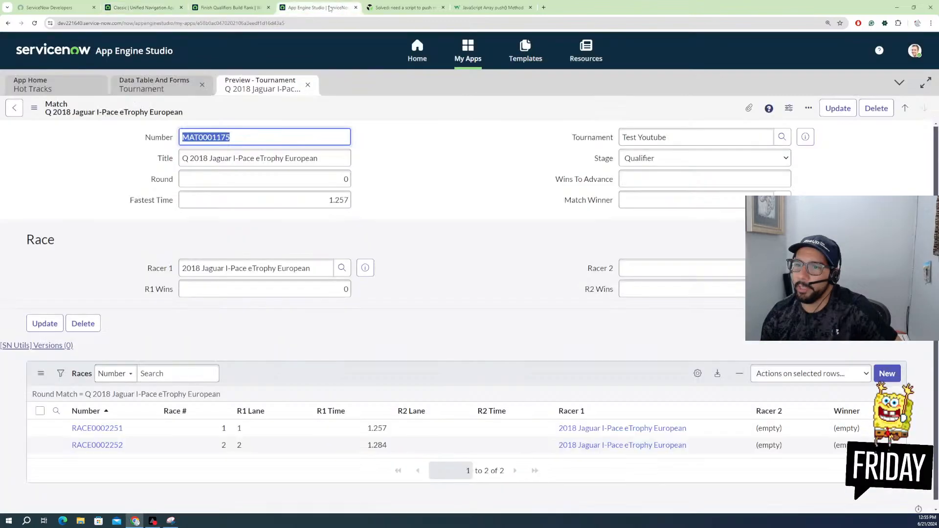
Step: Switch to Workflow Studio, bring up the Finish Qualifiers Build Rank flow and review its sequence of actions
click(242, 7)
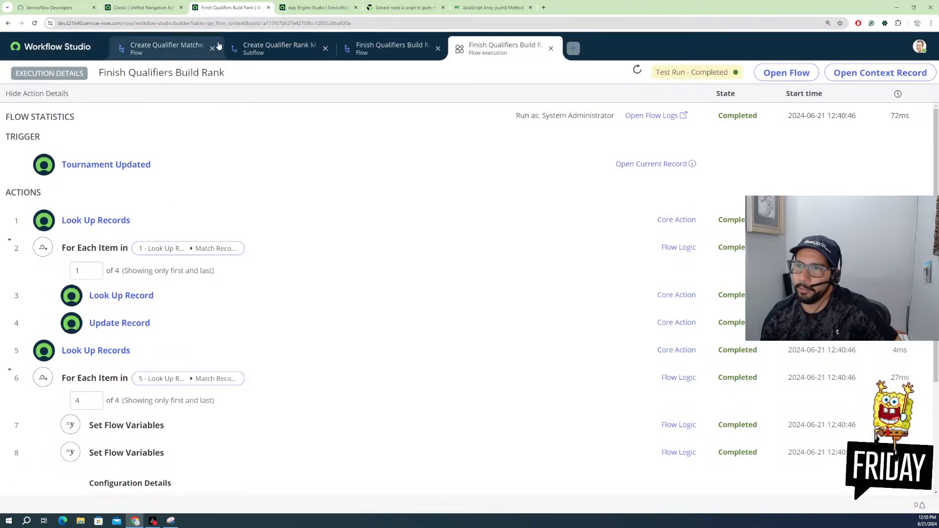
scroll(167, 202, down, 3)
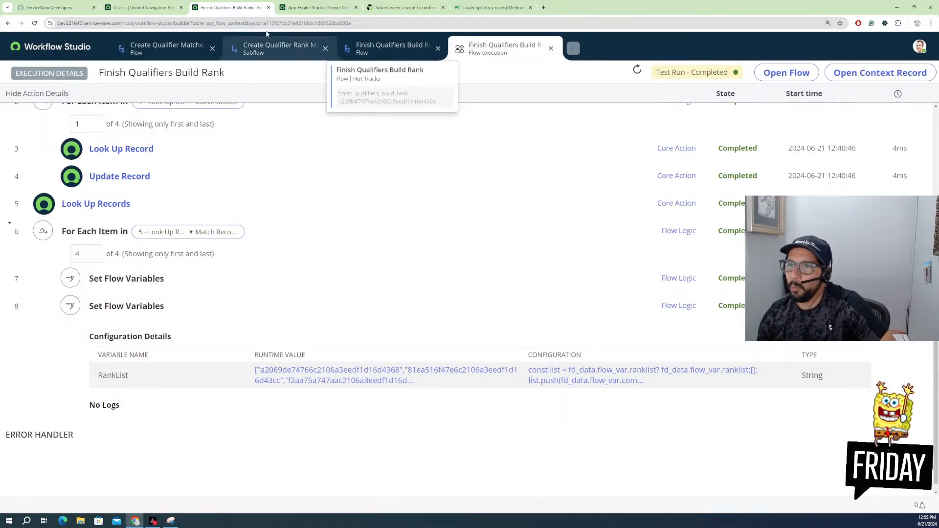
click(389, 46)
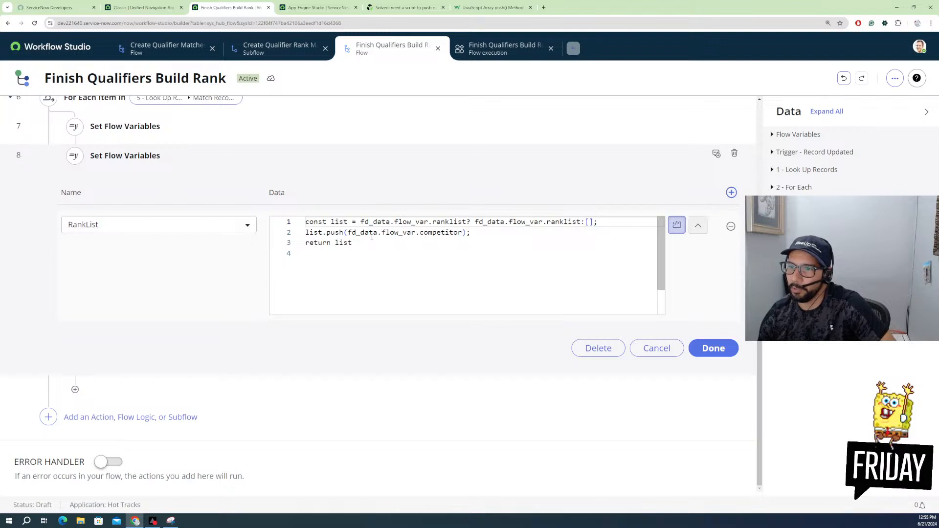
click(484, 234)
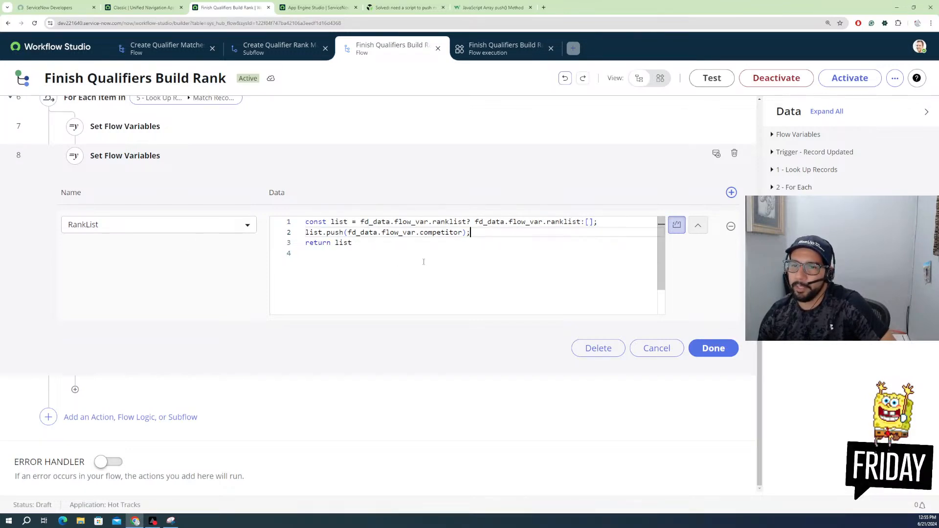
scroll(171, 274, up, 5)
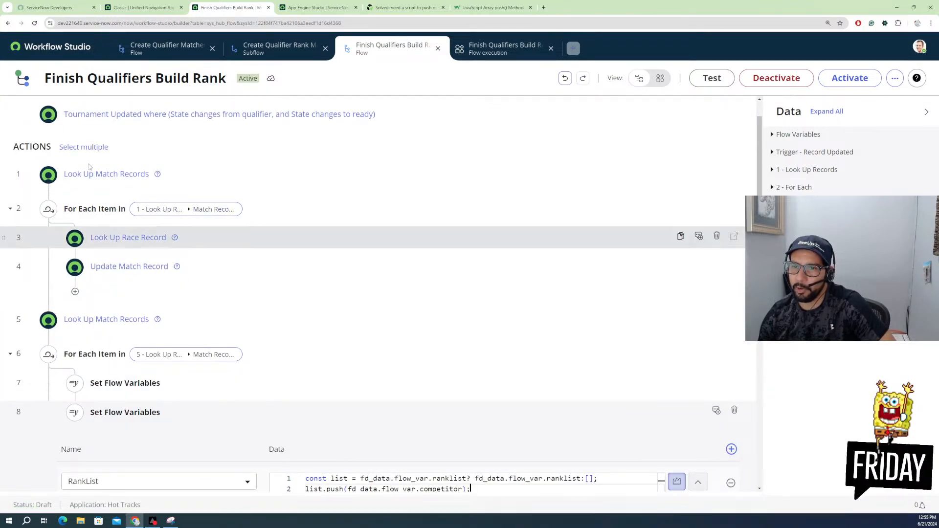
scroll(123, 199, down, 2)
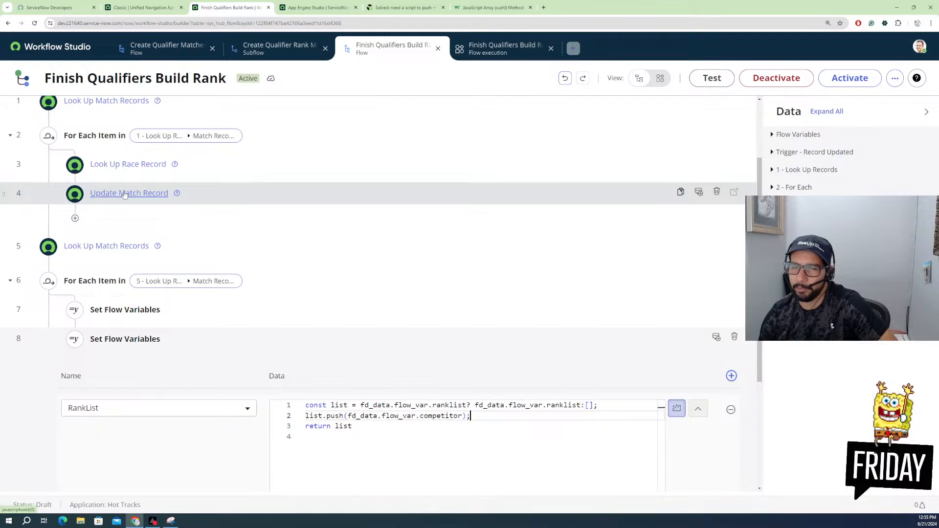
scroll(259, 398, down, 3)
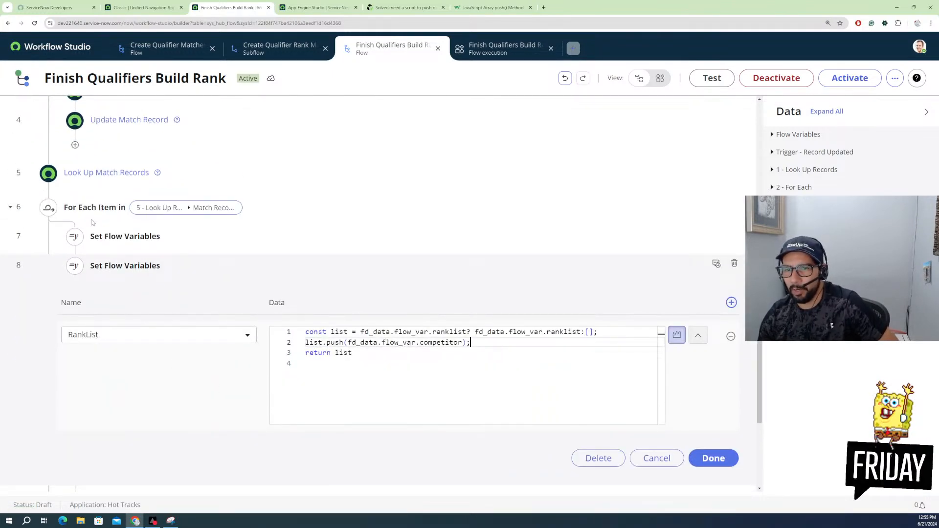
Step: Examine the RankList script in the second Set Flow Variables action, especially the ternary that falls back to an empty array
click(309, 331)
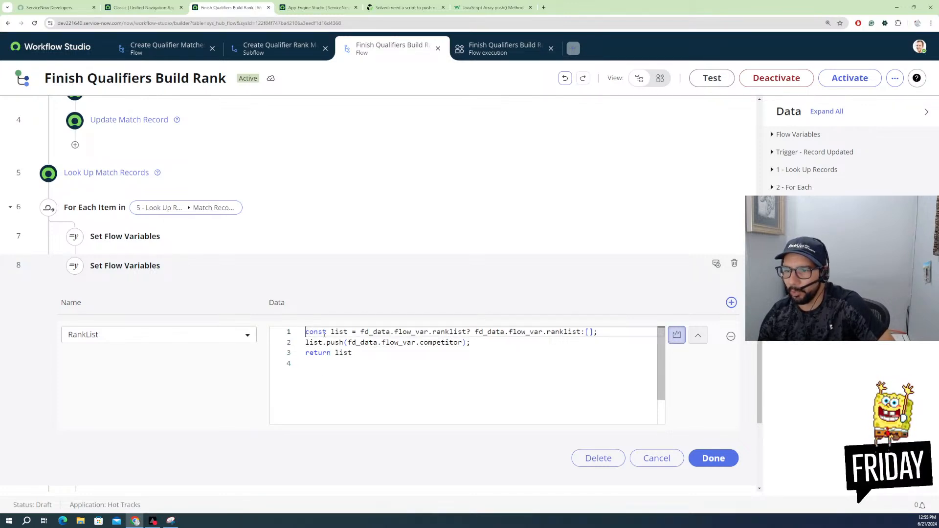
drag(331, 331, 463, 332)
click(365, 332)
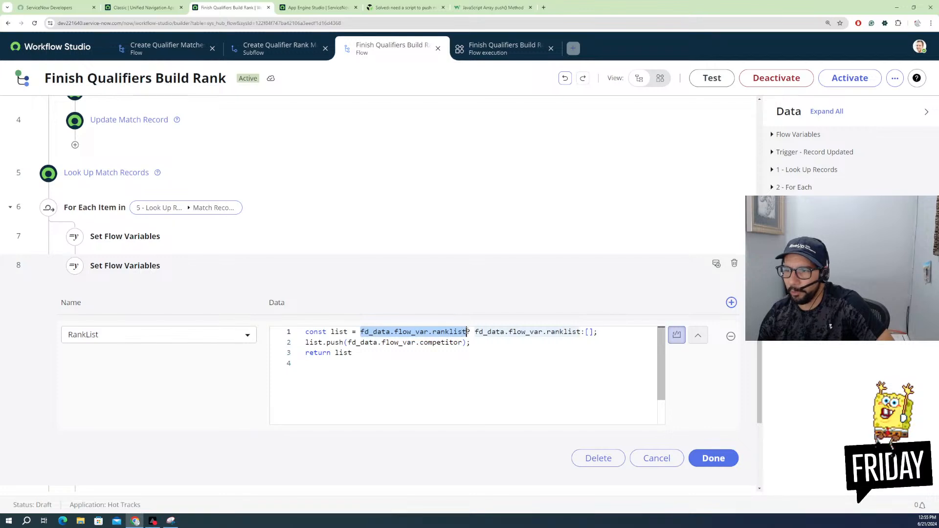
click(468, 333)
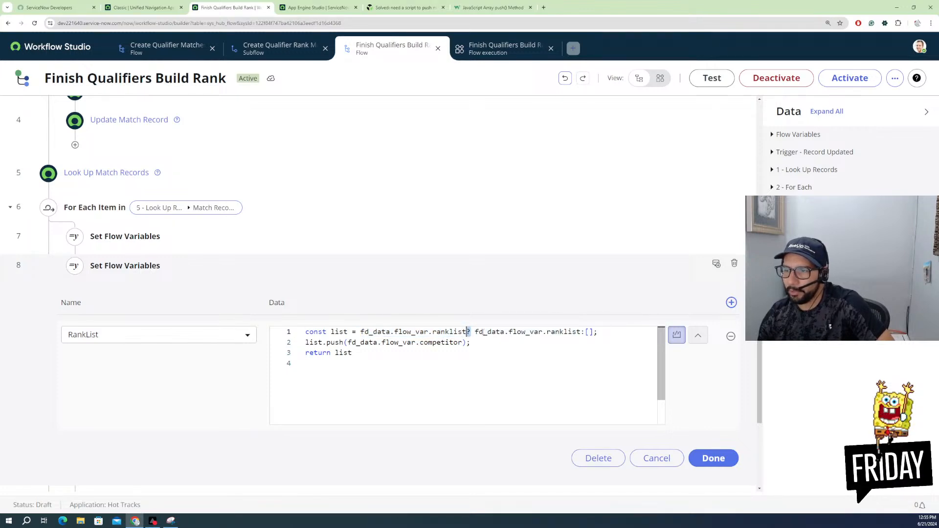
drag(475, 332, 581, 332)
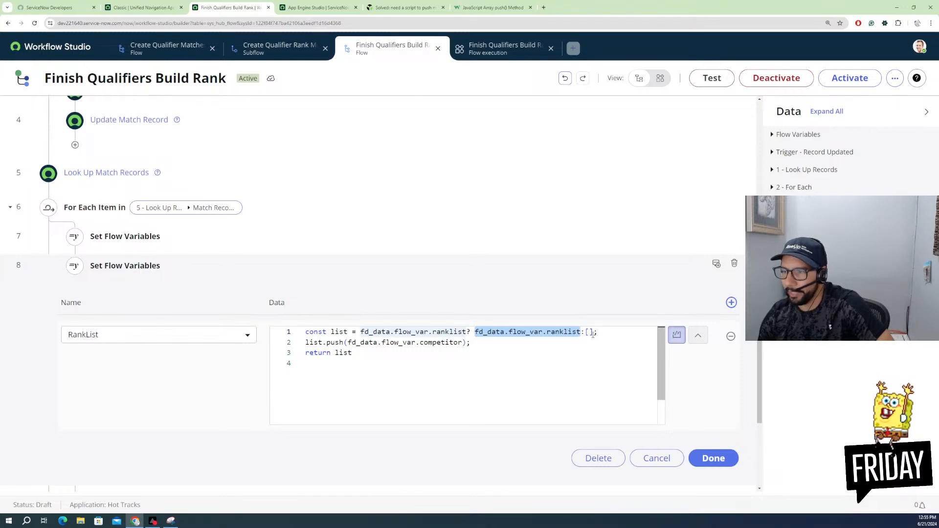
click(593, 334)
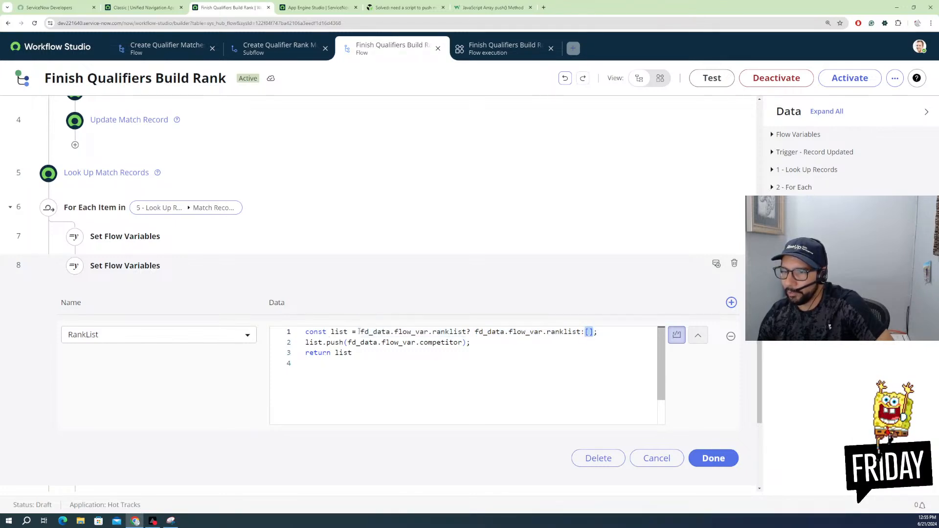
drag(357, 332, 463, 331)
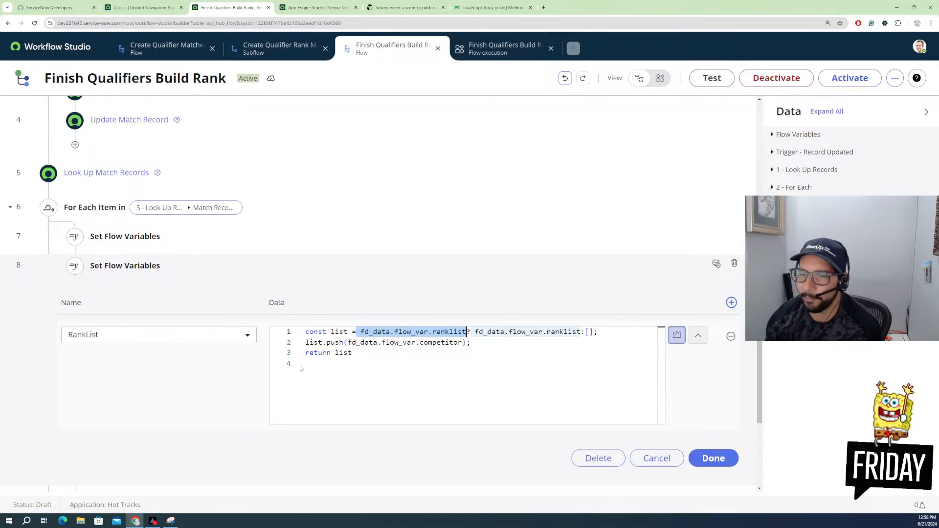
scroll(301, 369, down, 1)
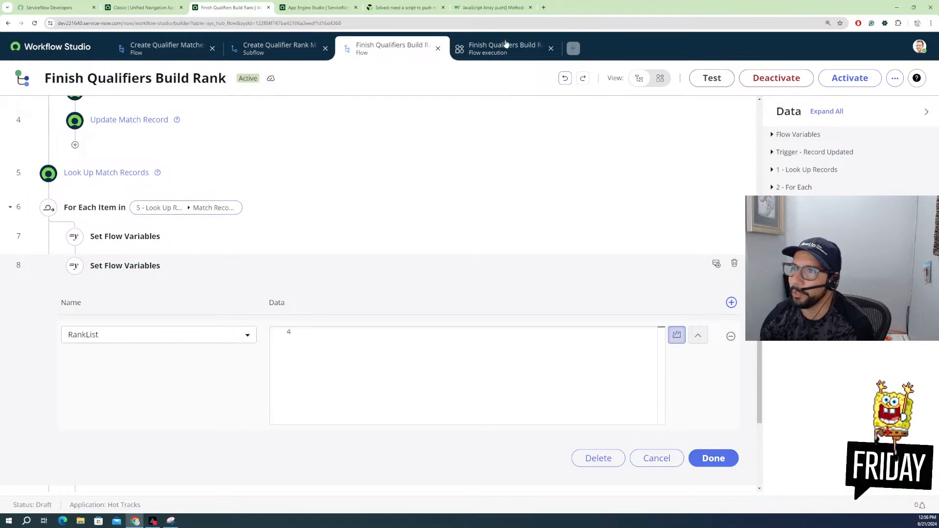
Step: In the flow's execution details, view the full runtime value of the RankList variable, then close it
click(506, 45)
scroll(203, 410, down, 3)
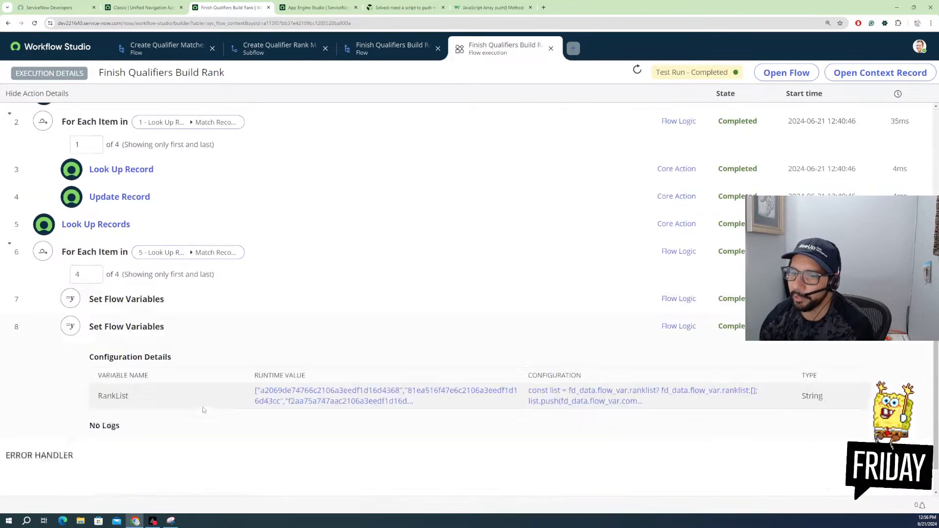
scroll(204, 410, down, 1)
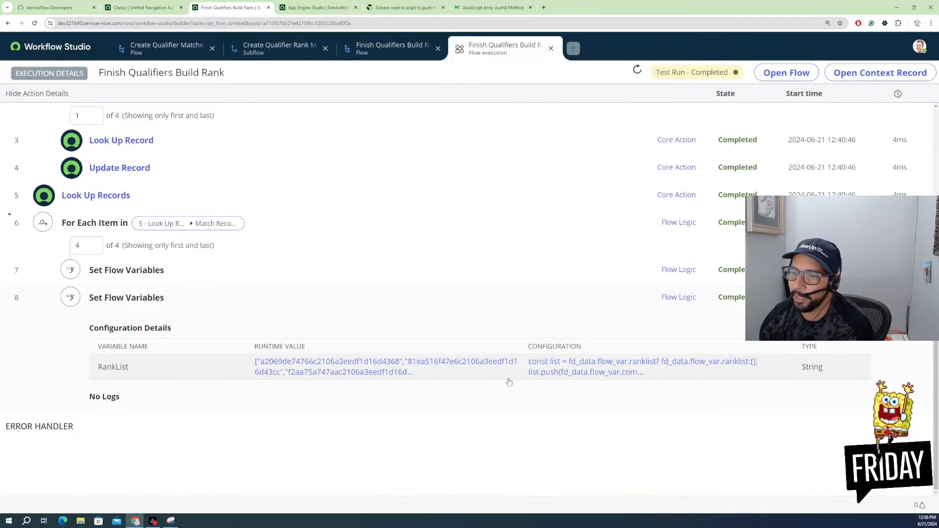
click(282, 366)
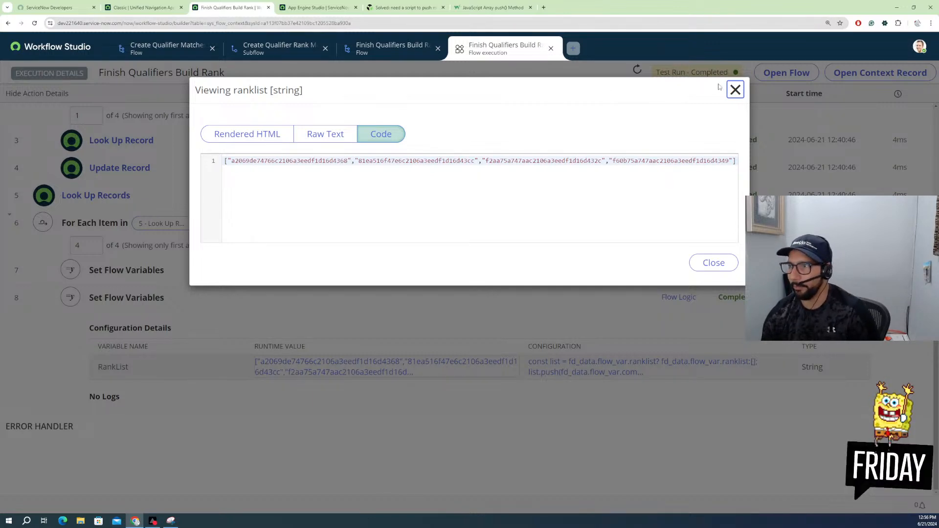
click(735, 90)
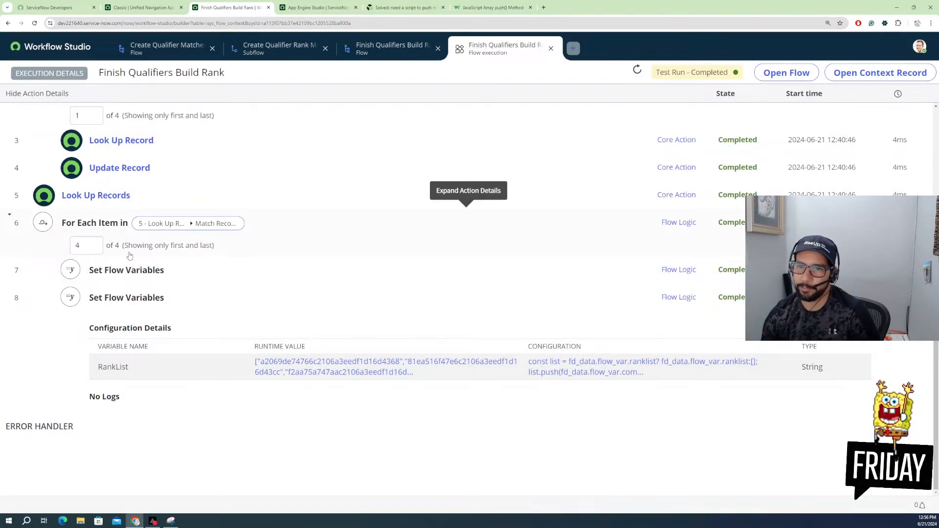
Step: Expand the Tournament Updated trigger in the execution details and examine its condition and output
scroll(133, 248, up, 3)
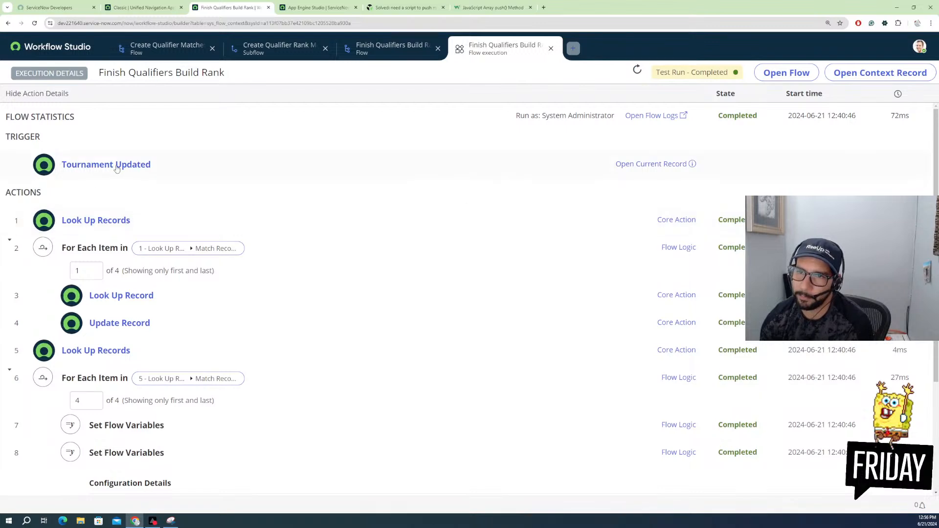
click(139, 166)
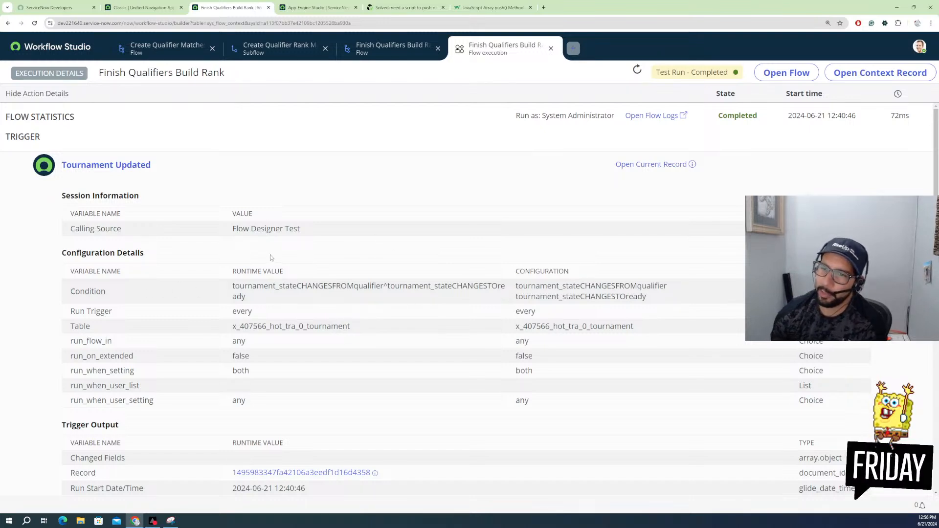
scroll(336, 355, down, 5)
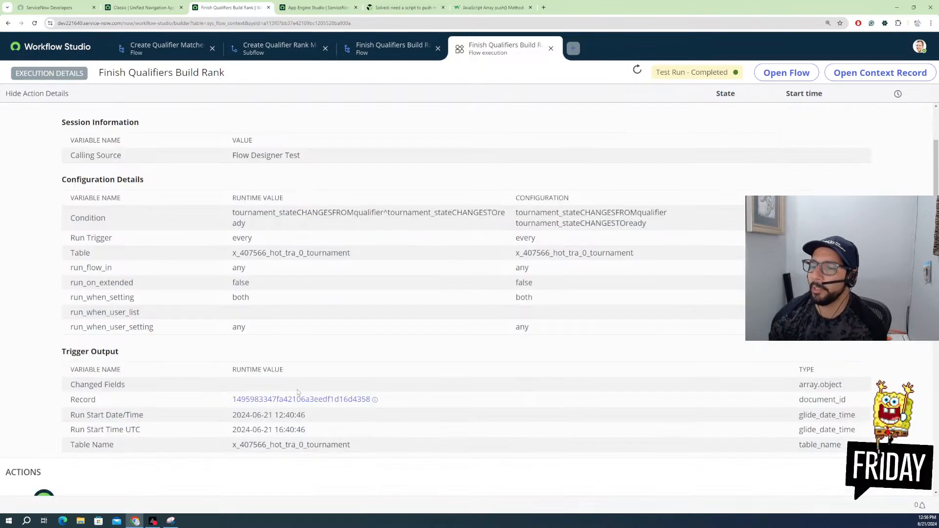
scroll(250, 287, up, 5)
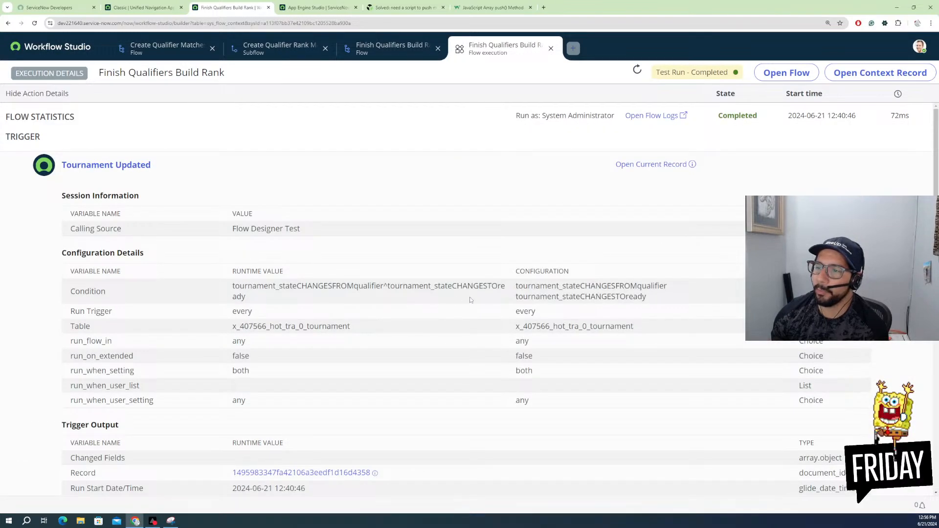
drag(654, 296, 630, 296)
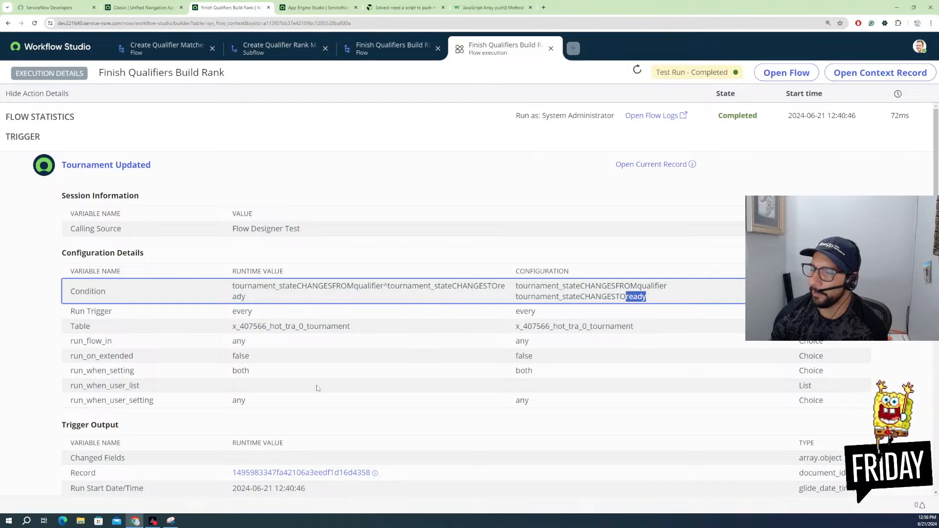
Step: Expand the first Look Up Records action and check its match table conditions and the records it outputs
scroll(190, 387, down, 5)
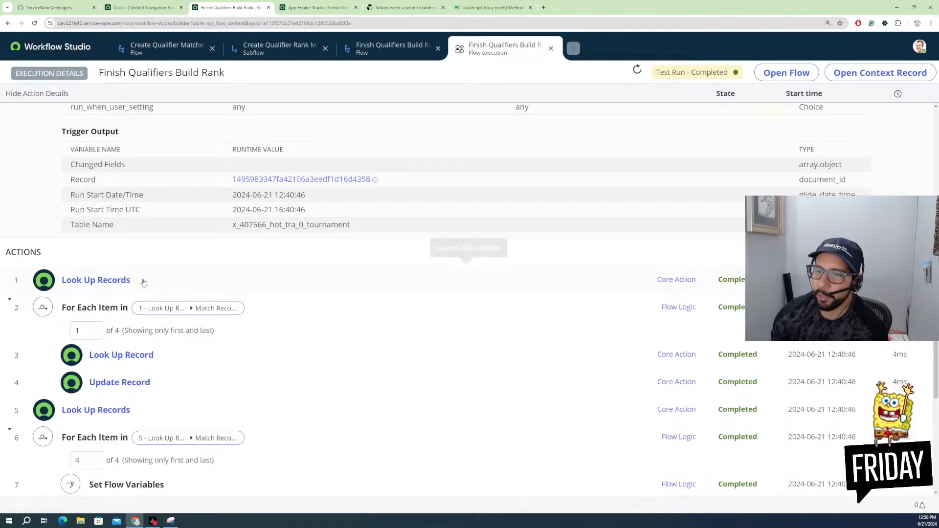
click(144, 282)
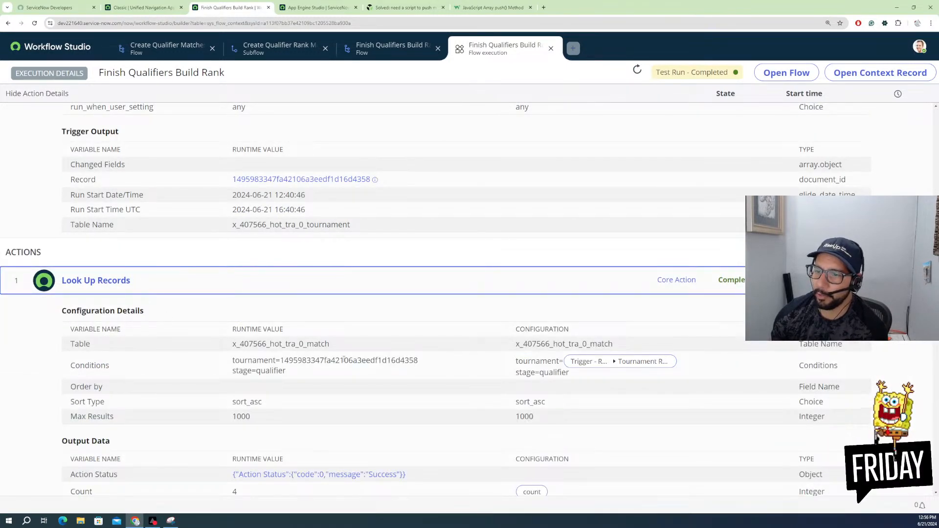
scroll(502, 447, down, 7)
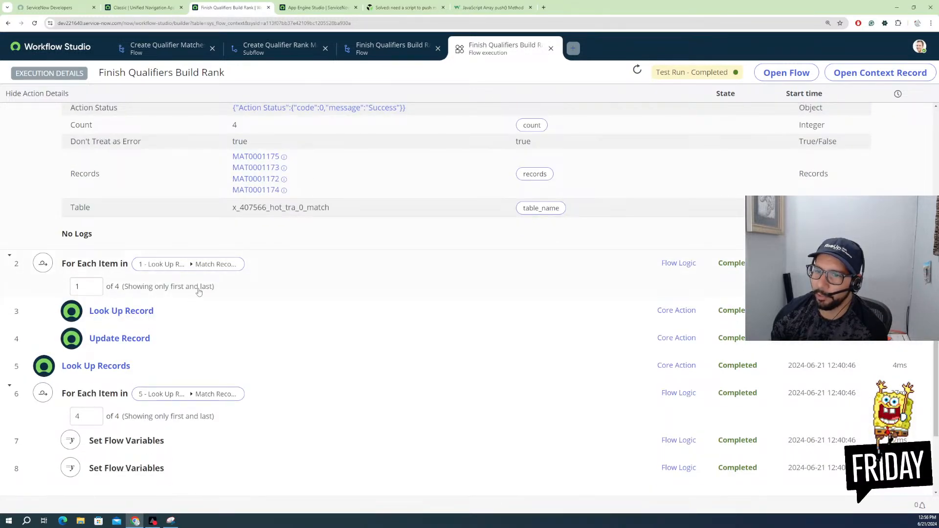
Step: Expand the Look Up Record action in the first loop and examine its race conditions, sort order and output record
click(144, 313)
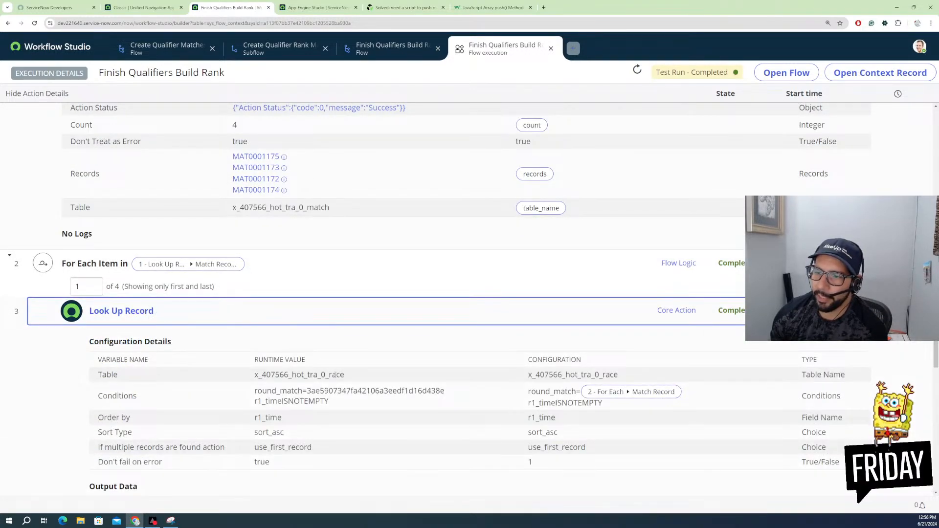
scroll(335, 375, down, 2)
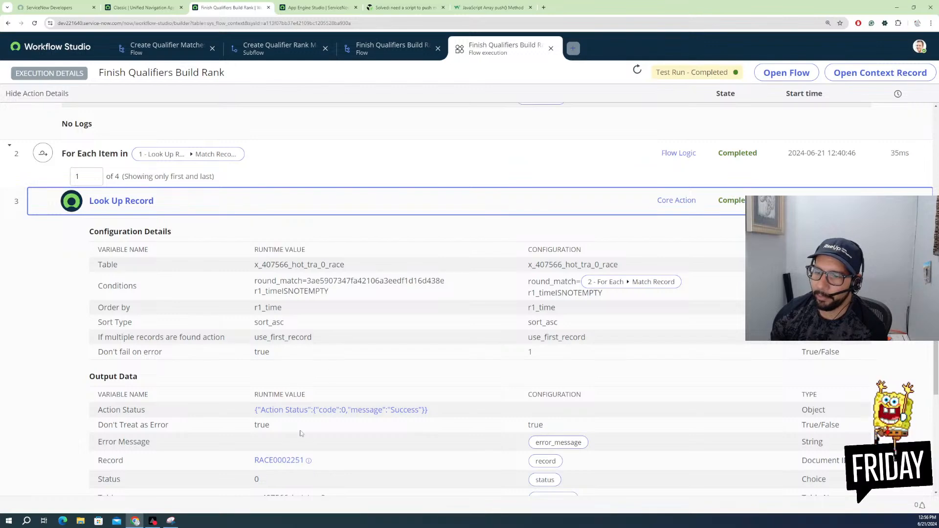
scroll(334, 457, up, 2)
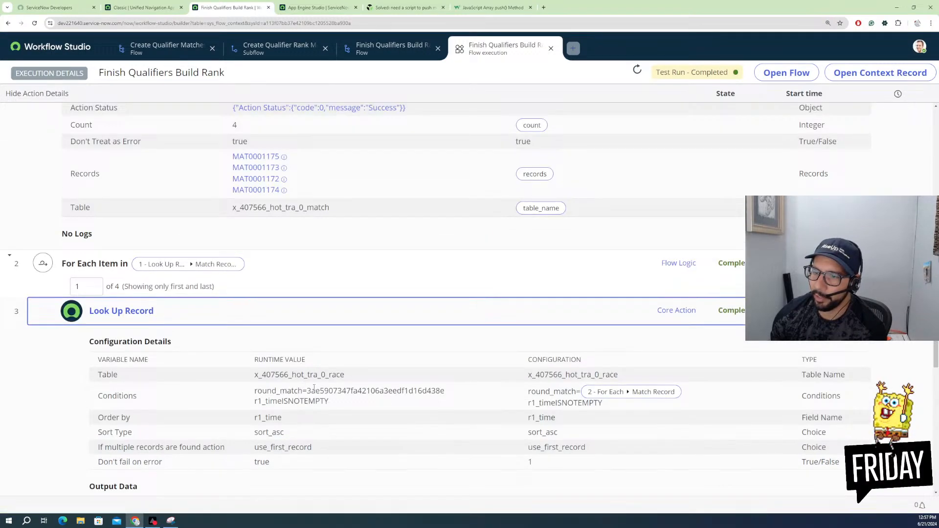
scroll(316, 389, down, 1)
scroll(323, 342, down, 2)
scroll(313, 234, down, 2)
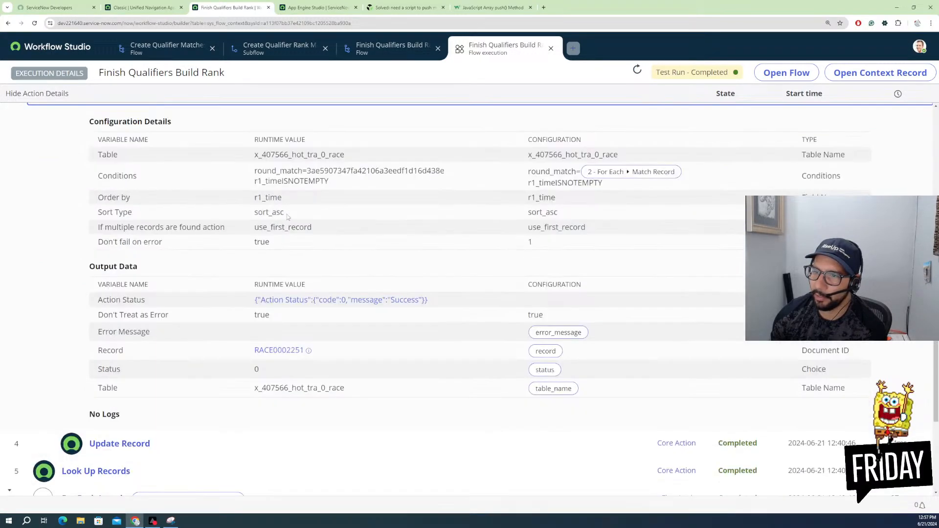
Step: Expand the second Look Up Records action and preview each output match record to compare the fastest times
scroll(304, 271, down, 3)
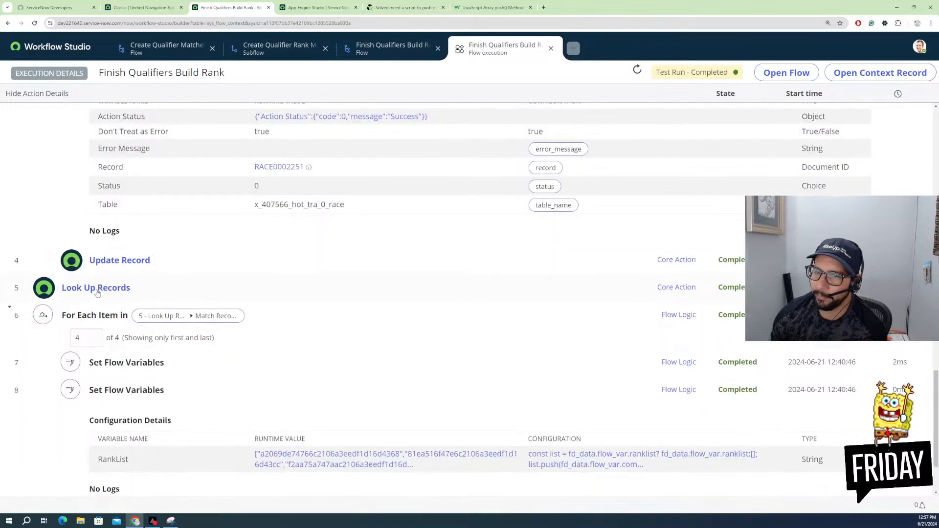
click(104, 289)
scroll(256, 367, down, 2)
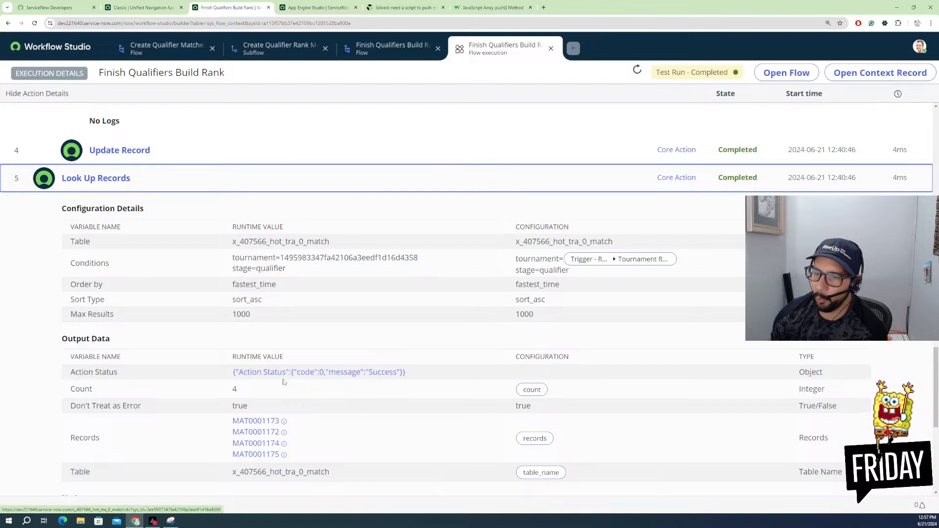
click(272, 424)
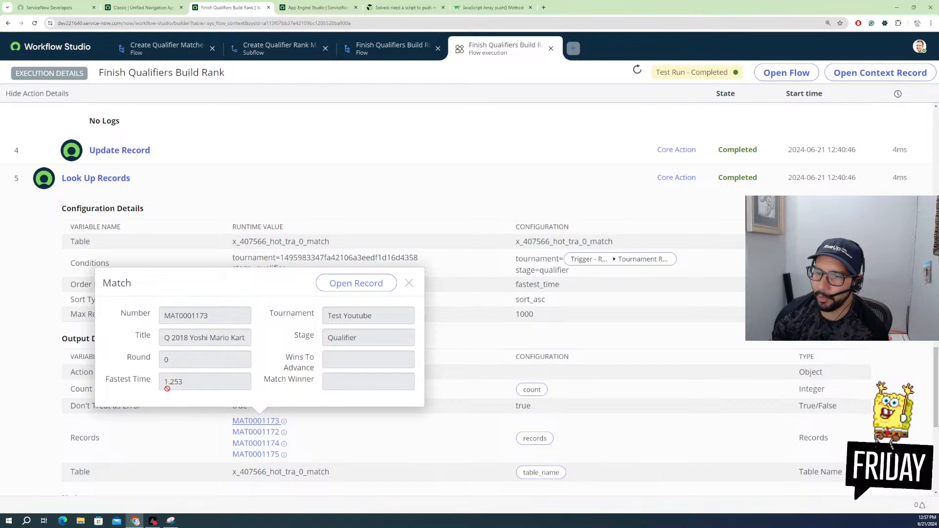
click(260, 433)
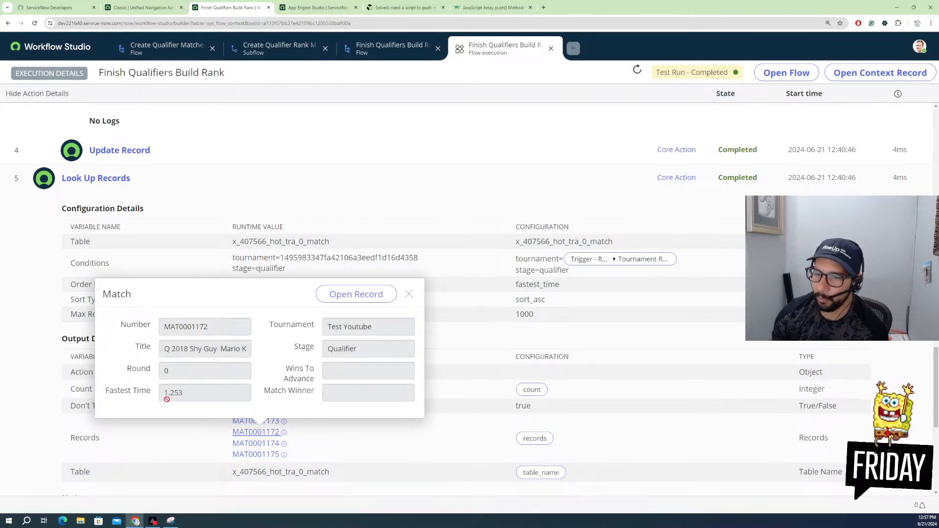
click(248, 446)
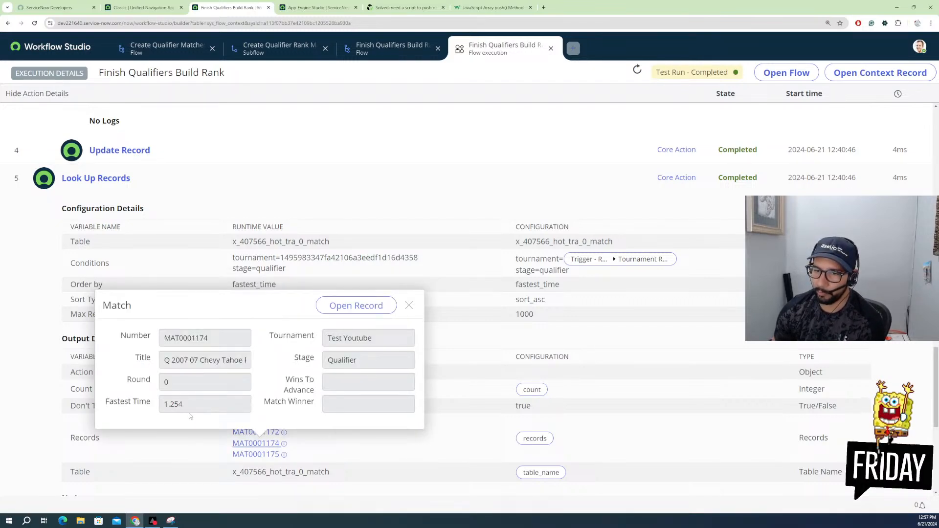
click(256, 454)
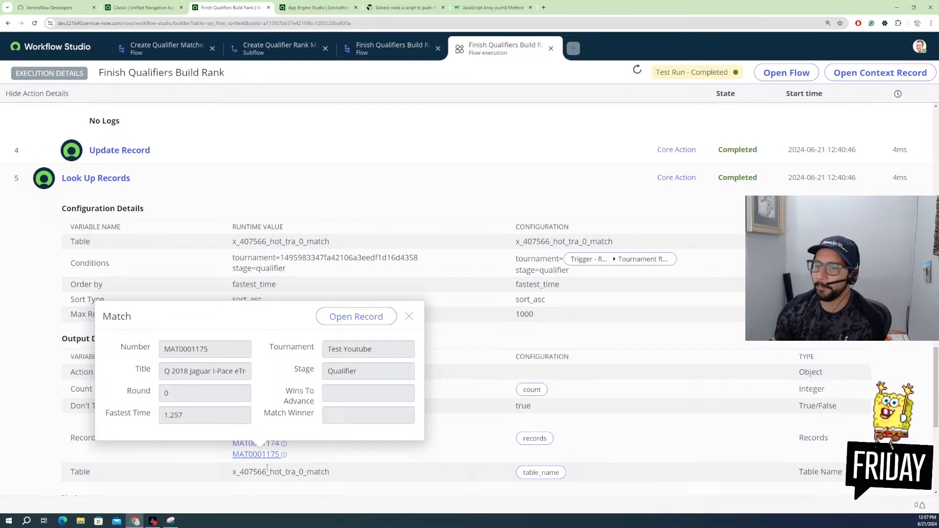
click(59, 454)
Step: Preview match MAT0001173 again, close it, and check the output record order against the RankList runtime value set in the second loop
scroll(253, 365, down, 3)
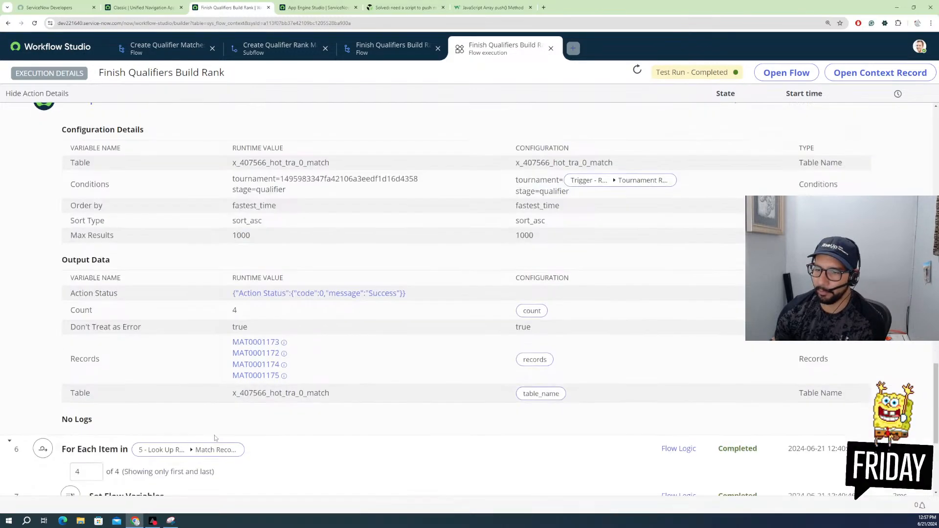
scroll(253, 364, down, 2)
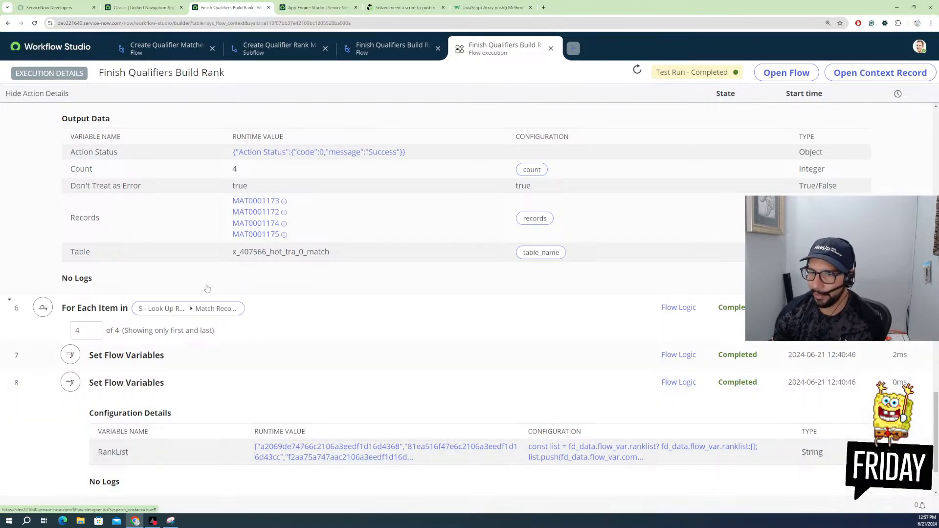
click(258, 202)
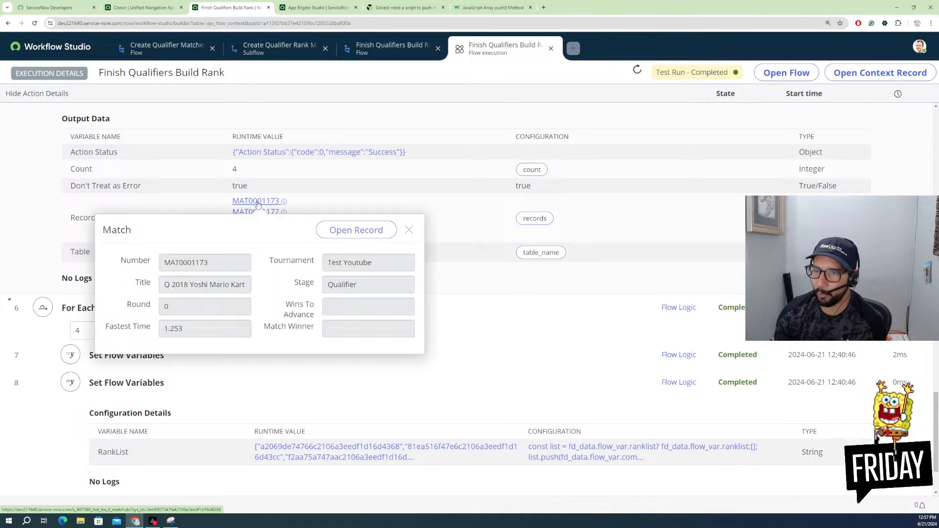
click(409, 230)
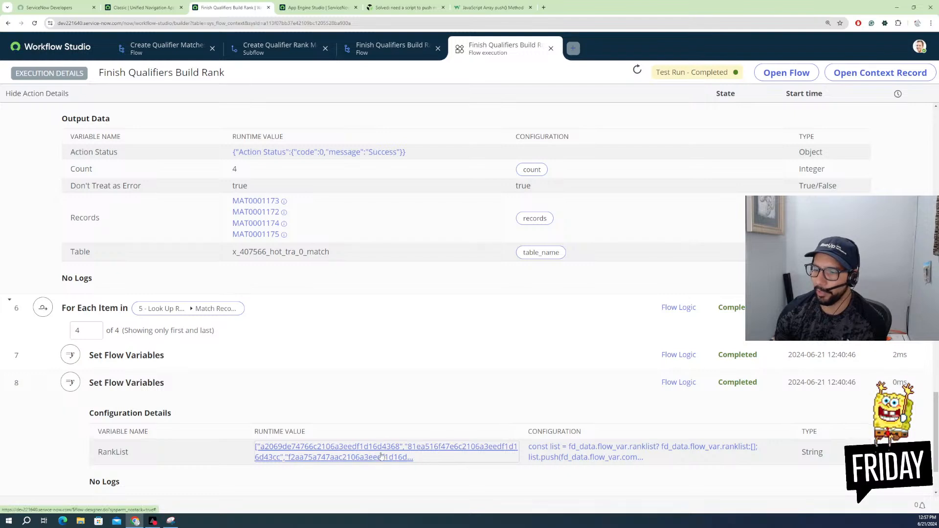
scroll(319, 463, down, 1)
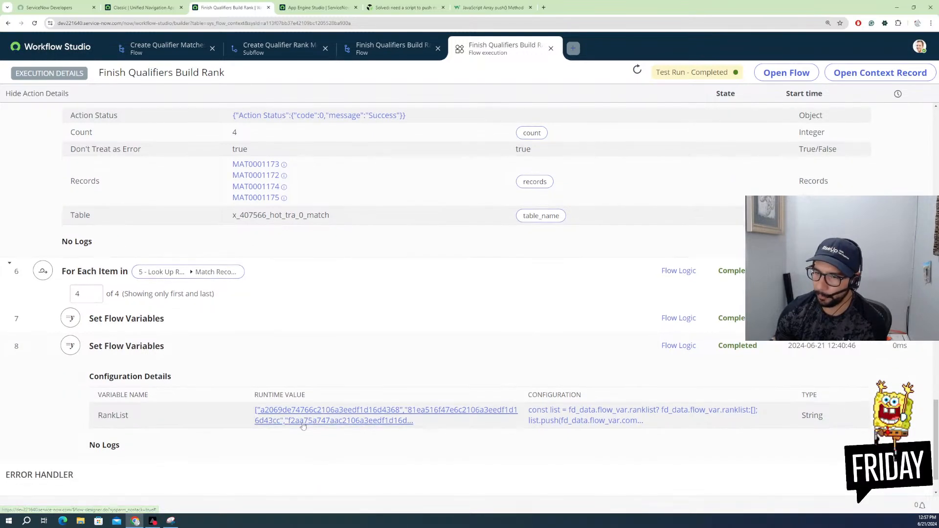
scroll(130, 336, down, 1)
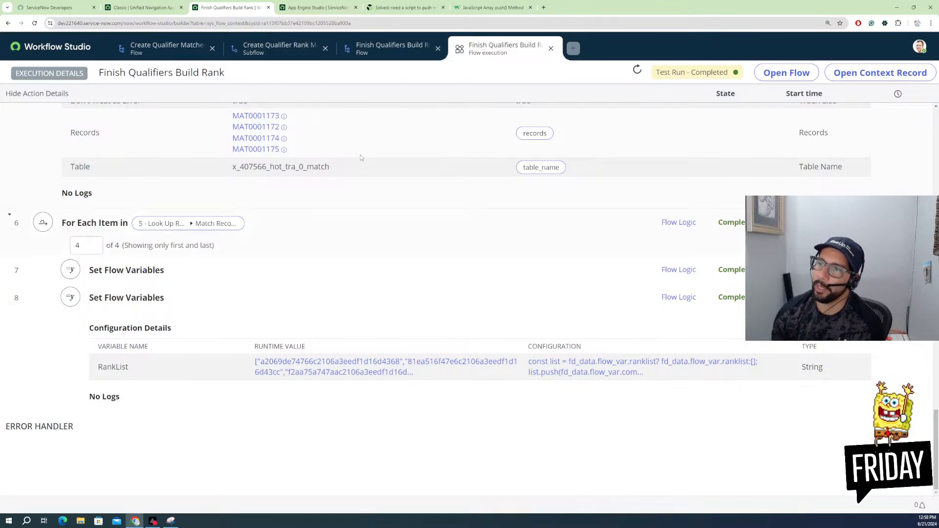
Step: View the RankList script in the Finish Qualifiers Build Rank flow, then the Create Qualifier Rank Matches subflow and Create Qualifier Matches 1 flow
click(373, 51)
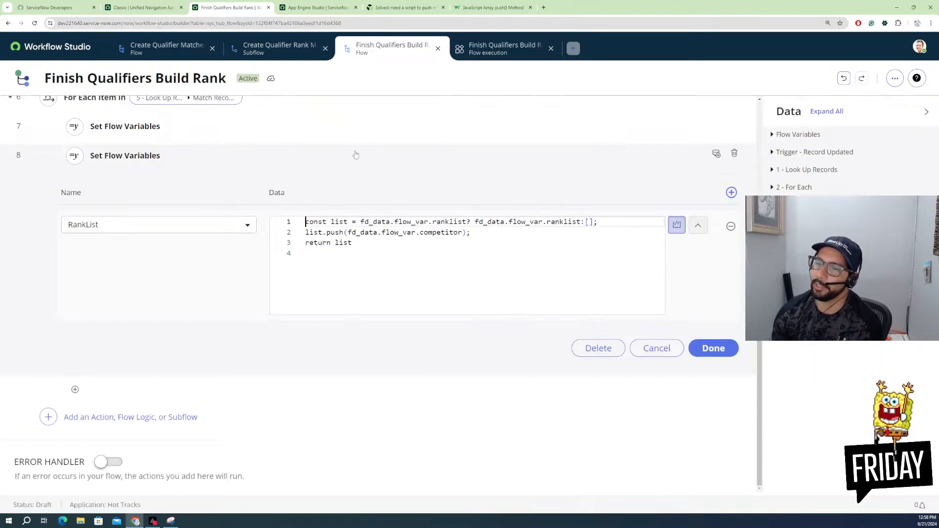
click(269, 44)
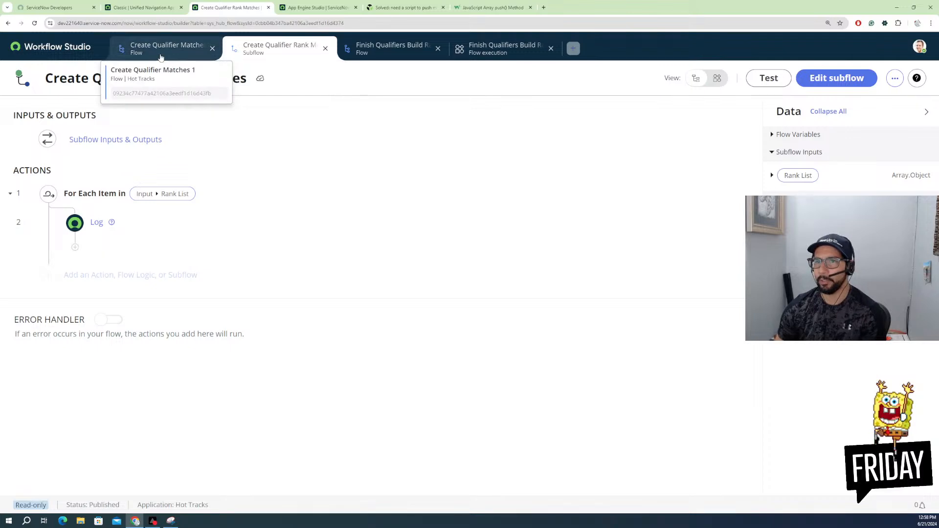
click(167, 46)
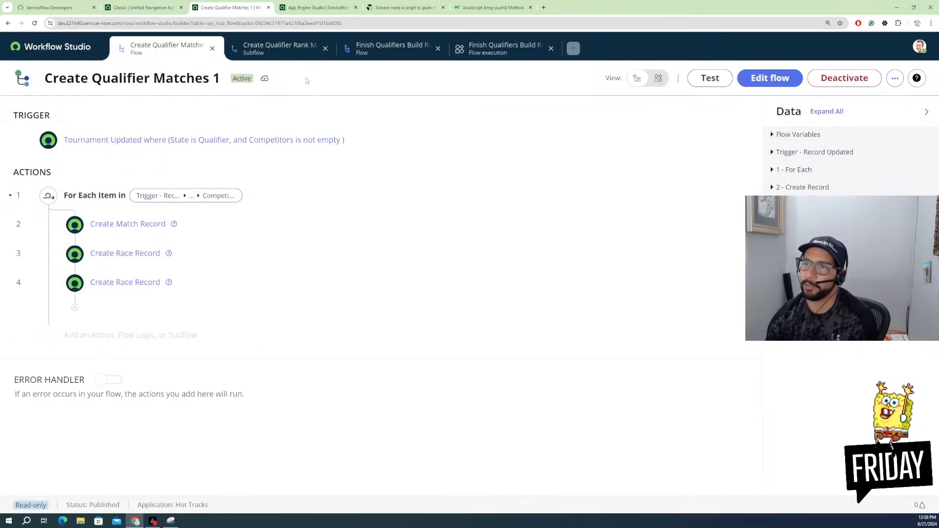
Step: Add an Update Record action at the end of Finish Qualifiers Build Rank, using the trigger's Tournament Record as its record
click(384, 48)
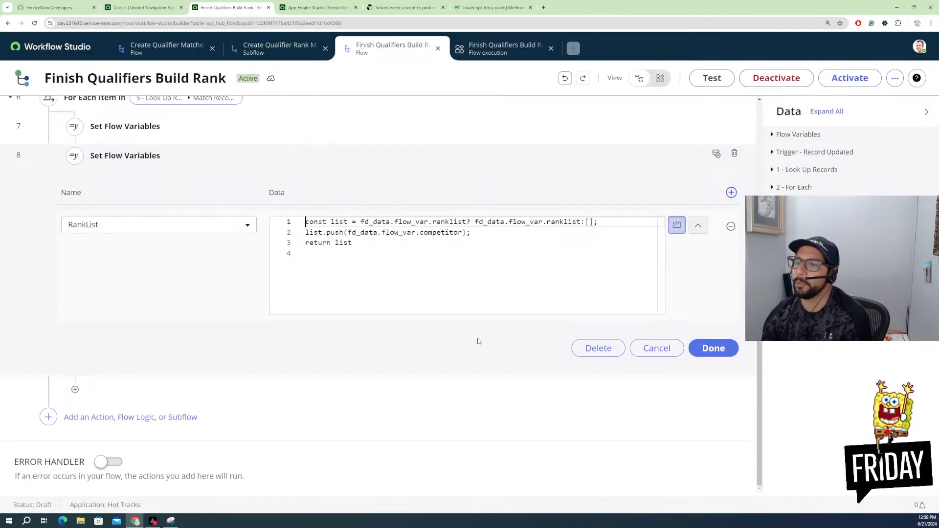
click(76, 390)
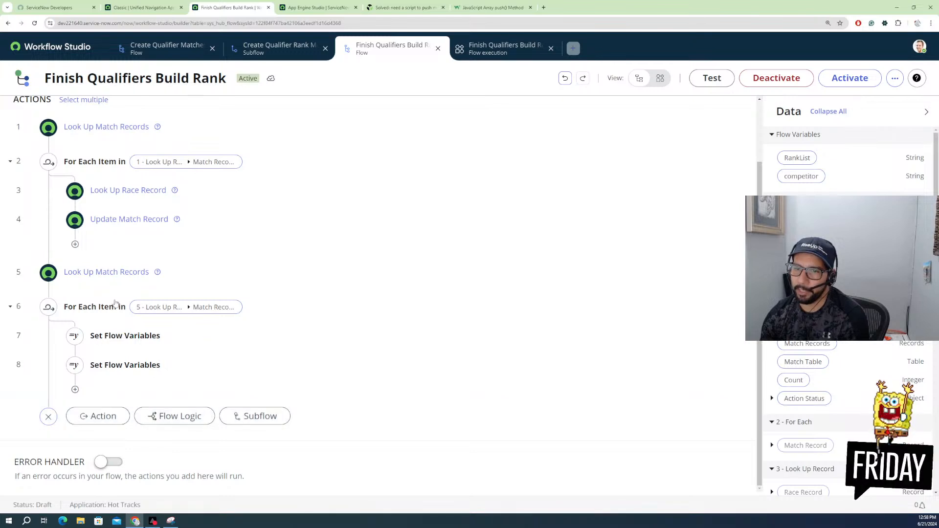
click(113, 421)
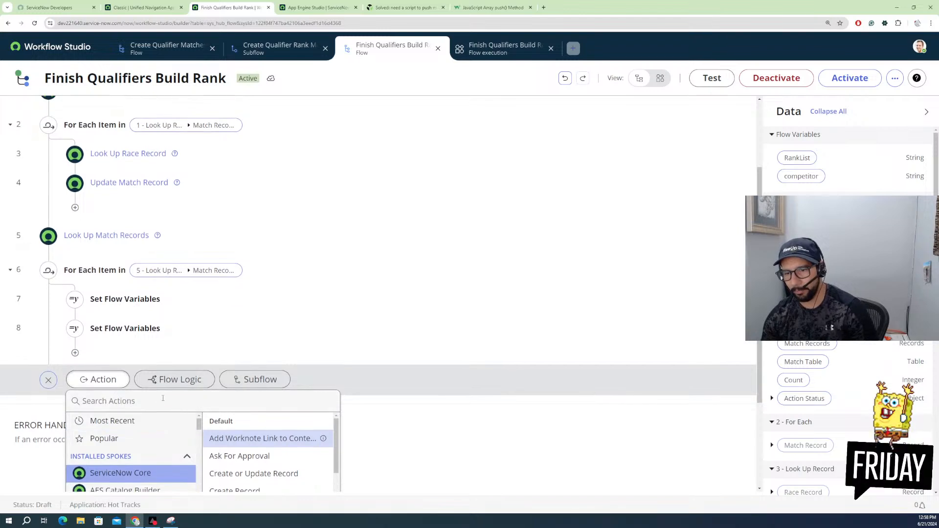
scroll(279, 463, down, 5)
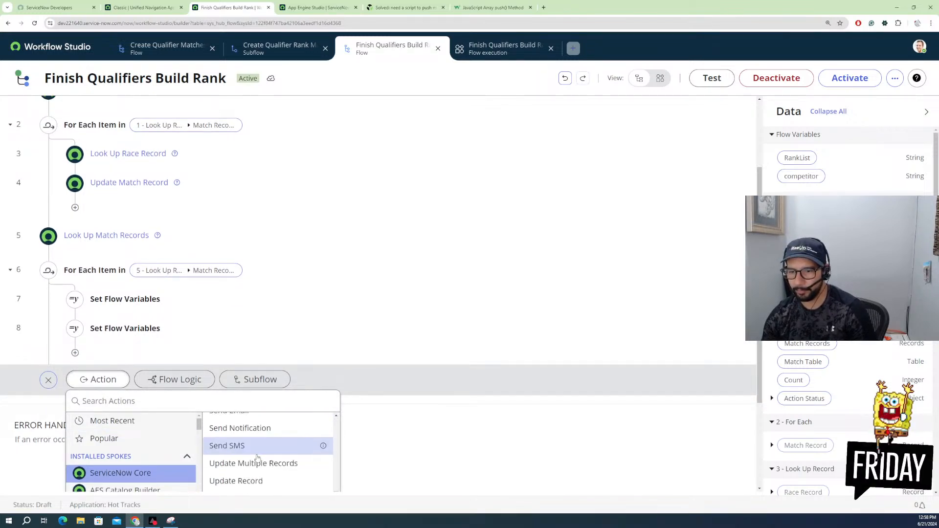
click(248, 481)
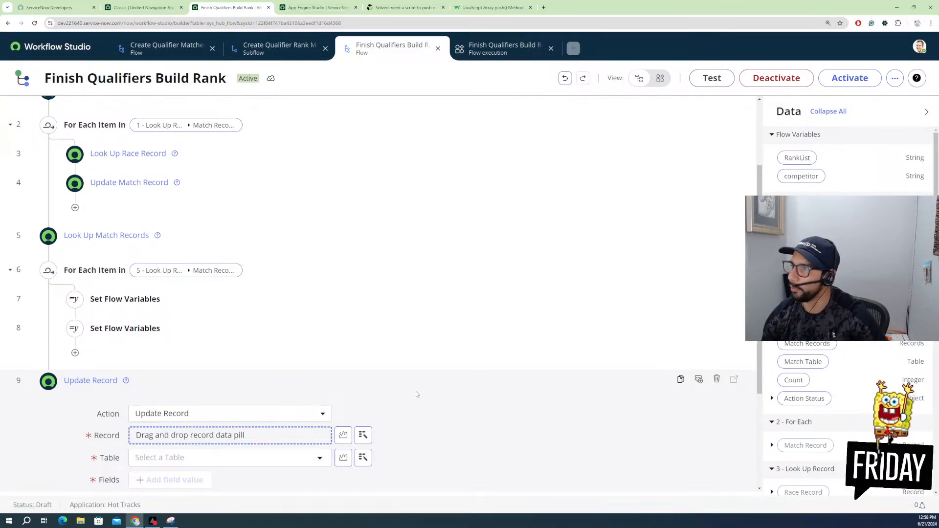
drag(812, 202, 248, 434)
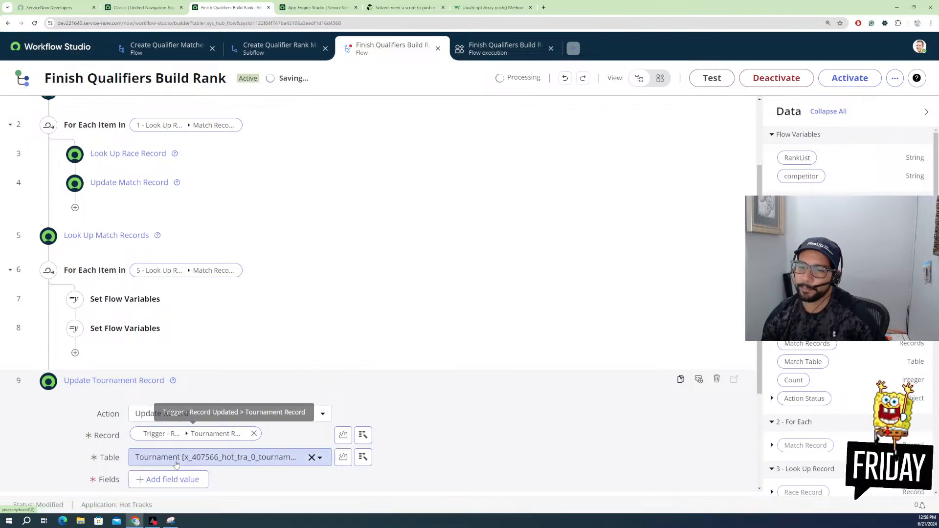
Step: Add the Q Rank List field to the Update Tournament Record action, set it to the RankList flow variable, and save the flow
click(154, 405)
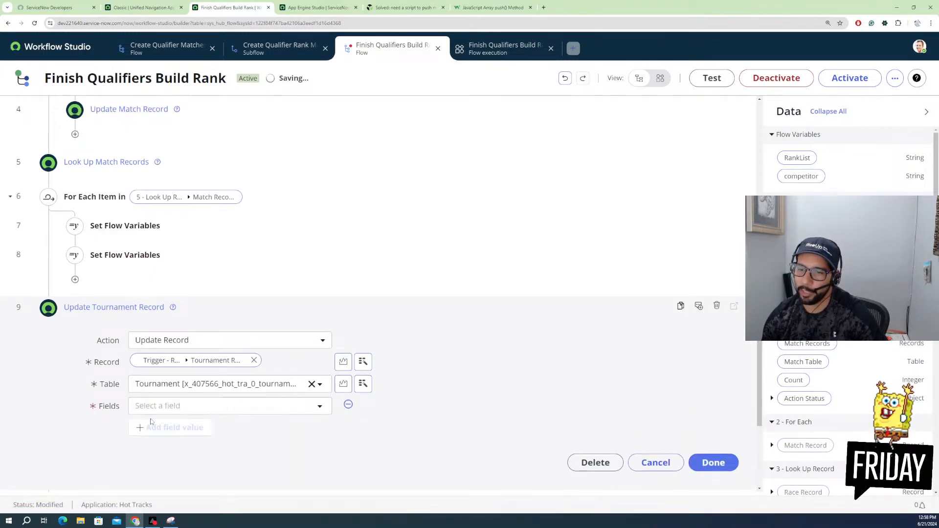
click(153, 404)
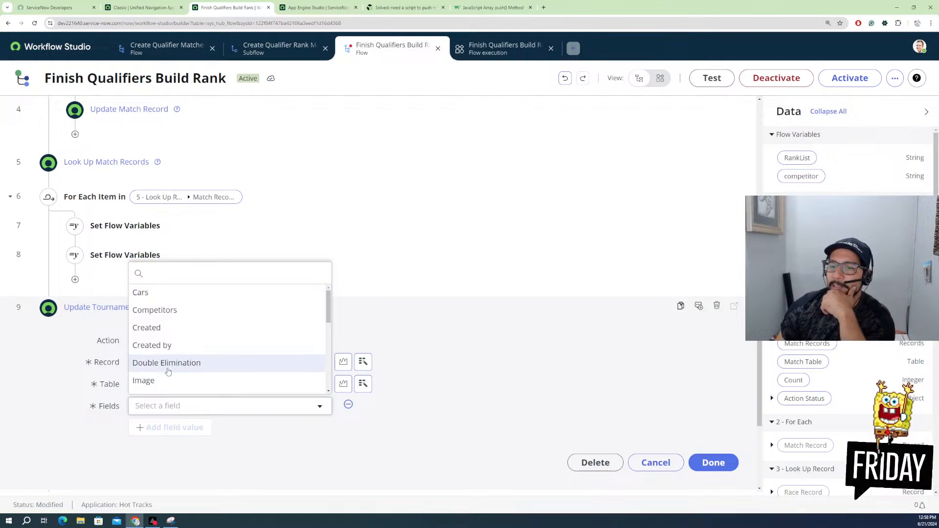
scroll(163, 371, down, 3)
scroll(163, 371, down, 3)
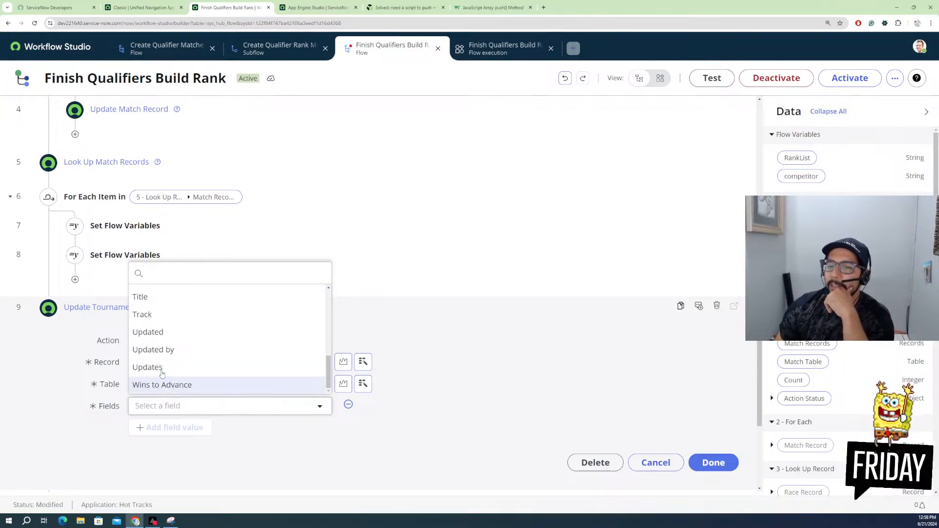
scroll(161, 373, up, 1)
scroll(161, 373, up, 2)
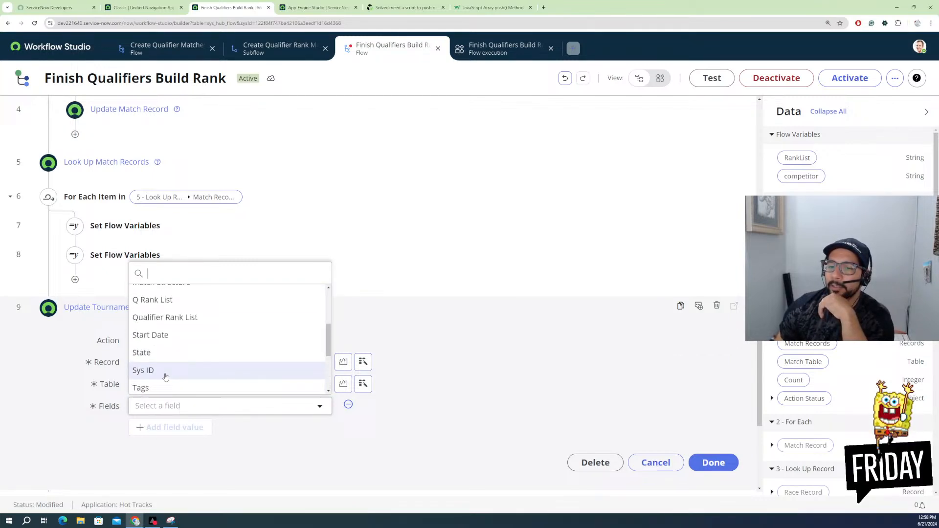
click(165, 306)
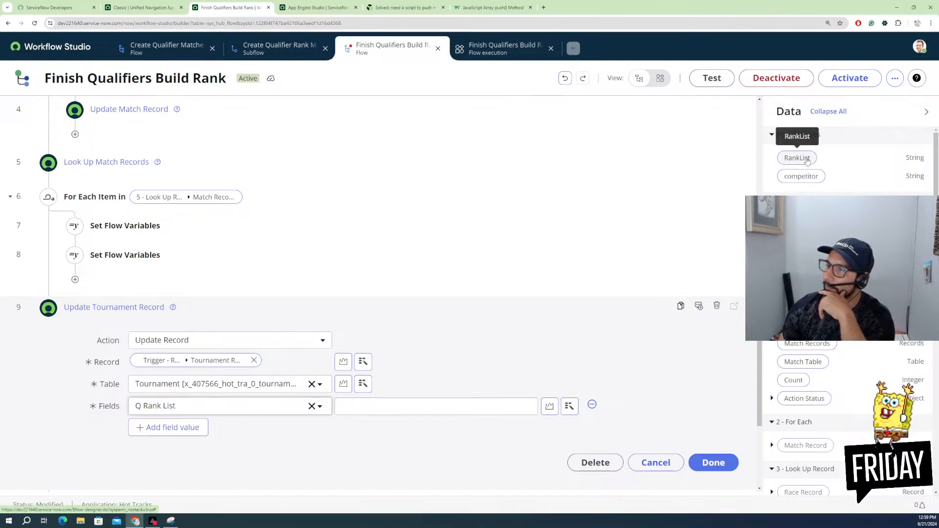
drag(804, 163, 441, 413)
click(707, 463)
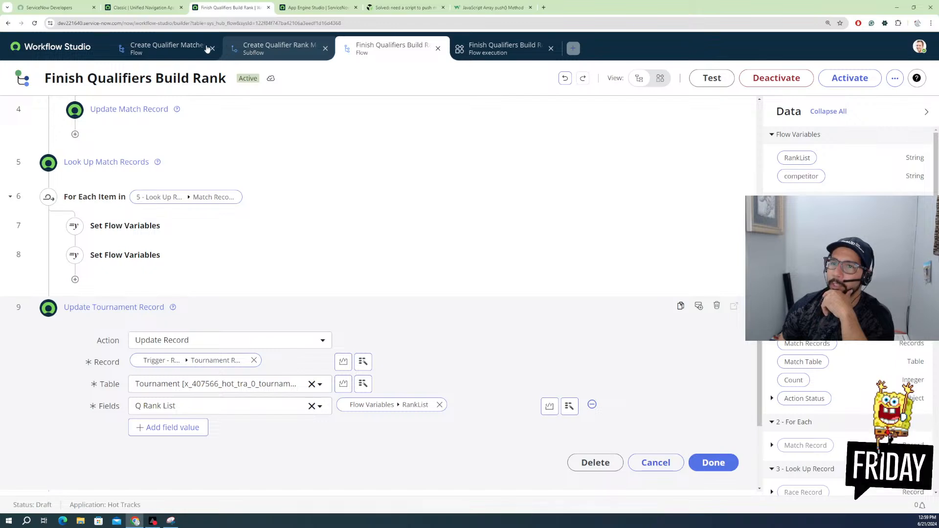
Step: In the Create Qualifier Rank Matches subflow, expand the Rank List input and its Competitor object to examine their structure
click(268, 54)
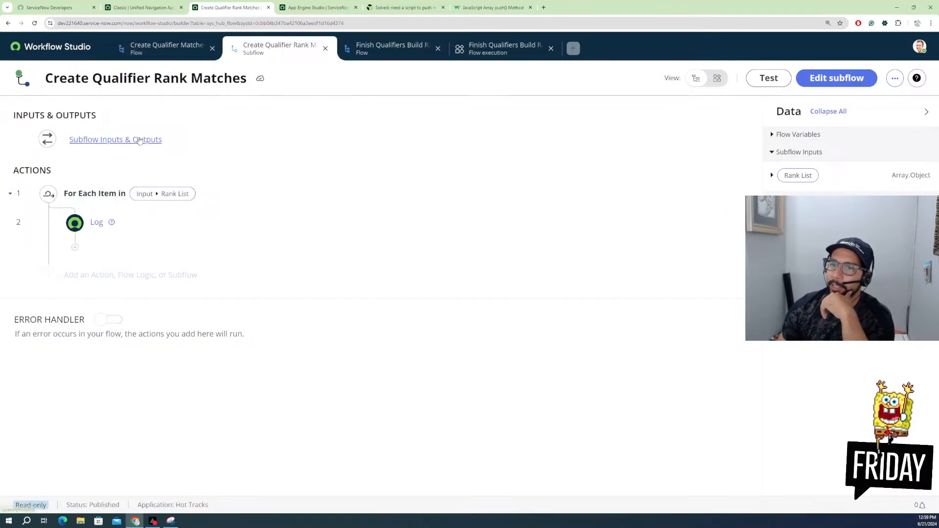
click(140, 141)
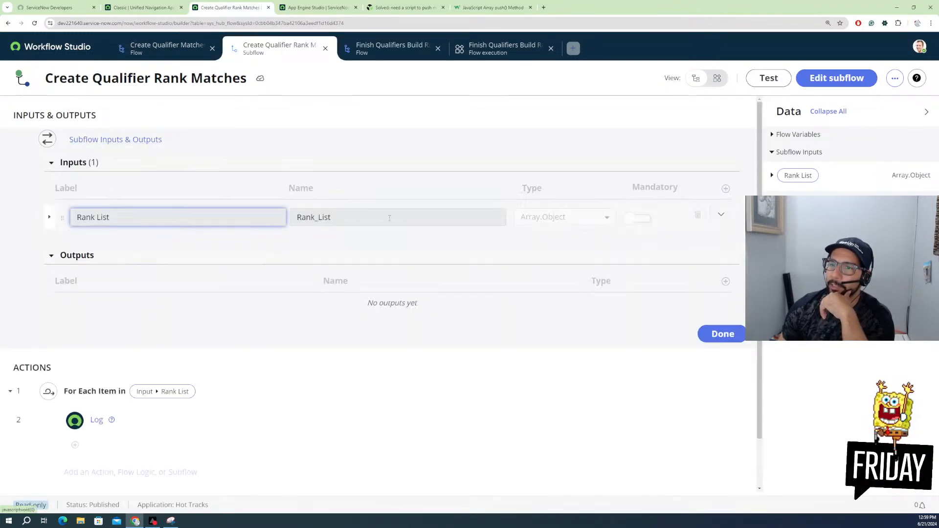
click(49, 217)
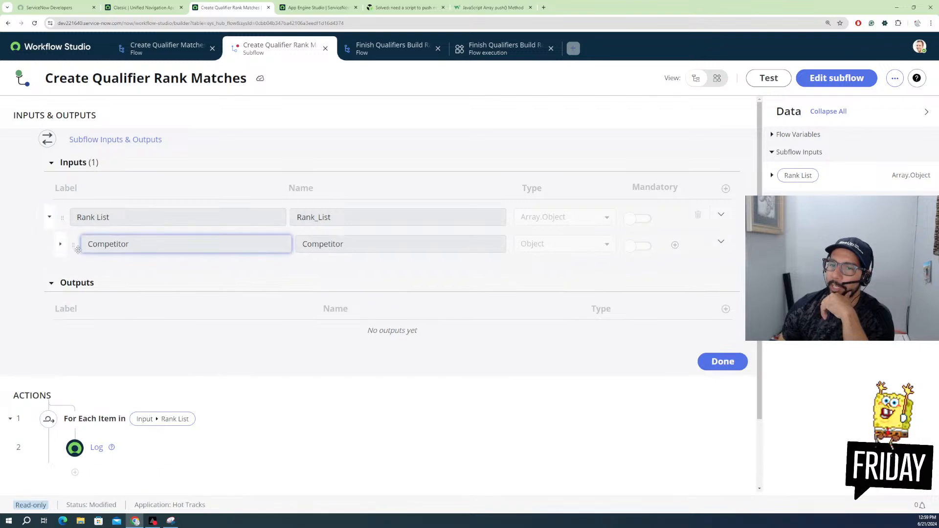
click(60, 243)
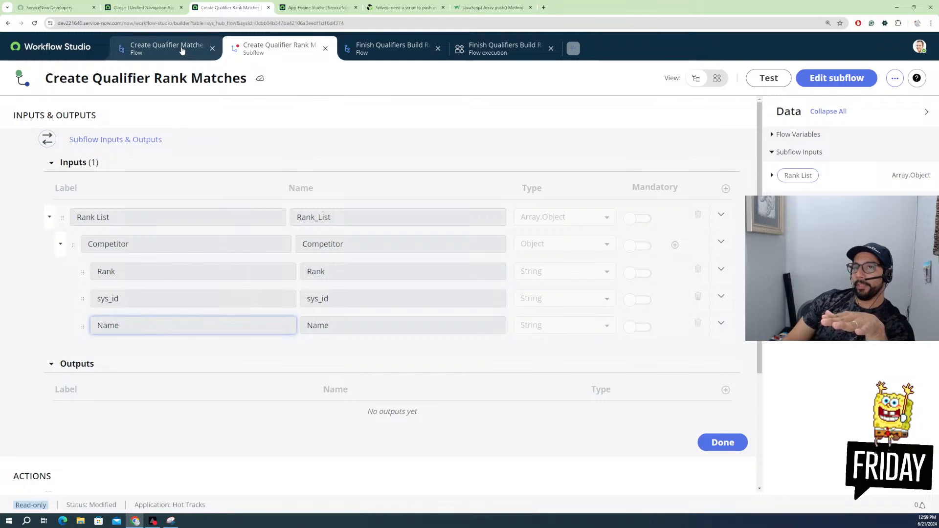
click(181, 49)
Step: Close the Update Tournament Record action in Finish Qualifiers Build Rank and run a flow test with the Test Youtube tournament record
click(372, 48)
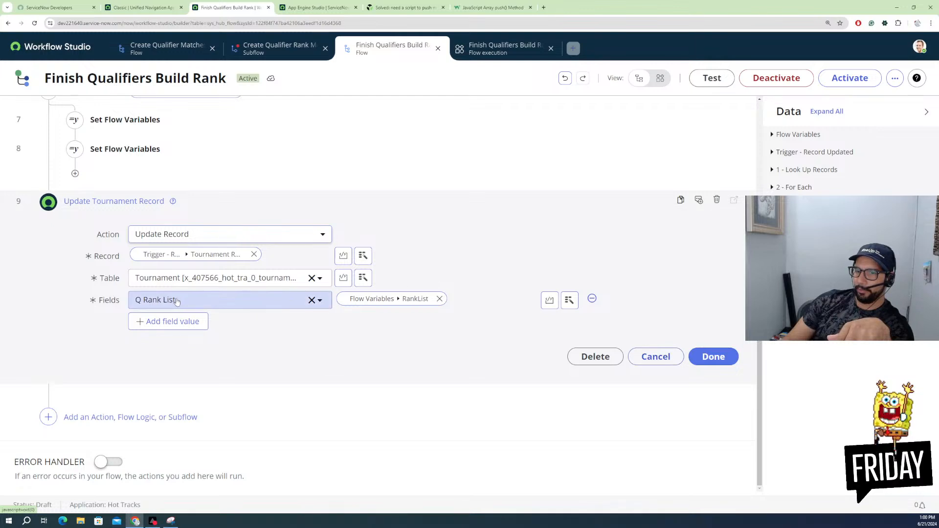
click(703, 358)
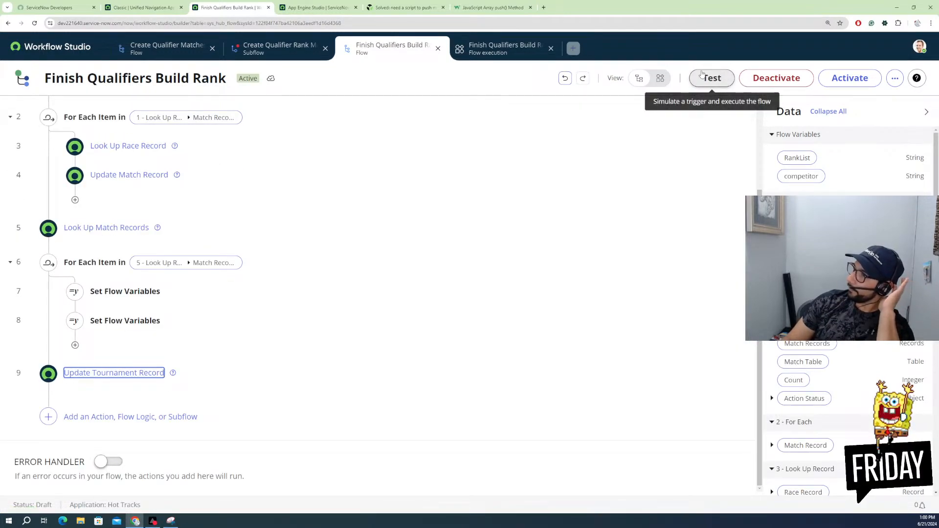
click(714, 81)
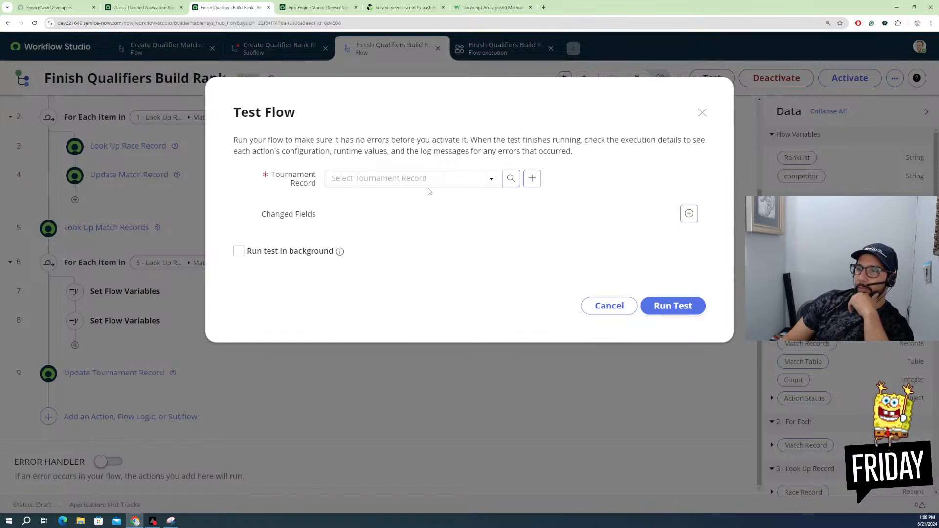
click(426, 182)
click(344, 274)
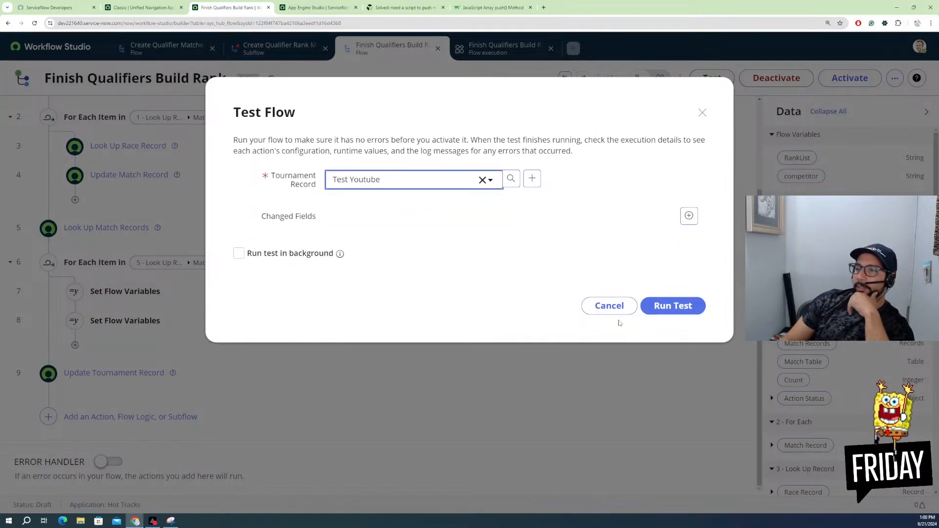
click(672, 305)
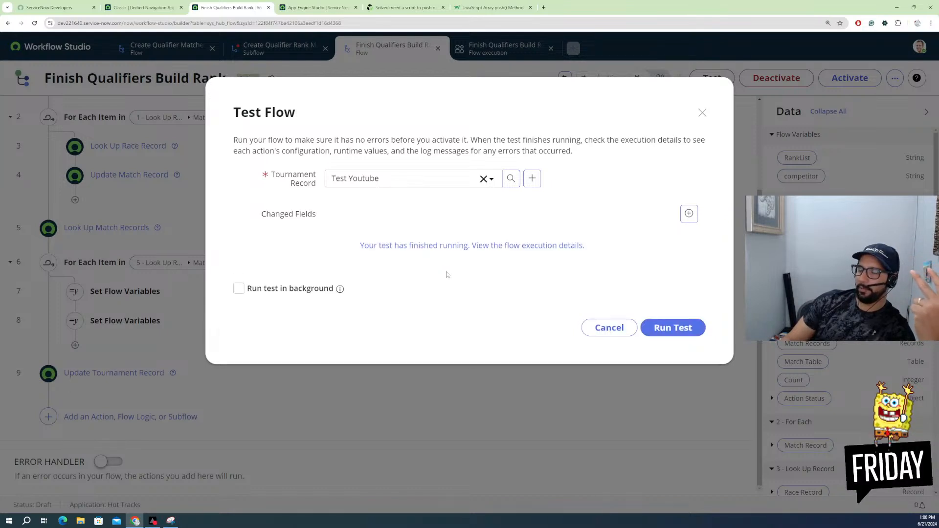
Step: Open the test's execution details, expand the final Update Record action to check its runtime values, and open the updated tournament record
click(429, 246)
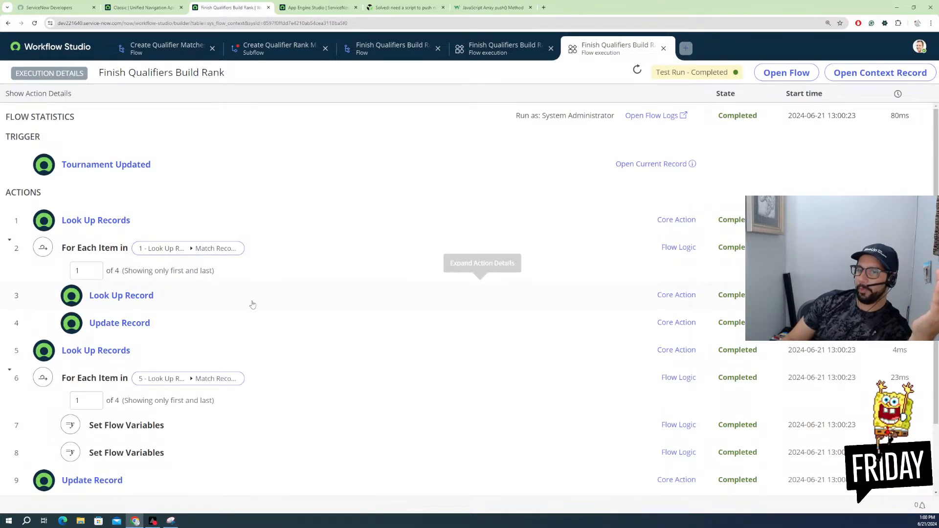
scroll(151, 392, down, 2)
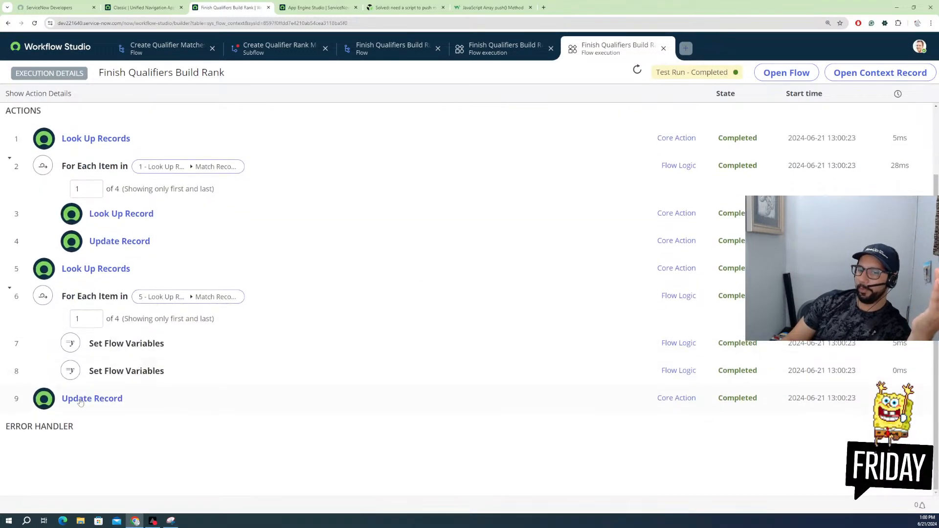
click(86, 400)
scroll(221, 377, down, 3)
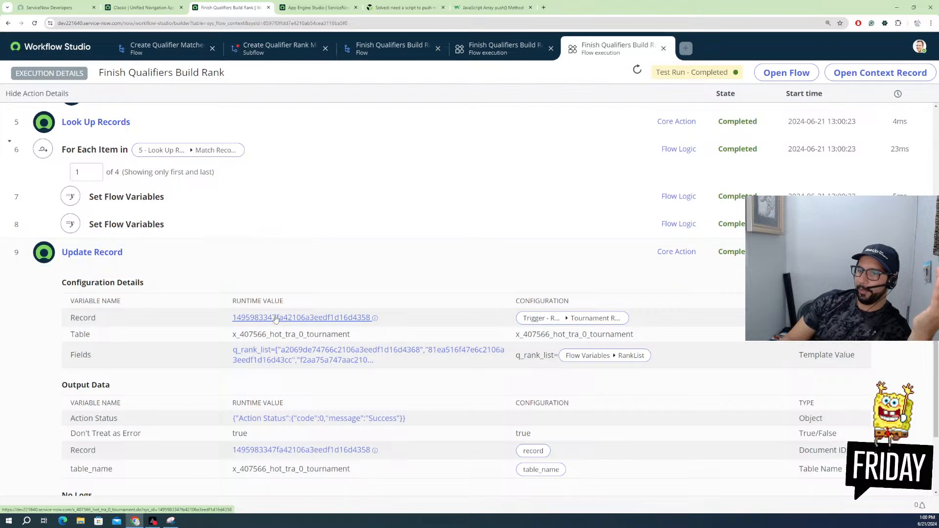
mouse_move(276, 319)
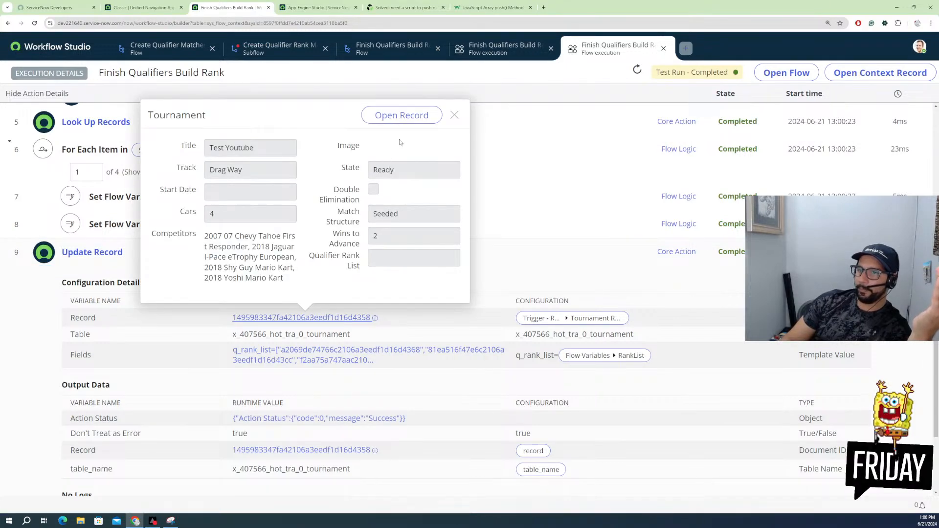
click(416, 116)
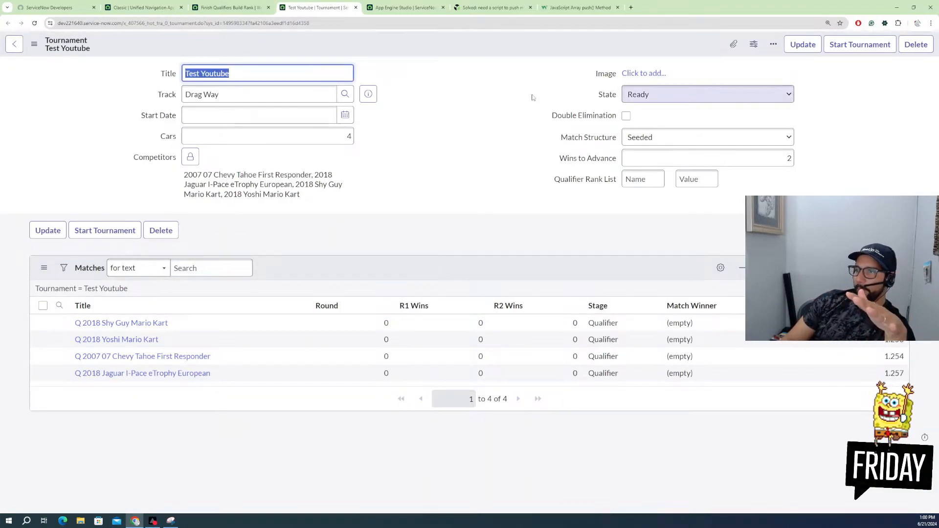
Step: Show the Test Youtube tournament record's XML, examine the stored q_rank_list value, and close the XML window
right_click(482, 48)
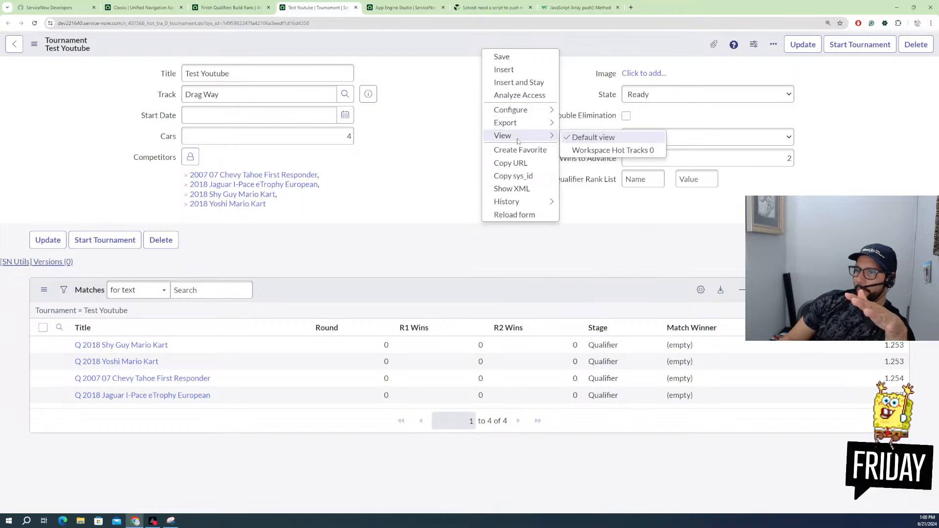
click(512, 189)
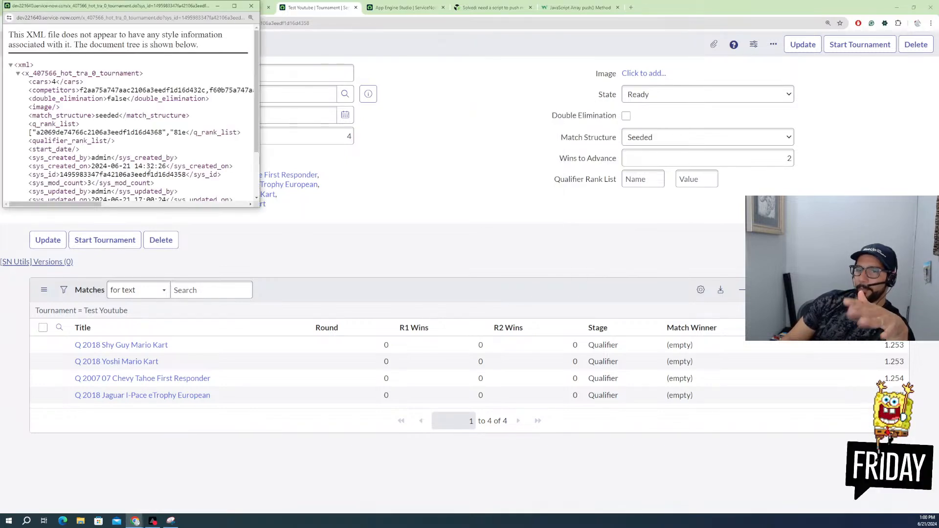
scroll(142, 147, down, 3)
scroll(128, 145, up, 2)
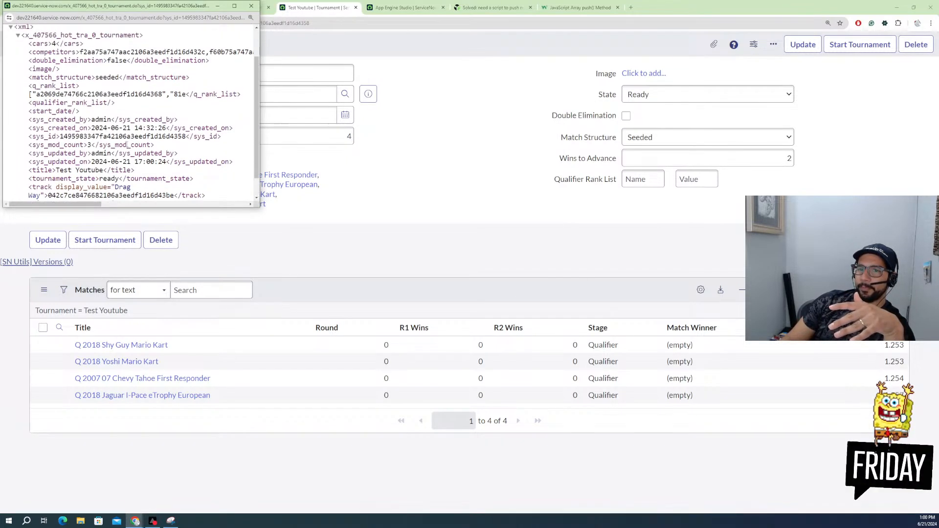
scroll(121, 129, up, 1)
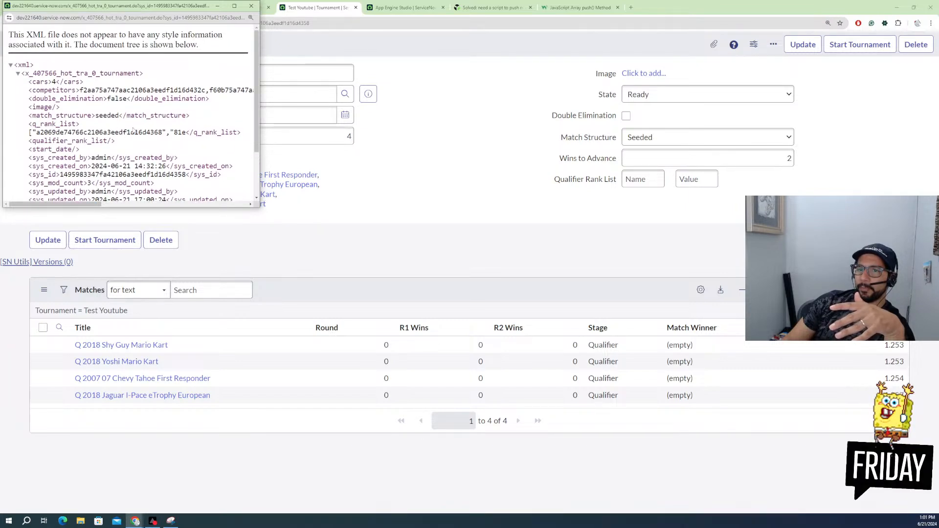
drag(182, 132, 39, 133)
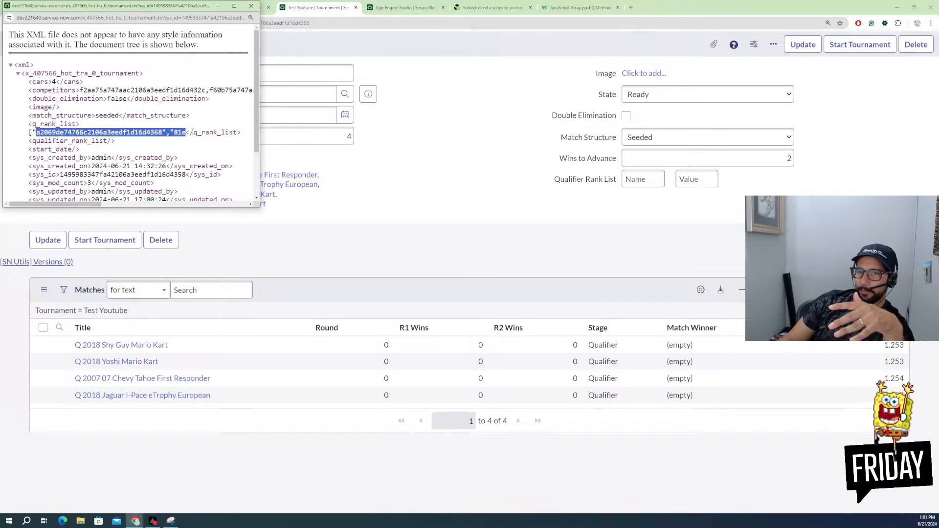
click(192, 132)
click(251, 6)
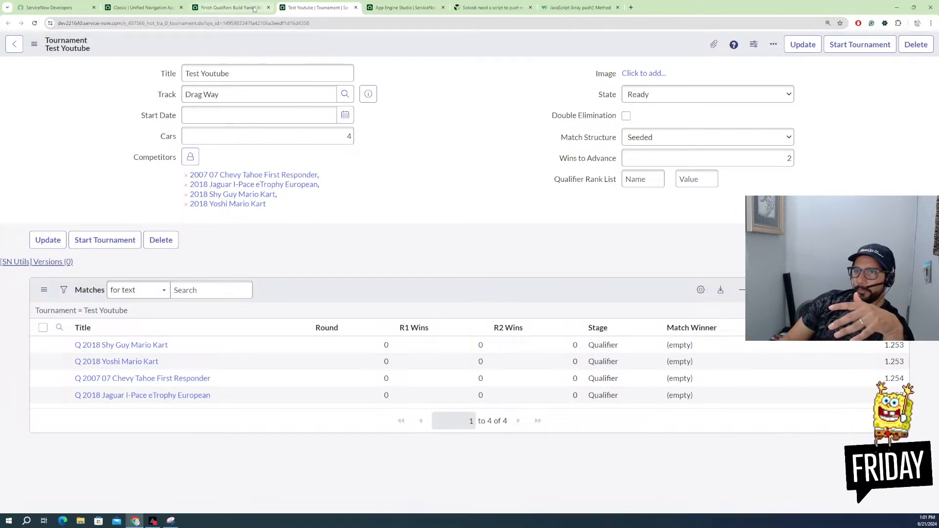
Step: Switch to App Engine Studio and display the Tournament data table in its Fields view
click(253, 8)
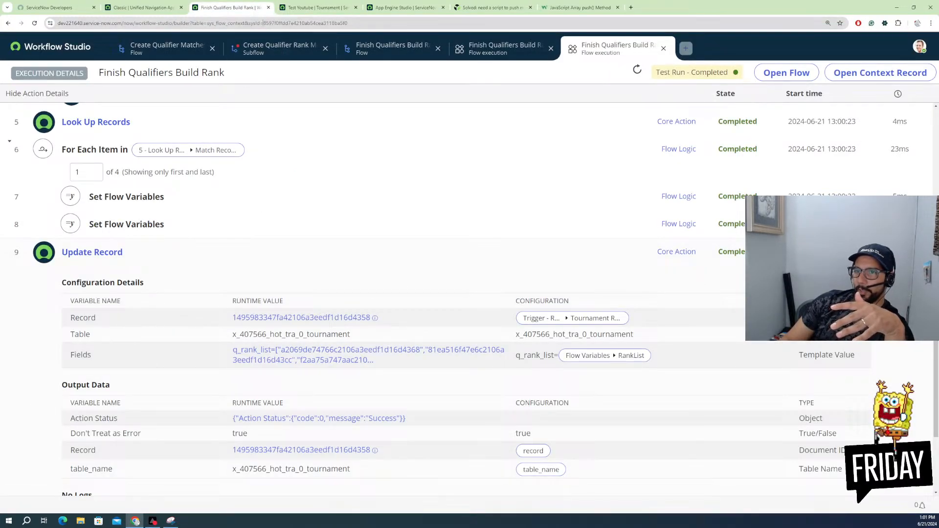
click(162, 8)
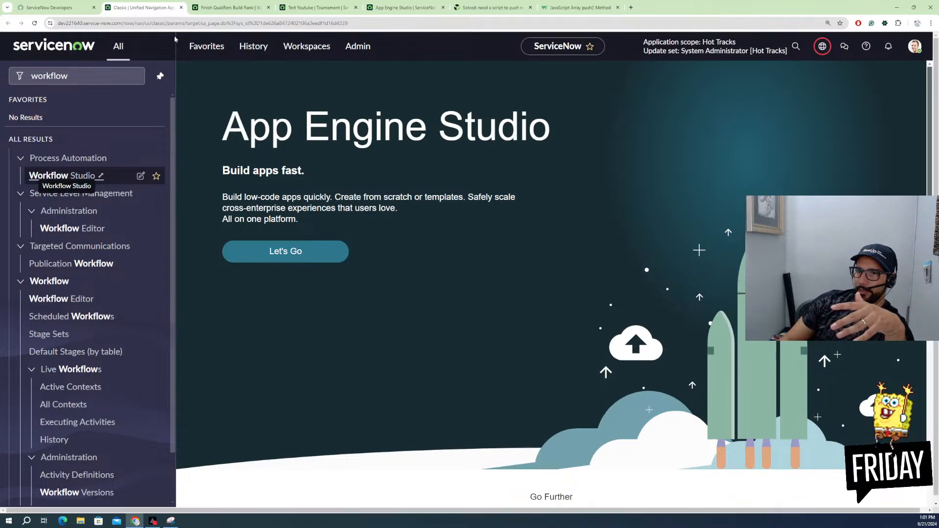
click(401, 7)
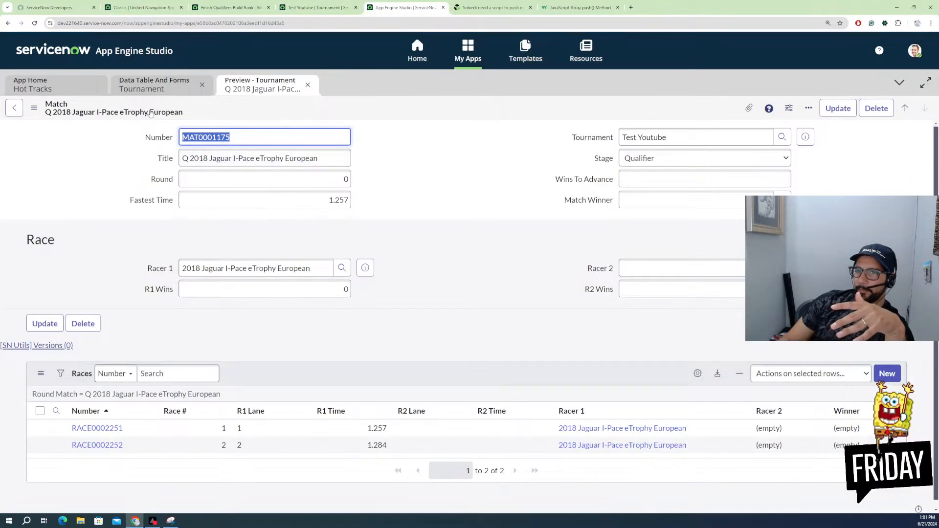
click(154, 85)
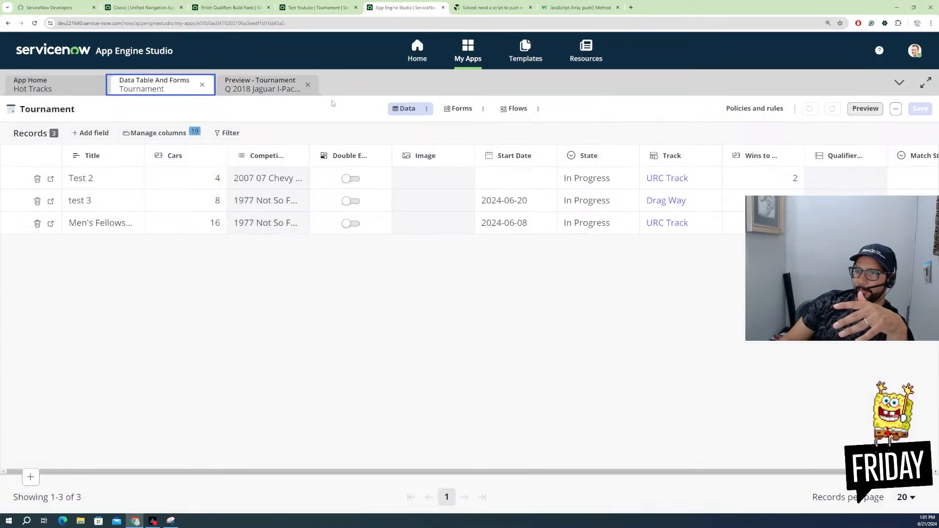
click(427, 109)
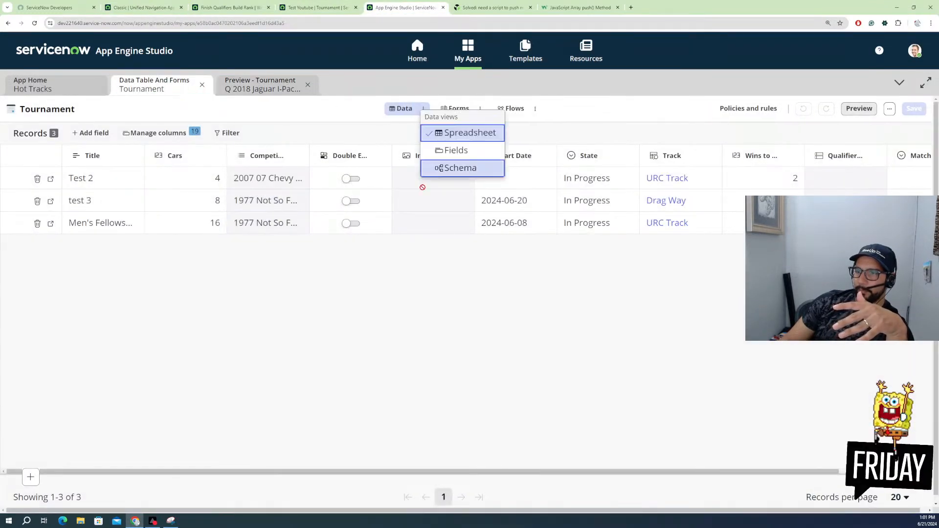
click(451, 150)
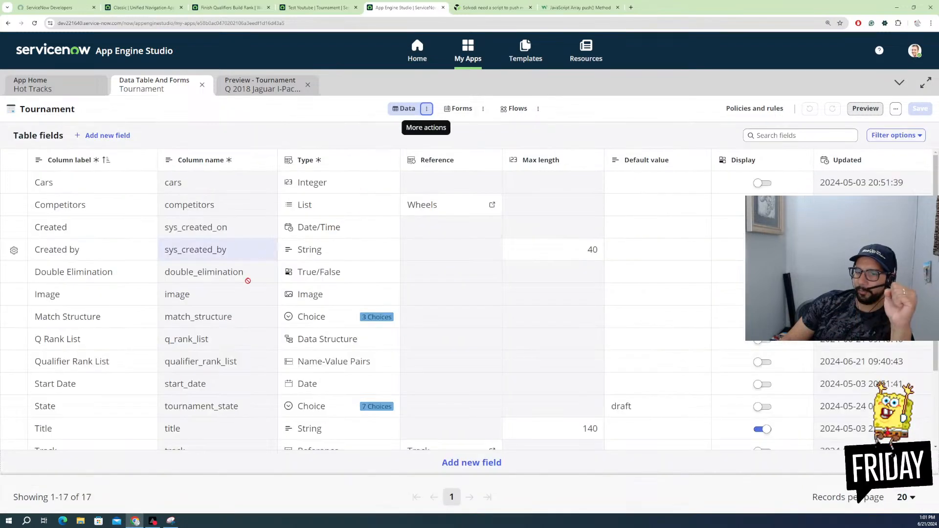
Step: Check the type setting of the Q Rank List field in the Tournament table, leaving it unedited
scroll(202, 357, down, 2)
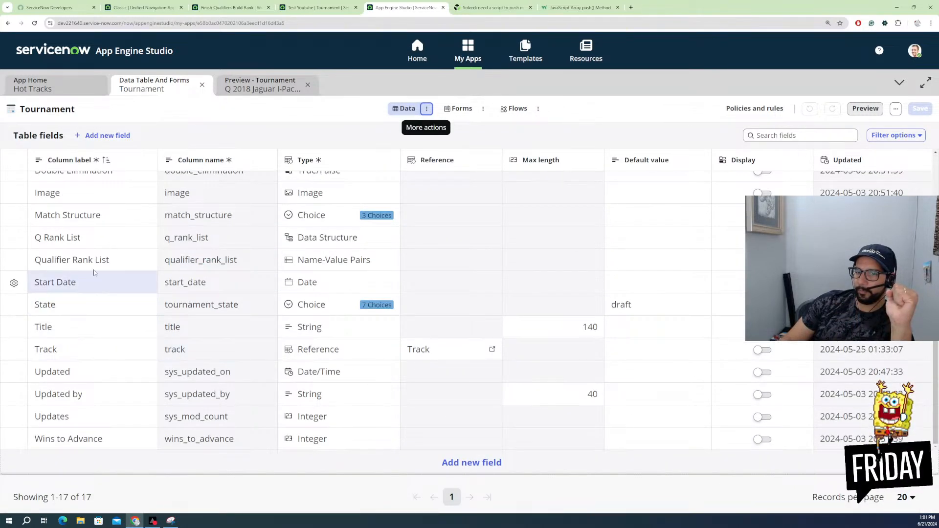
double_click(323, 237)
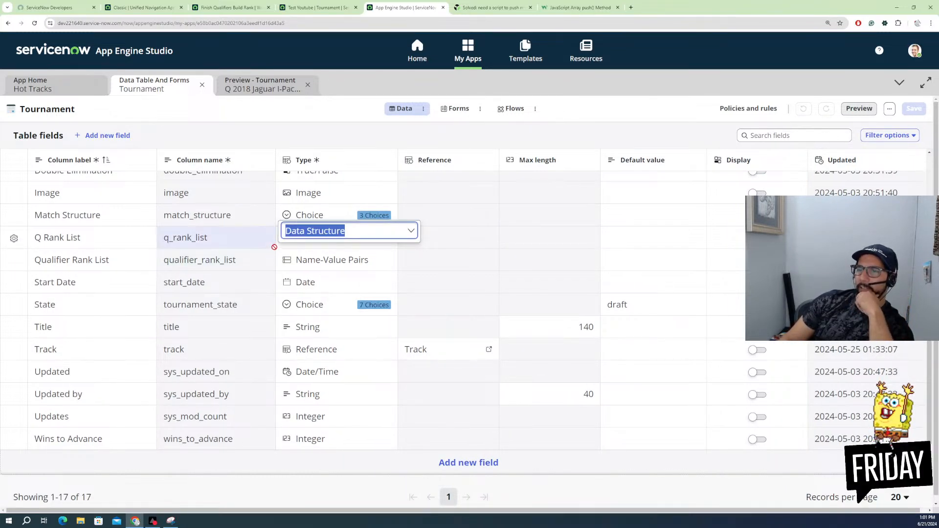
click(274, 85)
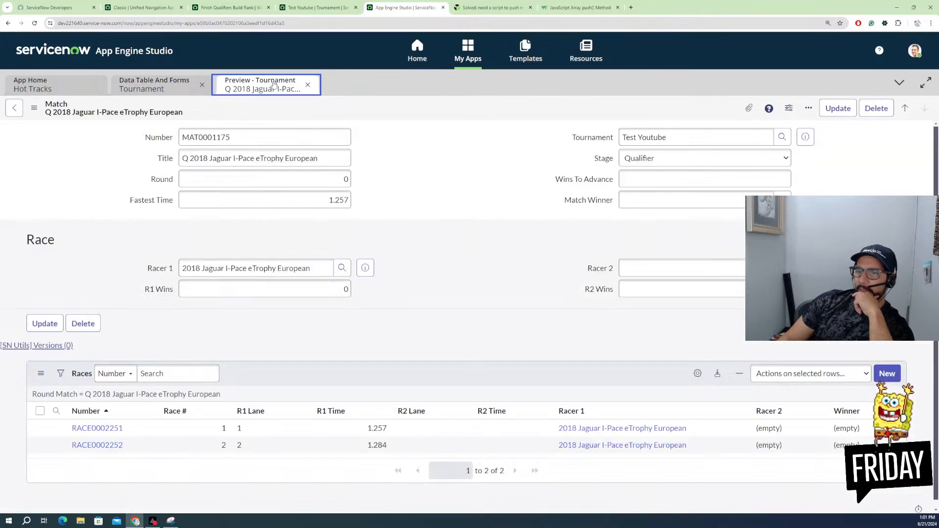
click(162, 85)
click(576, 243)
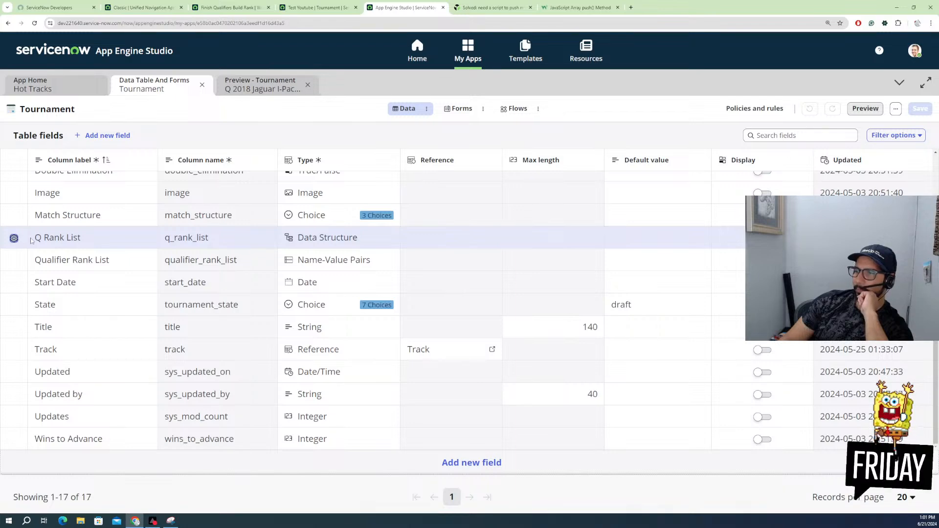
Step: Open the Q Rank List field's properties, then the advanced table configuration for Tournament
click(13, 239)
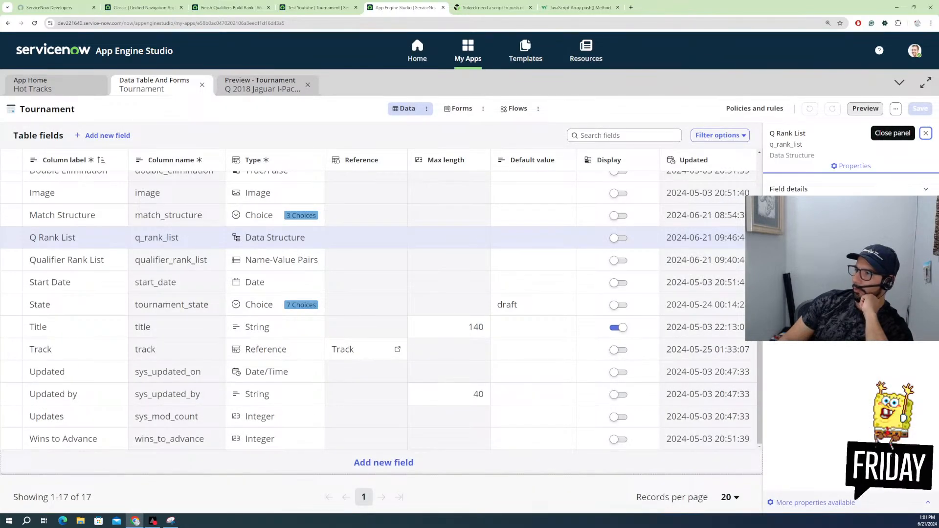
click(849, 169)
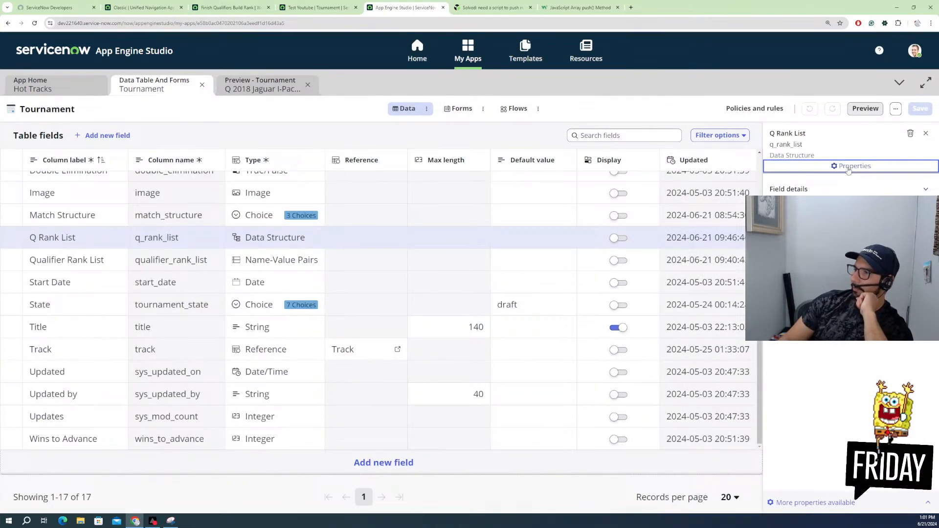
click(896, 115)
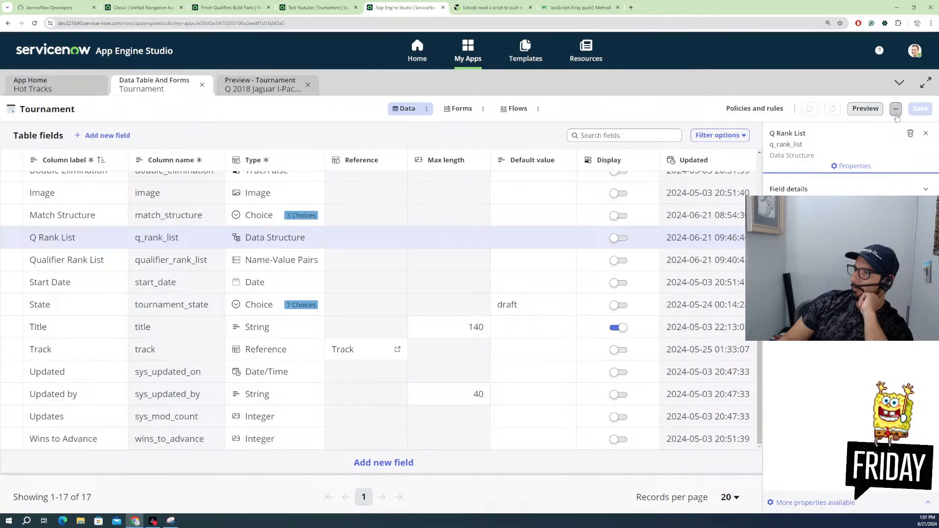
click(878, 137)
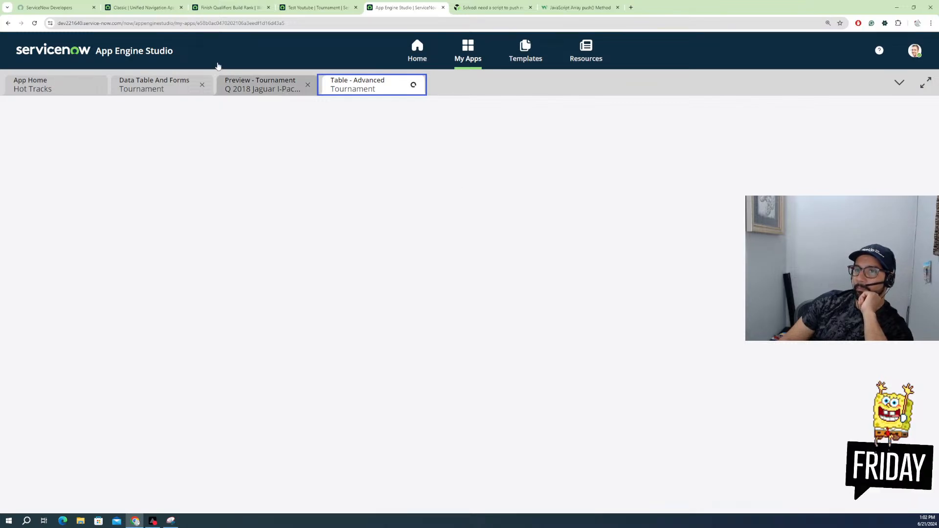
Step: View the full raw text of the Update Record action's q_rank_list value in the flow execution, then return to the Test Youtube record
click(320, 9)
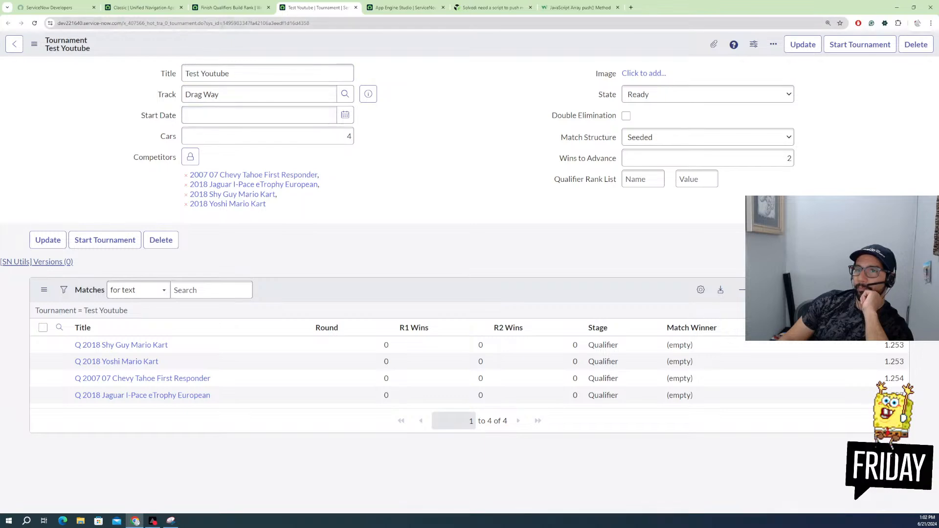
click(241, 9)
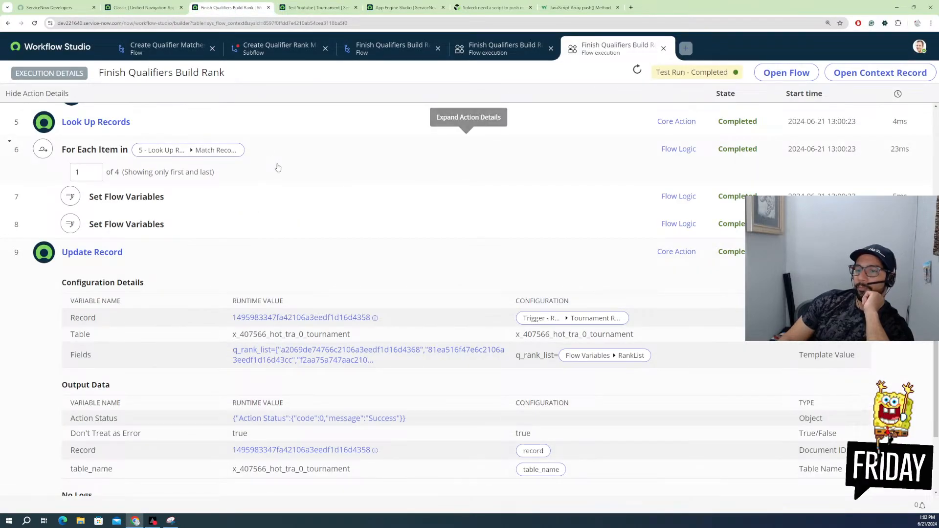
click(356, 362)
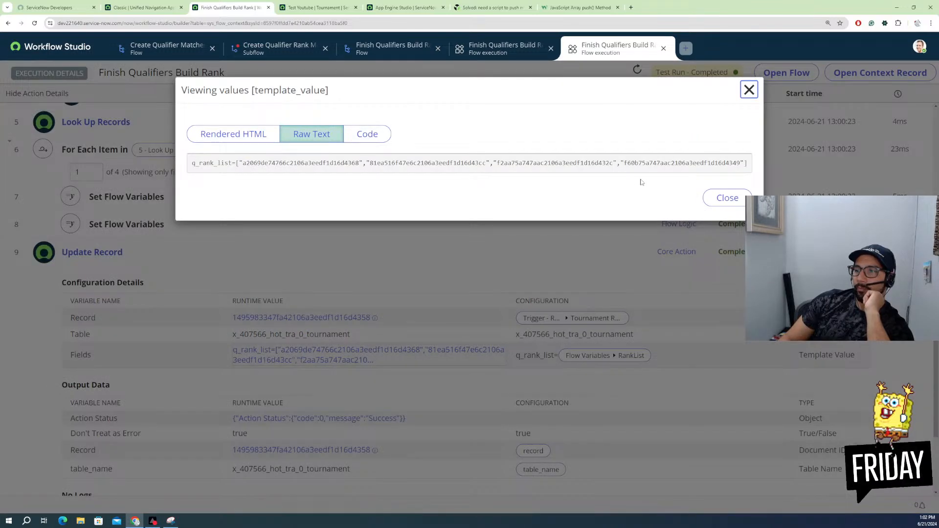
click(727, 199)
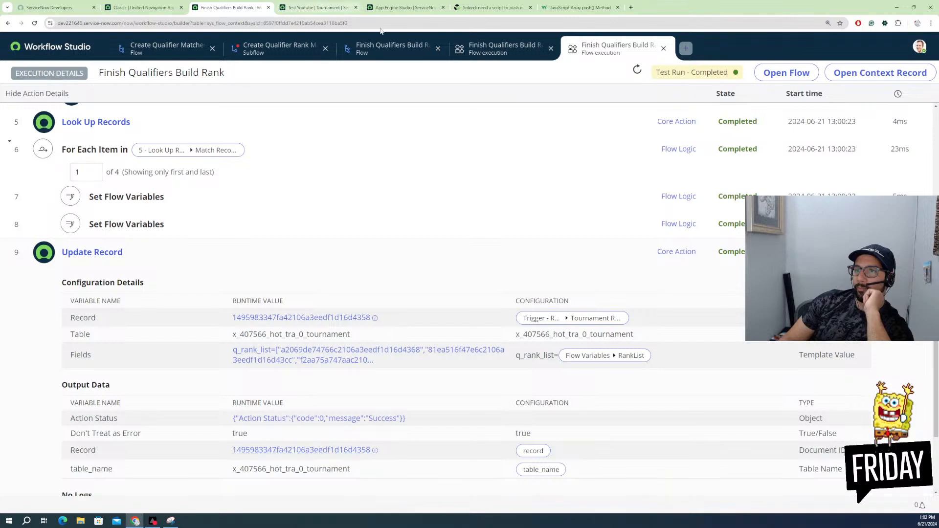
click(293, 8)
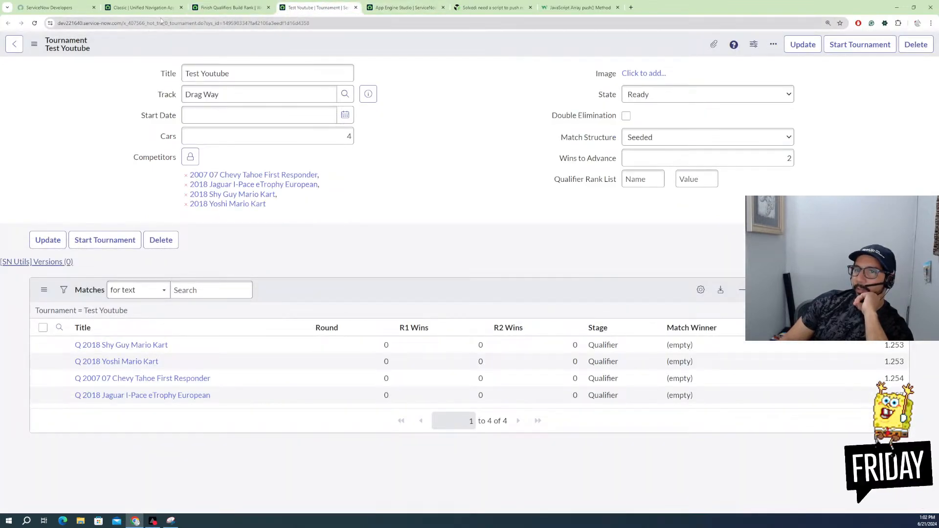
Step: Return to the Tournament table's advanced configuration in App Engine Studio and bring up its column list
click(217, 10)
click(298, 8)
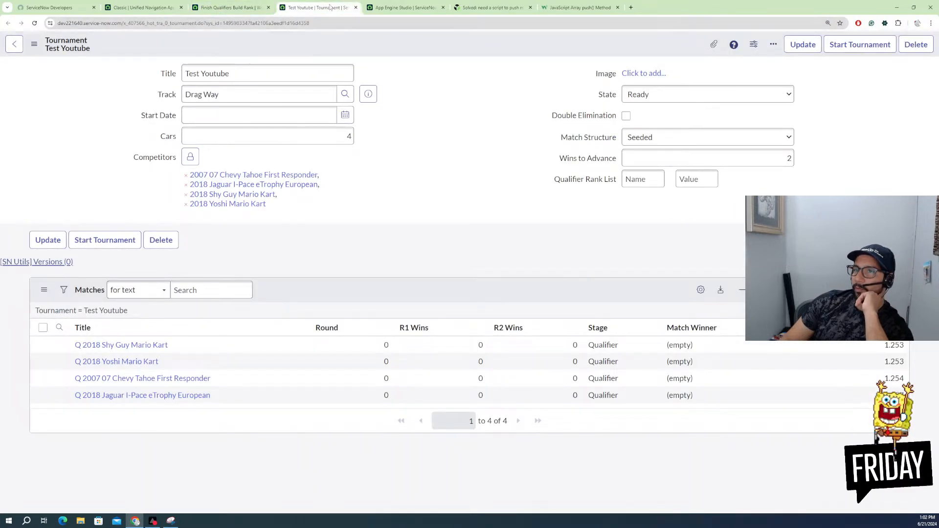
click(379, 9)
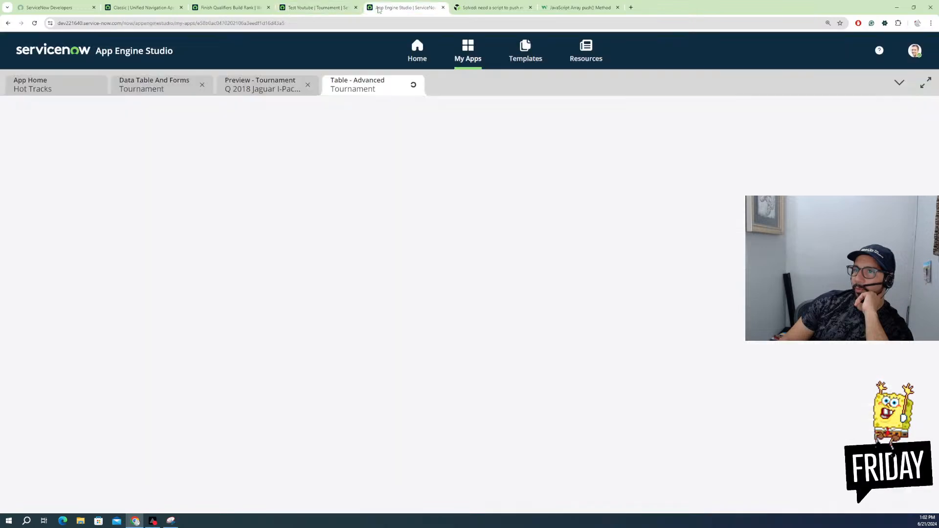
scroll(95, 338, down, 3)
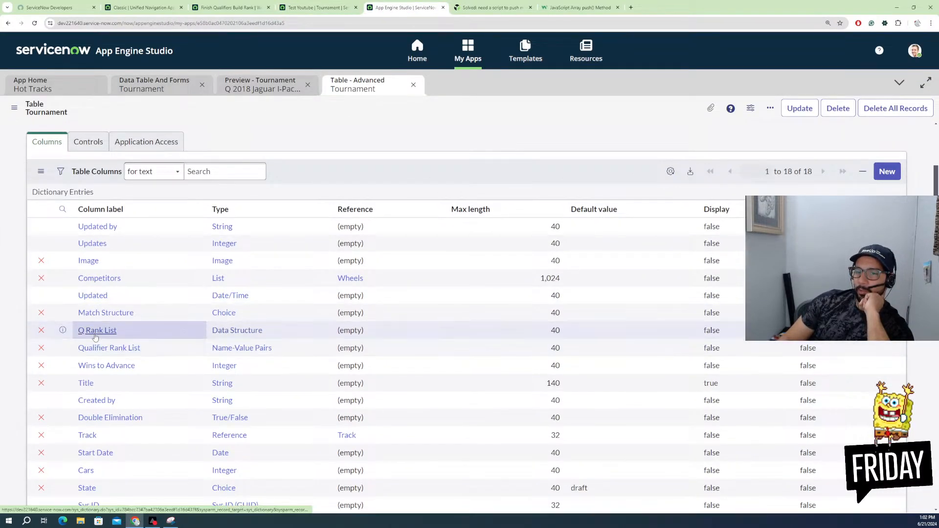
Step: Set the Q Rank List column's max length to 540
click(544, 332)
double_click(541, 332)
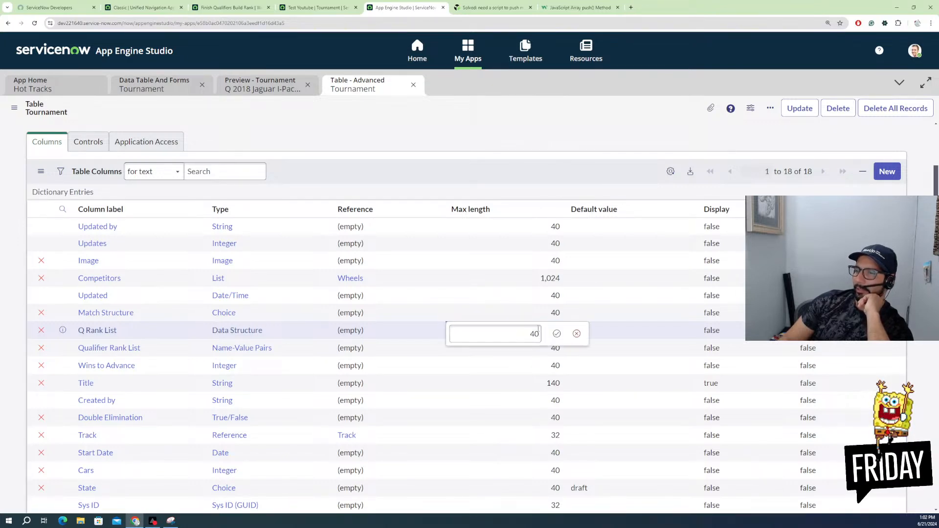
click(522, 334)
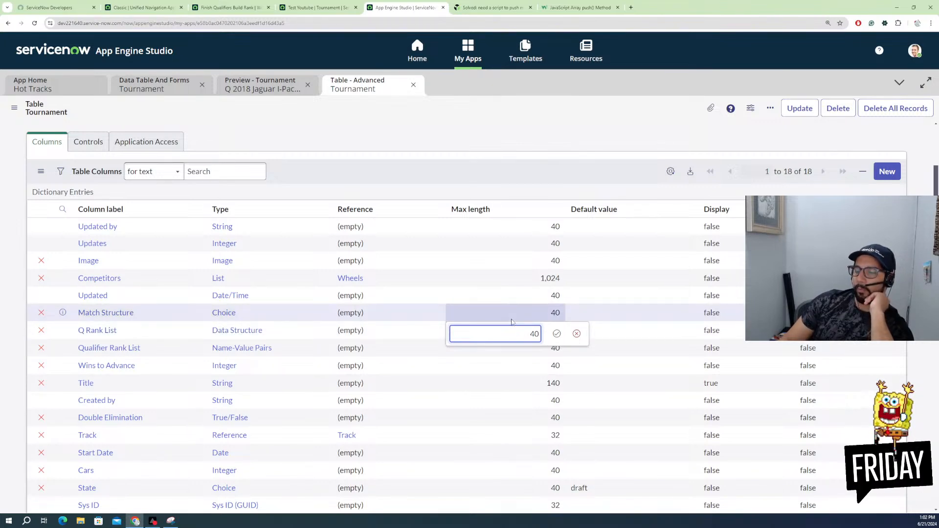
text(5)
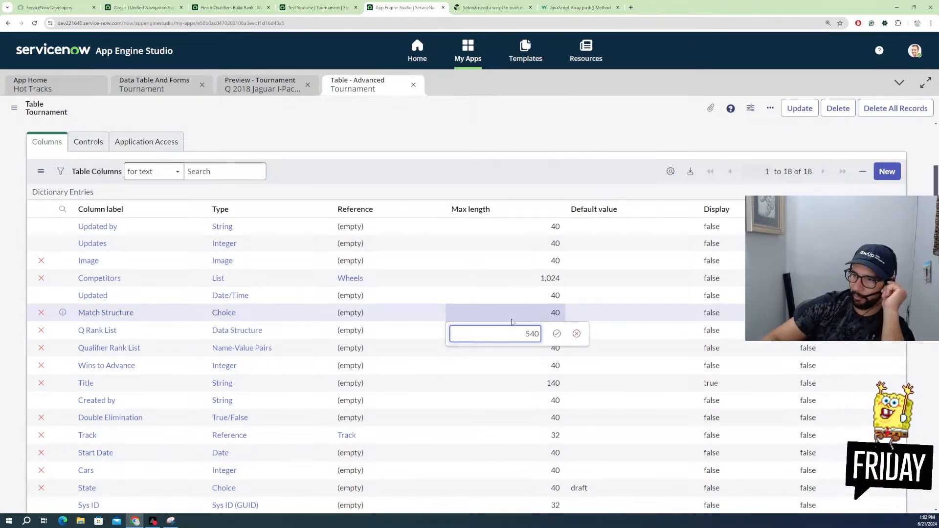
click(557, 334)
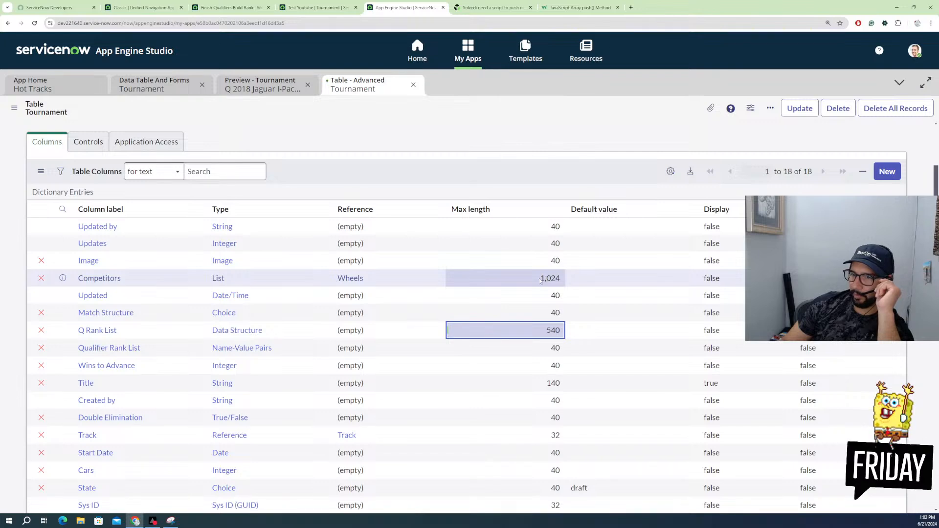
Step: Set the max length of both the Q Rank List and Qualifier Rank List columns to 1024
double_click(547, 331)
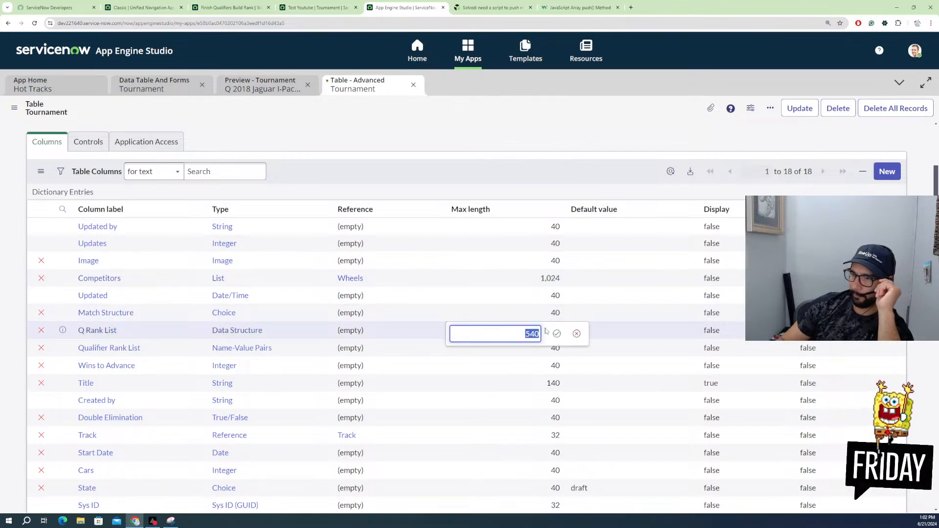
text(10)
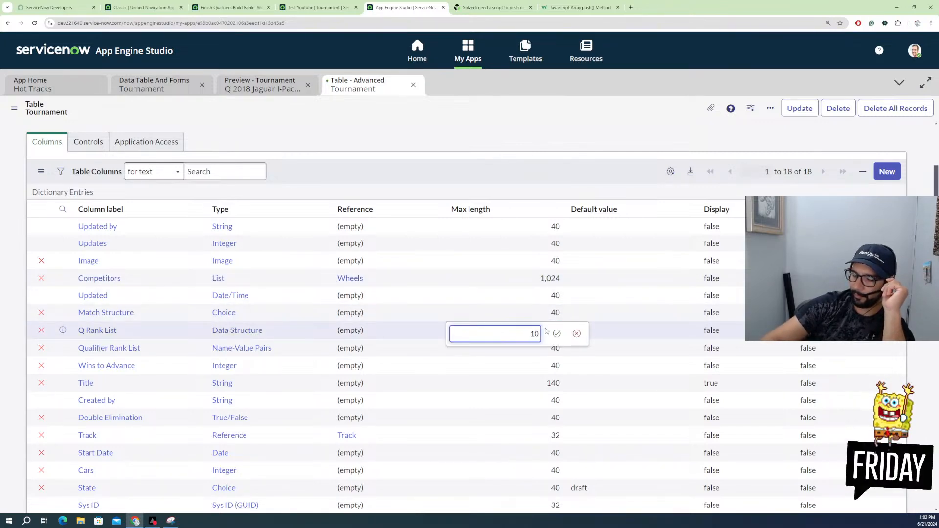
text(24)
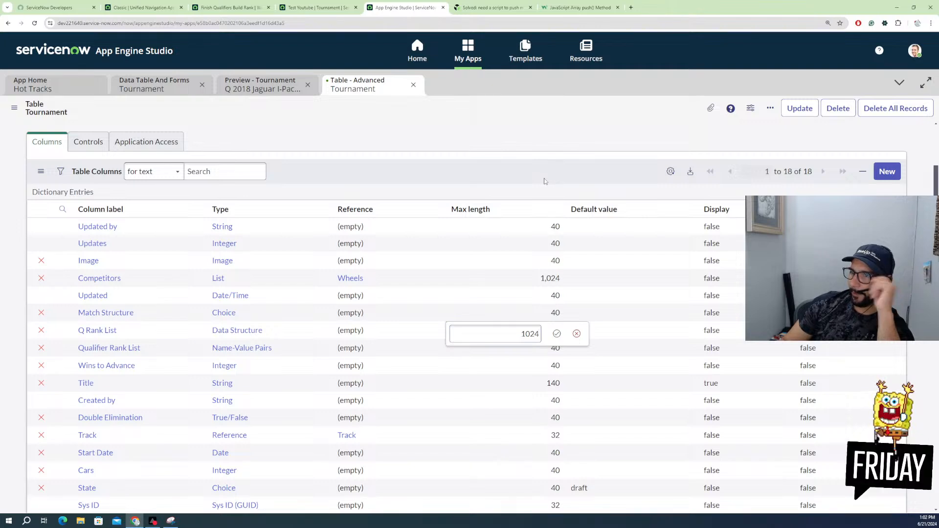
click(557, 333)
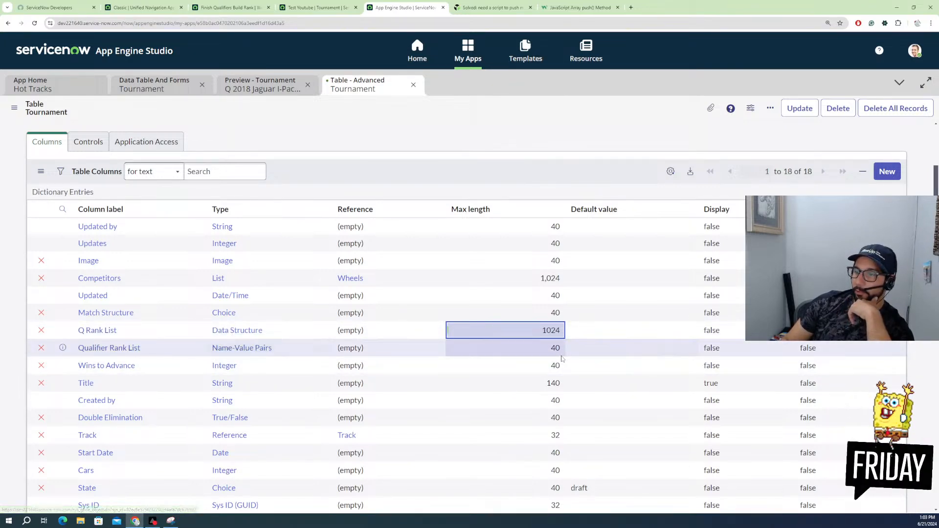
double_click(522, 350)
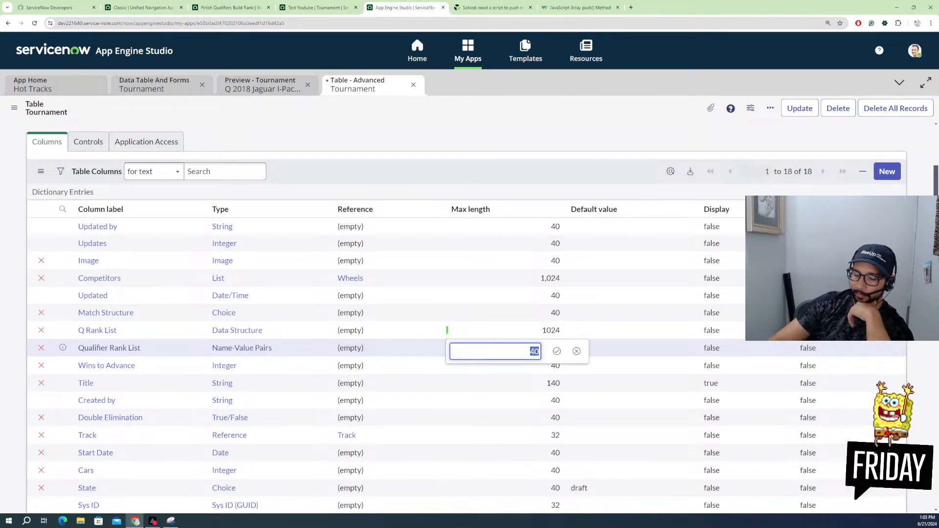
text(1024)
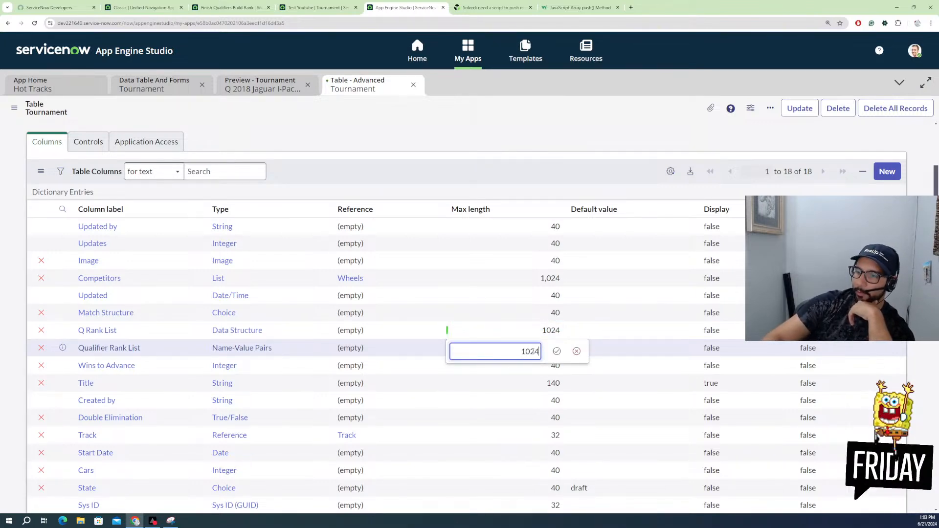
click(559, 351)
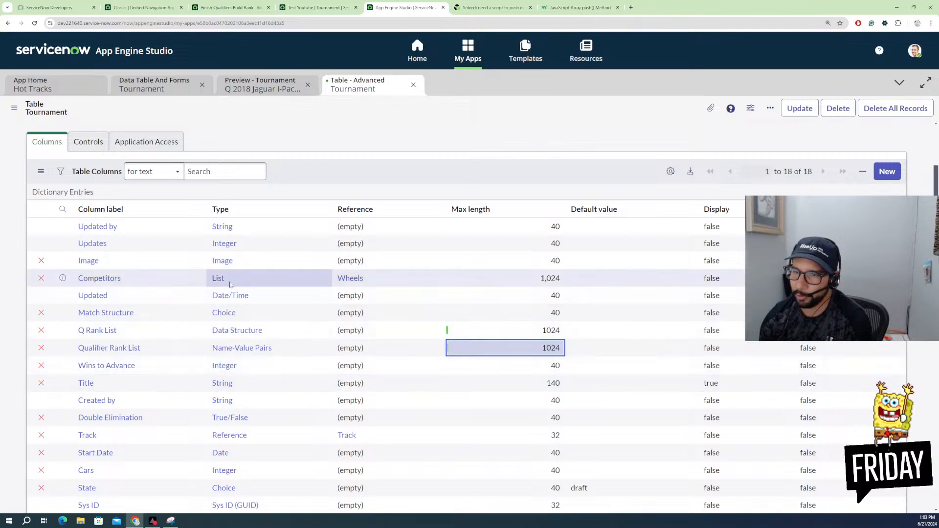
Step: Examine the types and max lengths of all columns in the Tournament table
scroll(309, 442, down, 2)
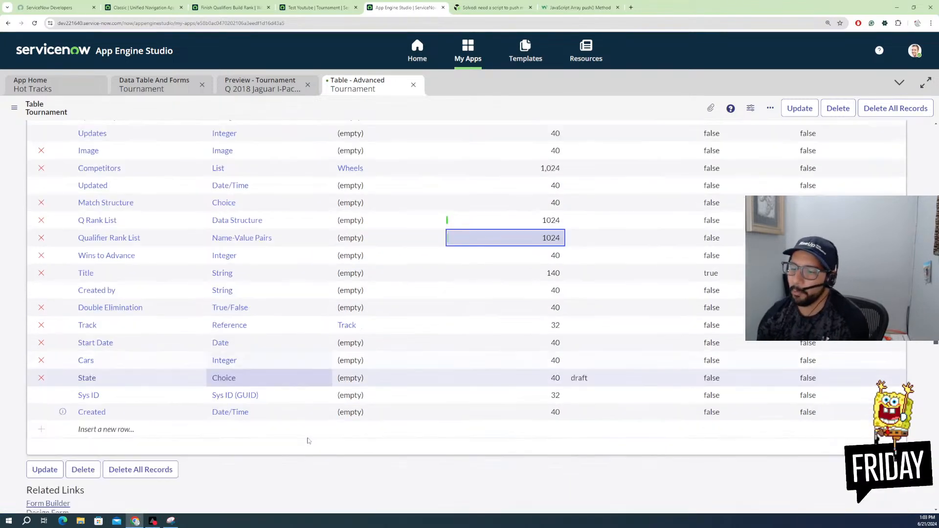
scroll(313, 425, down, 2)
scroll(303, 421, up, 4)
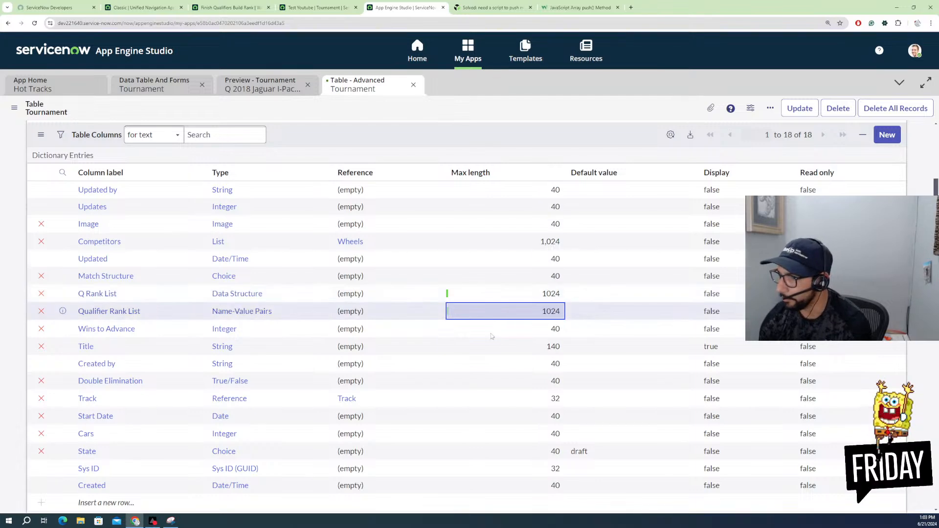
scroll(510, 372, down, 2)
scroll(547, 366, up, 2)
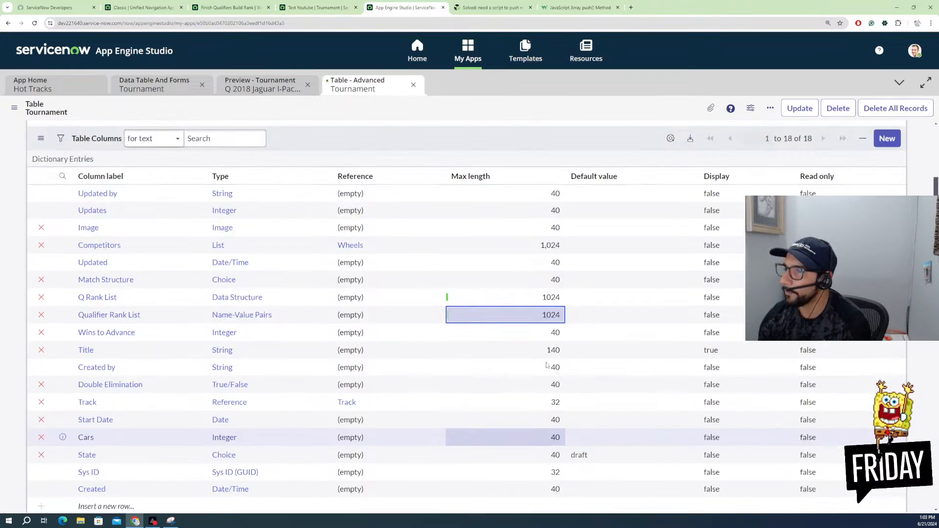
scroll(543, 370, up, 1)
scroll(483, 391, down, 1)
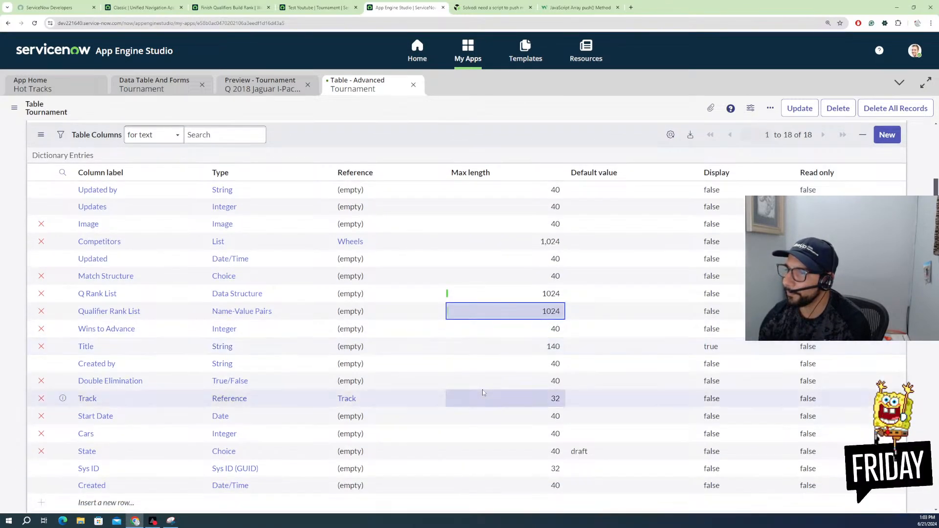
scroll(483, 392, down, 1)
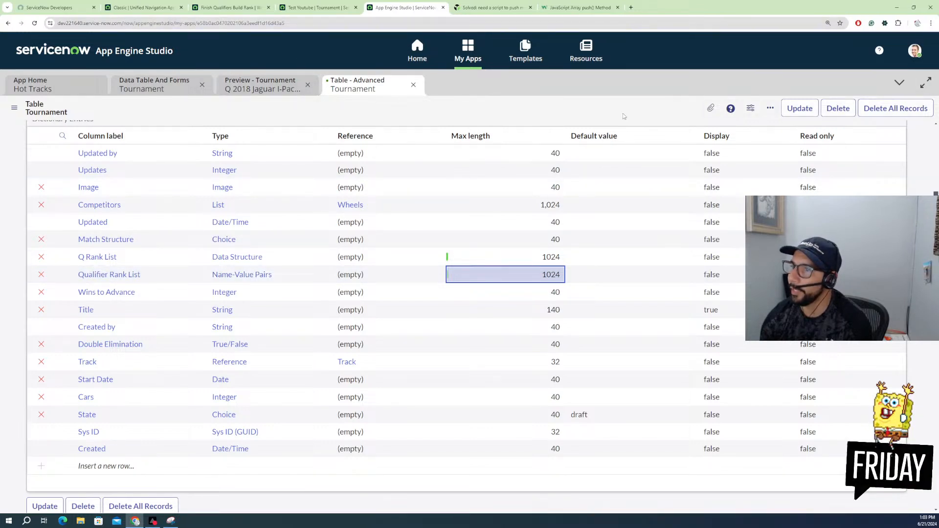
Step: Save the Tournament table's column changes while keeping the table form open
scroll(507, 178, up, 4)
click(466, 223)
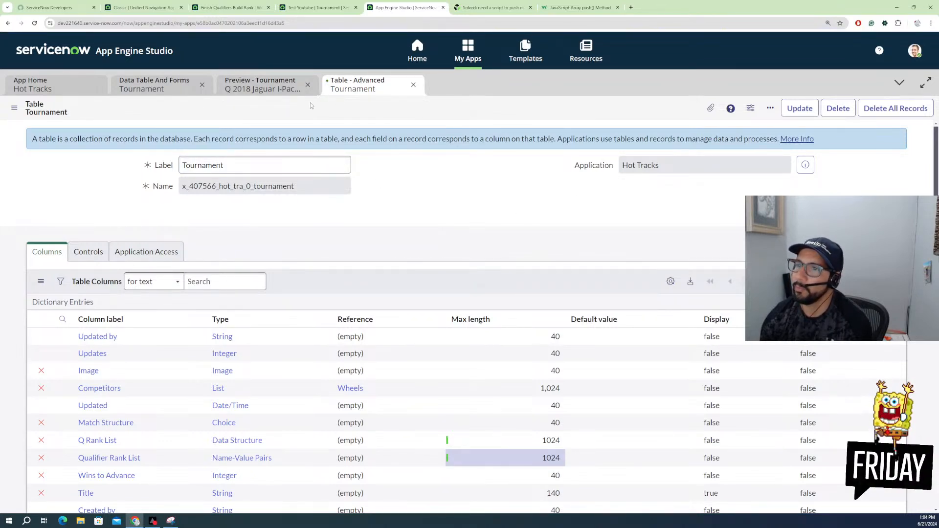
right_click(325, 110)
click(346, 119)
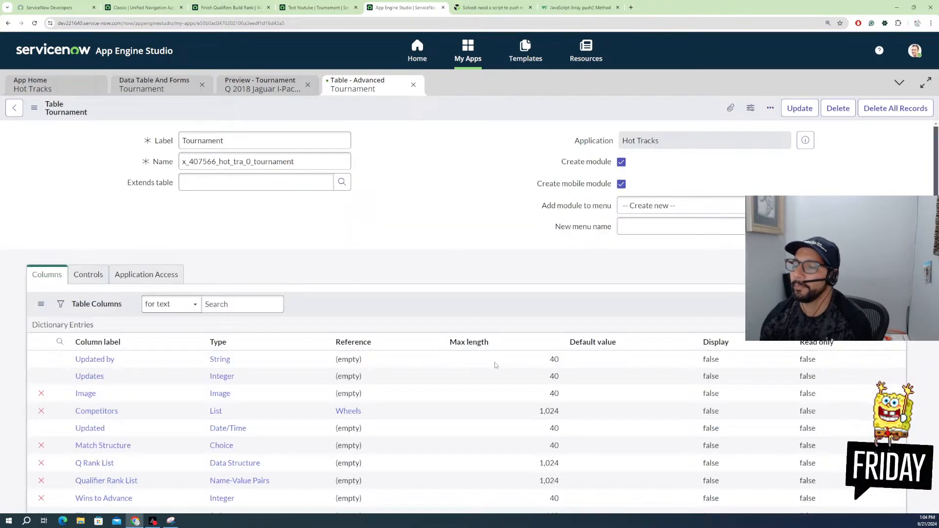
Step: Check the Data Structure field class definition, then the Name-Value Pairs field class definition used by the rank list columns
scroll(494, 368, down, 2)
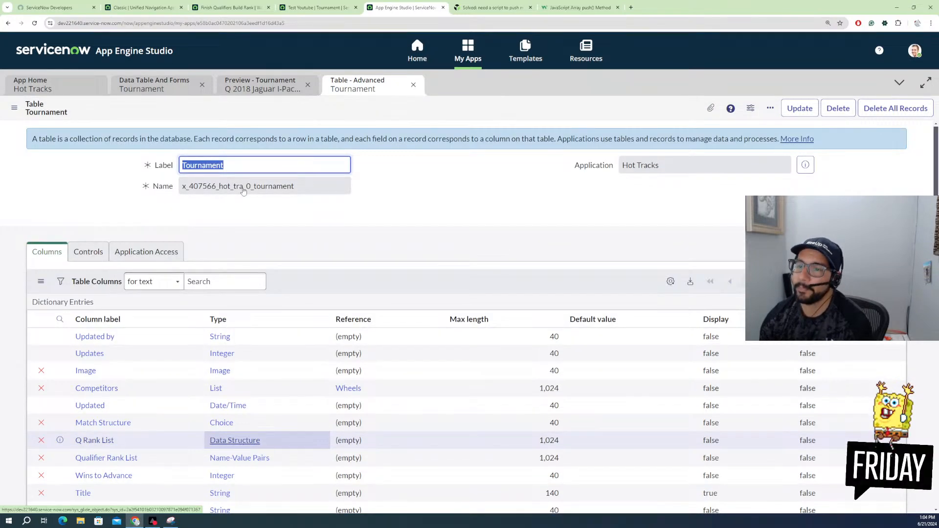
click(233, 443)
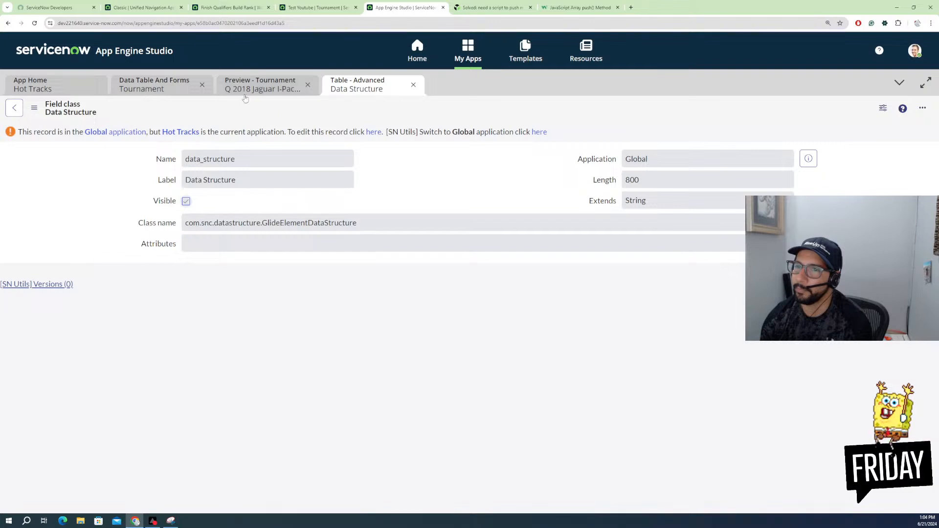
click(15, 110)
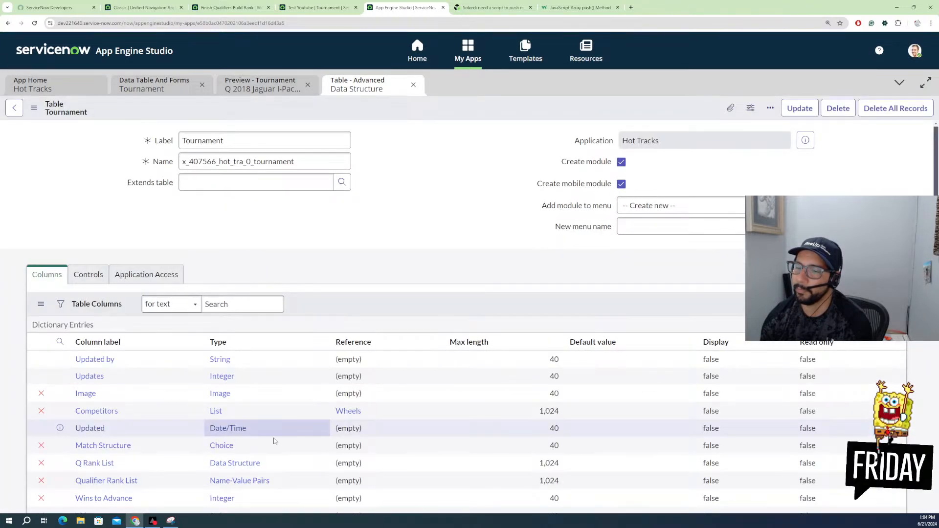
scroll(240, 417, down, 2)
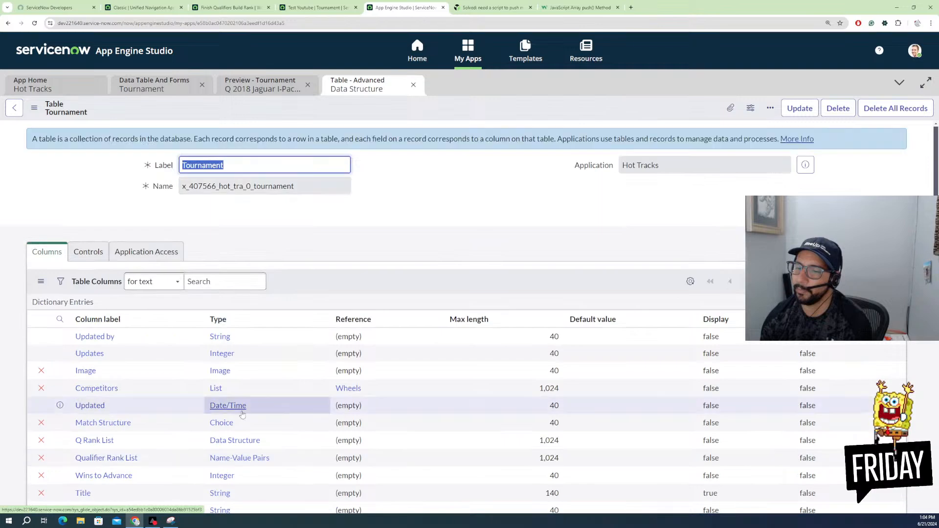
click(245, 462)
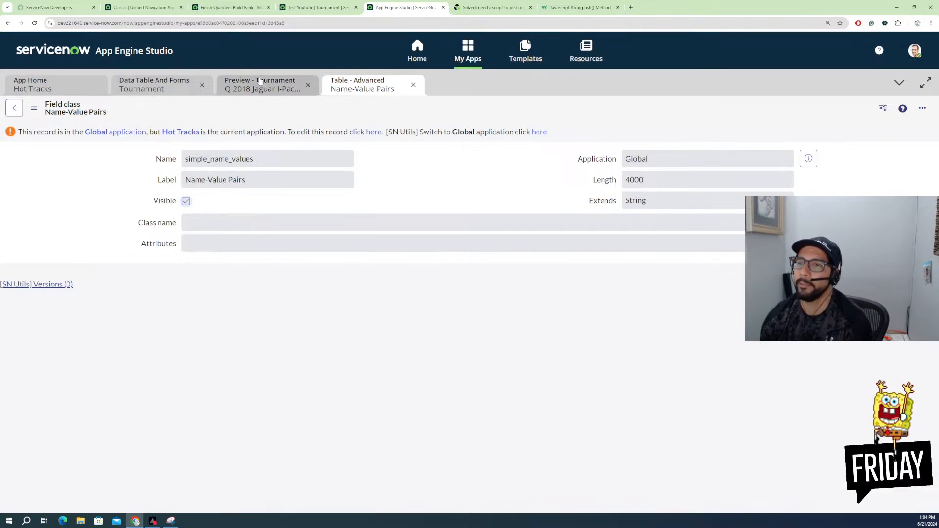
Step: Revisit the Test Youtube record and the flow execution's Update Record details, then return to the field class in App Engine Studio
click(331, 9)
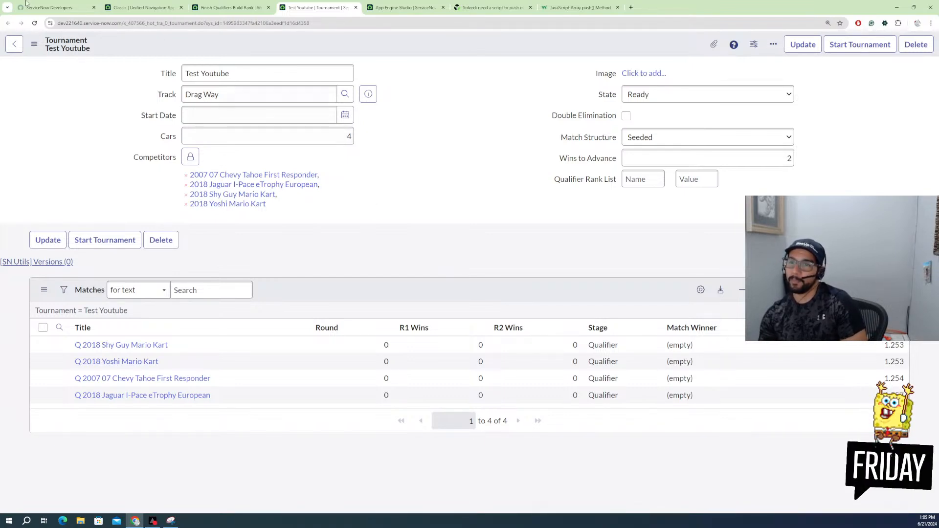
click(240, 9)
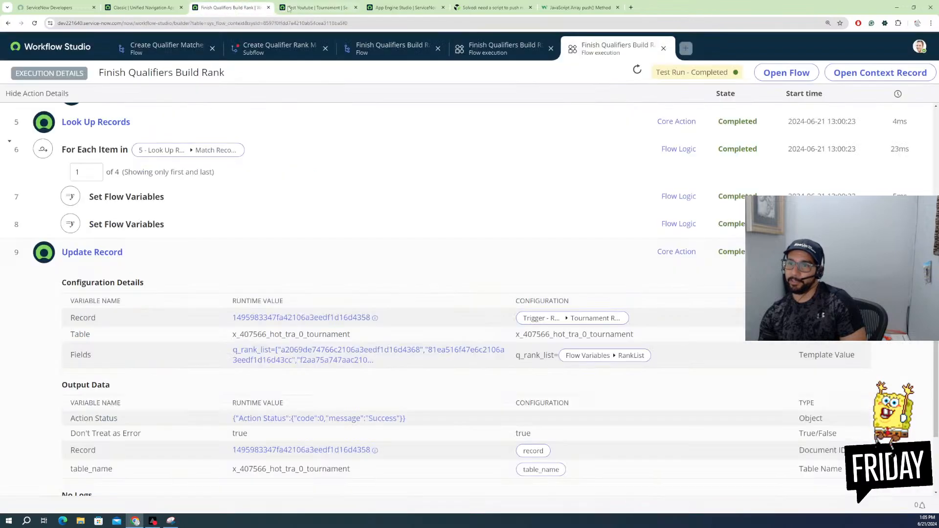
click(333, 5)
click(412, 8)
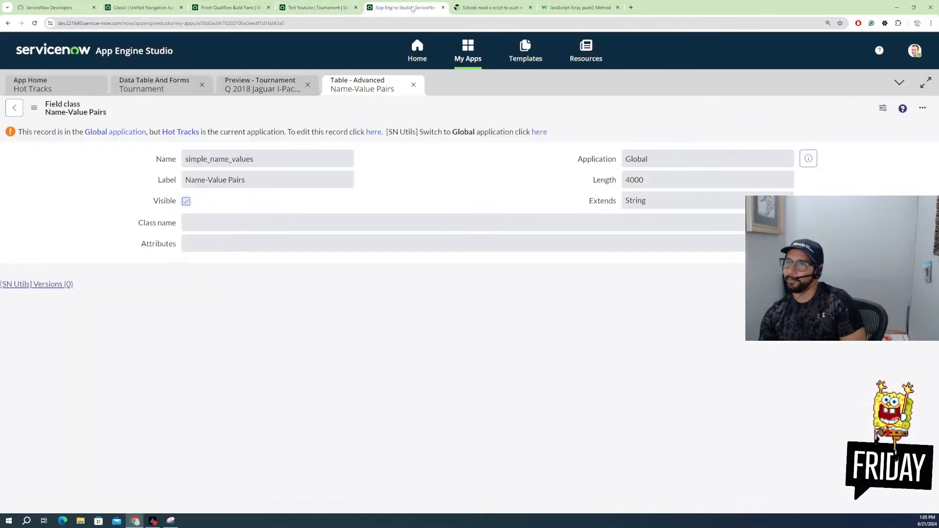
Step: Check the List field class definition used by the Competitors column, then return to the Tournament table
click(9, 23)
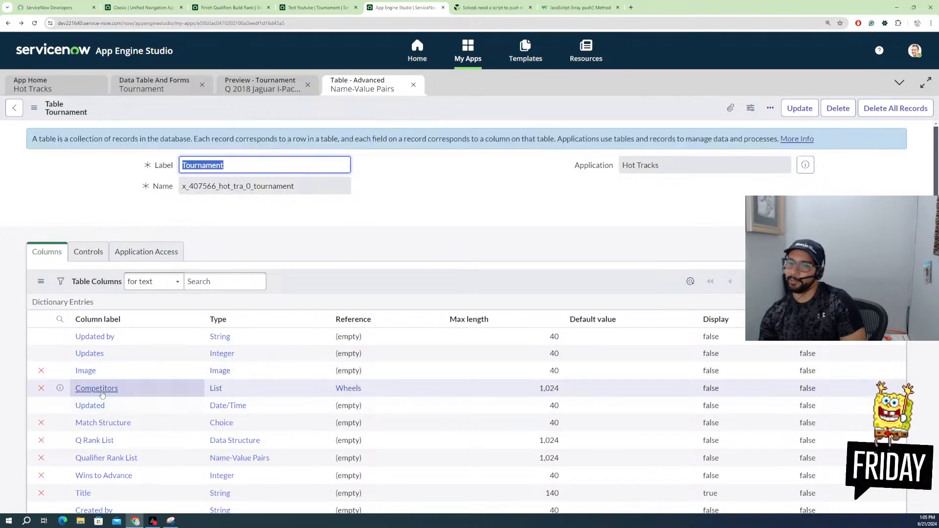
click(218, 389)
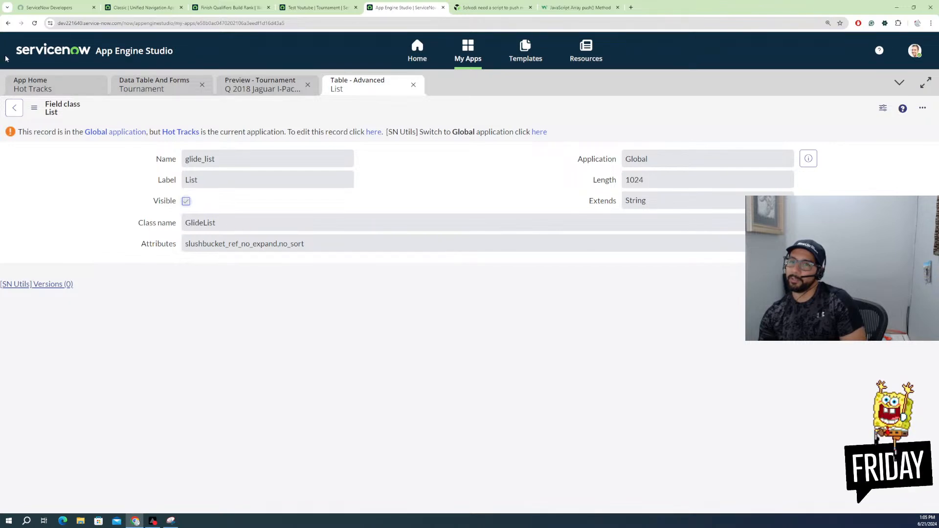
click(8, 23)
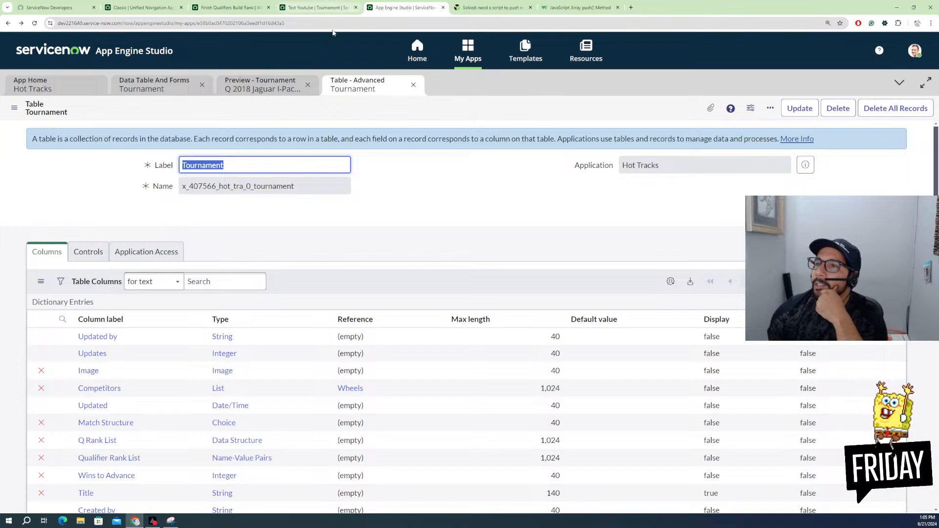
Step: Unlock the Competitors list on the Test Youtube record and select 2018 Shy Guy Mario Kart
click(311, 8)
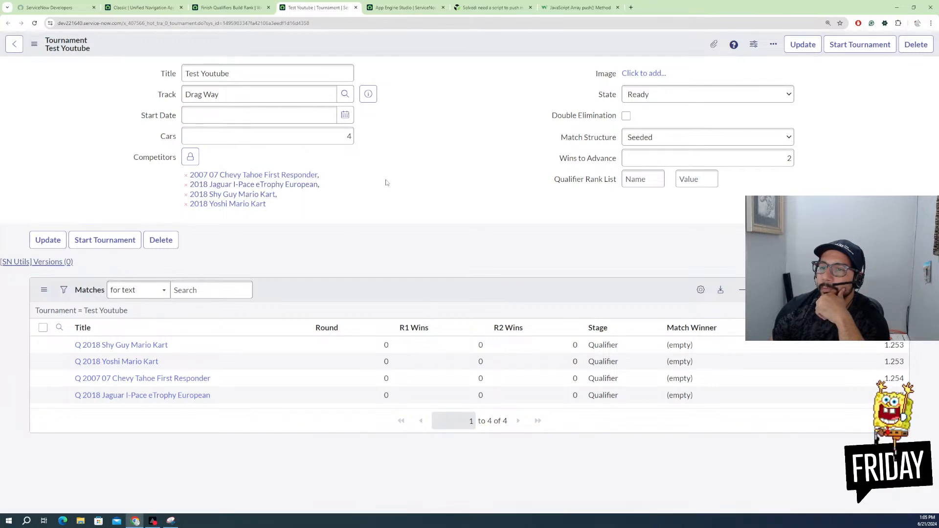
click(191, 157)
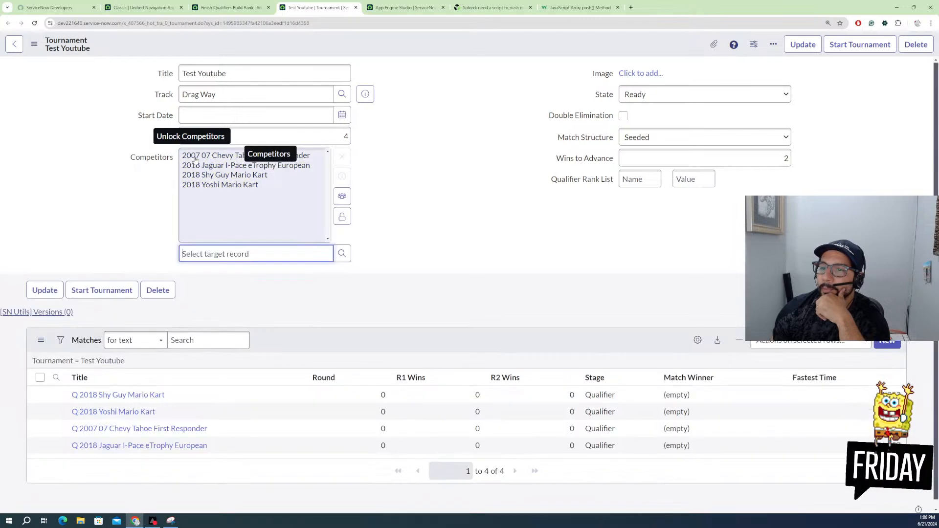
click(242, 176)
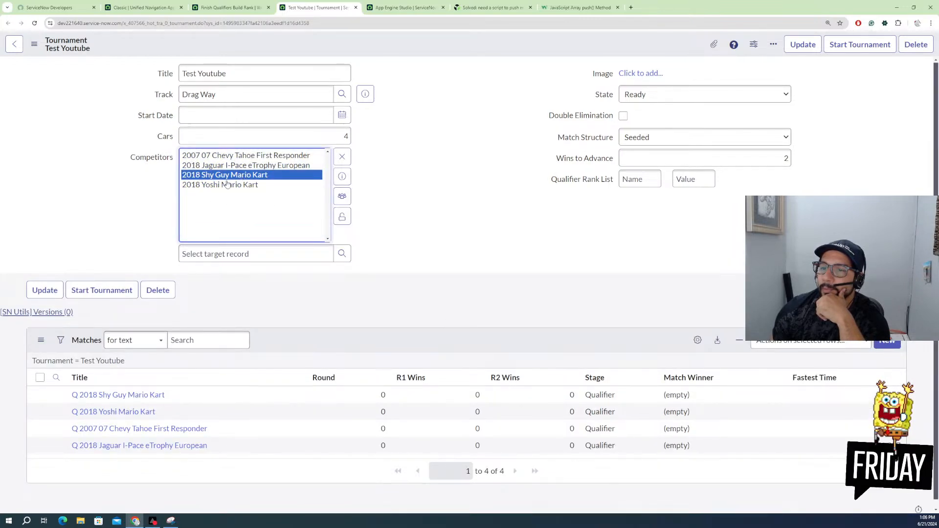
Step: Review the wheels available and selected for the Competitors list in its member editor, then leave it without saving
click(244, 157)
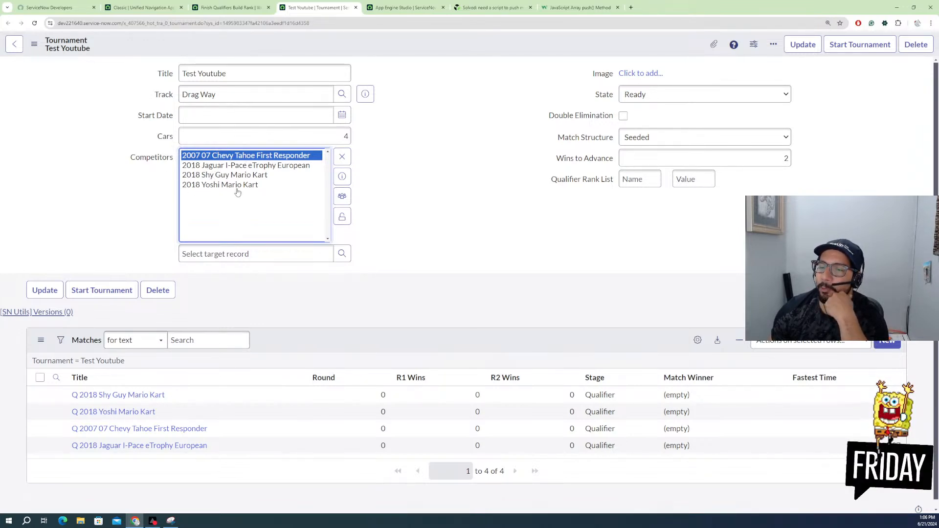
click(342, 197)
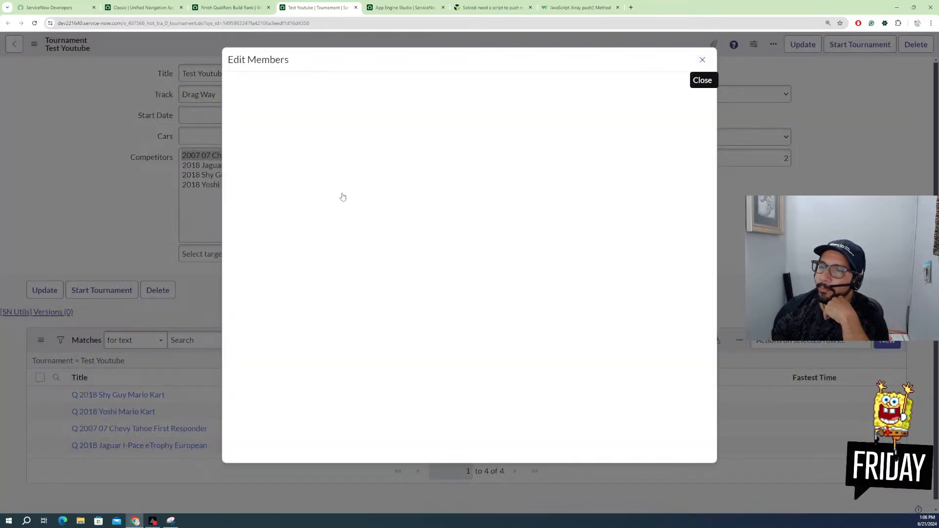
click(508, 256)
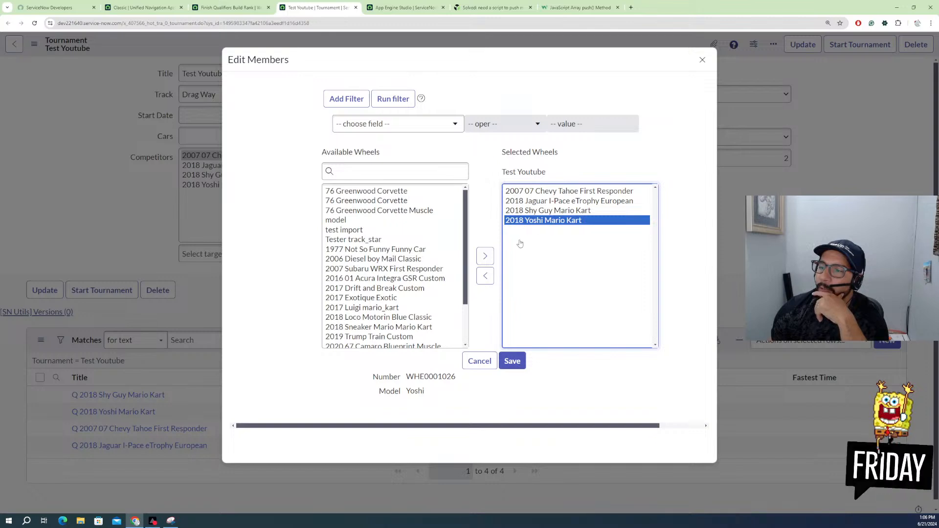
click(479, 361)
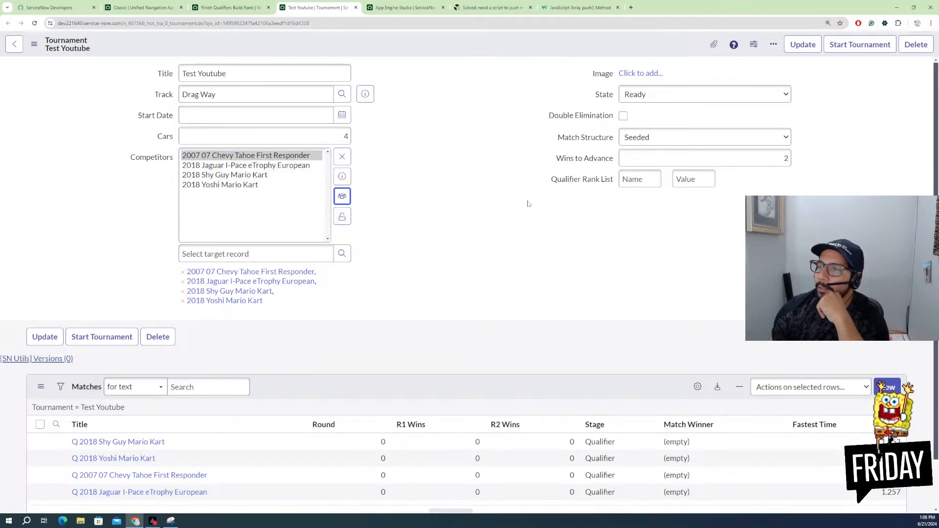
Step: Add the Q Rank List field above Qualifier Rank List on the Tournament form's Default view and save the form
click(638, 181)
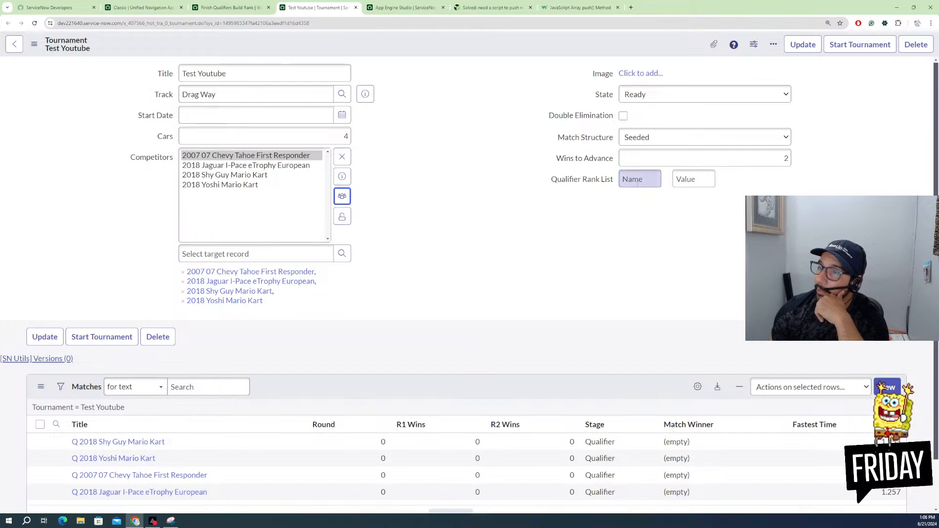
drag(548, 224, 542, 179)
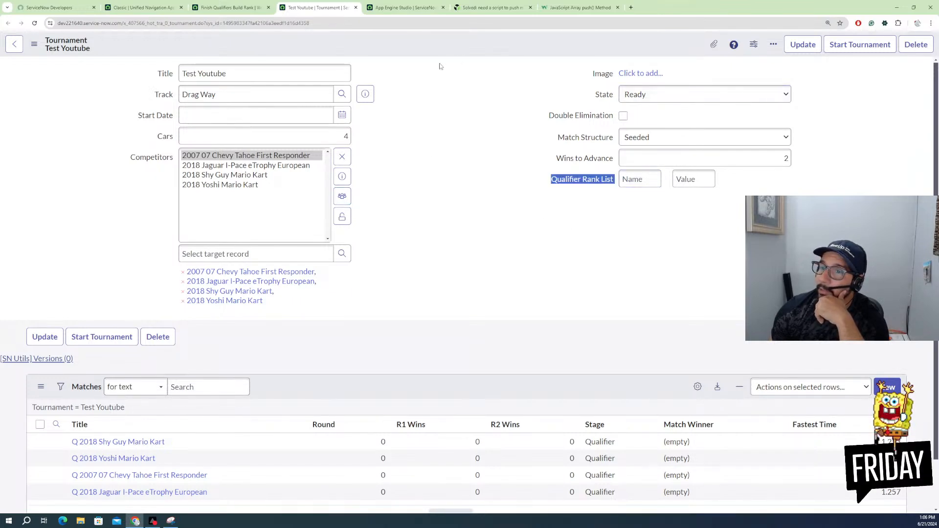
right_click(429, 45)
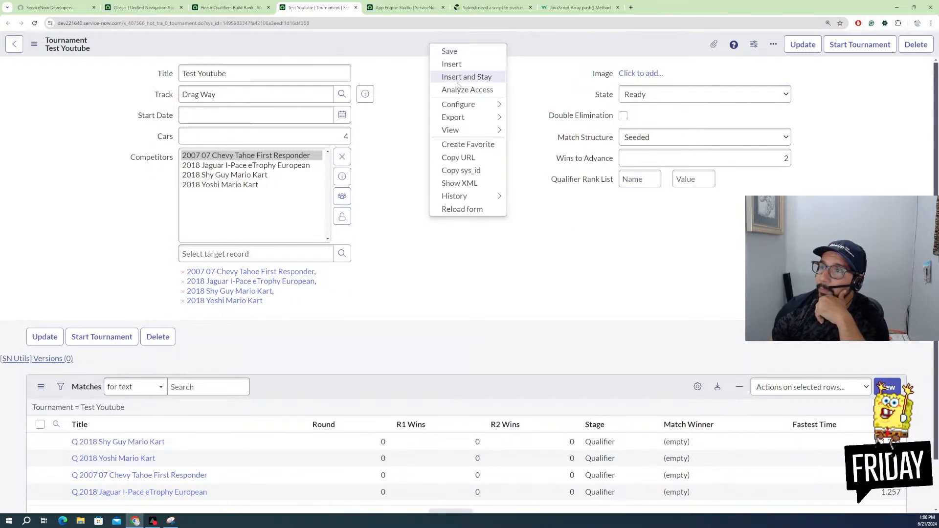
mouse_move(468, 110)
click(556, 111)
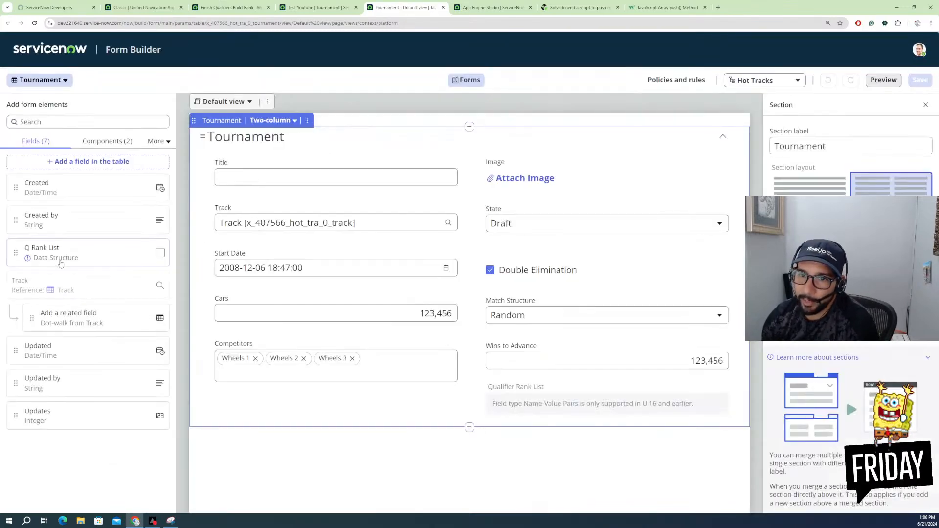
drag(63, 257, 524, 387)
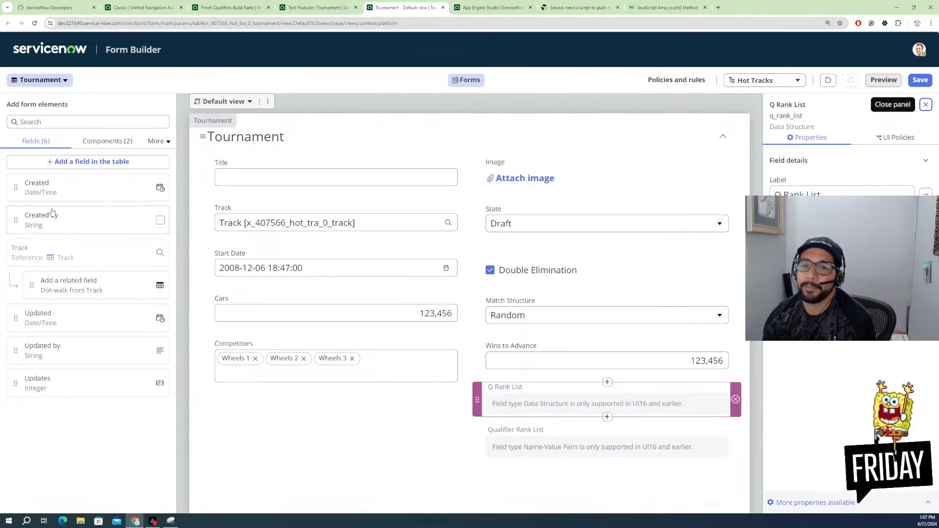
click(914, 81)
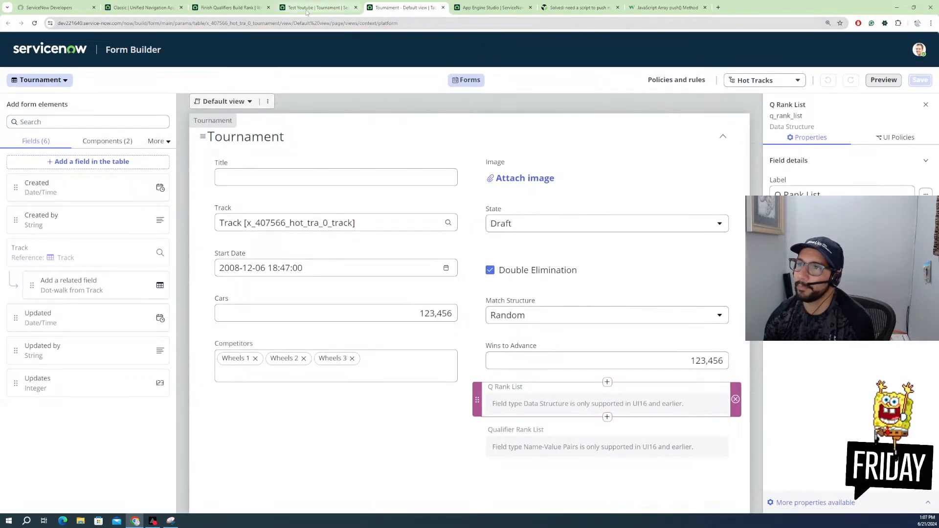
Step: Reload the Test Youtube tournament form to check the Q Rank List field, then close Form Builder
click(336, 9)
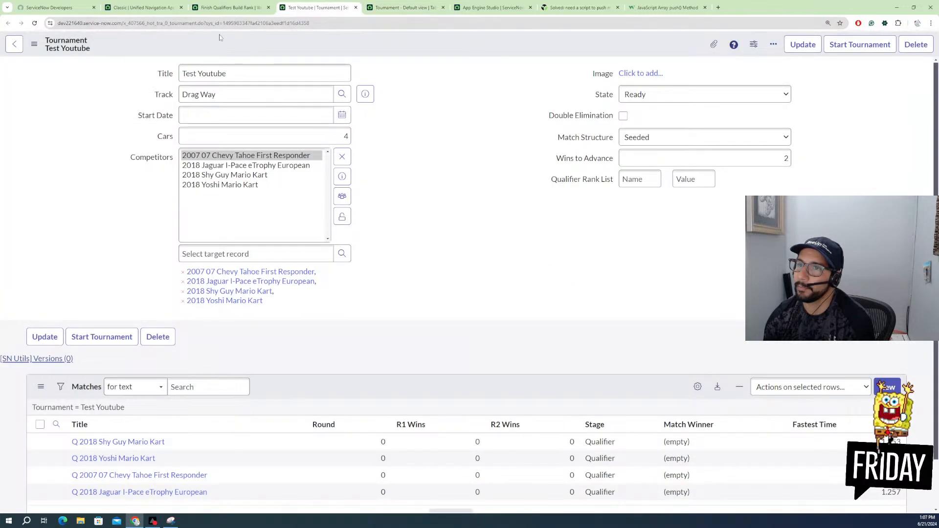
right_click(268, 45)
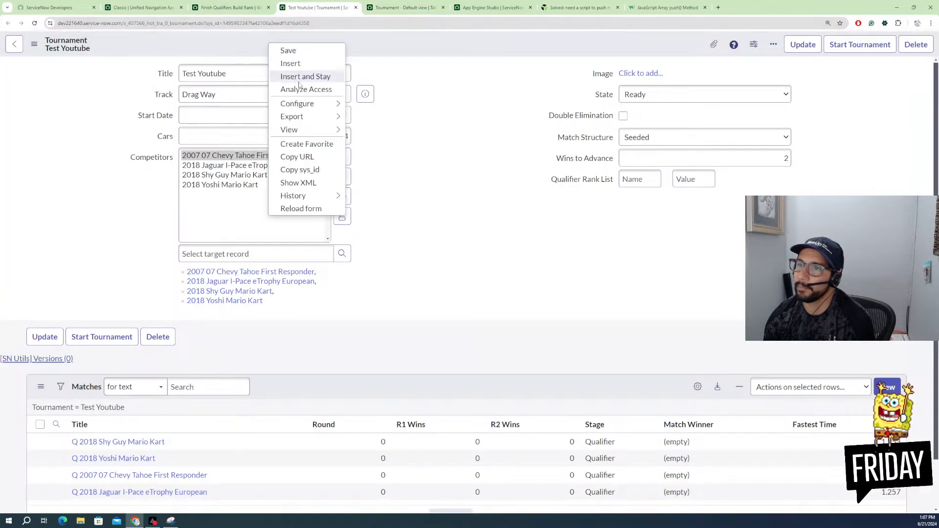
click(300, 209)
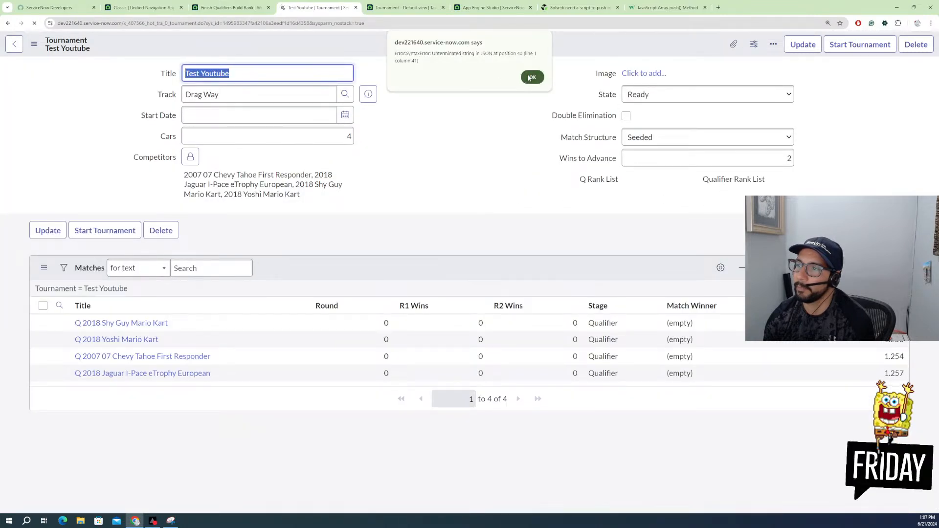
click(531, 78)
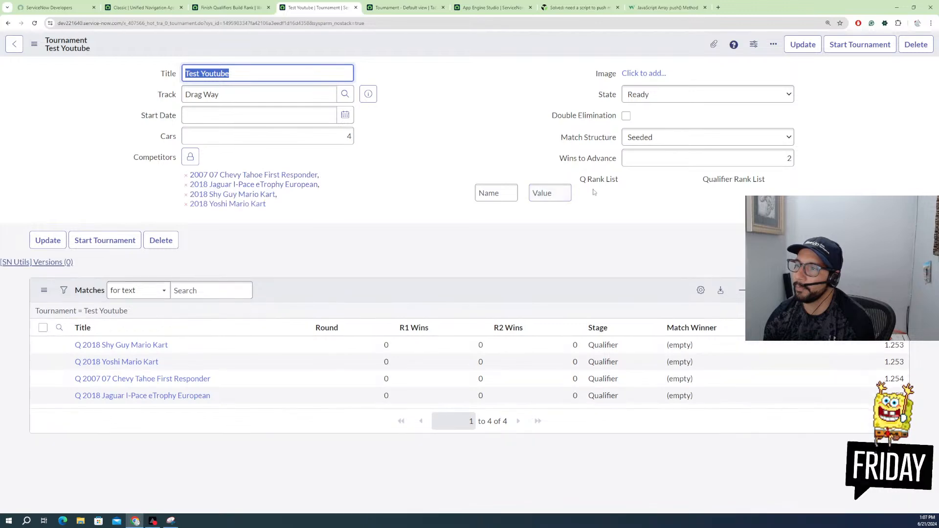
mouse_move(618, 180)
mouse_down()
mouse_move(632, 182)
mouse_move(600, 182)
mouse_up()
click(609, 183)
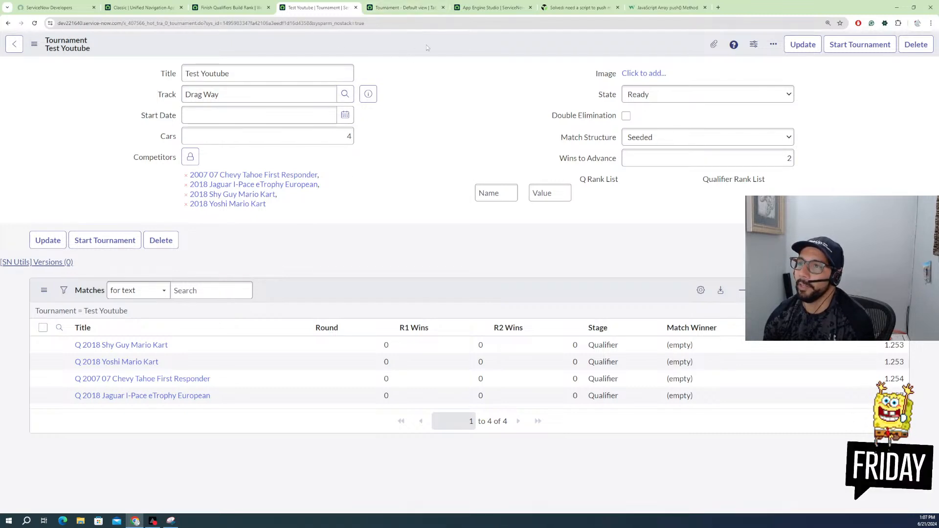
click(374, 9)
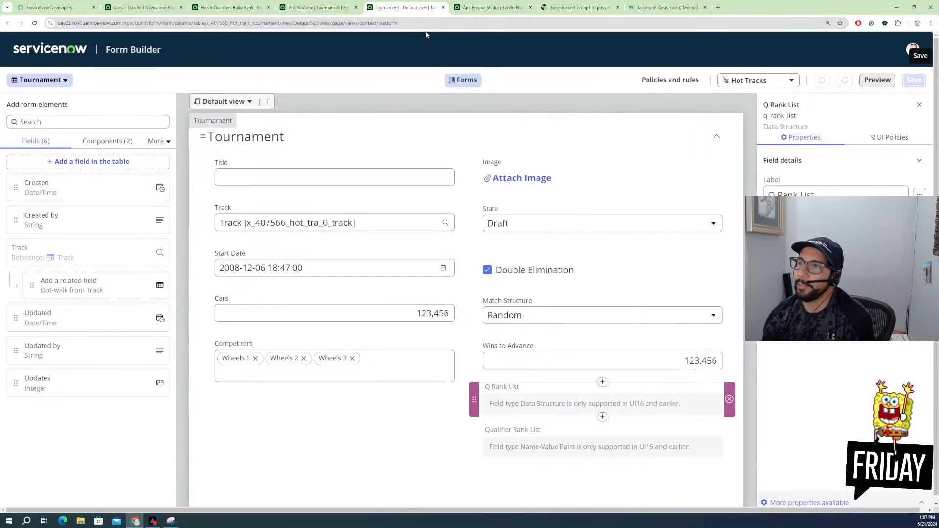
click(444, 7)
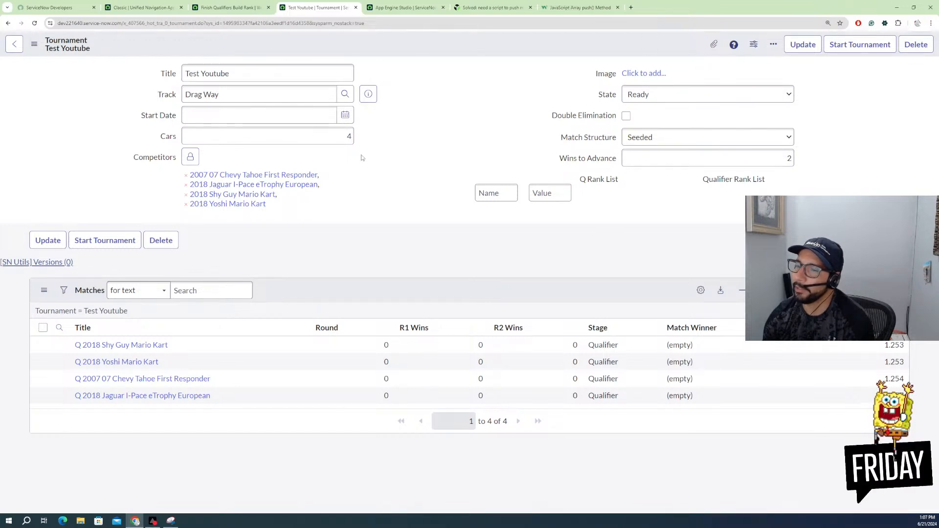
Step: Compare the q_rank_list value in the flow execution's Update Record step with the Test Youtube tournament record
click(231, 8)
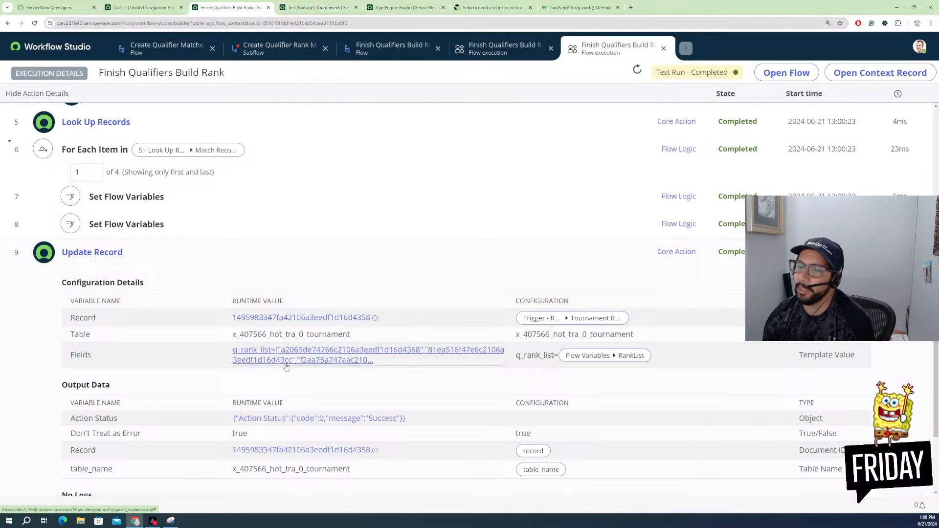
click(309, 8)
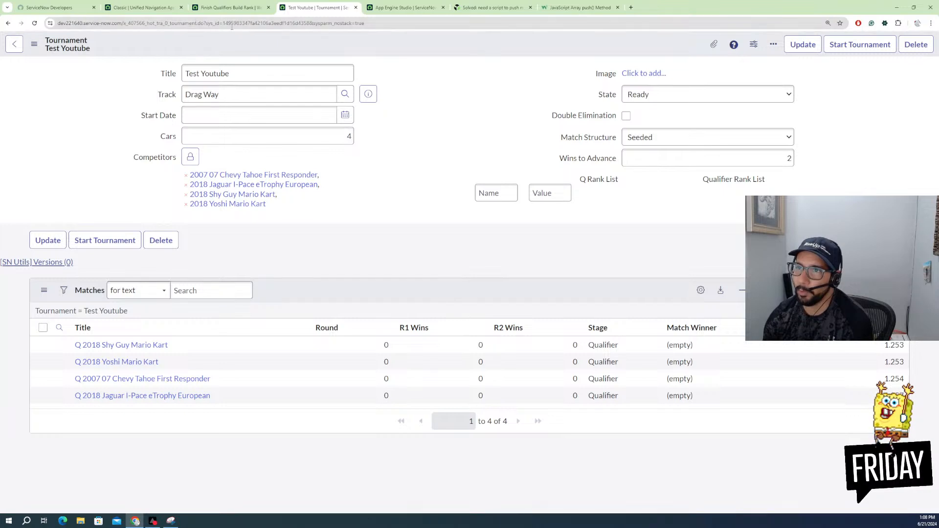
click(234, 8)
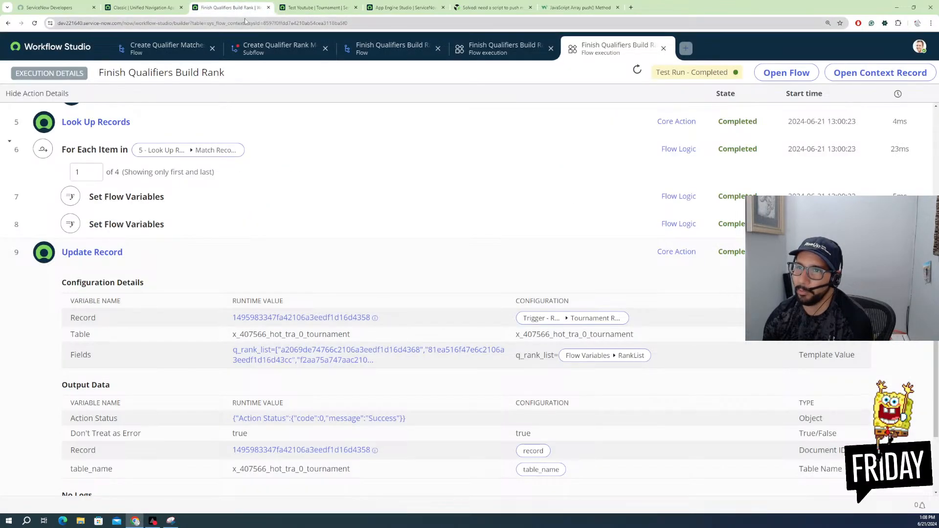
click(309, 7)
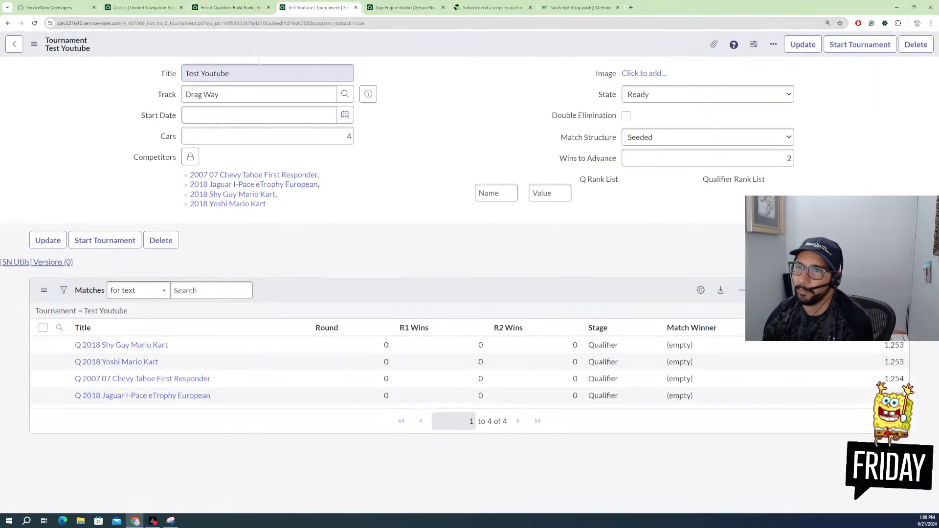
Step: Go back from the tournament to the Q 2018 Jaguar I-Pace eTrophy European match and request a preview of its tournament
click(20, 49)
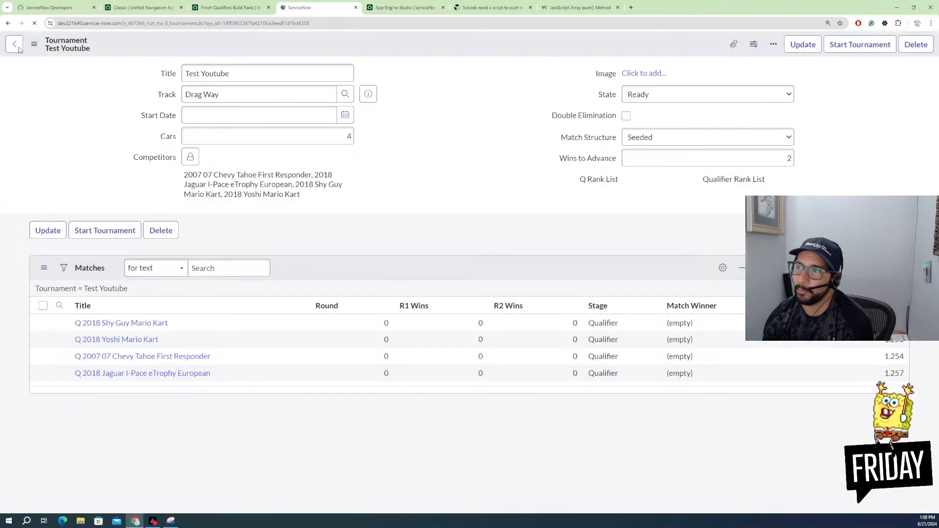
click(19, 49)
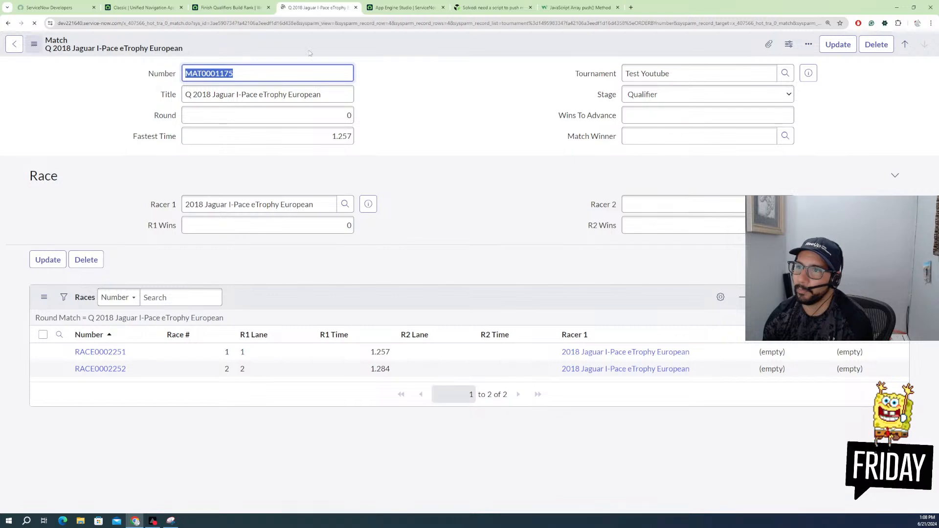
click(812, 78)
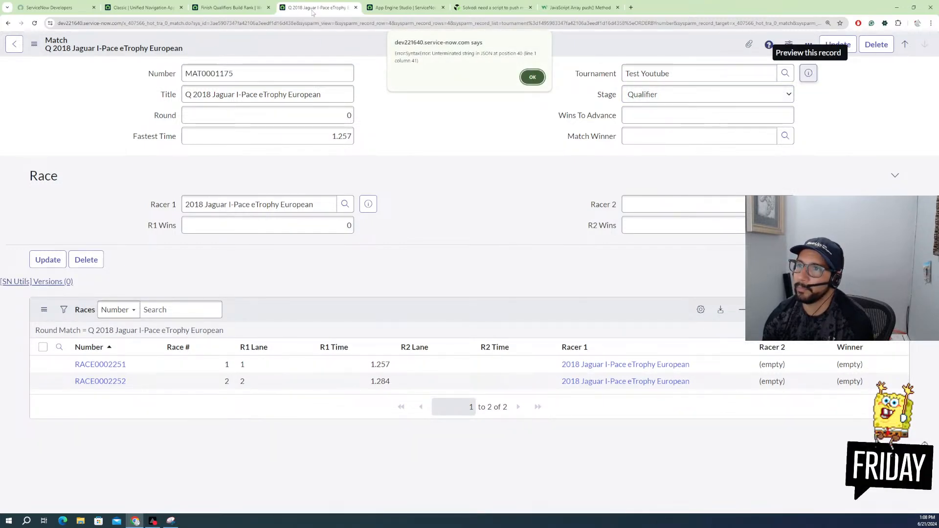
Step: Load the instance's home page by removing the match record's path from the page address
click(151, 24)
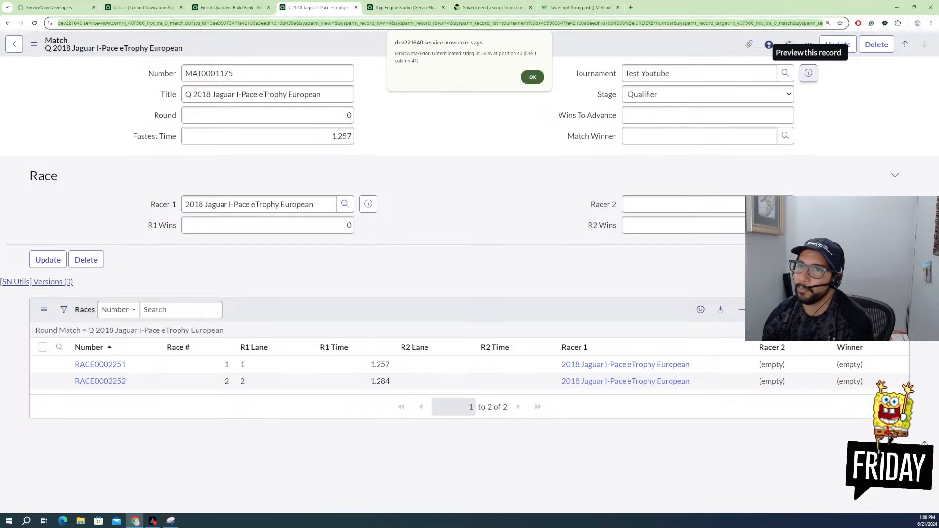
click(140, 22)
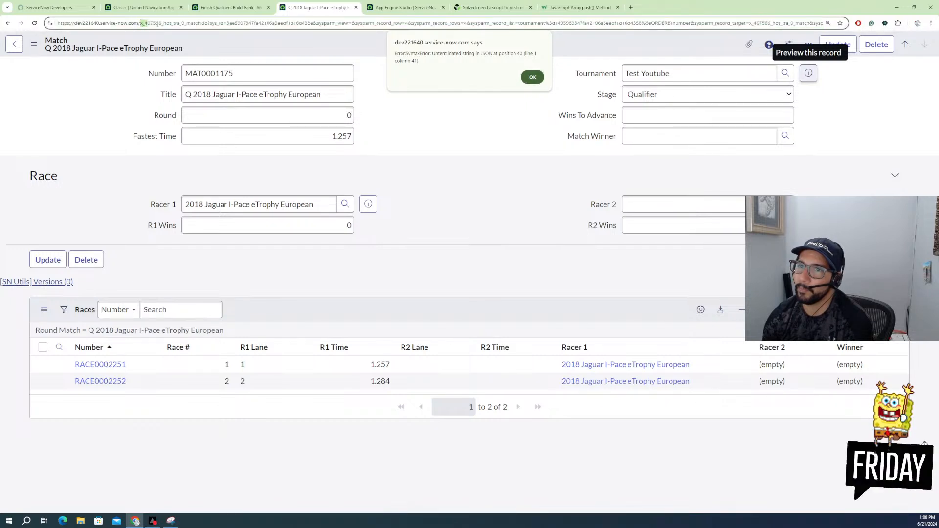
drag(157, 24, 938, 73)
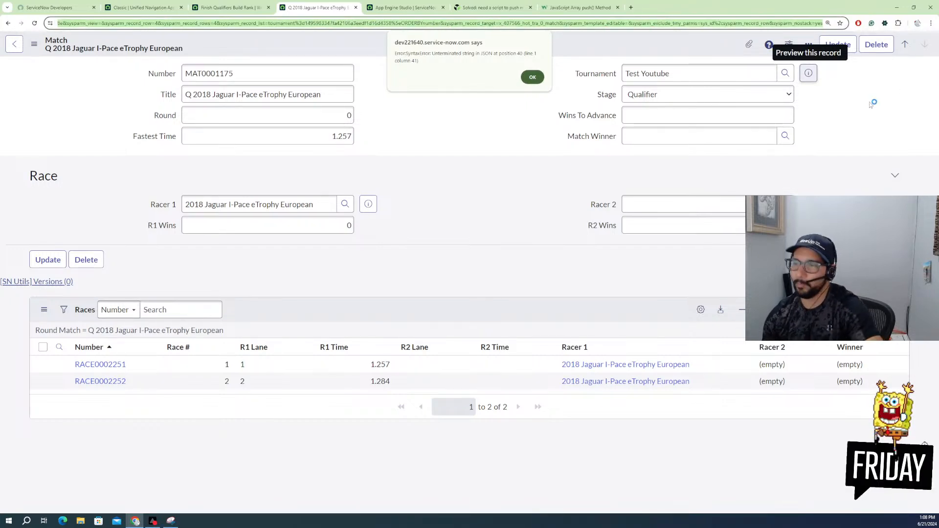
key(BackSpace)
key(Return)
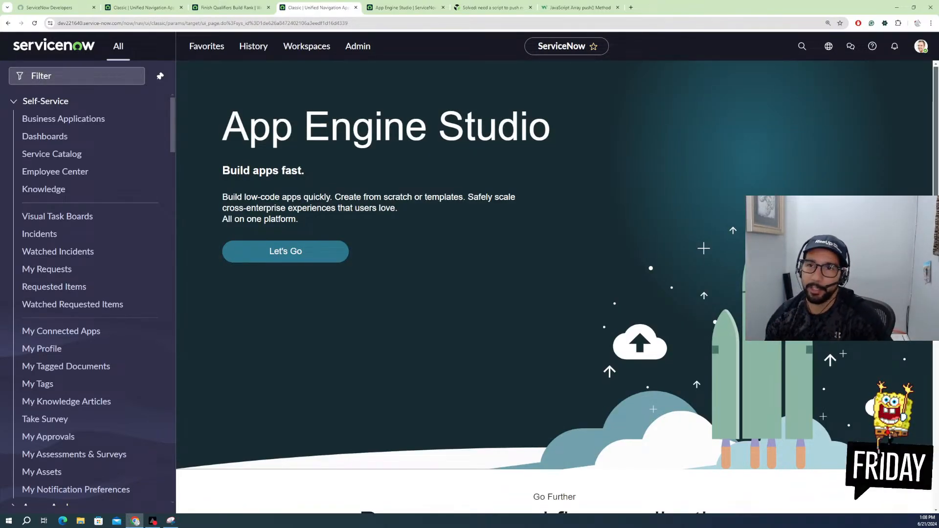
Step: Open the Tournaments list of the Hot Tracks application
mouse_move(829, 46)
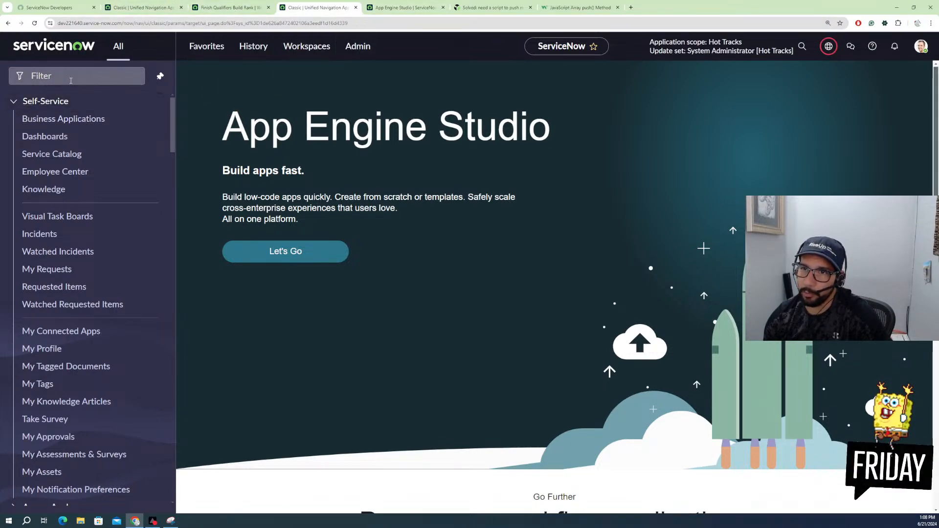
scroll(44, 328, down, 11)
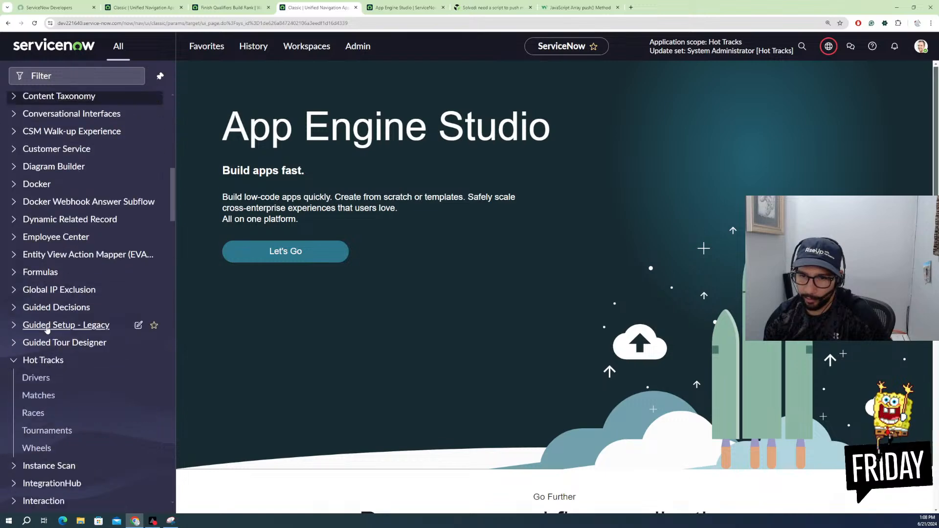
scroll(46, 329, down, 4)
click(47, 250)
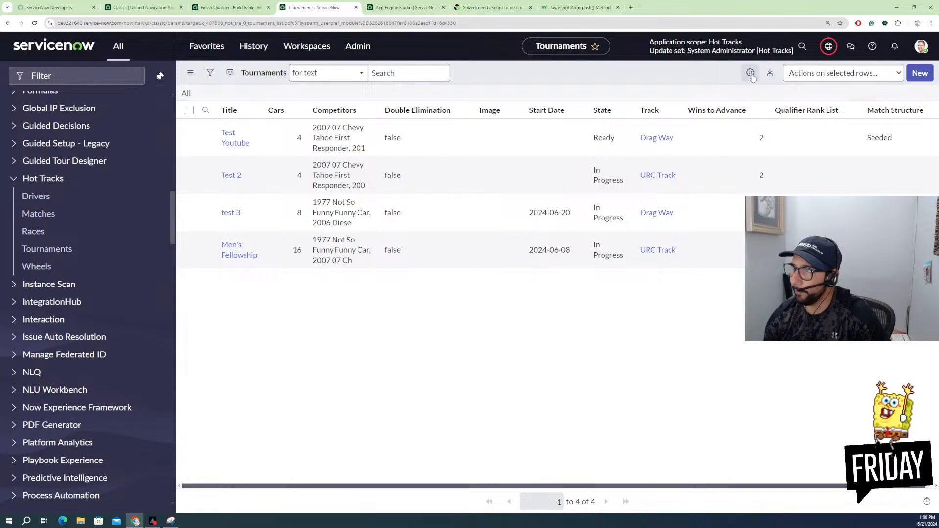
Step: Add the Q Rank List column to the end of the Tournaments list's displayed columns
right_click(718, 110)
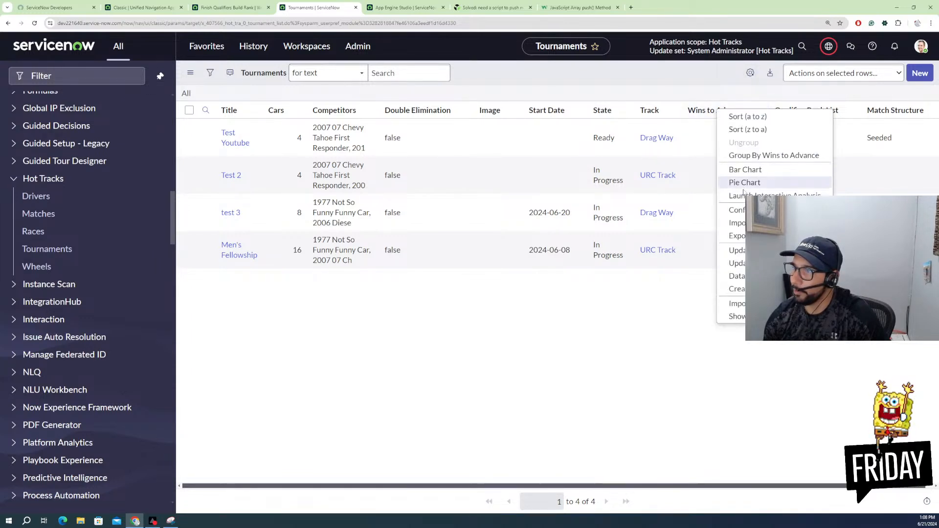
mouse_move(736, 210)
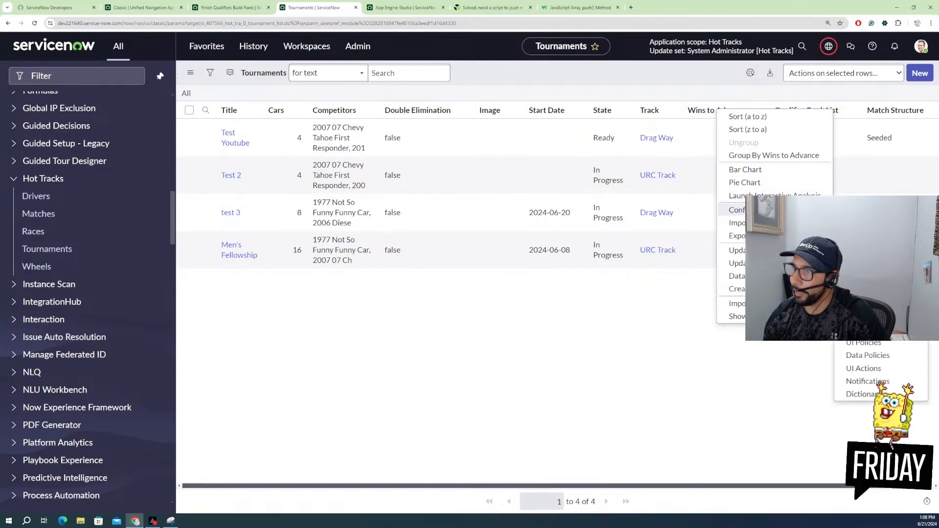
click(751, 73)
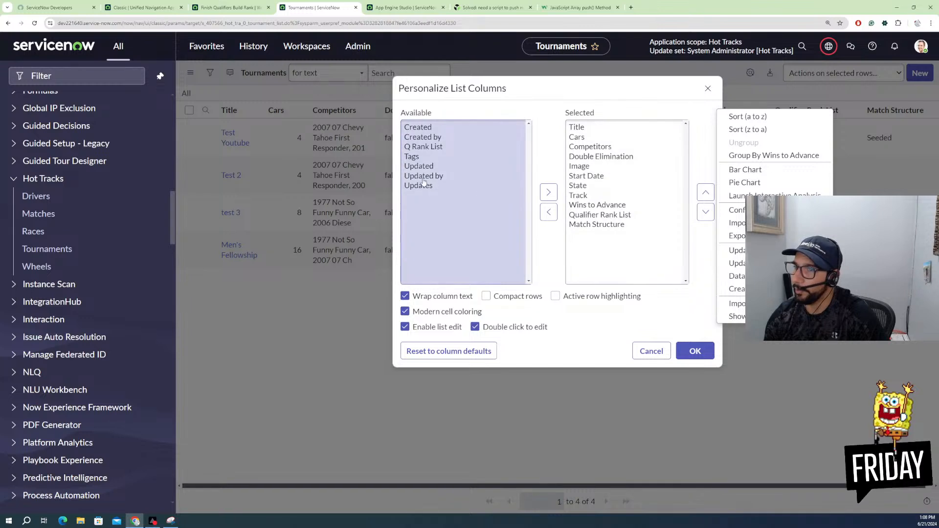
click(426, 147)
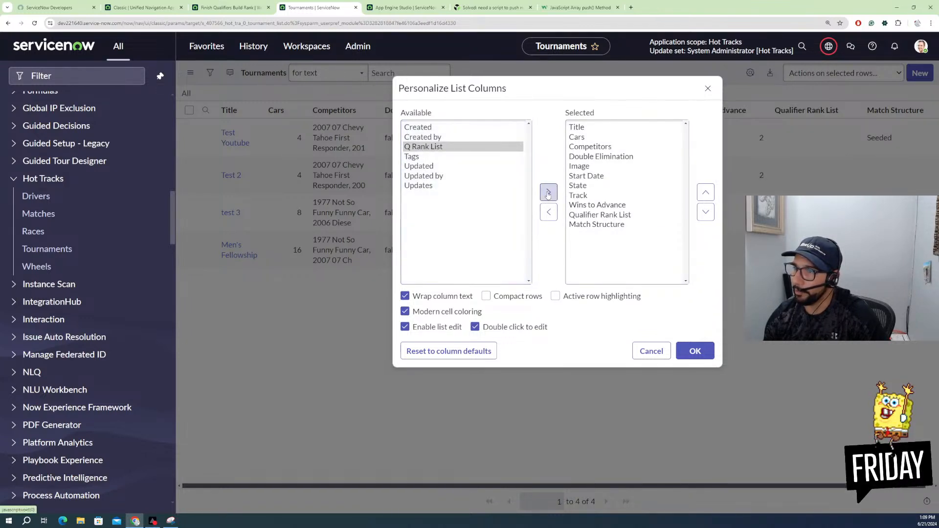
click(548, 193)
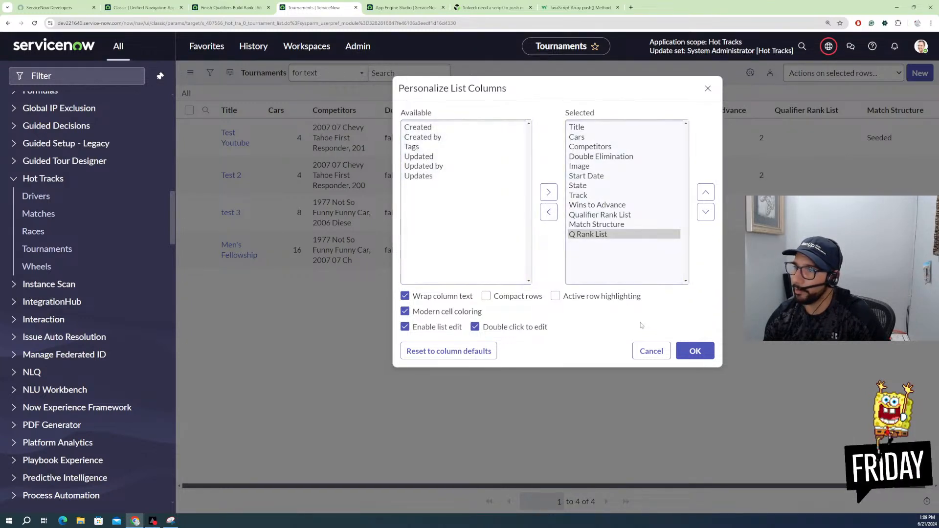
click(694, 353)
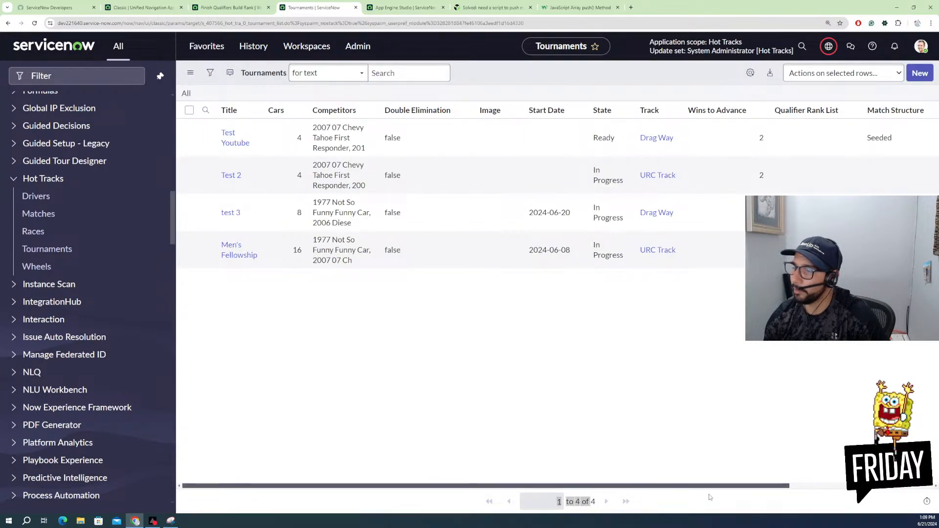
Step: Inspect the Q Rank List value of the Test Youtube tournament in the list without changing it
drag(706, 486, 849, 487)
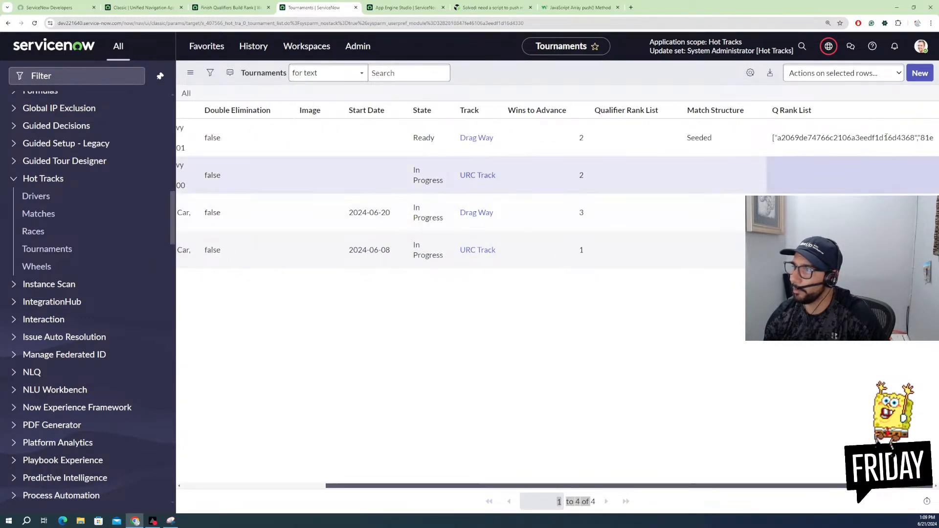
double_click(795, 145)
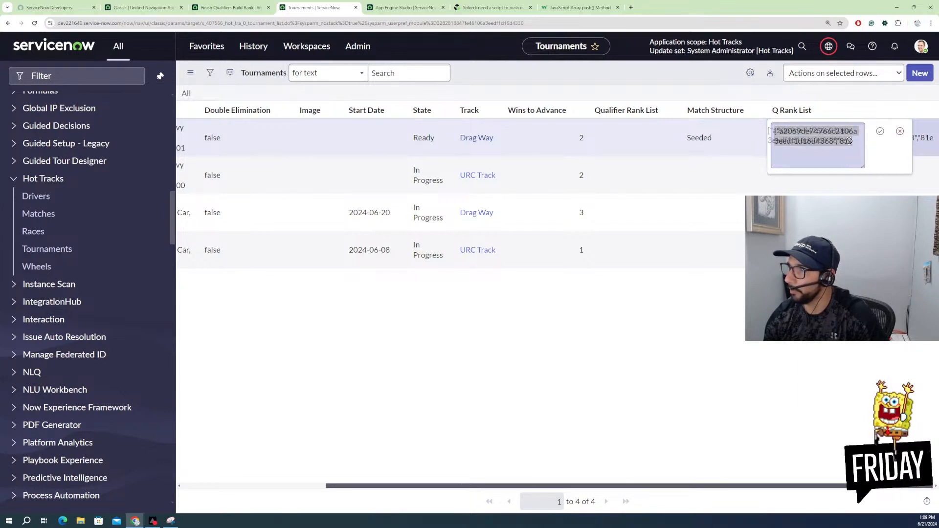
click(899, 132)
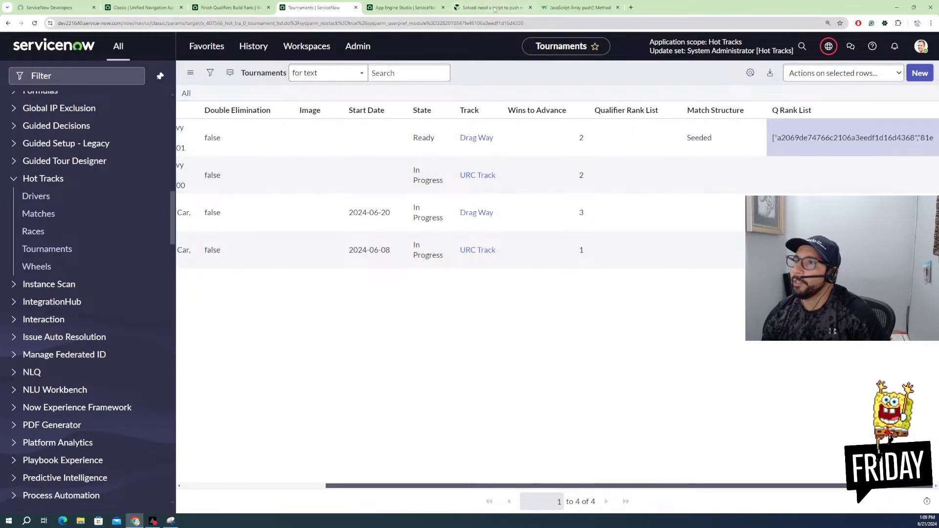
Step: Switch to Workflow Studio, close the open Finish Qualifiers Build Rank flow executions, and return to the flow itself
click(405, 8)
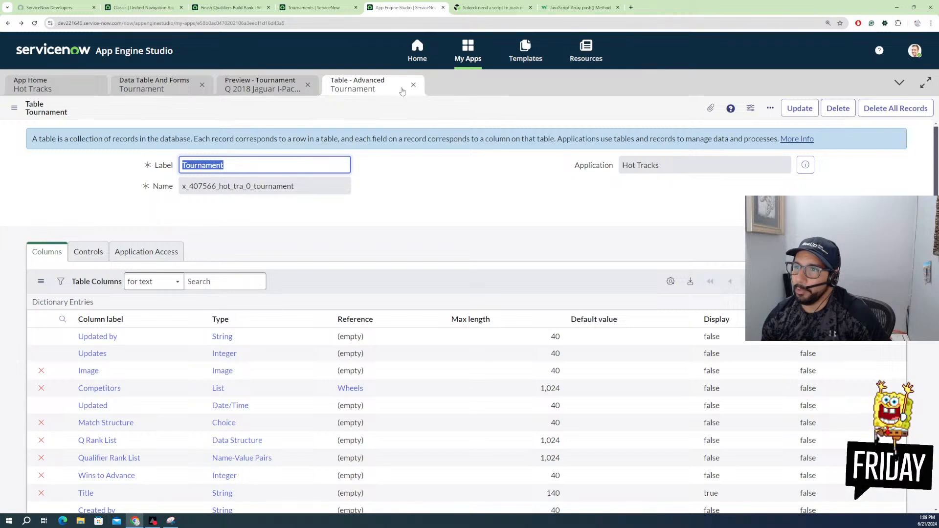
click(419, 91)
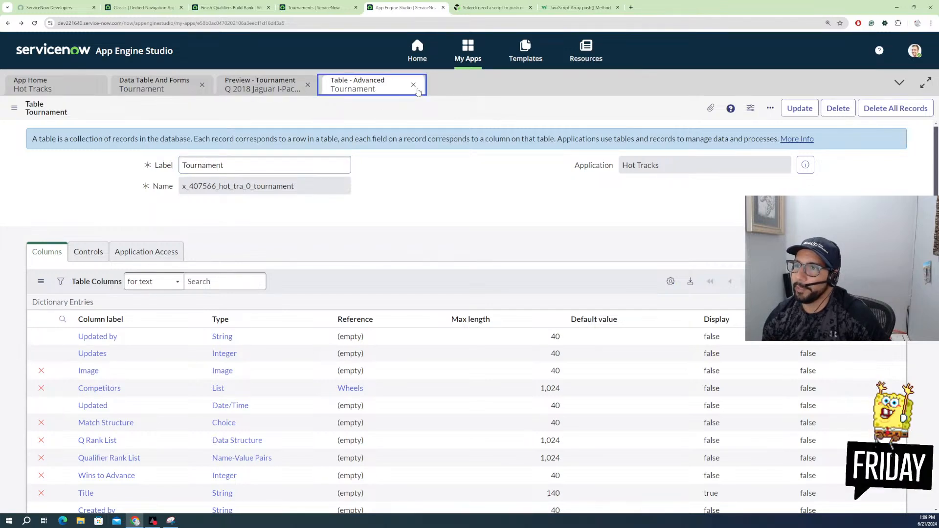
click(236, 8)
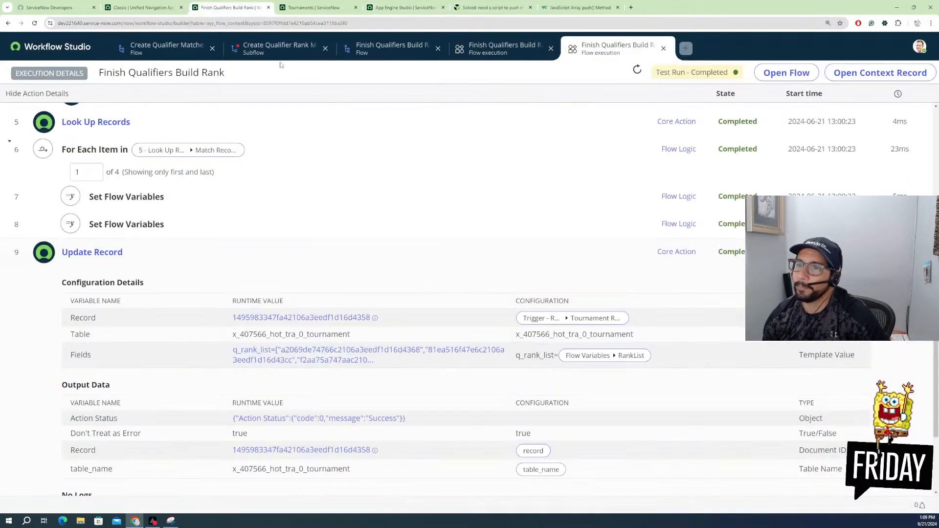
click(664, 49)
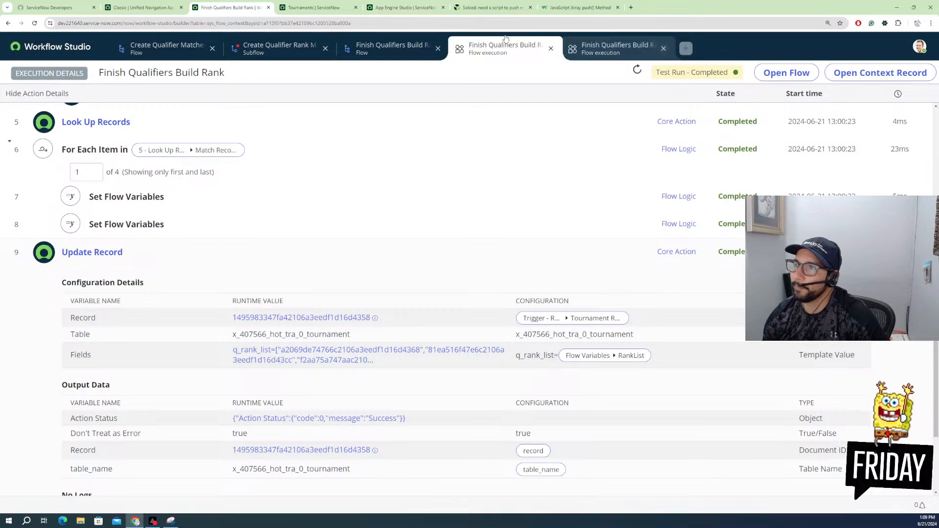
click(553, 53)
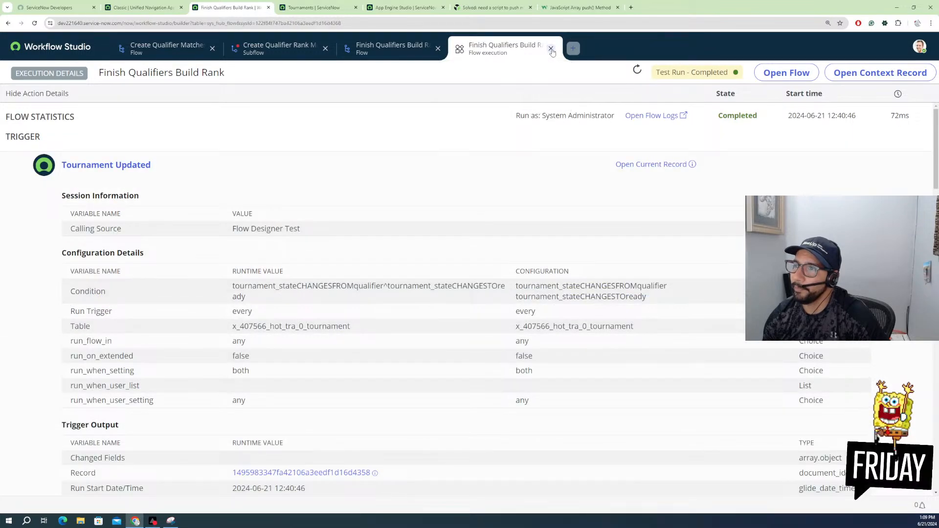
click(381, 53)
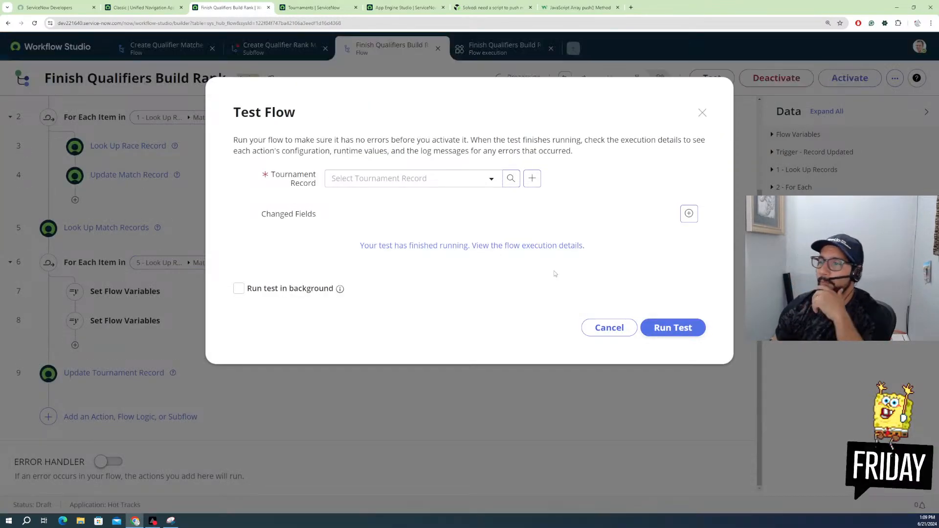
Step: Test the Finish Qualifiers Build Rank flow with the Test Youtube tournament record and open the flow execution details
click(496, 180)
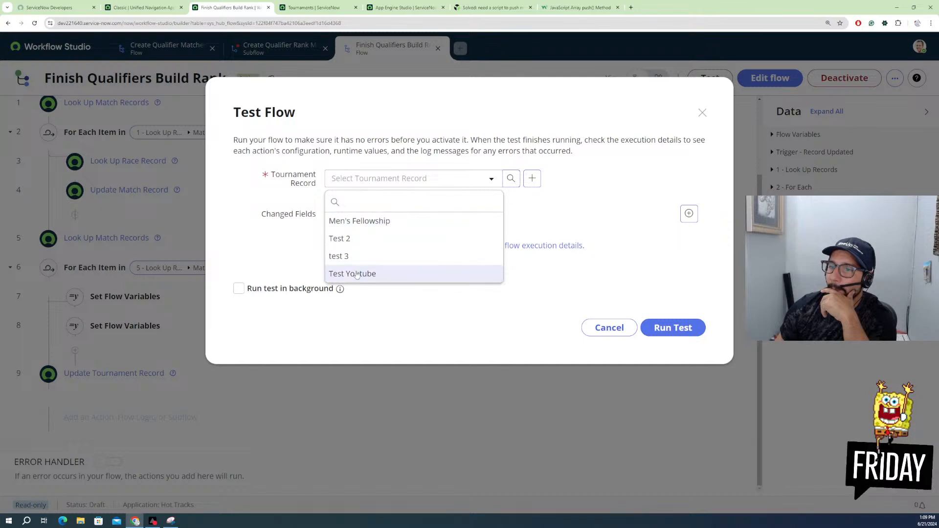
click(356, 274)
click(677, 328)
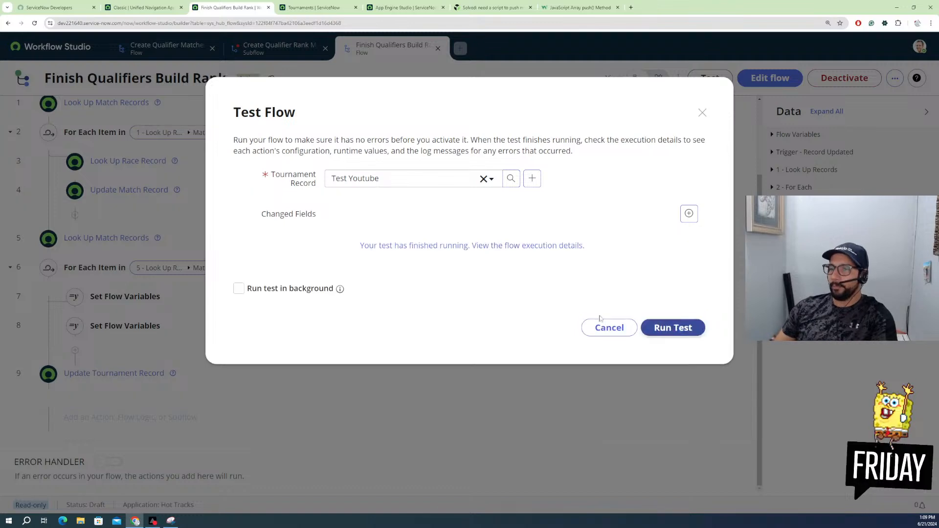
click(493, 246)
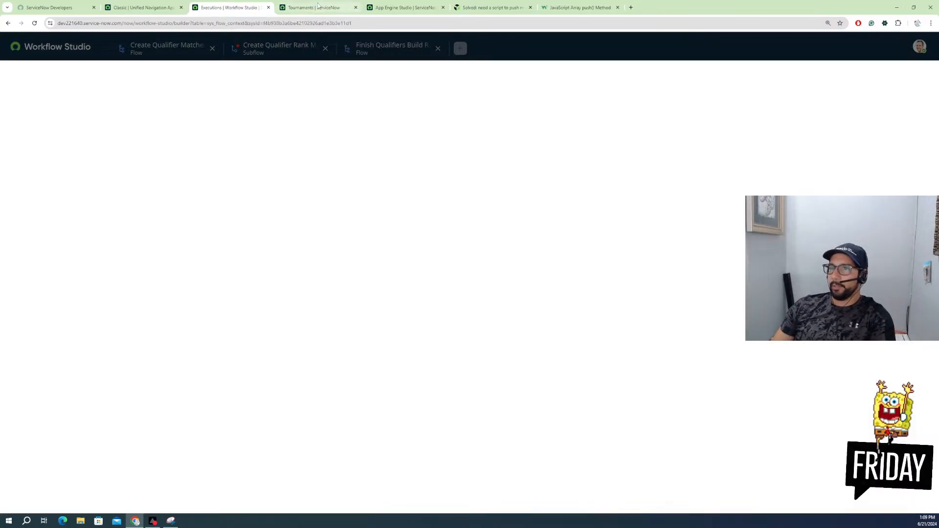
Step: Refresh the Tournaments list and check the Q Rank List value of the Test Youtube tournament
click(337, 7)
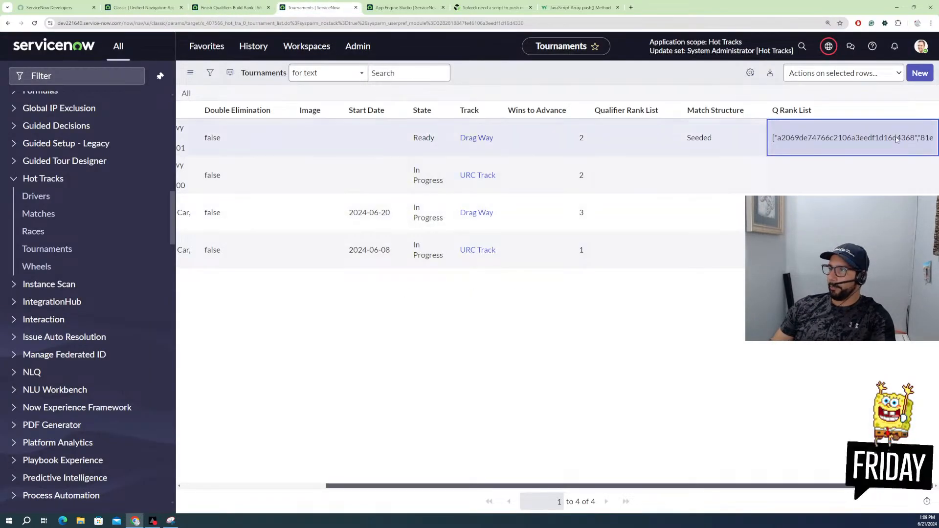
right_click(631, 98)
key(Escape)
right_click(647, 78)
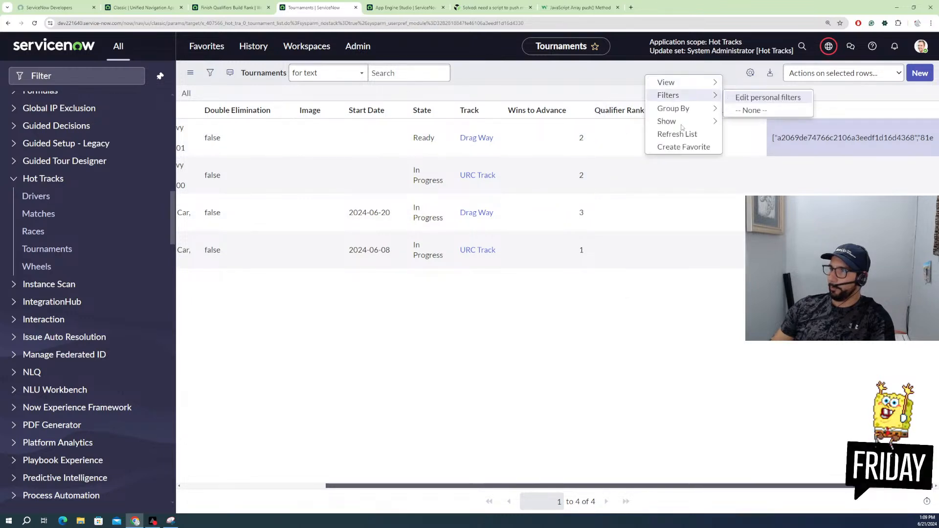
click(682, 135)
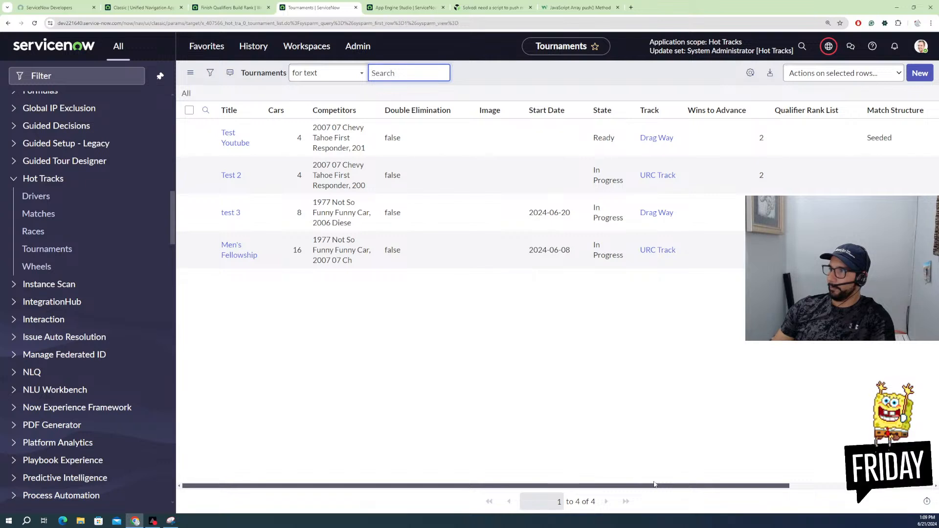
drag(666, 488, 809, 487)
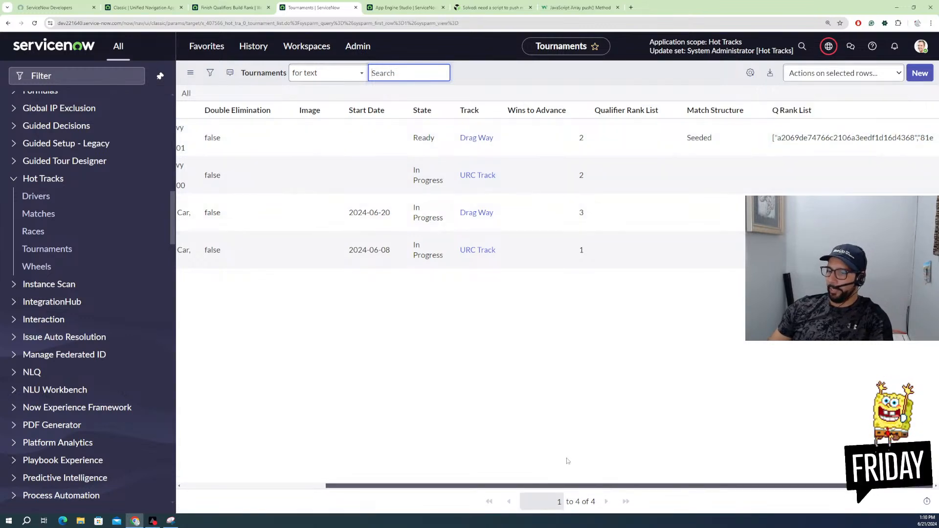
Step: Open the Test Youtube tournament record and enter a Q Rank List pair with name 1 and value 3456
drag(574, 484, 430, 487)
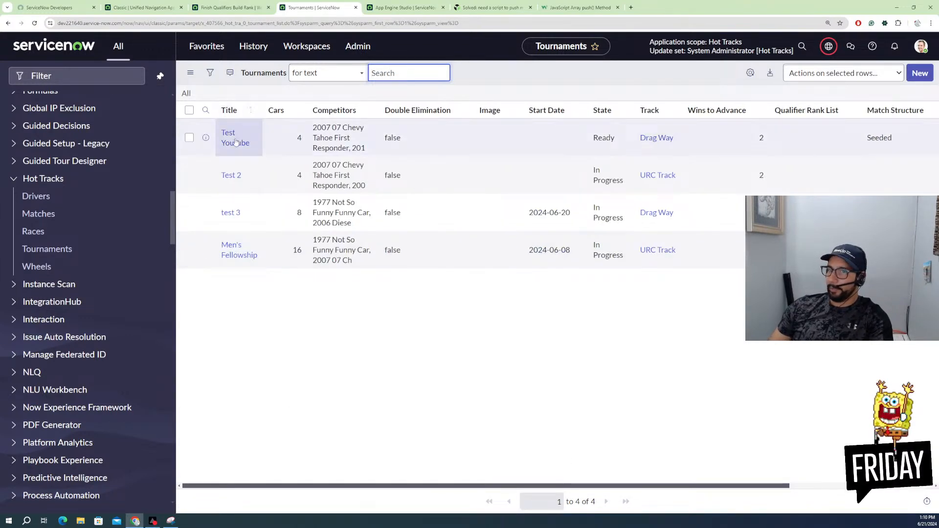
click(234, 146)
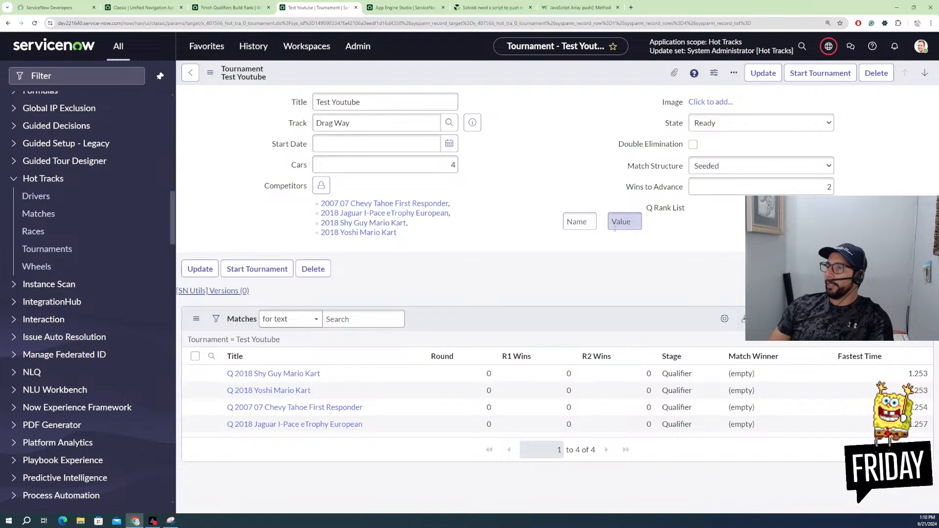
click(569, 220)
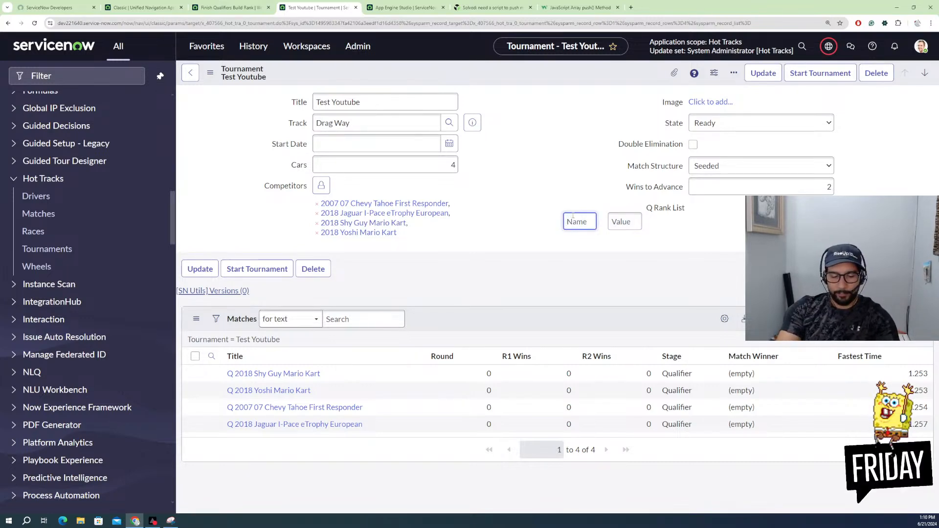
text(1)
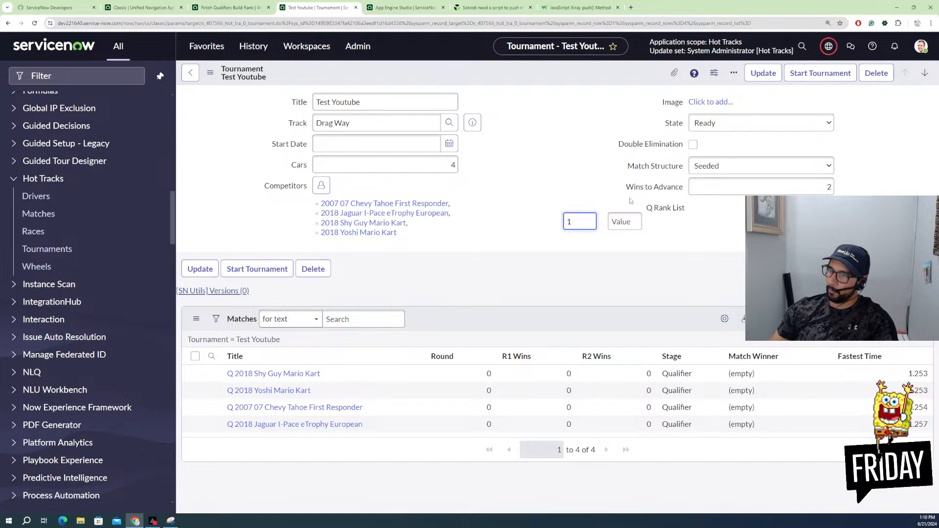
click(620, 223)
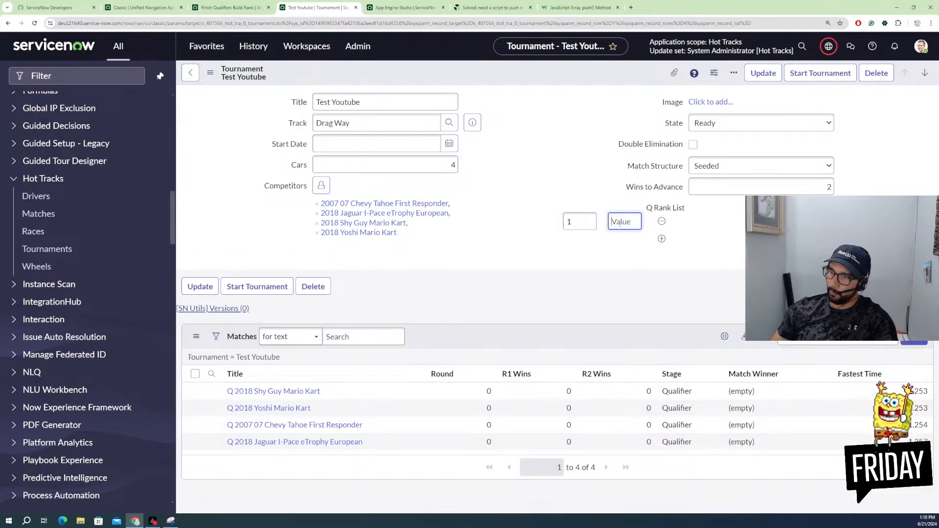
text(3)
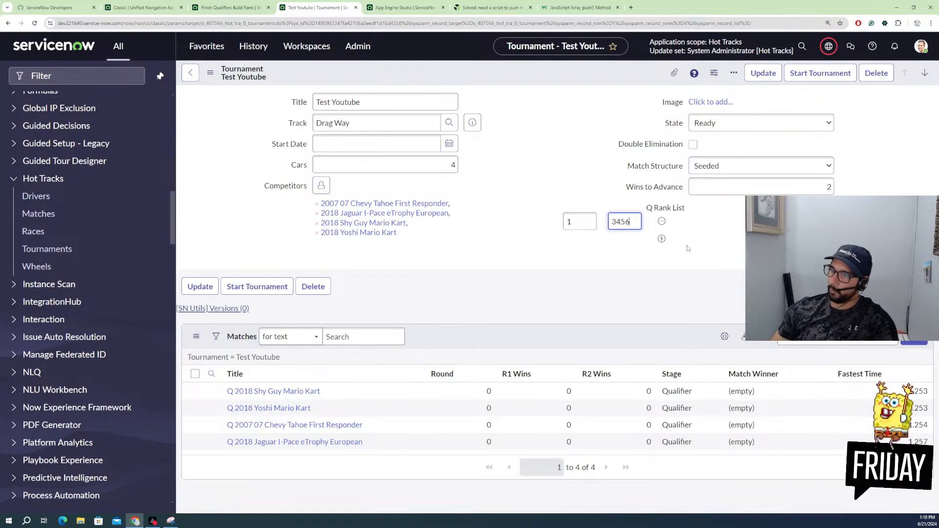
text(456)
Step: Add a second Q Rank List pair with name 2 and value Mario, and change the first pair's value to Chevy
click(661, 238)
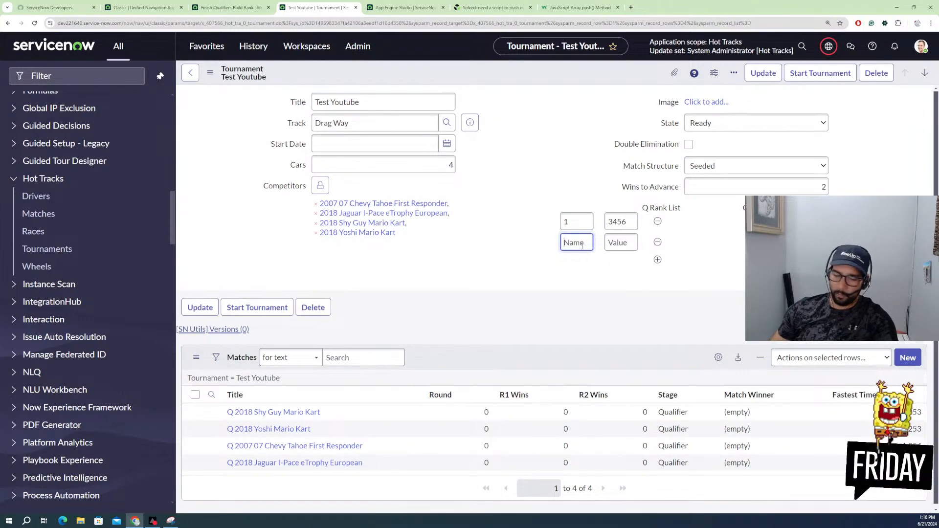
text(2)
click(613, 243)
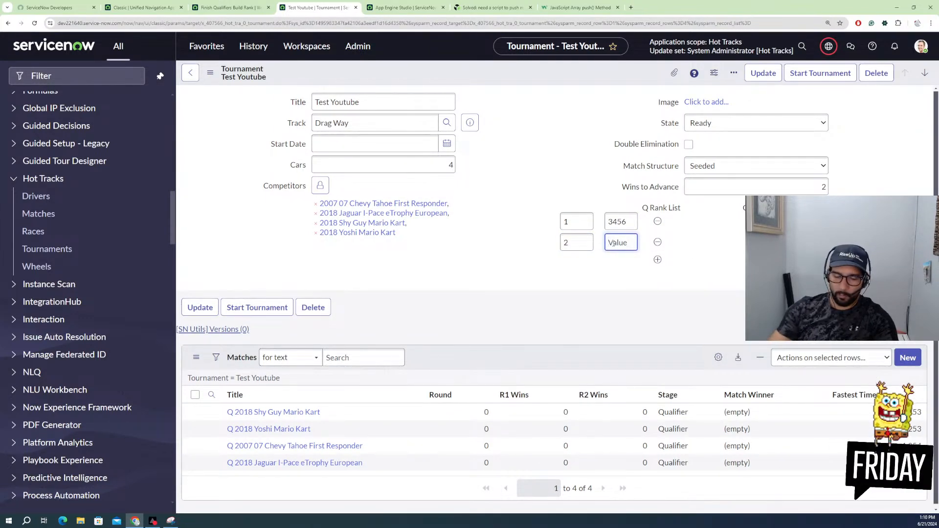
text(M)
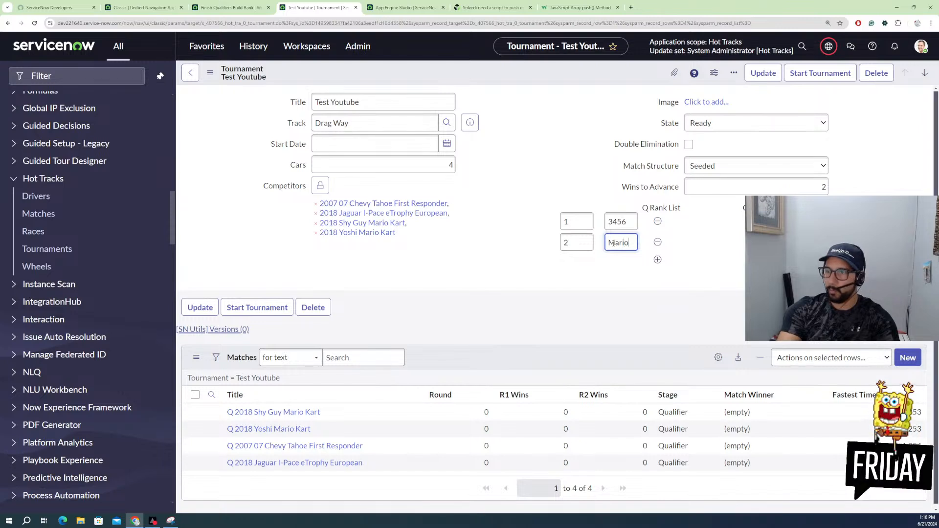
text(ario)
double_click(617, 221)
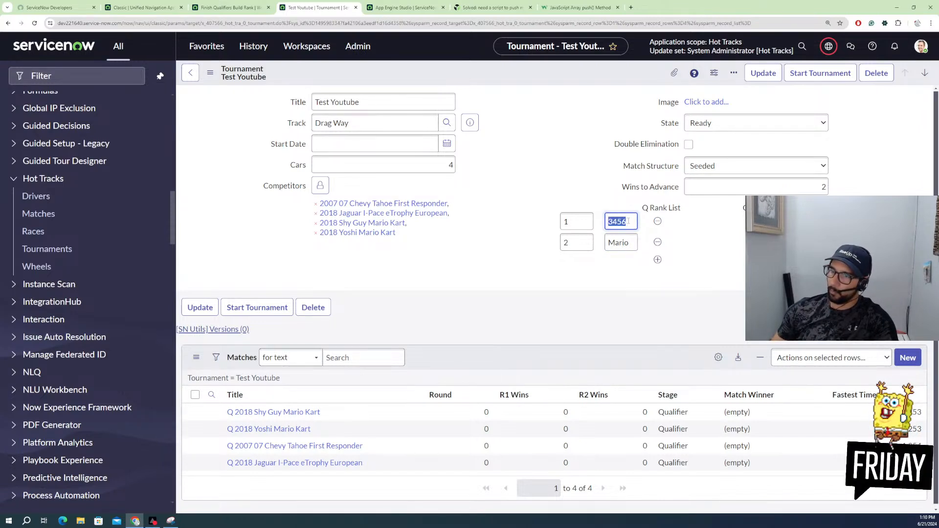
text(Chevy)
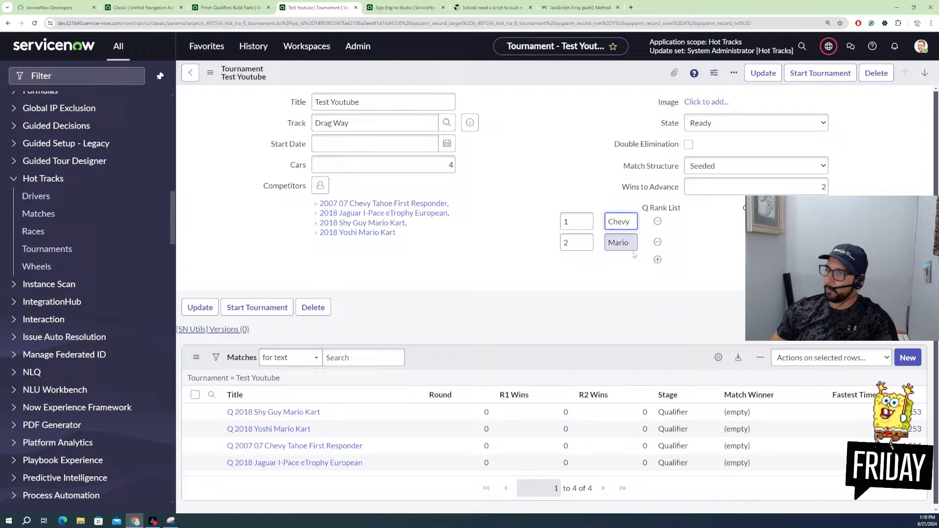
Step: Add a third Q Rank List pair with name 3 and value Yoshi
click(657, 259)
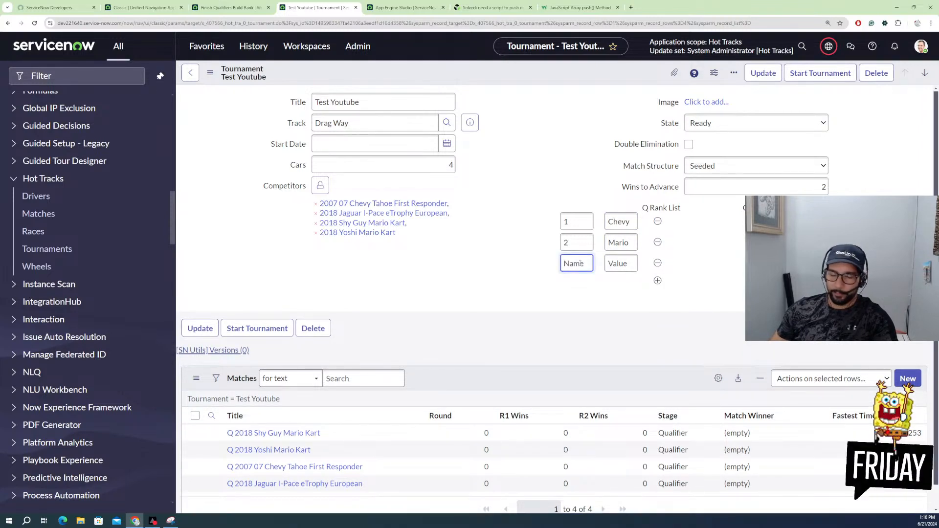
text(3)
click(626, 263)
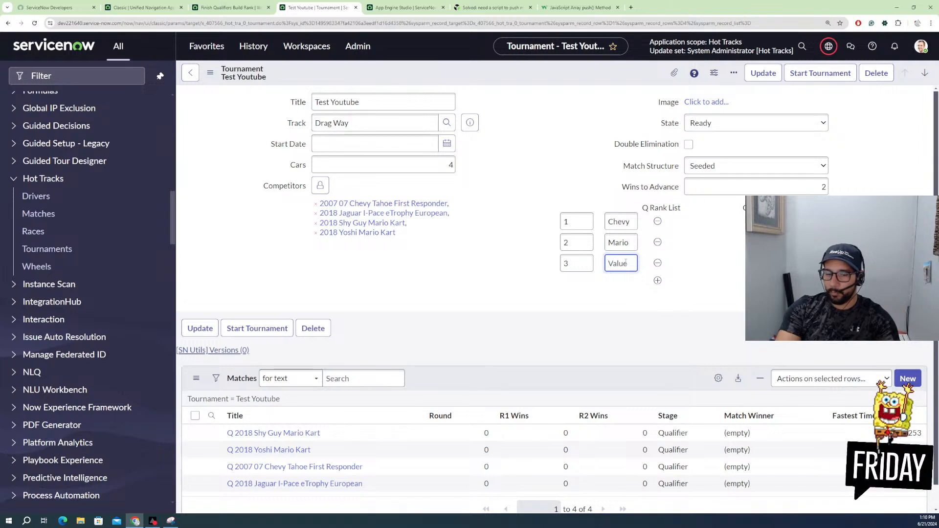
text(Yos)
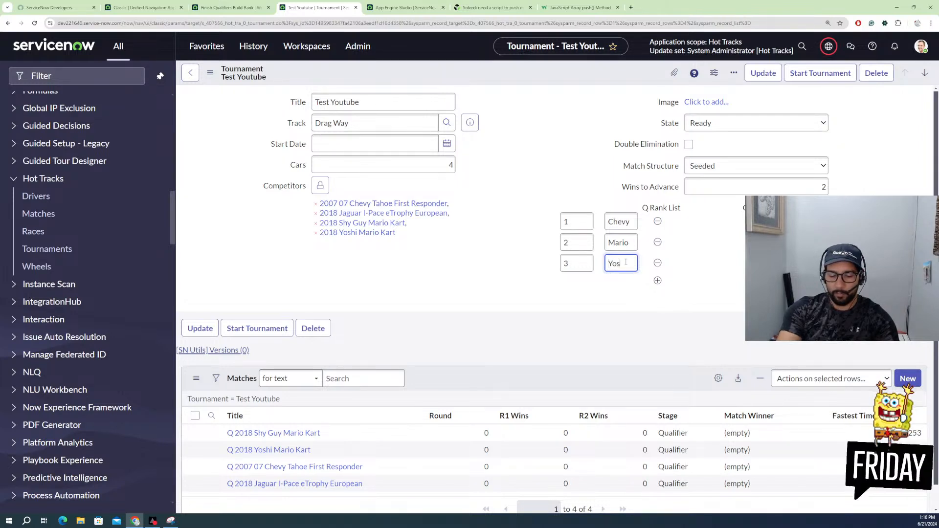
text(hi)
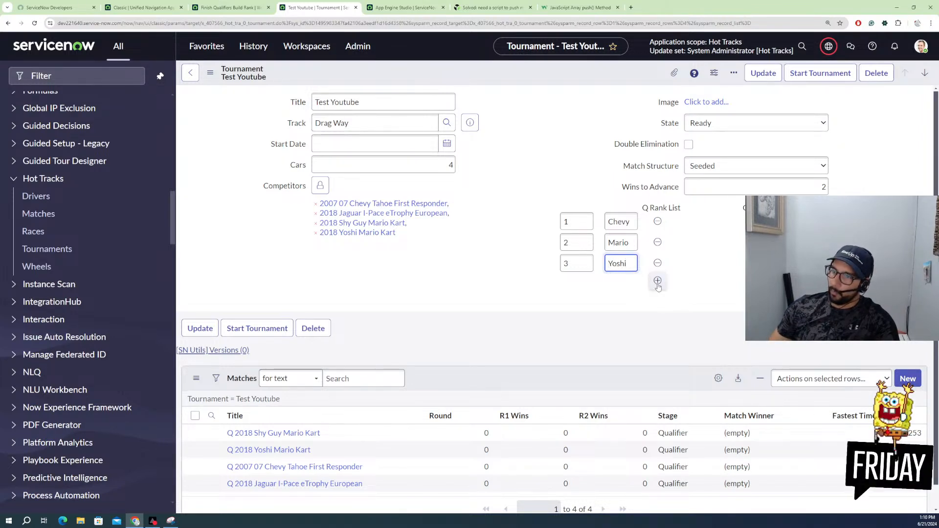
Step: Add a fourth Q Rank List pair with name 4 and value Jaguar, and save the tournament record
click(657, 281)
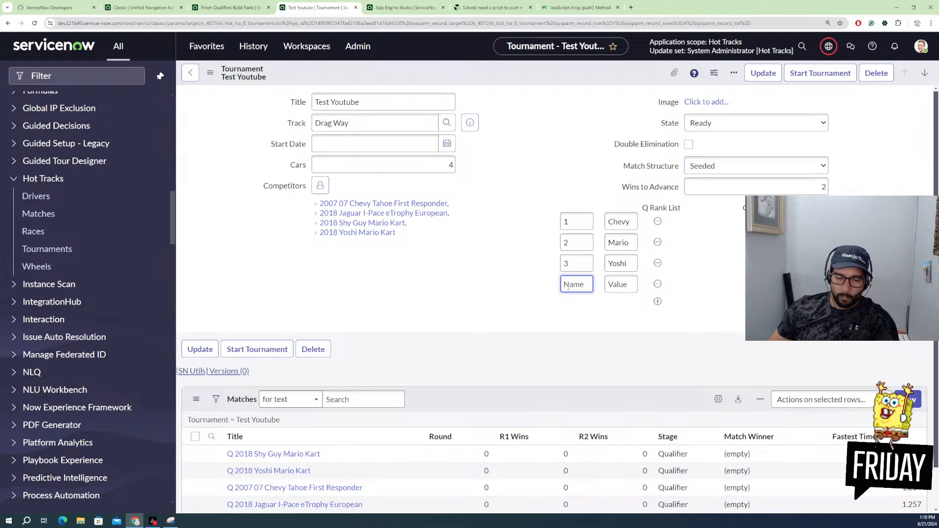
text(4)
click(620, 284)
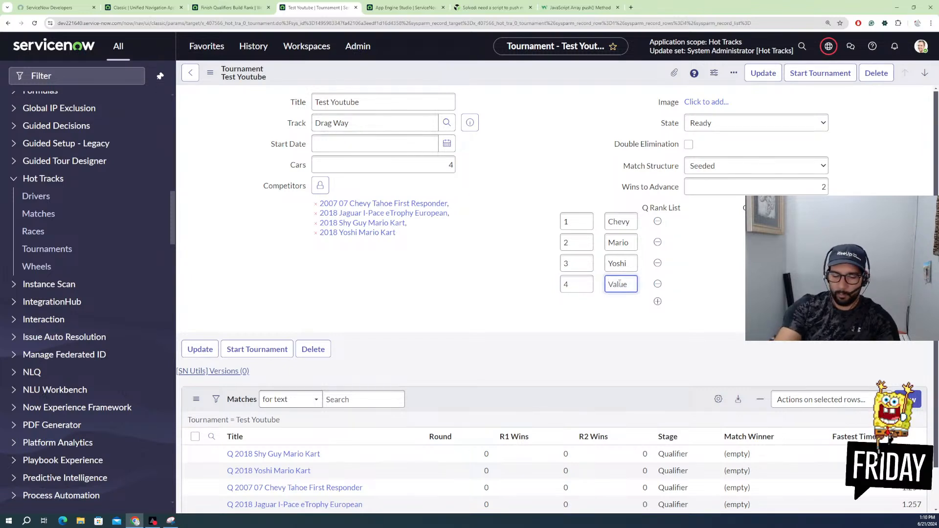
text(Jaguar)
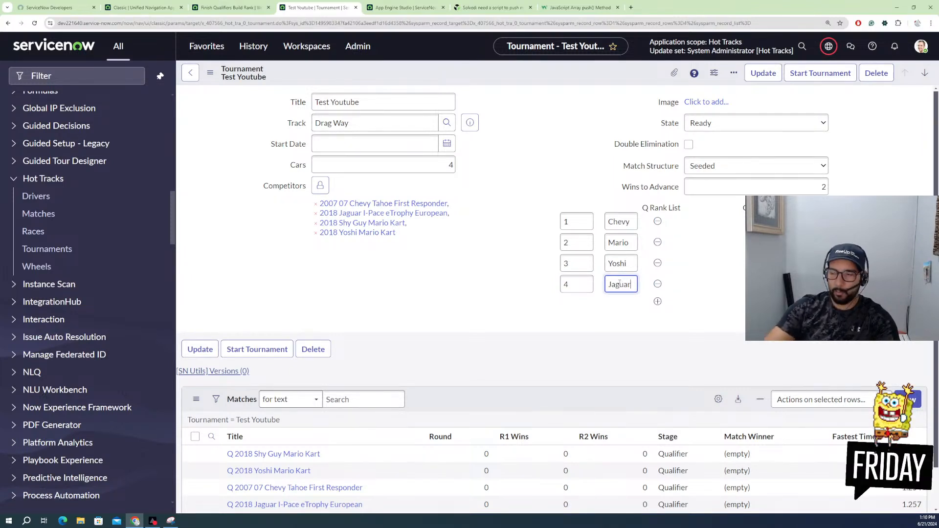
click(619, 321)
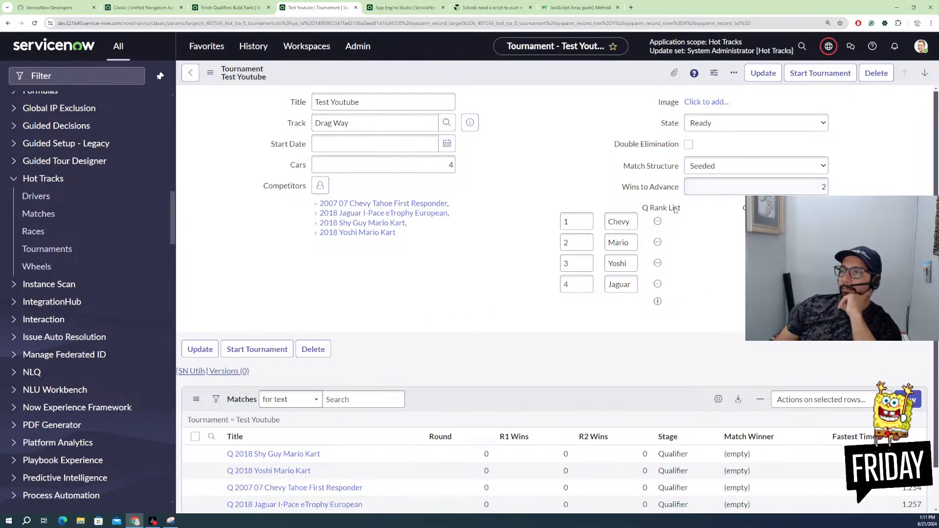
right_click(604, 74)
click(625, 86)
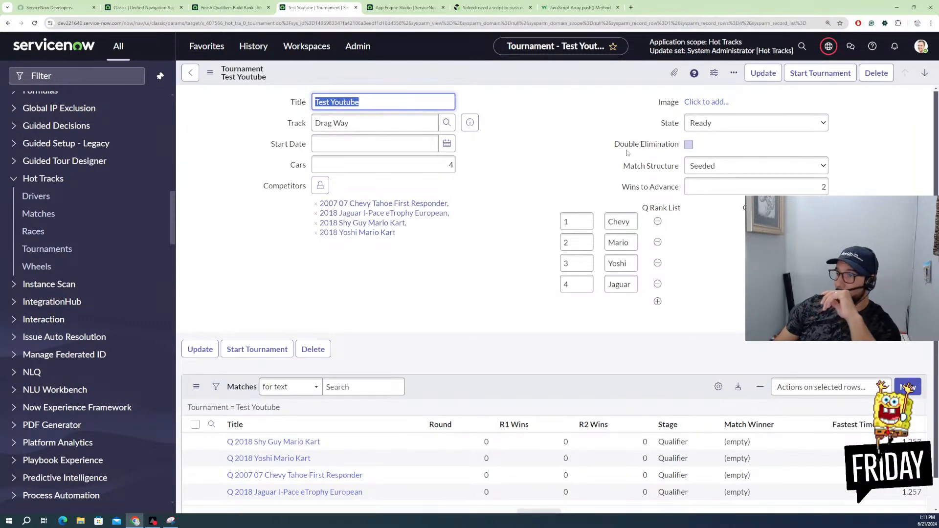
Step: Open the tournament record's XML and examine how the q_rank_list and qualifier_rank_list values are stored
click(579, 221)
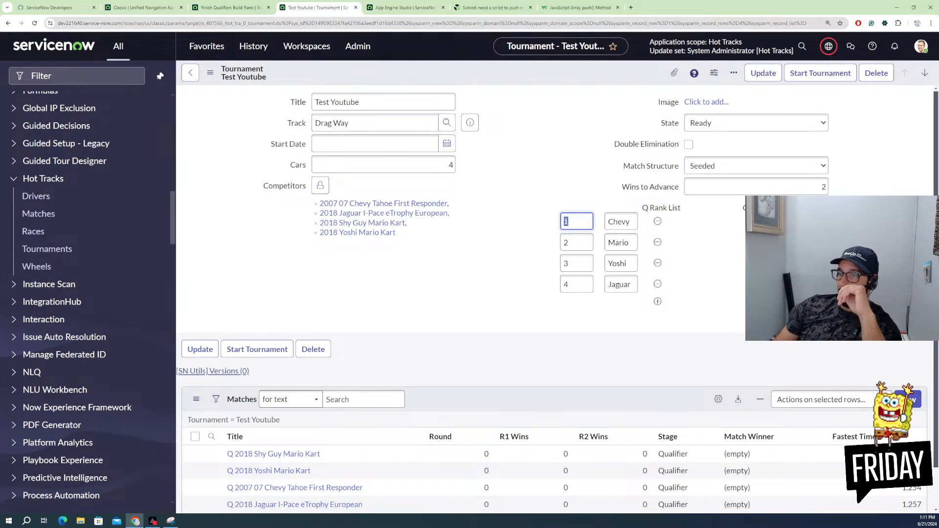
click(574, 239)
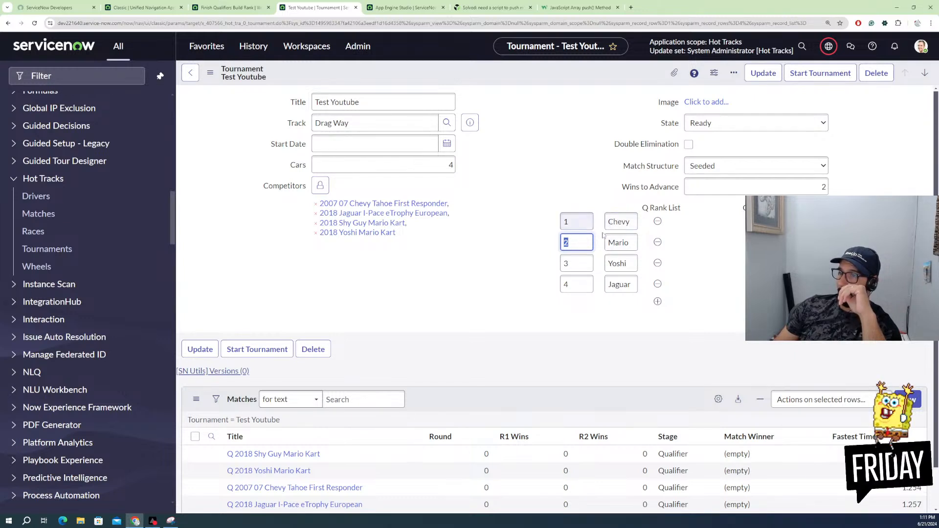
right_click(501, 75)
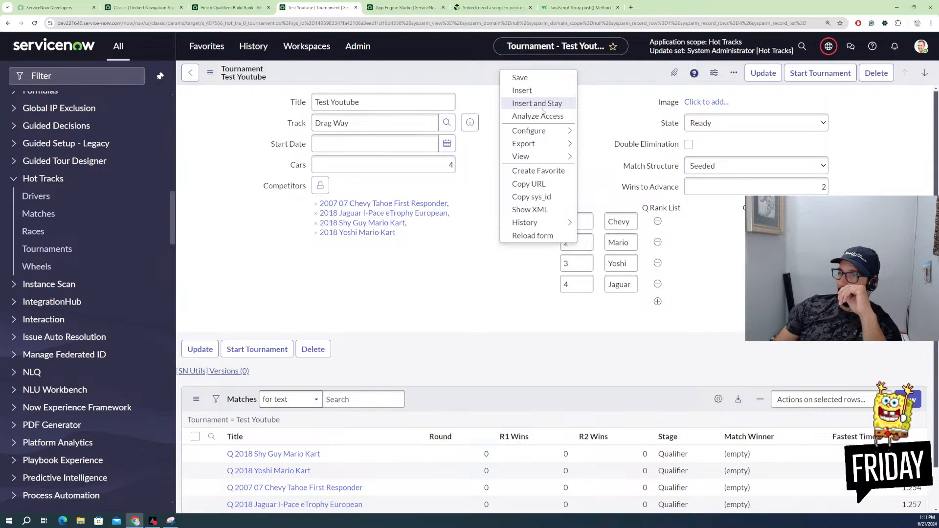
click(531, 214)
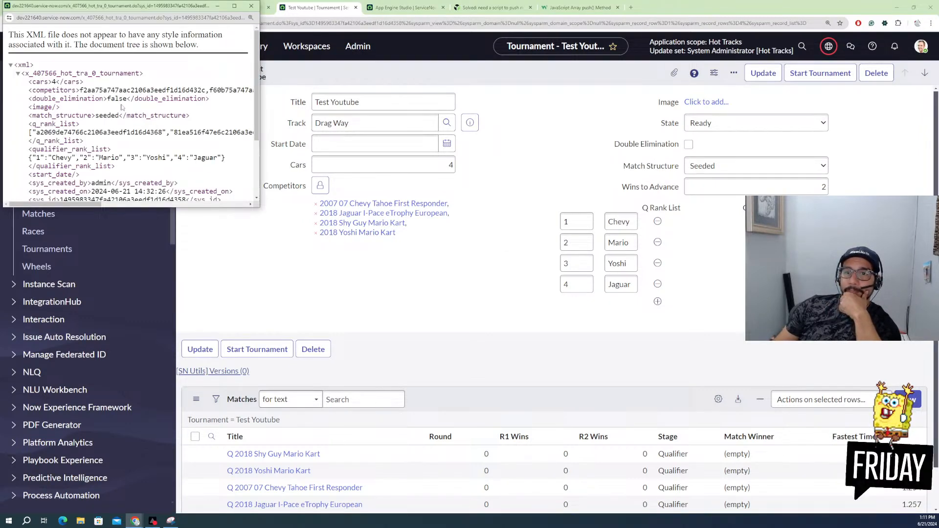
scroll(122, 107, down, 3)
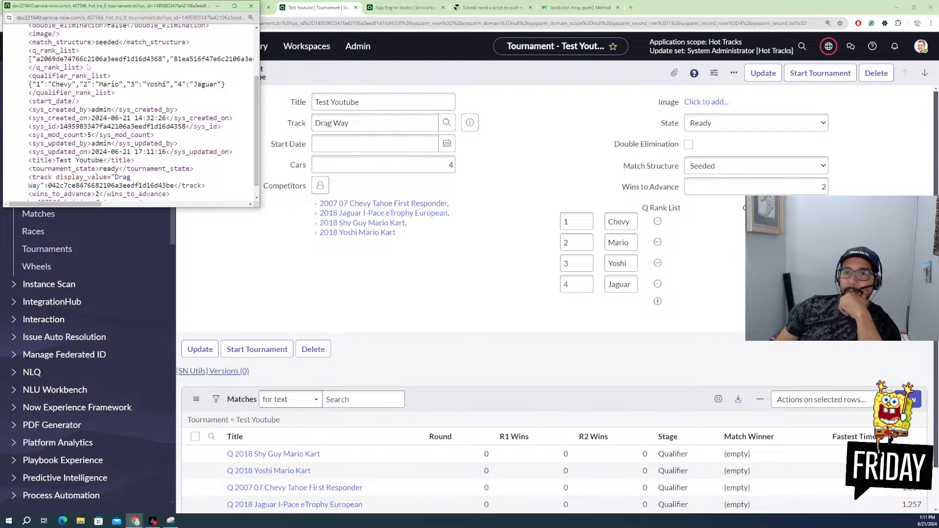
drag(28, 62, 268, 64)
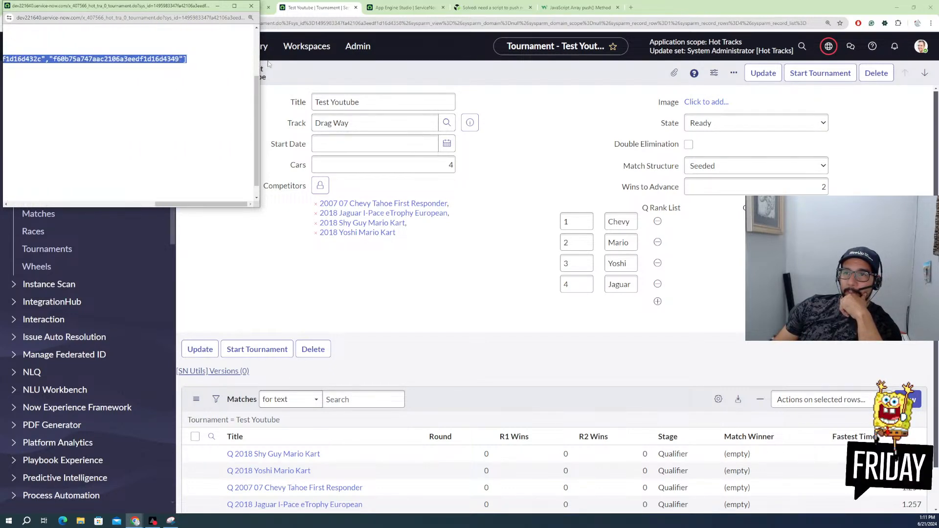
click(211, 63)
drag(187, 58, 2, 59)
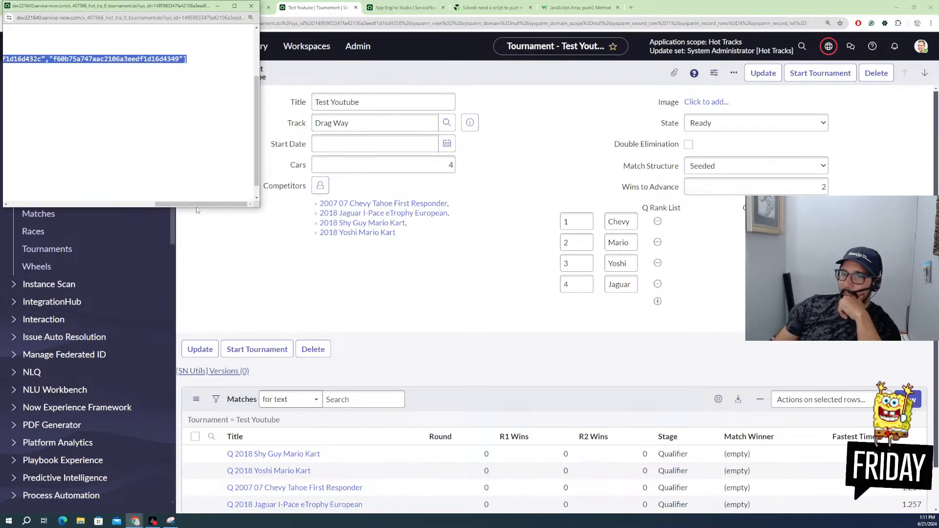
drag(197, 205, 49, 204)
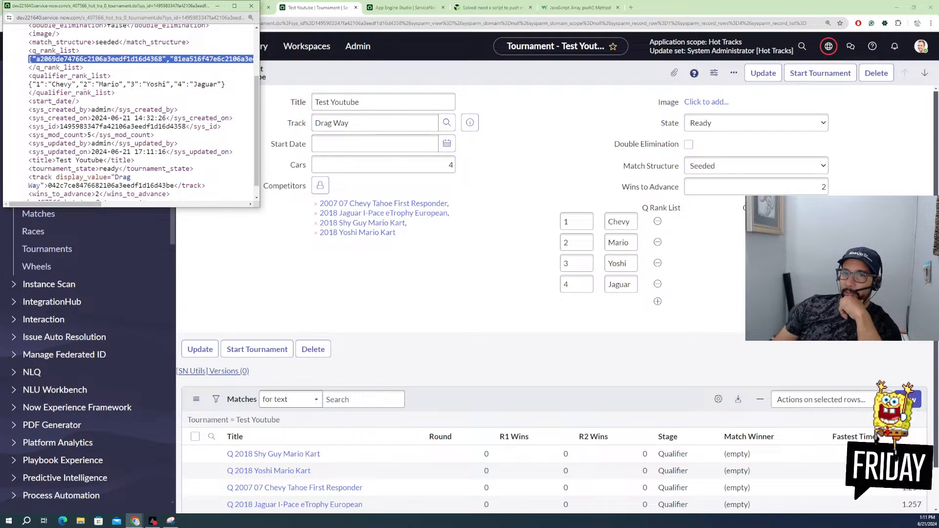
click(30, 84)
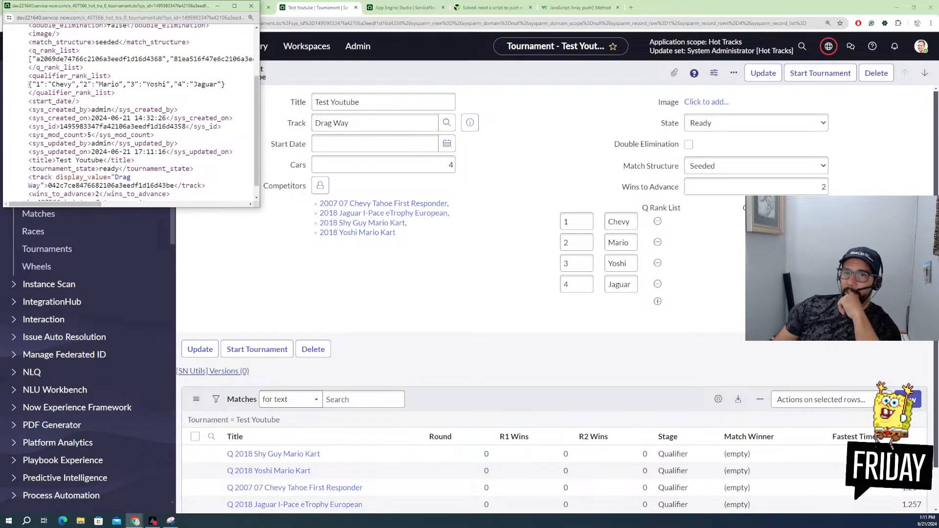
drag(28, 86, 227, 86)
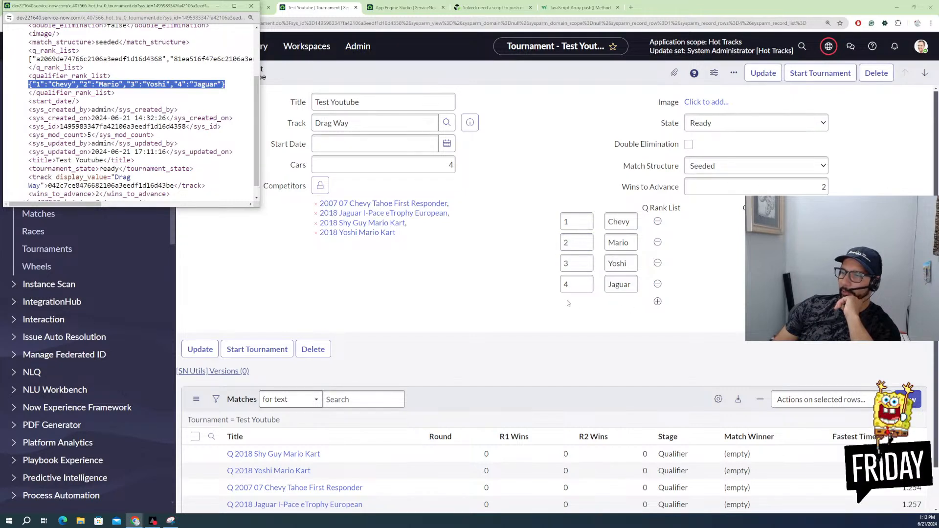
Step: Remove all four name-value pairs from the Q Rank List on the Test Youtube tournament form
click(658, 285)
click(658, 264)
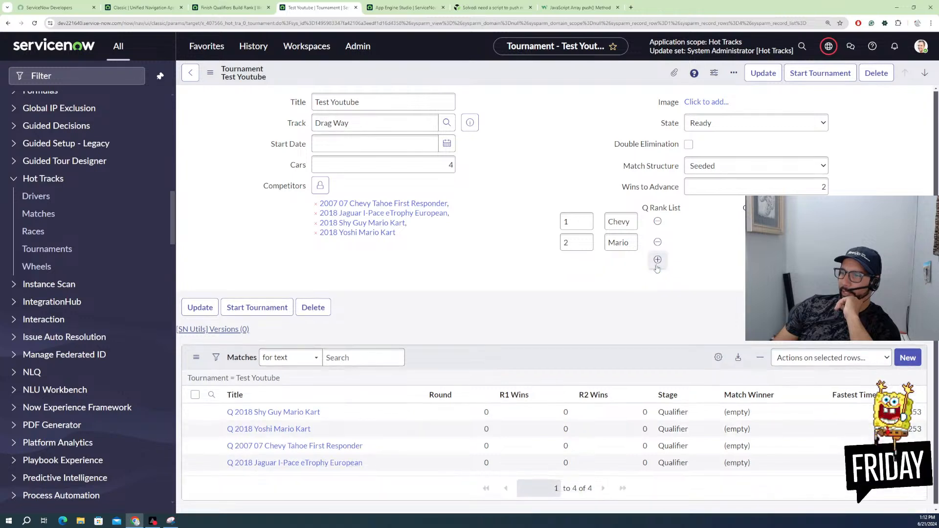
click(659, 242)
click(658, 222)
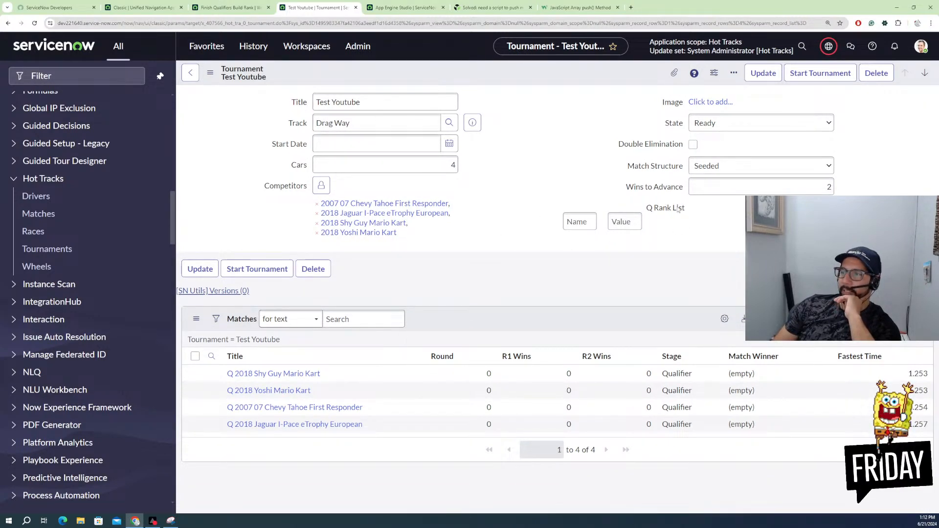
right_click(637, 204)
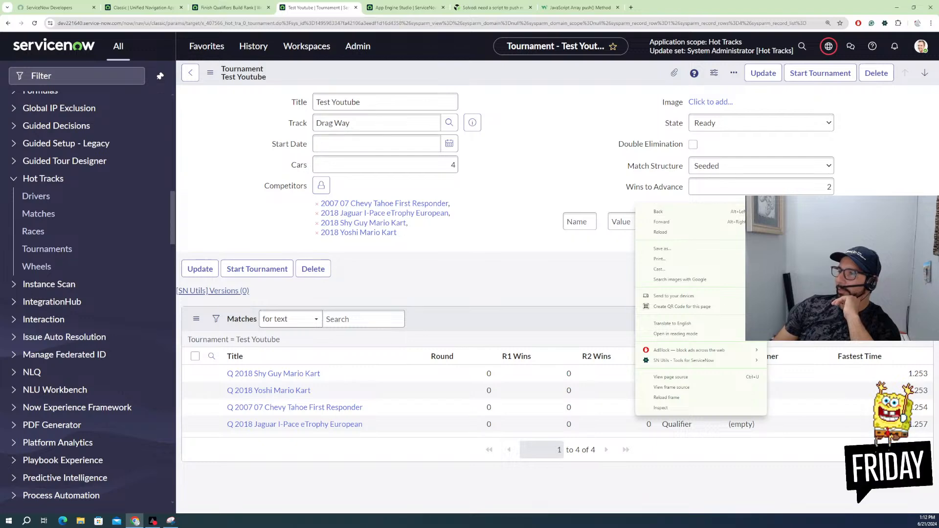
key(Escape)
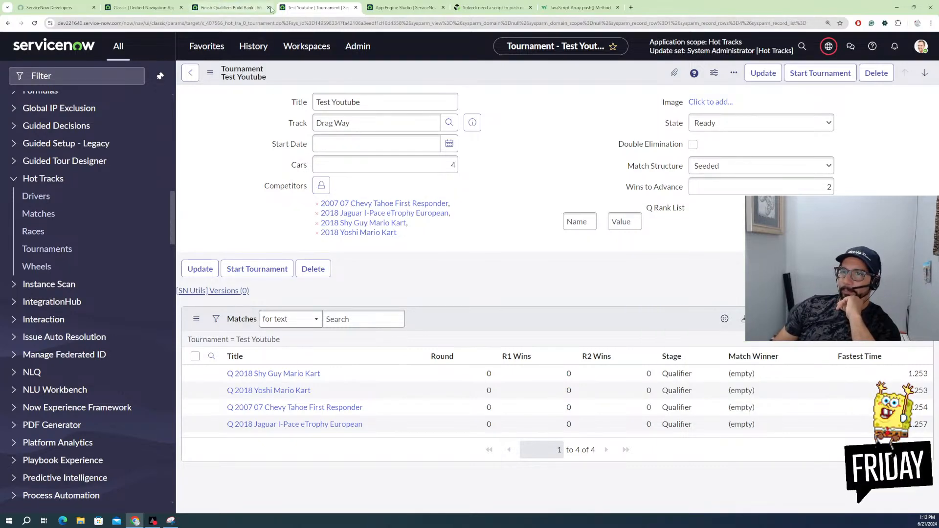
Step: Examine the first Set Flow Variables action in the Finish Qualifiers Build Rank execution details, and close the execution
click(243, 10)
click(315, 8)
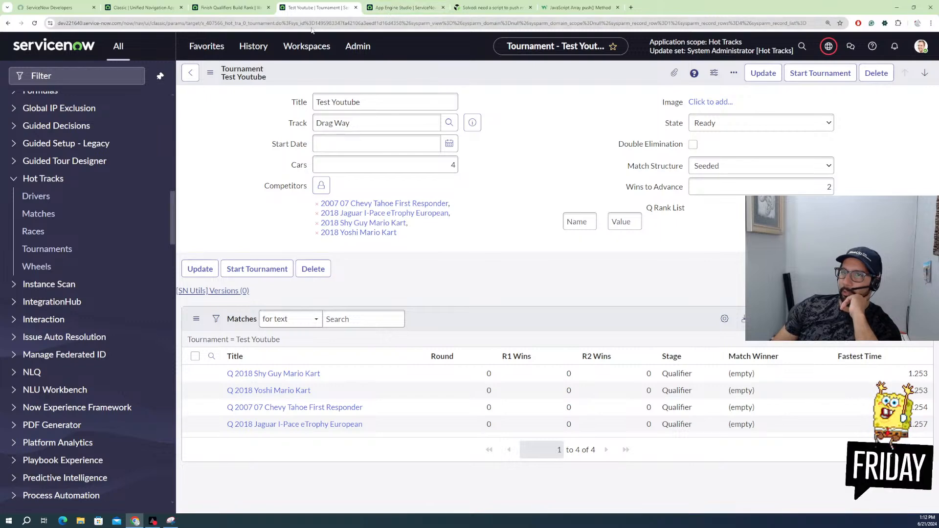
click(207, 8)
scroll(163, 328, down, 3)
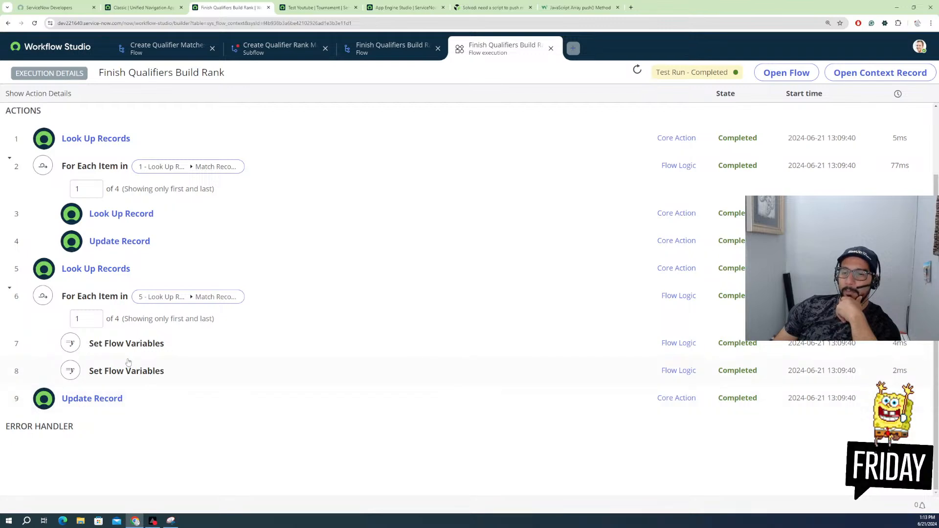
click(152, 344)
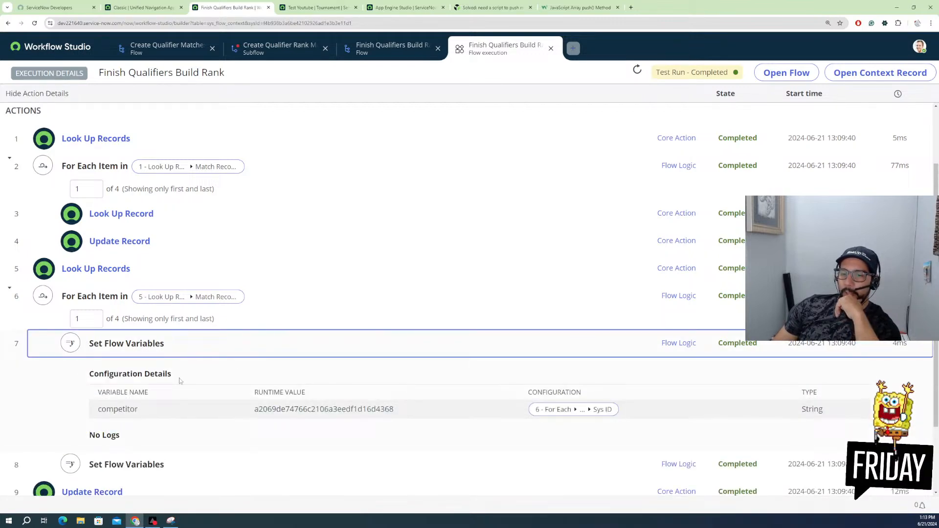
click(551, 48)
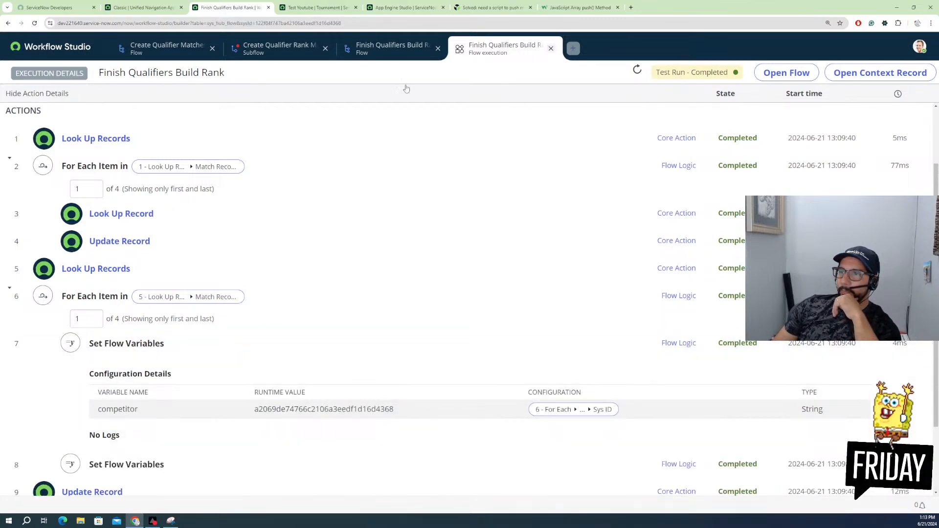
Step: Dismiss the Test Flow dialog and open the flow for editing with the Set Flow Variables action in step 7 expanded
click(382, 41)
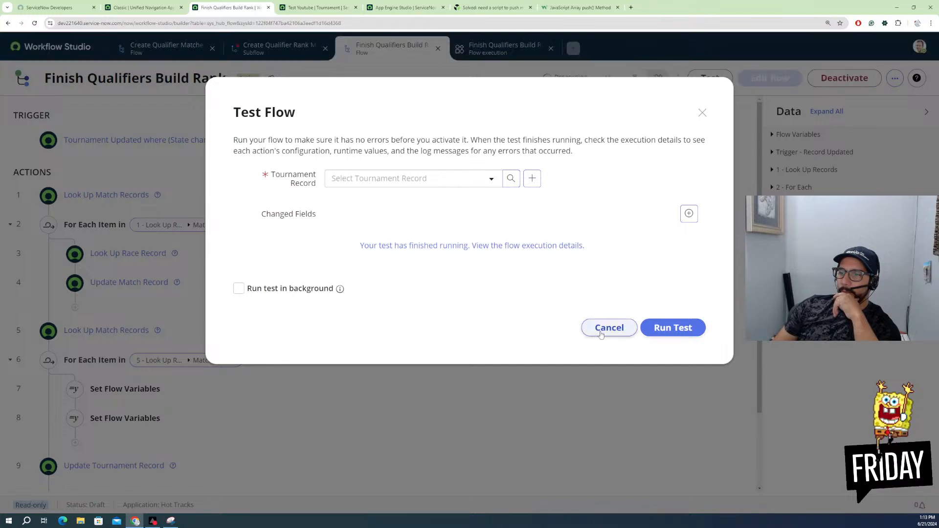
click(607, 327)
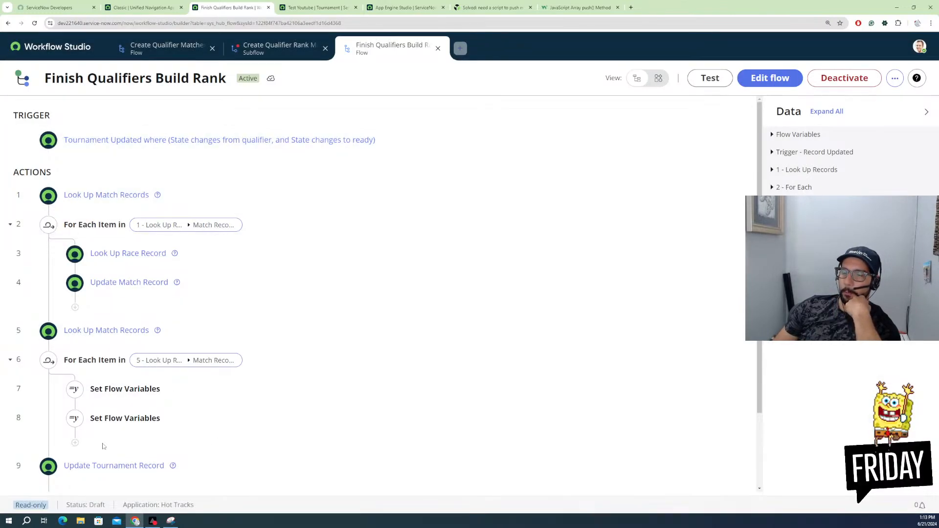
click(113, 389)
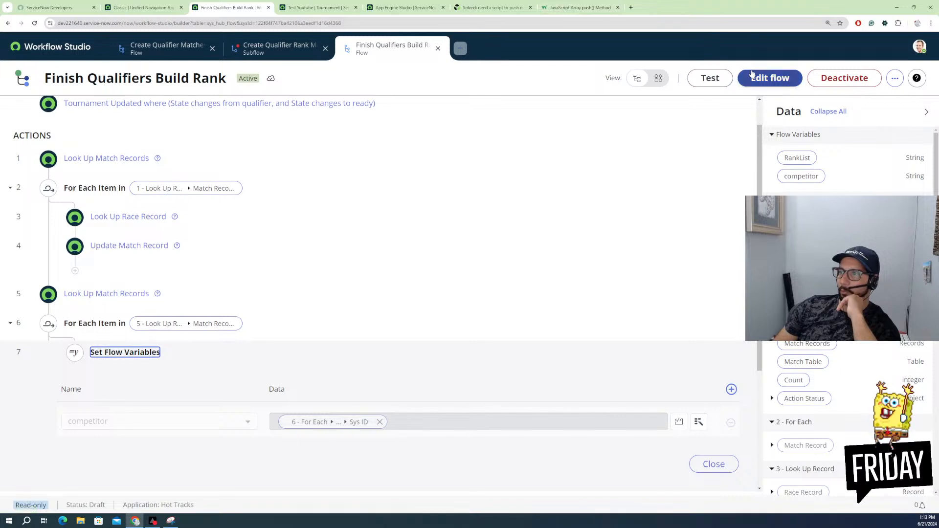
click(770, 78)
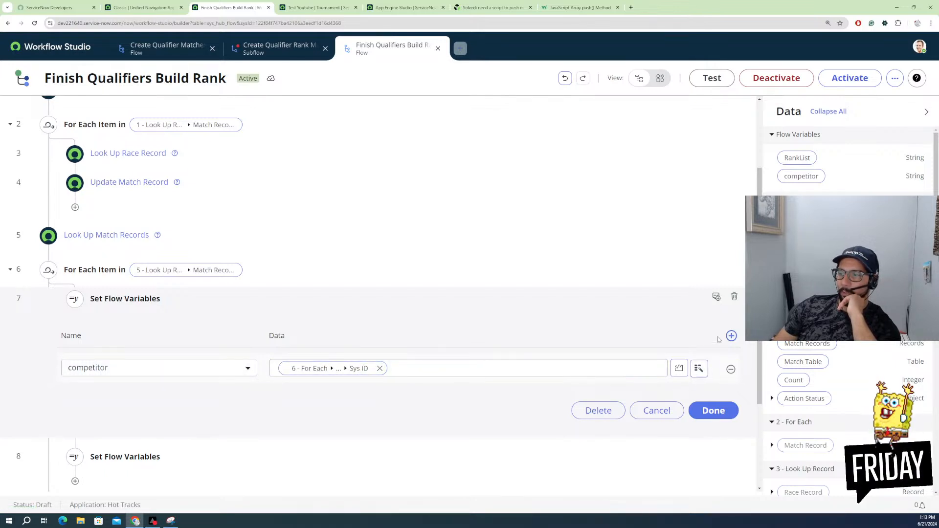
Step: Open the flow's variables and add a String variable labelled Name with the name "name"
click(895, 78)
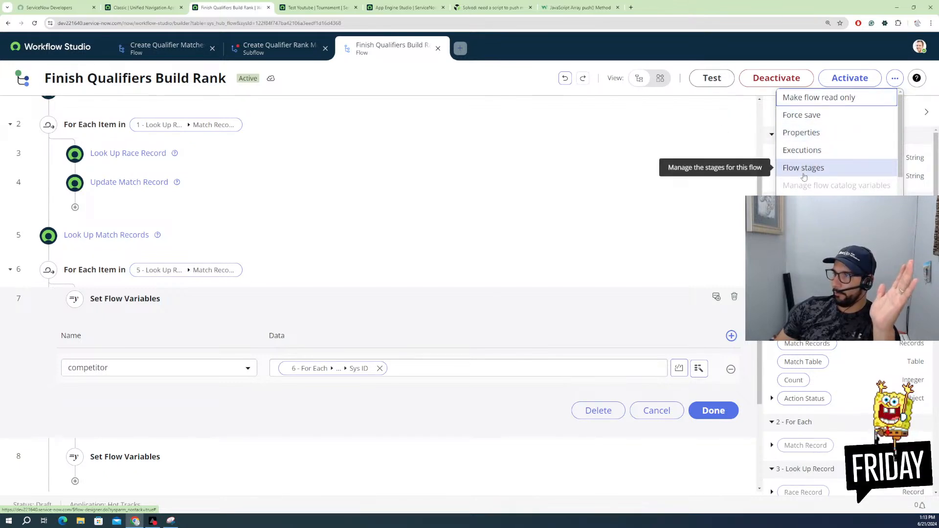
click(805, 203)
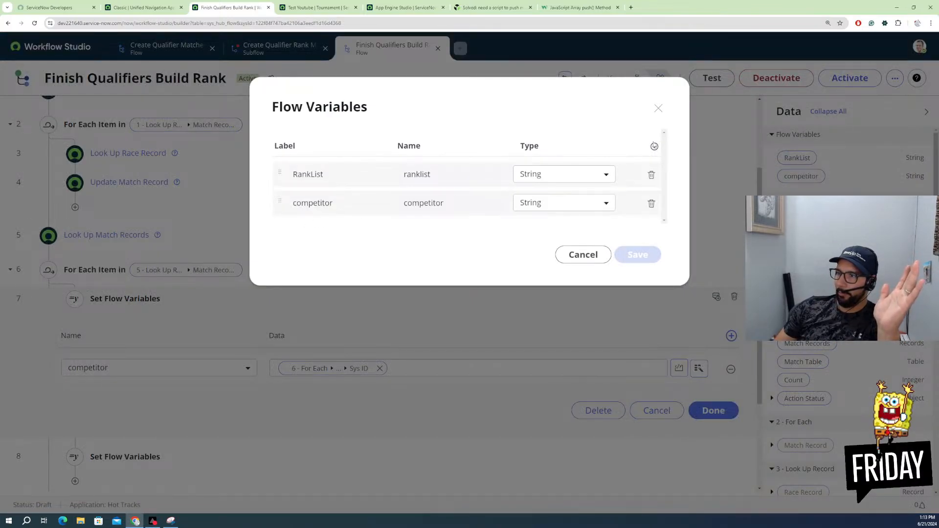
click(654, 146)
click(340, 231)
double_click(340, 230)
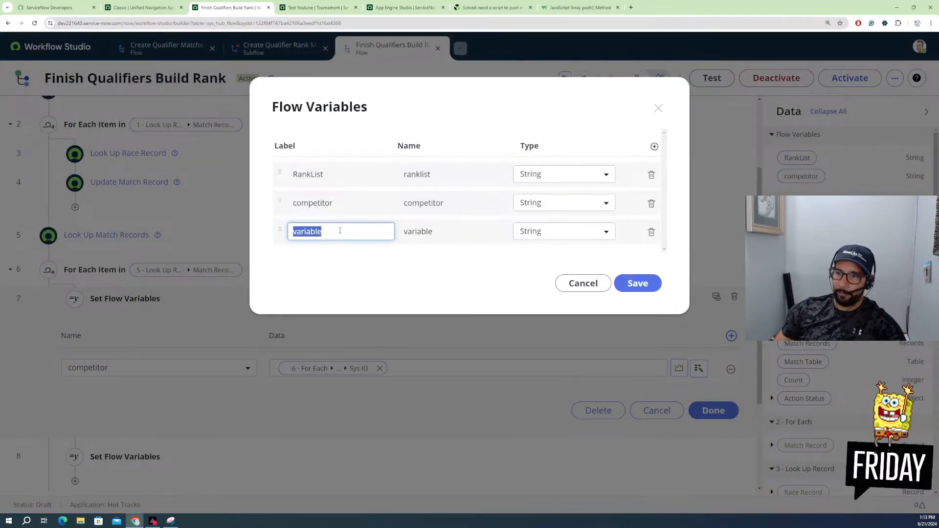
text(Name)
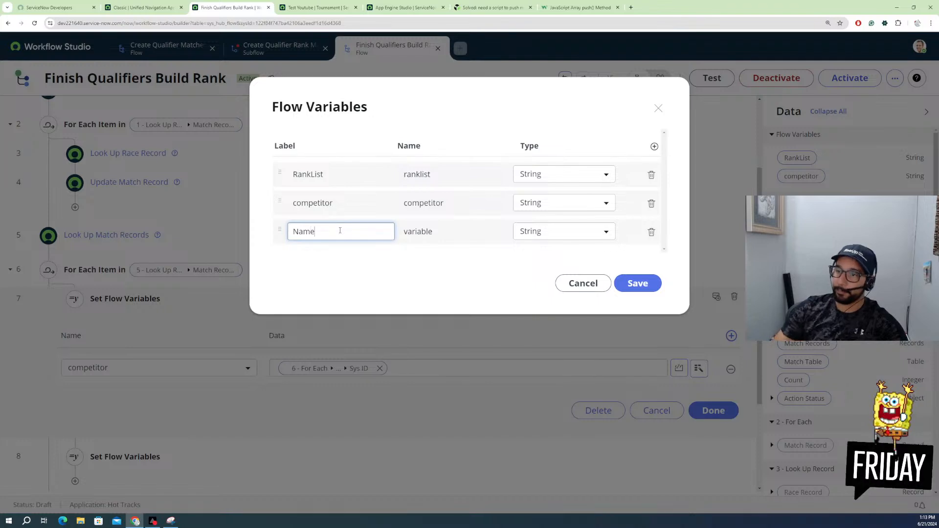
click(419, 231)
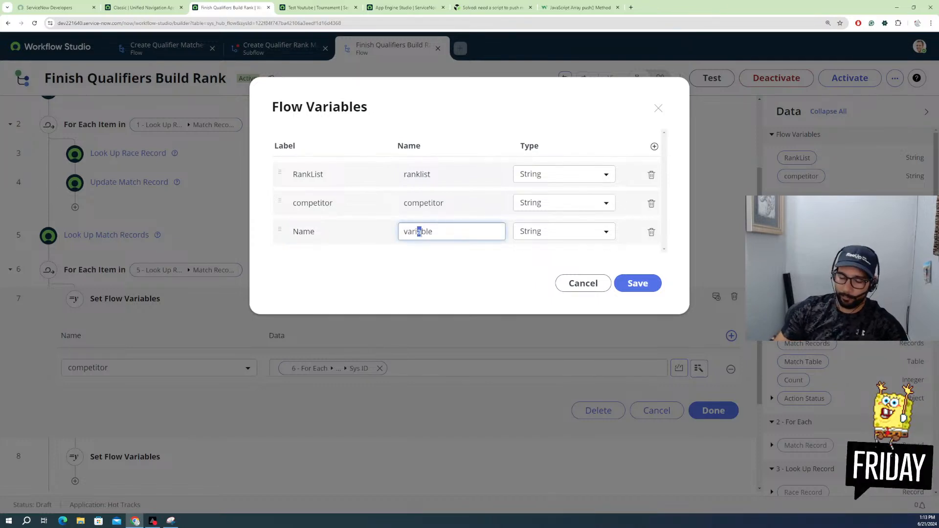
double_click(419, 232)
text(name)
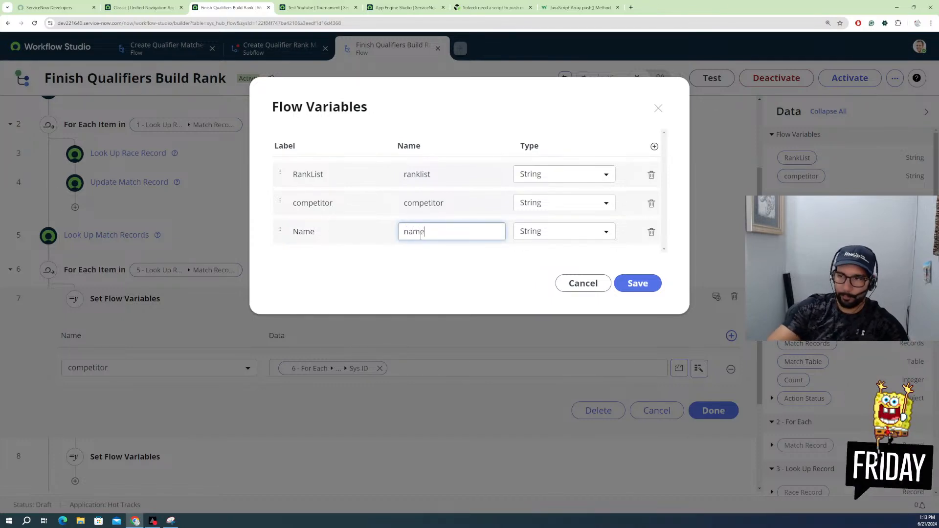
Step: Add a String flow variable with label and name Rank, and save the flow variables
click(655, 146)
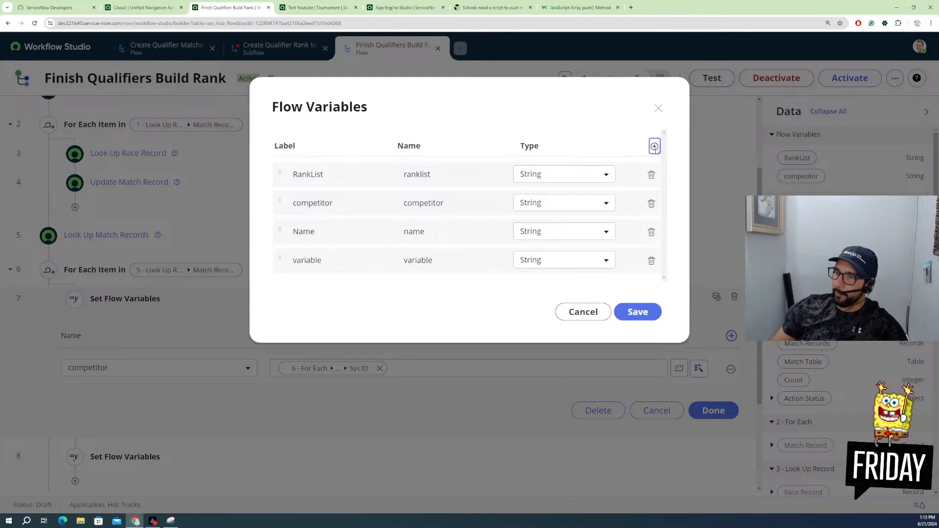
double_click(339, 268)
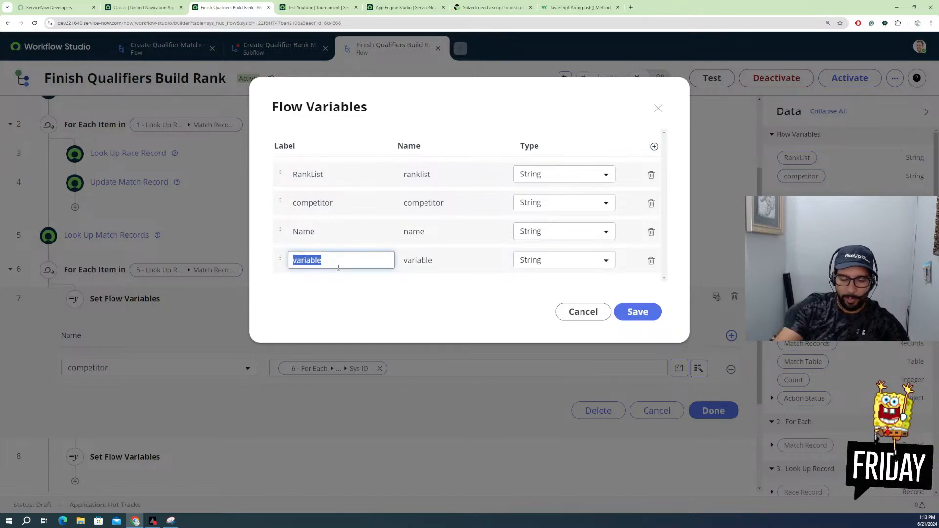
text(Rank)
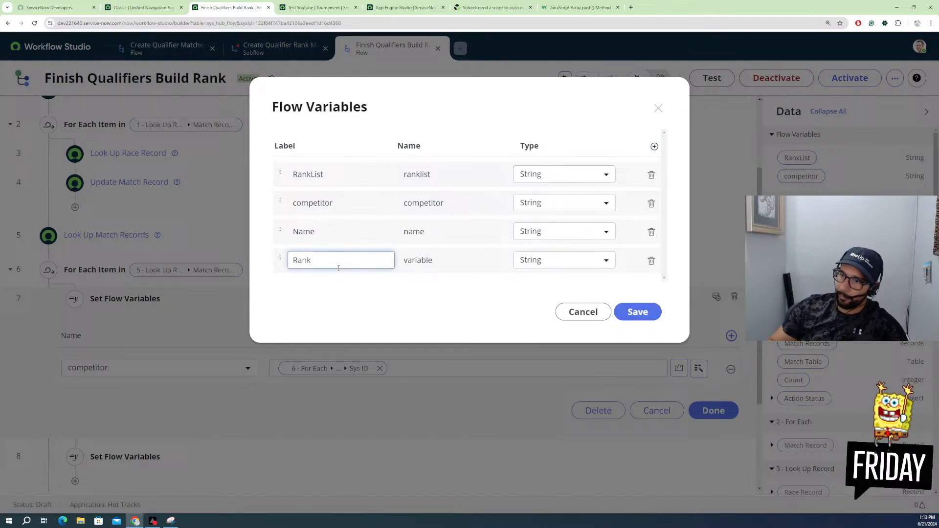
click(412, 262)
double_click(412, 263)
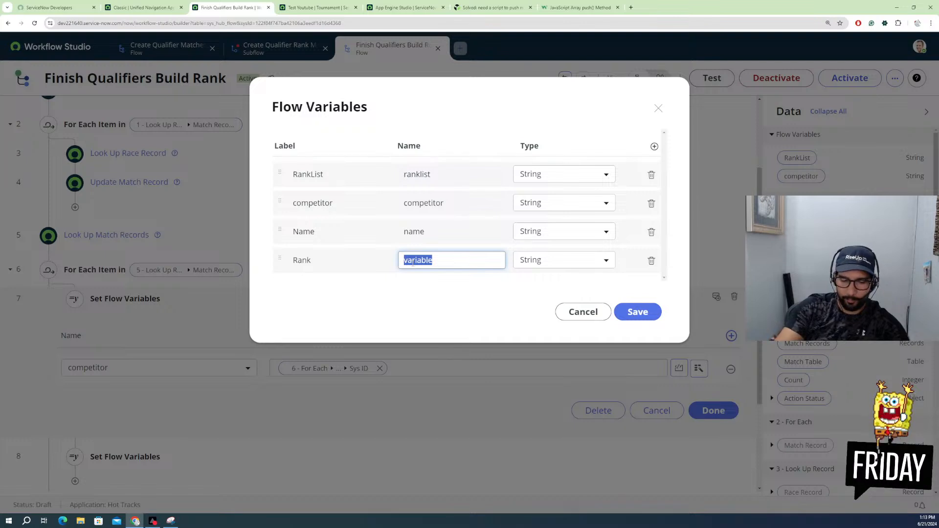
text(Rank)
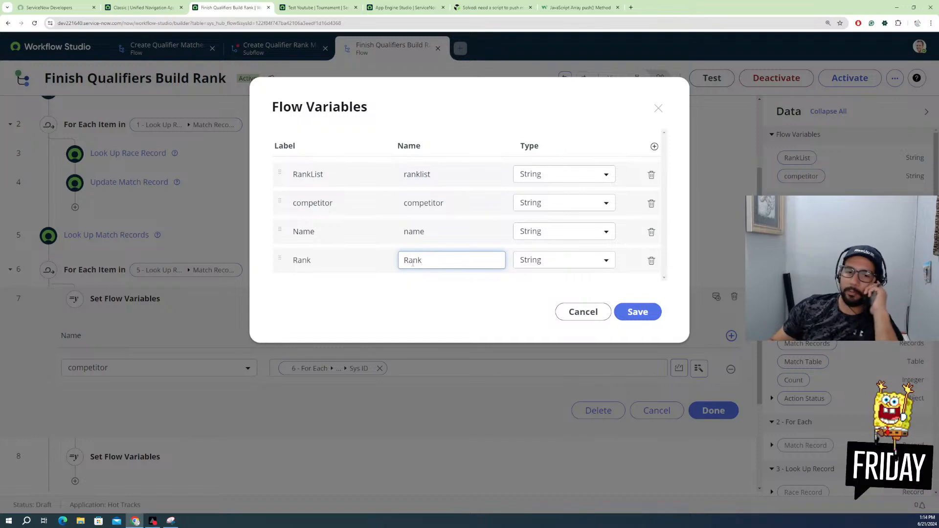
click(631, 314)
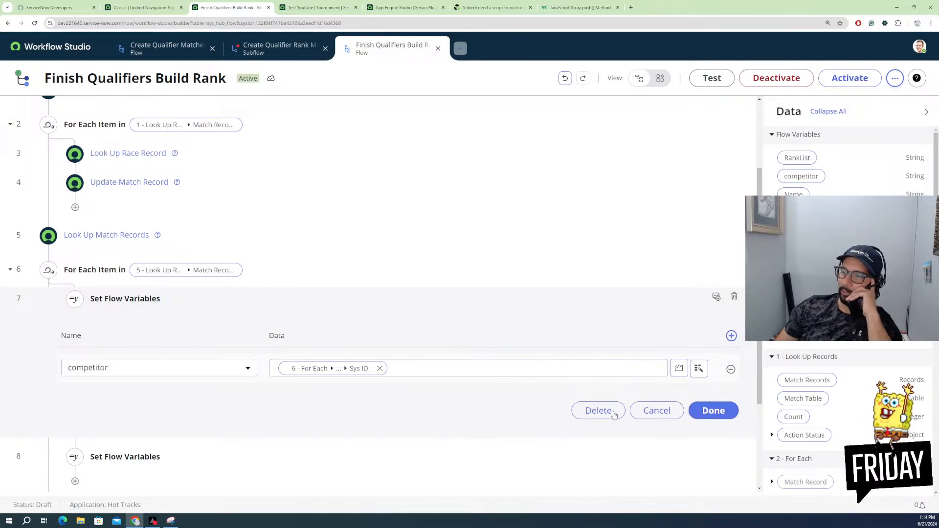
Step: Add two rows to the Set Flow Variables action in step 7, assigned to the Name and Rank variables
click(731, 337)
click(242, 398)
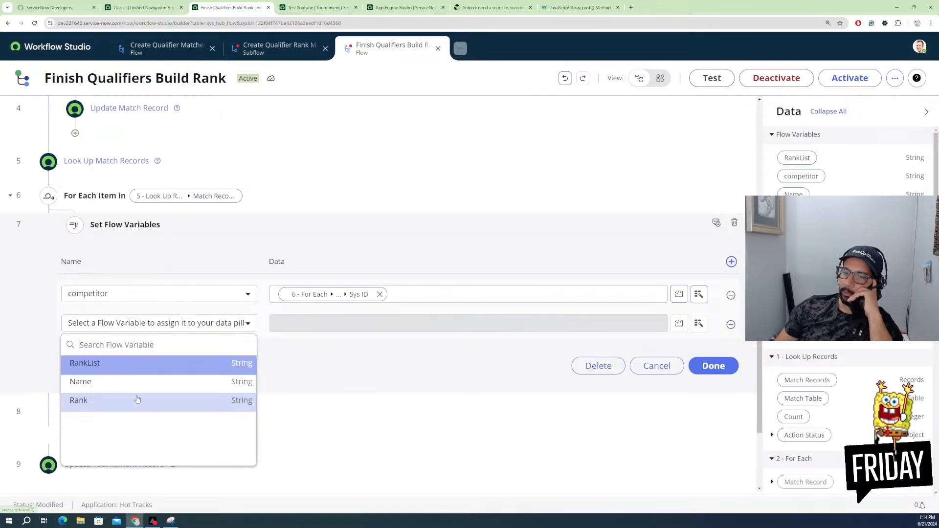
click(95, 383)
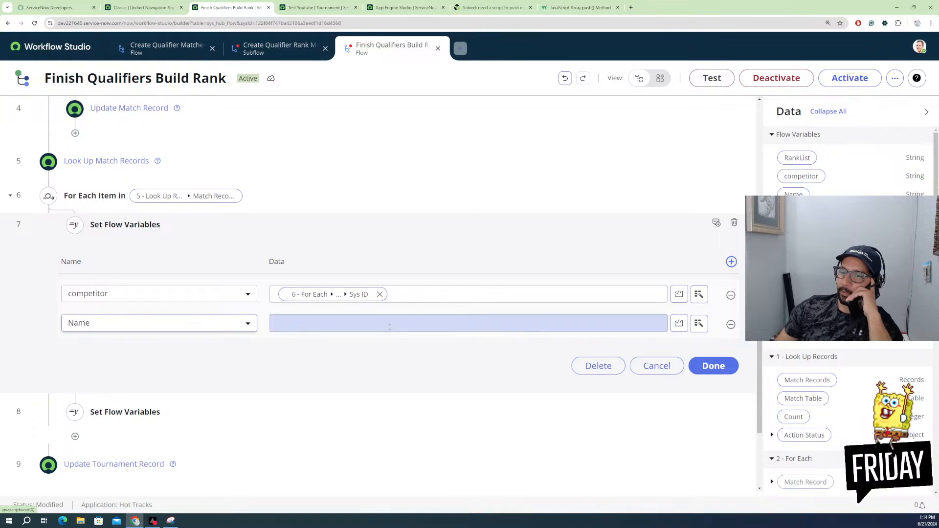
click(732, 262)
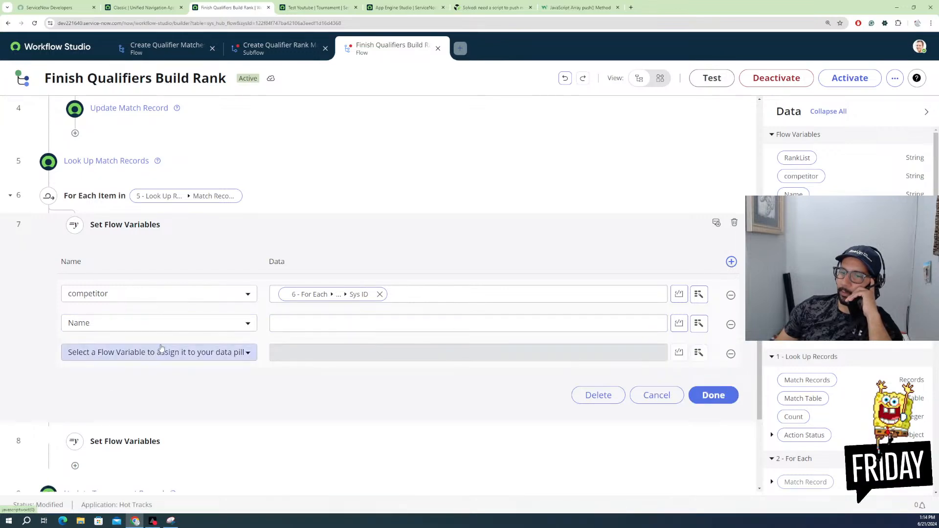
click(162, 352)
click(70, 383)
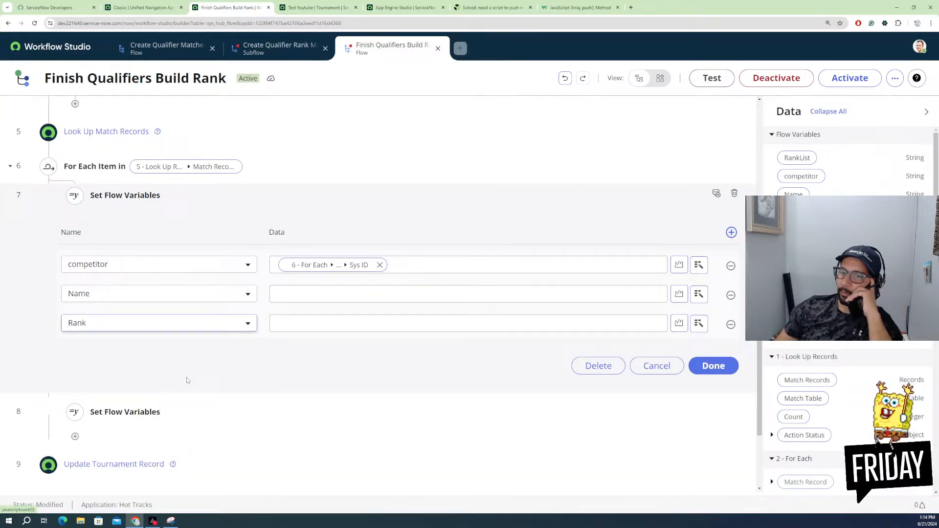
Step: Set the Name variable's data to the Model of Racer 1 from the step 6 For Each match record
click(427, 296)
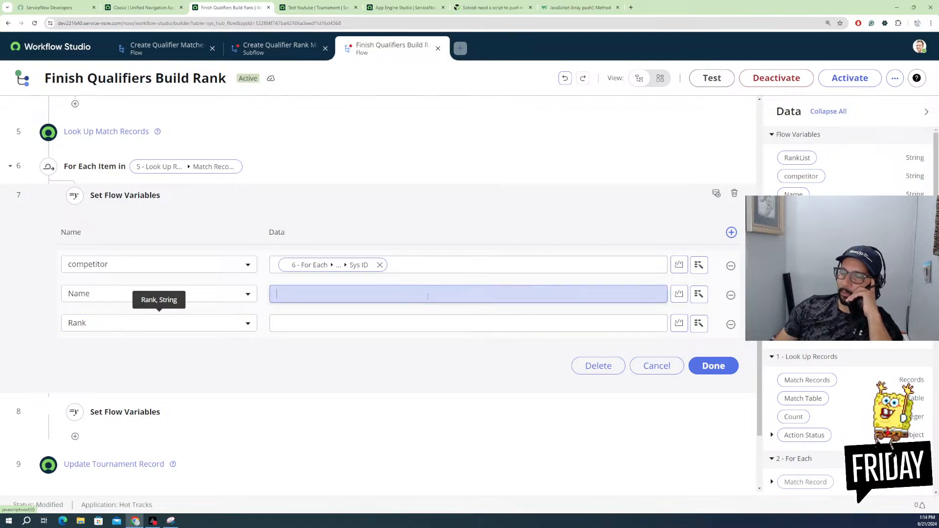
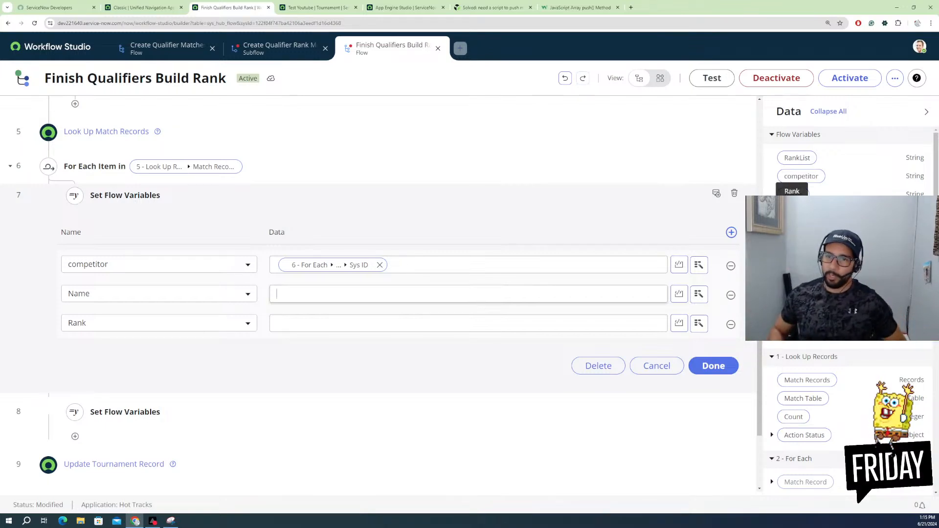
click(412, 295)
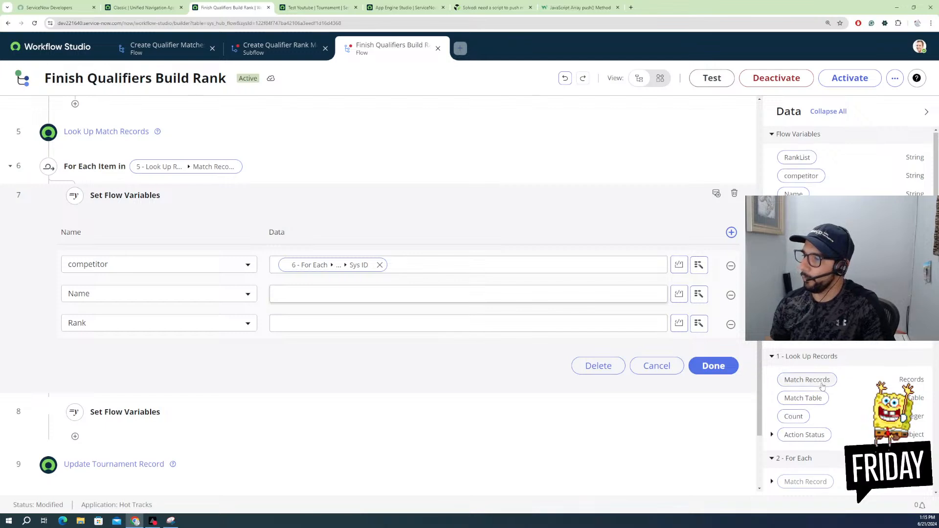
scroll(808, 386, down, 5)
scroll(811, 391, down, 7)
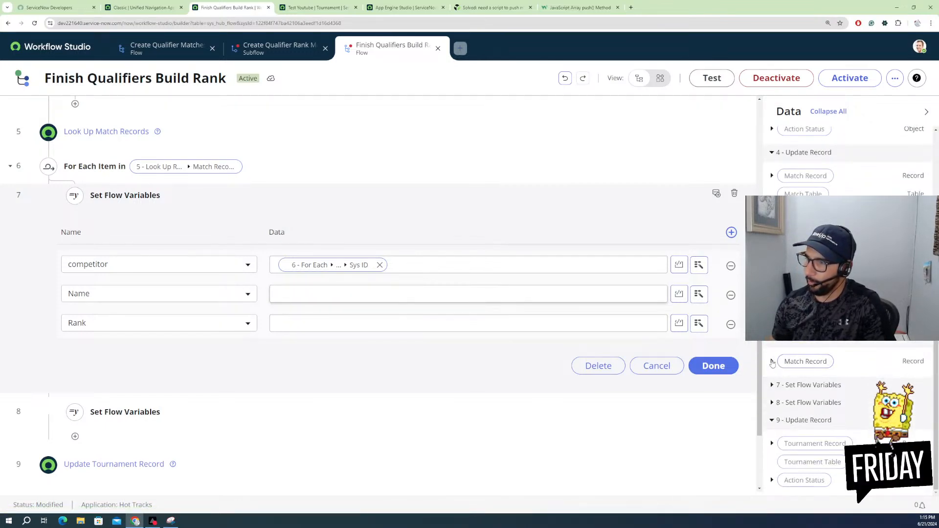
click(772, 362)
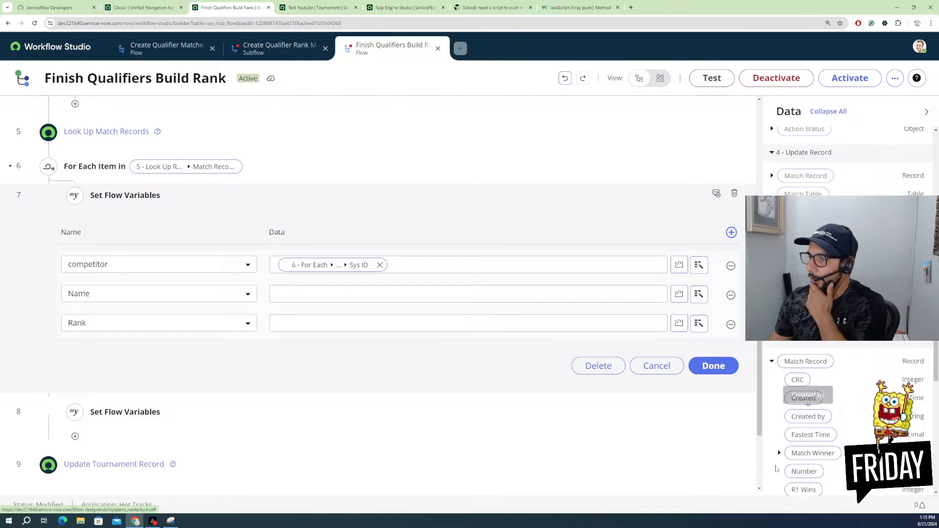
scroll(801, 465, down, 3)
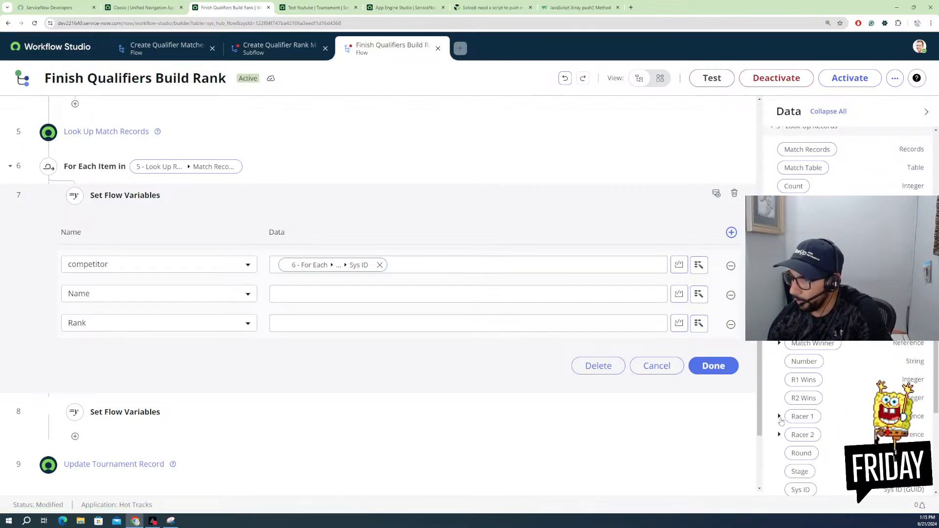
click(779, 417)
scroll(803, 422, down, 4)
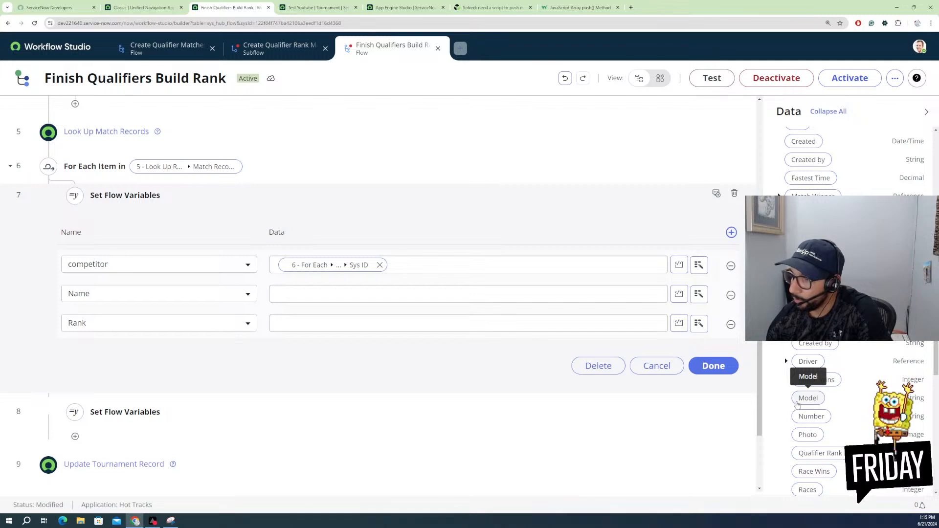
scroll(797, 362, up, 1)
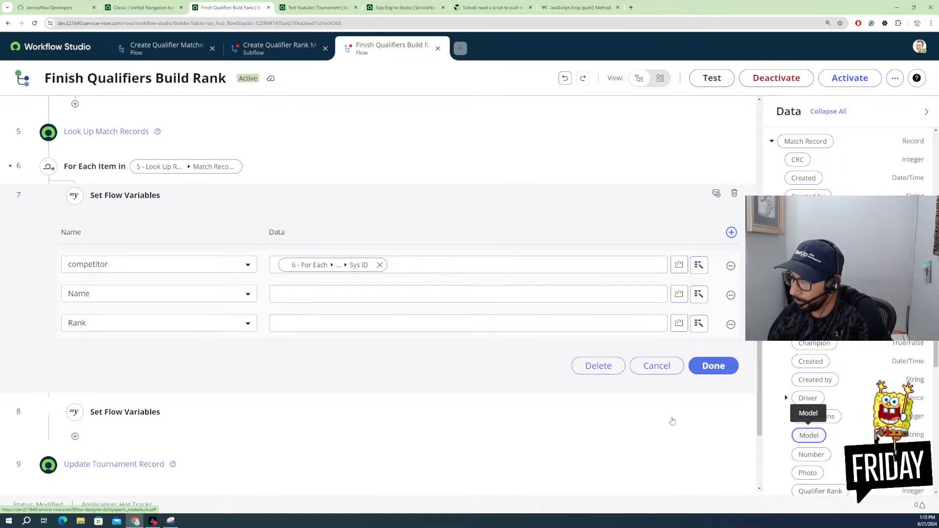
drag(804, 440, 332, 295)
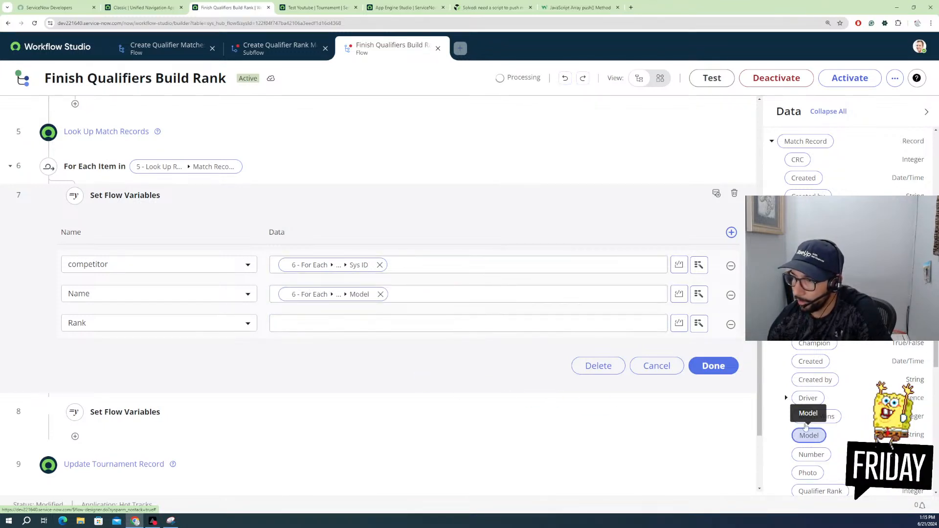
Step: Copy the entire RankList script from the Set Flow Variables action in step 8
drag(802, 473, 285, 323)
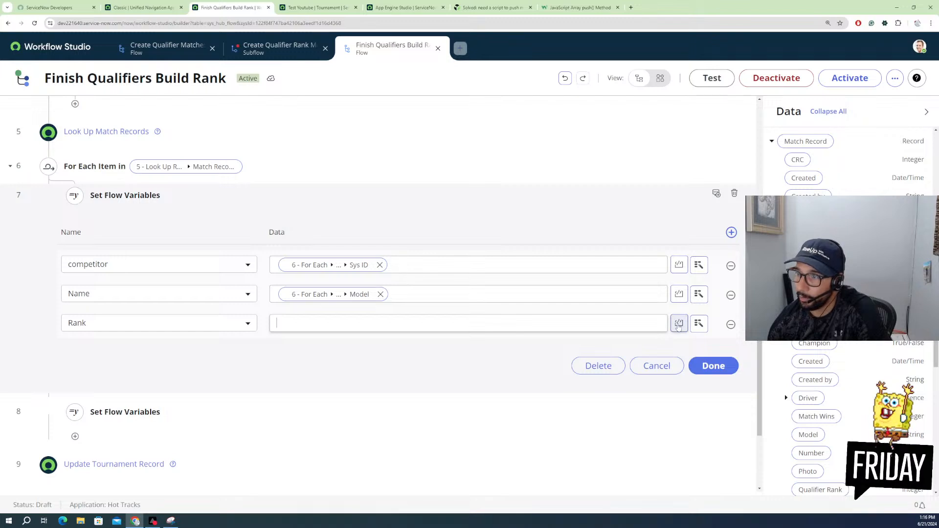
scroll(269, 280, up, 2)
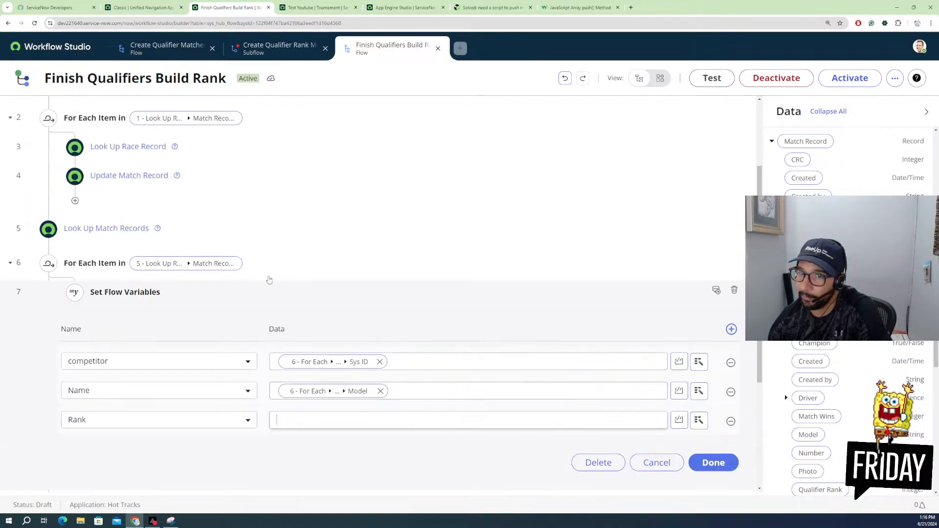
scroll(269, 280, up, 1)
scroll(267, 303, down, 1)
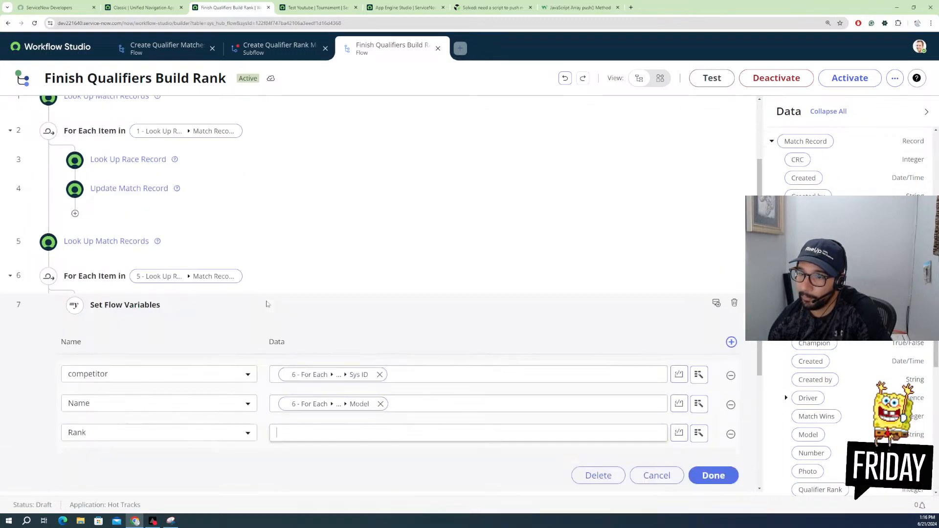
scroll(266, 304, down, 2)
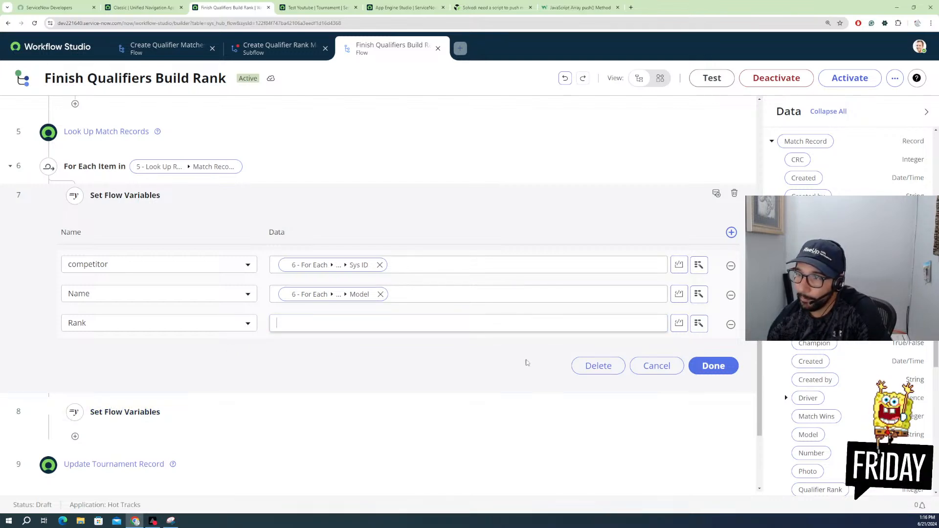
click(125, 412)
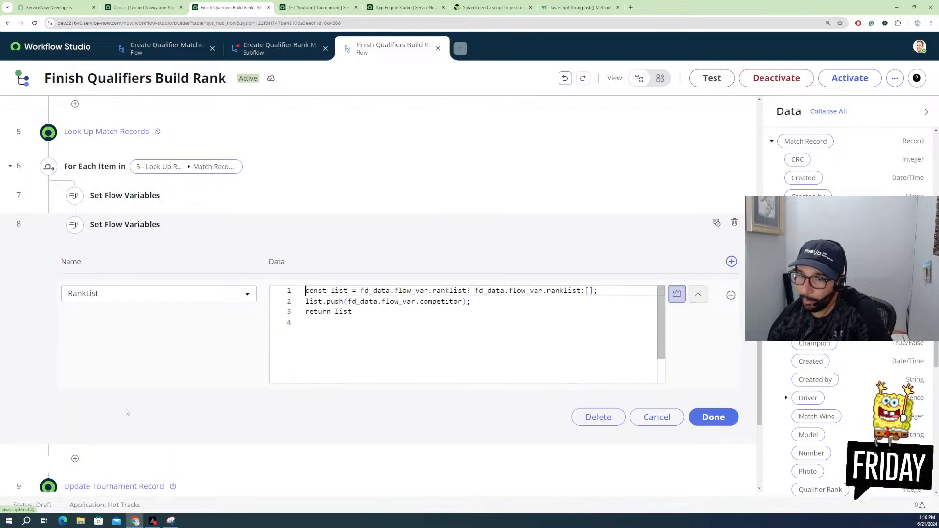
drag(365, 317, 301, 290)
key(ctrl+c)
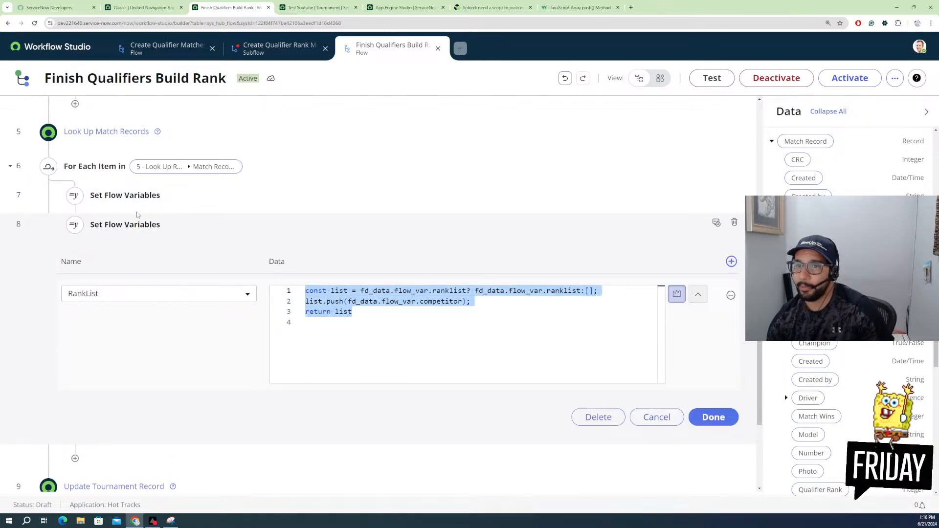
Step: Switch the Rank variable's data in the step 7 Set Flow Variables action to a script and replace its default content with the copied RankList script
click(125, 195)
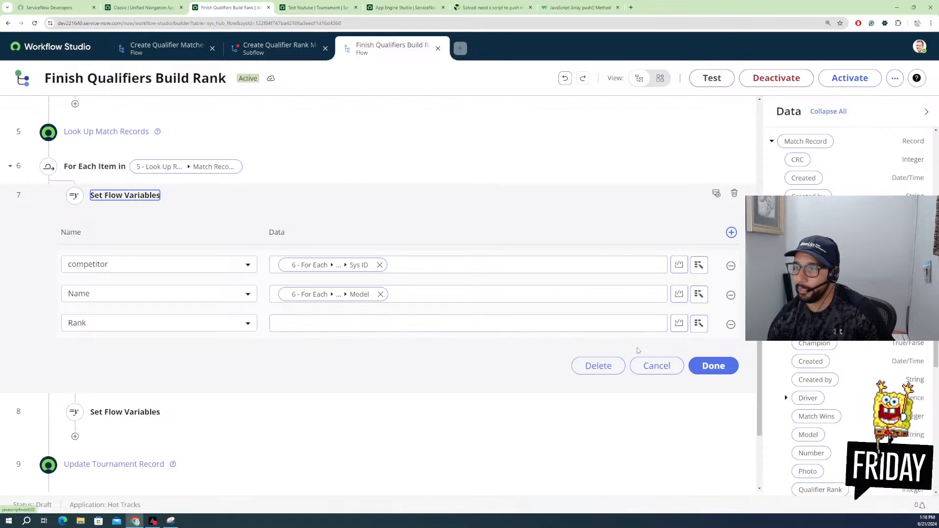
click(679, 323)
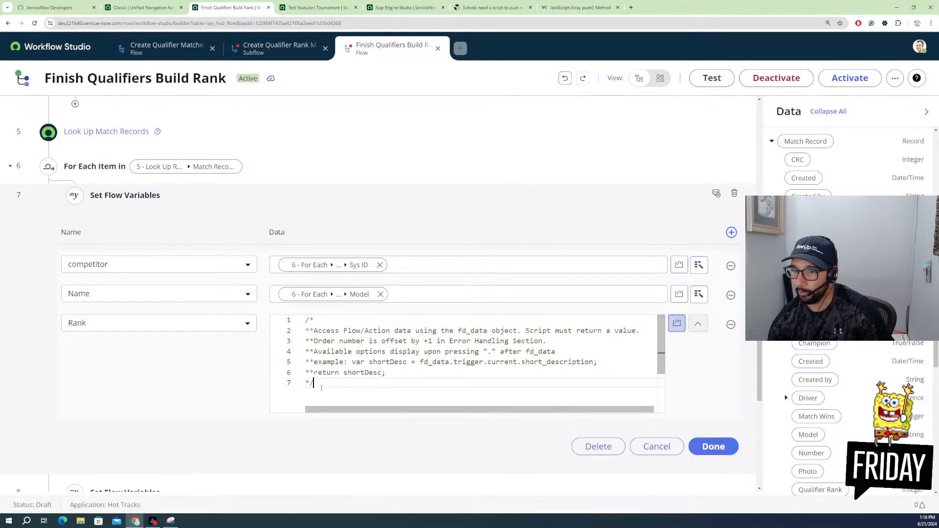
key(ctrl+a)
key(ctrl+v)
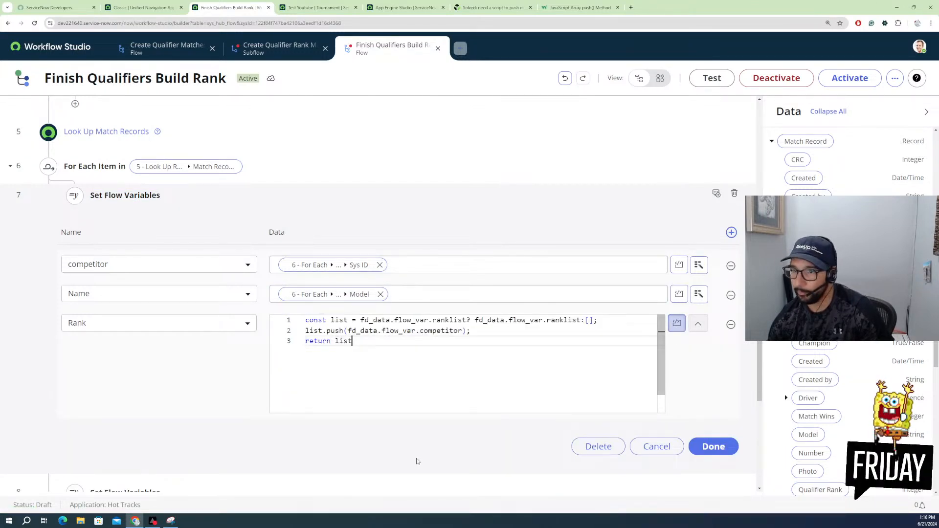
Step: Rewrite the Rank script's first line as const count = fd_data.flow_var.rank? fd_data.flow_var.rank:1;
double_click(335, 321)
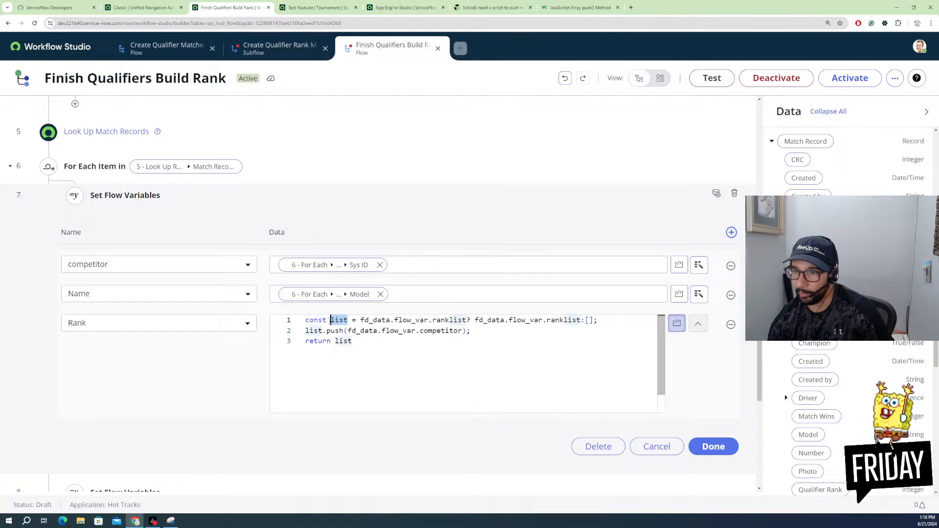
text(count)
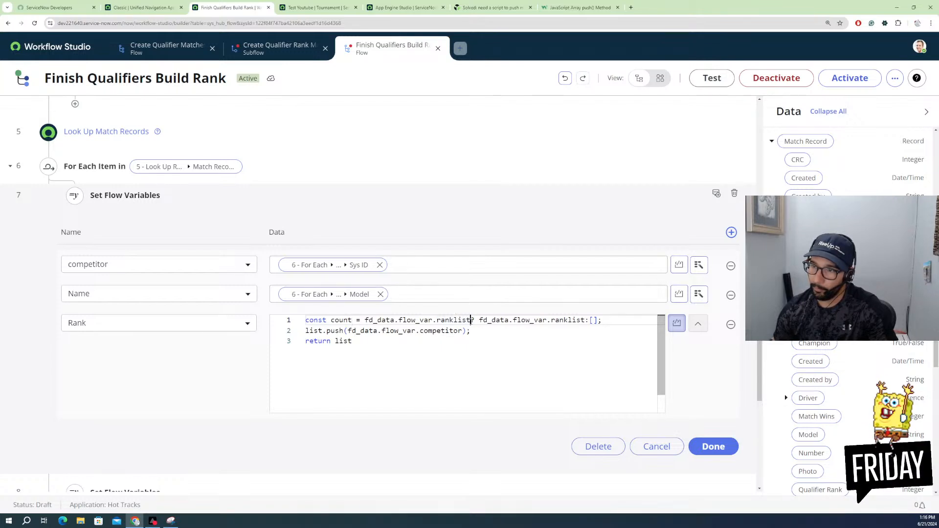
drag(472, 320, 454, 320)
key(BackSpace)
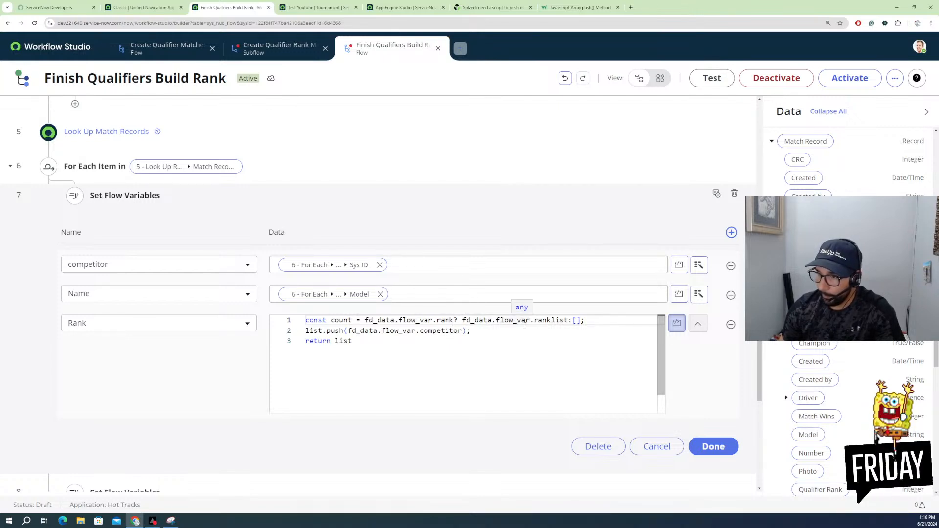
mouse_move(552, 320)
mouse_down()
mouse_move(569, 320)
mouse_move(557, 320)
mouse_up()
key(BackSpace)
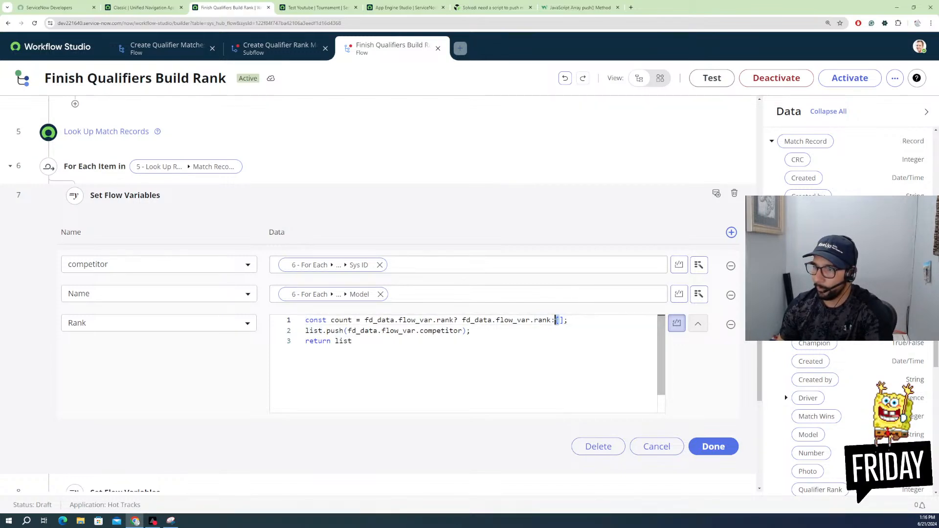
key(Right)
key(Right)
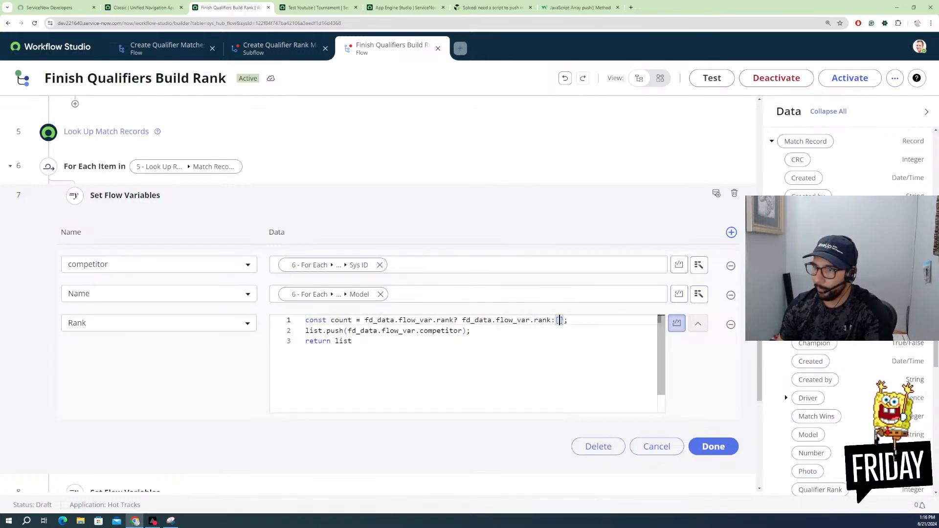
key(shift+Left)
key(shift+Left)
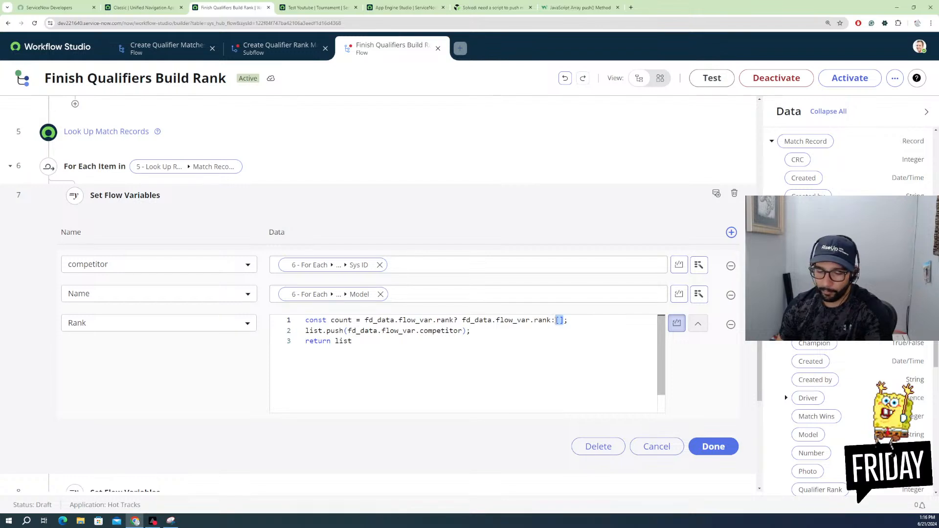
text(1)
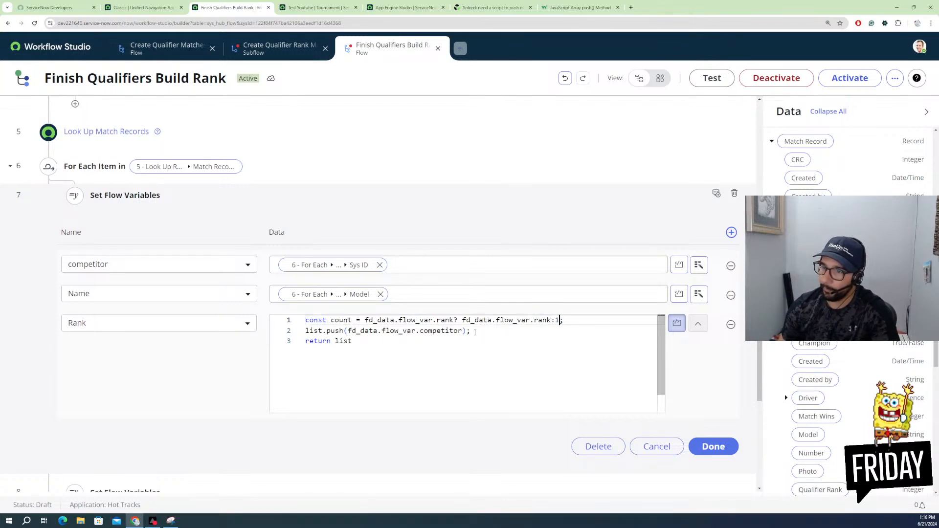
Step: Replace the list.push line and the old return line of the Rank script with fd_data.flow_var.rank+1
drag(348, 332, 306, 331)
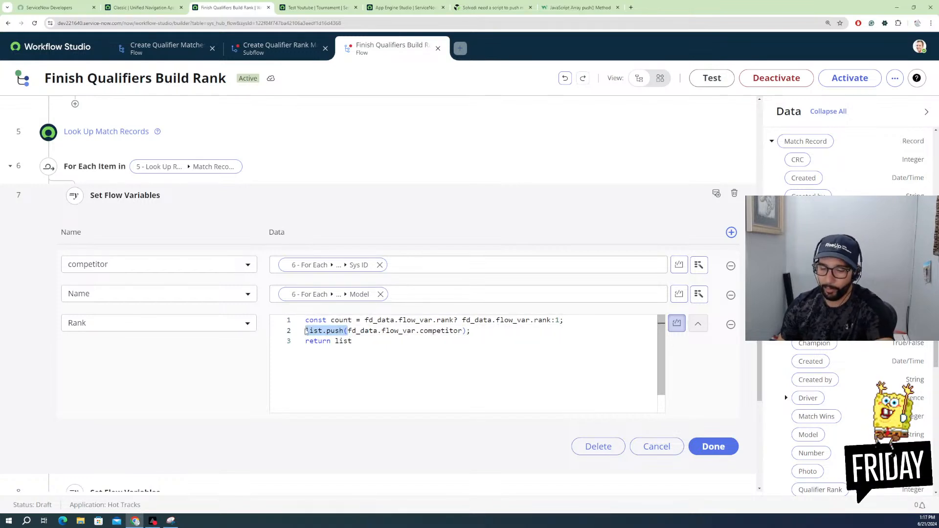
key(BackSpace)
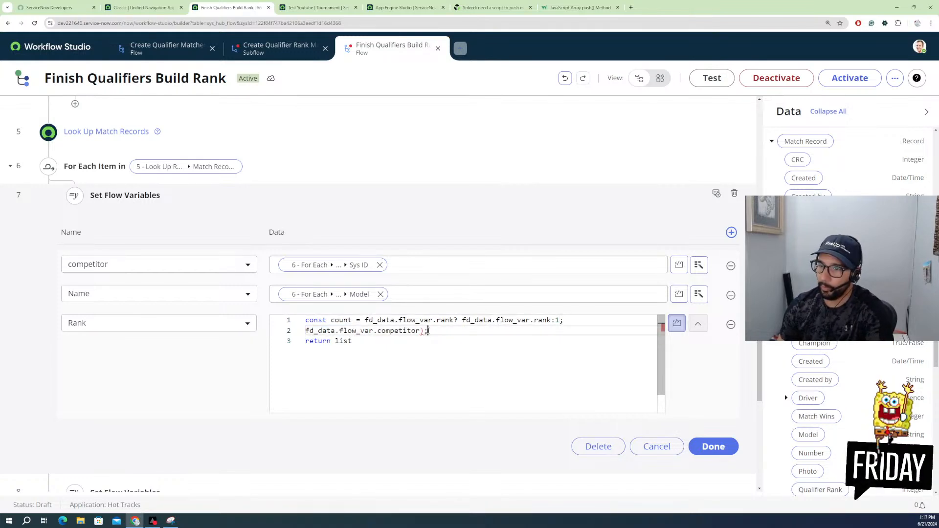
key(BackSpace)
key(BackSpace)
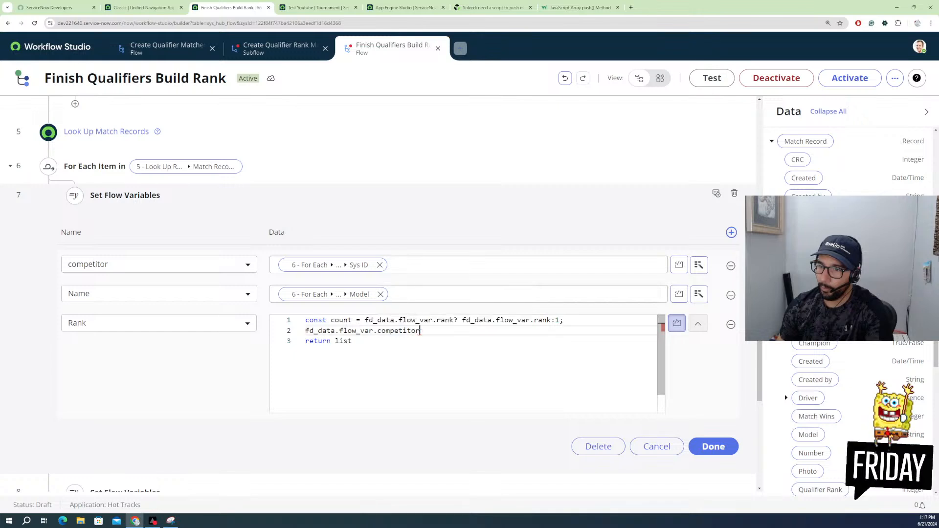
drag(378, 332, 420, 338)
key(BackSpace)
key(BackSpace)
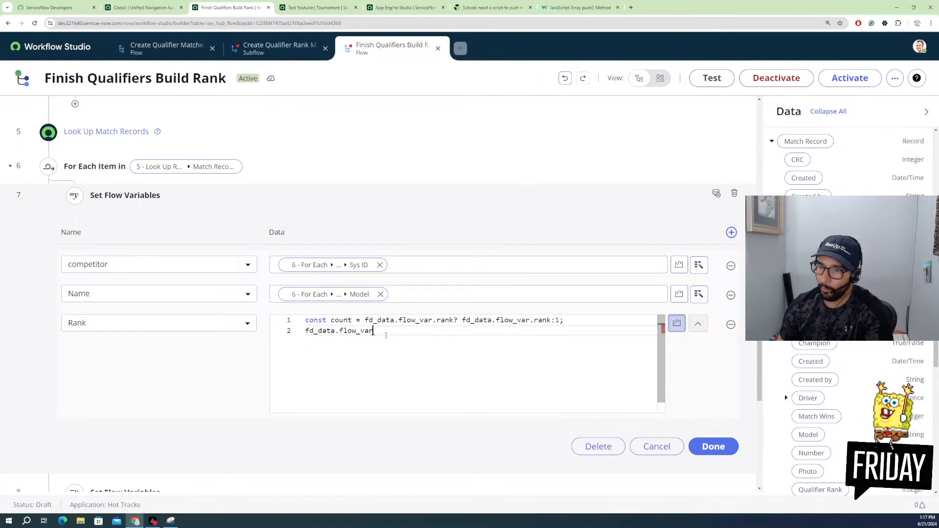
text(.r)
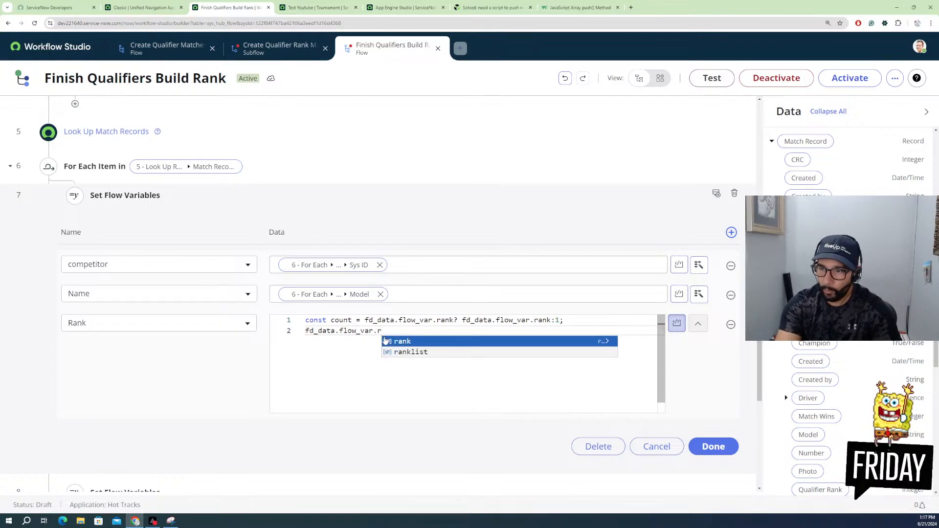
click(386, 341)
text(+)
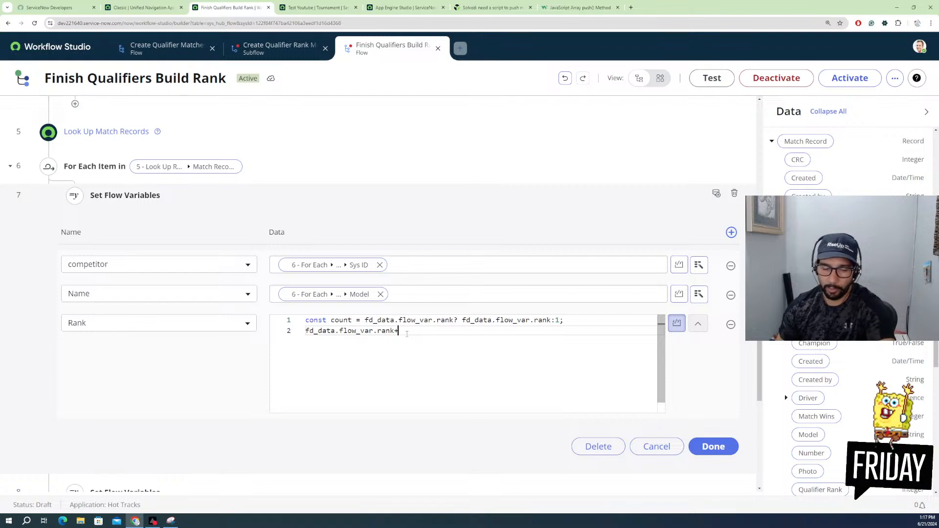
text(+1)
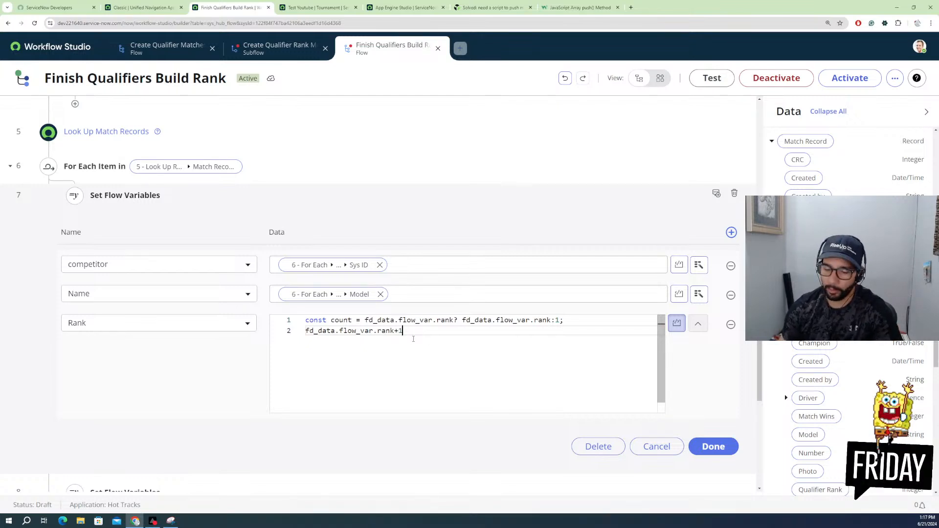
Step: Add a third line reading return count to the Rank script
key(Return)
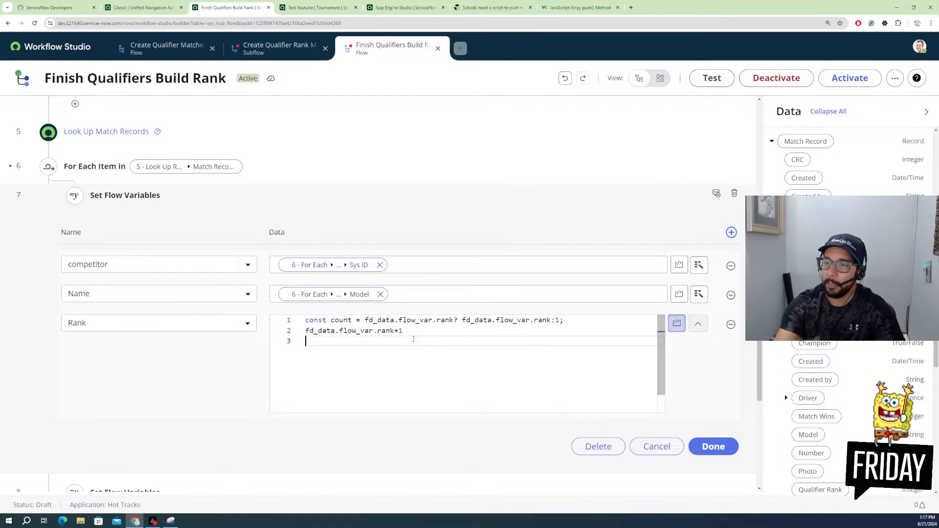
text(retunr)
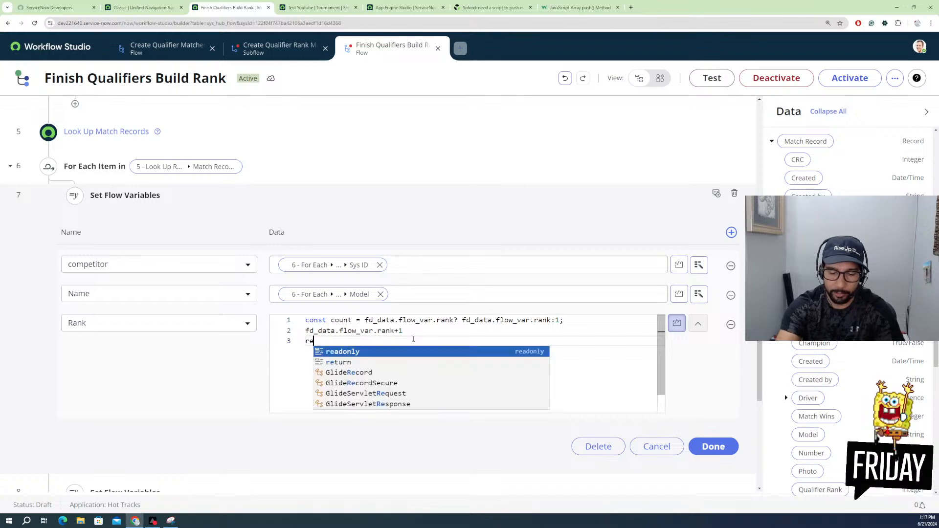
key(BackSpace)
key(BackSpace)
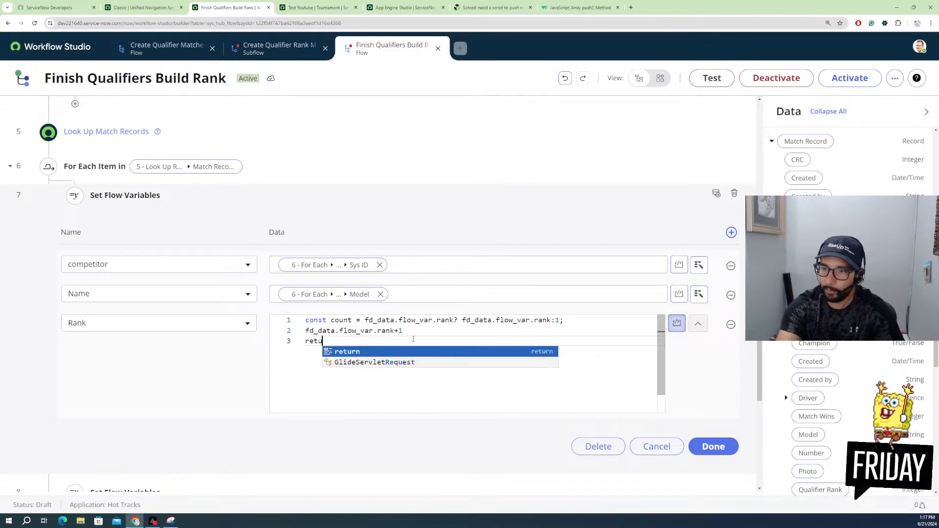
text(rn count)
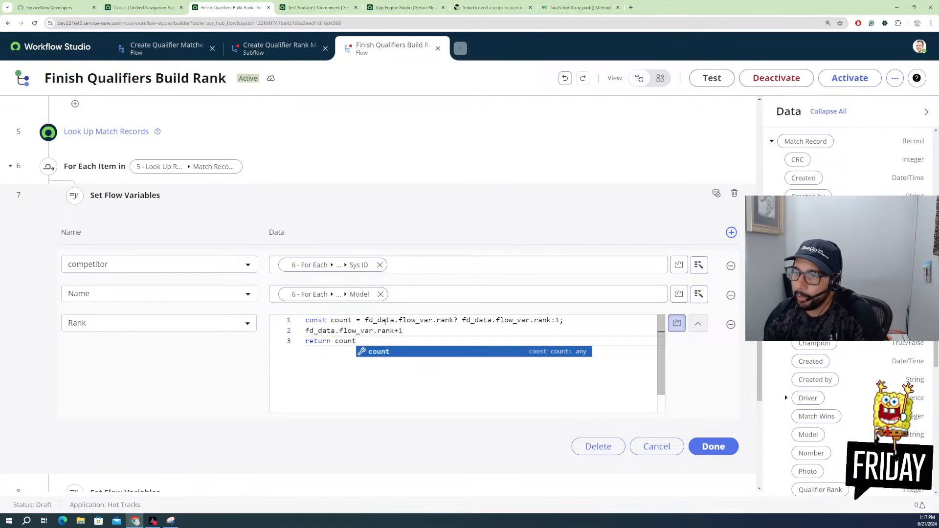
Step: Replace fd_data.flow_var.rank with count in the Rank script's second line so it reads count+1
drag(455, 321, 365, 320)
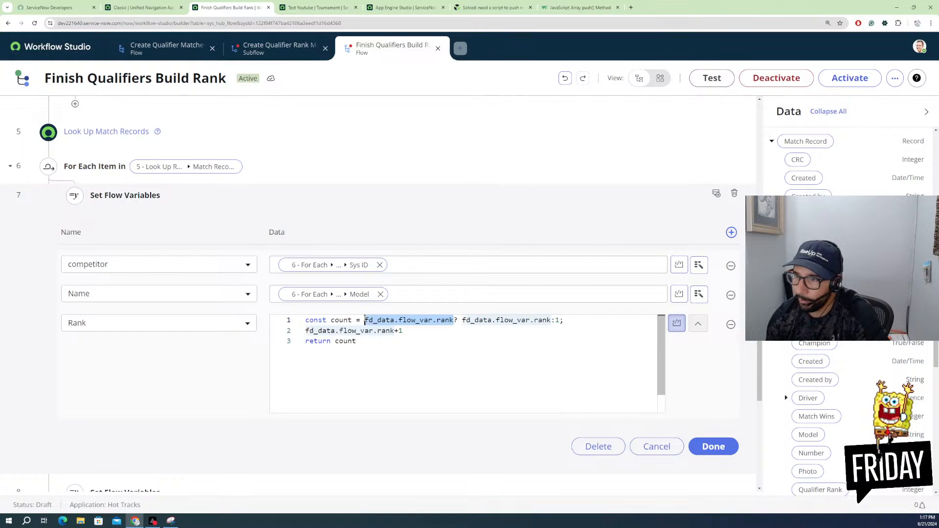
click(547, 321)
drag(551, 320, 463, 320)
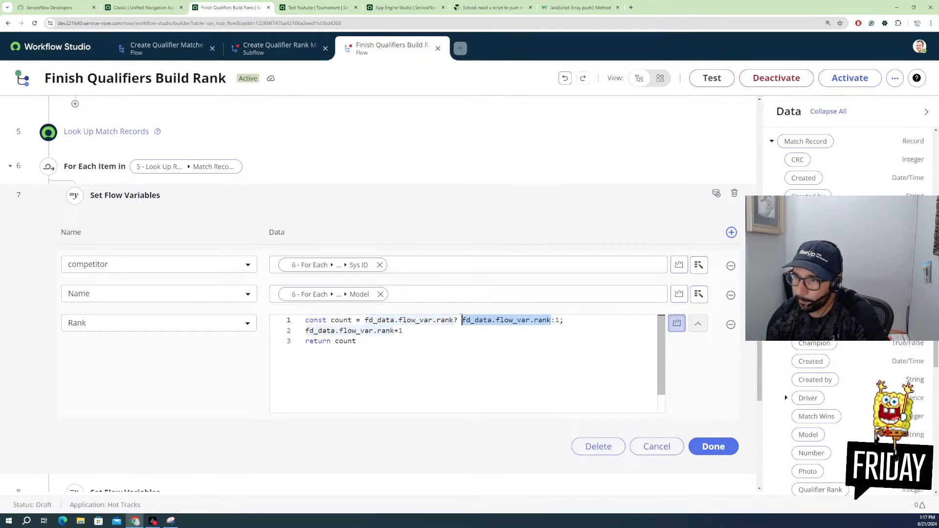
double_click(558, 320)
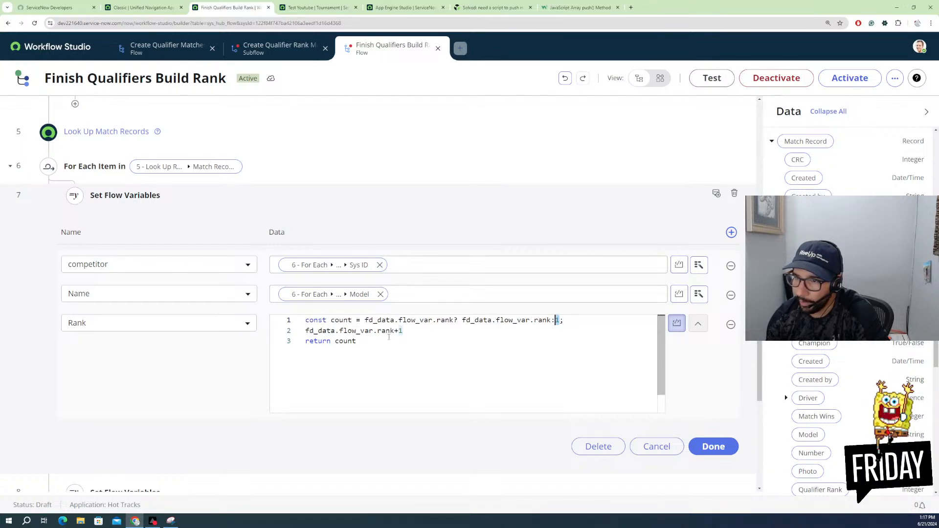
click(395, 331)
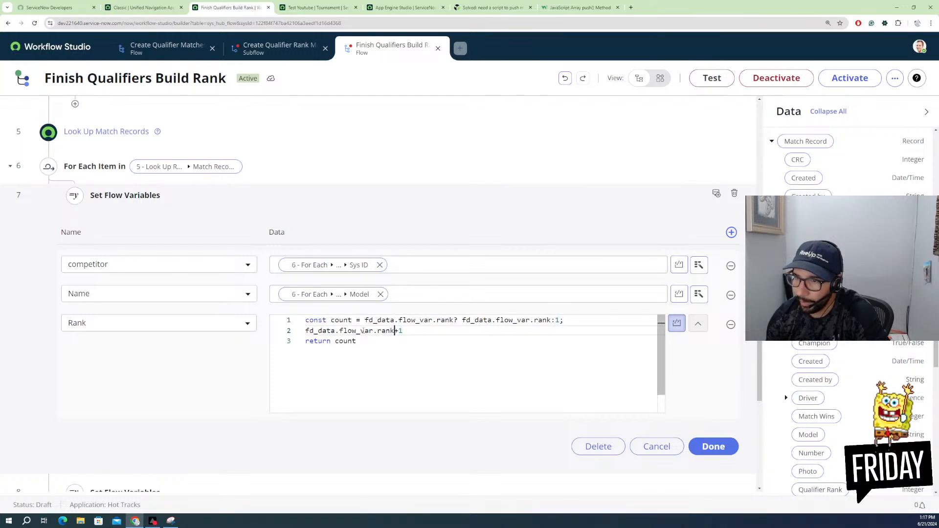
drag(395, 331, 306, 332)
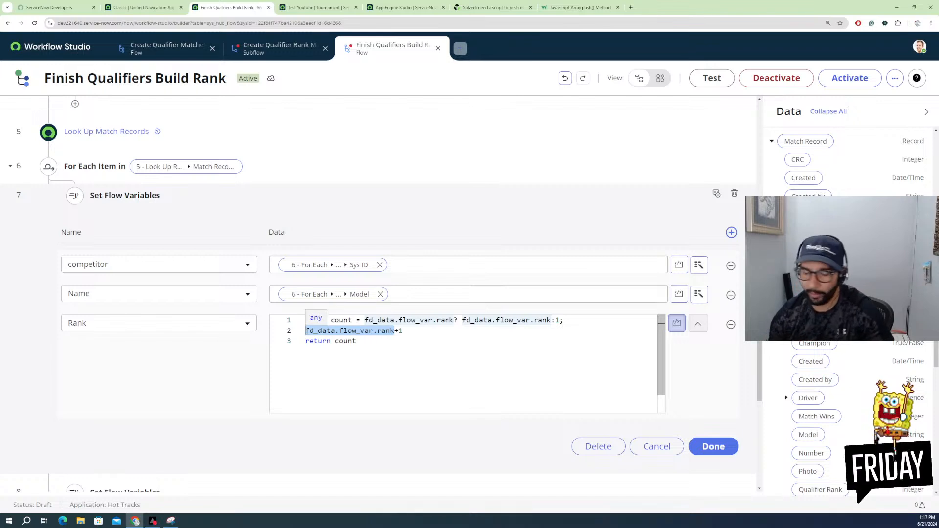
text(count)
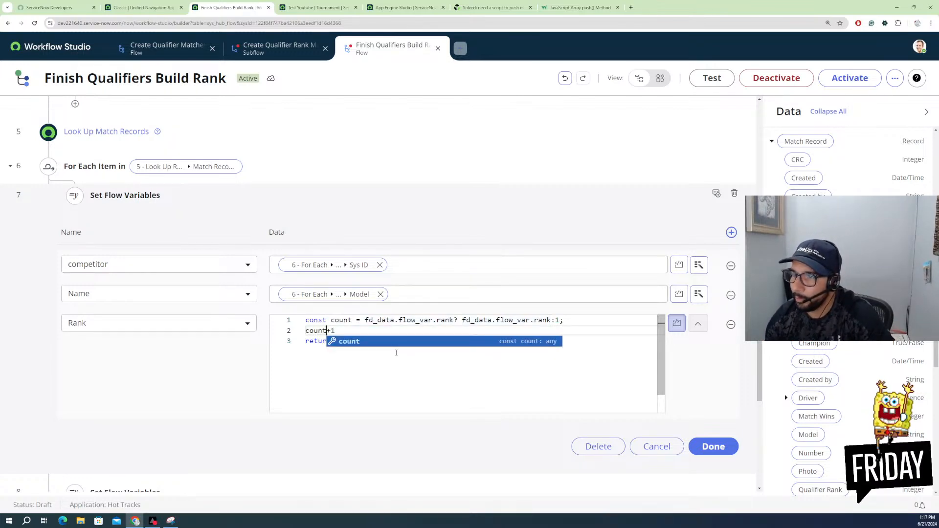
click(345, 331)
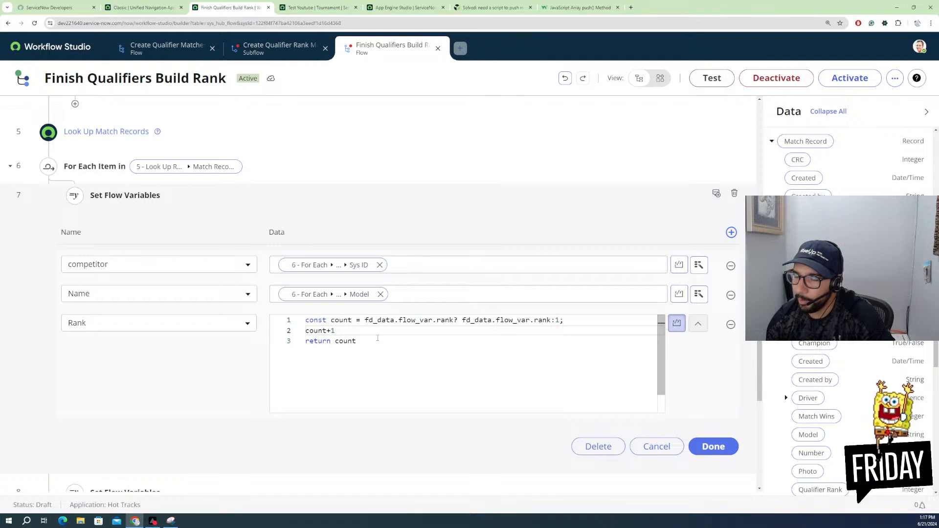
Step: Turn the Rank script's second line into the declaration const newCount = count+1
click(307, 331)
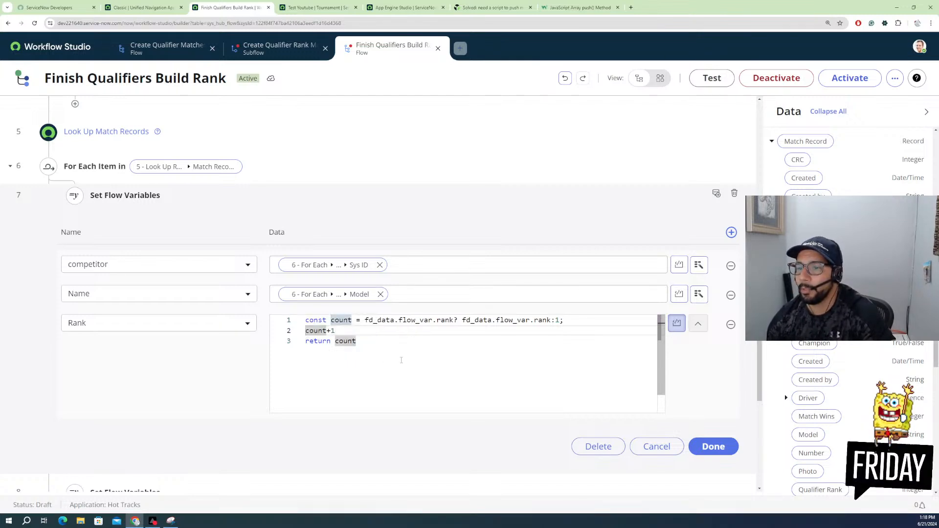
click(326, 320)
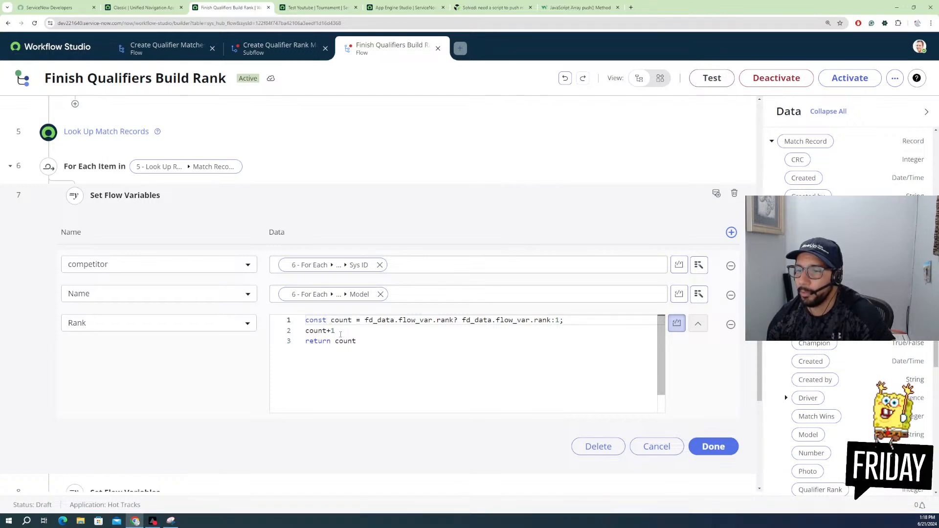
click(307, 332)
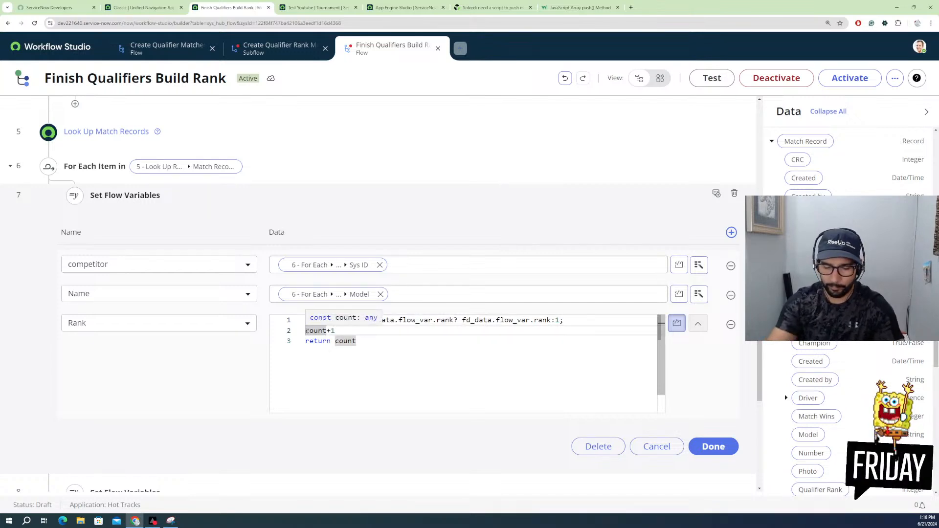
text(const )
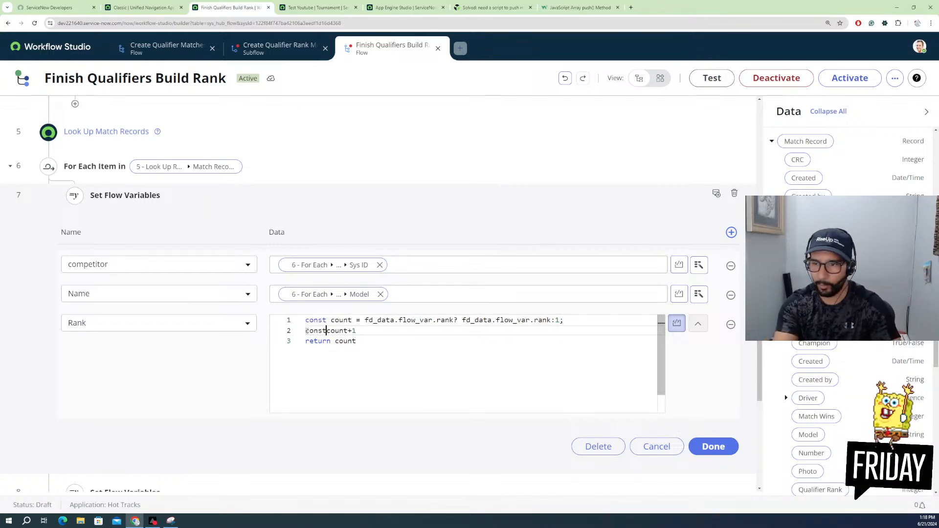
text(new)
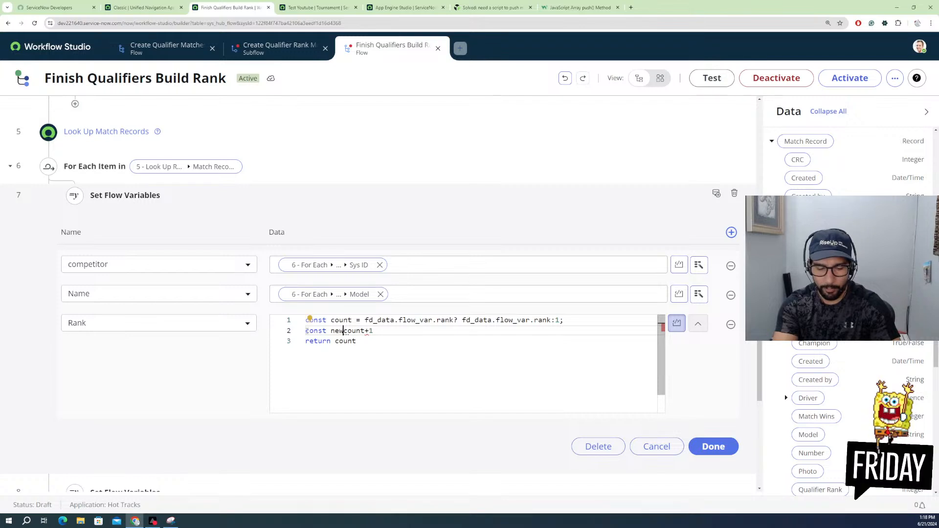
text(Cou)
text(=)
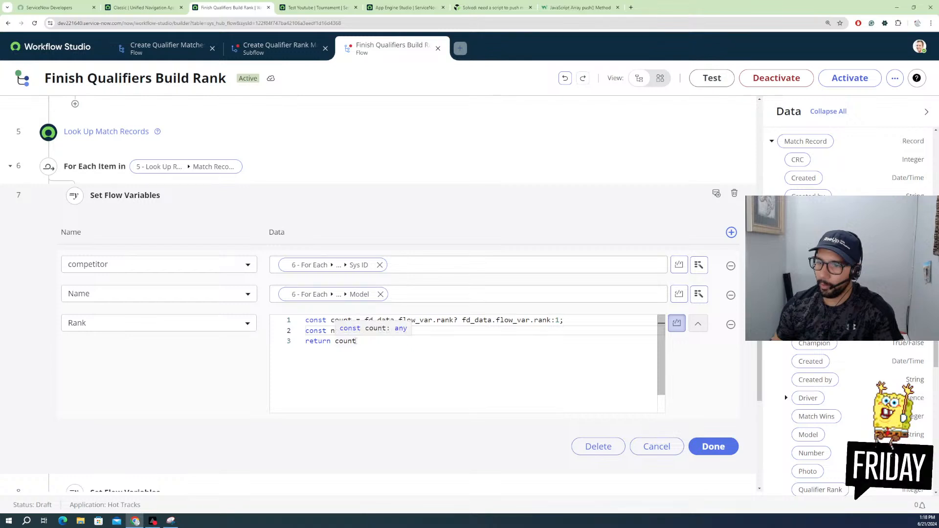
Step: Replace count with newCount in the return line of the Rank script
drag(331, 332, 367, 336)
key(ctrl+c)
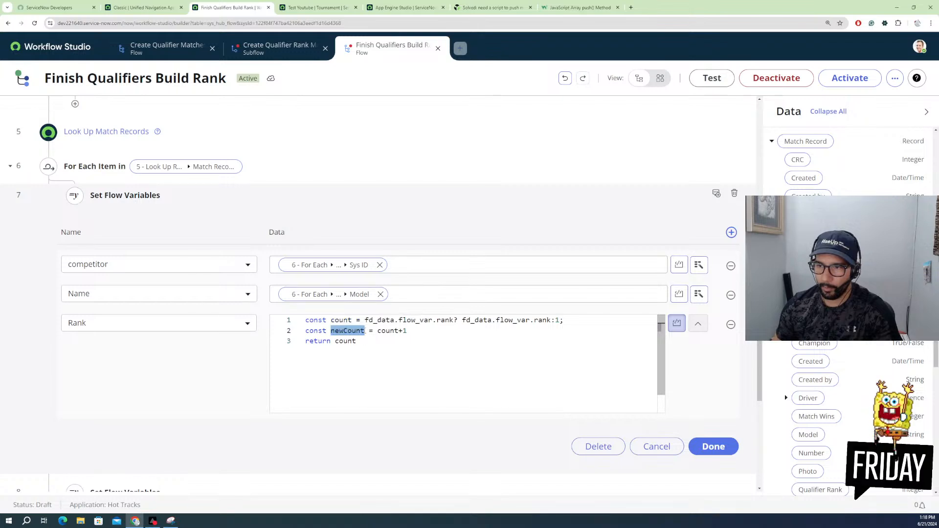
double_click(342, 341)
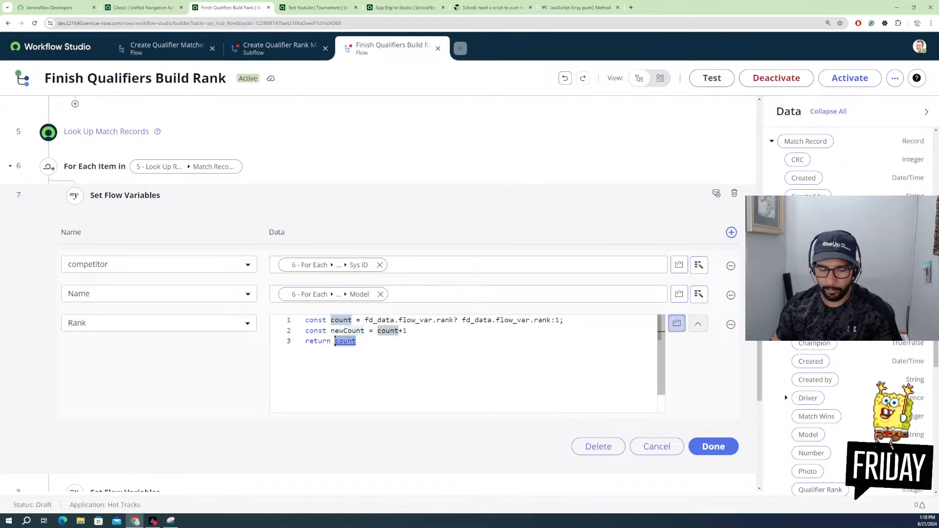
key(ctrl+v)
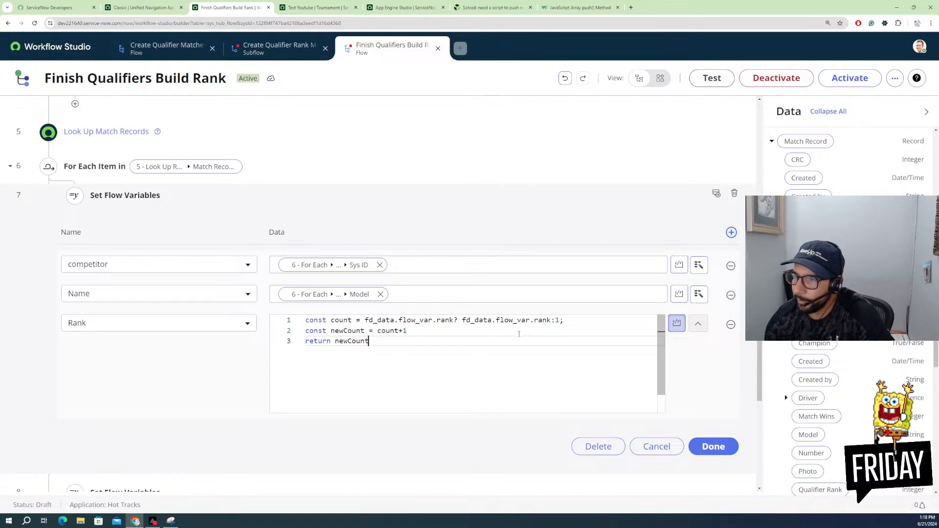
click(553, 321)
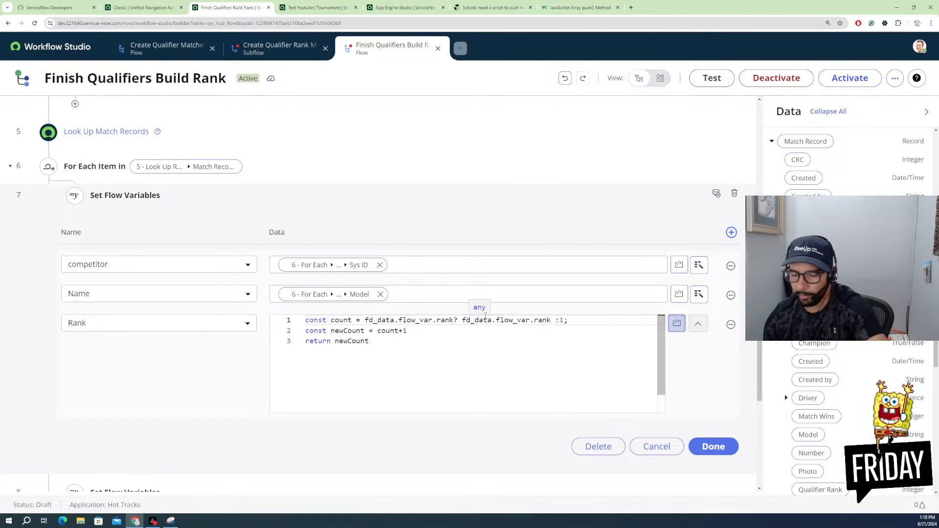
key(BackSpace)
click(455, 320)
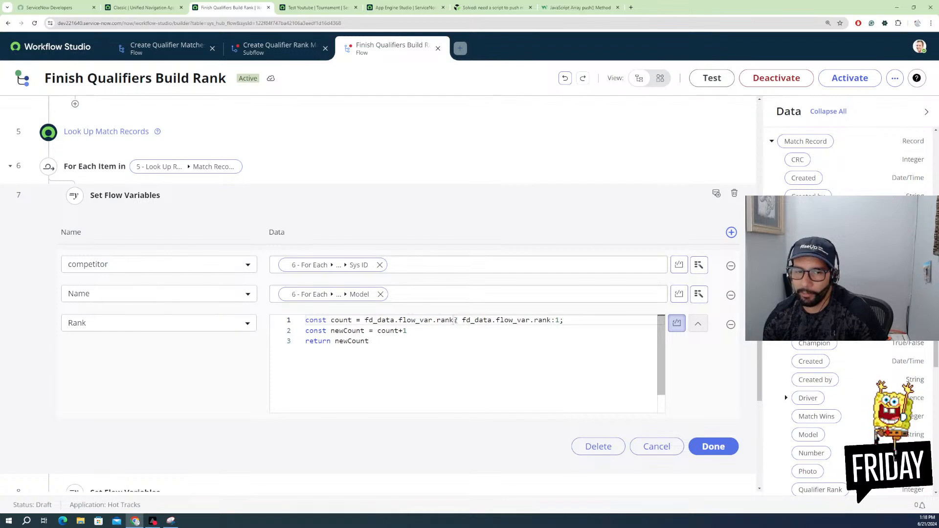
click(460, 321)
key(Delete)
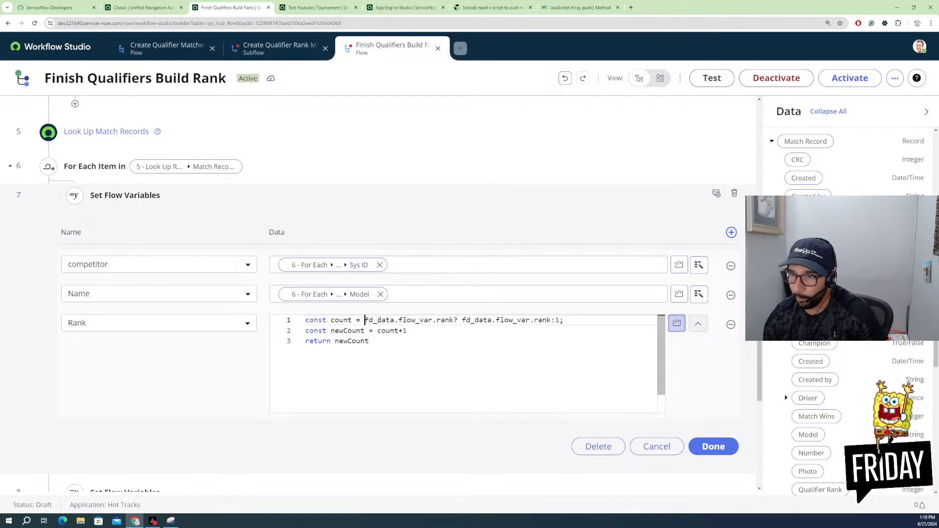
drag(365, 320, 548, 321)
click(458, 320)
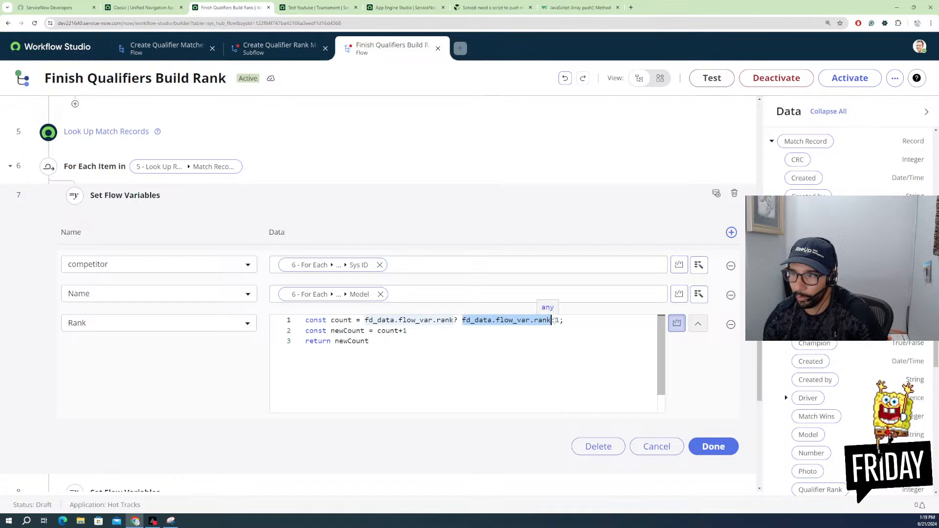
Step: Set the fallback value in the Rank script's count declaration to 0
double_click(558, 320)
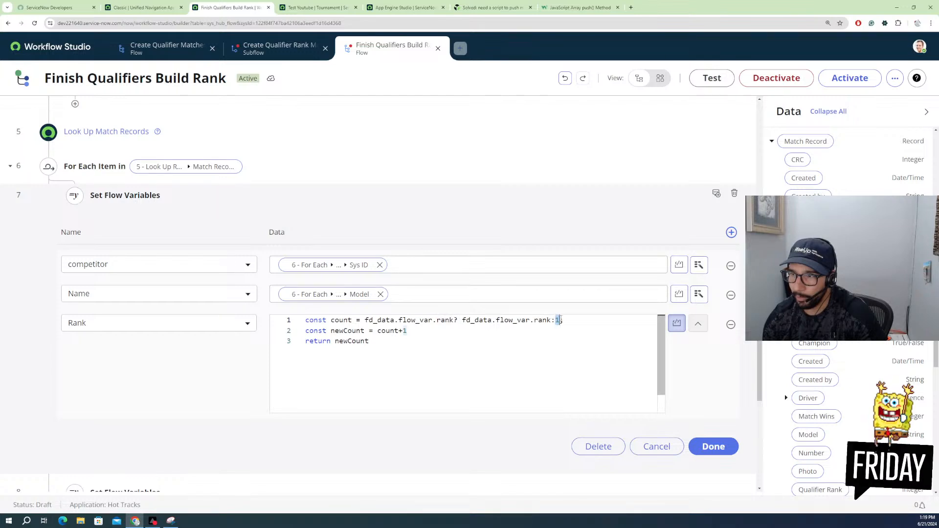
key(BackSpace)
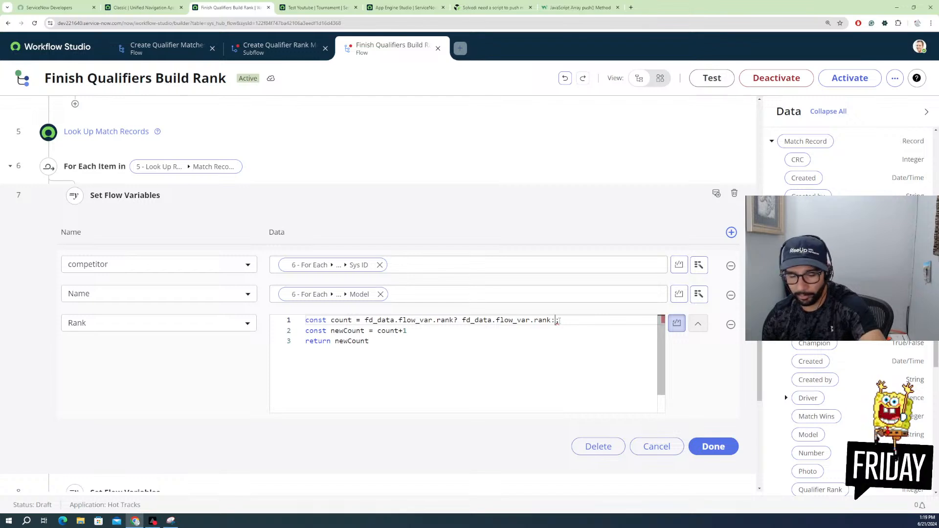
text(0)
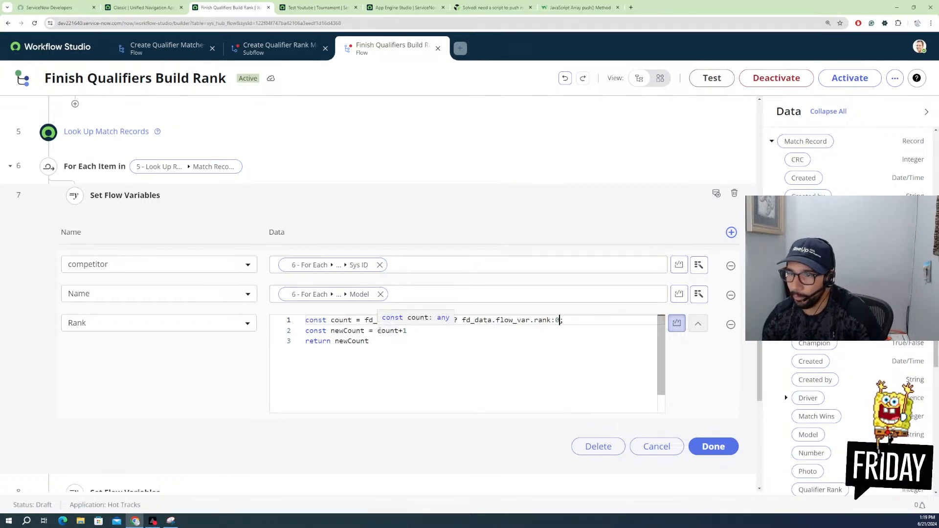
Step: End the Rank script's newCount line with a semicolon and save the Set Flow Variables action in step 7
drag(407, 330, 399, 331)
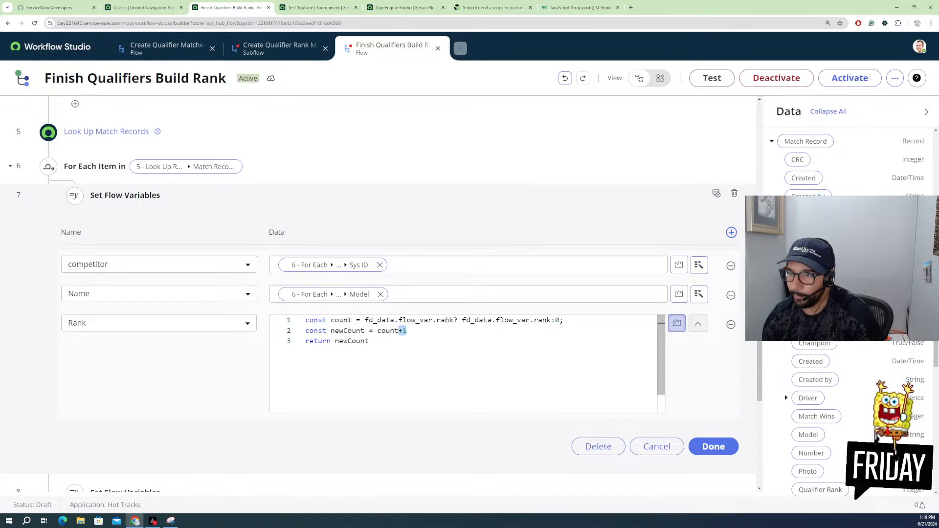
drag(454, 320, 377, 331)
click(381, 343)
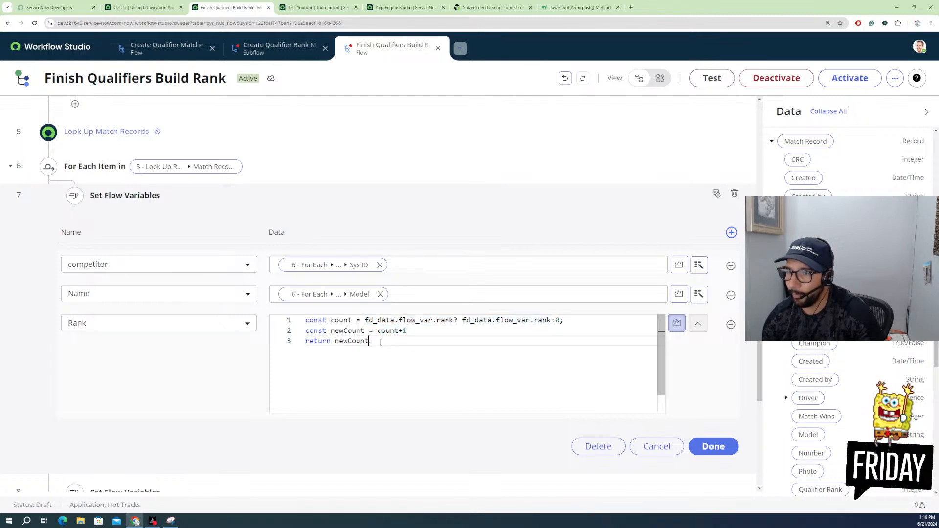
click(420, 331)
text(;)
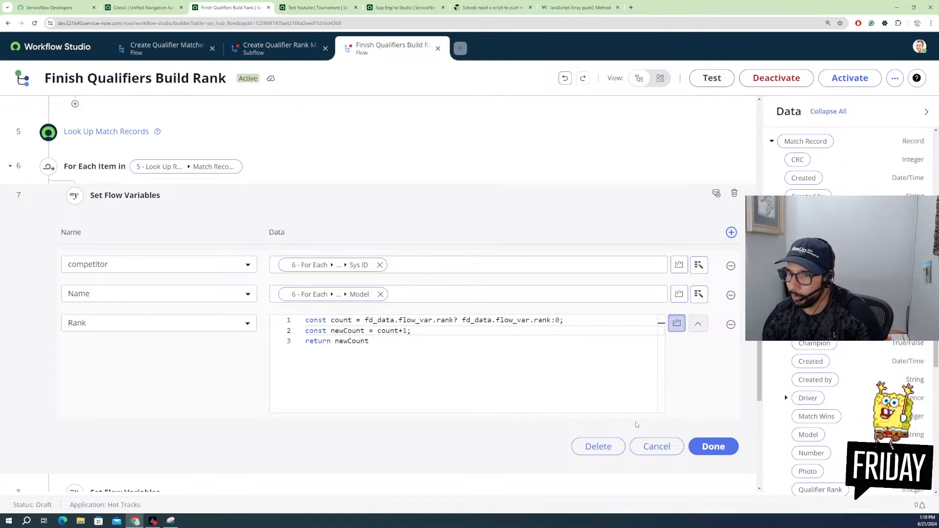
click(701, 449)
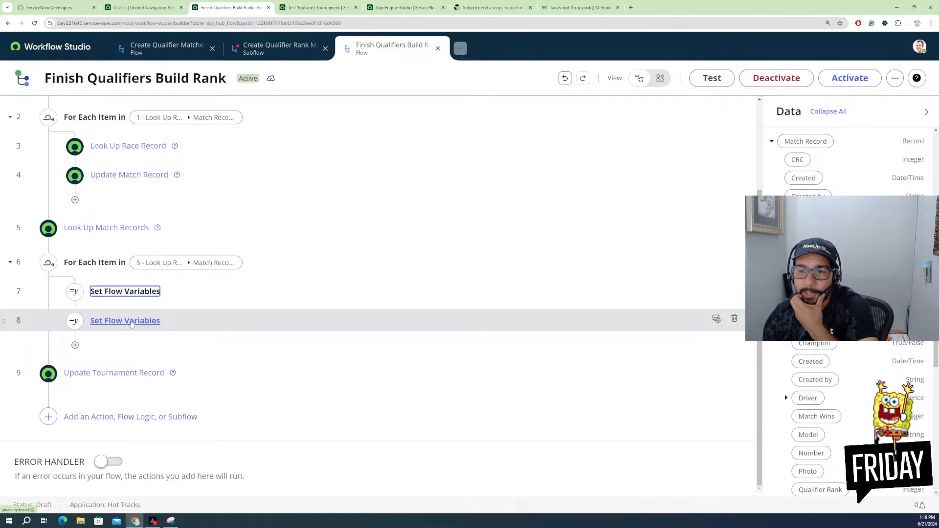
Step: Review the RankList script in step 8 and the variable assignments in step 7 of the For Each loop
click(132, 323)
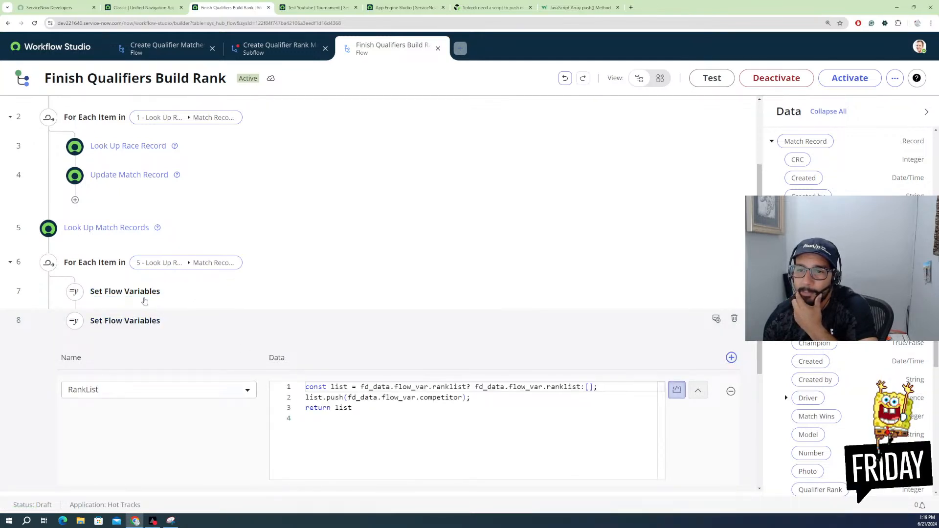
click(139, 292)
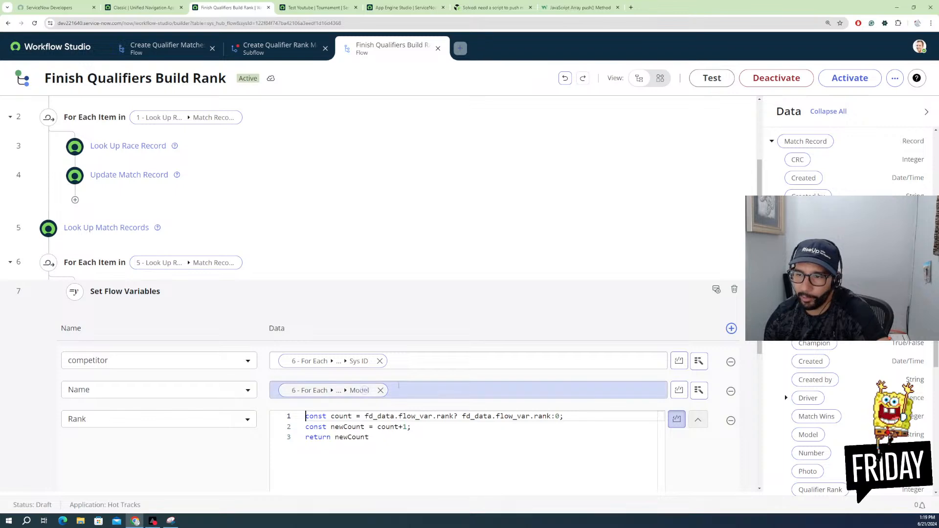
click(308, 418)
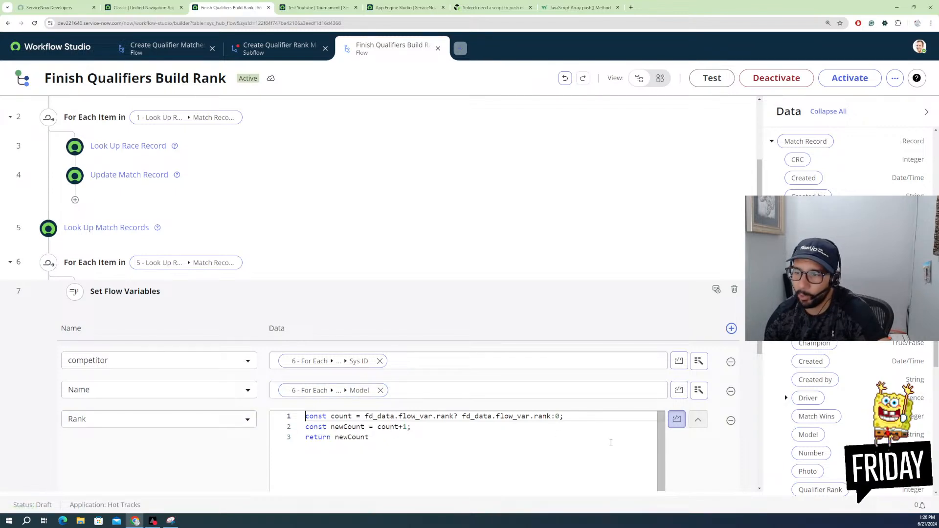
scroll(717, 382, down, 2)
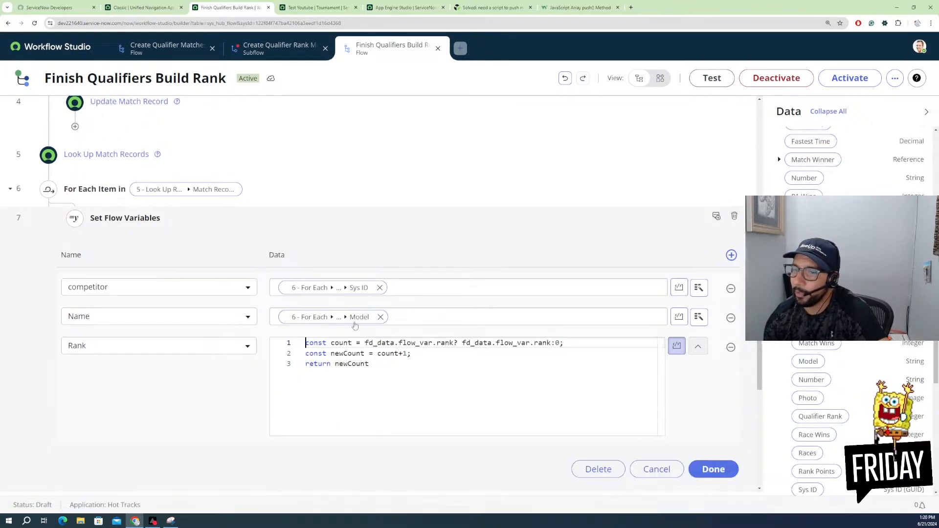
scroll(440, 387, down, 1)
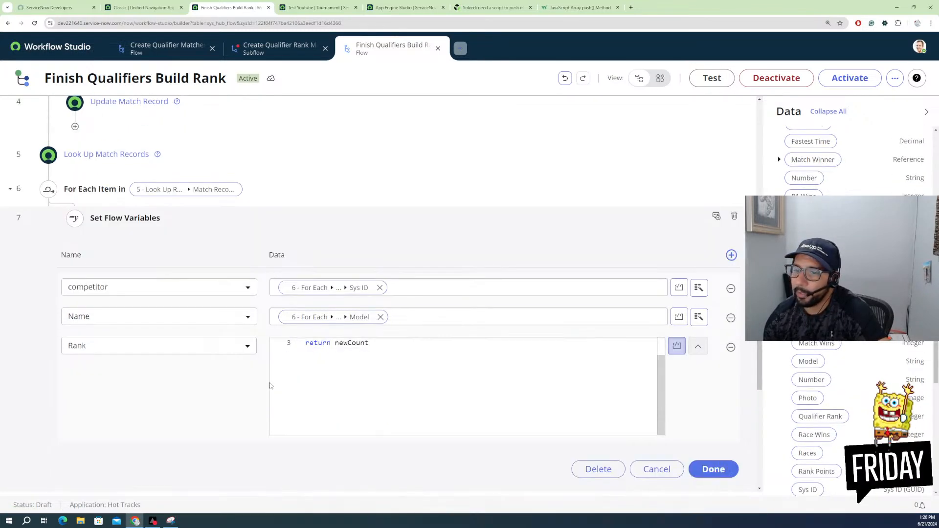
click(714, 469)
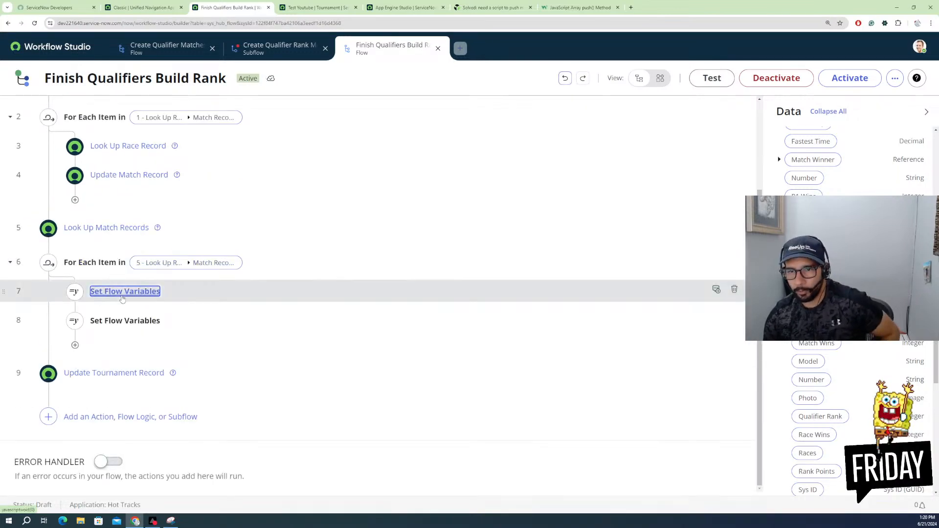
Step: Open step 8's Set Flow Variables action and insert an empty line below the RankList script's list declaration
click(126, 322)
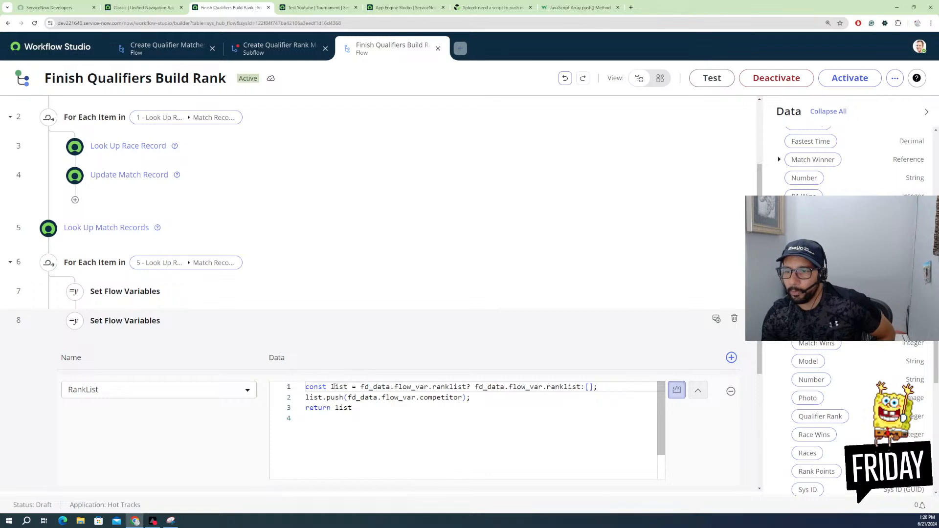
click(483, 397)
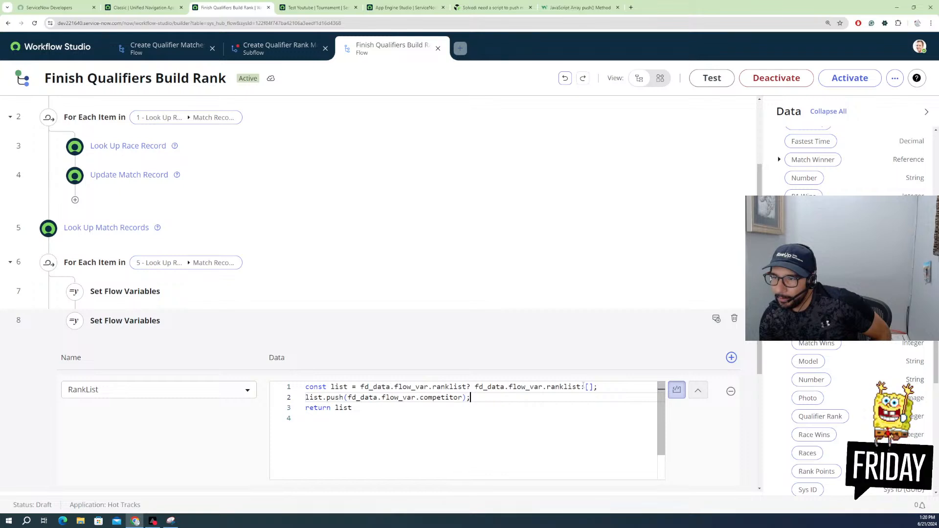
click(610, 387)
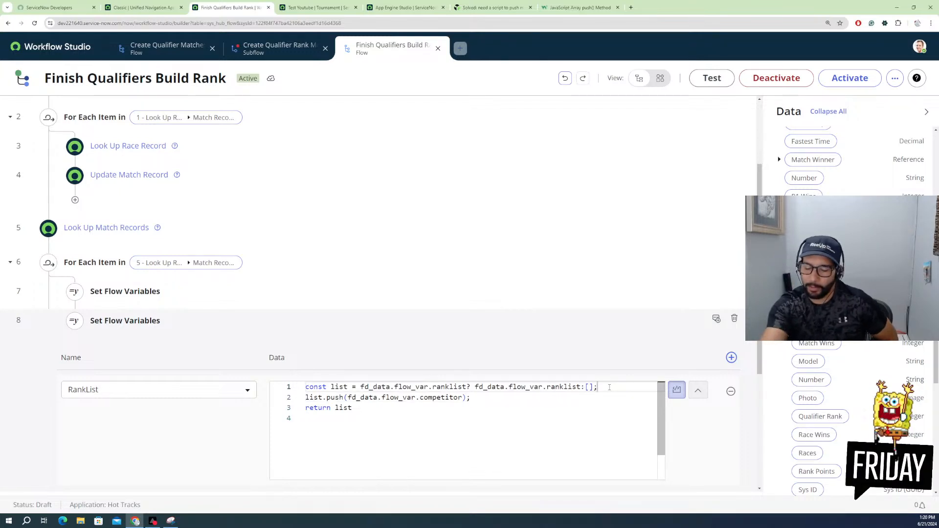
key(Return)
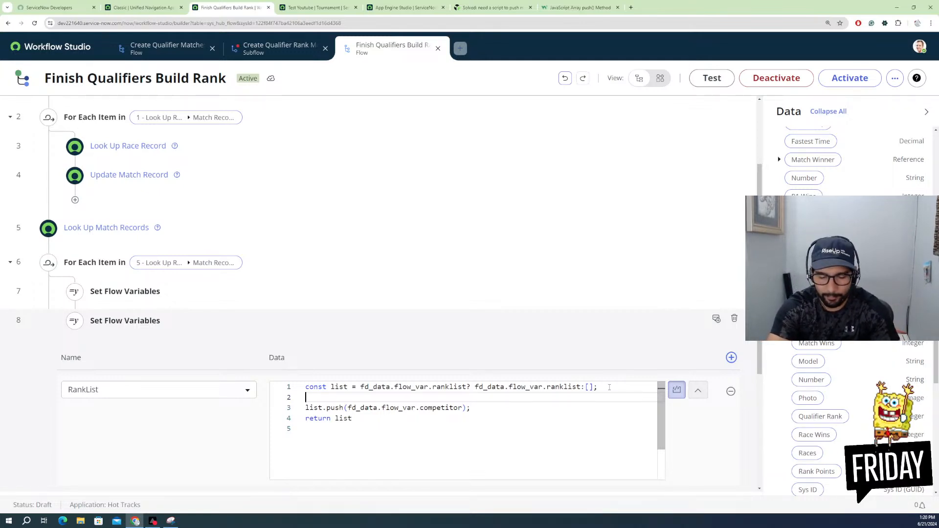
text(obj)
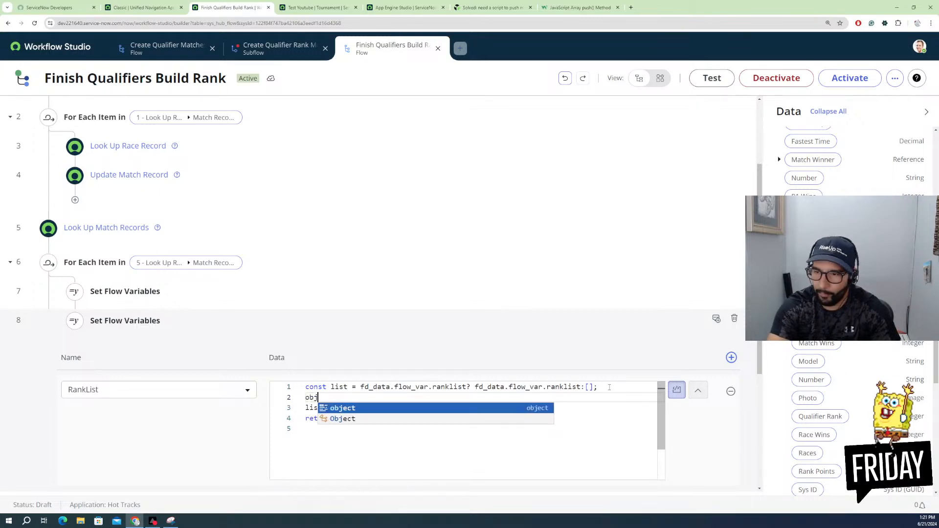
key(BackSpace)
key(BackSpace)
key(BackSpace)
Step: Declare const obj = { } across several lines on the empty line of the RankList script
text(con)
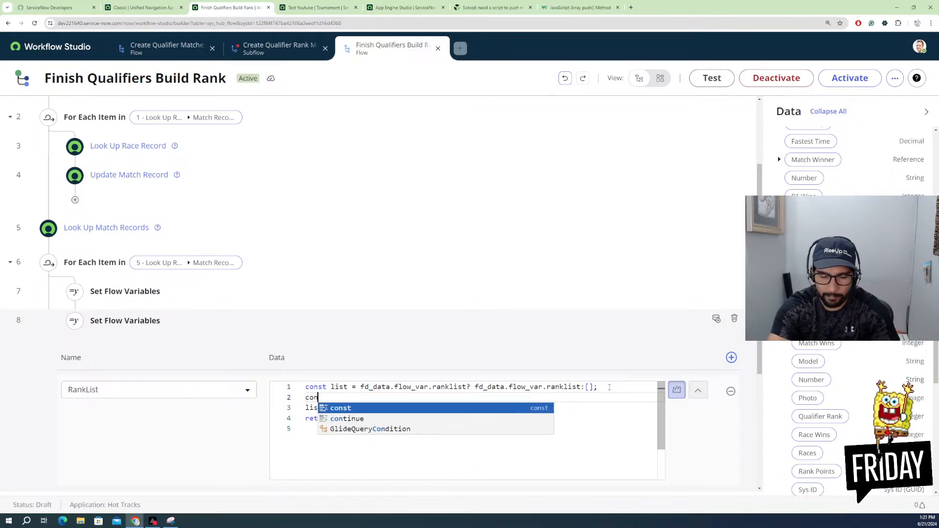
text(st ob)
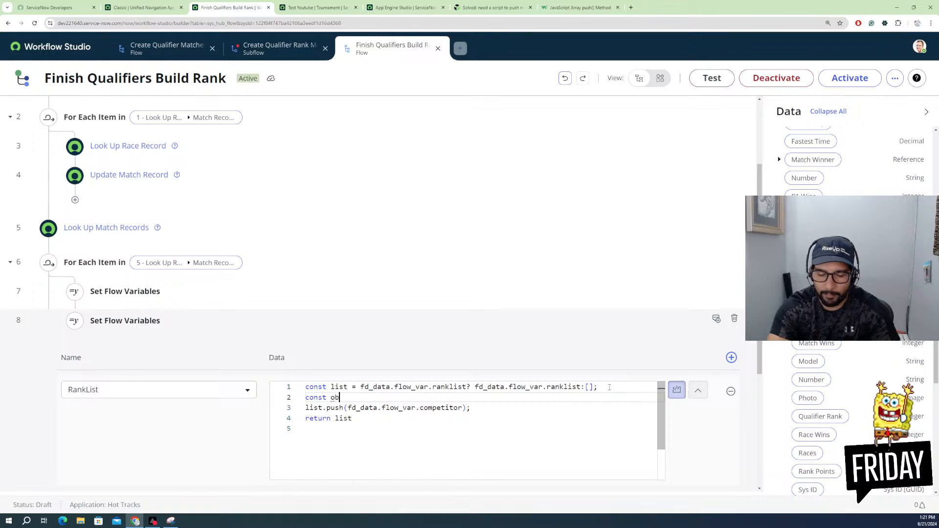
text(j = )
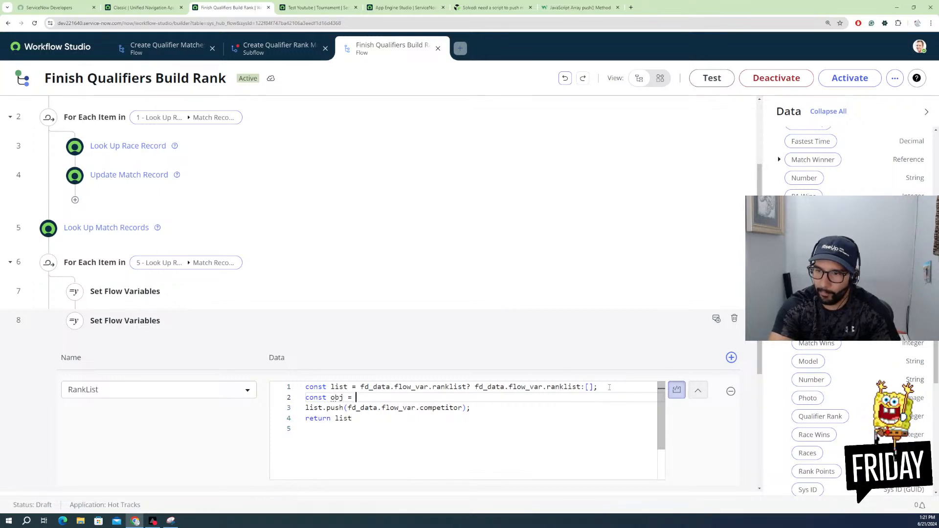
text({)
key(Return)
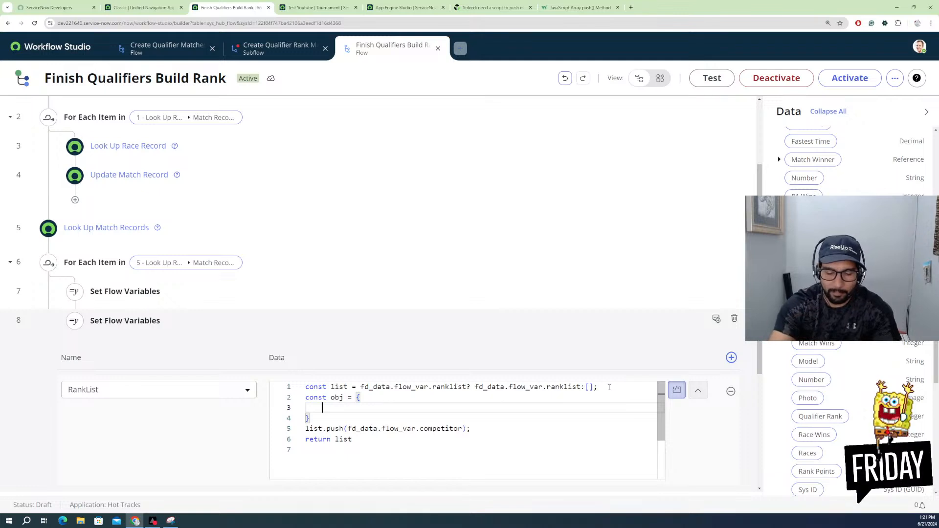
text(na)
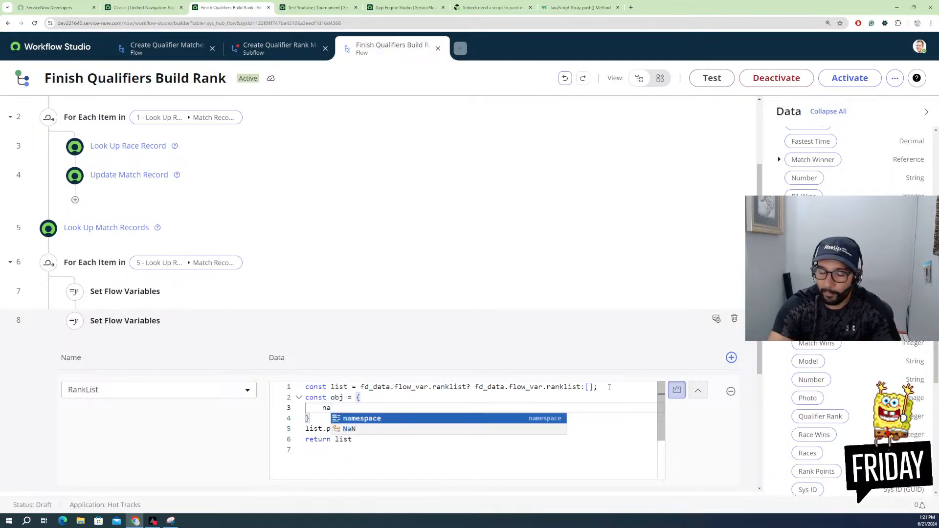
key(BackSpace)
key(BackSpace)
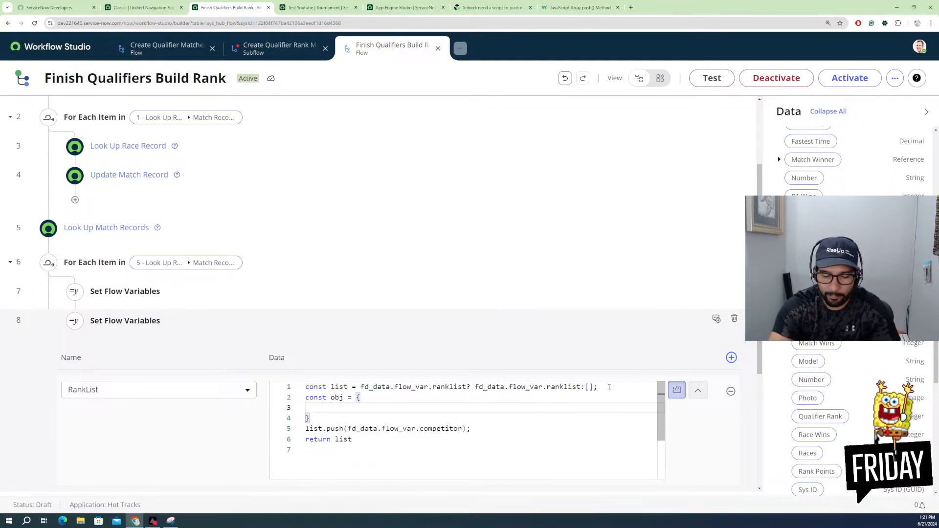
Step: Add the property sys_id: fd_data.flow_var.competitor inside the RankList script's obj declaration, reusing the expression from the list.push line
text(sy)
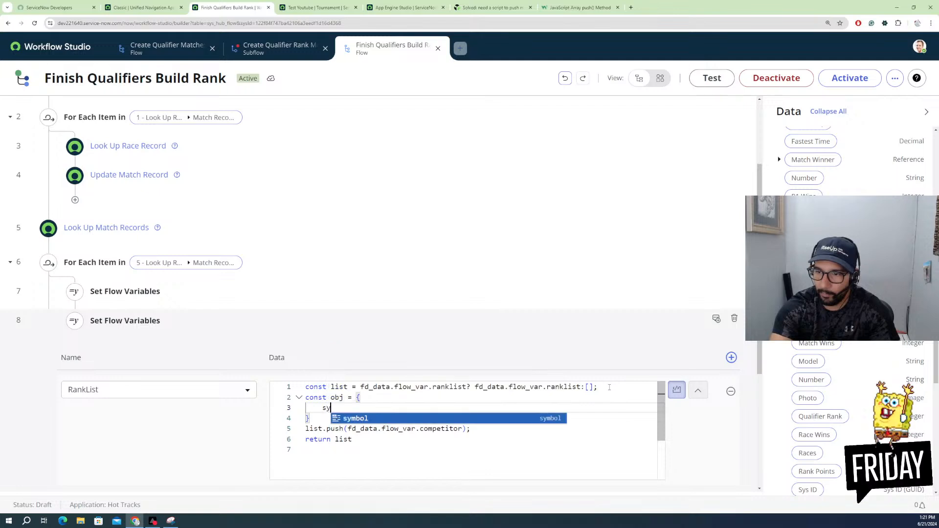
text(s_id)
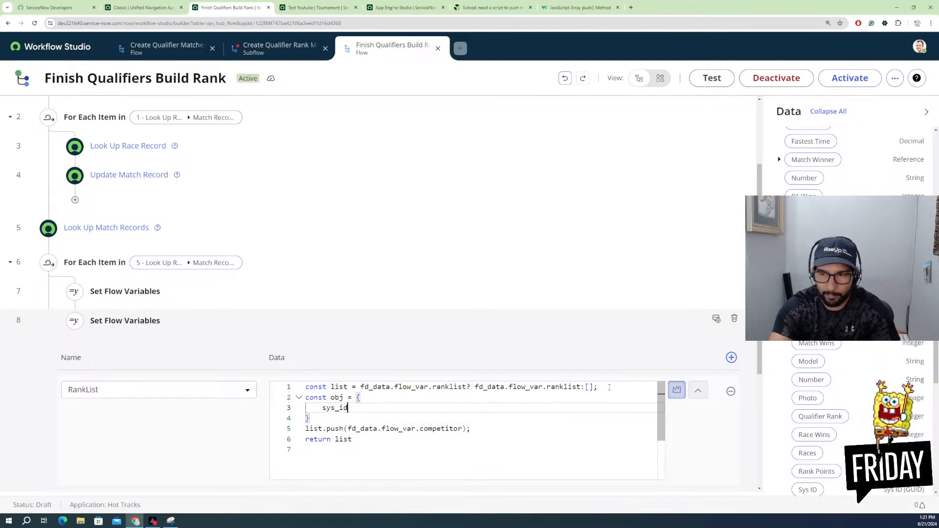
text(:)
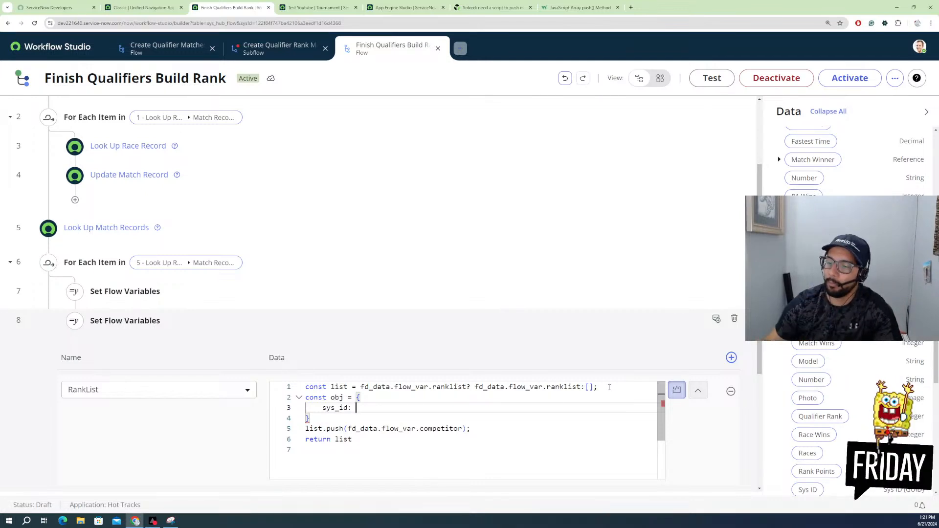
drag(464, 428, 348, 429)
key(ctrl+c)
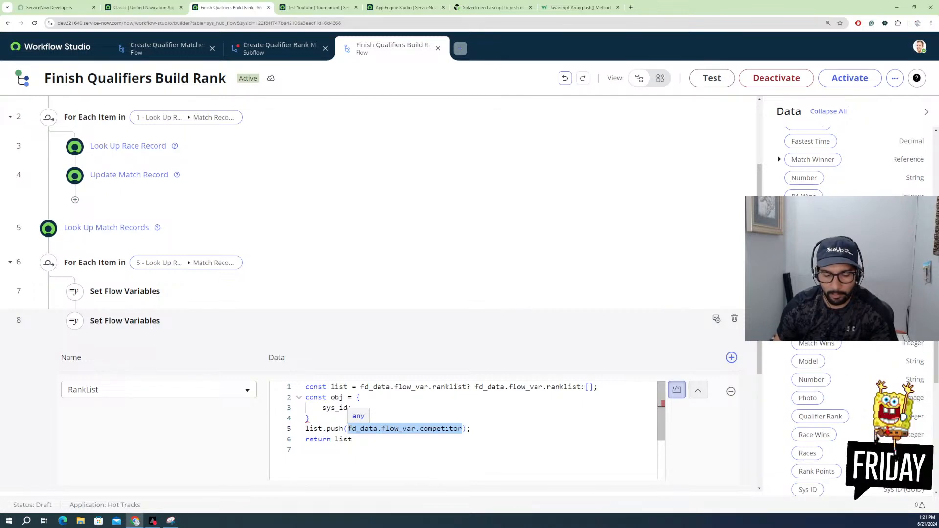
click(359, 408)
key(ctrl+v)
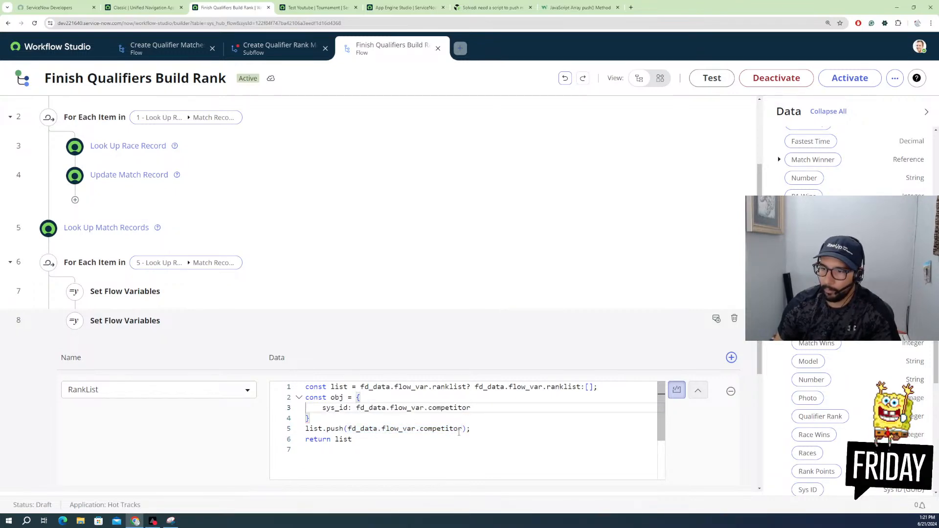
Step: Replace the argument of list.push in the RankList script with obj
click(462, 428)
drag(462, 429, 348, 429)
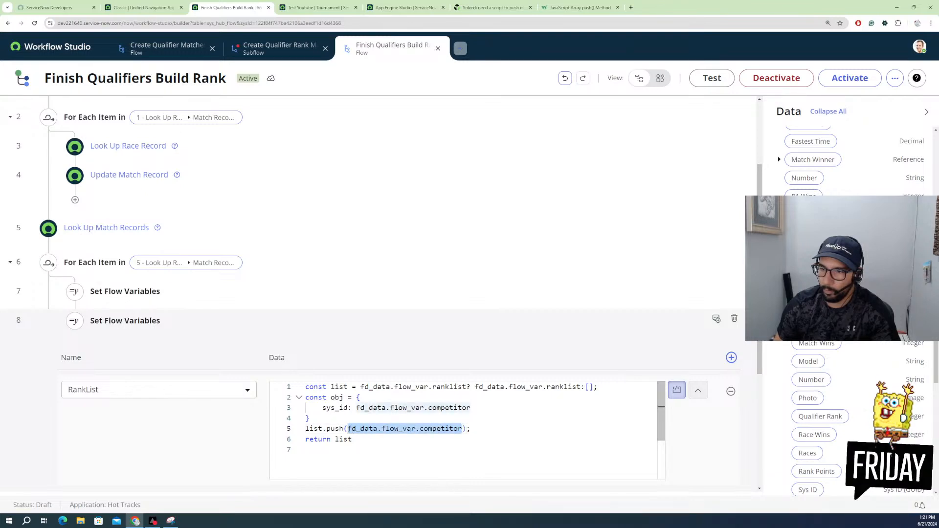
text(o)
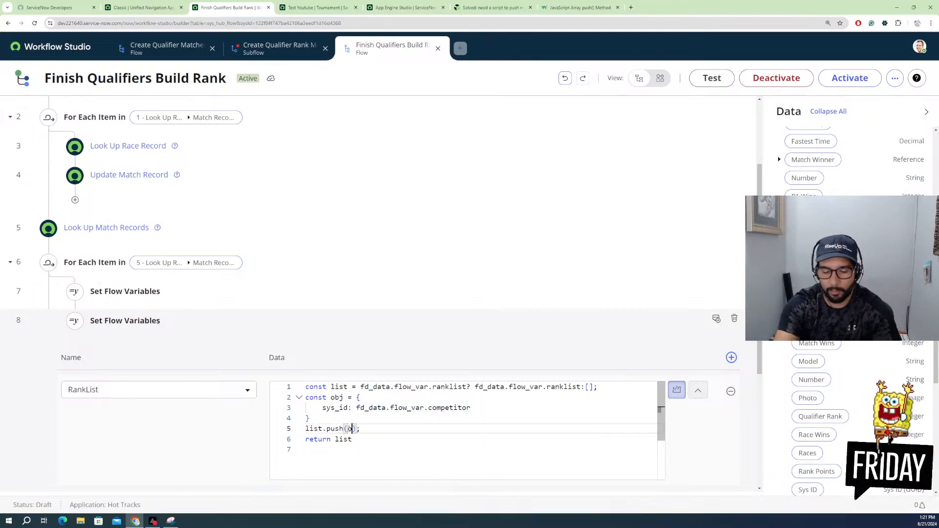
text(bj)
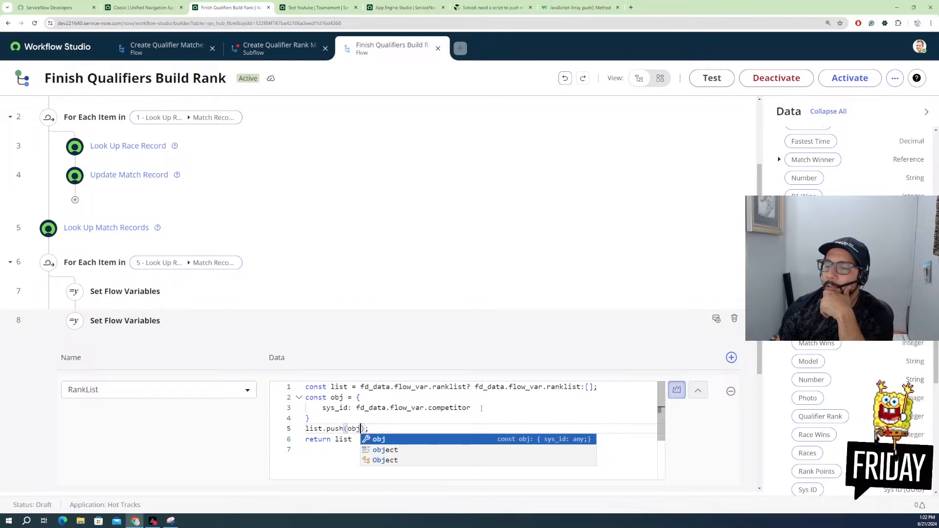
Step: End obj's sys_id line with a comma and add the property name: fd_data.flow_var.name on a new line below it
click(482, 409)
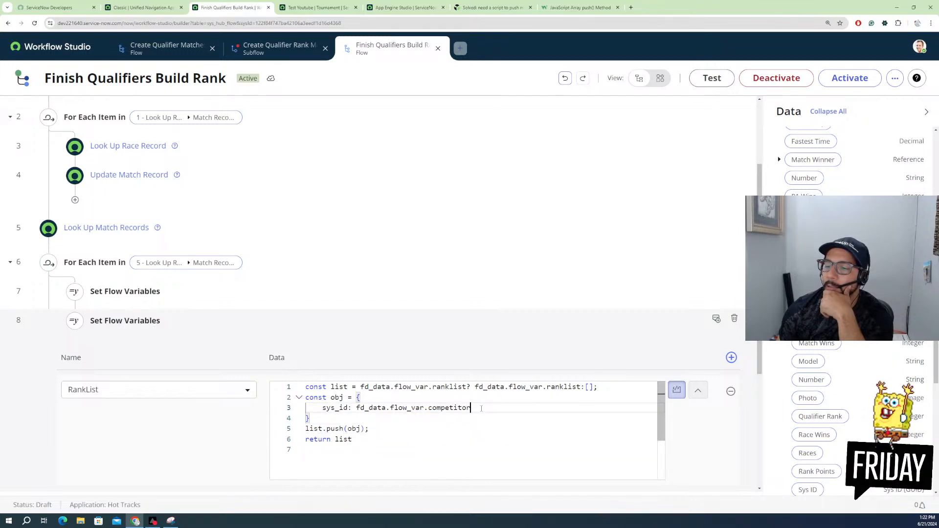
text(,)
key(Return)
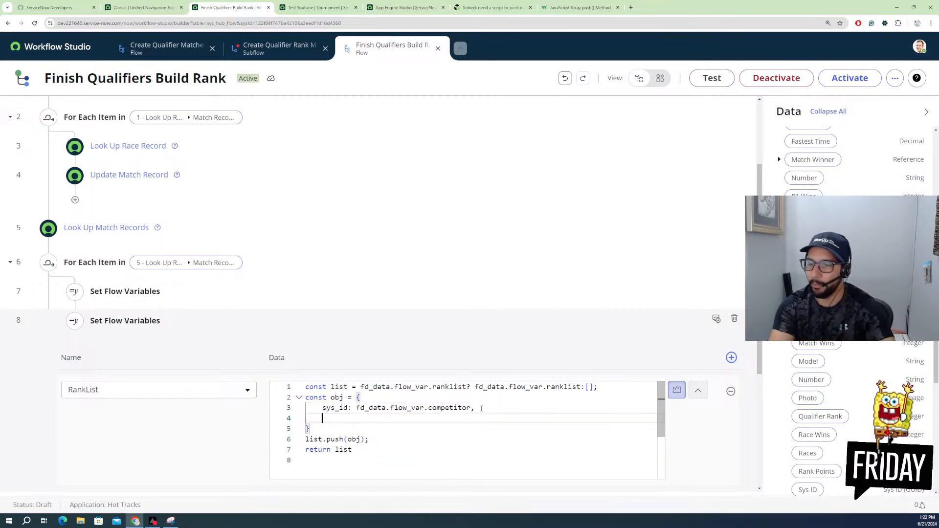
text(nam)
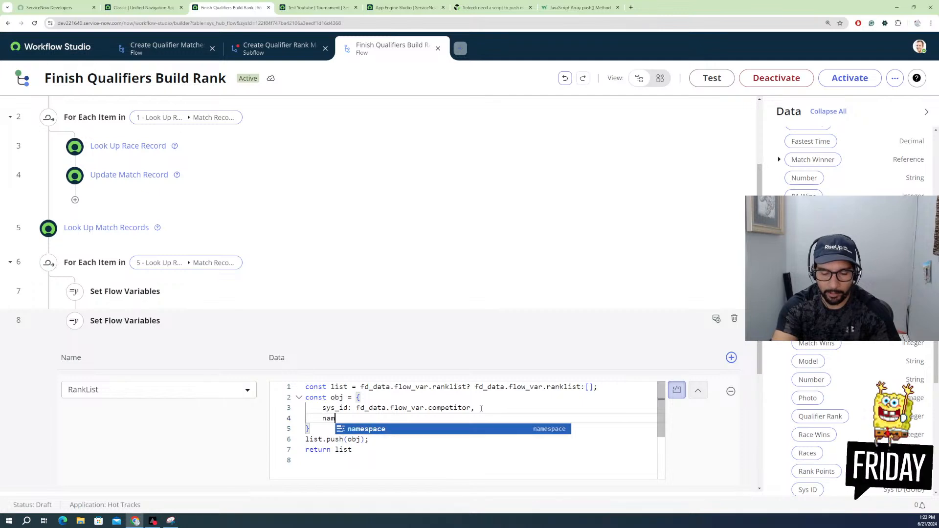
text(e:)
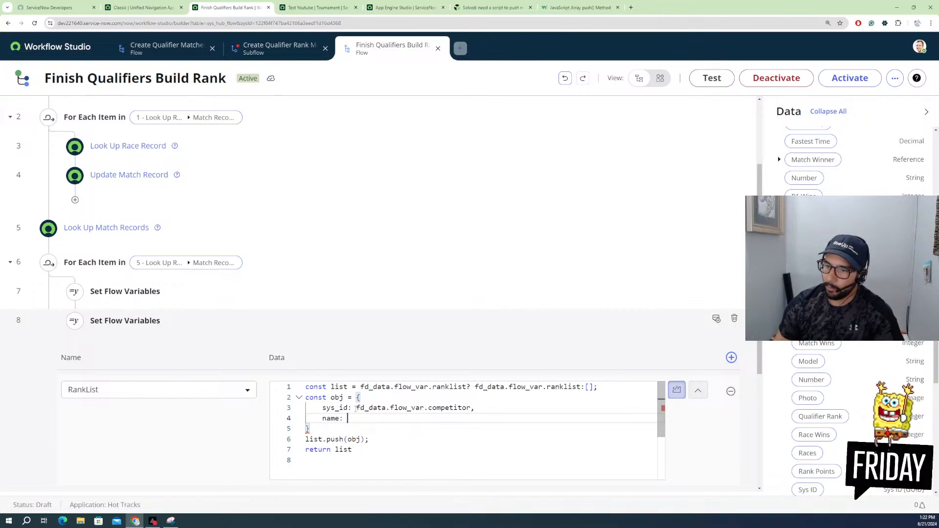
drag(356, 407, 429, 407)
key(ctrl+c)
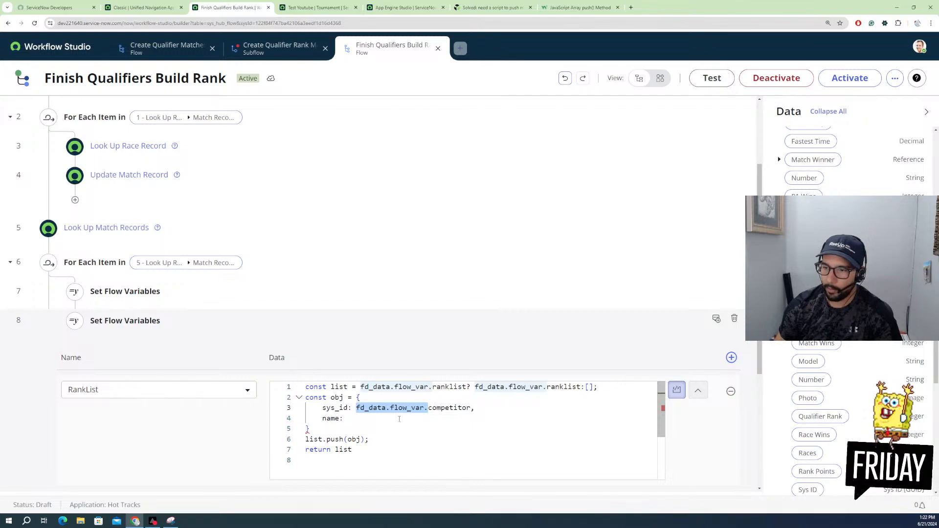
click(393, 422)
key(ctrl+v)
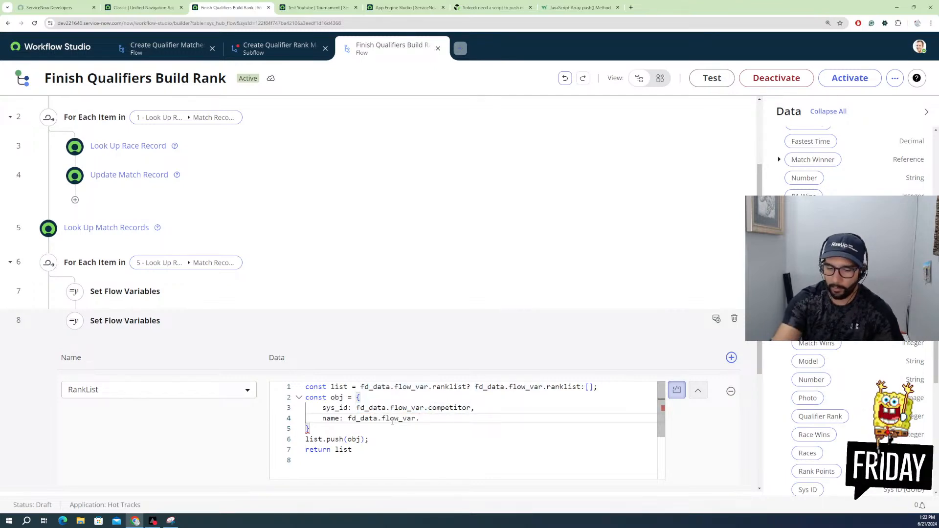
text(.)
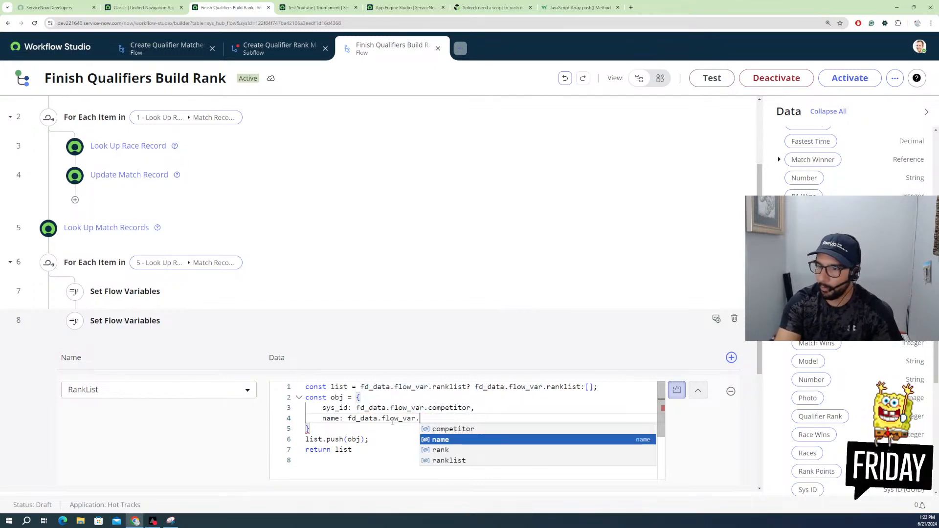
key(Return)
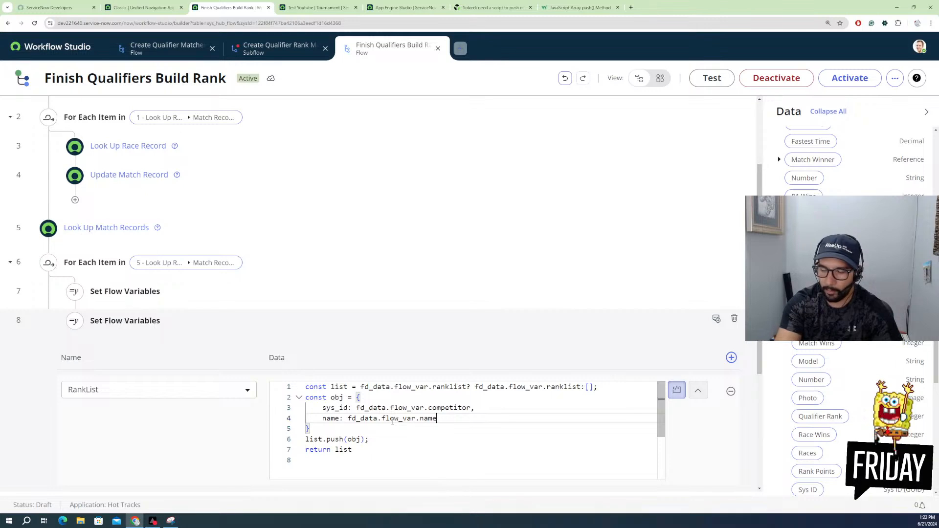
Step: Add the property rank: fd_data.flow_var.rank after name in the RankList script's obj and save the Set Flow Variables action
text(,)
key(Return)
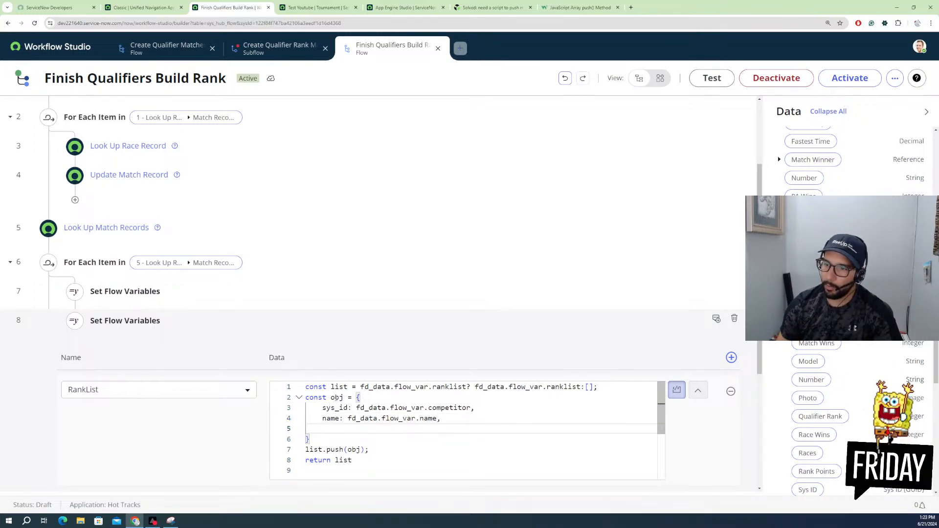
text(r)
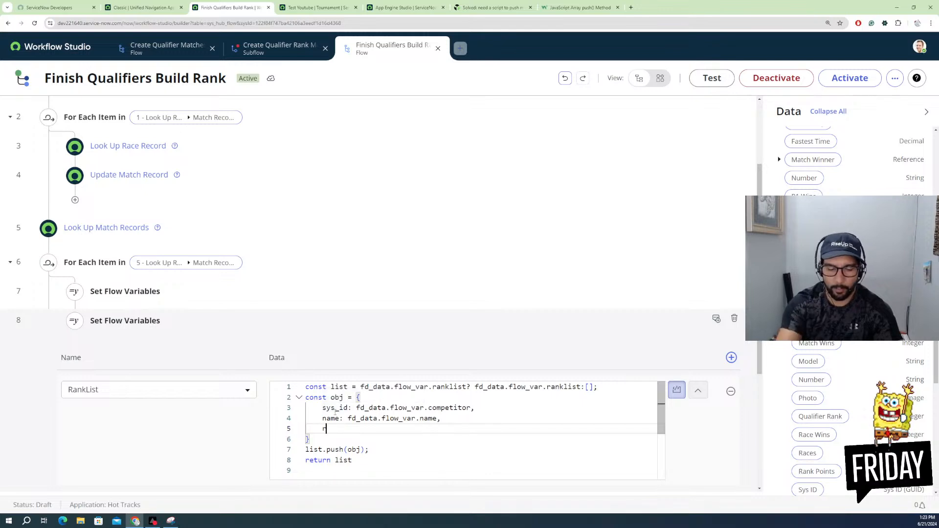
text(ank)
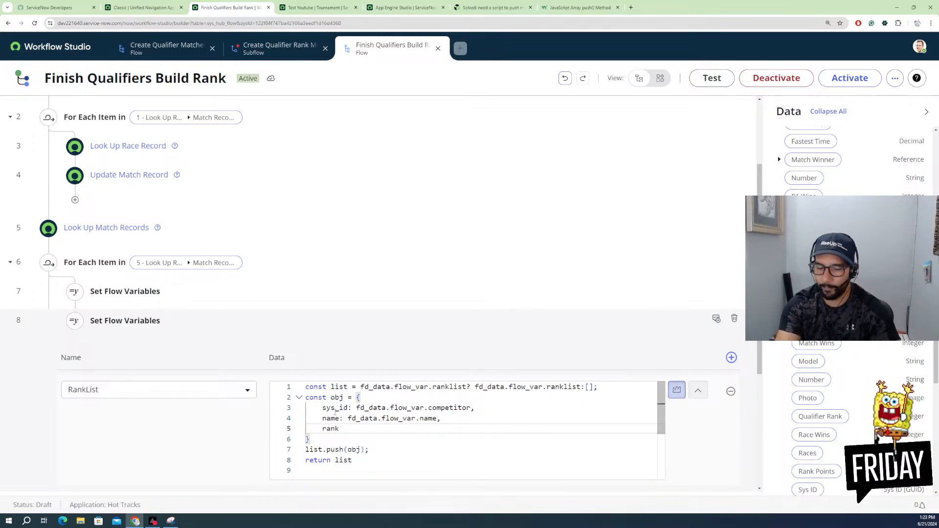
text(: )
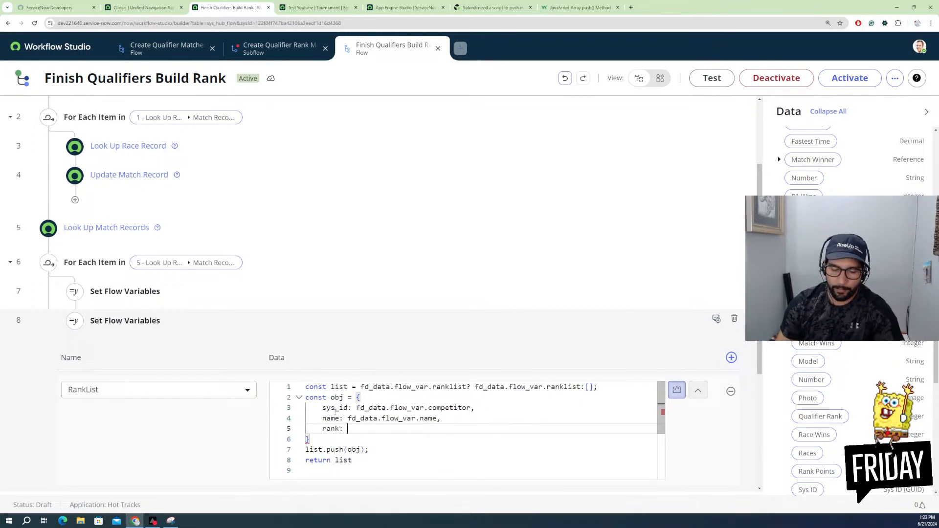
text(fd)
key(Return)
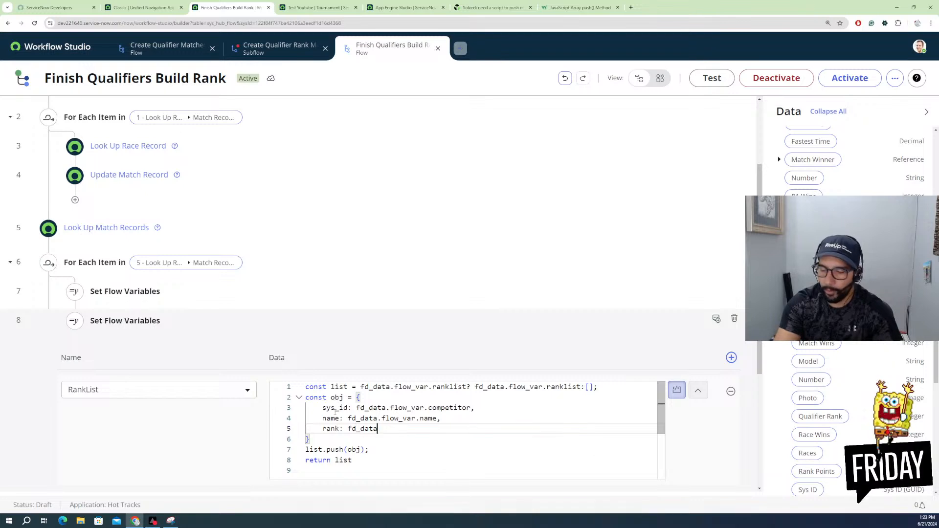
text(.fl)
key(Return)
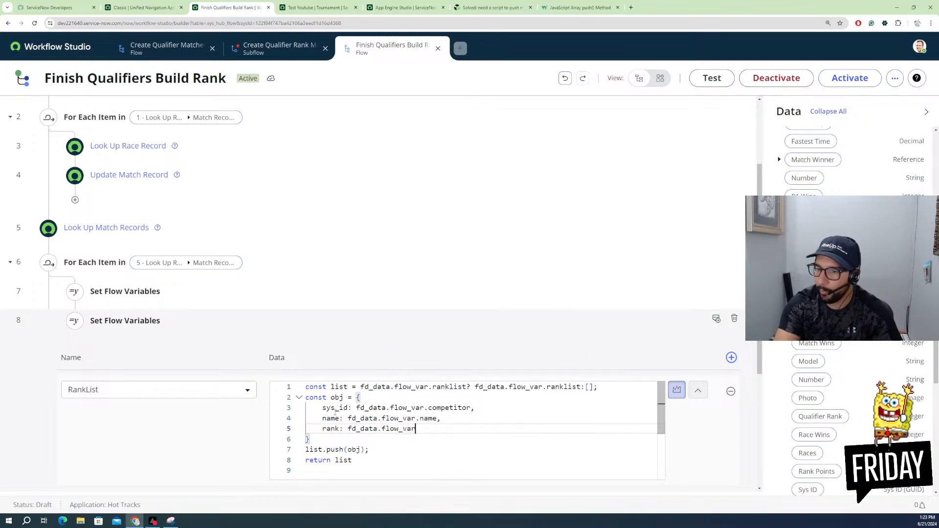
text(.)
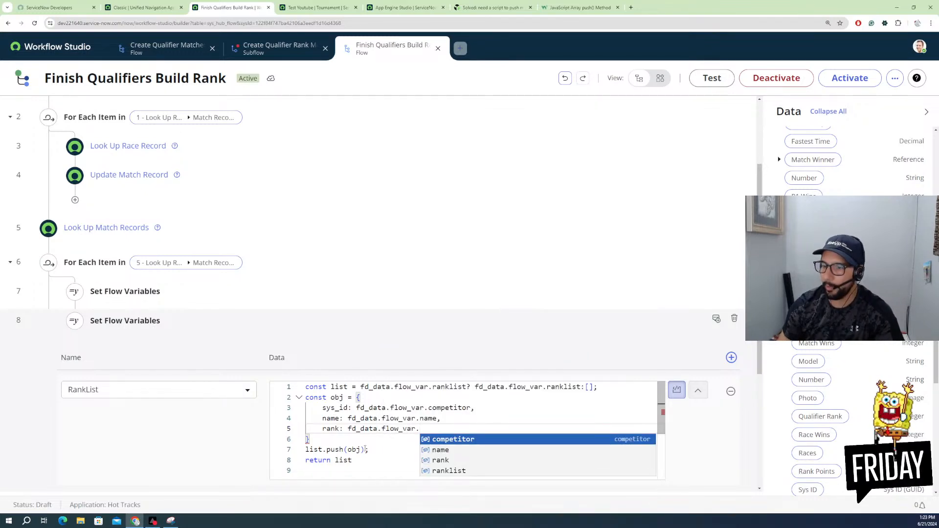
click(440, 460)
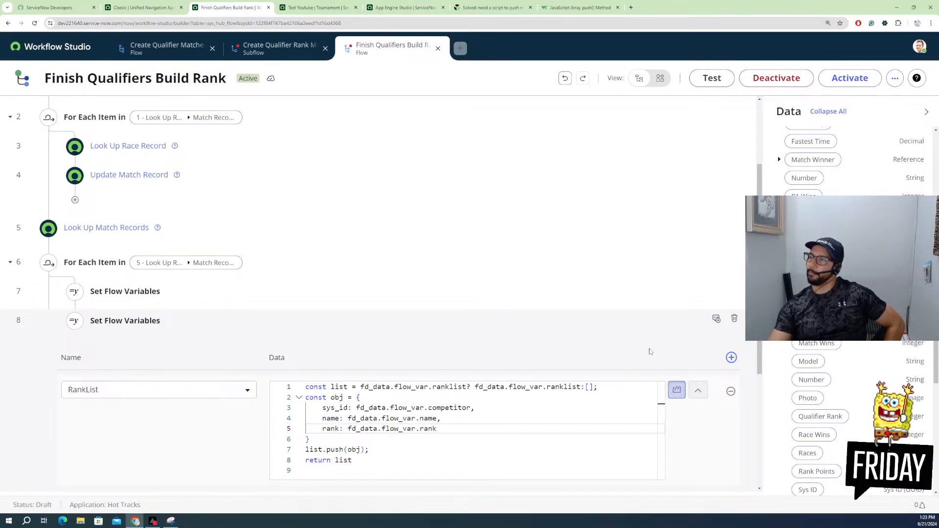
scroll(563, 431, down, 5)
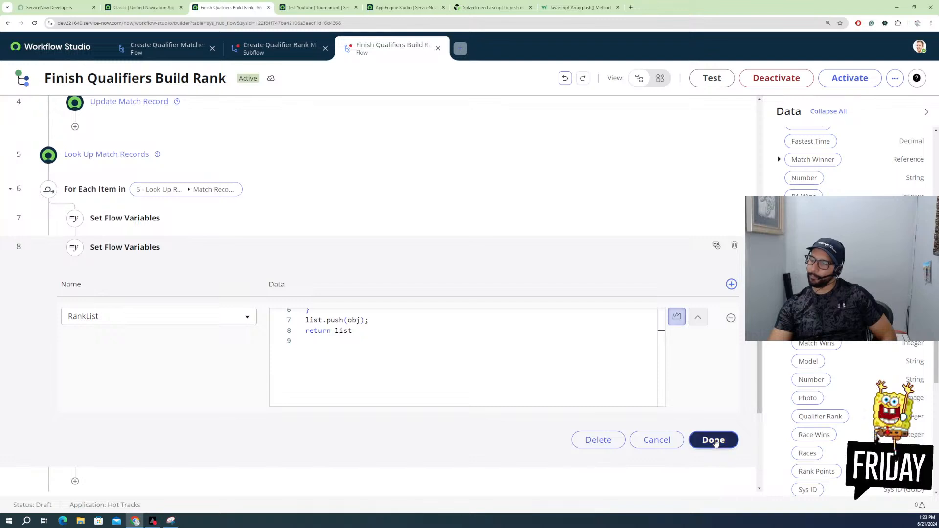
click(713, 440)
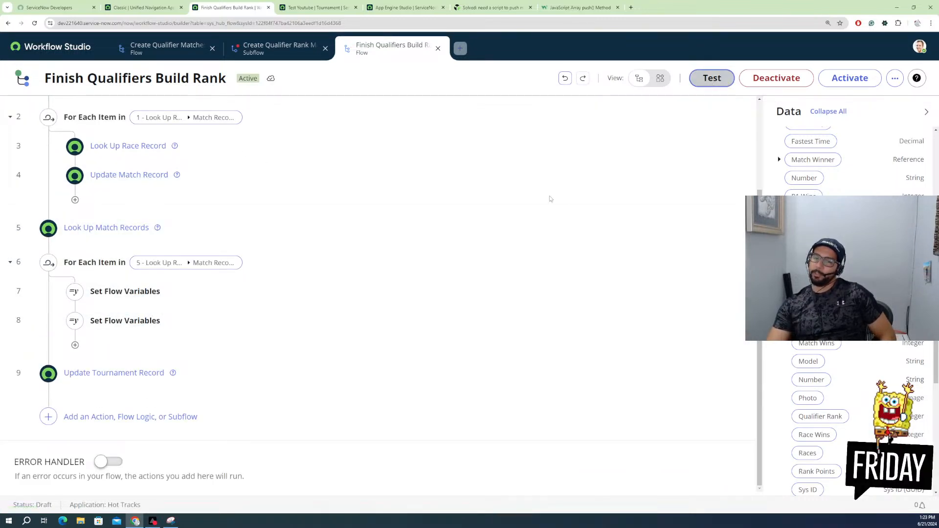
Step: Run a test of the Finish Qualifiers Build Rank flow with Test Youtube as the tournament record
click(712, 78)
click(440, 179)
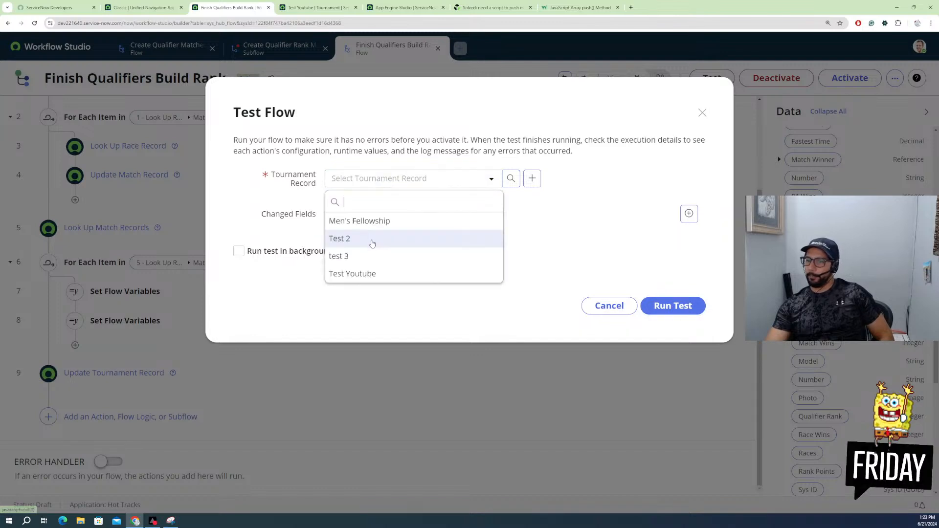
click(362, 273)
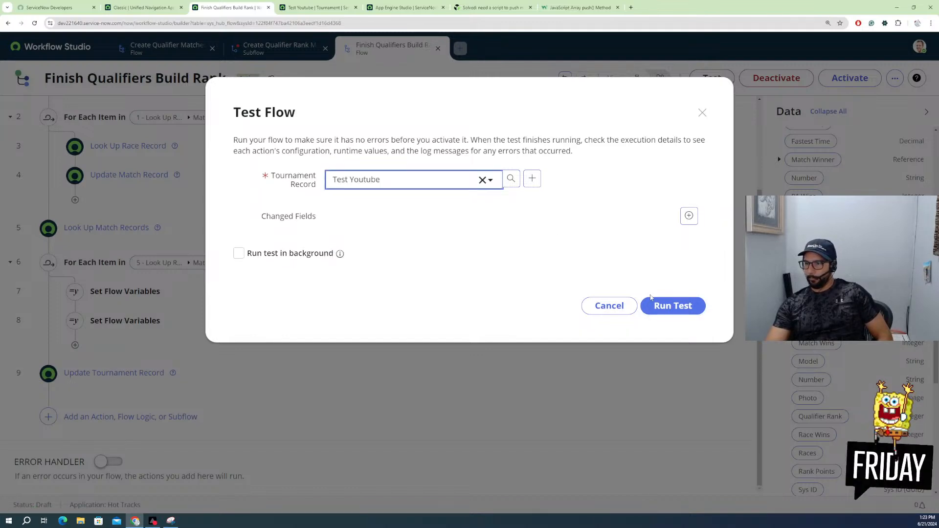
click(672, 308)
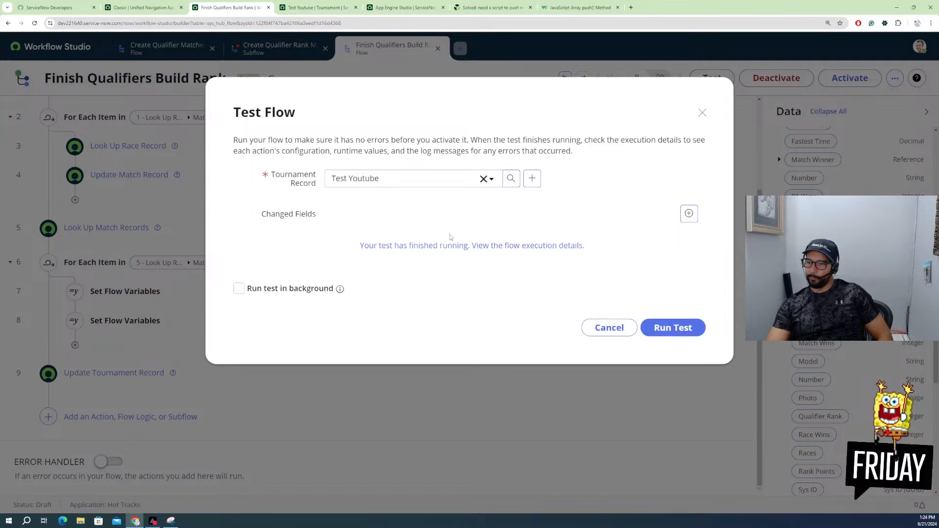
Step: Open the test's execution details and examine the RankList runtime value and script in action 8, Set Flow Variables
click(469, 246)
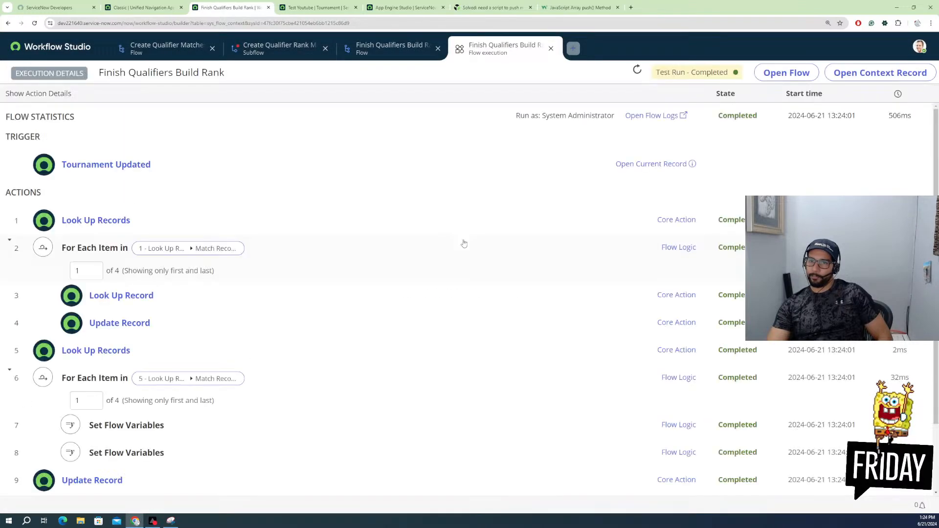
scroll(464, 243, down, 2)
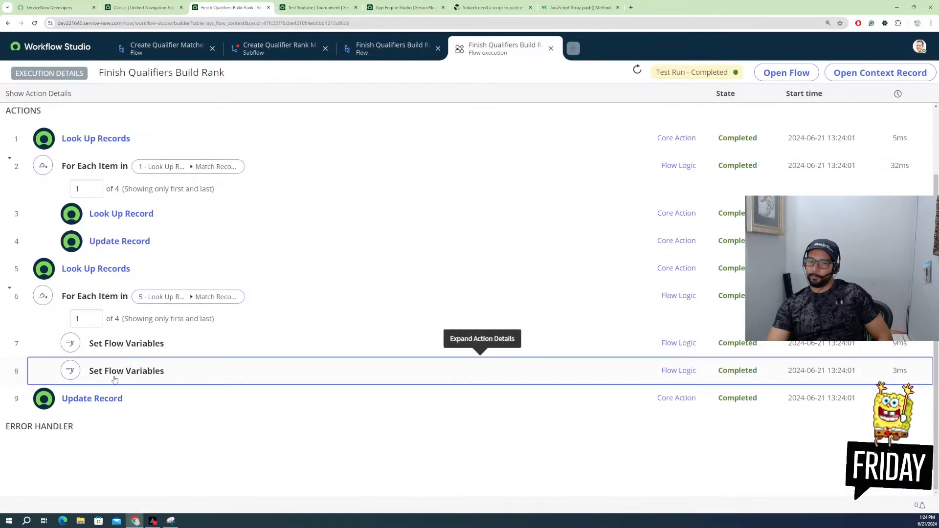
click(179, 375)
scroll(296, 379, down, 2)
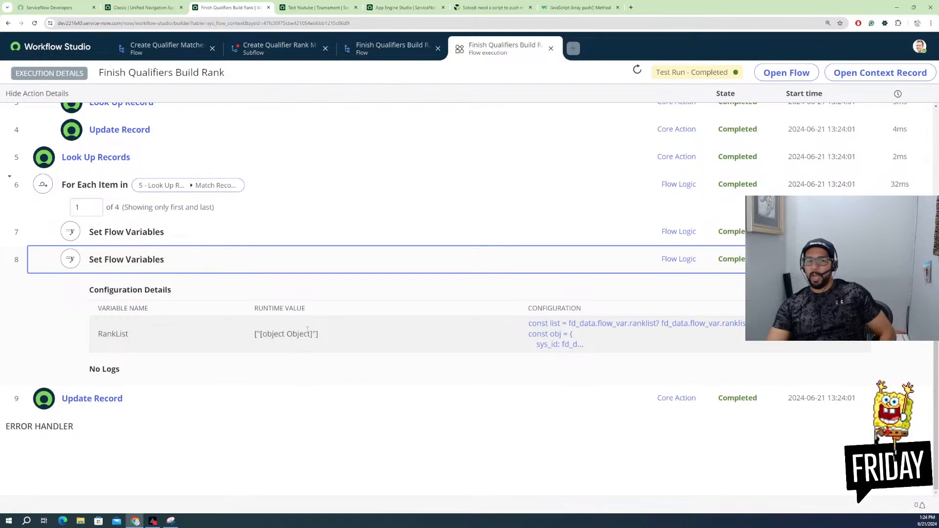
click(567, 329)
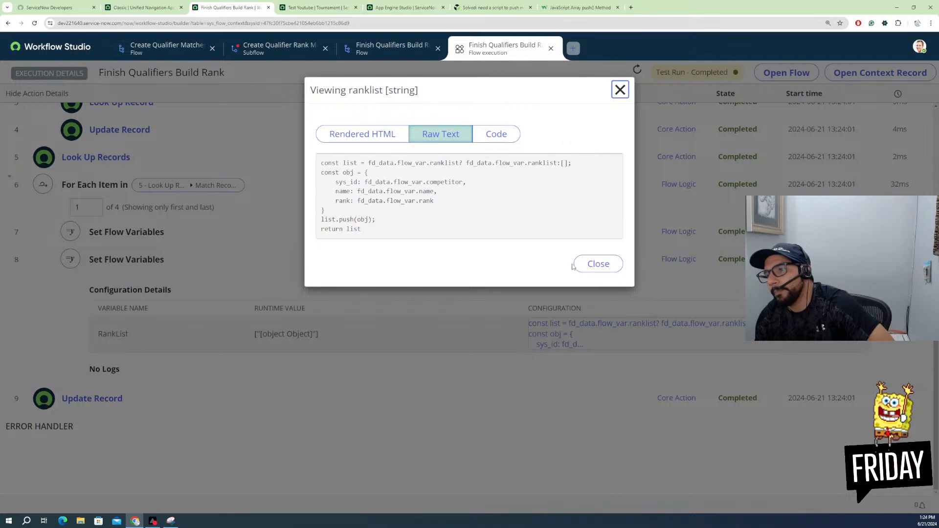
click(587, 270)
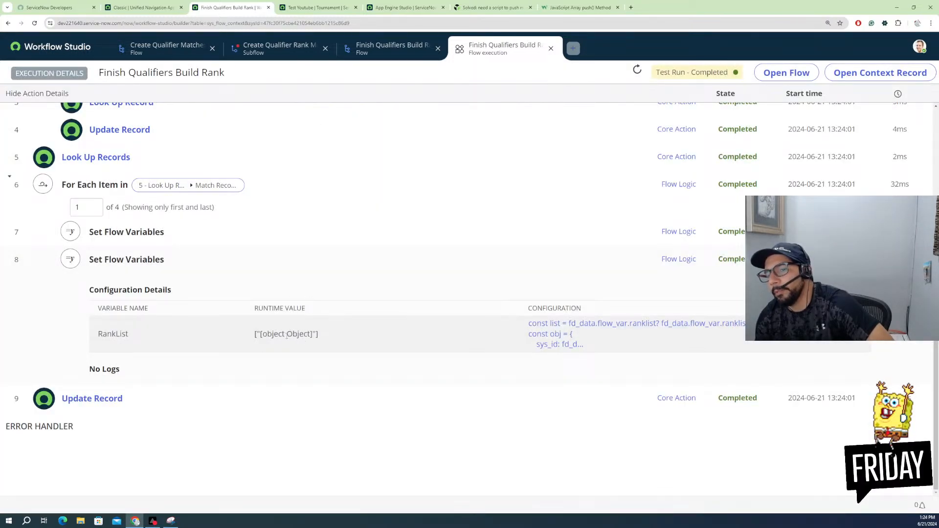
click(285, 335)
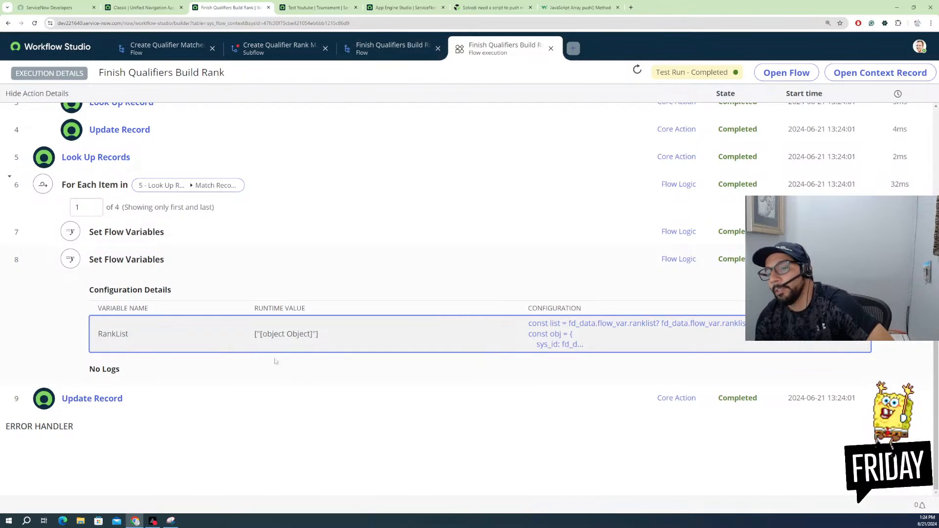
Step: Return to the flow, close the test dialog, and append .toString() to list.push(obj) in action 8's RankList script
click(409, 45)
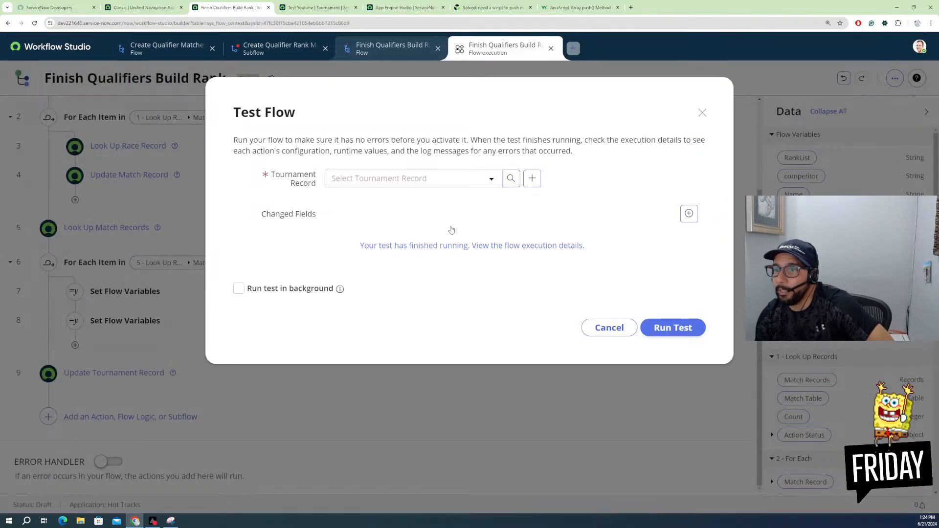
click(507, 46)
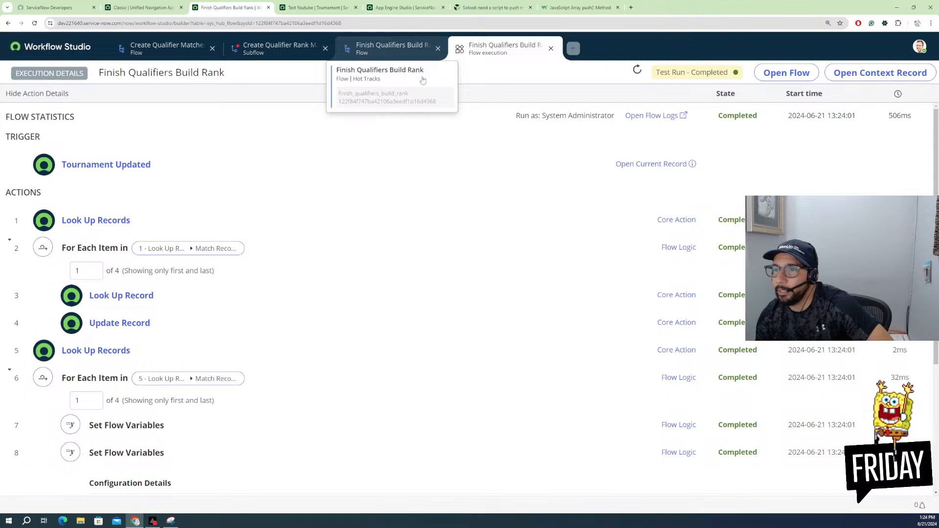
click(396, 45)
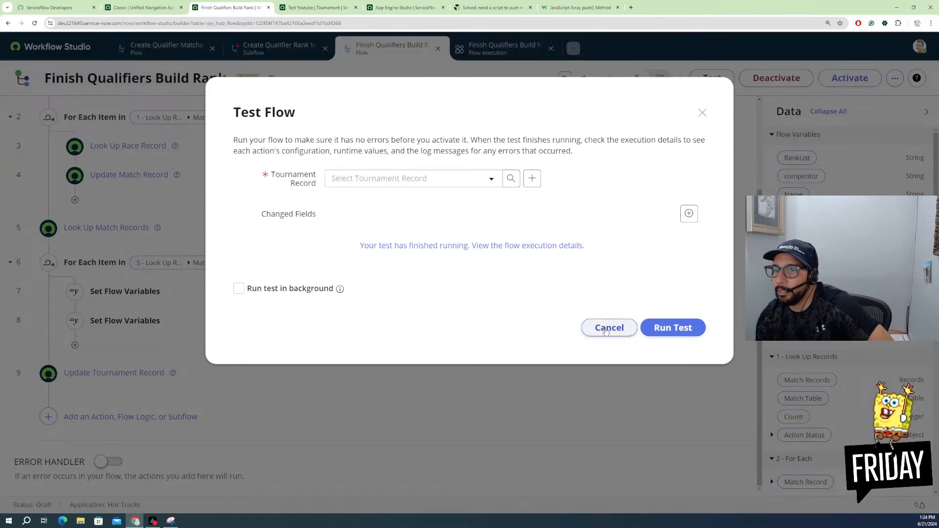
click(606, 332)
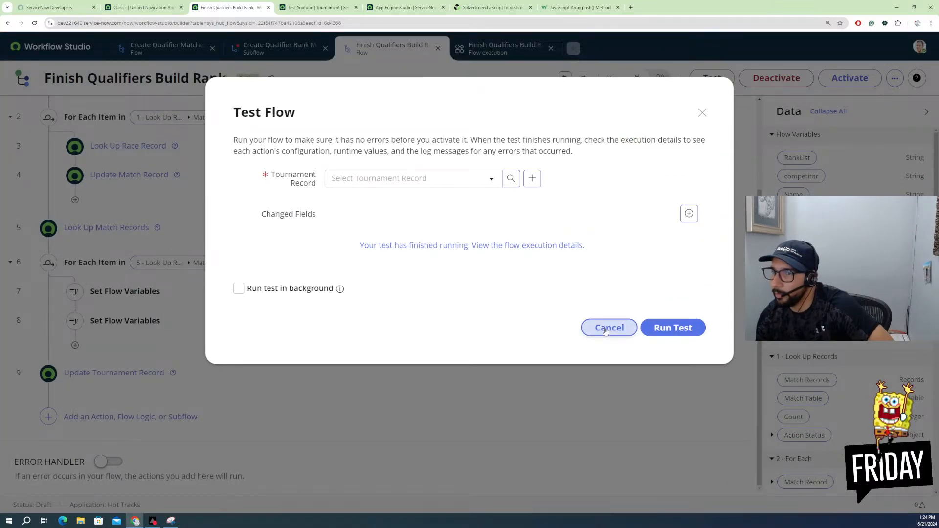
click(117, 329)
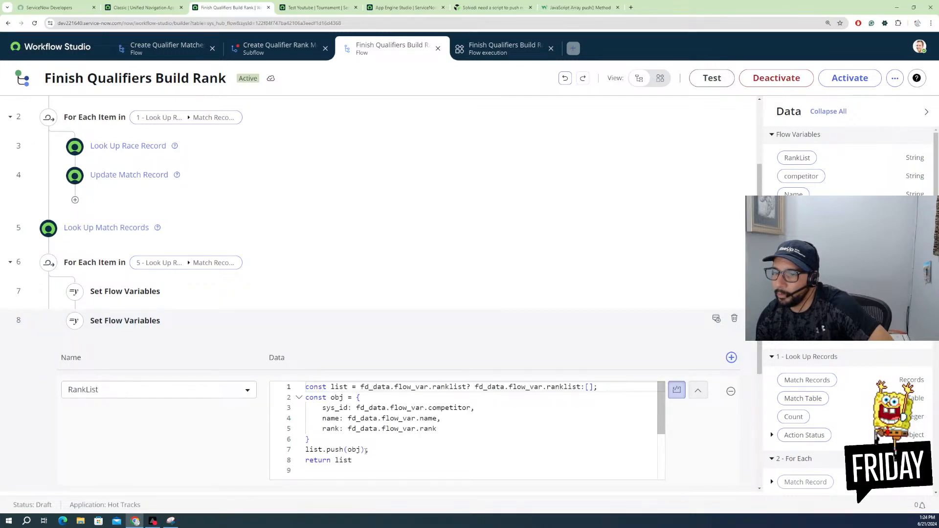
click(366, 450)
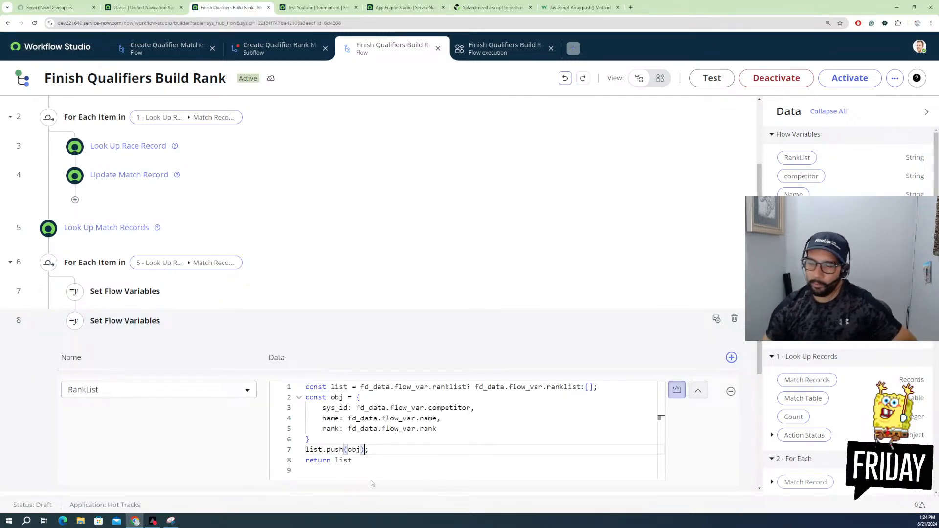
text(.toS)
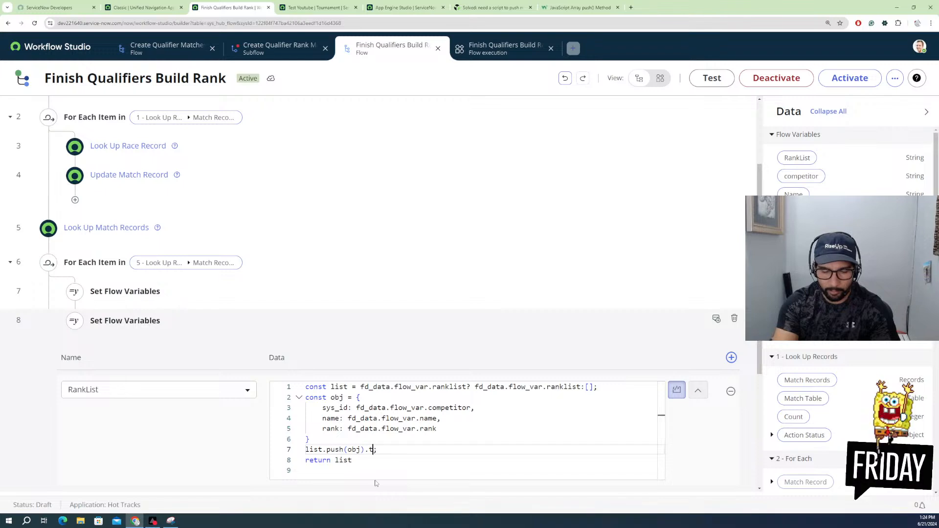
text(tri)
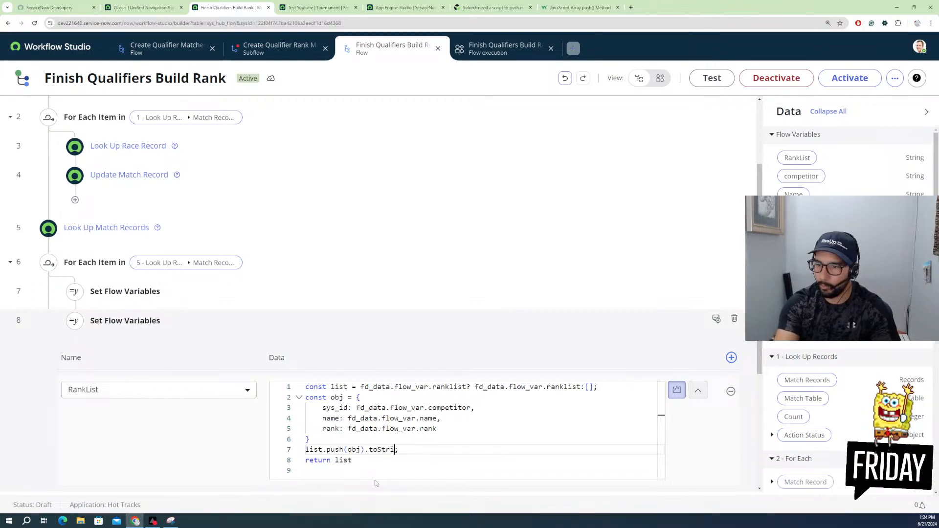
text(ng)
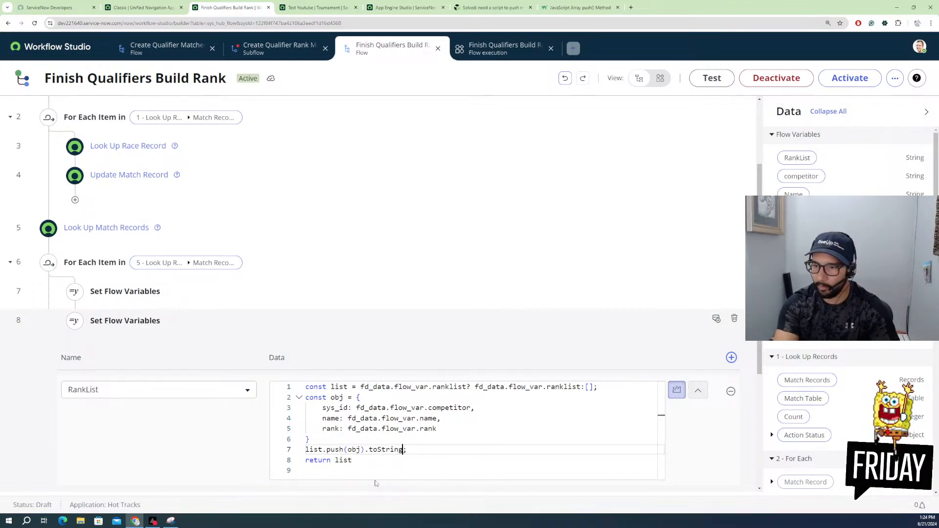
text(())
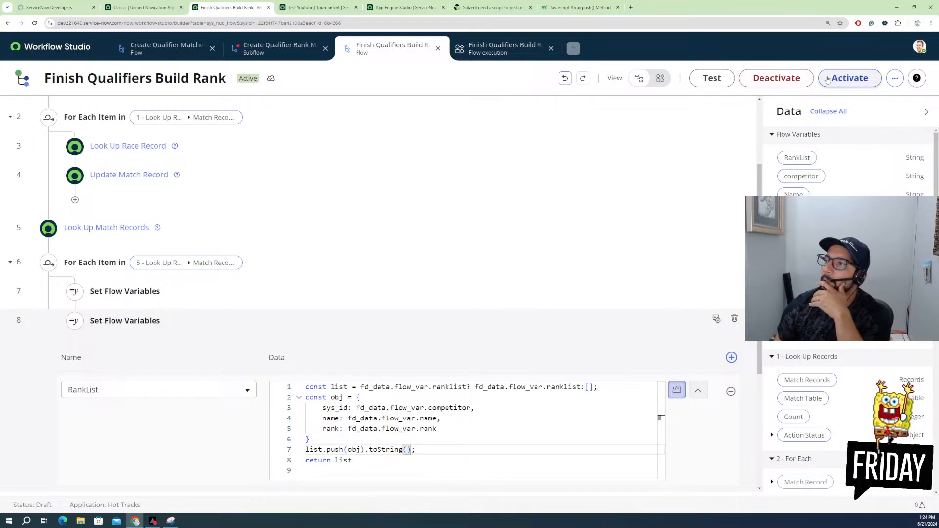
Step: Test the flow again with the edited RankList script, using the Test Youtube tournament record
click(713, 79)
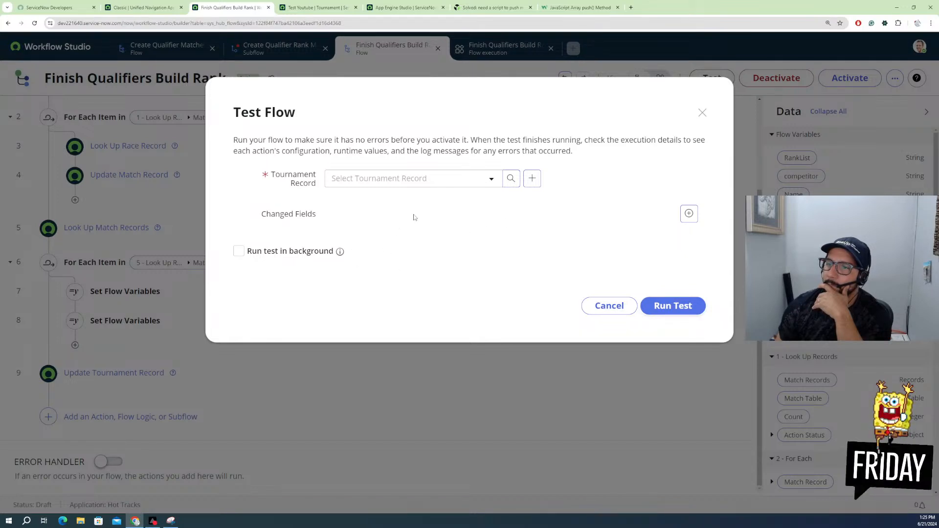
click(478, 181)
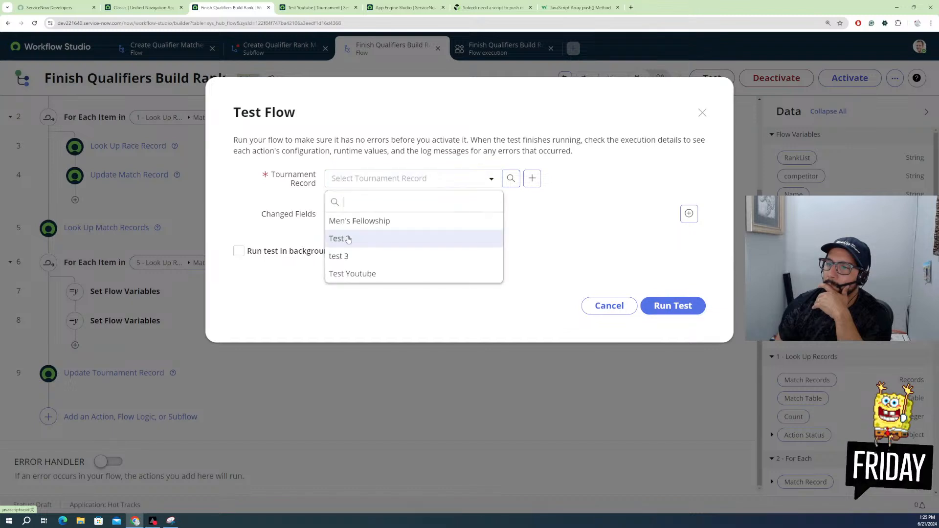
click(437, 279)
click(656, 305)
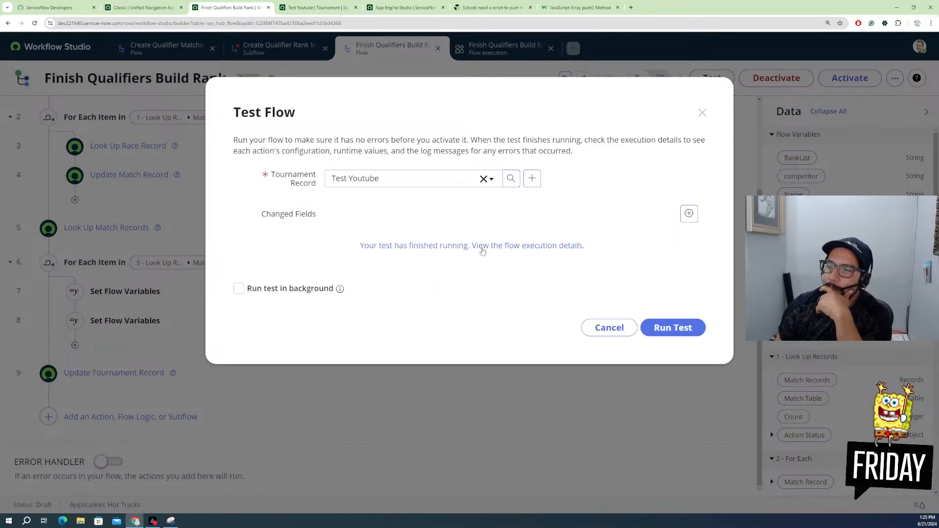
Step: Open the new test run's execution details and expand action 8 to check the RankList runtime value
click(482, 250)
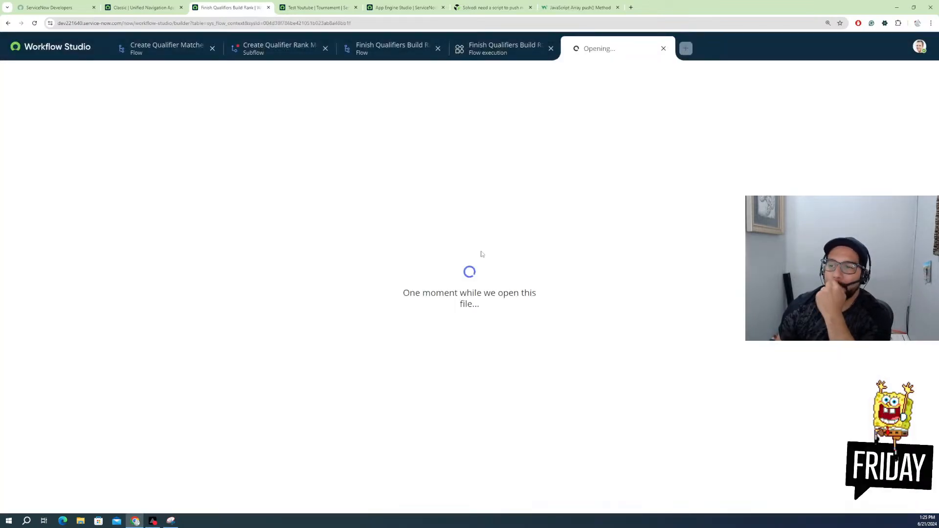
scroll(281, 371, down, 2)
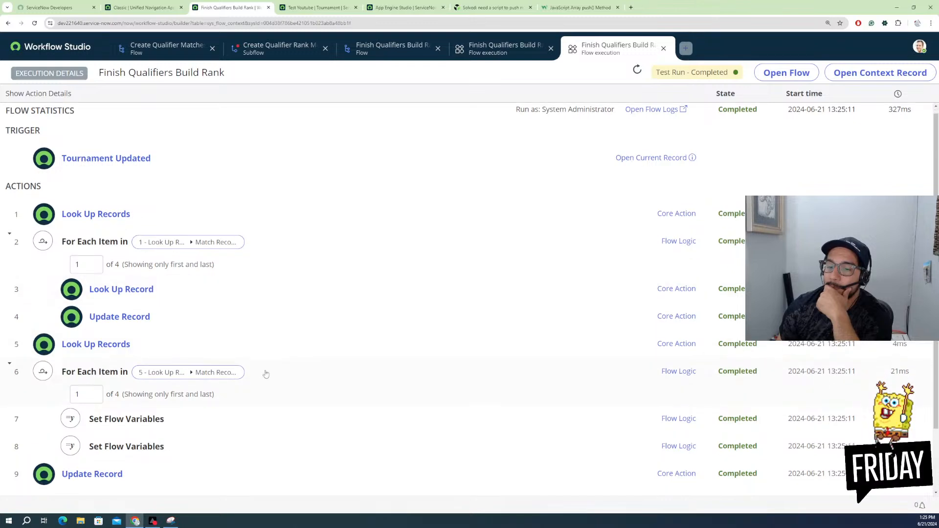
click(136, 376)
scroll(196, 396, down, 2)
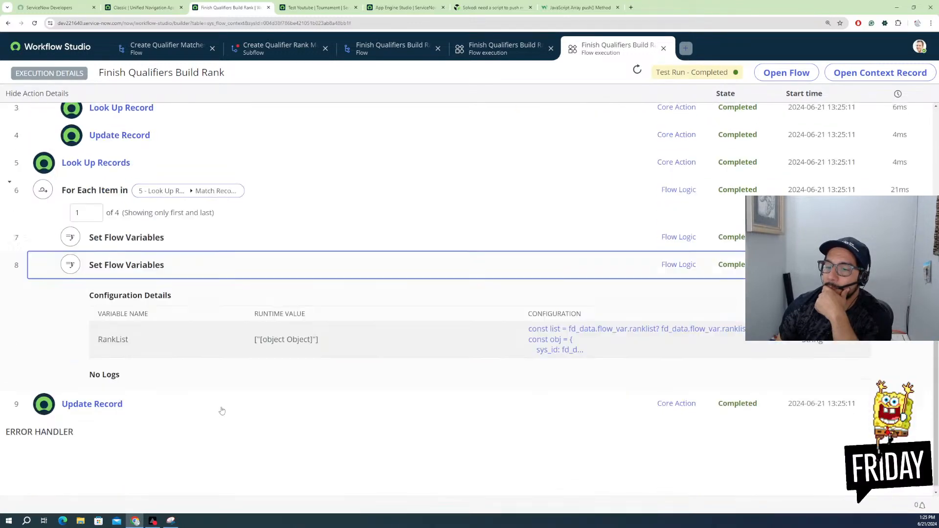
Step: Inspect the full RankList script recorded for action 8 in this run, and compare action 8 in the earlier test run
click(537, 326)
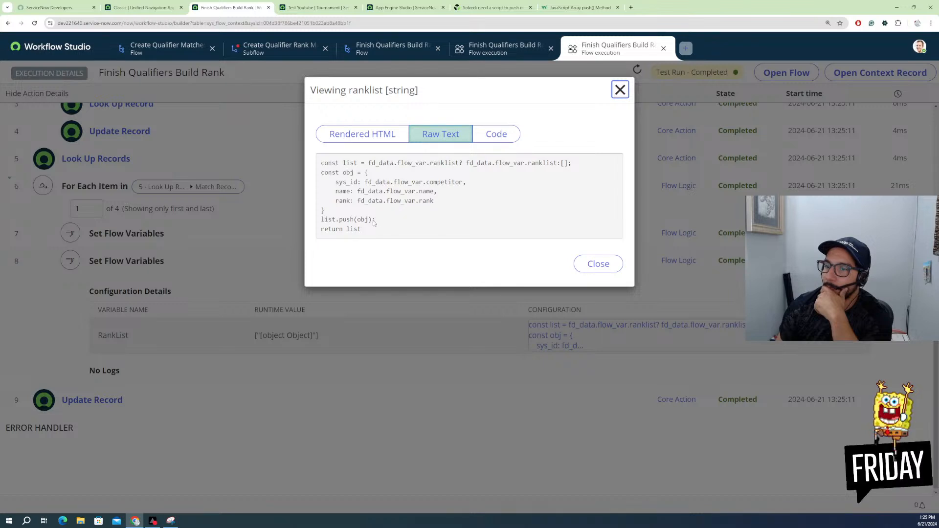
click(598, 264)
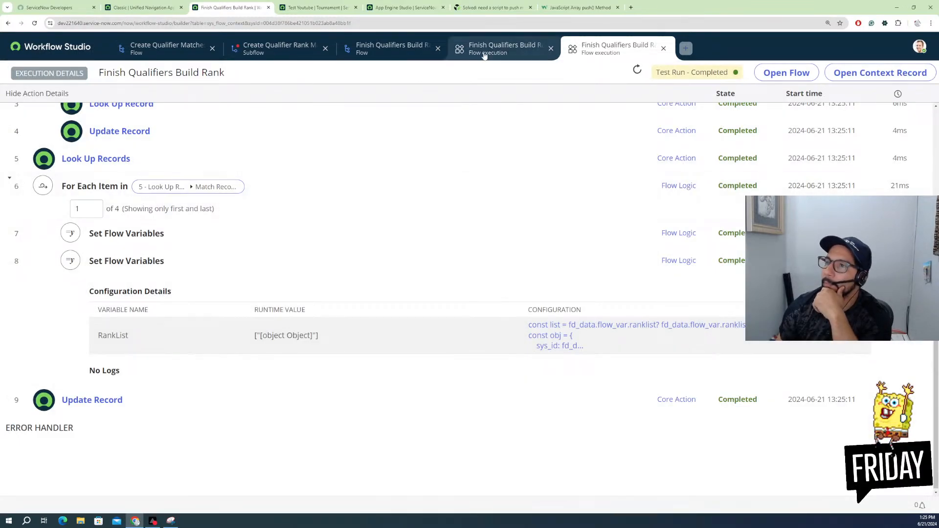
click(480, 57)
scroll(153, 387, down, 1)
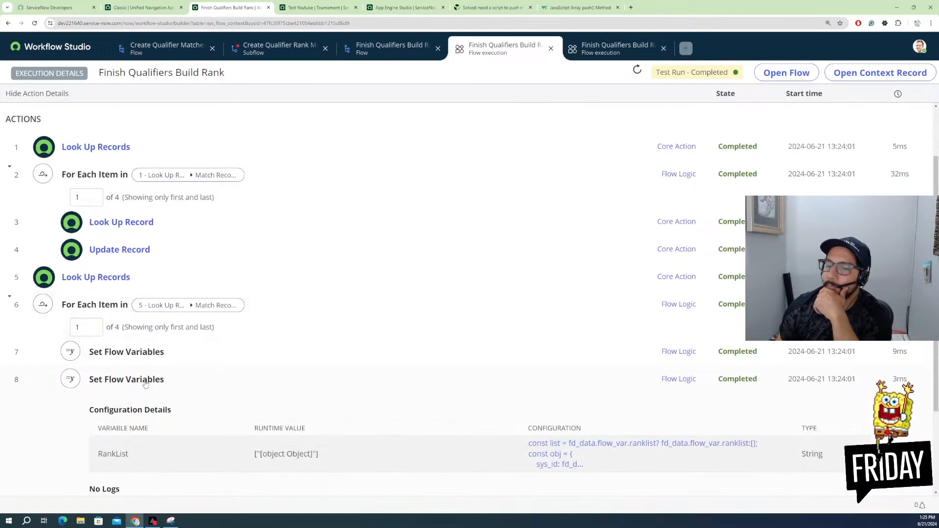
click(153, 387)
Step: Back in the flow, change action 8's RankList script line to list.push(obj).toString(); save the action and reopen it to check the script
click(420, 44)
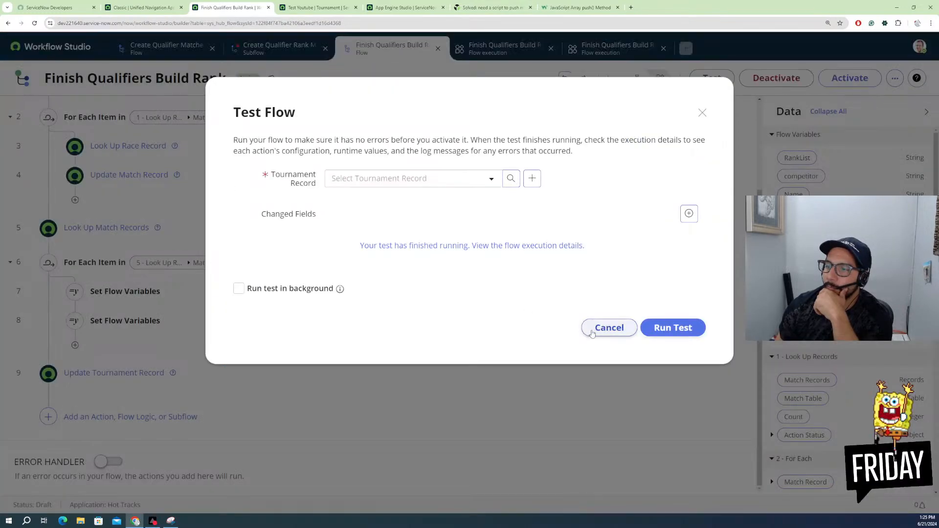
click(608, 327)
click(163, 321)
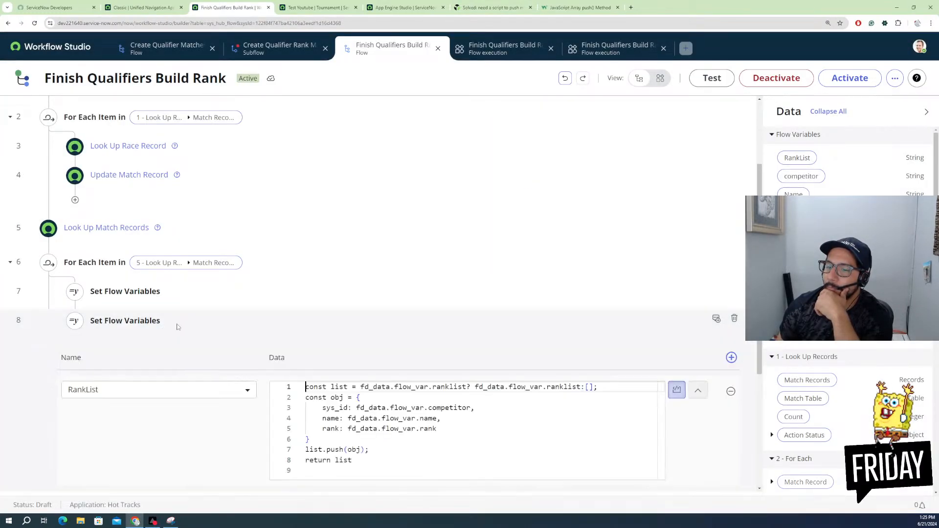
click(365, 449)
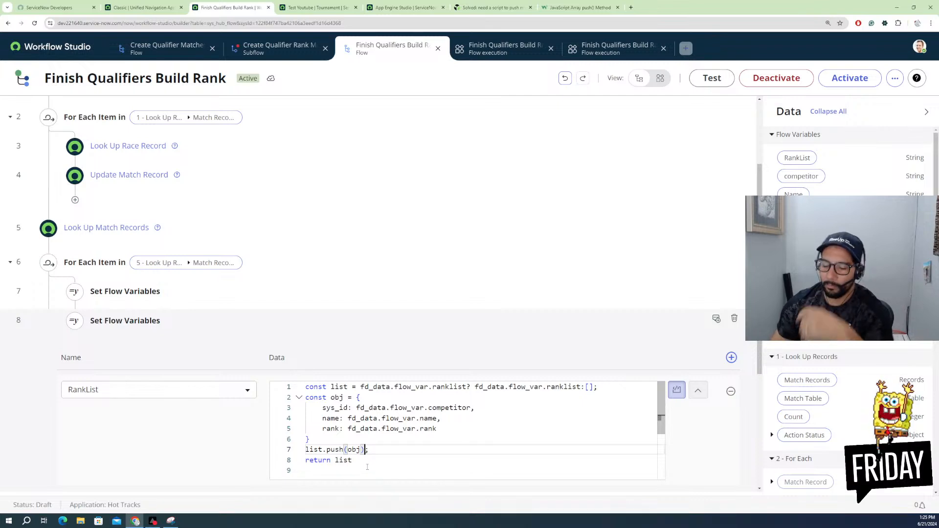
text(.to)
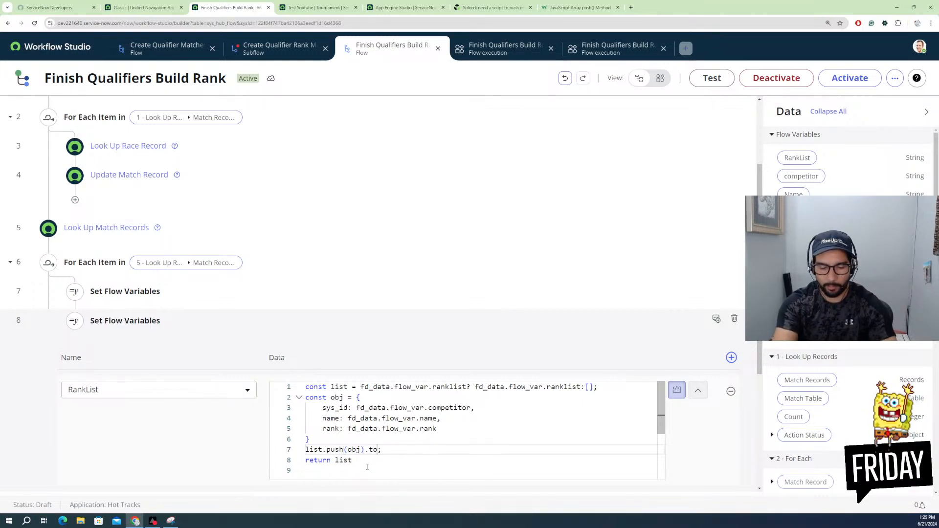
text(String())
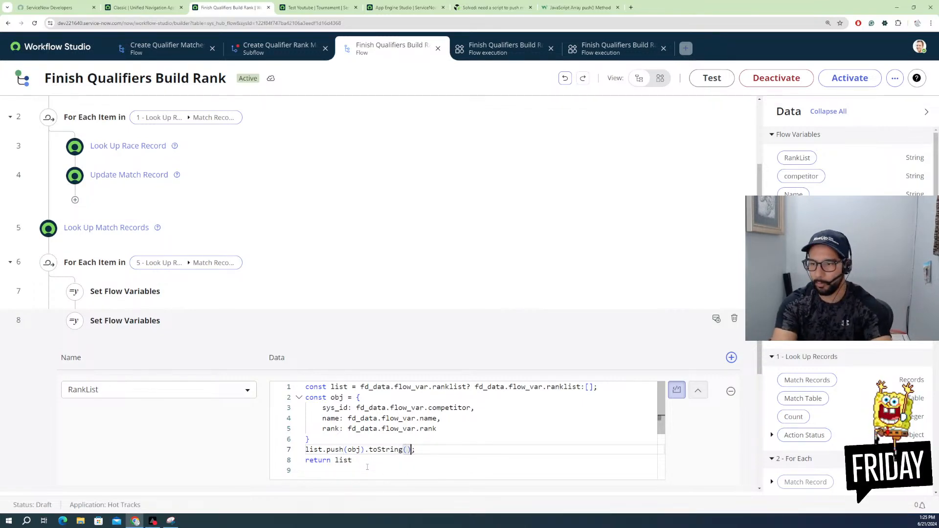
click(377, 459)
scroll(518, 461, down, 2)
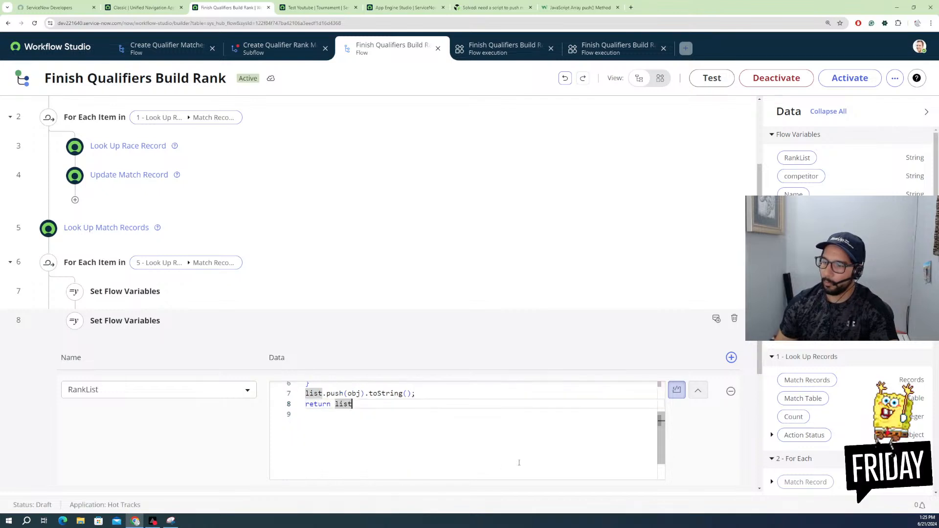
scroll(715, 450, down, 2)
click(713, 439)
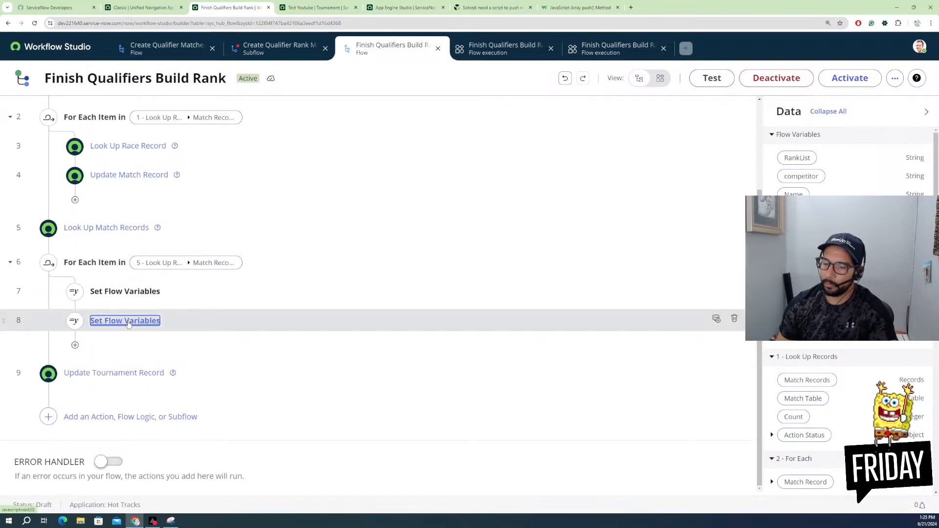
click(126, 322)
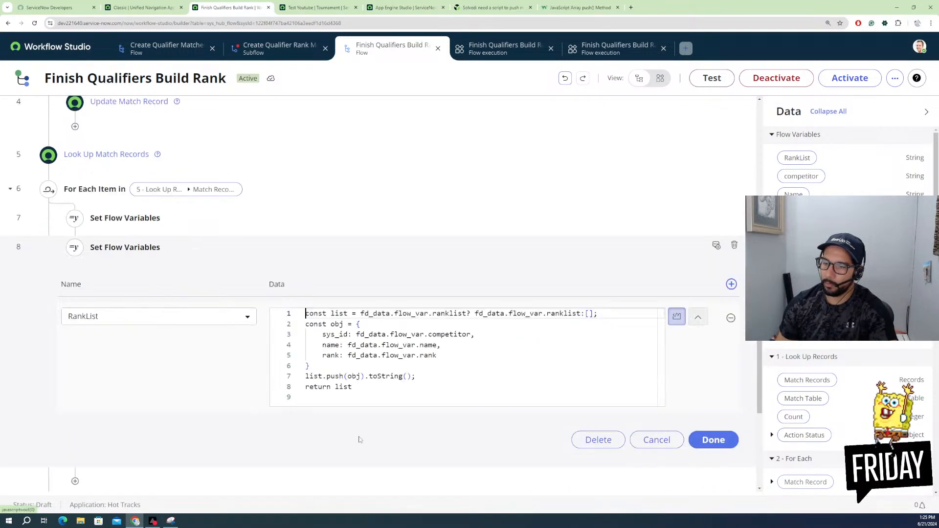
Step: Run a new flow test on the Test Youtube tournament record using the saved .toString() script
click(712, 78)
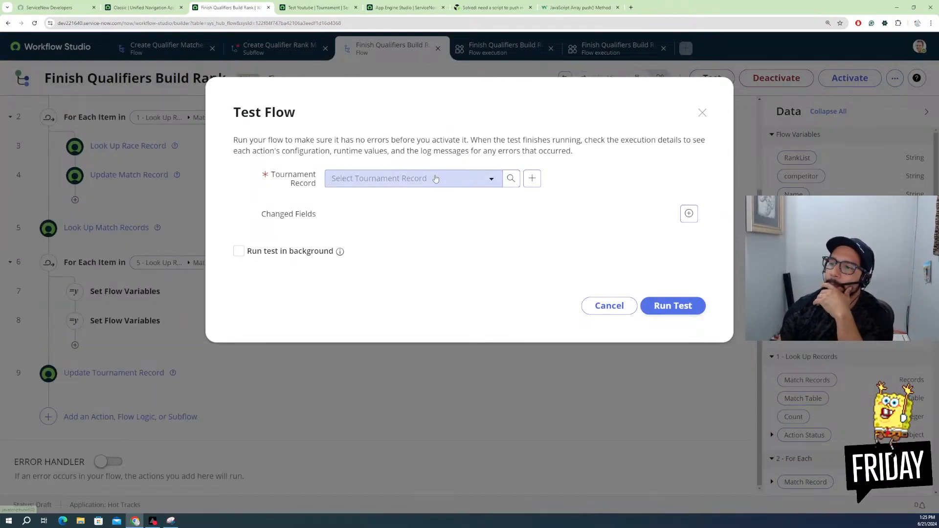
click(401, 178)
click(353, 272)
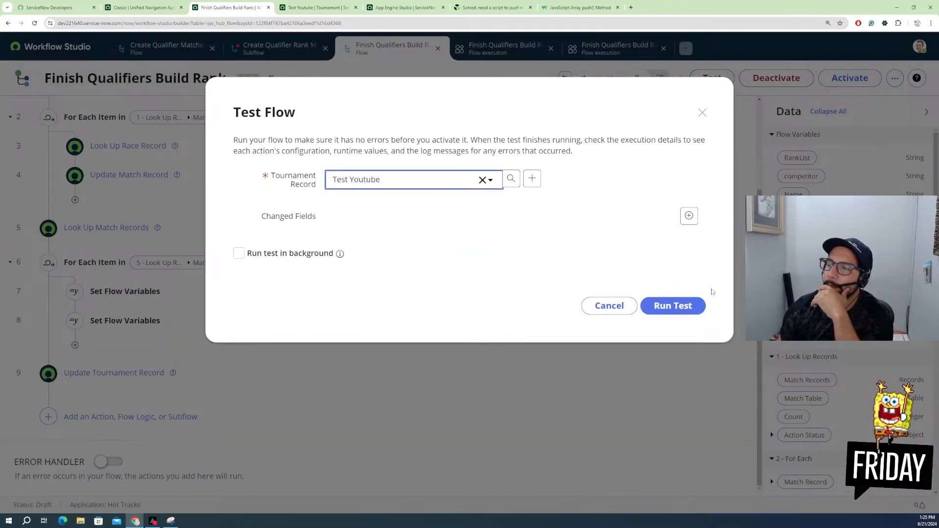
click(680, 308)
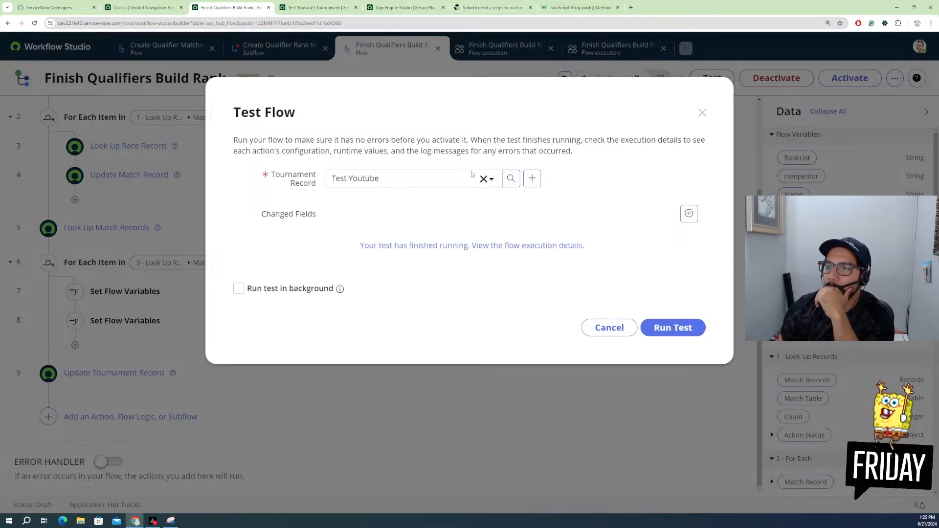
Step: Examine action 8's RankList runtime value and script in the latest run's execution details, then close those details
click(509, 247)
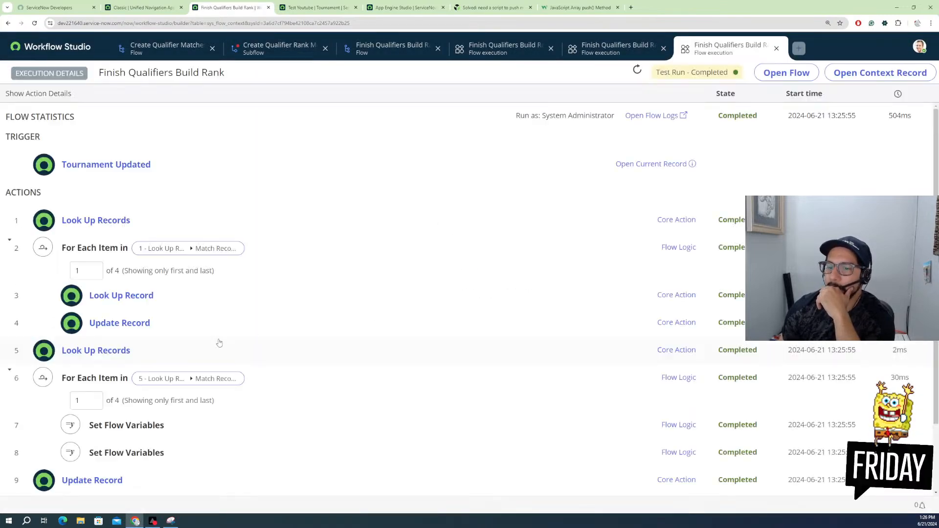
scroll(219, 343, down, 2)
click(154, 371)
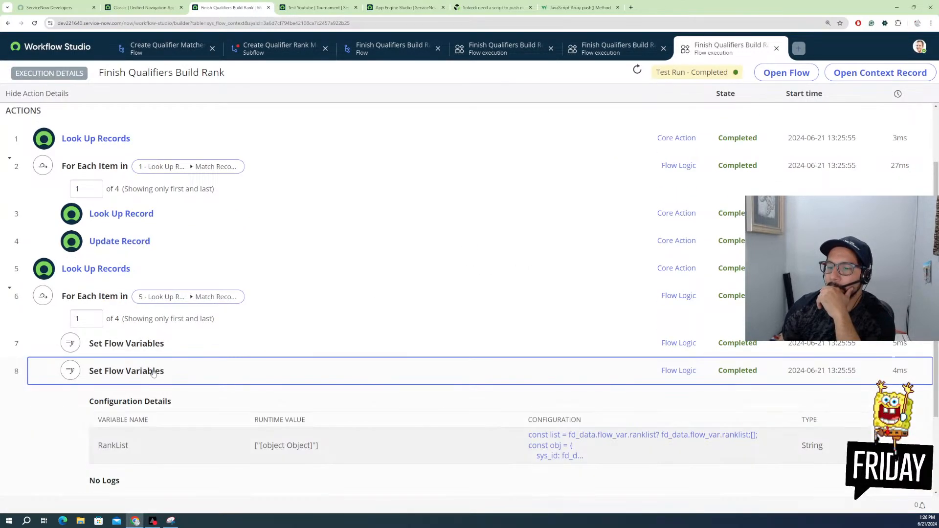
click(548, 450)
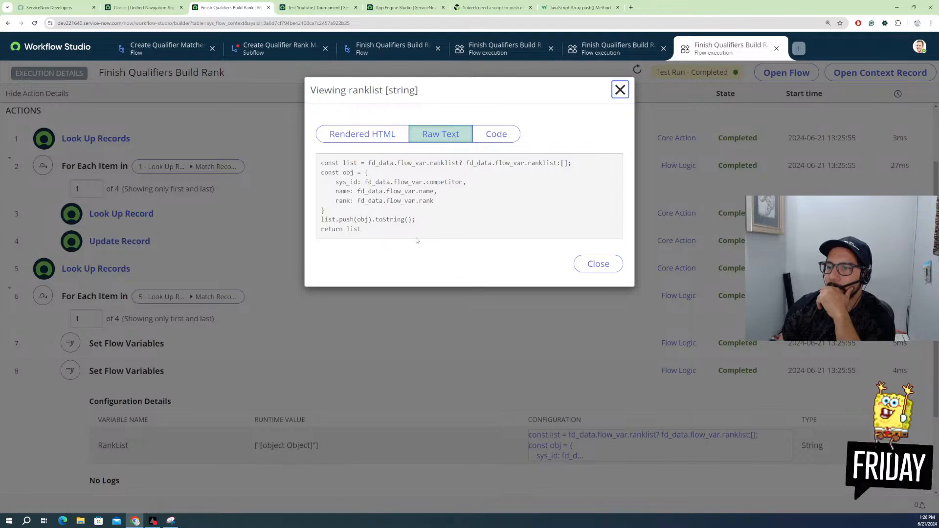
click(593, 267)
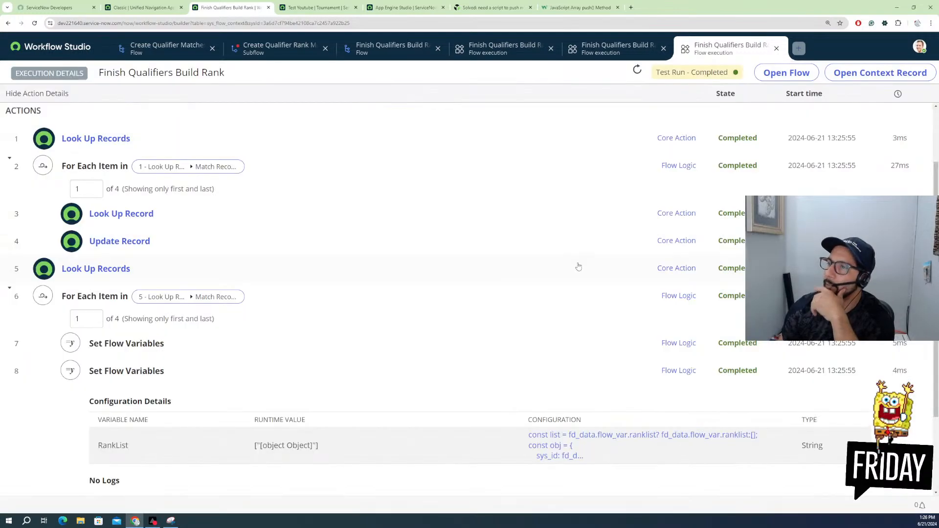
click(776, 48)
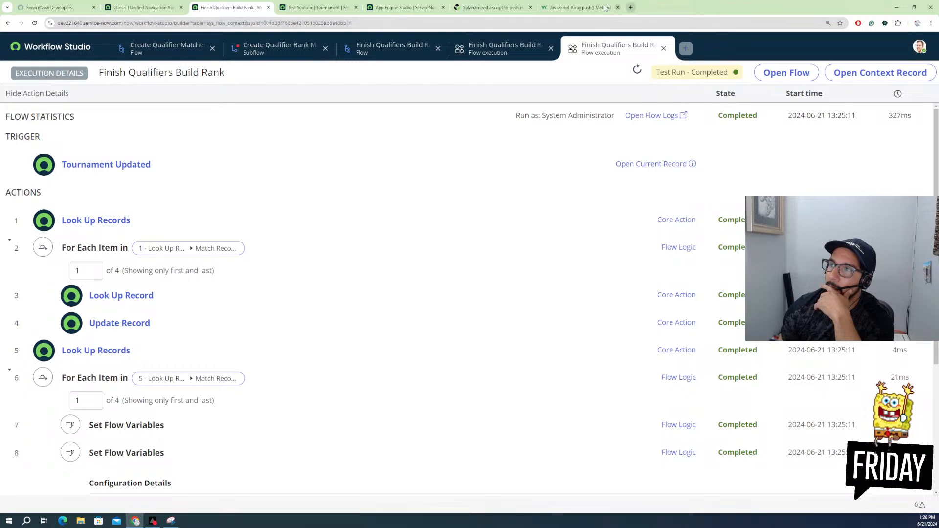
Step: Switch to W3Schools, open the JS JSON reference, and examine the JSON.stringify example and the list of JSON methods
click(587, 7)
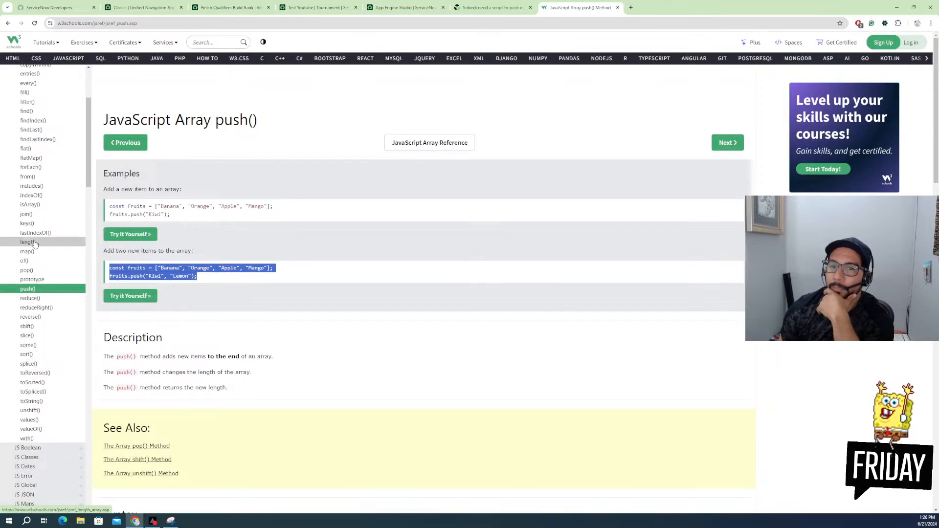
scroll(35, 246, up, 3)
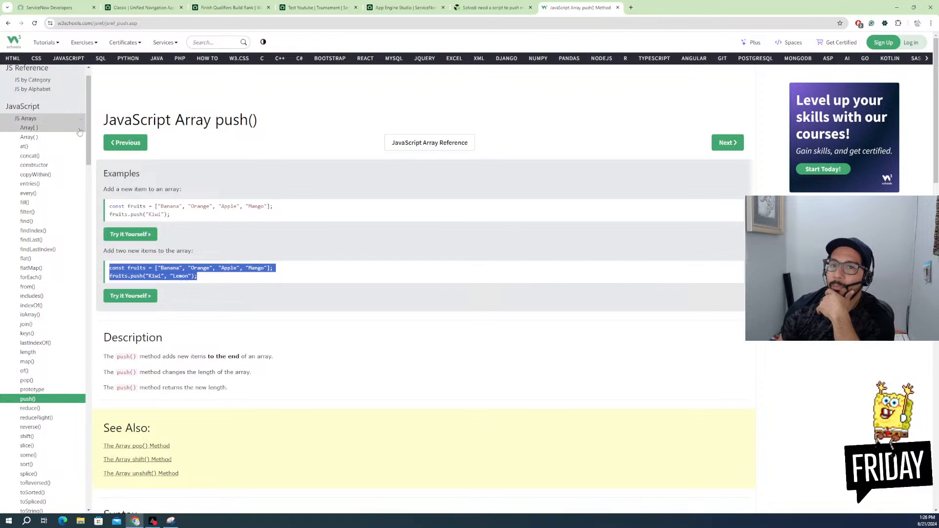
scroll(50, 274, down, 3)
scroll(50, 274, down, 2)
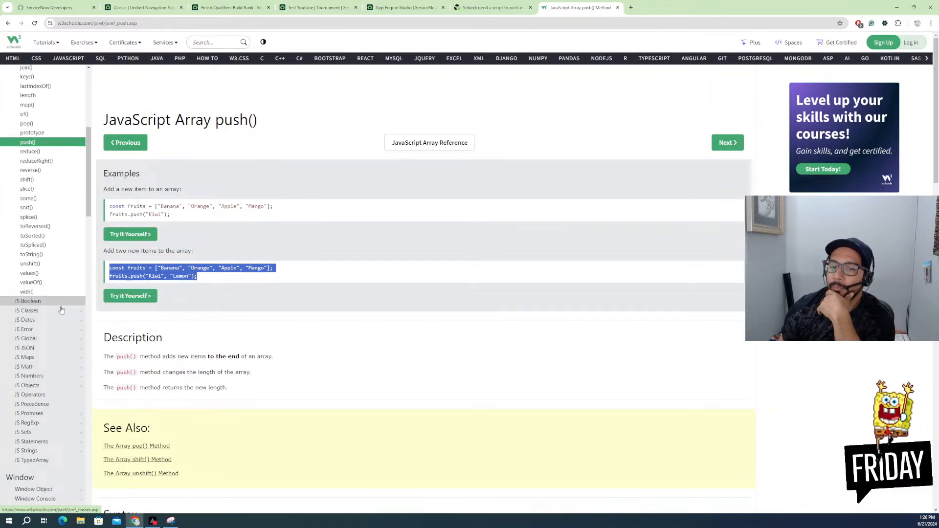
scroll(54, 293, down, 1)
click(44, 312)
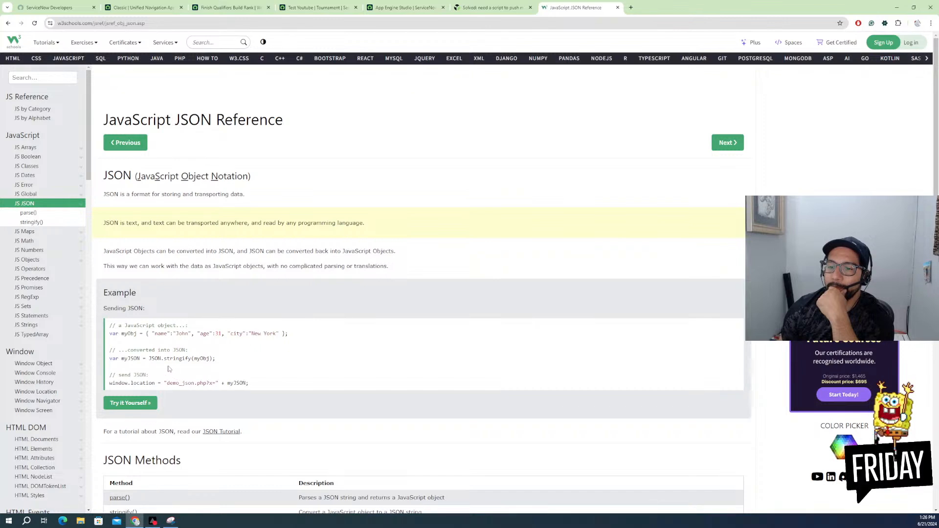
drag(149, 358, 189, 359)
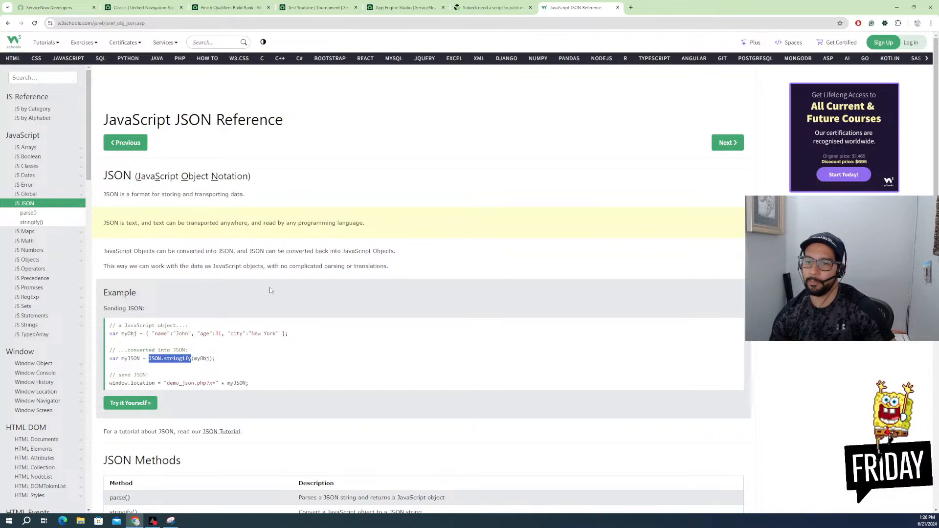
scroll(200, 372, down, 4)
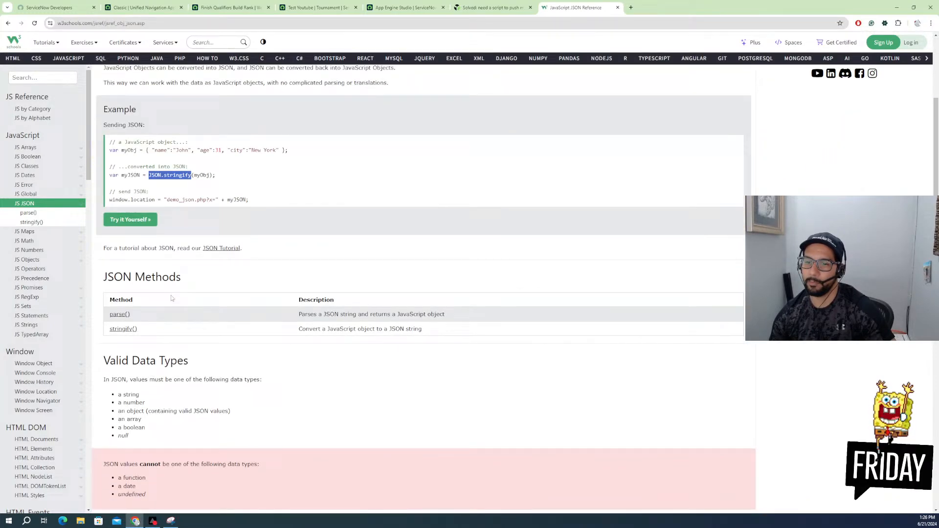
Step: Open the Sending JSON example in the Tryit editor, then return to the JSON reference and read its further parse and localStorage examples
click(130, 221)
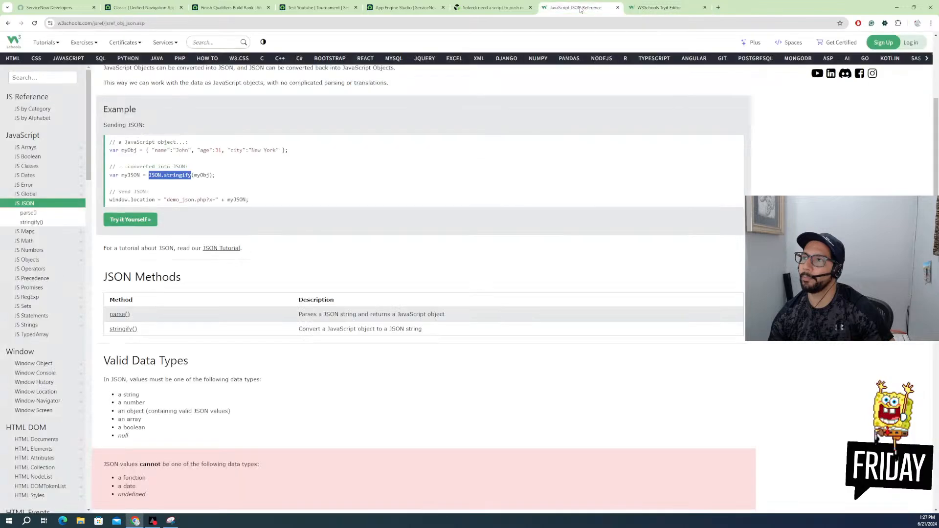
click(575, 7)
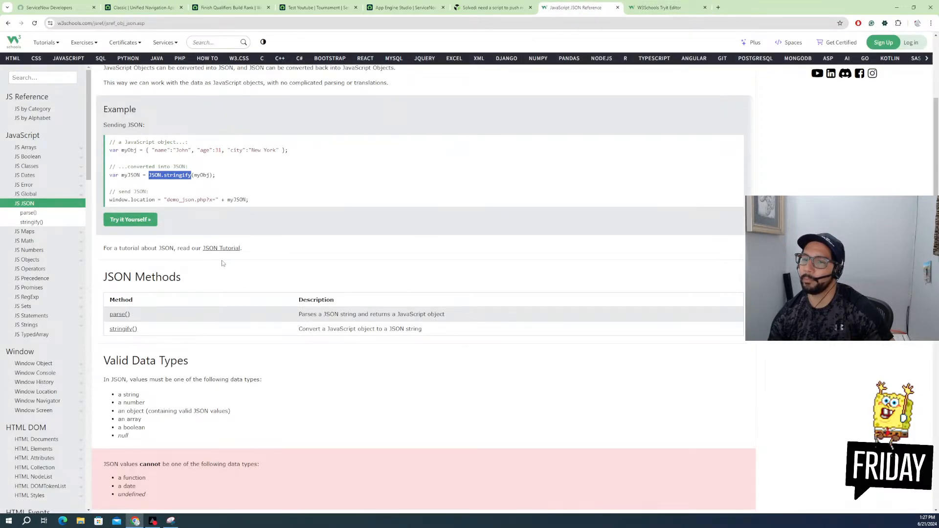
scroll(222, 263, down, 3)
scroll(222, 264, down, 5)
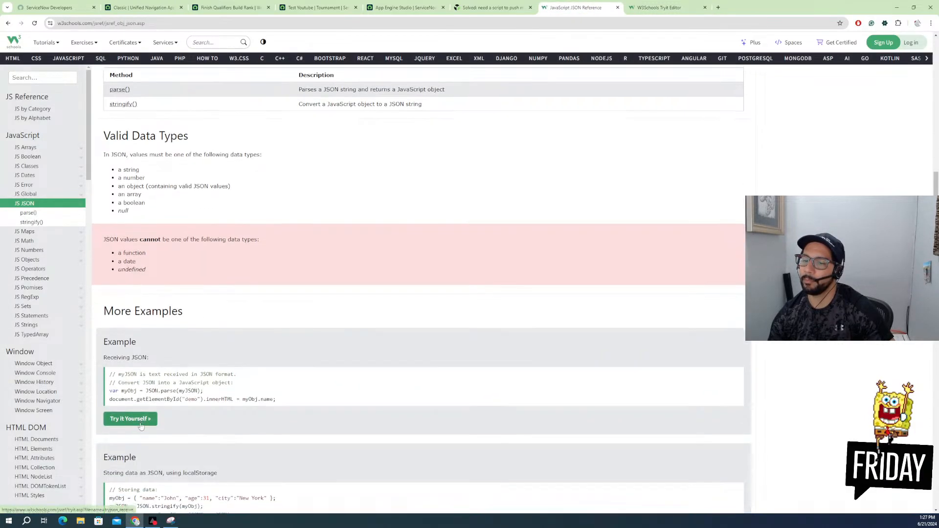
scroll(147, 378, down, 2)
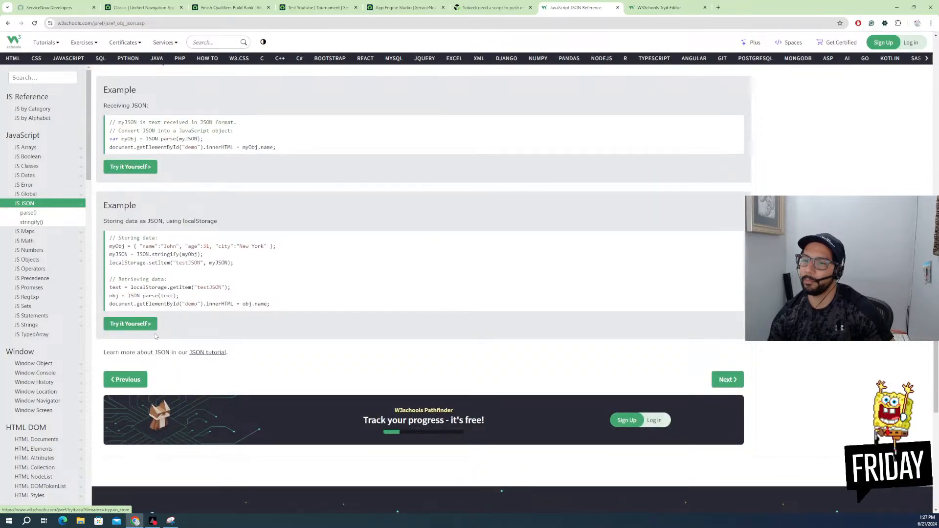
scroll(182, 342, down, 1)
scroll(182, 341, down, 3)
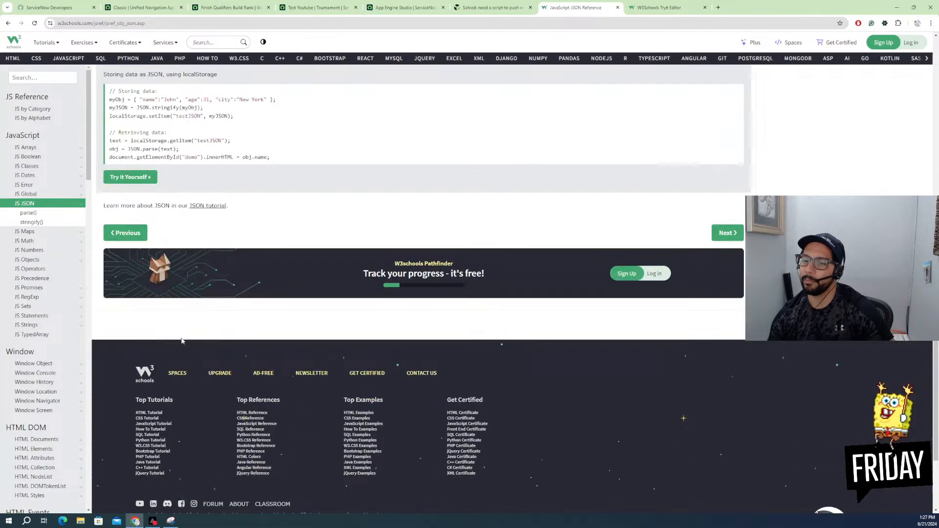
scroll(182, 341, up, 4)
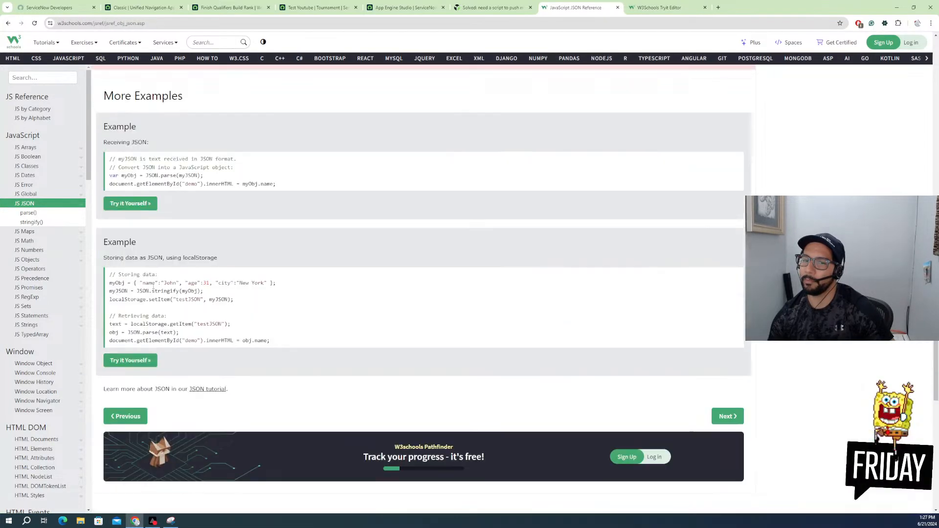
Step: Read the stringify() and parse() method pages in the JSON reference, covering their examples, syntax and parameters
click(38, 222)
scroll(134, 266, down, 2)
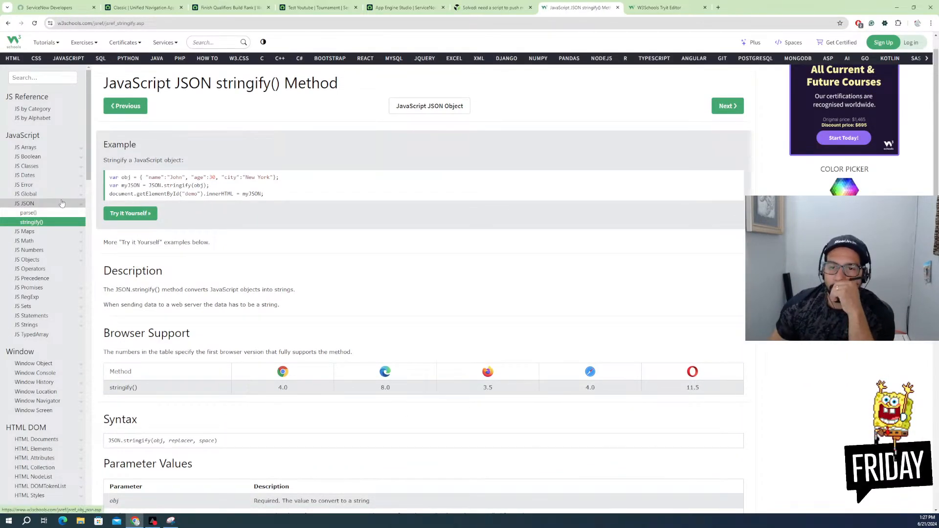
click(30, 213)
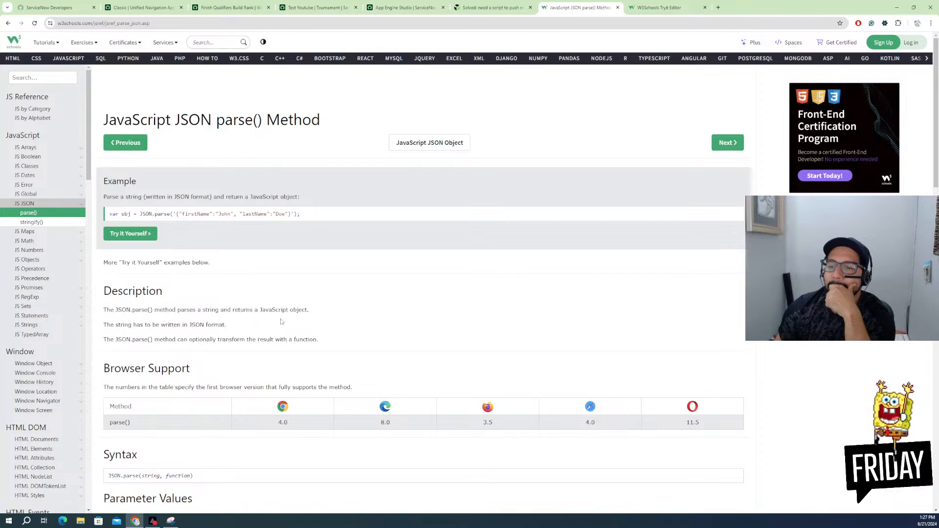
scroll(166, 323, down, 2)
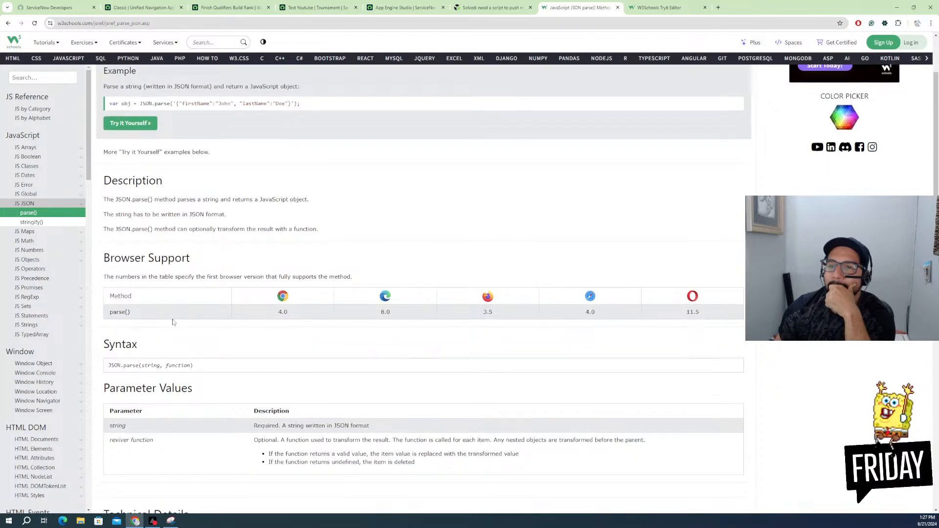
scroll(172, 321, down, 3)
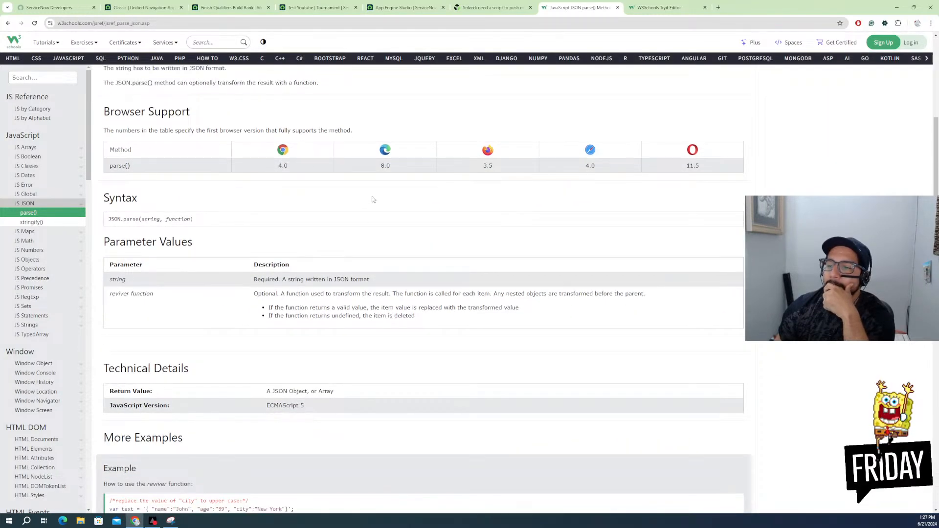
Step: Revisit the JSON stringify() page, then return to the Finish Qualifiers Build Rank flow in Workflow Studio and dismiss its finished test dialog
click(40, 222)
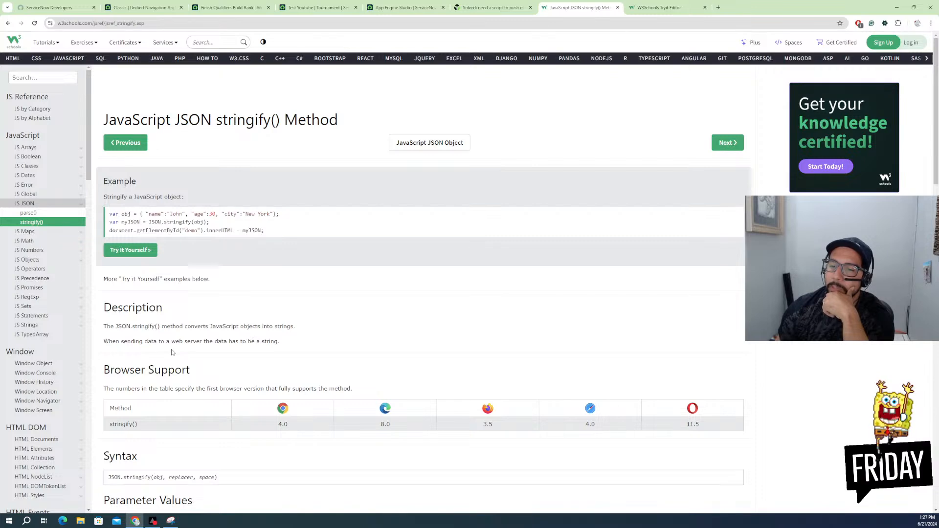
click(495, 7)
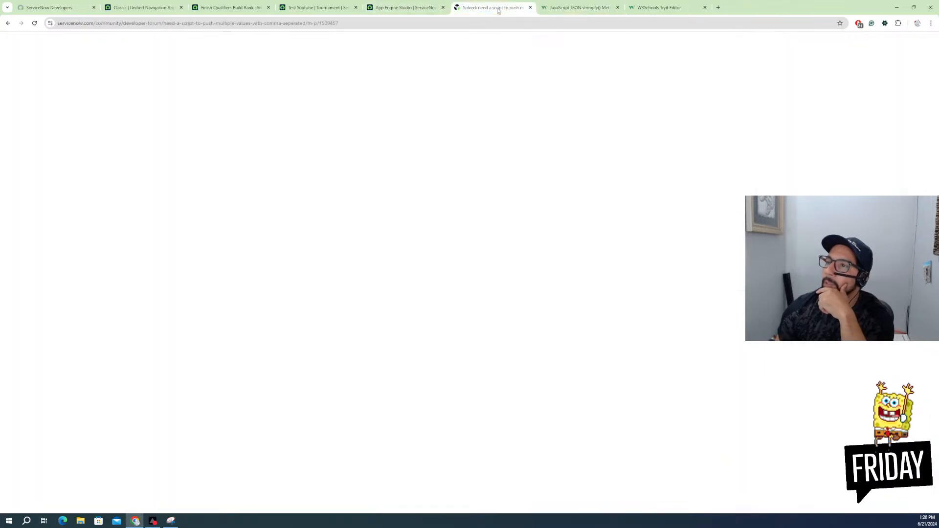
click(392, 8)
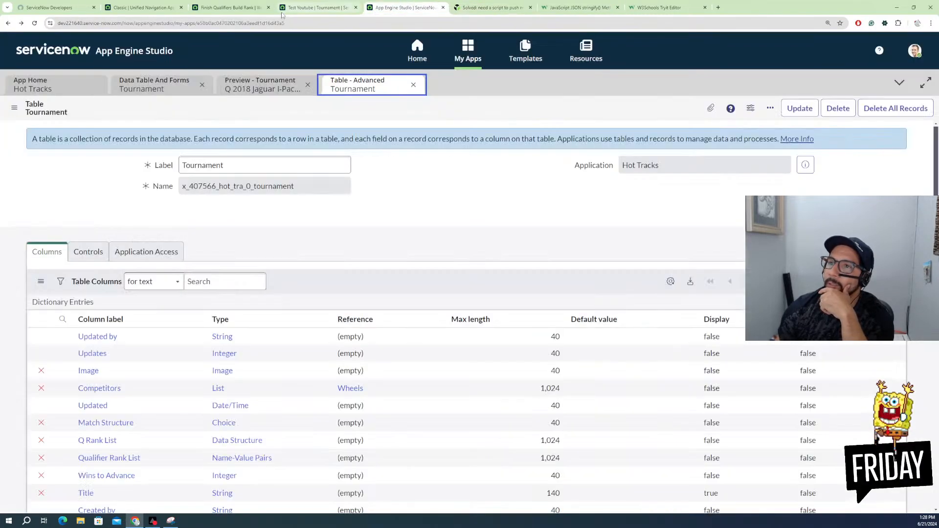
click(317, 8)
click(248, 7)
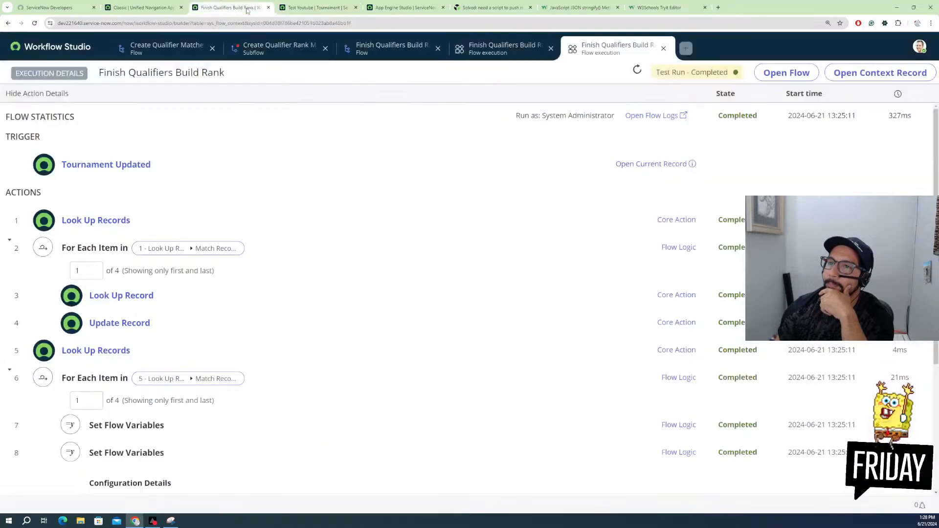
click(273, 51)
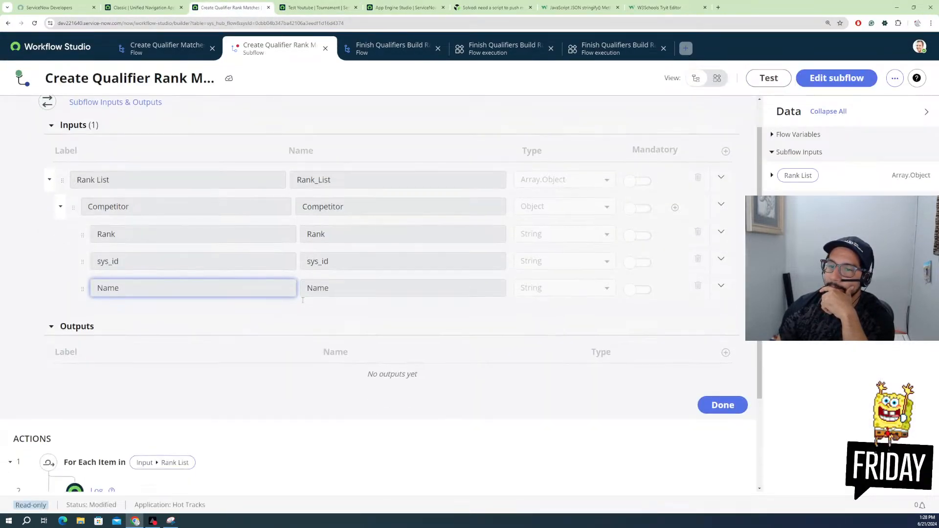
click(378, 53)
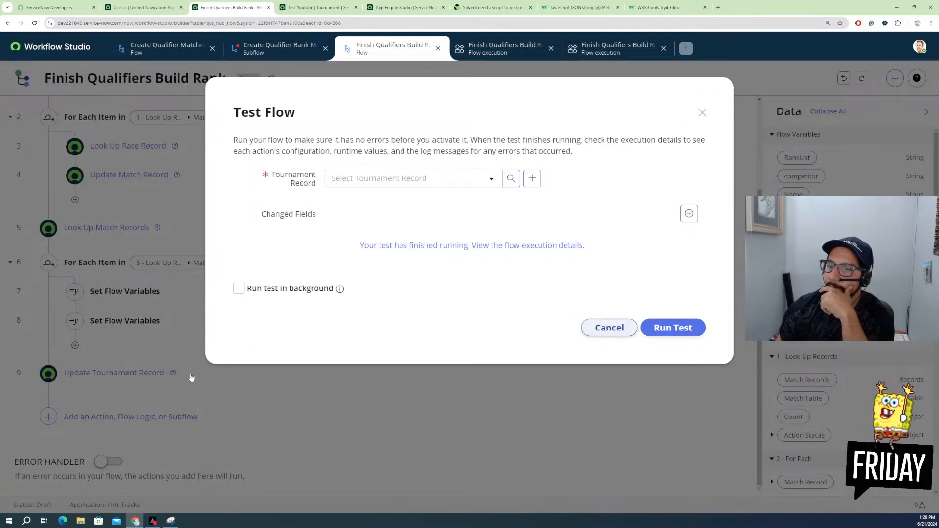
click(191, 378)
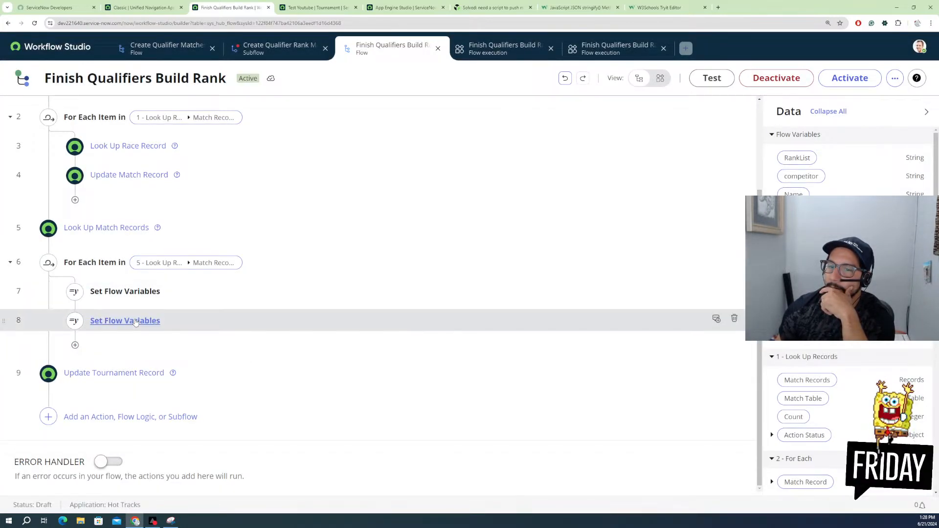
Step: In action 8's RankList script, remove .toString(); after list.push(obj) and start a new line below it with JSON.stringify
click(136, 322)
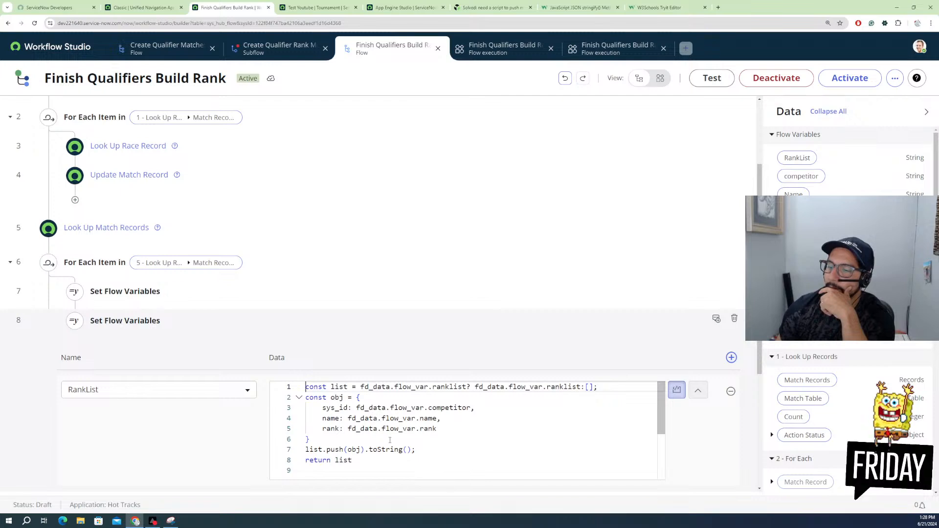
drag(415, 449, 373, 453)
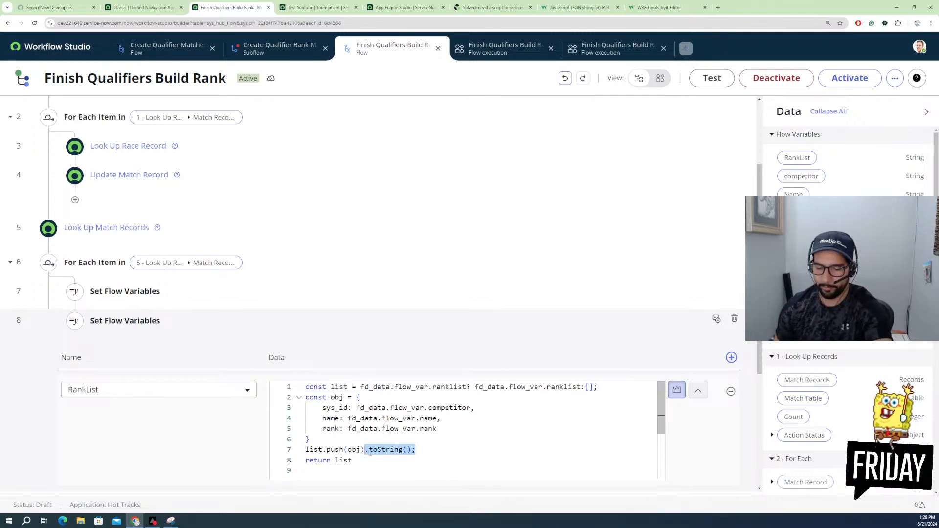
key(Return)
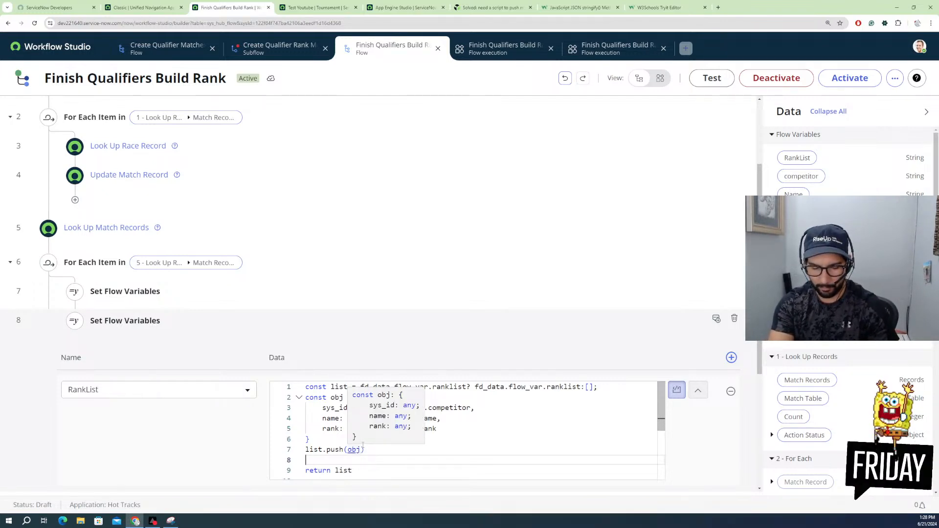
text(JSON.stringify)
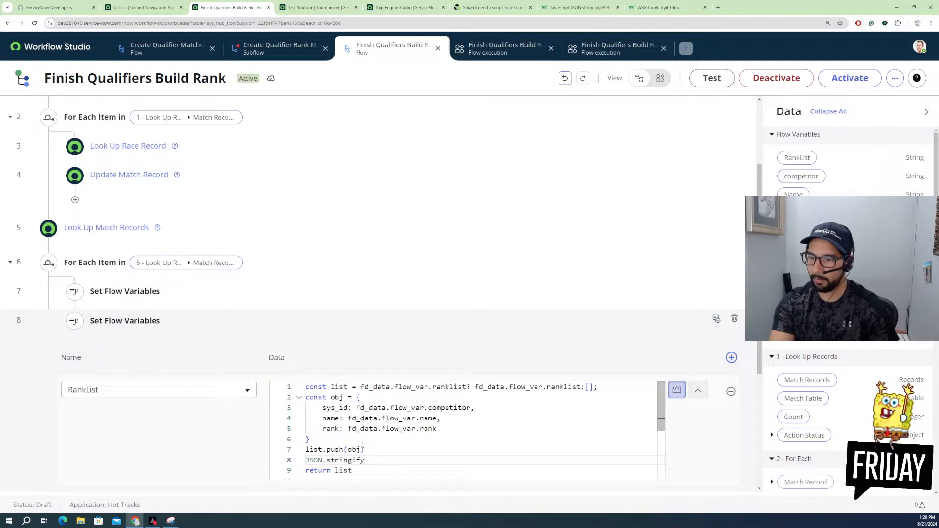
Step: Glance at the Tryit JSON example, then try passing list to the JSON.stringify call on the new line of the RankList script
click(657, 8)
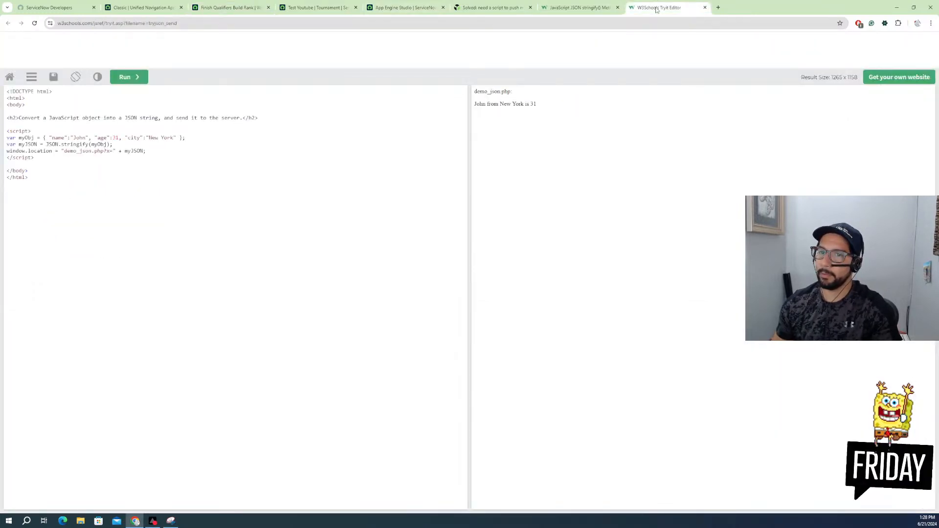
click(143, 9)
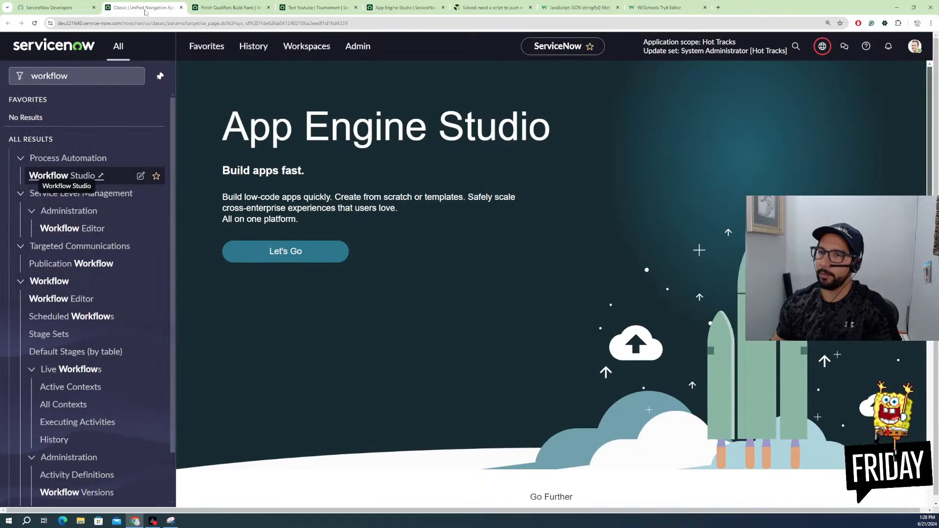
click(55, 8)
click(241, 6)
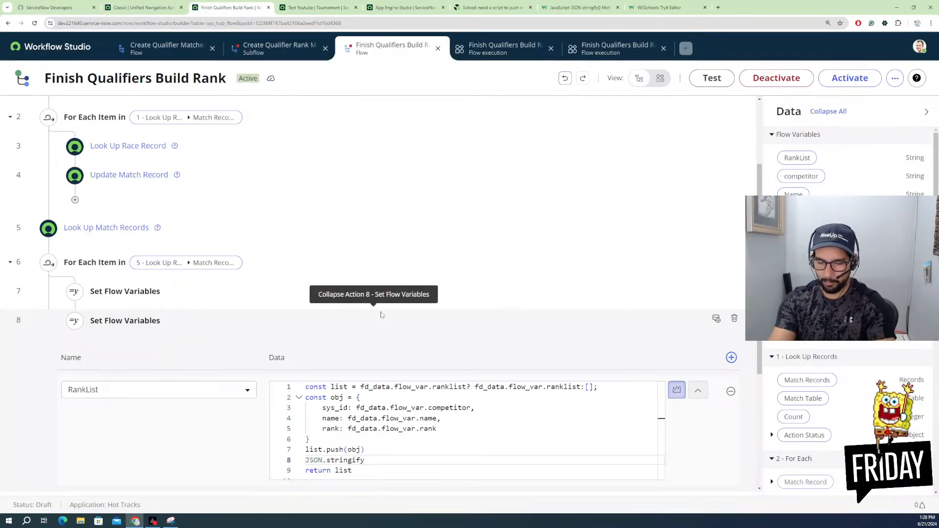
text(()
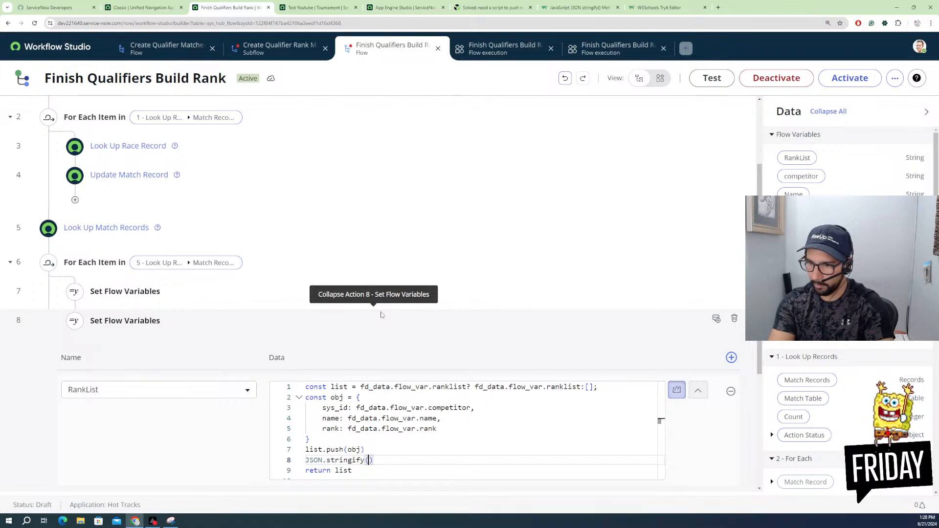
text(list)
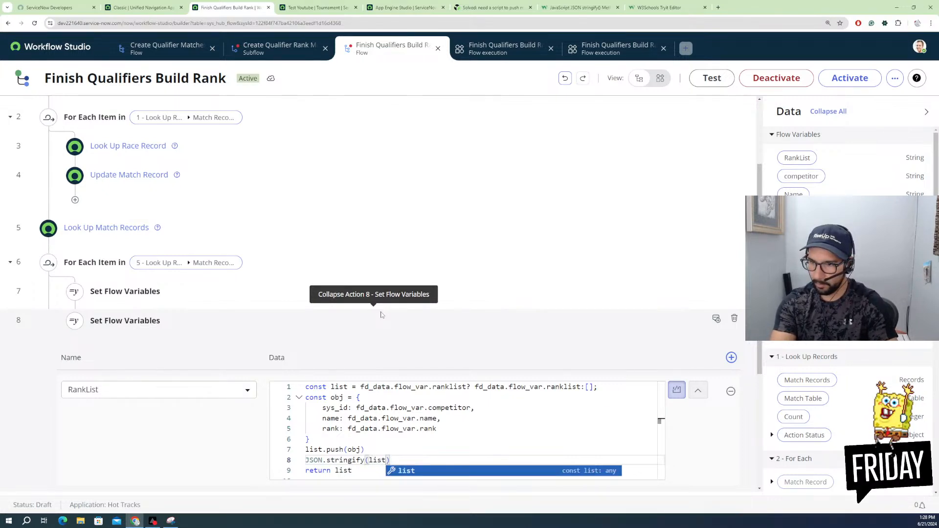
key(BackSpace)
key(BackSpace)
key(BackSpace)
key(BackSpace)
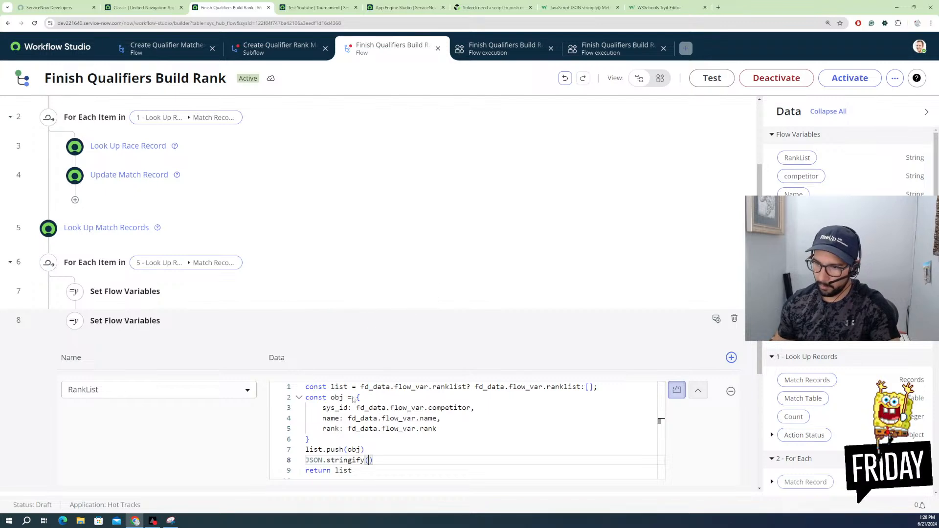
Step: Change the push line to list.push(JSON.stringify(obj)) and delete the separate JSON.stringify() call below it
click(348, 450)
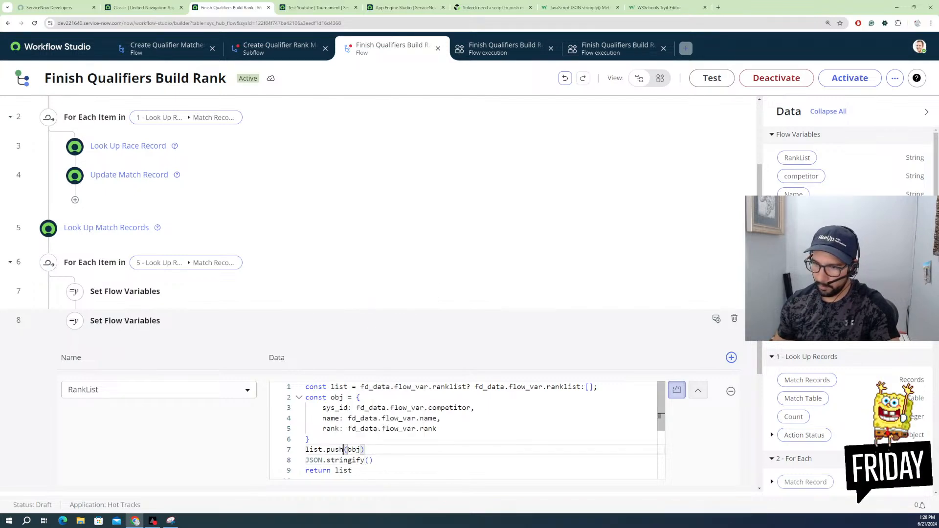
text(JSON.stringify)
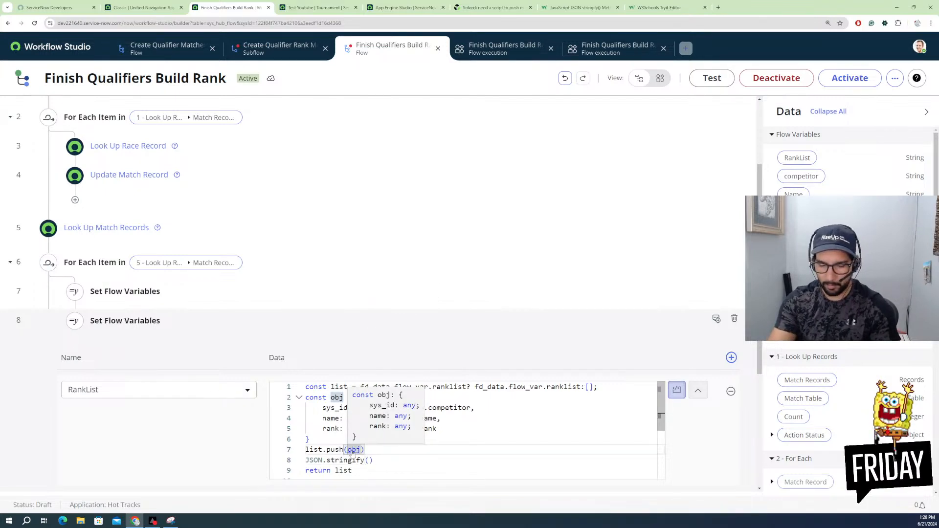
text(()
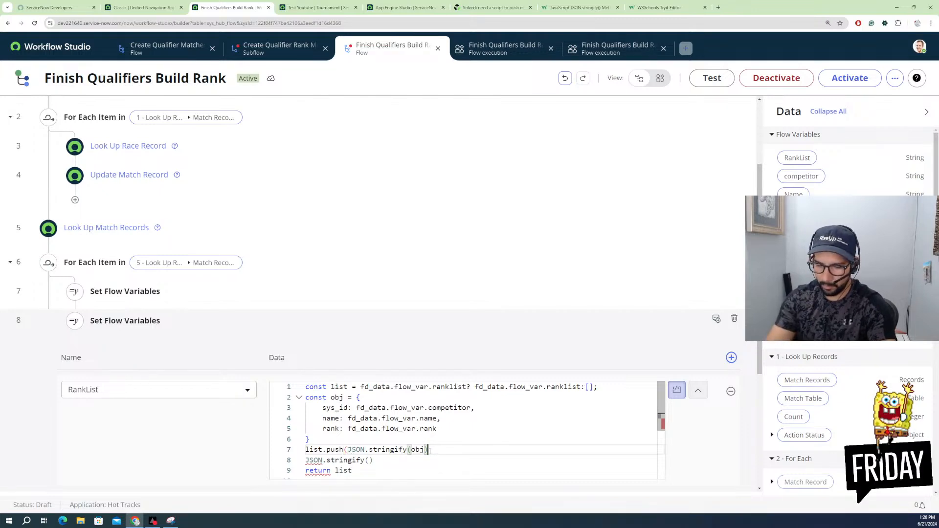
text())
drag(374, 461, 306, 461)
key(BackSpace)
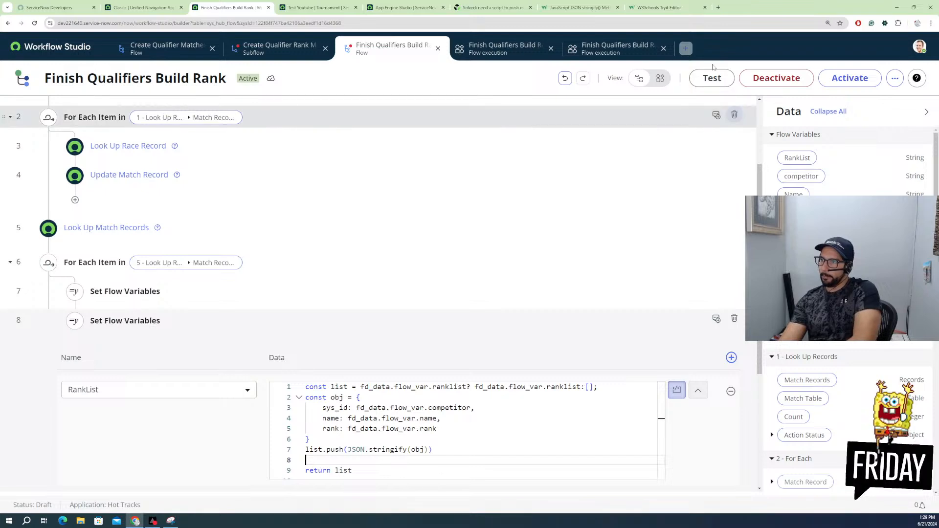
click(713, 79)
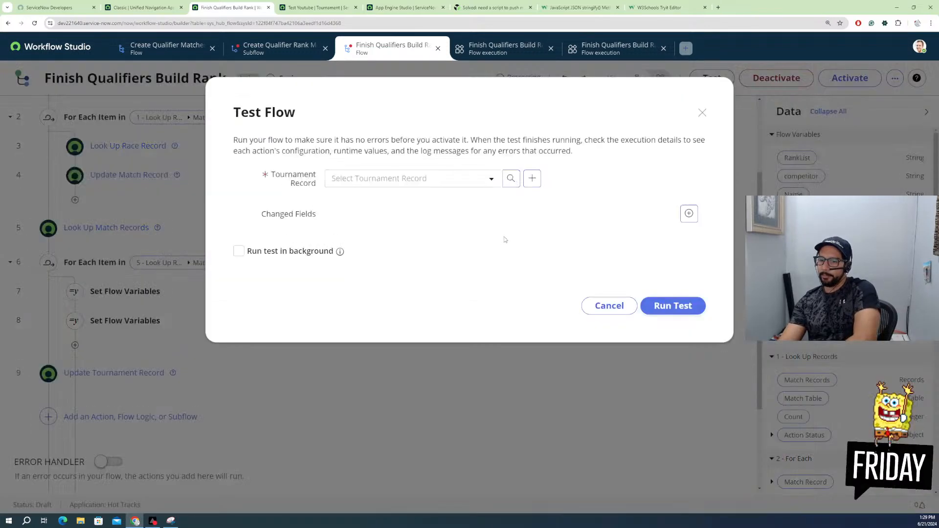
click(452, 186)
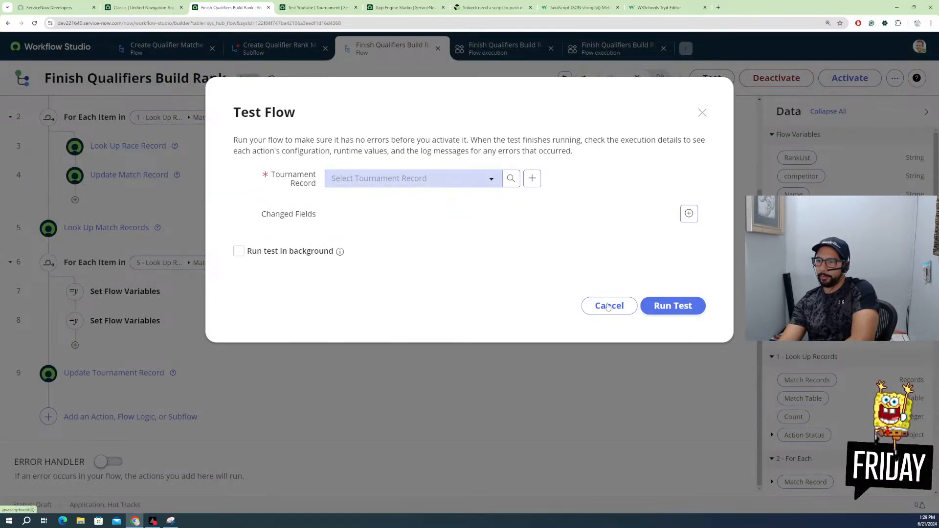
click(606, 307)
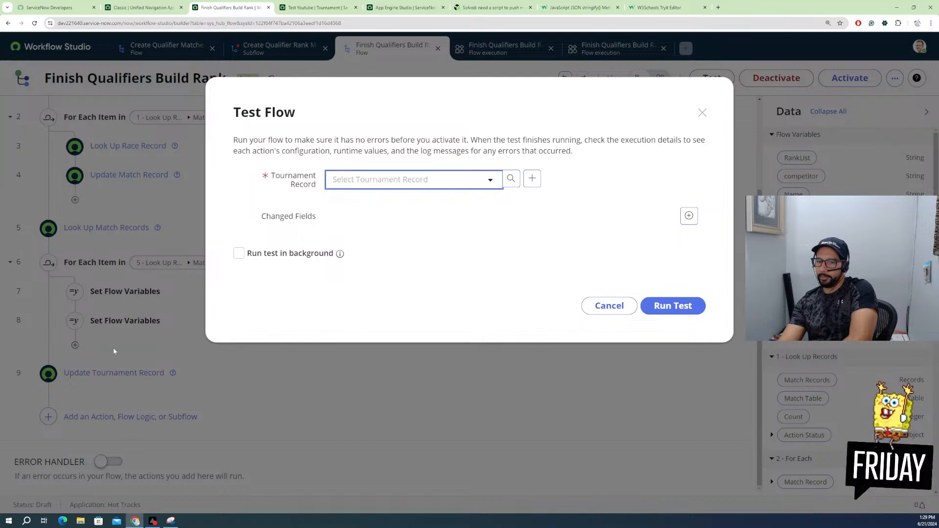
click(610, 306)
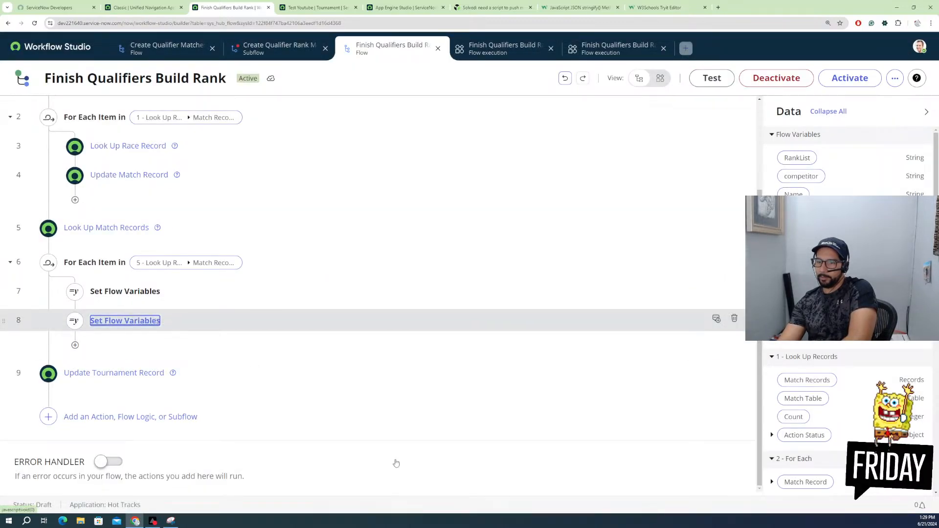
Step: Run a test of the Finish Qualifiers Build Rank flow with the Test Youtube tournament record
click(707, 80)
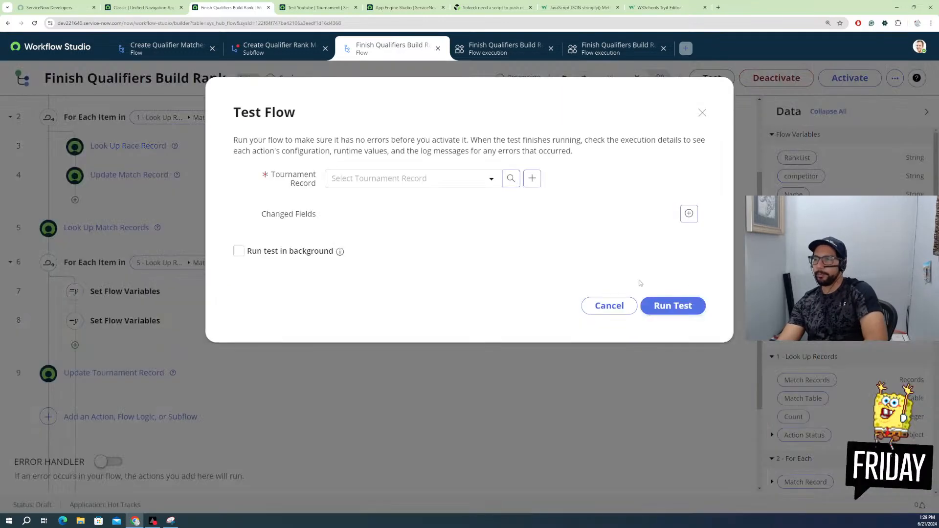
click(455, 184)
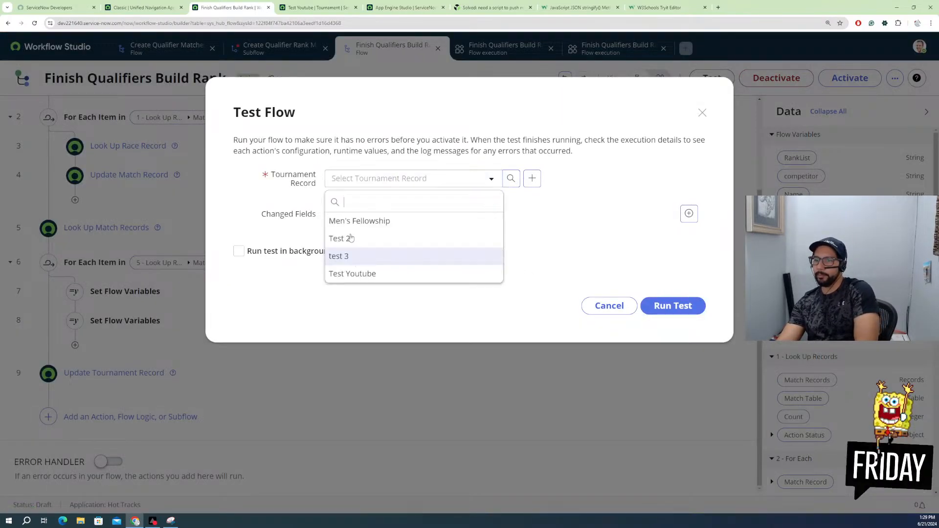
click(353, 274)
click(667, 308)
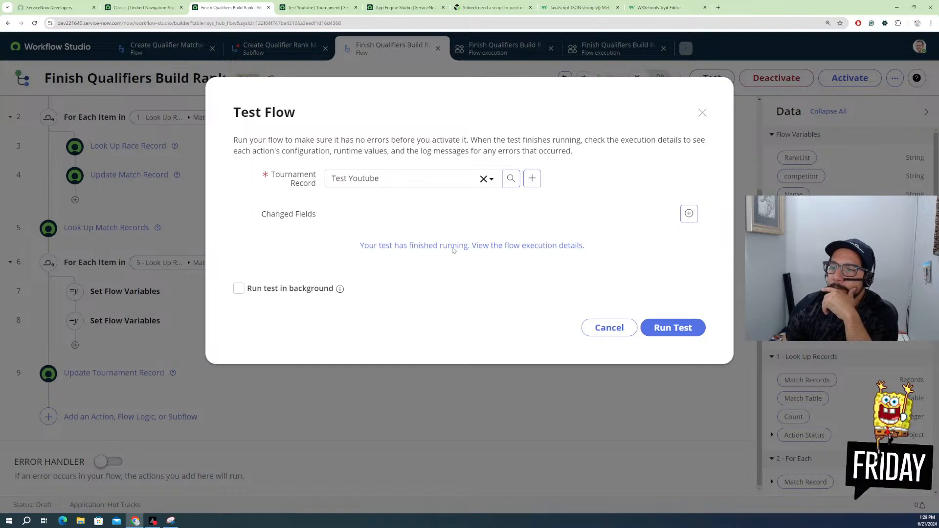
Step: Examine action 8's RankList runtime value and full script in the new run's execution details, then switch to the previous run's details
click(454, 249)
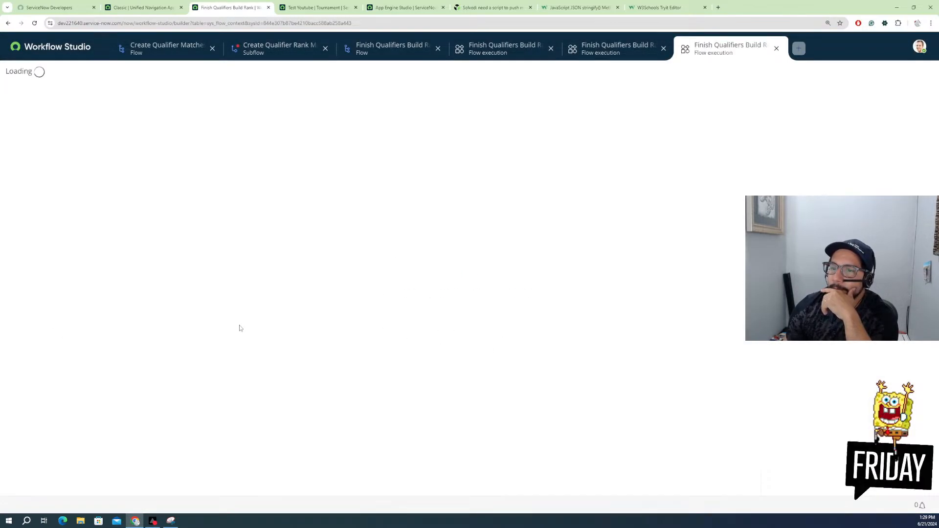
scroll(215, 408, down, 2)
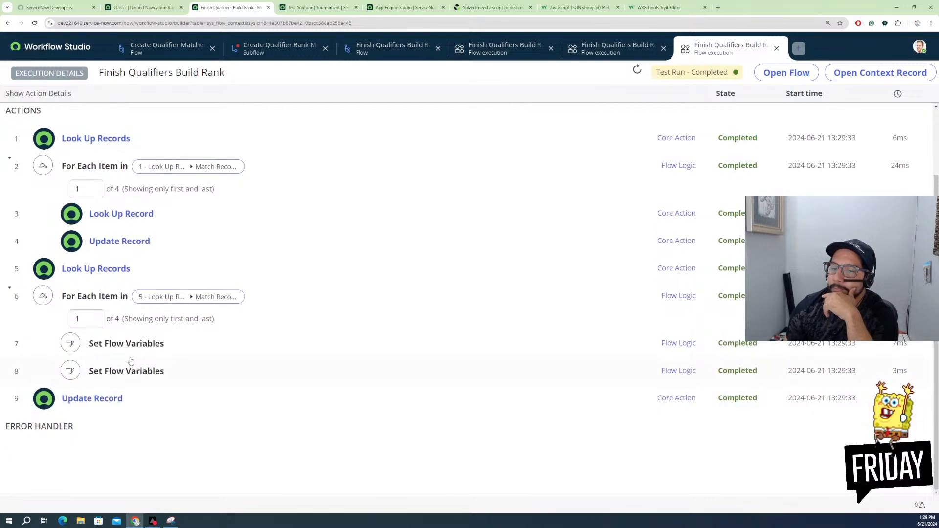
click(142, 372)
scroll(286, 417, down, 1)
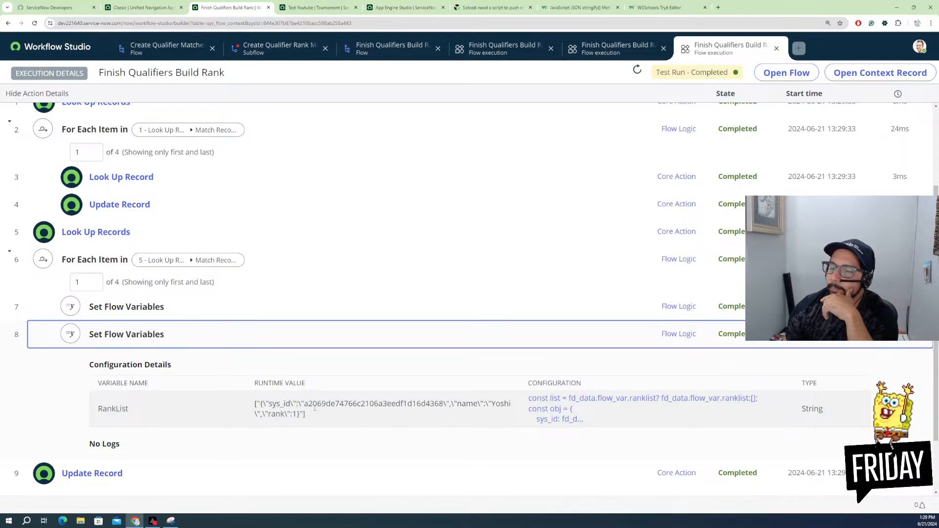
click(307, 407)
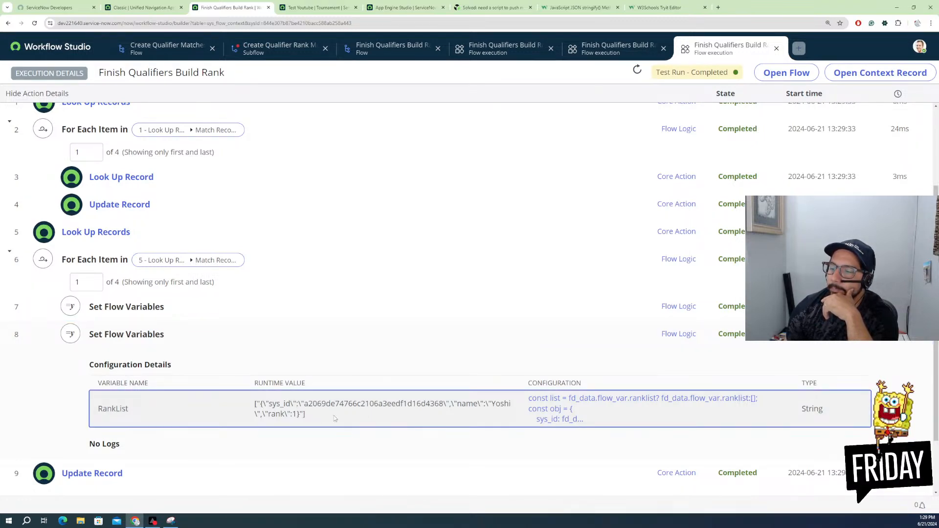
click(570, 419)
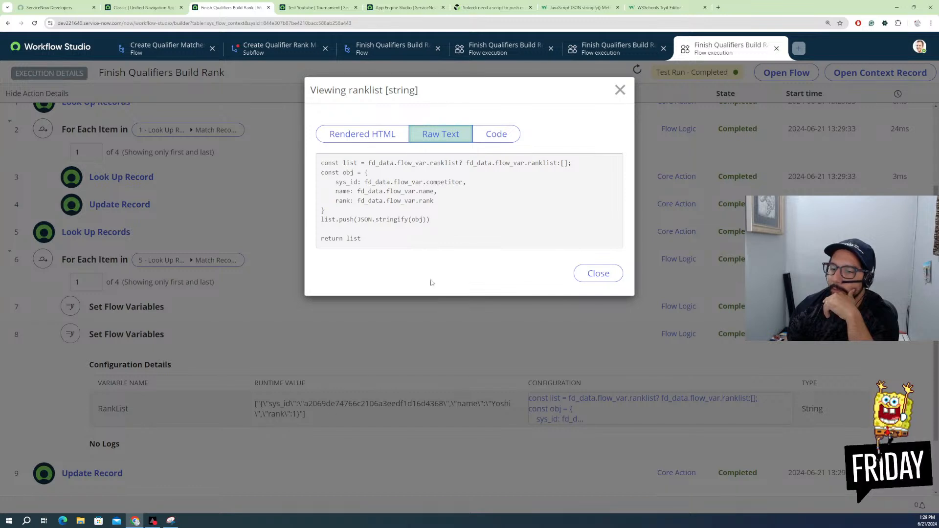
click(594, 280)
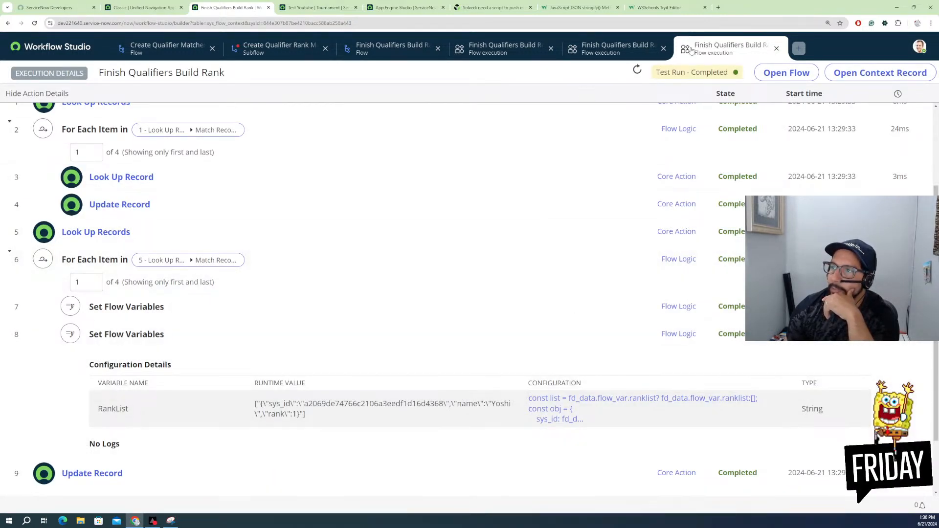
click(631, 50)
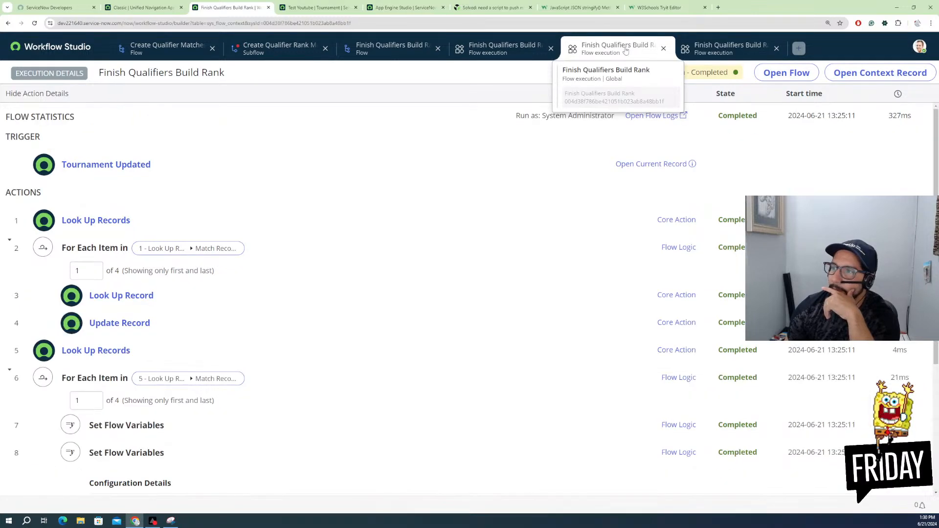
Step: Close the open flow execution details and dismiss the Test Flow dialog to return to the flow
click(663, 49)
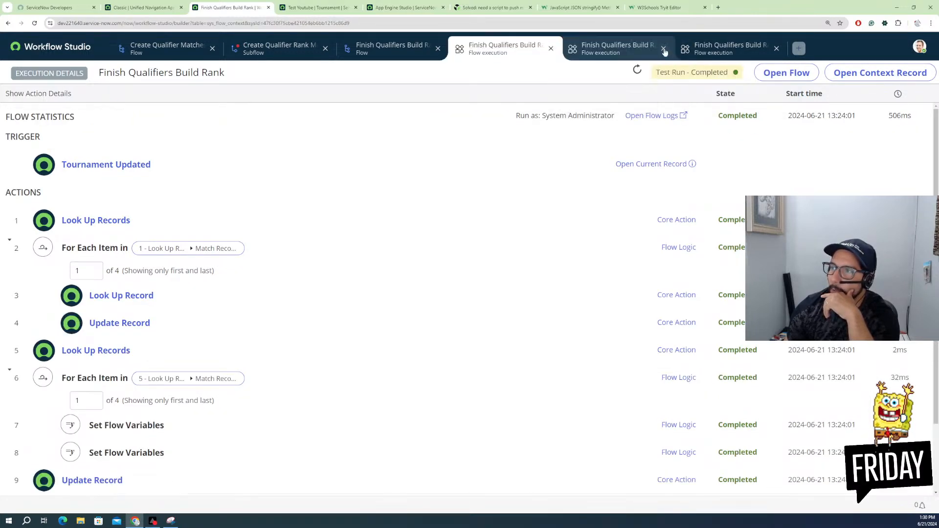
click(663, 49)
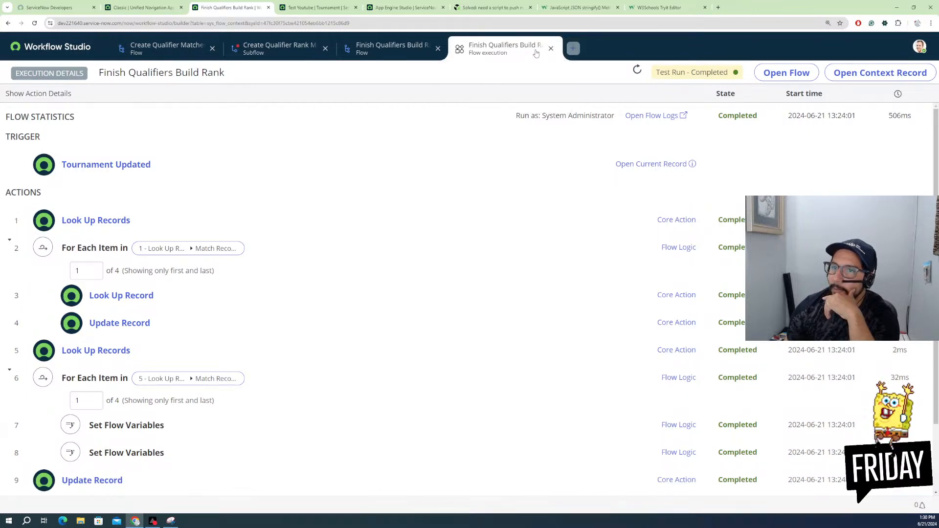
click(551, 49)
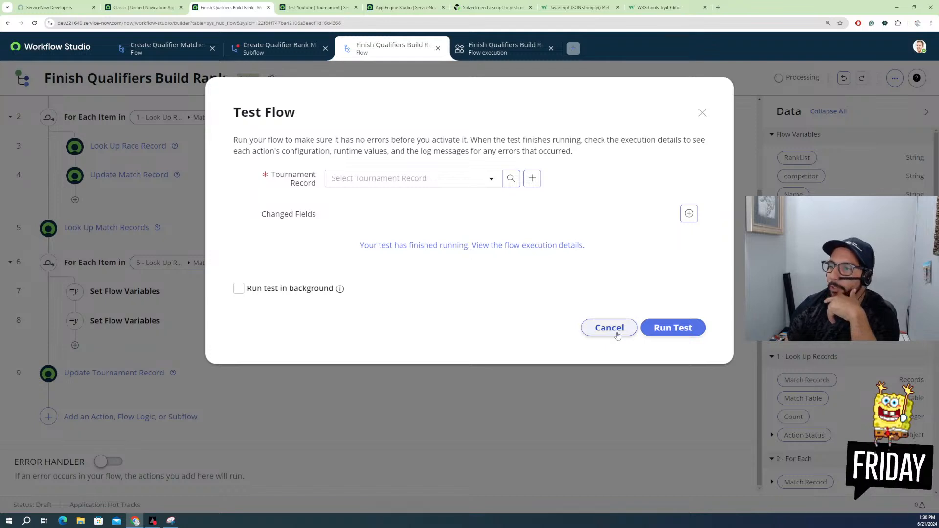
click(611, 334)
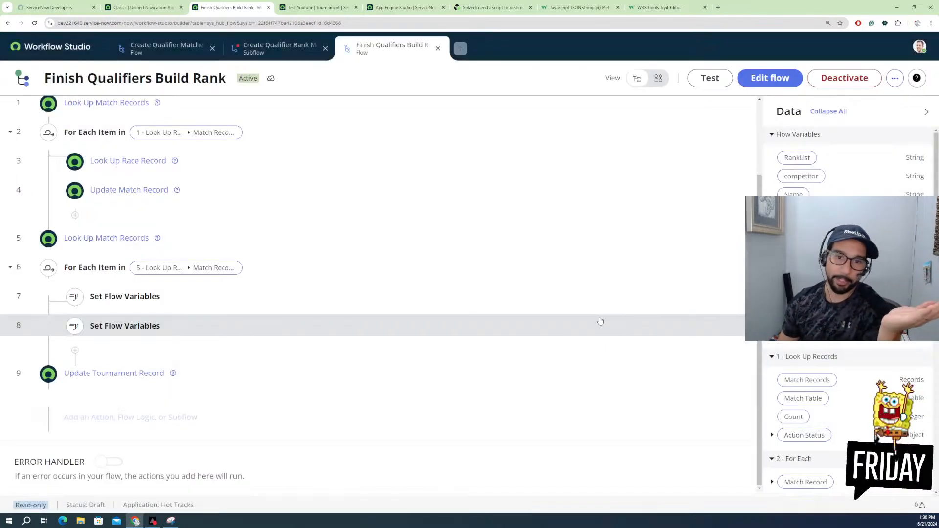
Step: Enable flow editing and try to join the sys_id, name and rank properties onto the const obj line of action 8's RankList script
click(284, 323)
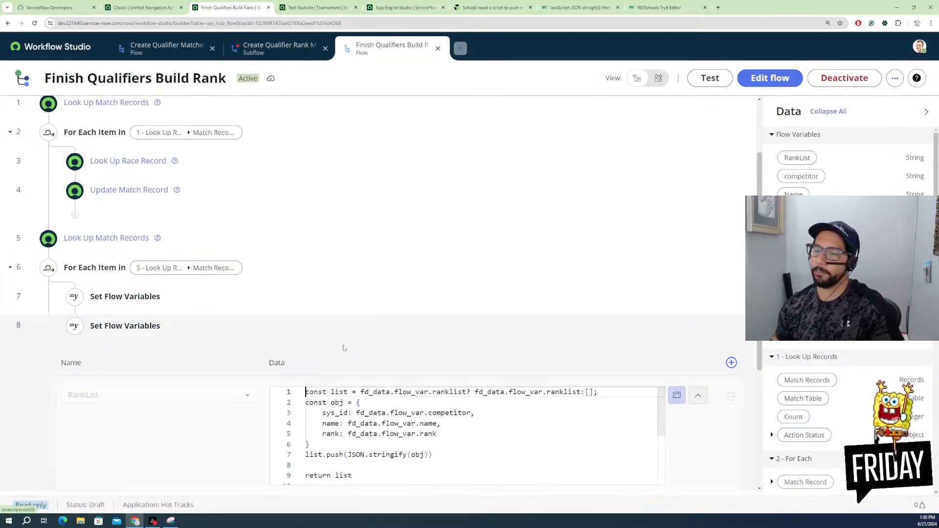
click(373, 402)
key(Return)
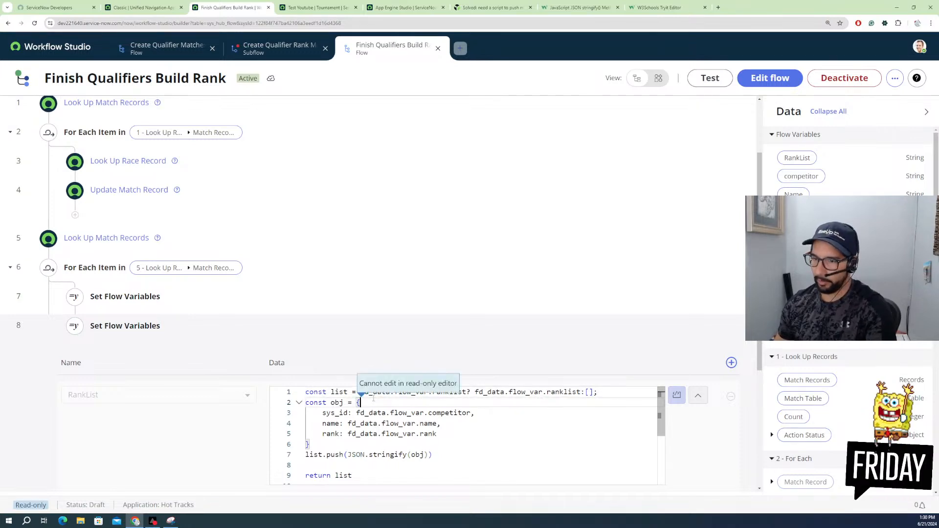
click(776, 82)
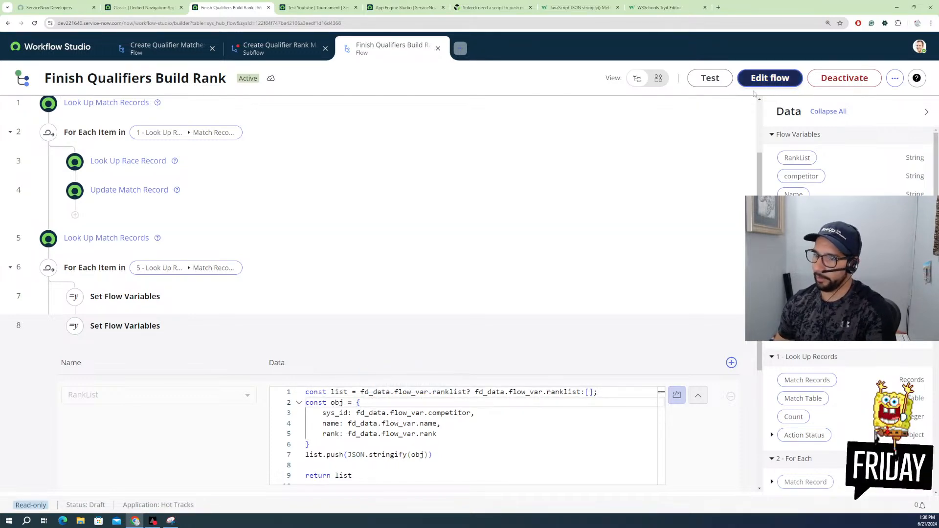
click(382, 422)
key(Delete)
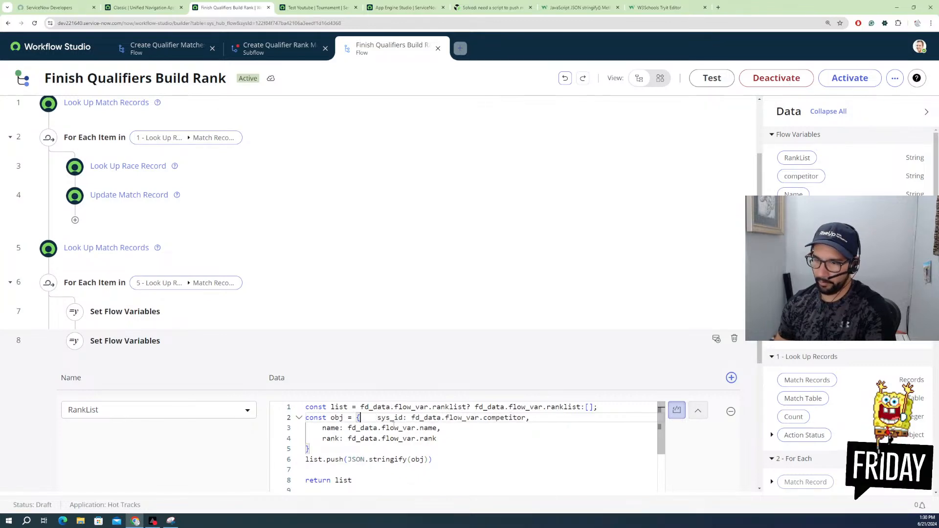
key(Delete)
key(Delete)
key(Delete)
key(Delete)
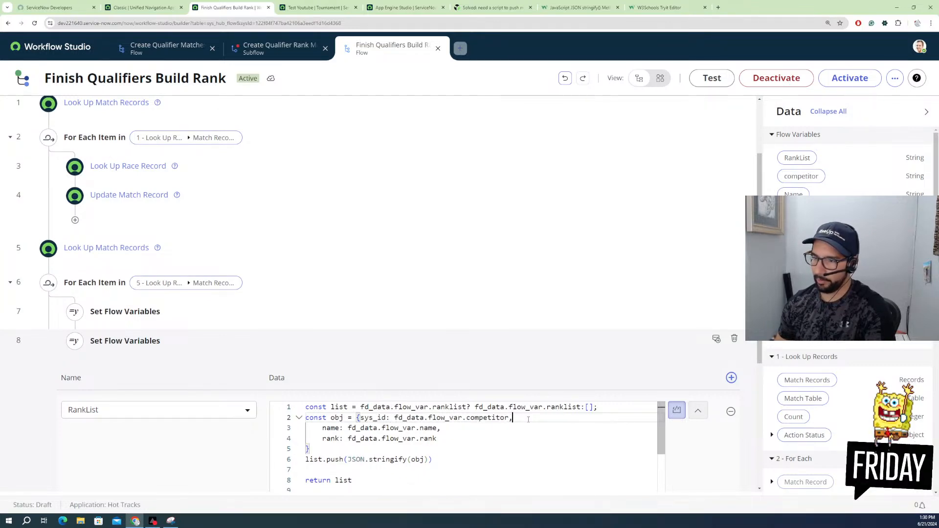
key(Delete)
key(Delete)
key(Delete)
key(Delete)
key(Delete)
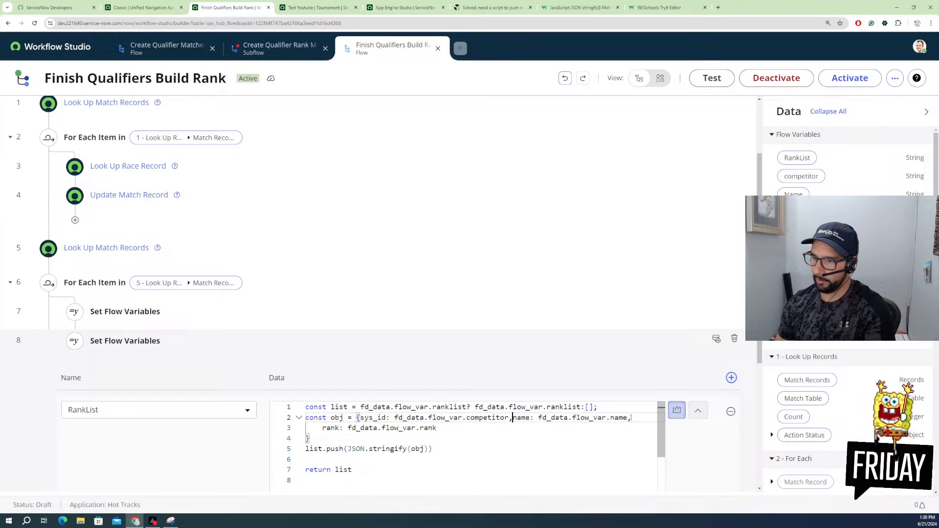
key(Delete)
key(Delete)
key(Delete)
key(Delete)
key(Delete)
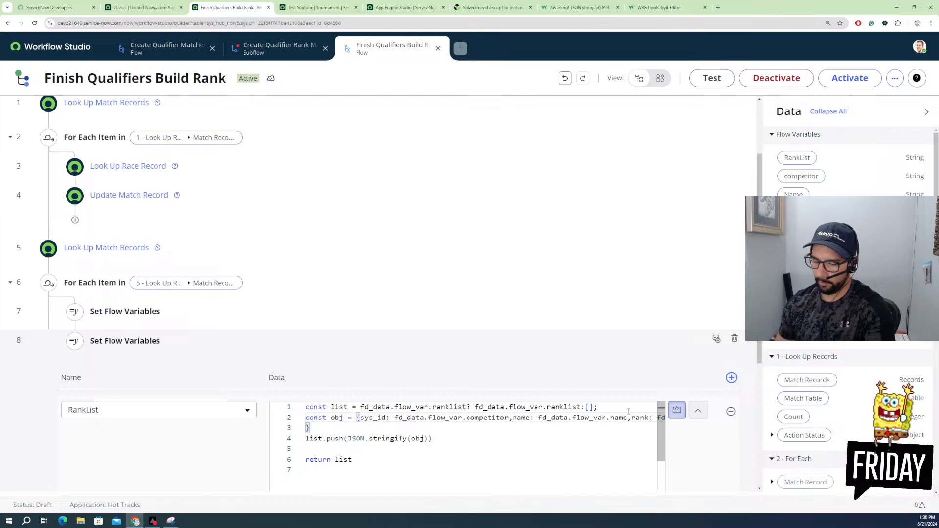
Step: Try to pull obj's closing brace up behind fd_data.flow_var.rank and confirm action 8's variable settings
key(Right)
key(Right)
key(Right)
key(Right)
key(Right)
key(Right)
key(Right)
key(Right)
key(Right)
key(Right)
key(Right)
key(Right)
key(Right)
key(Right)
key(Right)
key(Right)
key(Right)
key(Right)
key(Right)
key(Right)
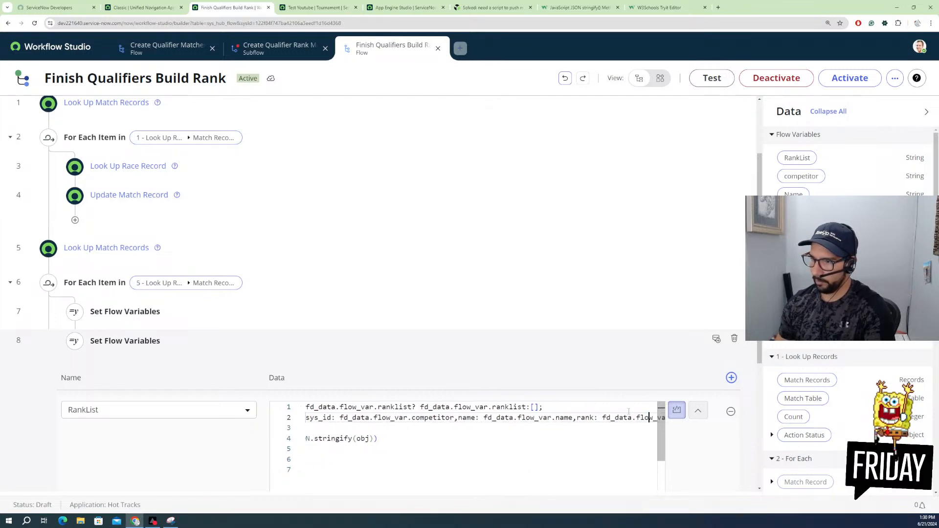
key(Right)
key(Right)
key(Right)
key(Right)
key(Right)
key(Right)
key(Right)
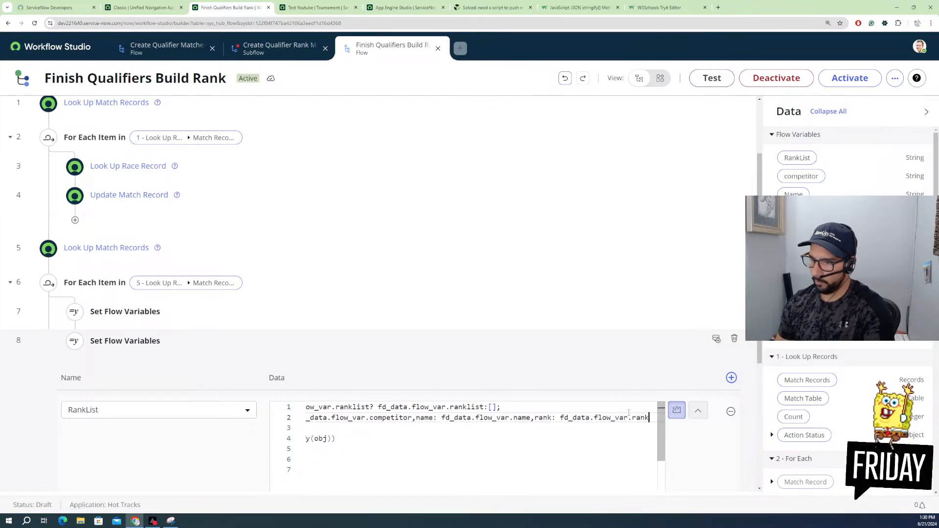
key(Delete)
scroll(348, 446, down, 1)
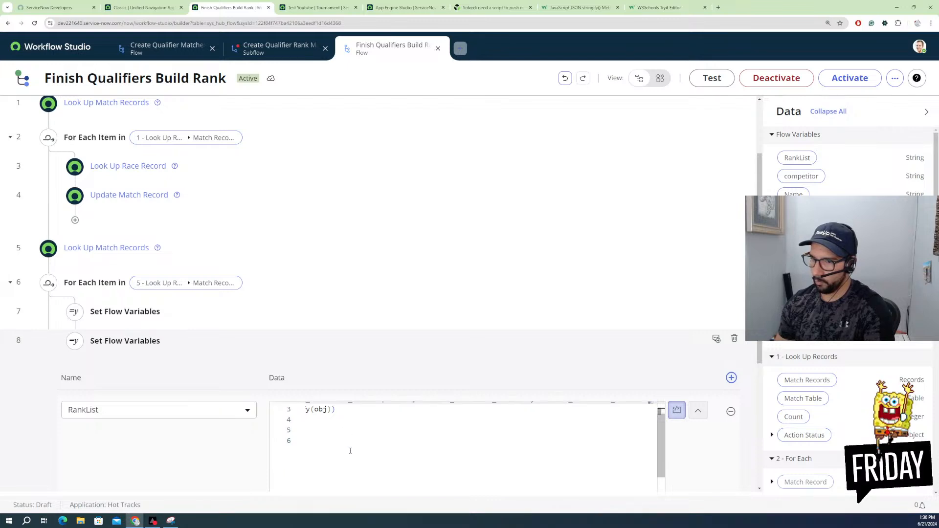
scroll(592, 460, up, 1)
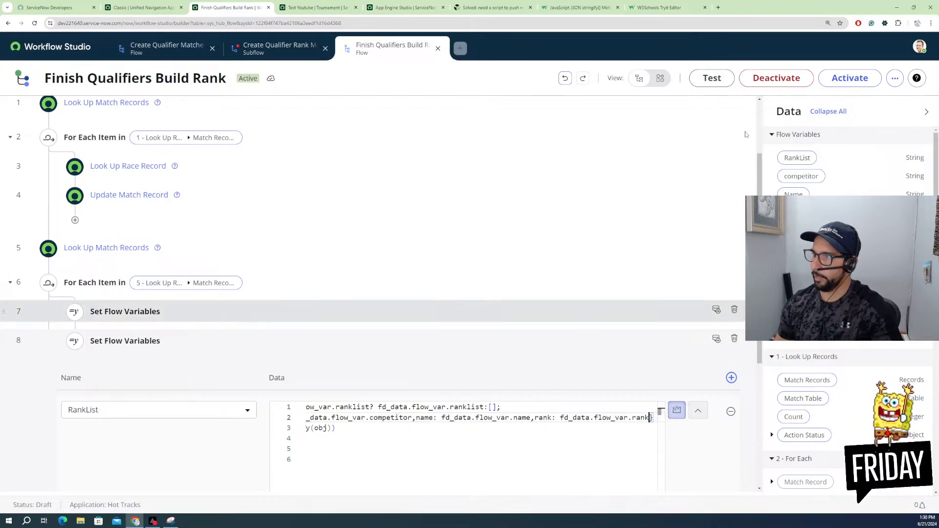
scroll(699, 450, down, 4)
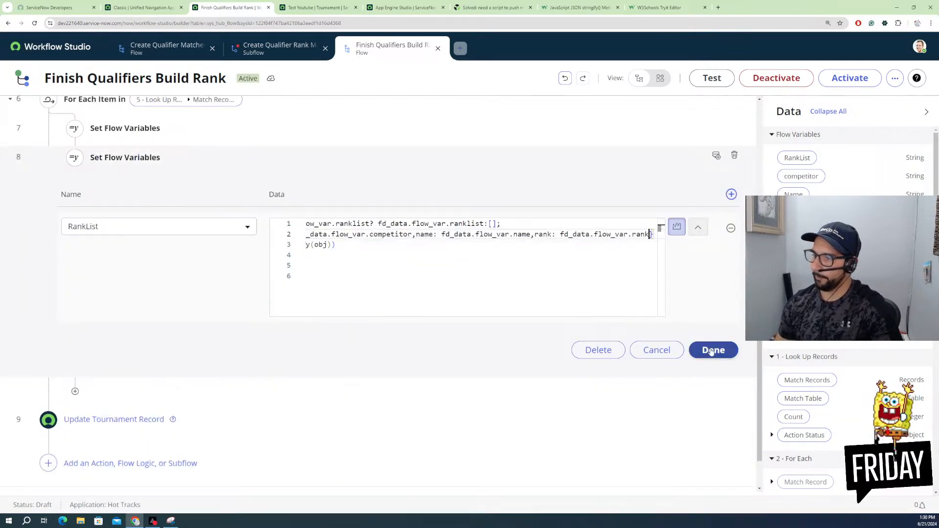
click(713, 350)
scroll(462, 128, up, 3)
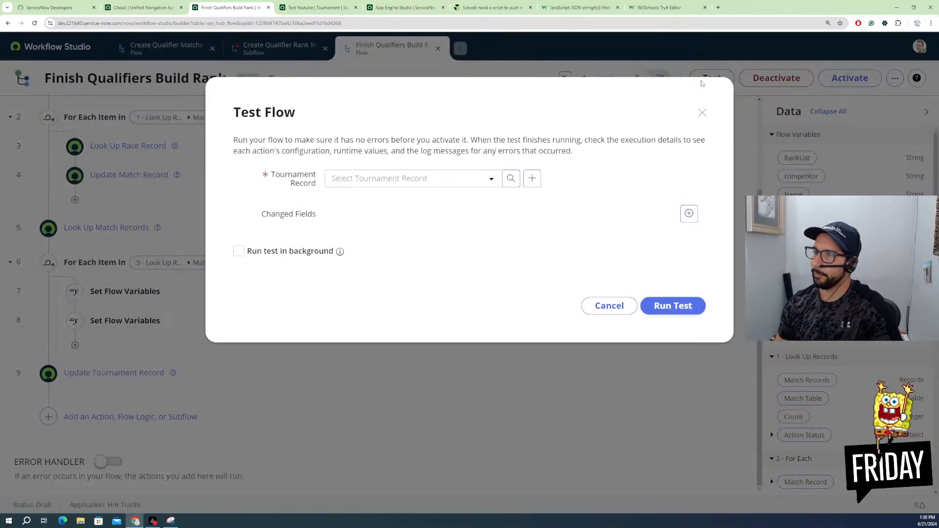
Step: Test the flow with the Test Youtube tournament record and open the run's execution details
click(703, 82)
click(446, 185)
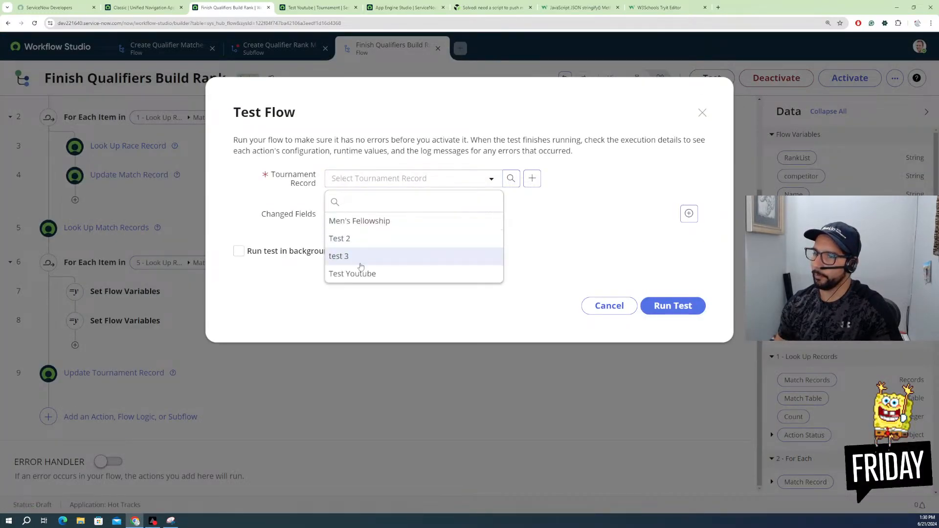
click(421, 272)
click(644, 306)
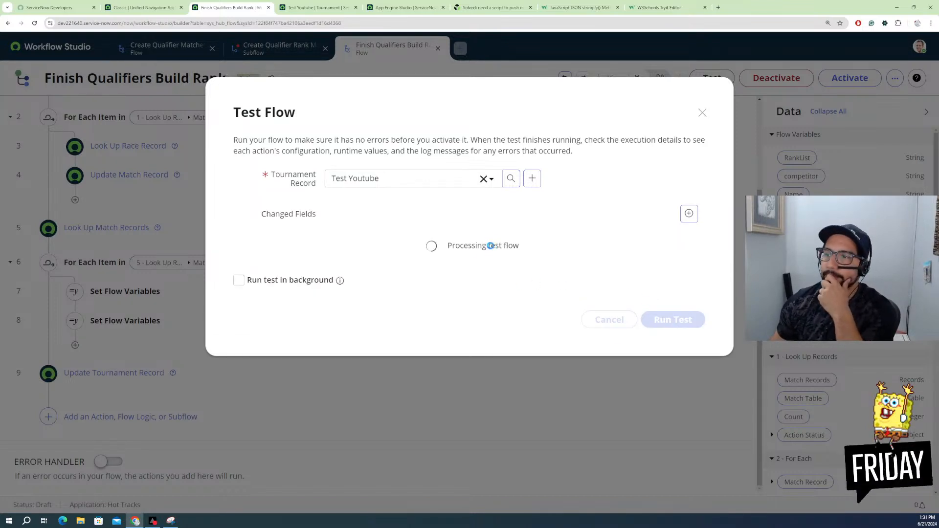
click(412, 249)
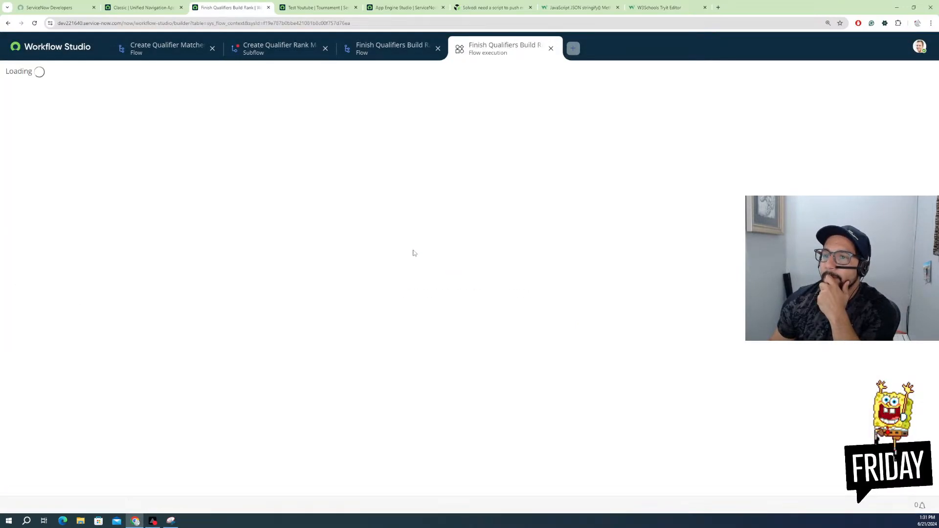
Step: Examine action 8's RankList runtime value and full script, then close the execution details and the Test Flow dialog
scroll(111, 390, down, 2)
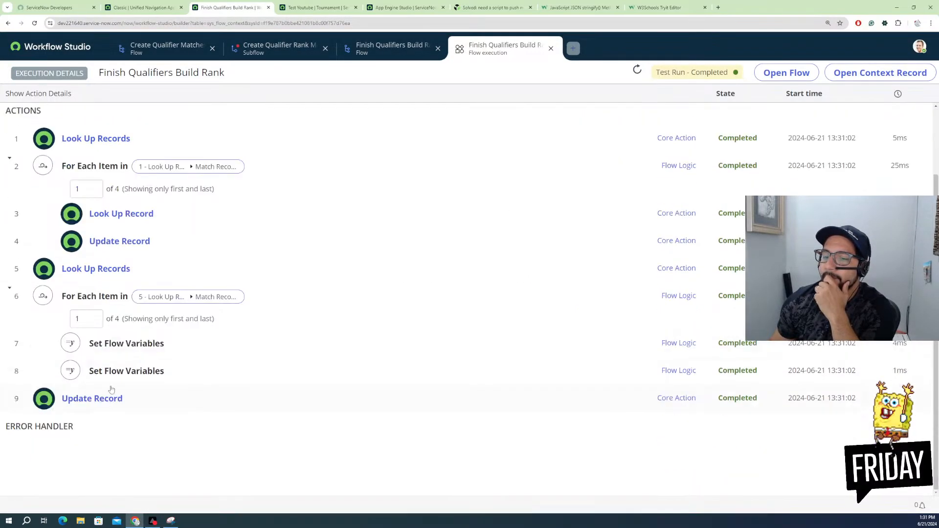
click(118, 373)
scroll(361, 384, down, 1)
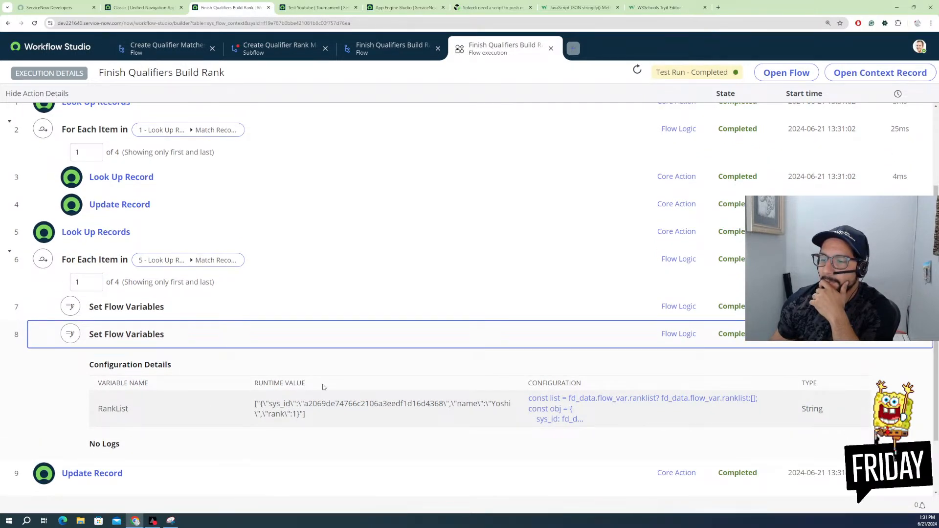
click(564, 420)
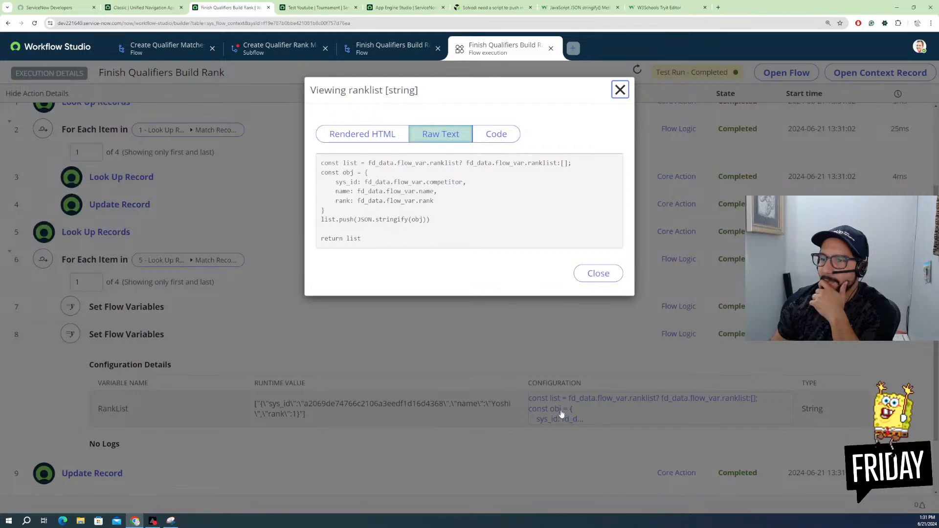
click(598, 273)
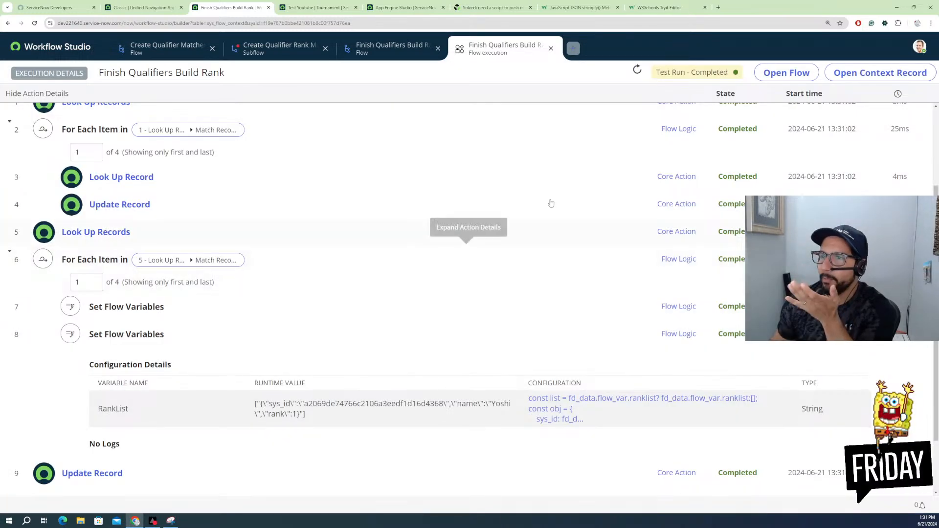
click(551, 48)
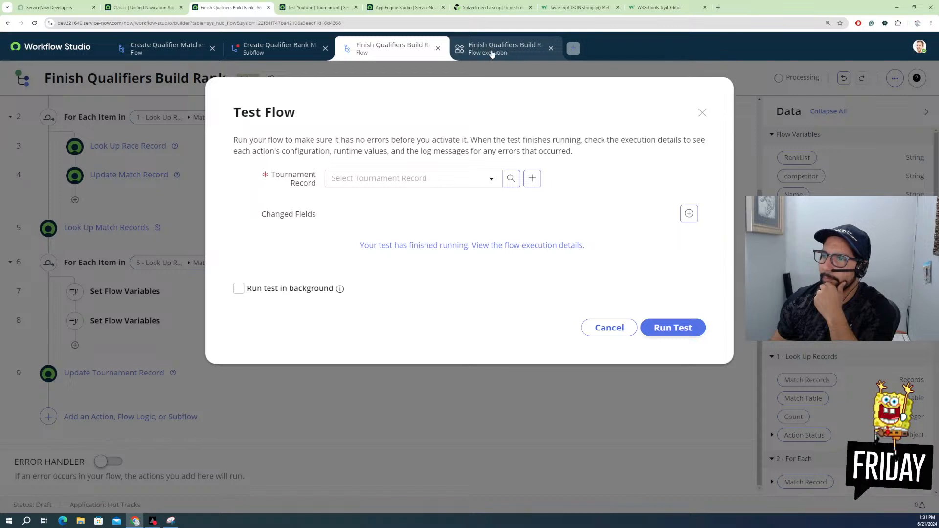
click(609, 328)
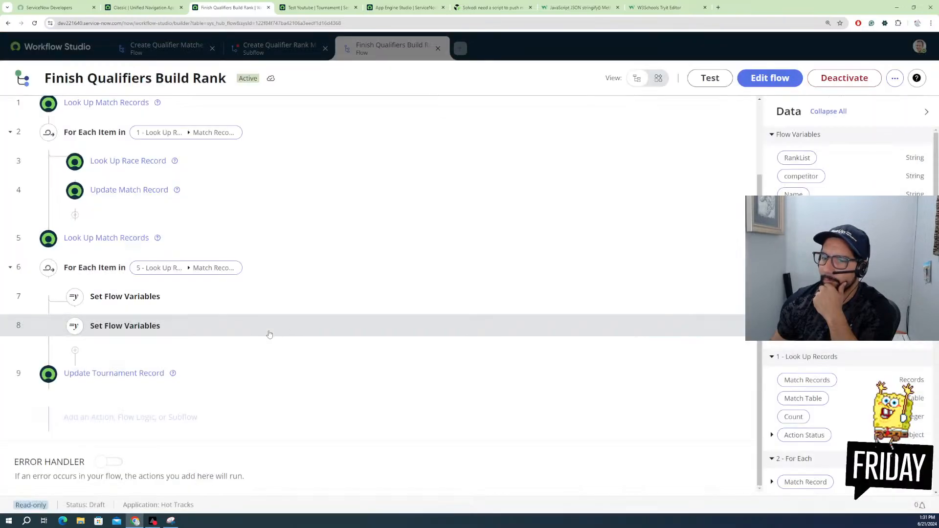
Step: Reopen action 8's RankList script for editing and join the sys_id and name properties onto the const obj line
click(153, 335)
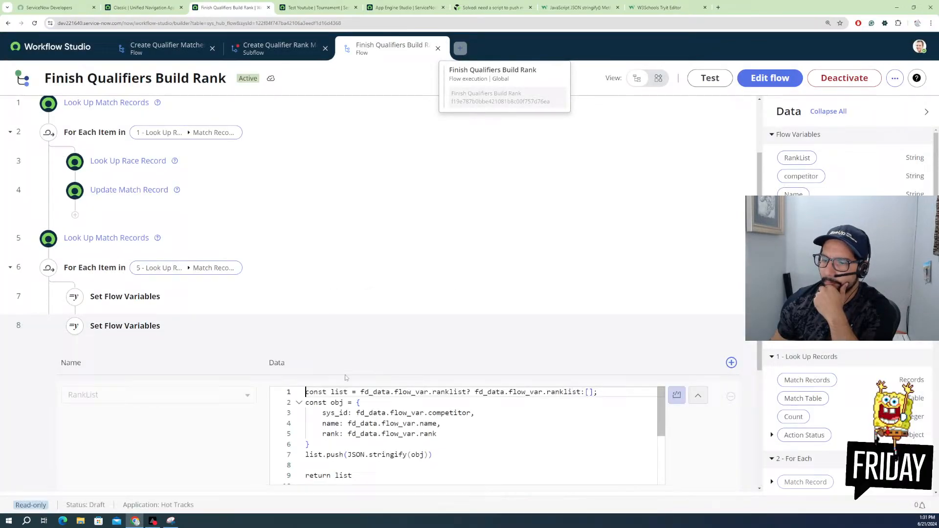
click(365, 402)
key(Return)
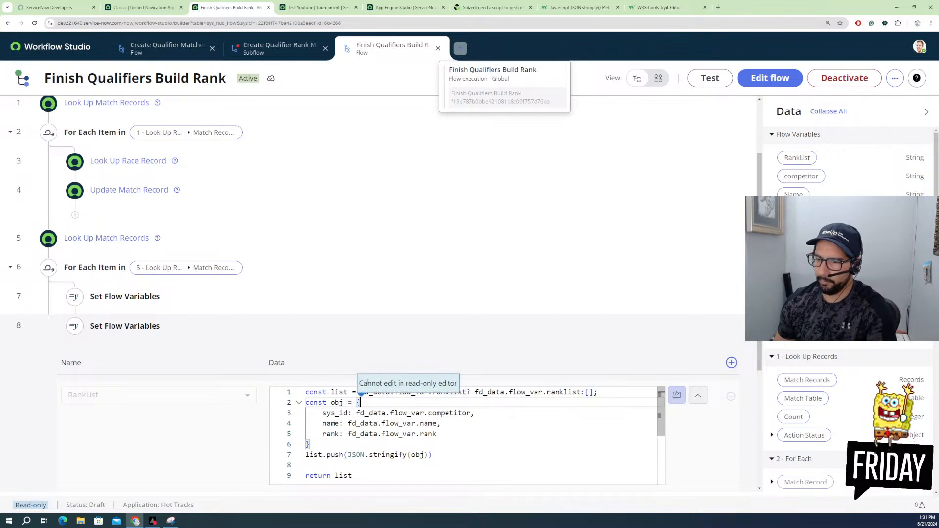
click(770, 77)
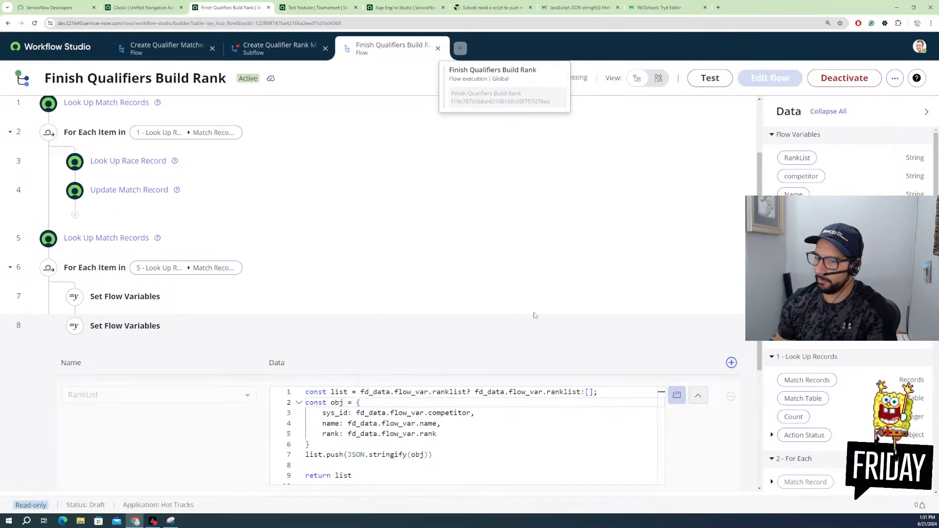
click(368, 420)
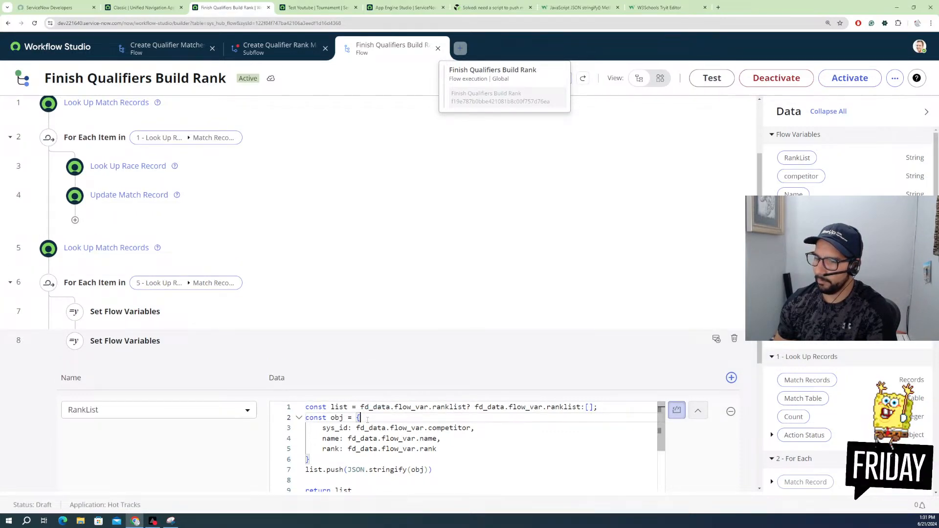
key(Delete)
key(Delete)
key(Delete)
key(Delete)
key(Delete)
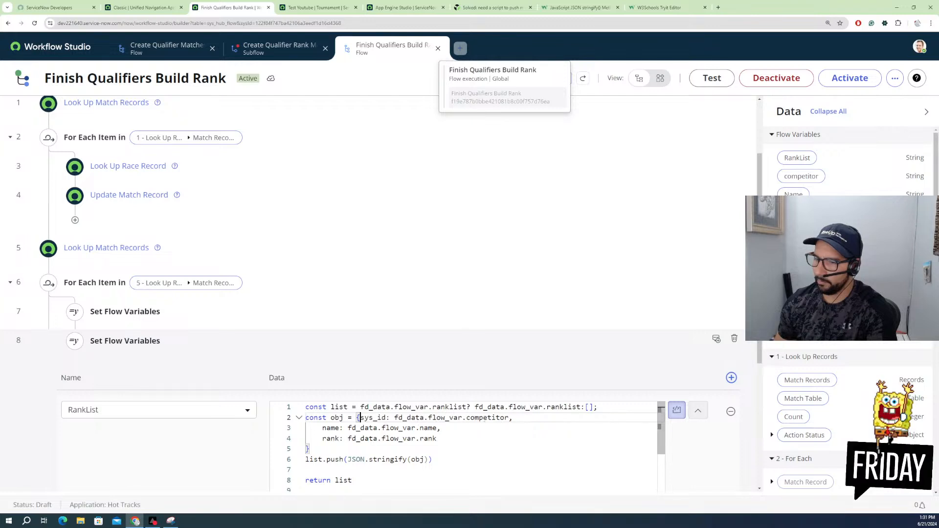
key(Delete)
key(Delete)
key(Delete)
key(Delete)
key(Delete)
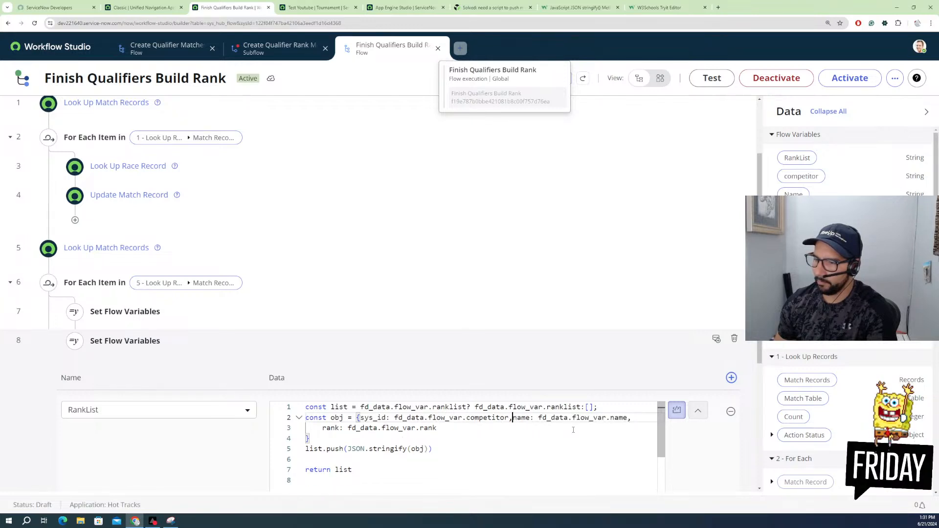
Step: Join the rank property and closing brace onto the const obj line in action 8's RankList script and confirm the variable settings
click(641, 419)
key(Delete)
key(Delete)
key(Delete)
key(Delete)
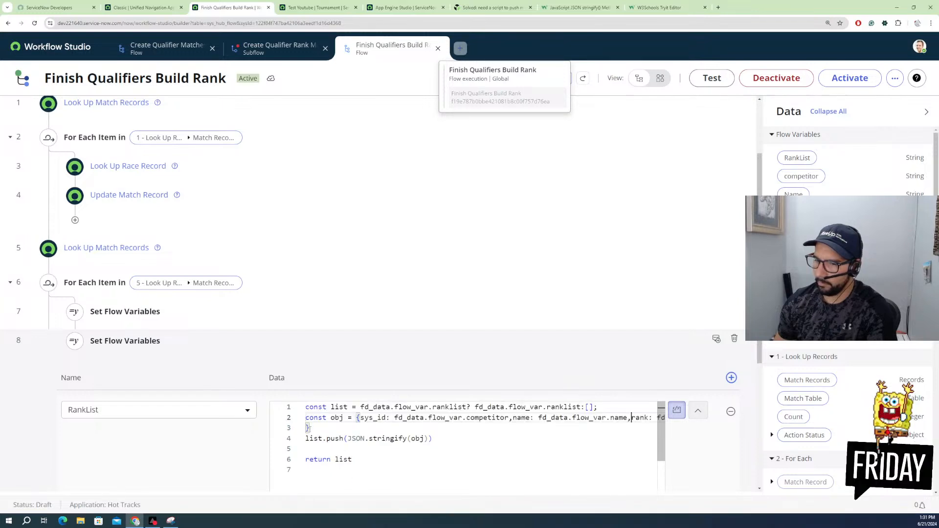
click(310, 430)
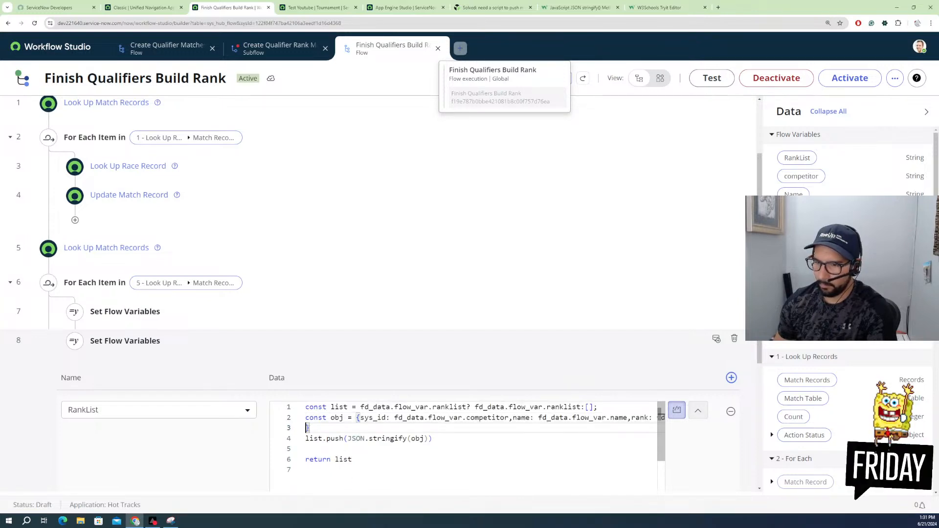
key(BackSpace)
scroll(657, 416, down, 4)
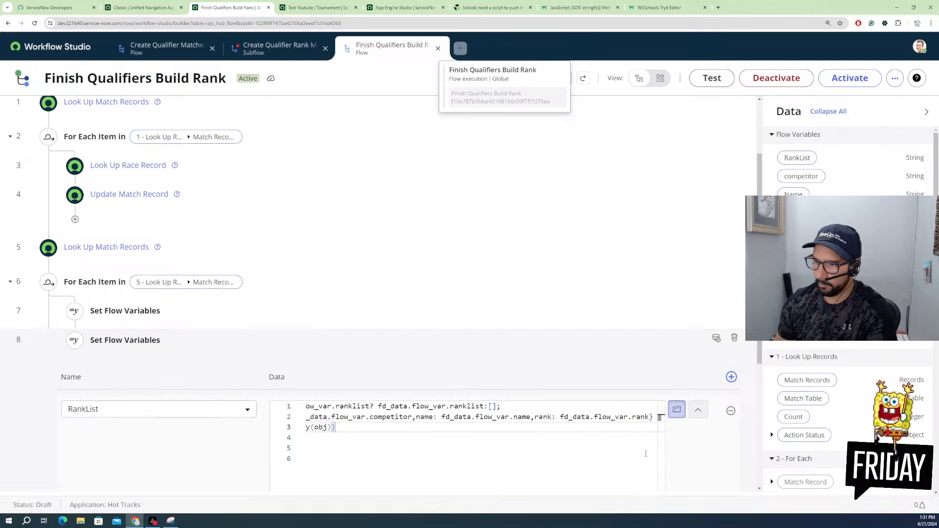
click(713, 388)
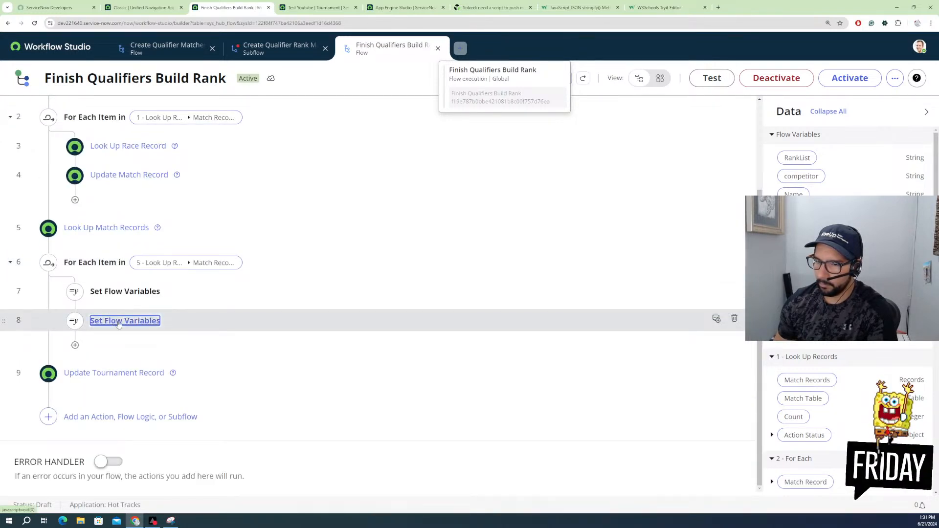
Step: Reopen action 8 to review the full width of its RankList script, then close the variable settings
click(117, 323)
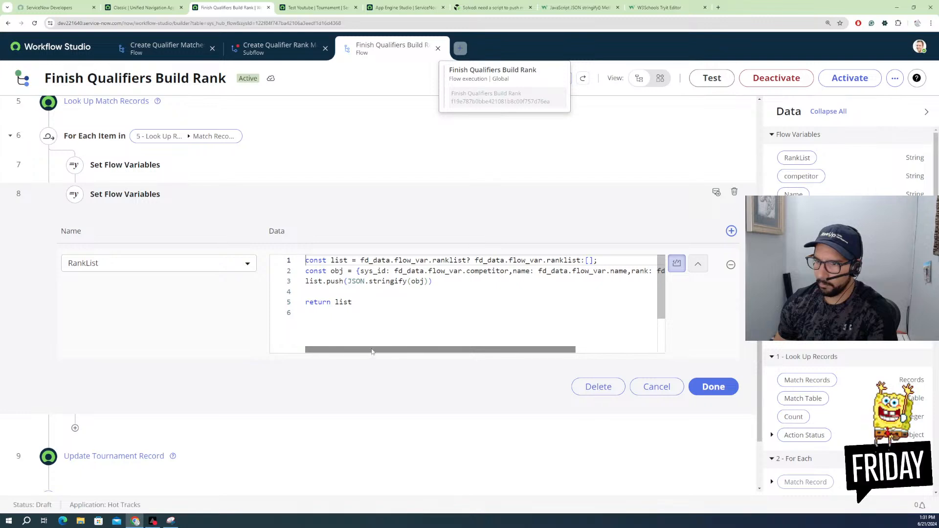
drag(372, 351, 522, 346)
drag(435, 348, 303, 348)
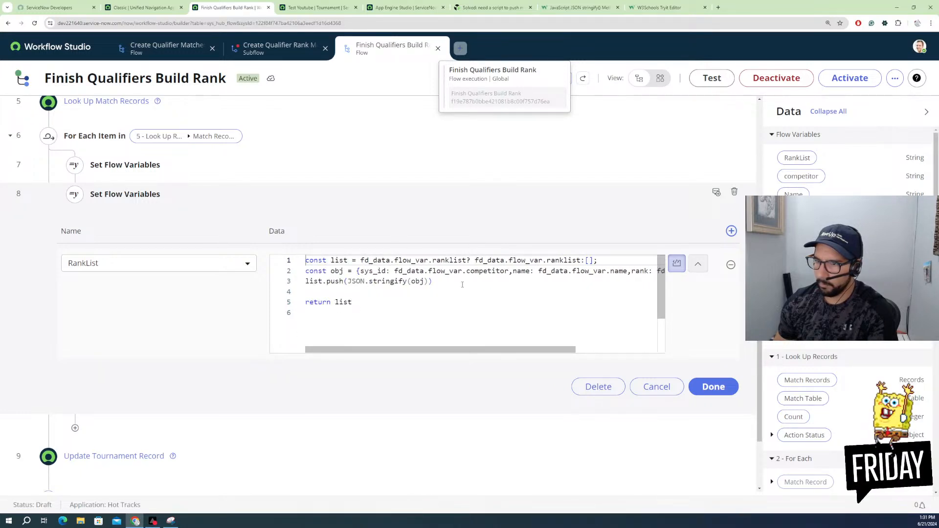
click(714, 387)
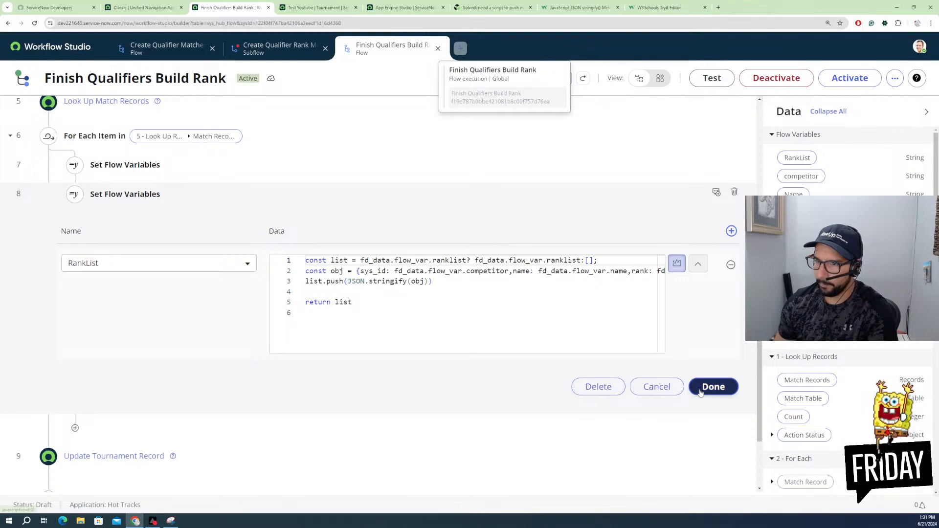
Step: Run a test of the flow on the Test Youtube tournament record and open its execution details
click(713, 81)
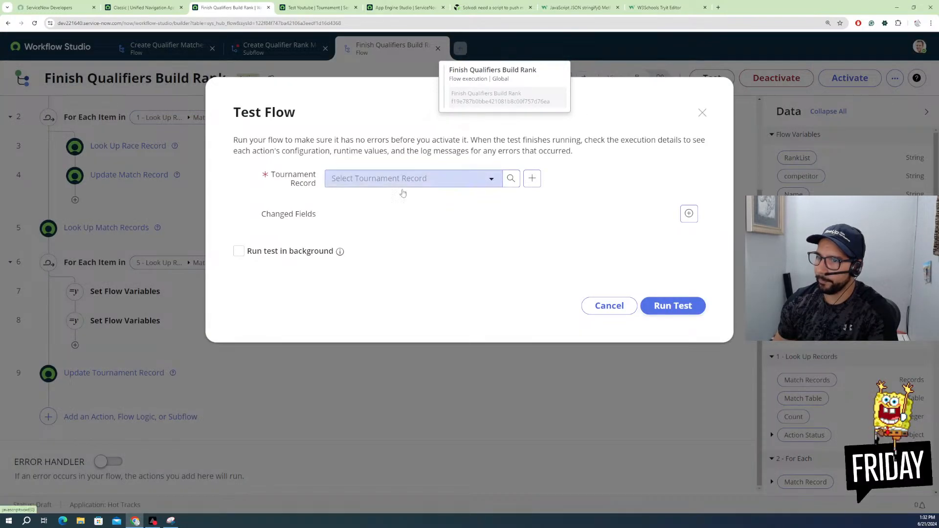
click(435, 178)
click(370, 274)
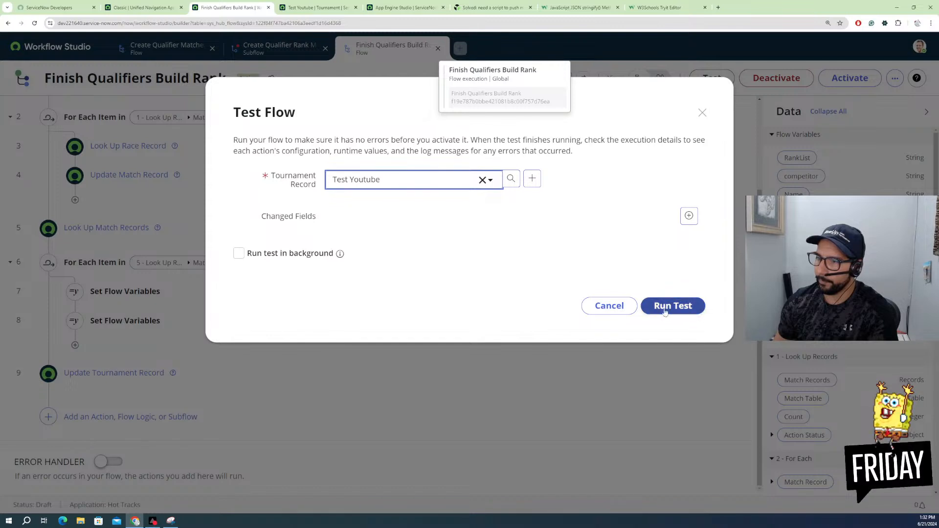
click(671, 306)
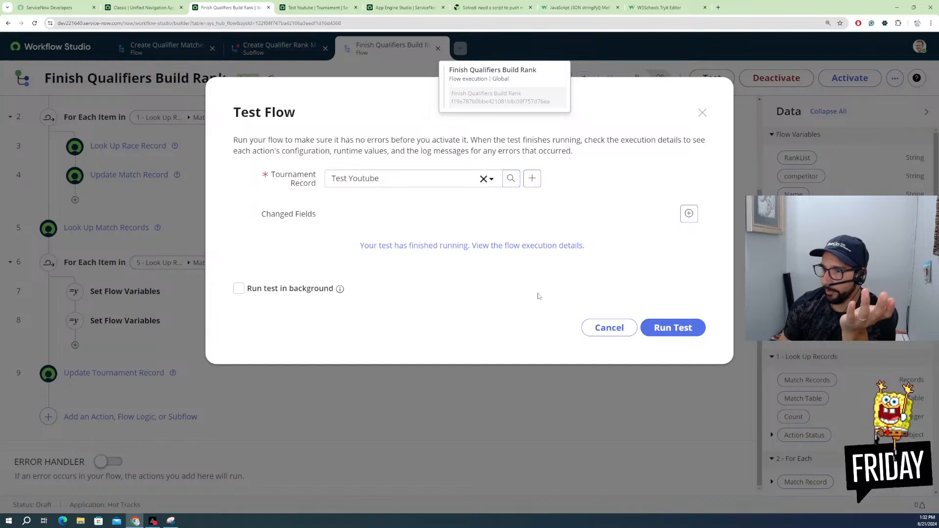
click(490, 247)
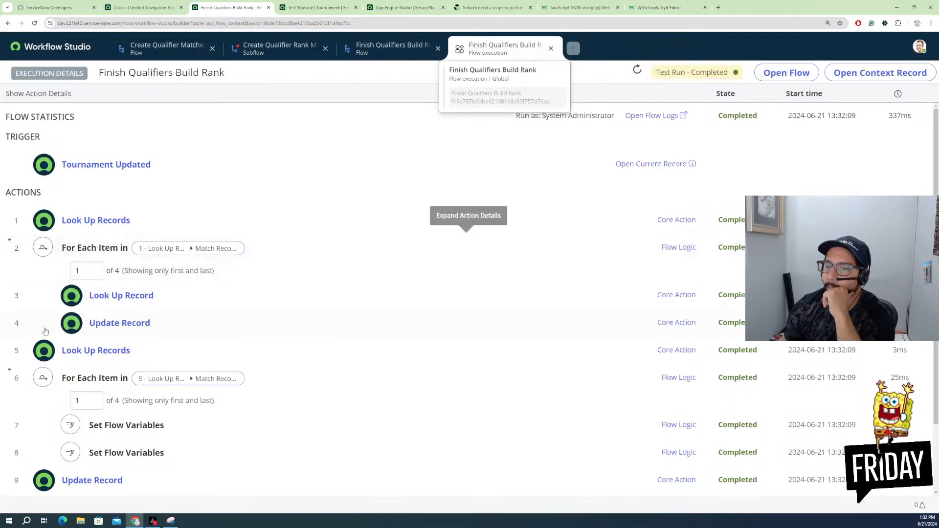
Step: Inspect action 8's RankList runtime value and raw script in the test run, then close the execution details and the Test Flow dialog
scroll(103, 372, down, 2)
click(107, 377)
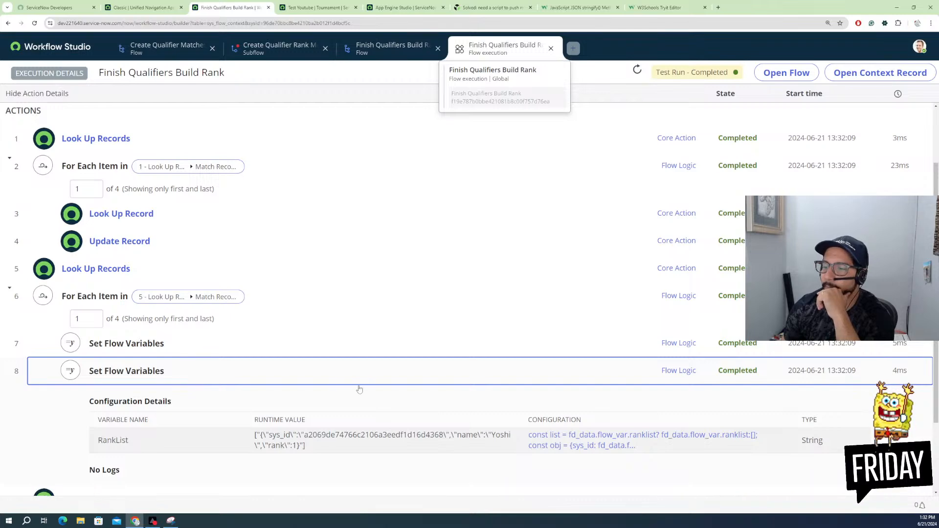
click(608, 443)
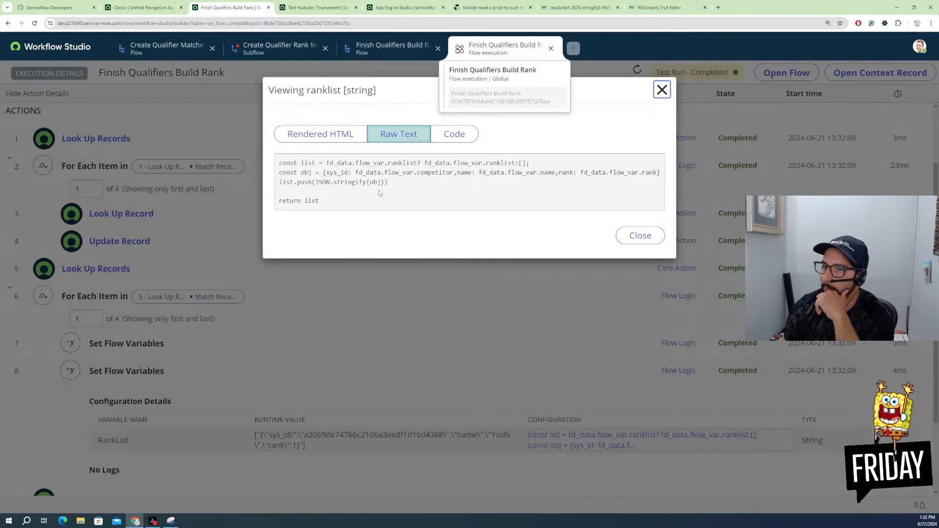
click(631, 237)
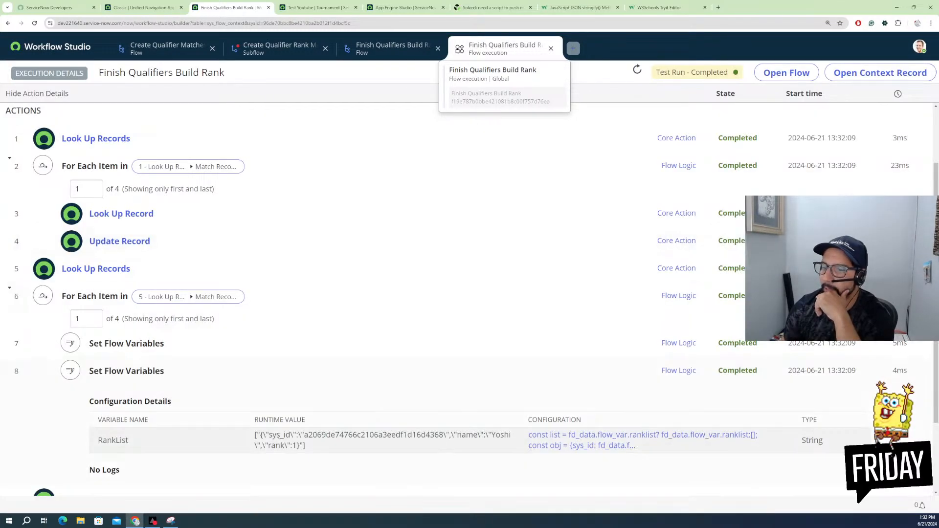
click(280, 438)
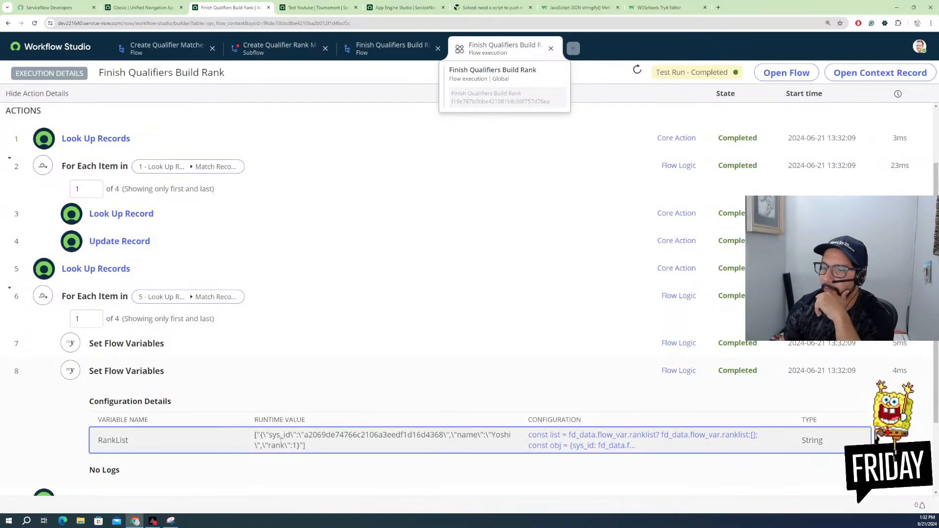
click(530, 438)
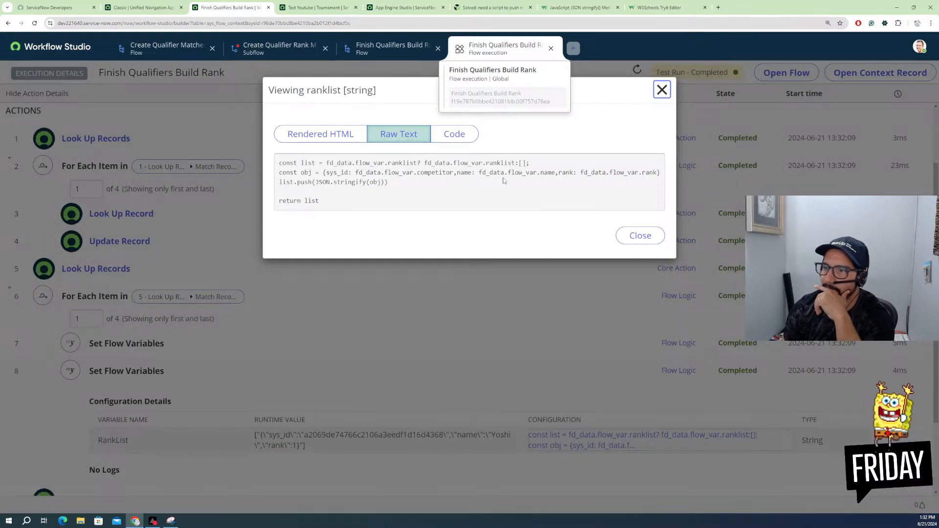
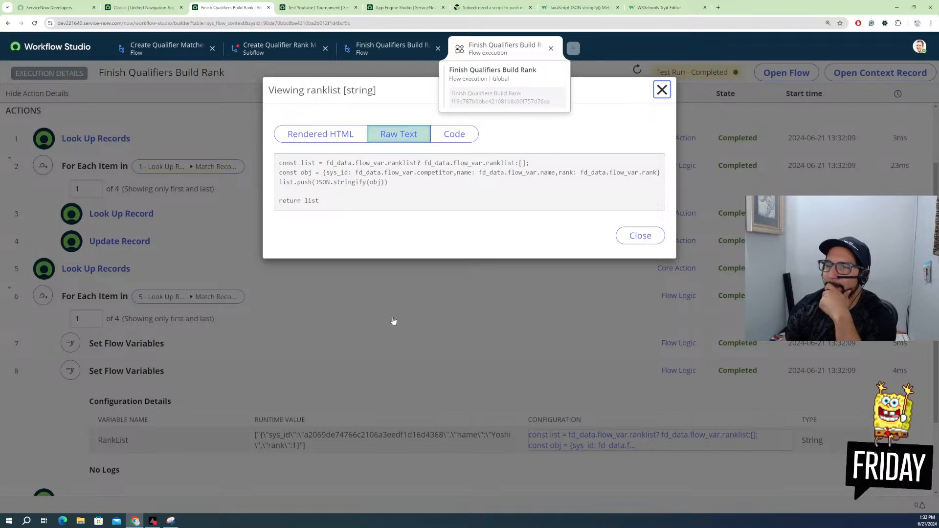
click(635, 243)
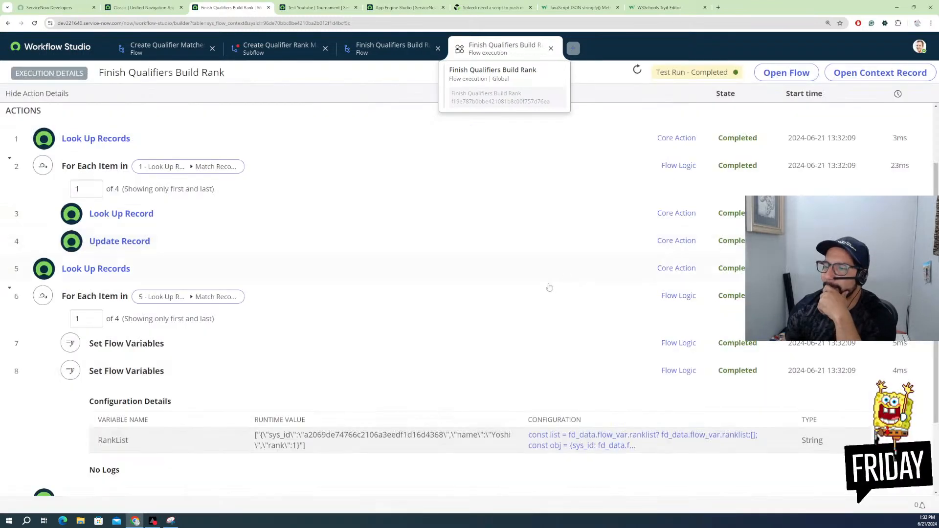
click(122, 377)
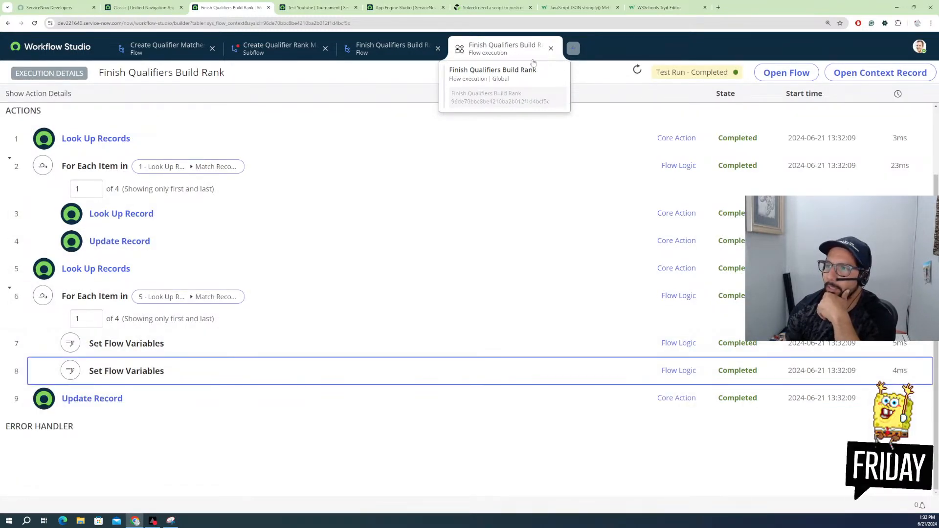
click(550, 49)
click(551, 51)
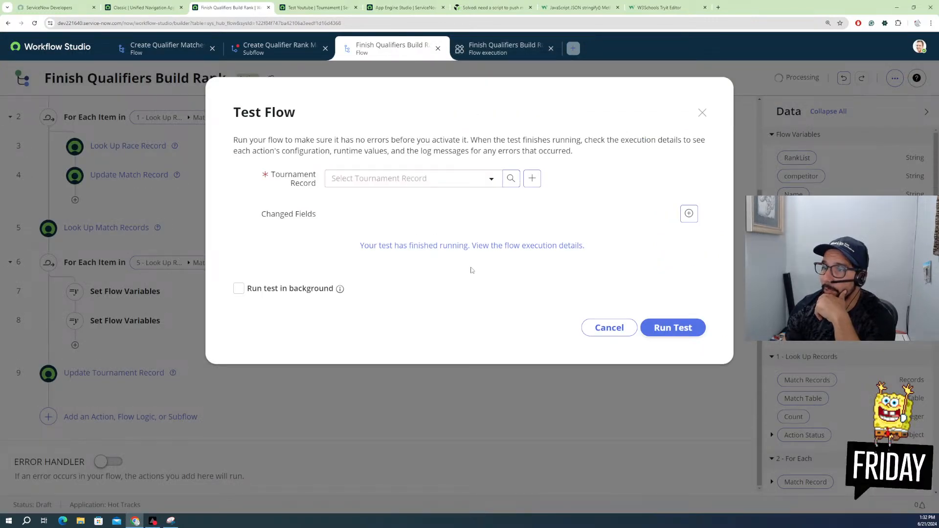
click(601, 332)
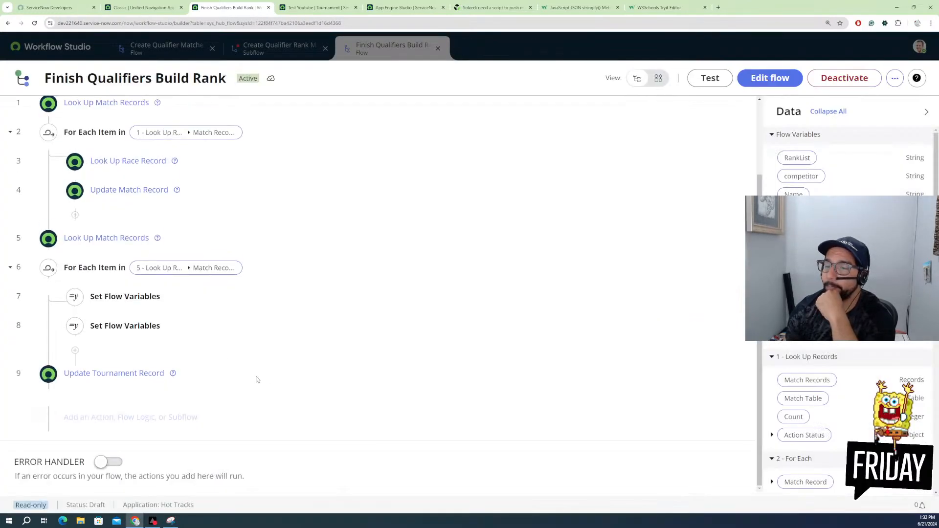
Step: Put the flow in edit mode and remove the spaces after the sys_id, name and rank colons in action 8's RankList script
click(111, 328)
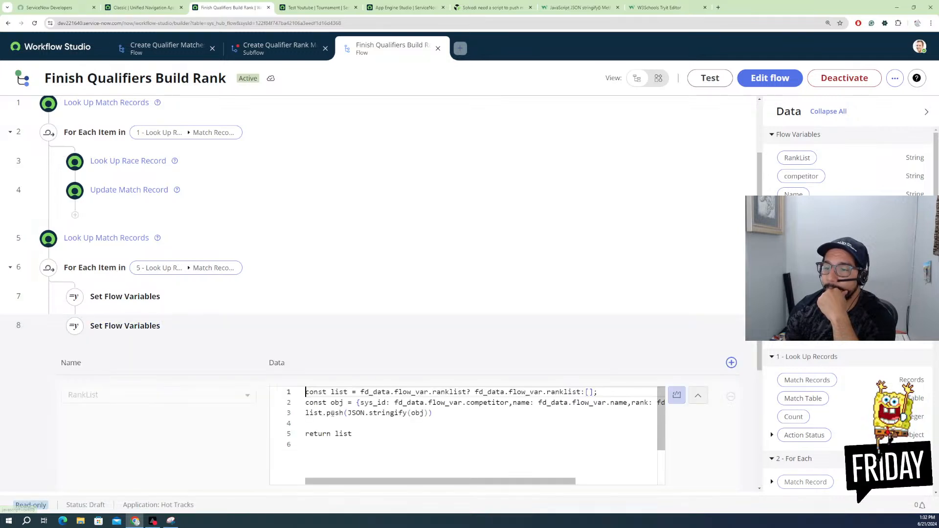
click(396, 403)
text(")
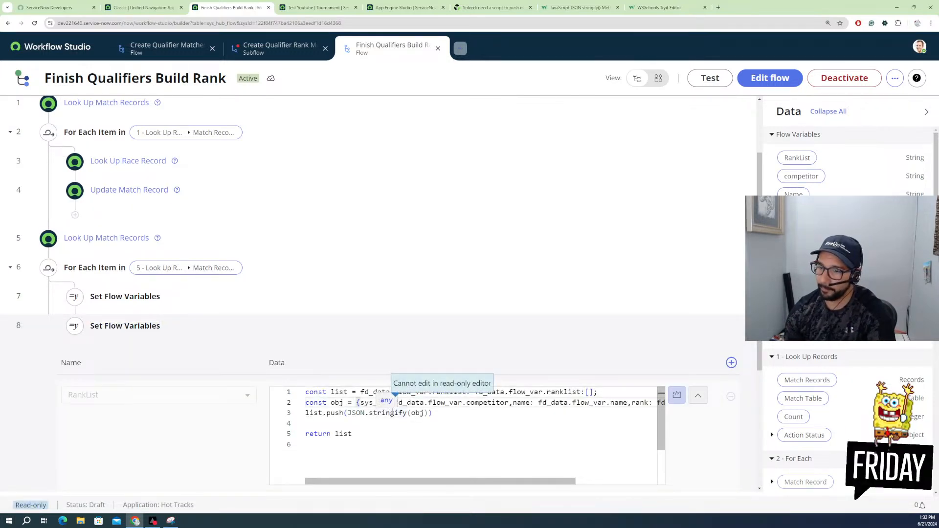
click(770, 78)
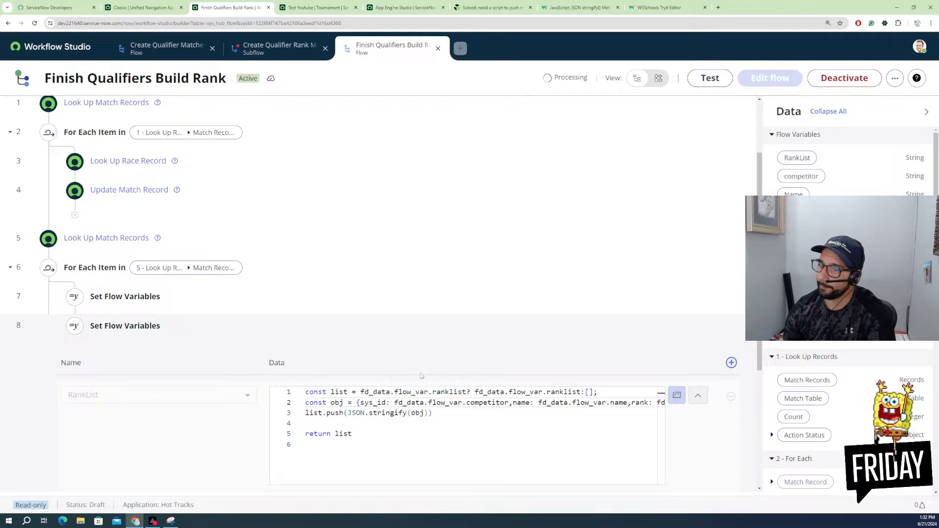
click(395, 417)
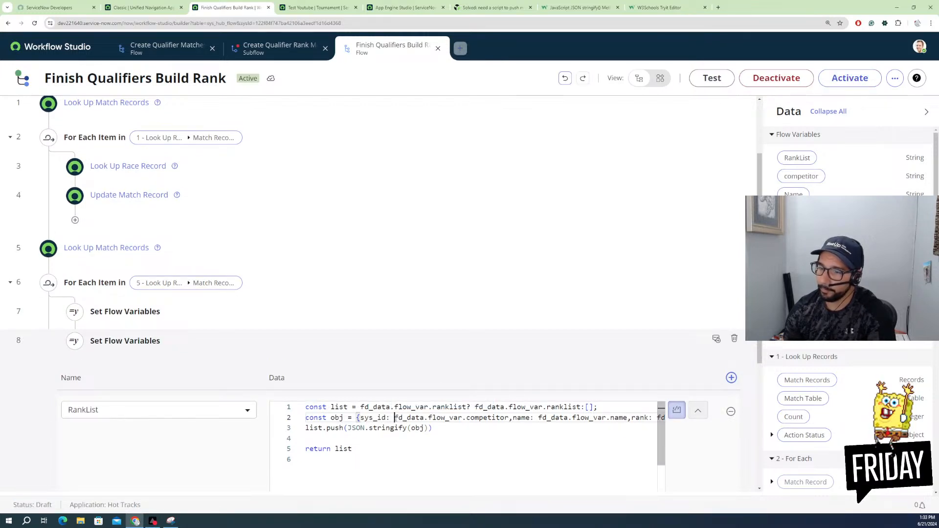
key(BackSpace)
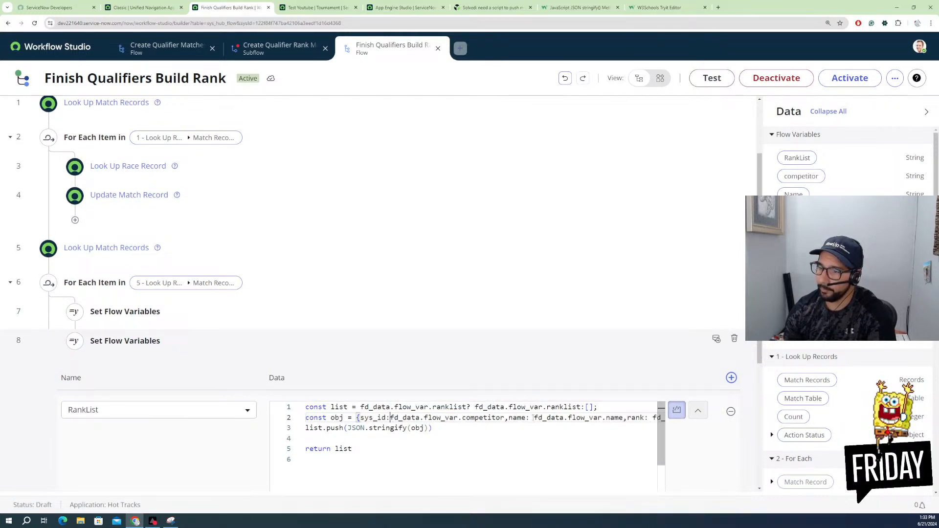
click(534, 417)
key(BackSpace)
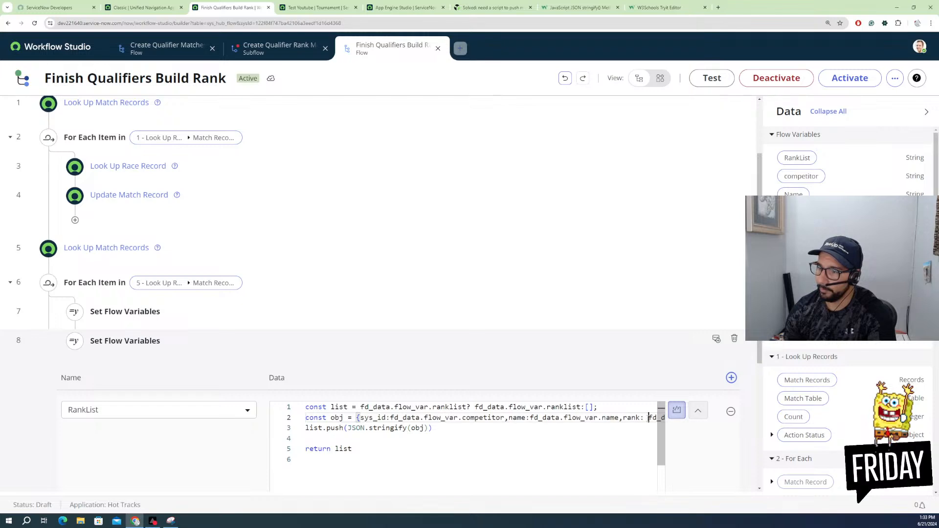
key(BackSpace)
scroll(398, 451, down, 3)
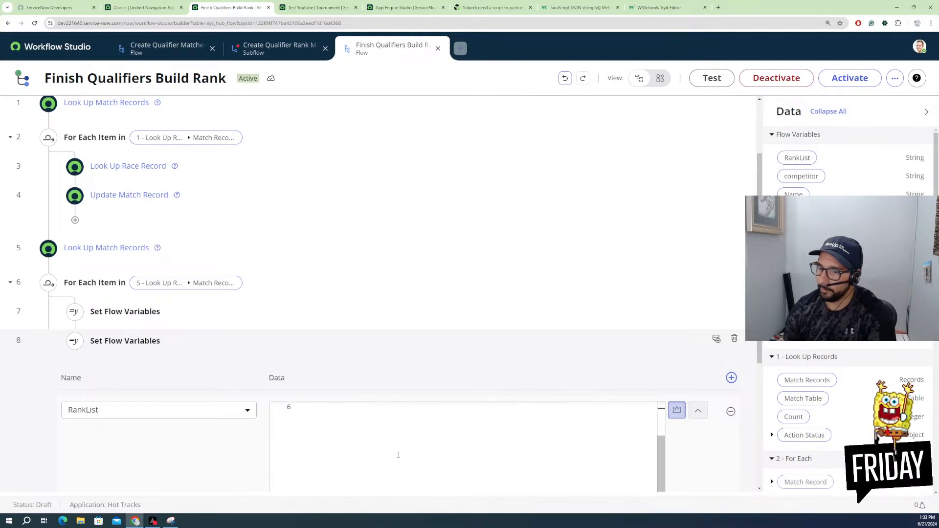
scroll(398, 449, up, 3)
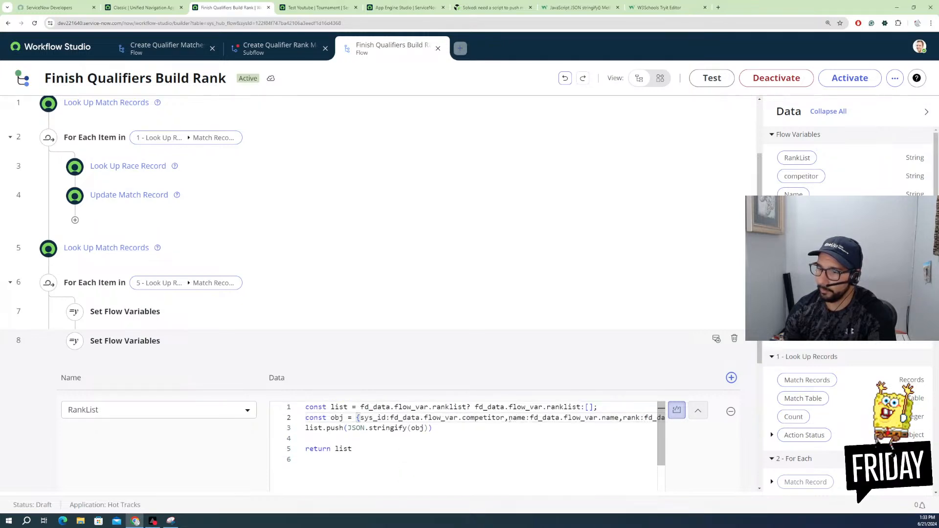
Step: Break the obj literal in action 8's RankList script so sys_id, name, rank and the closing brace each sit on their own line
click(509, 417)
key(Return)
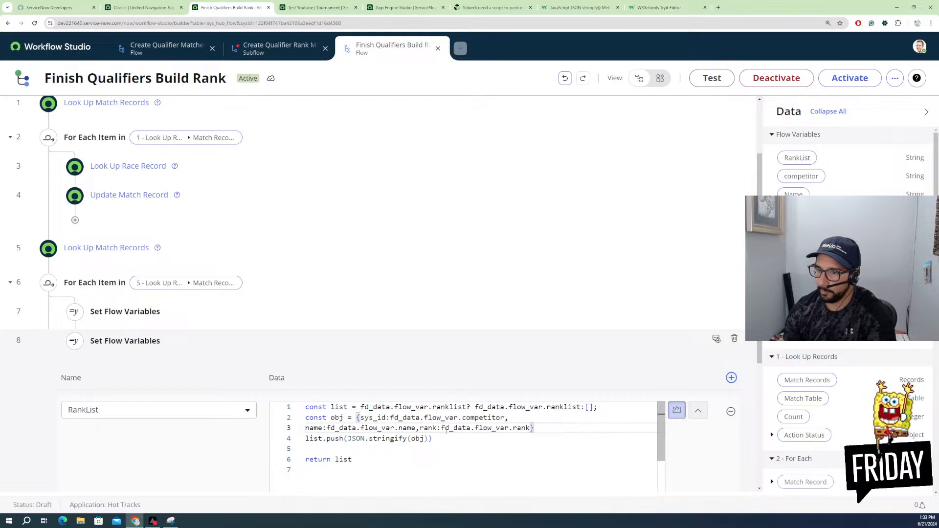
click(419, 428)
key(Return)
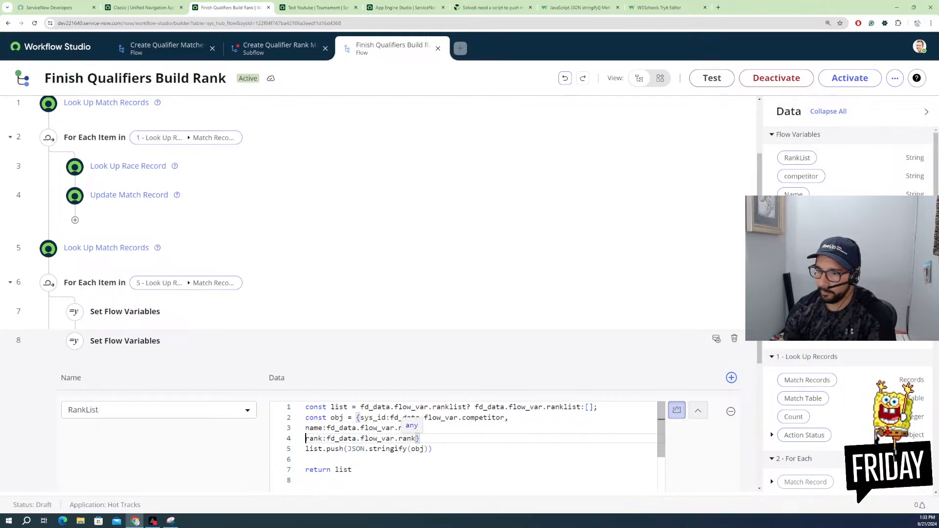
click(416, 438)
key(Return)
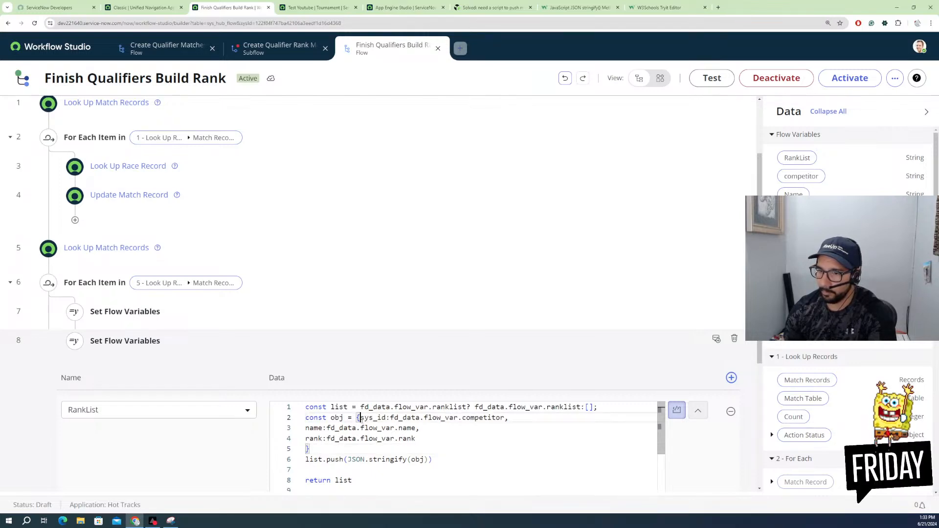
click(360, 419)
key(Return)
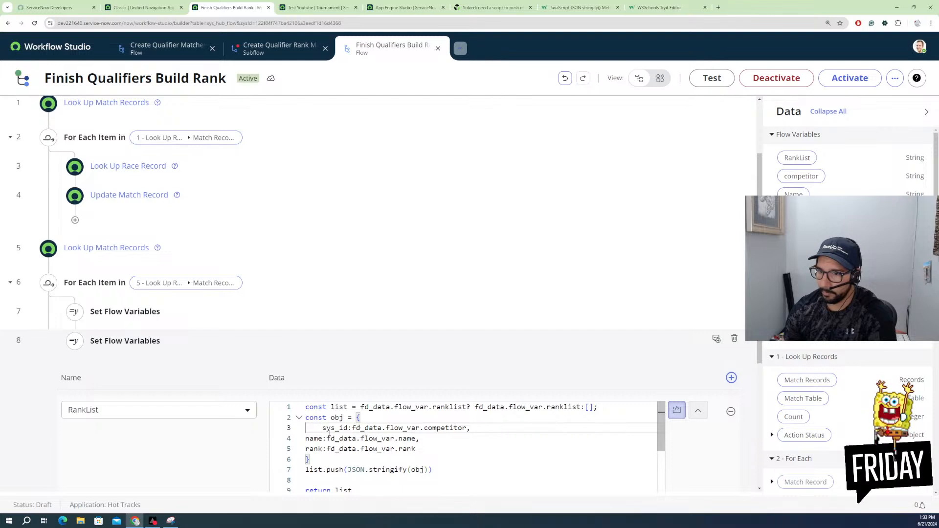
Step: Auto-format the RankList script in action 8 to align the indentation of the obj properties
click(305, 439)
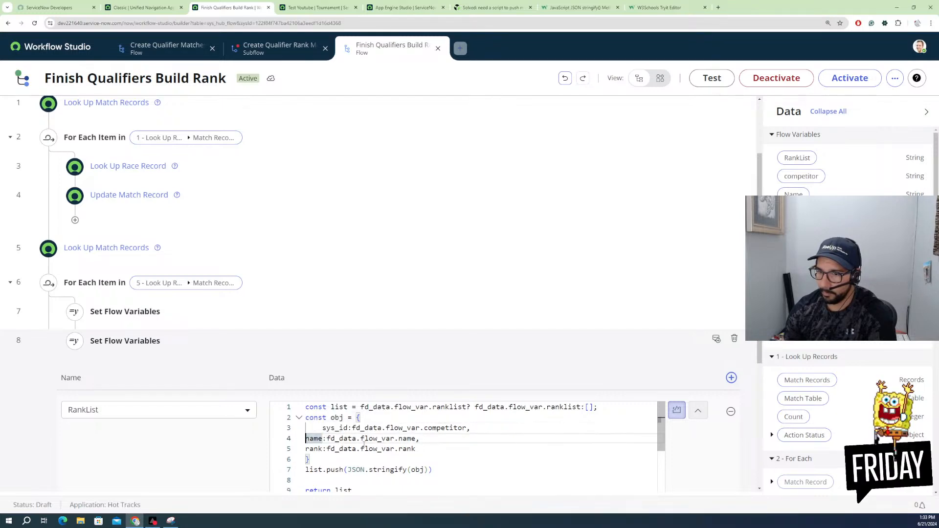
right_click(486, 443)
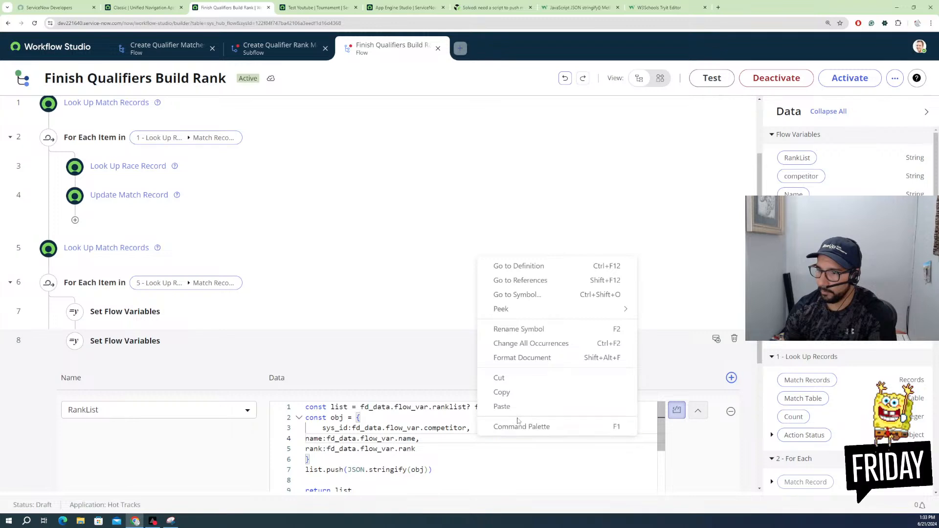
click(534, 361)
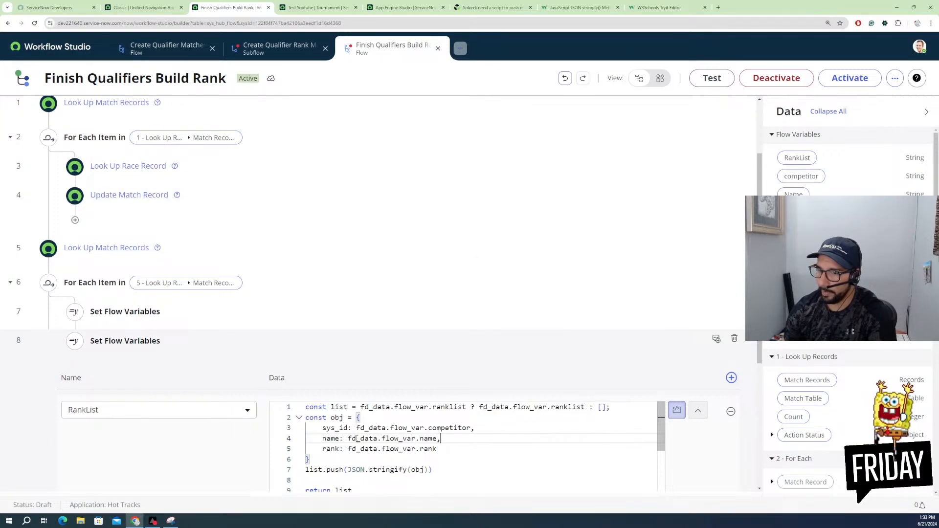
Step: Remove the spaces after the sys_id, name and rank colons in the RankList script and finish editing action 8
scroll(474, 456, down, 1)
scroll(422, 477, up, 1)
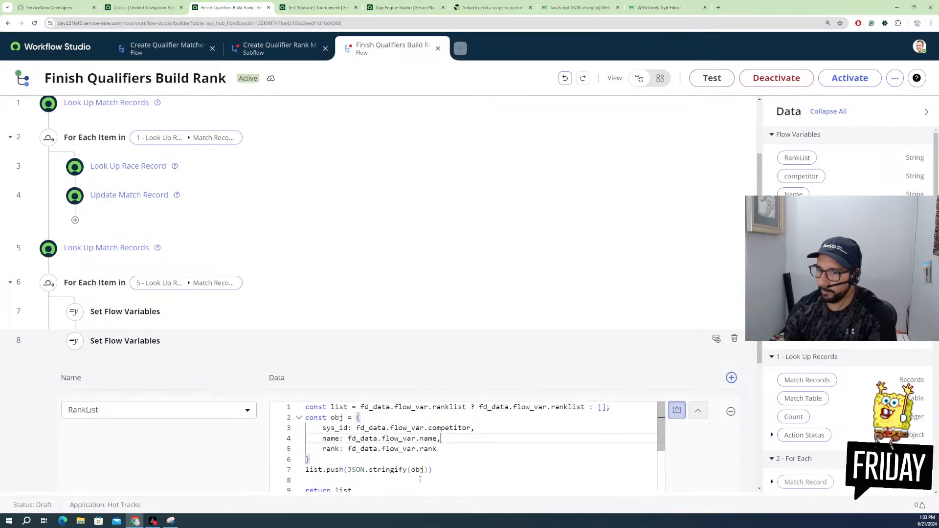
click(355, 429)
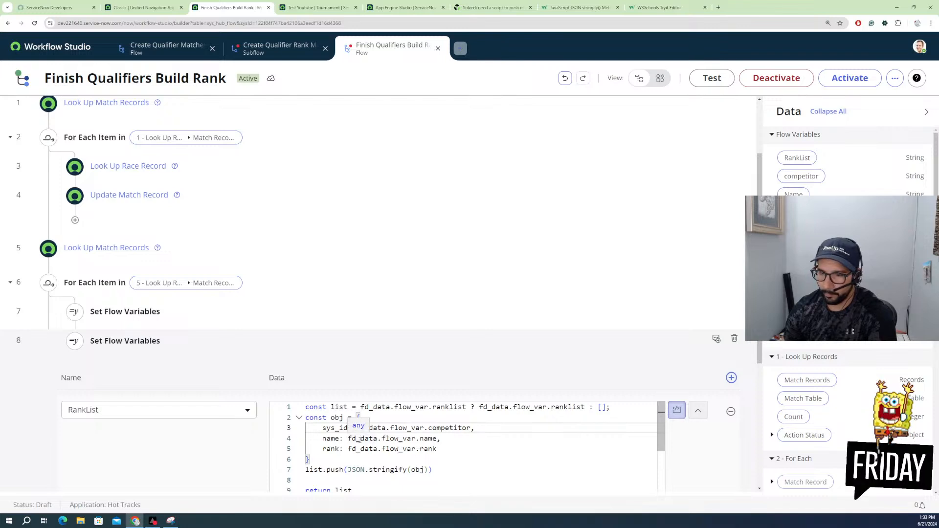
key(BackSpace)
click(348, 439)
key(BackSpace)
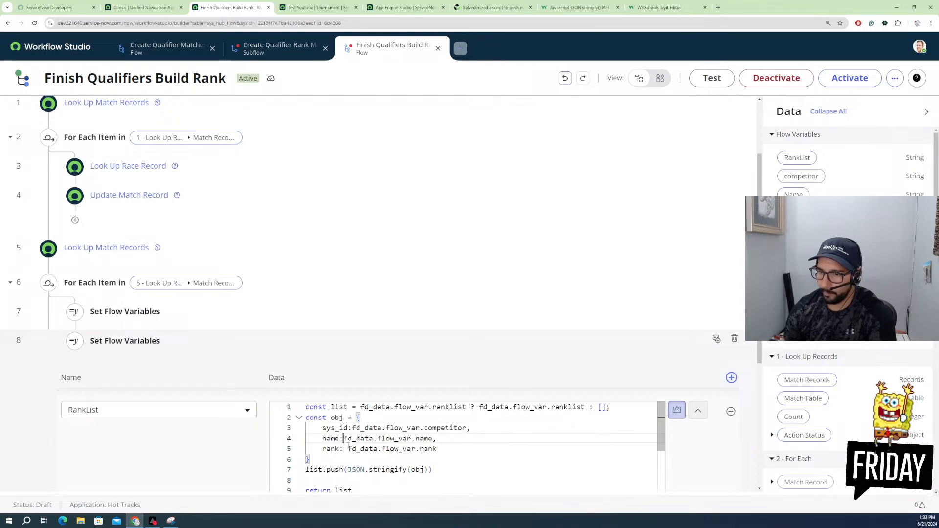
click(348, 450)
key(BackSpace)
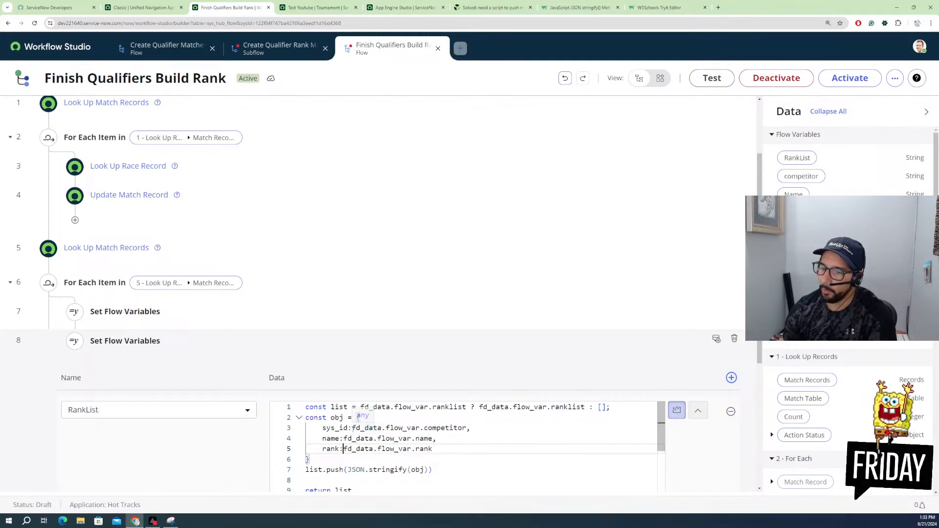
click(352, 428)
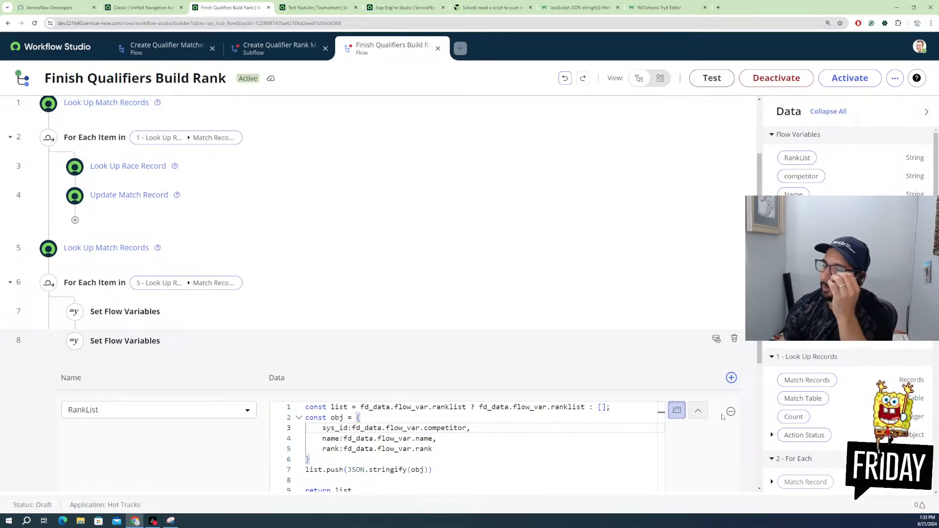
scroll(715, 311, down, 5)
click(714, 304)
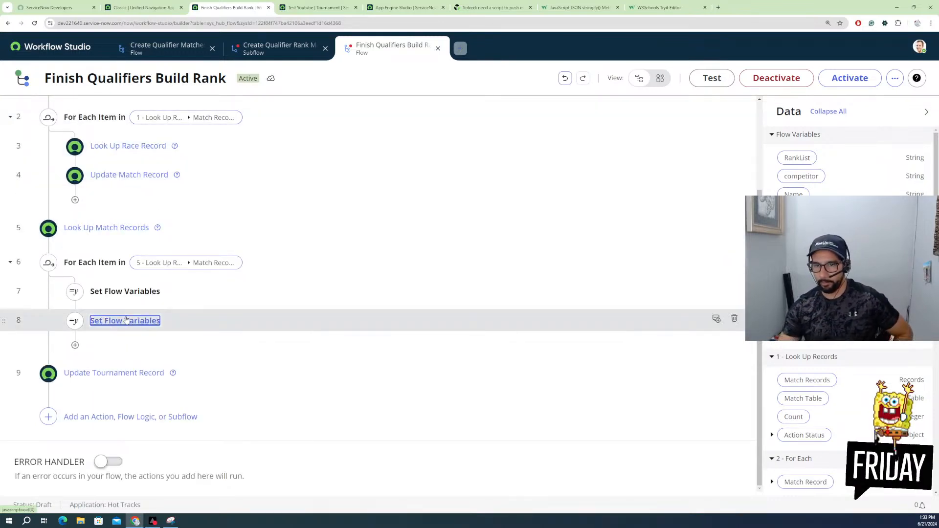
Step: Reopen action 8 and review the multi-line obj definition in its RankList script
click(165, 333)
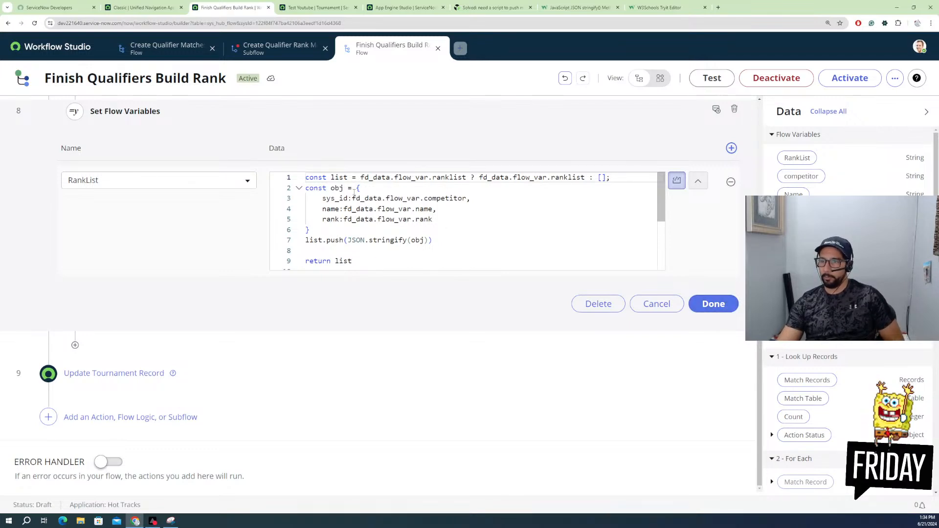
double_click(328, 198)
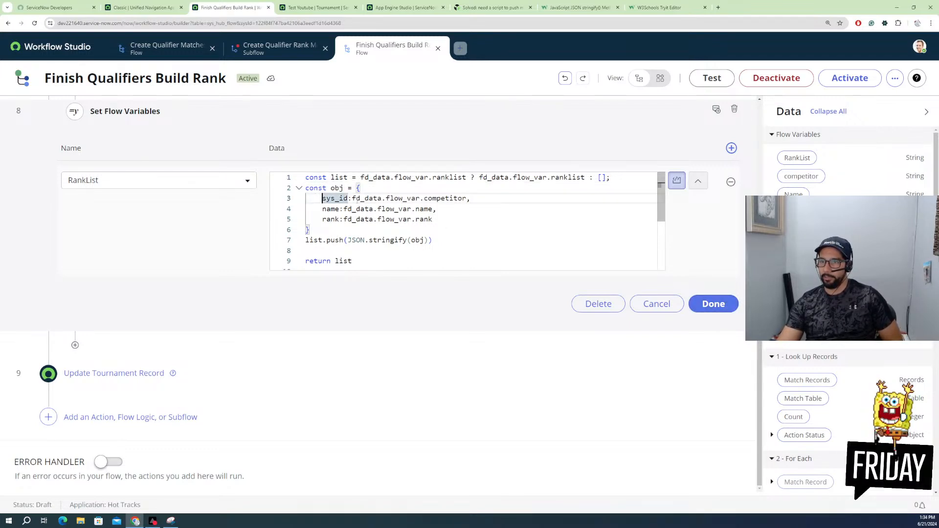
click(389, 198)
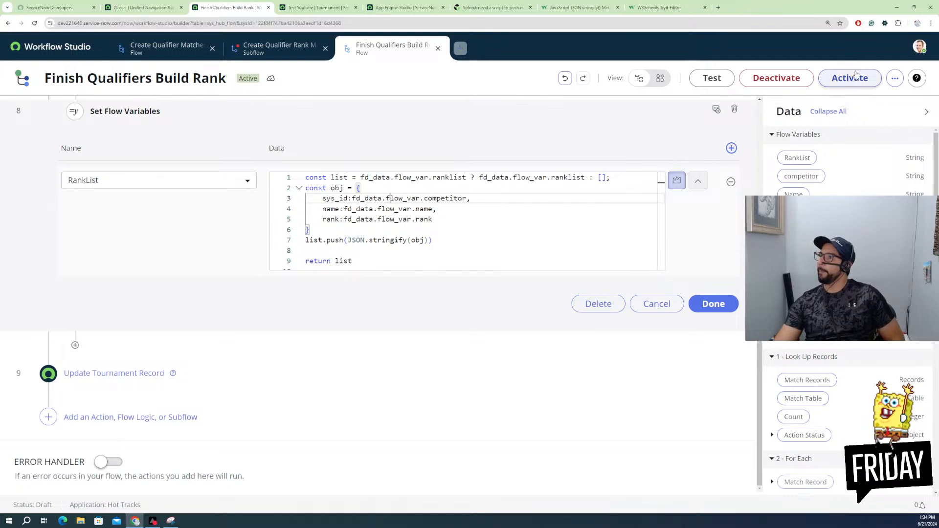
Step: Test the flow with Test Youtube as the tournament record and open the execution details of that run
click(712, 78)
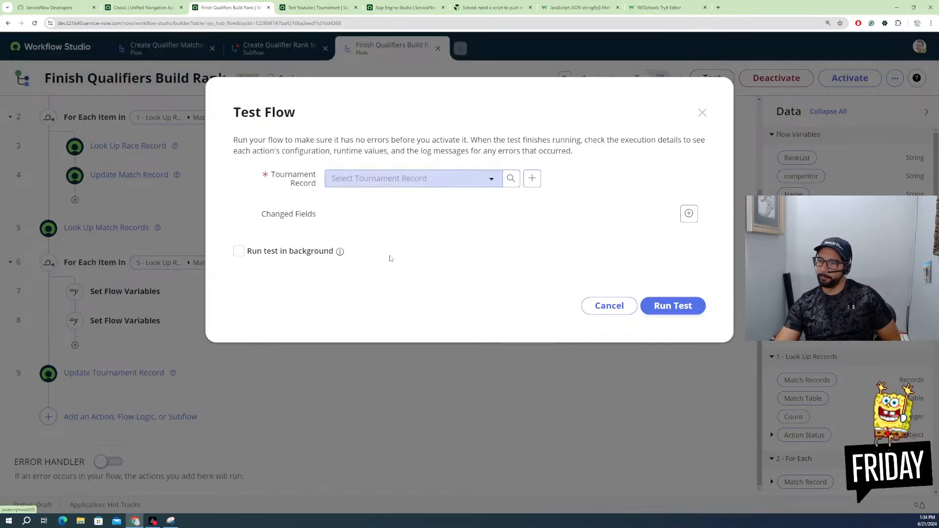
click(439, 185)
click(366, 274)
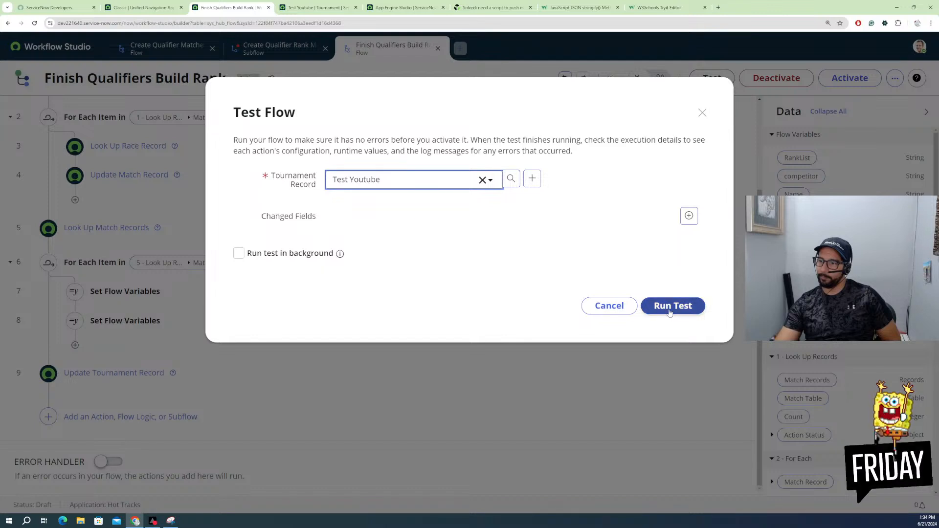
click(668, 307)
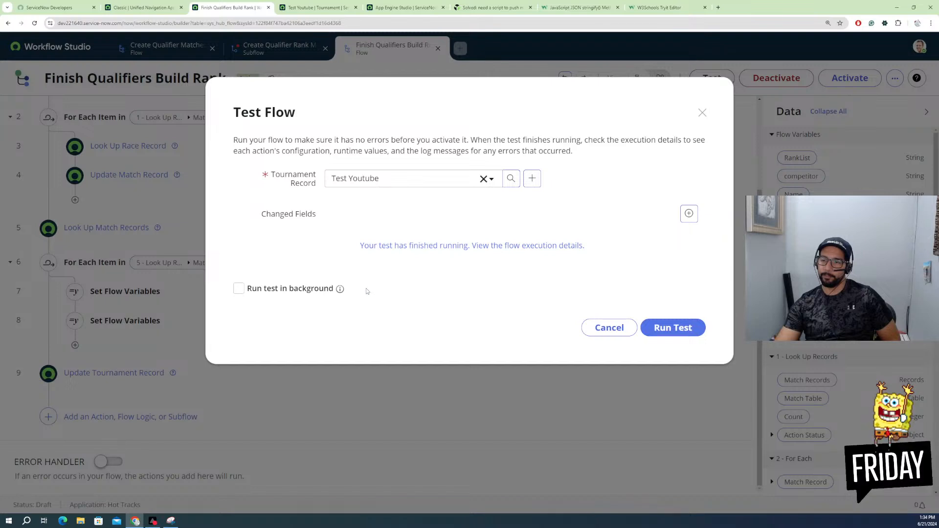
click(404, 251)
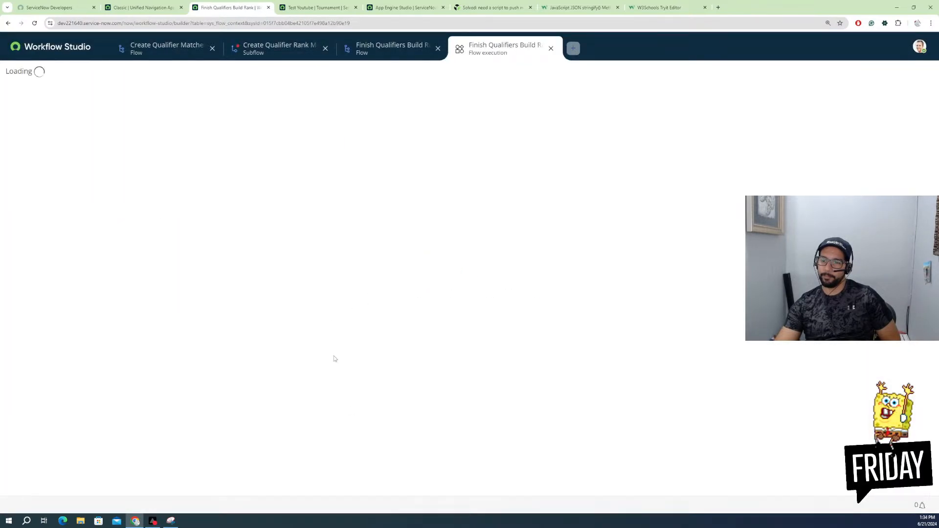
Step: Expand action 8 in the test run and compare RankList's runtime value with the raw text of its script
scroll(147, 371, down, 2)
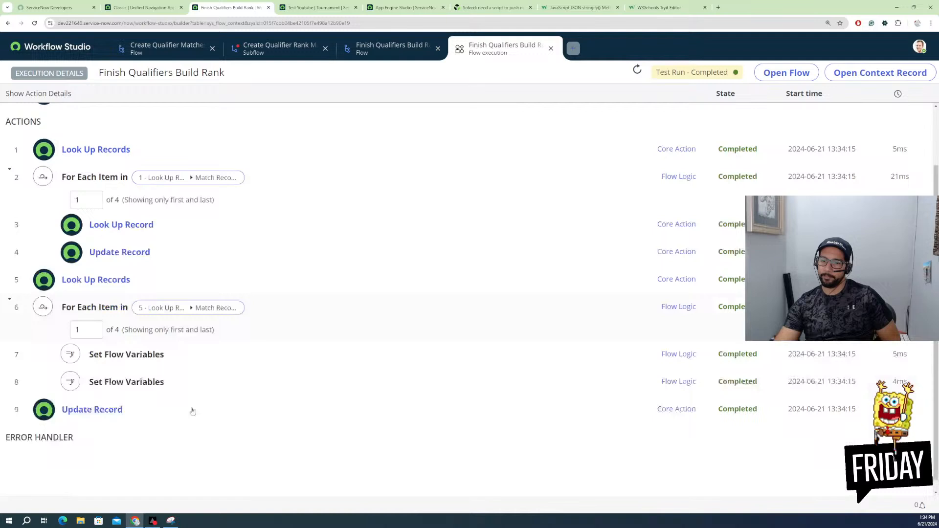
click(133, 373)
scroll(308, 419, down, 1)
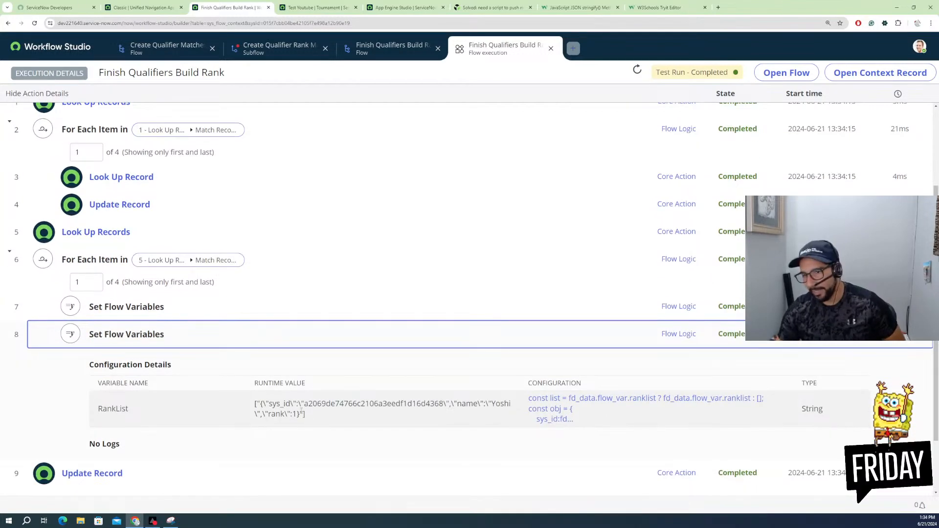
click(573, 417)
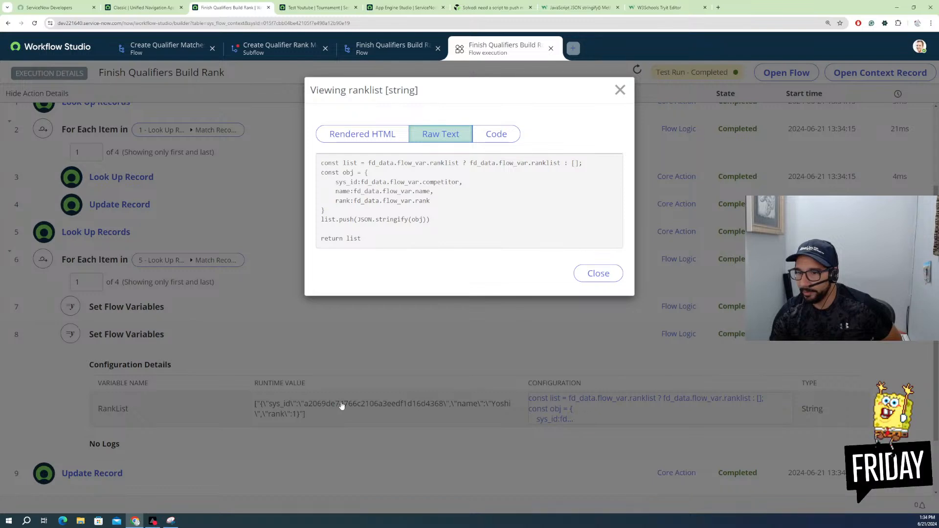
click(597, 273)
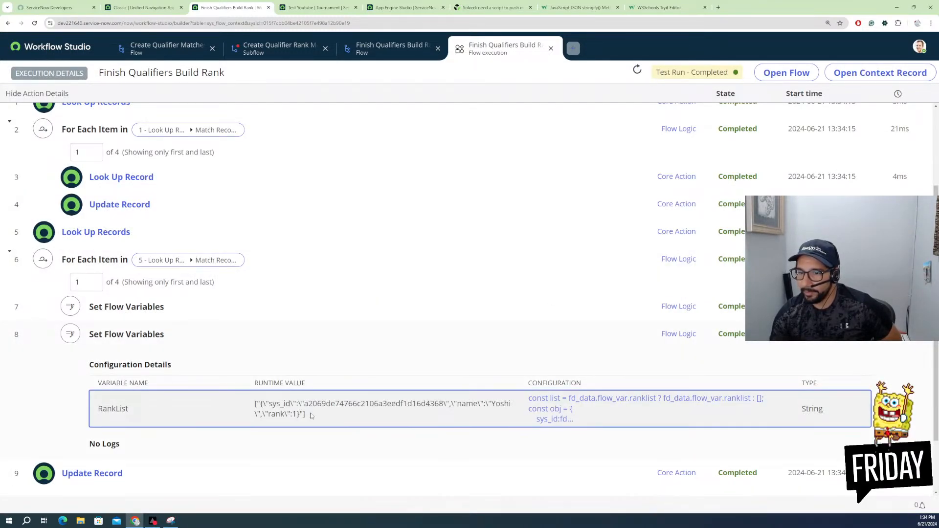
click(563, 409)
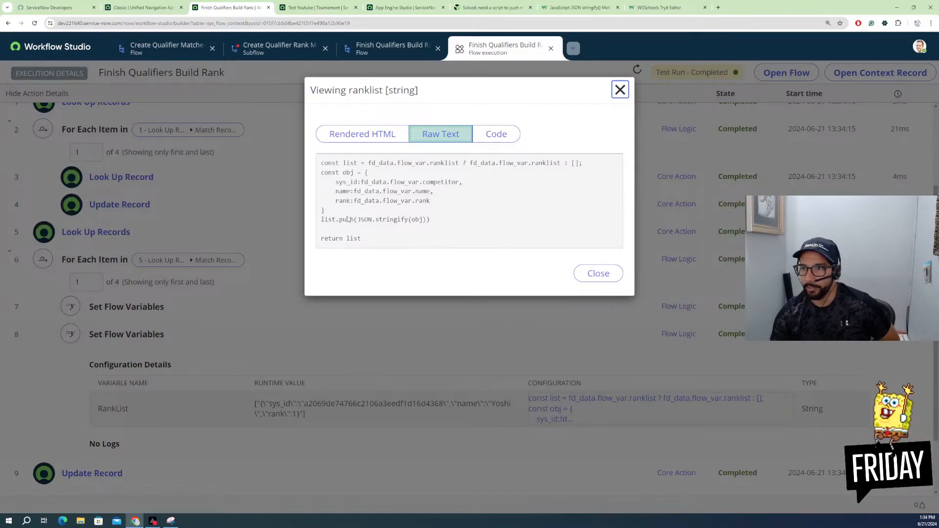
click(605, 277)
click(545, 401)
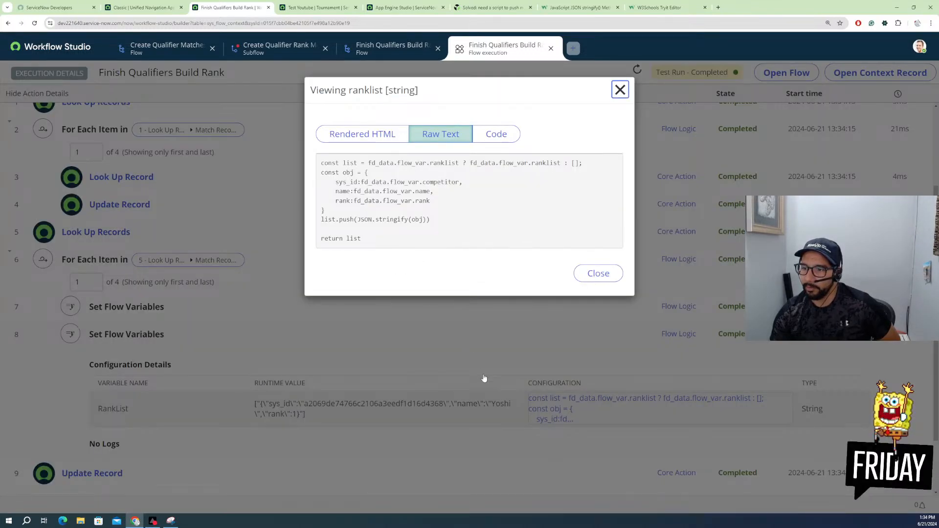
click(588, 275)
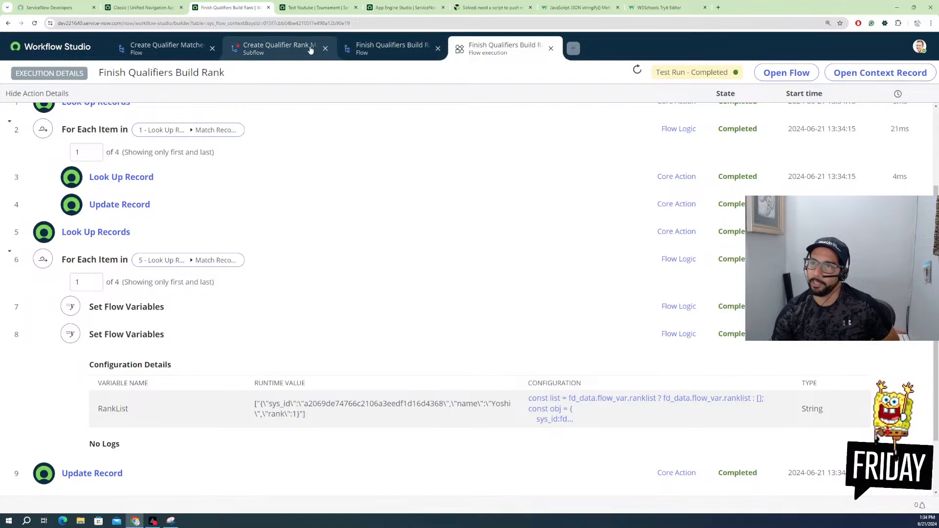
Step: Return to the Finish Qualifiers Build Rank flow and add a flow variable labelled arrayObj
click(425, 45)
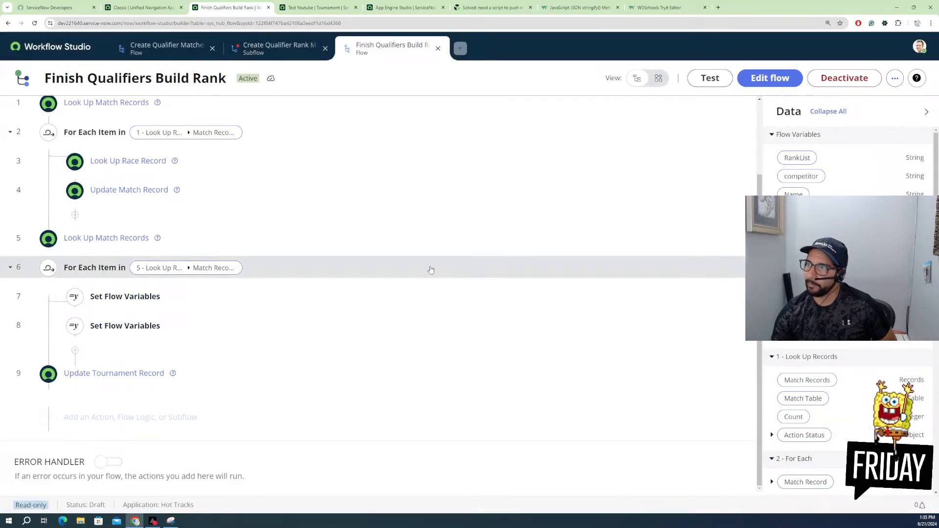
click(895, 78)
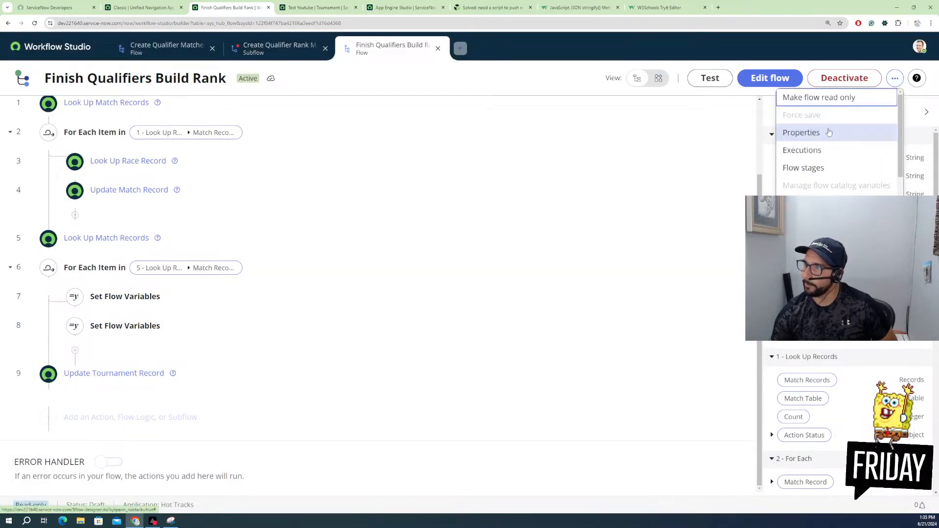
click(803, 203)
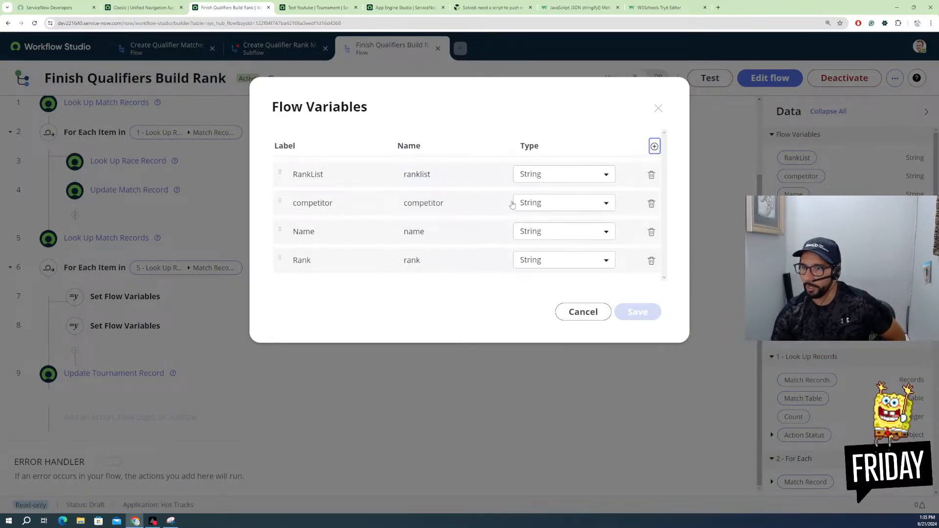
click(325, 289)
double_click(325, 289)
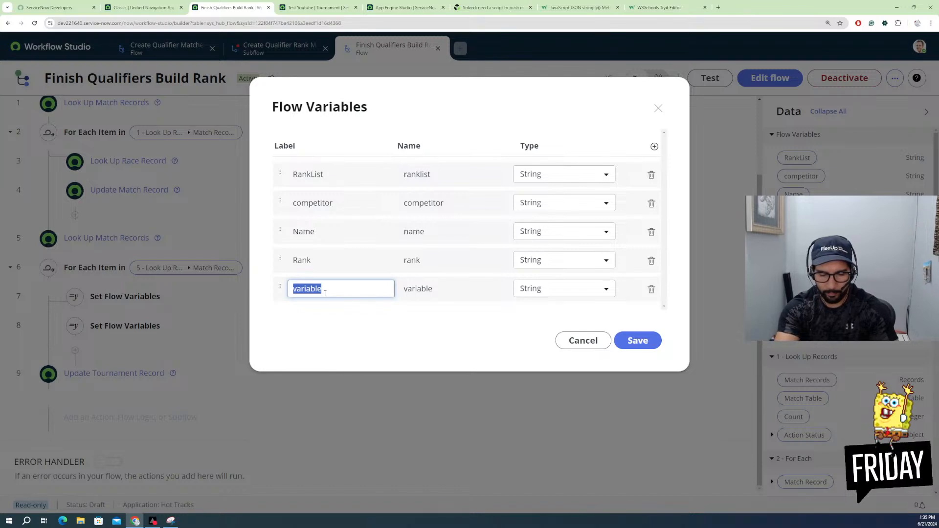
text(arra)
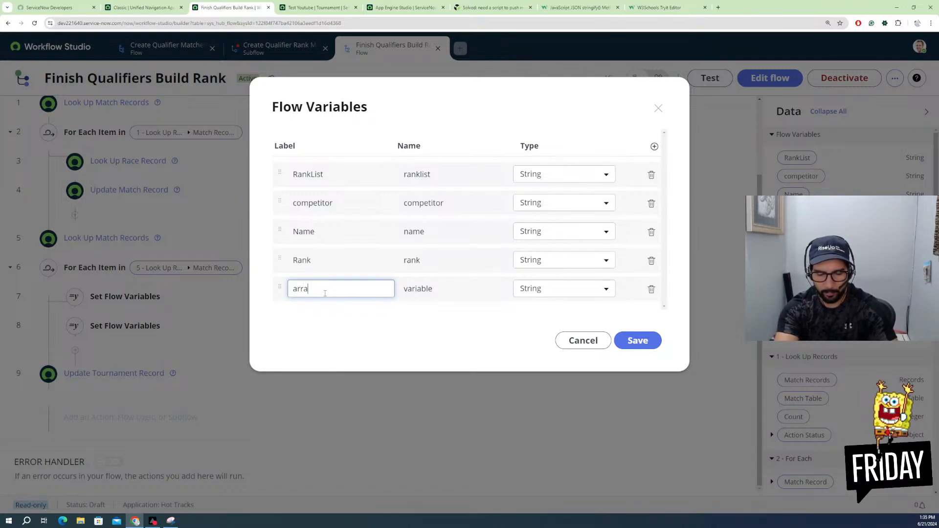
text(yObj)
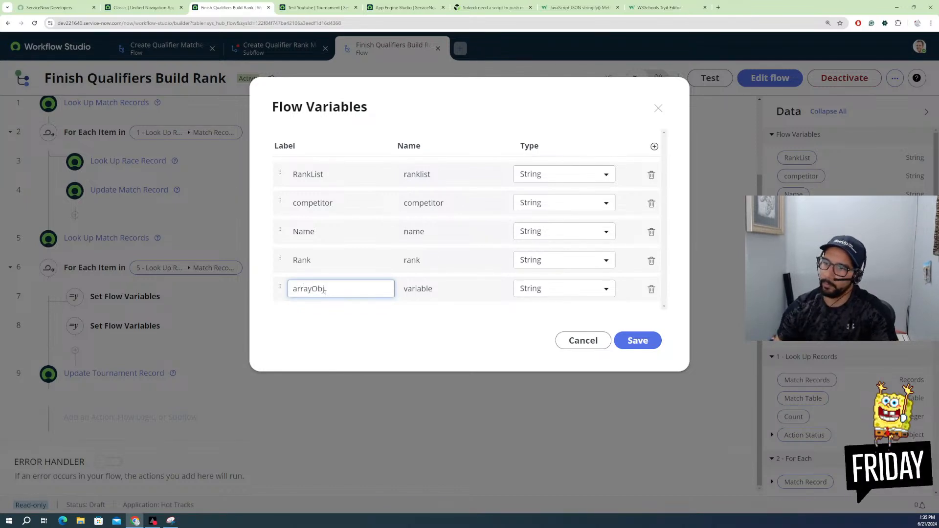
key(Tab)
click(345, 284)
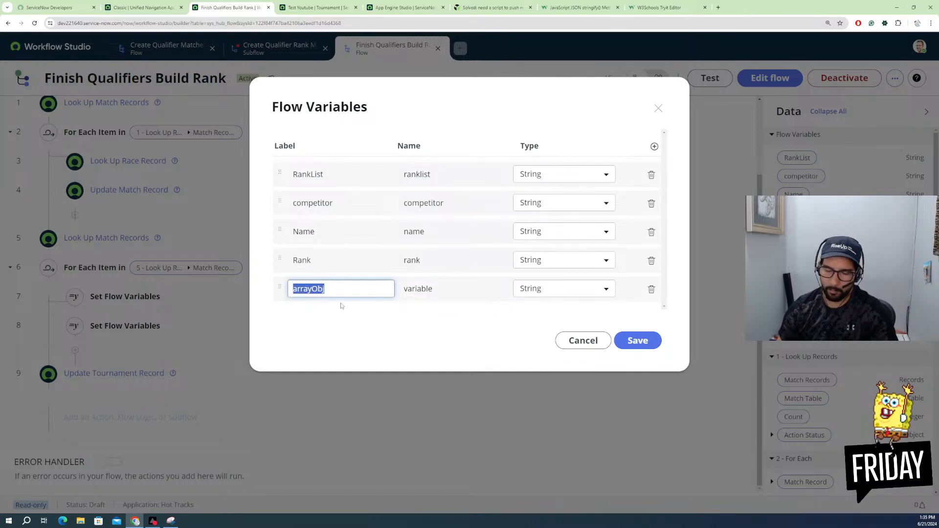
Step: Set the arrayObj variable's type to JSON and save the flow variables
click(469, 289)
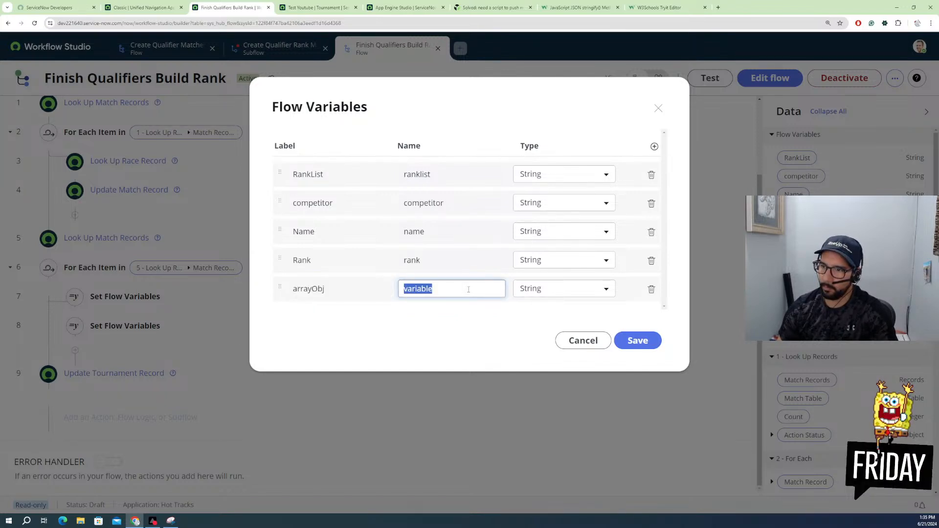
click(538, 289)
click(538, 386)
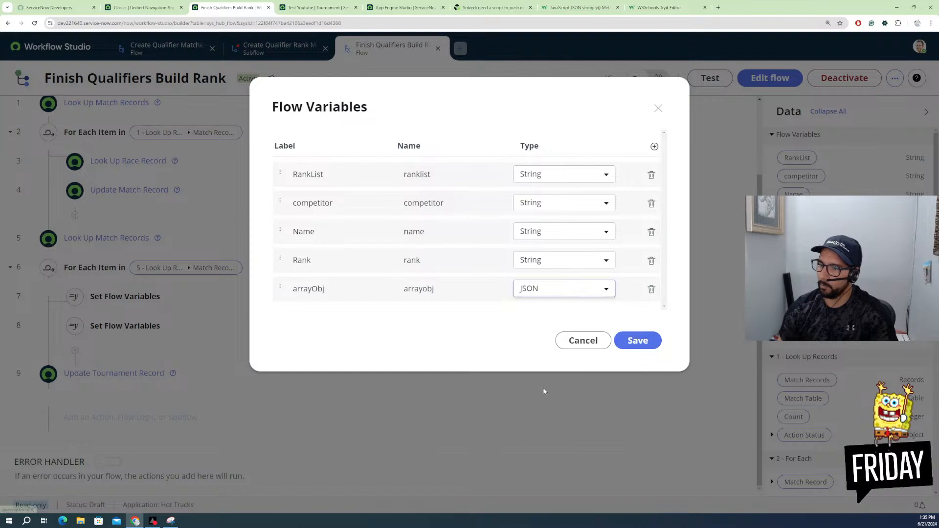
click(634, 342)
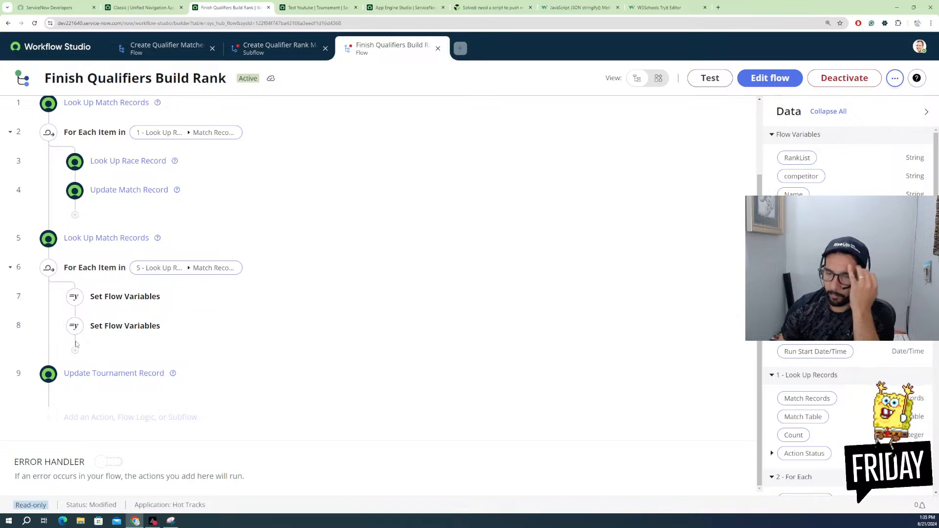
Step: Open action 8 in edit mode, check the flow variable definitions, and set the action's variable to arrayObj
click(116, 326)
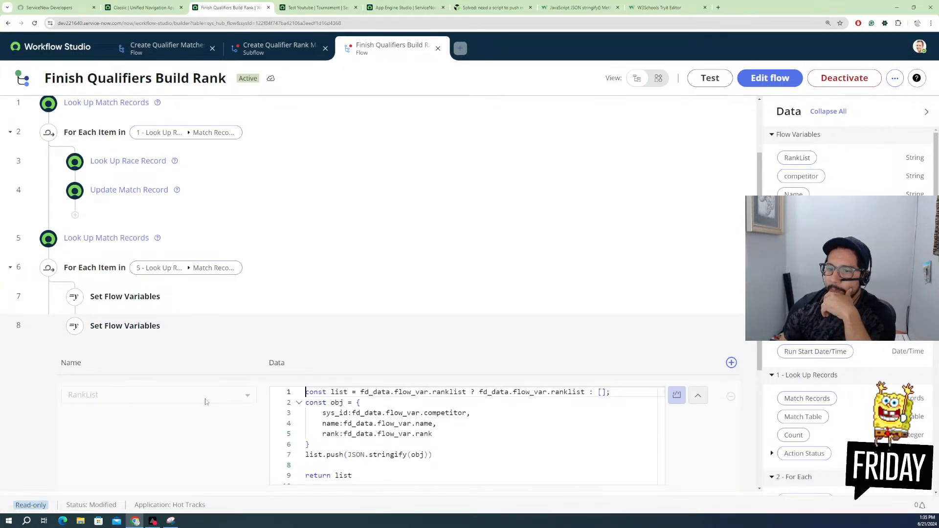
click(754, 84)
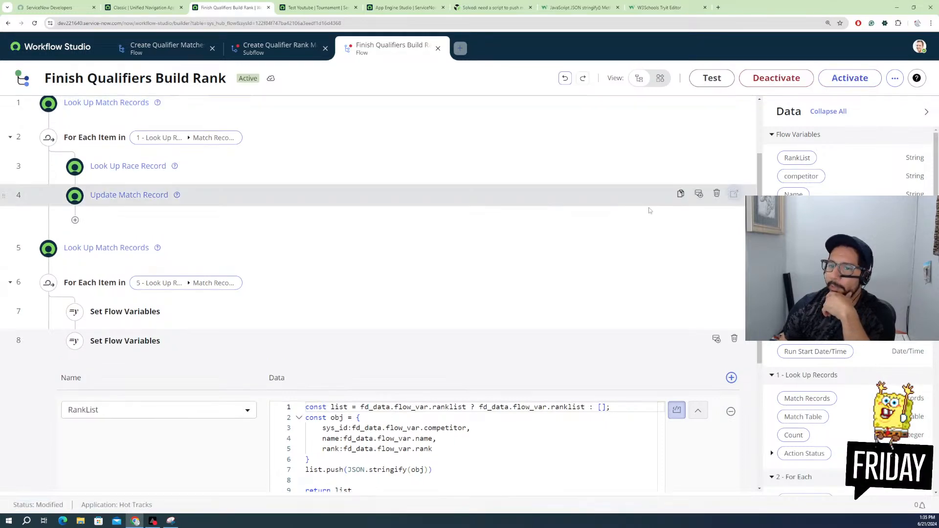
click(895, 79)
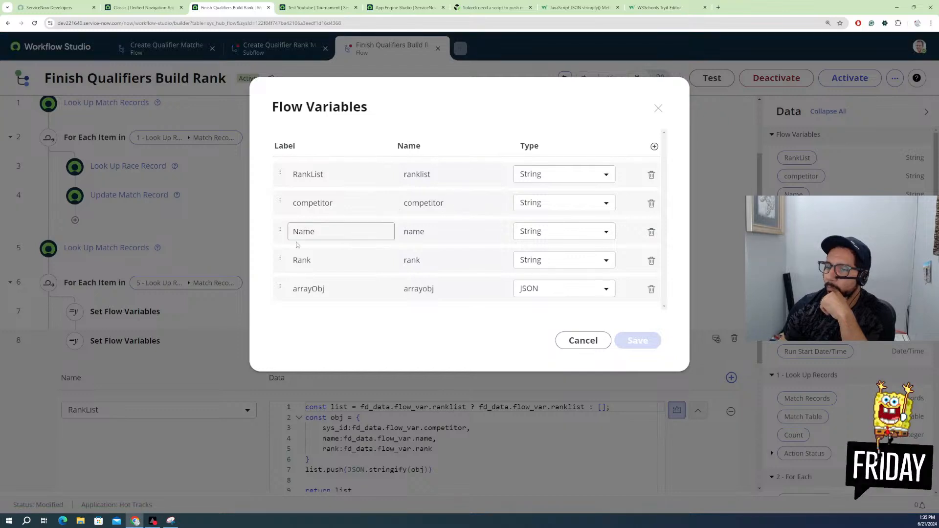
click(583, 347)
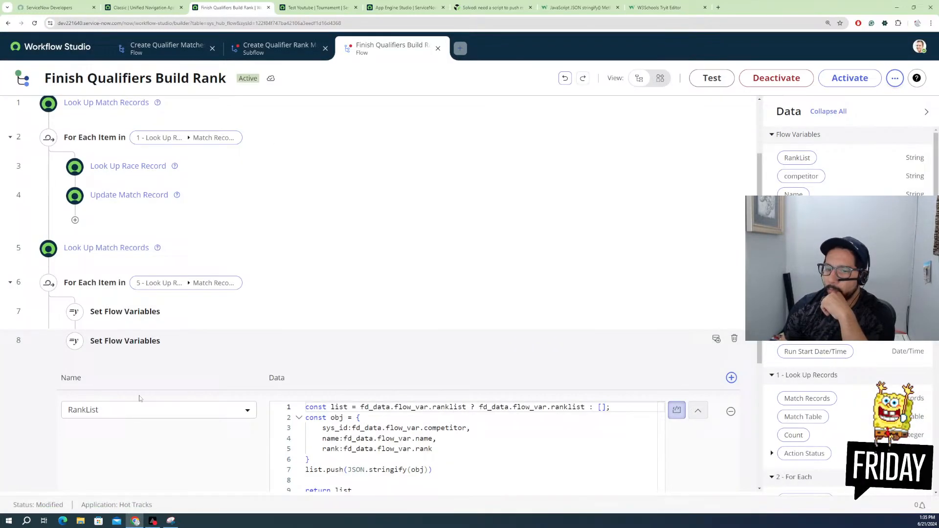
click(140, 410)
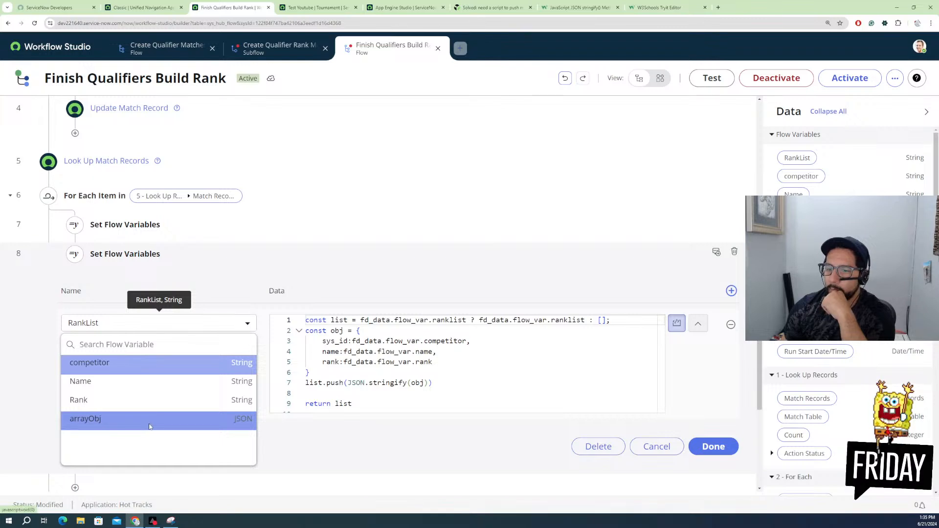
click(149, 427)
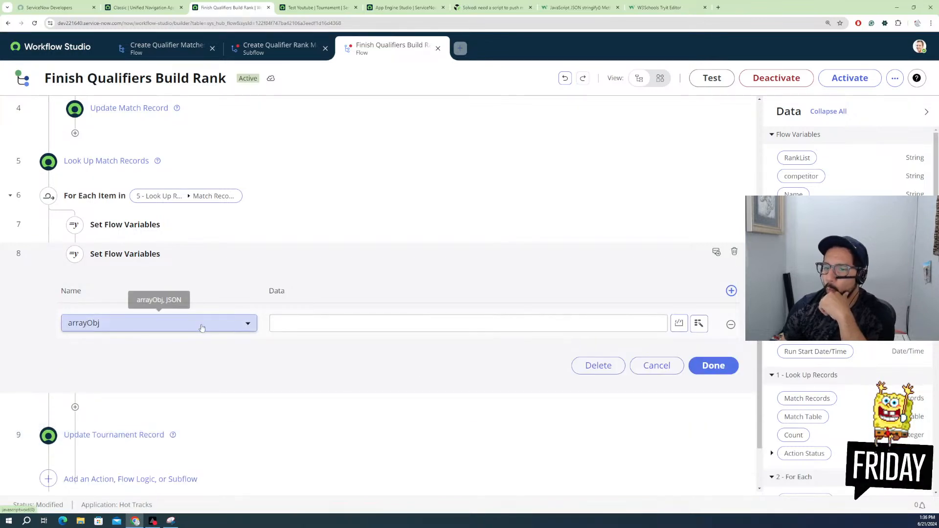
Step: Undo the last changes in the flow and reopen action 8's Set Flow Variables settings
click(201, 328)
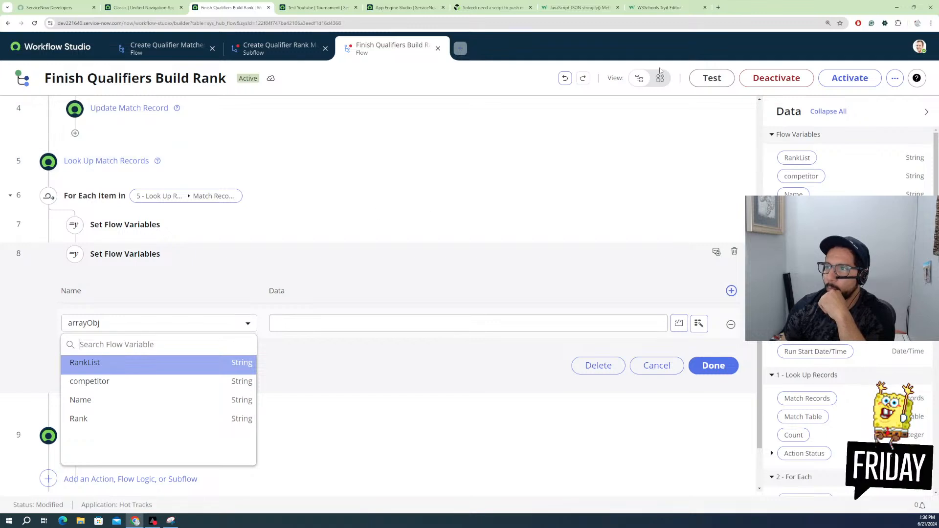
click(565, 79)
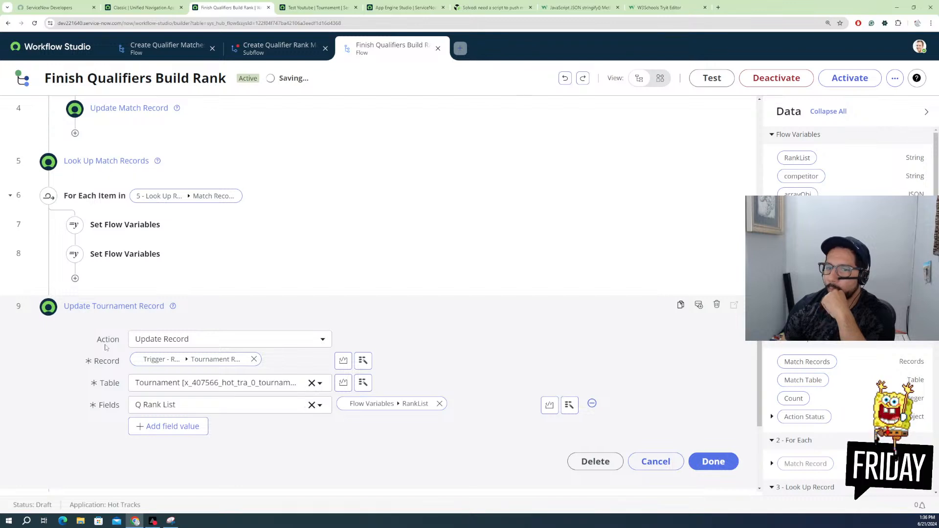
scroll(105, 347, down, 2)
click(114, 156)
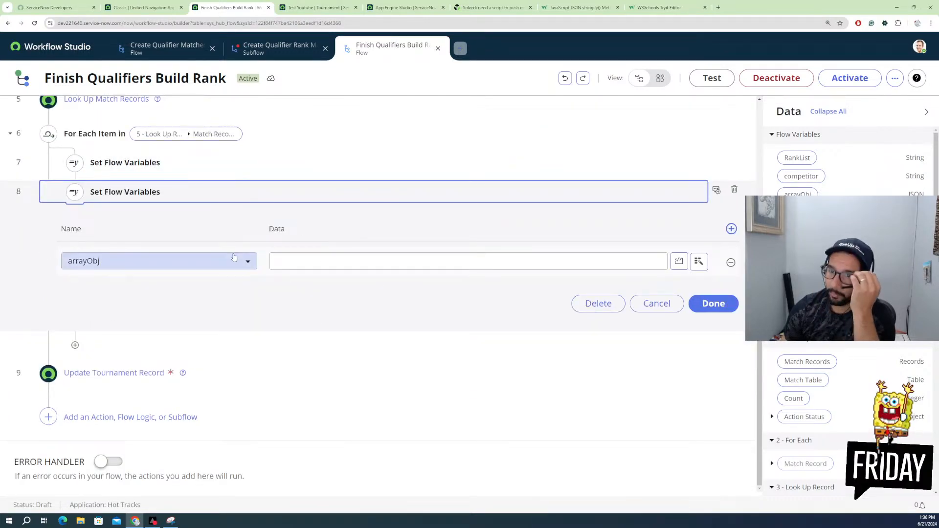
Step: Try to set action 8's variable to RankList with a scripted value, and cancel the edit
click(176, 261)
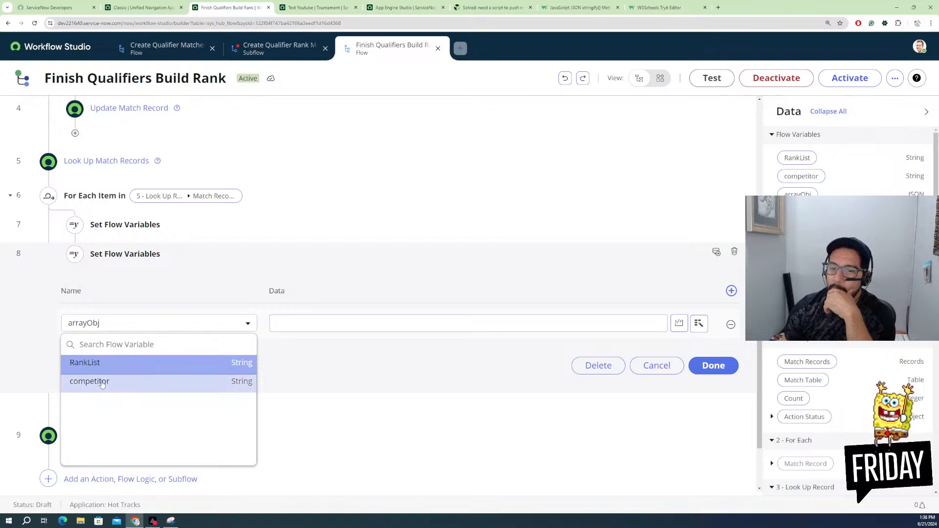
click(107, 364)
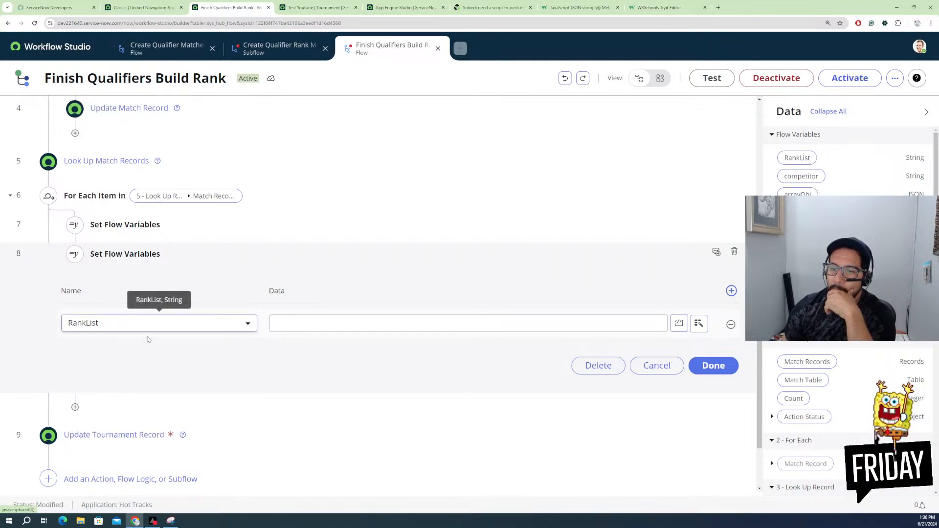
click(599, 324)
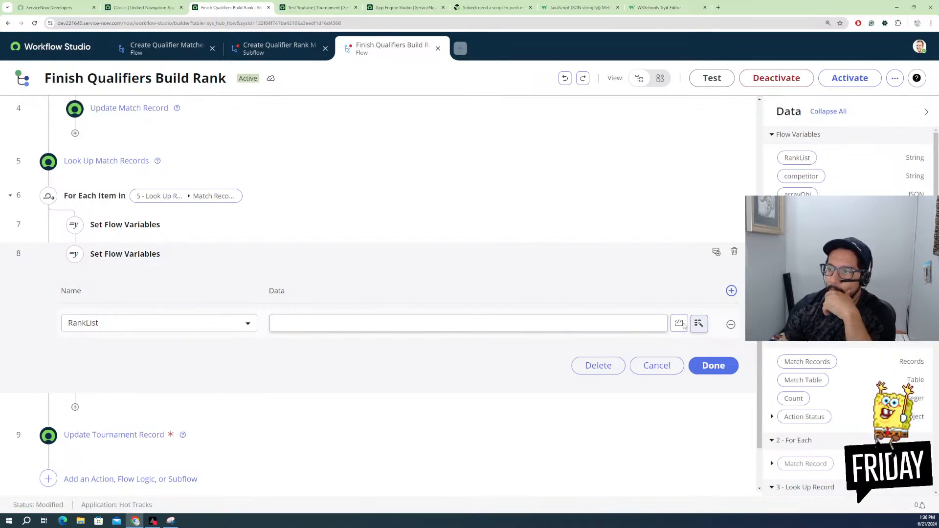
click(680, 324)
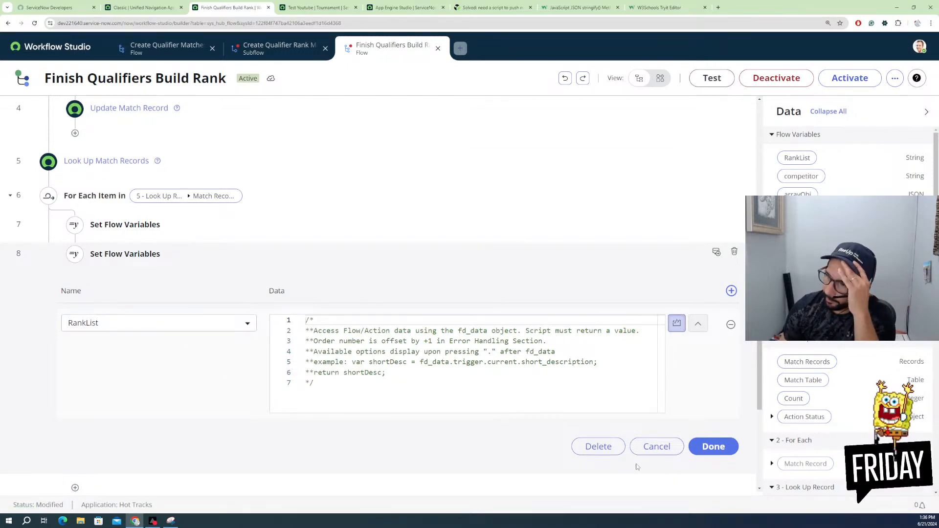
click(656, 446)
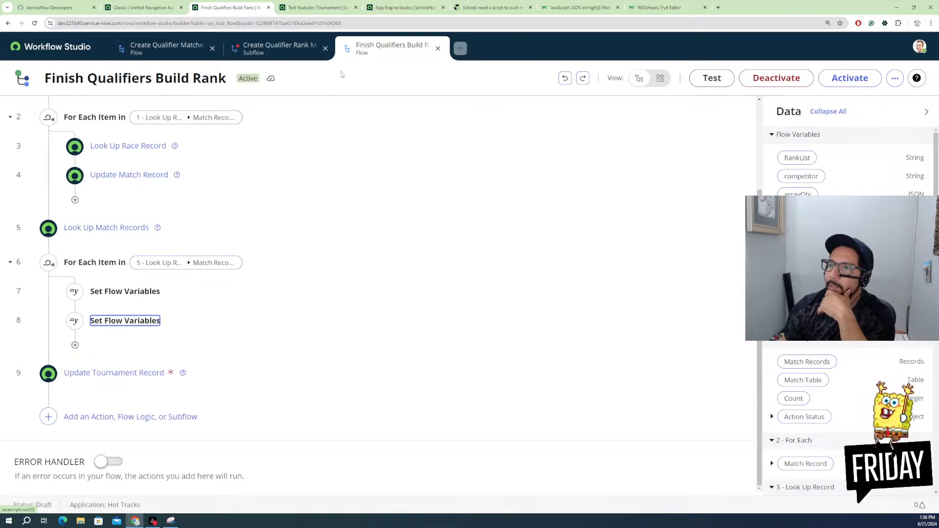
Step: Close the Finish Qualifiers Build Rank flow and reopen it from the homepage's list of flows
click(438, 49)
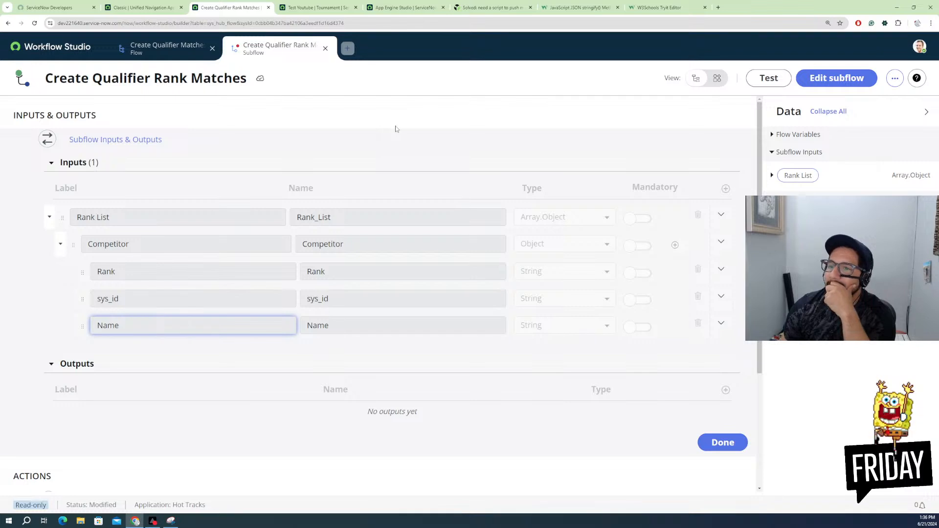
click(58, 49)
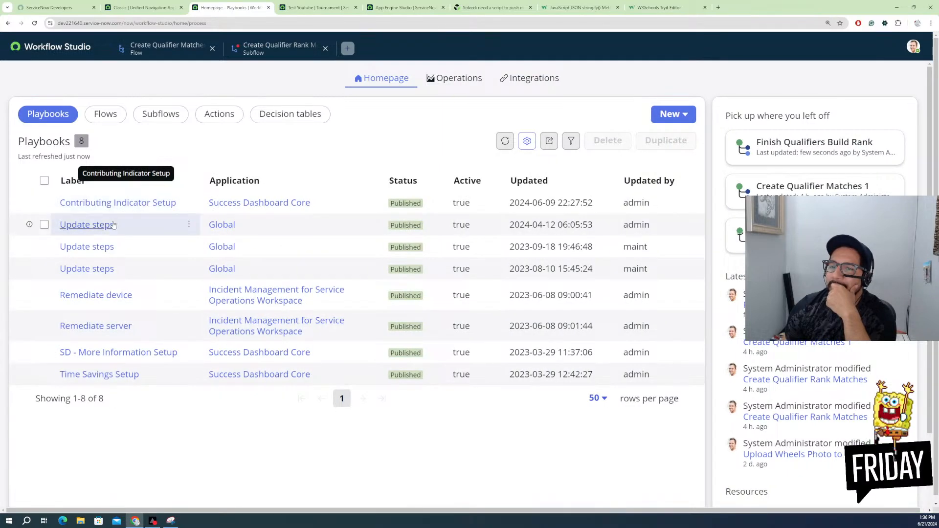
click(106, 114)
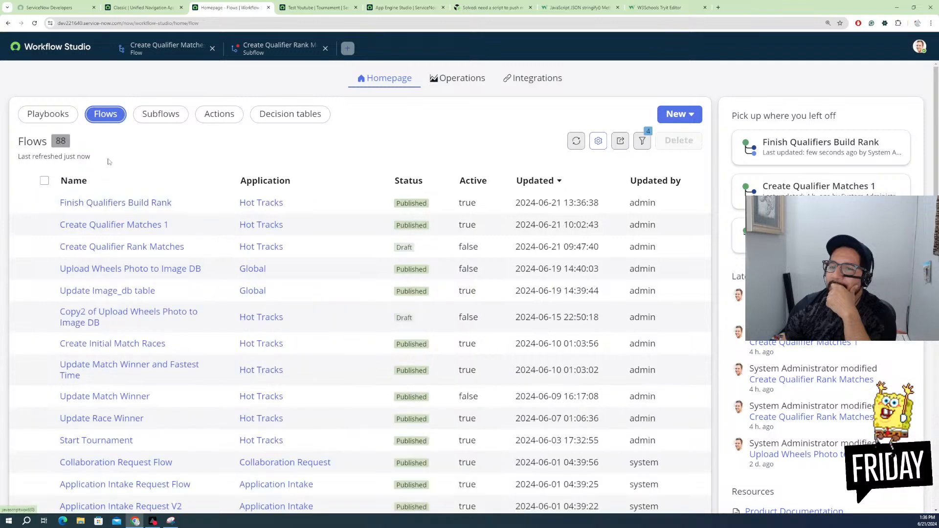
click(103, 205)
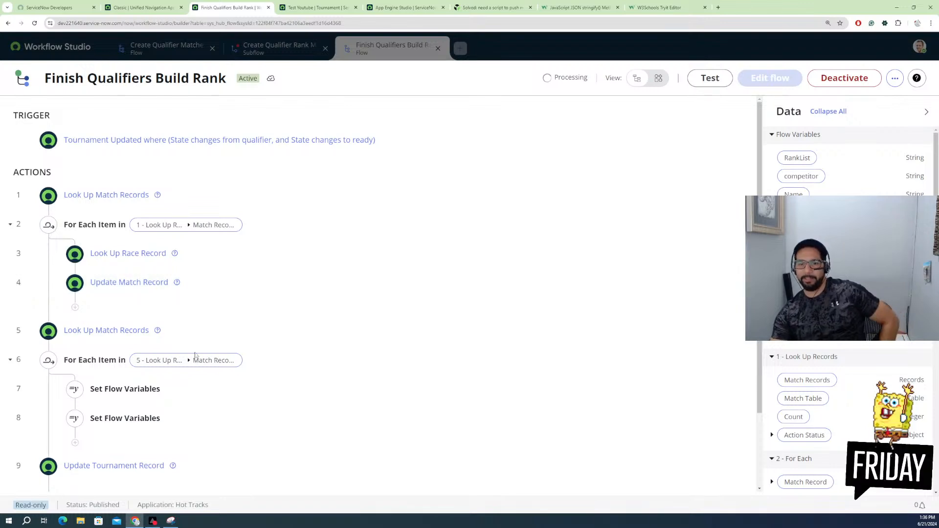
Step: Inspect which flow variables actions 7 and 8 set in the reopened flow, and try to undo the last change
click(141, 436)
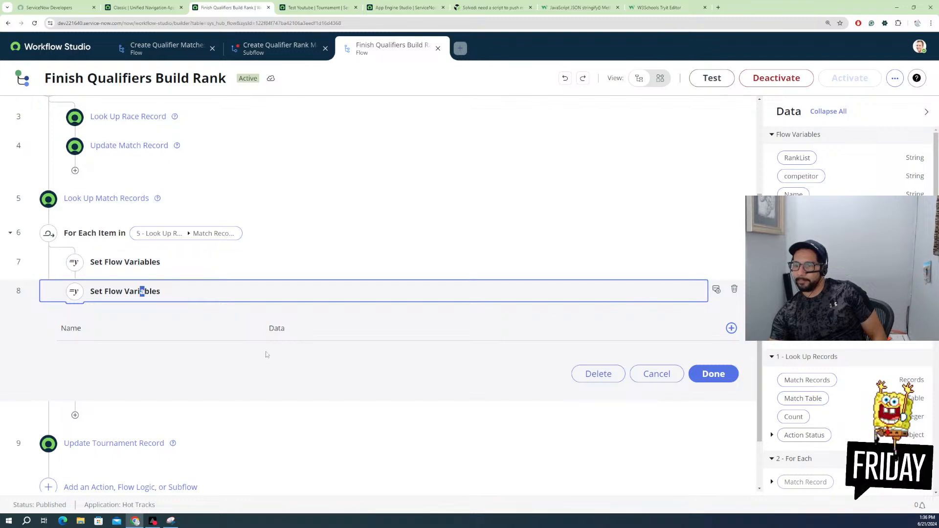
click(126, 292)
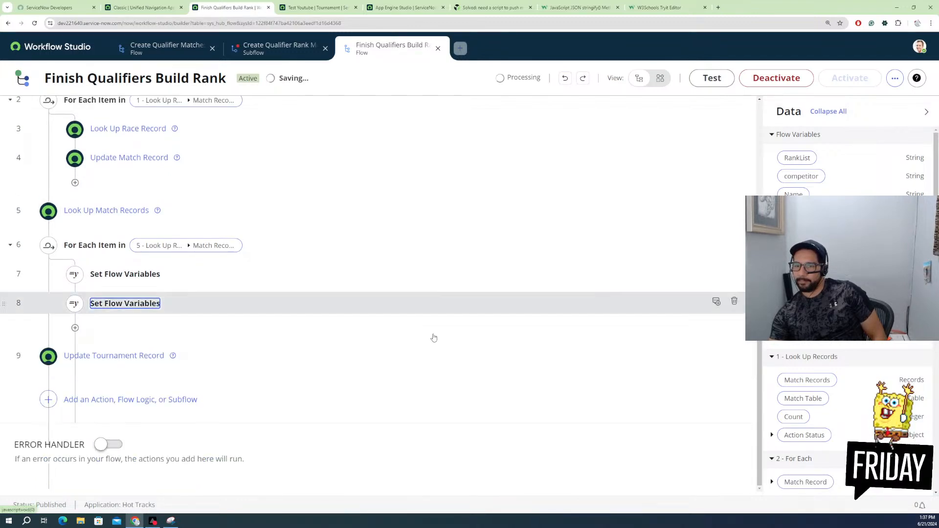
click(133, 276)
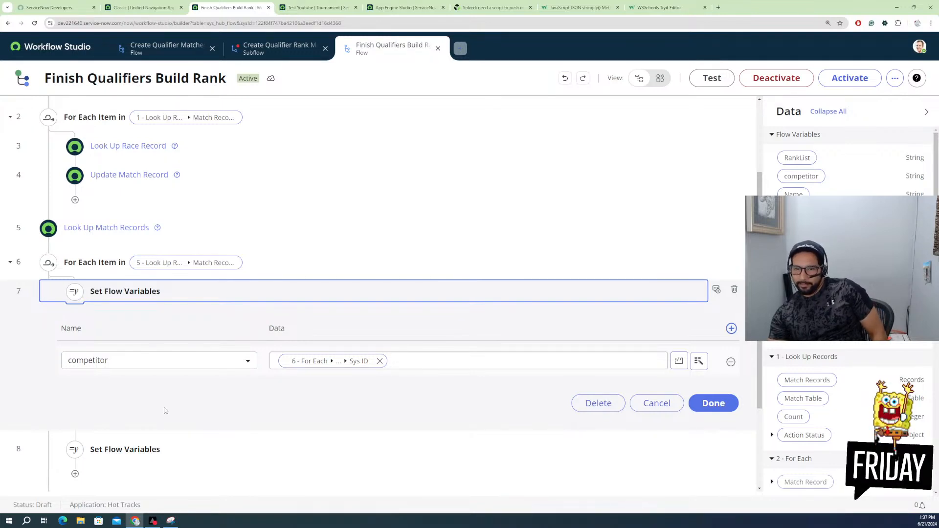
click(142, 447)
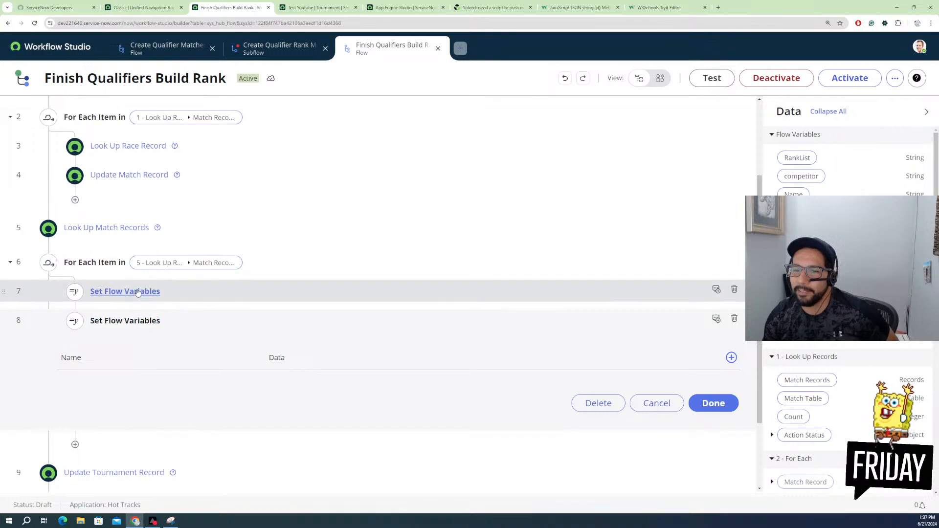
click(137, 291)
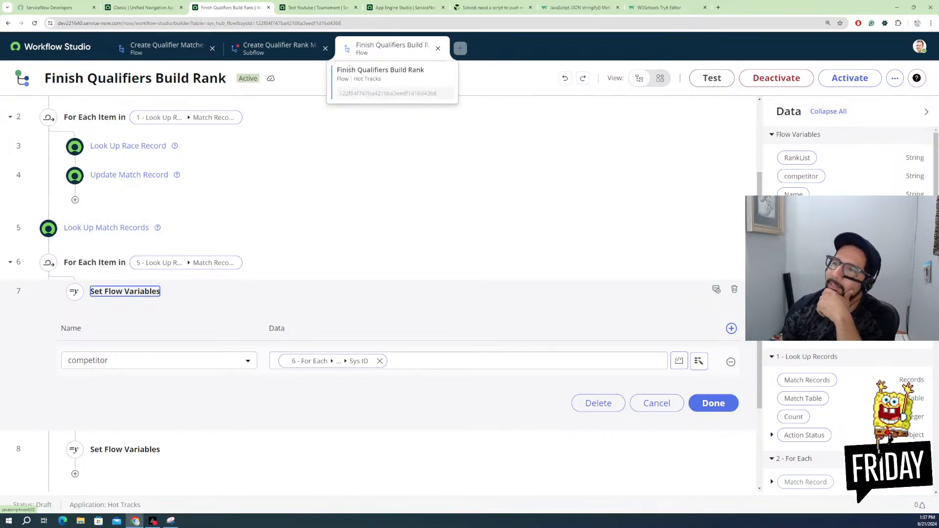
click(566, 83)
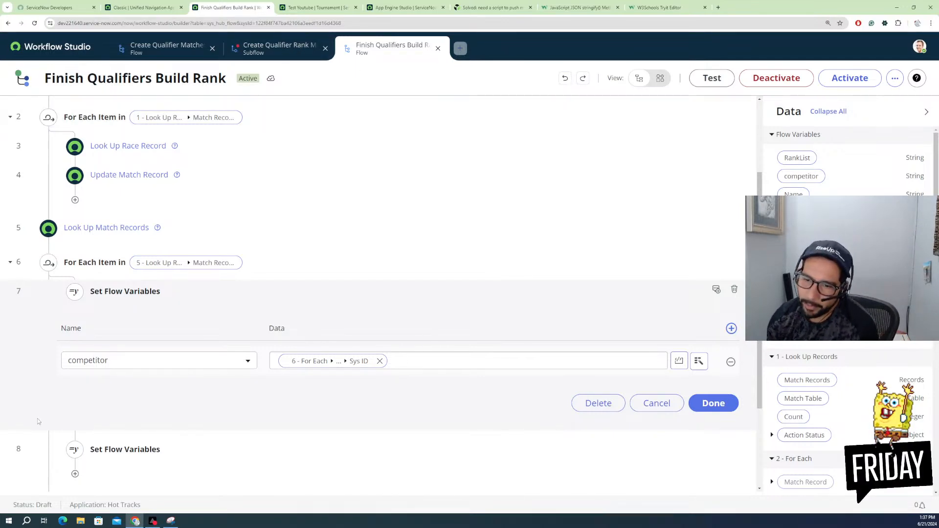
scroll(184, 419, down, 3)
scroll(162, 350, up, 2)
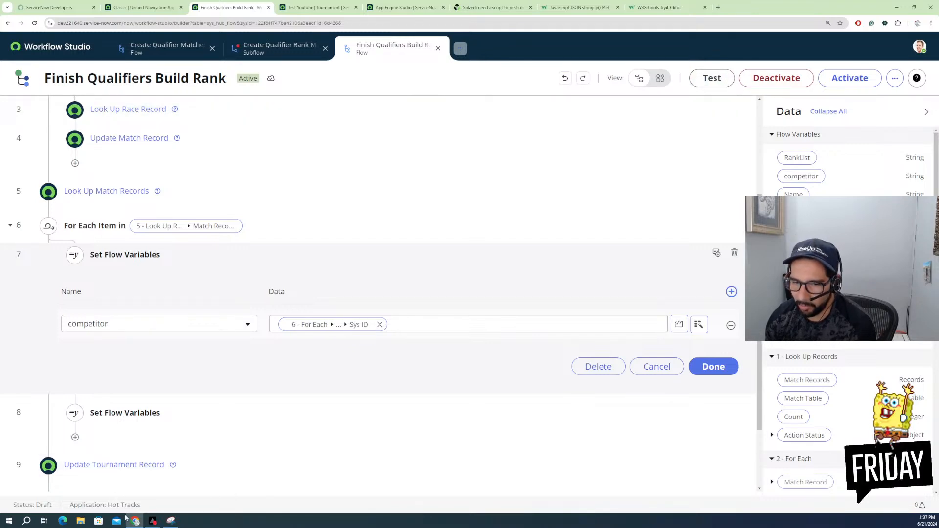
Step: Open the Flow Variables settings of the Finish Qualifiers Build Rank flow
click(895, 78)
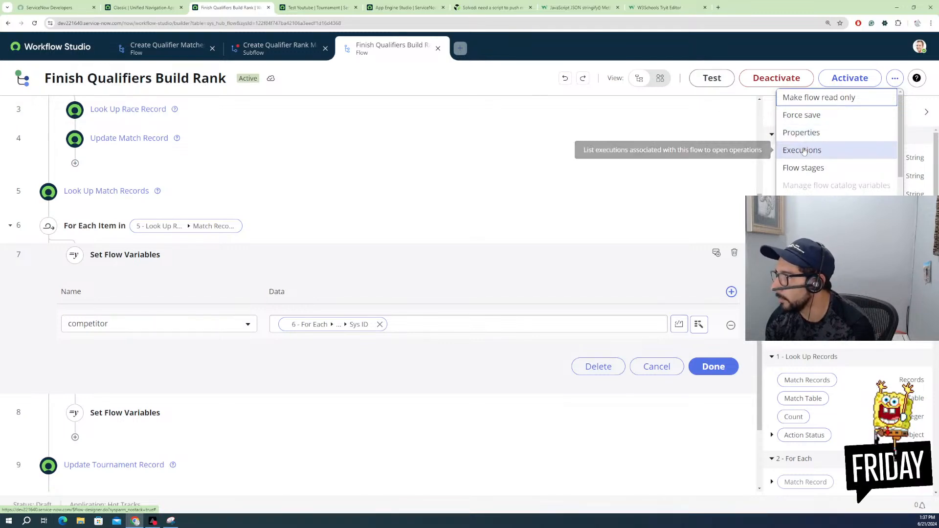
scroll(812, 169, down, 1)
scroll(812, 168, down, 2)
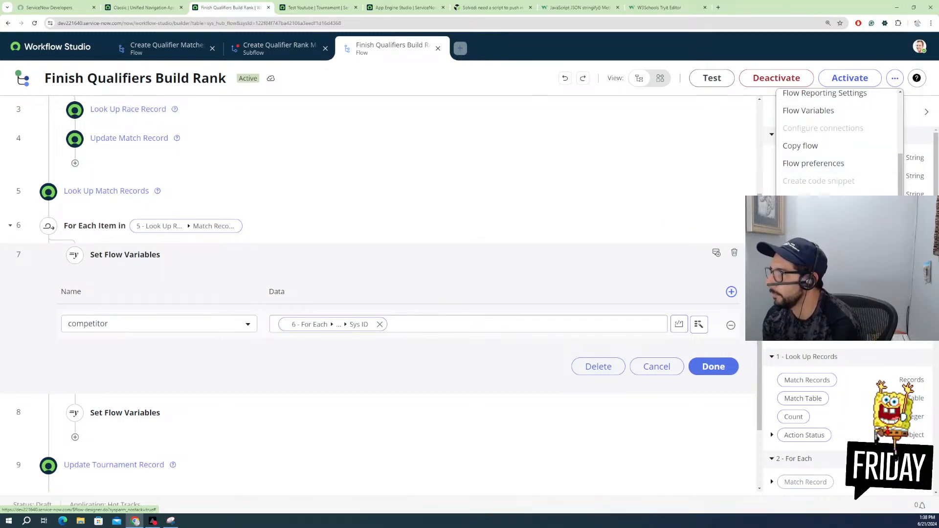
scroll(714, 274, up, 3)
scroll(209, 291, down, 3)
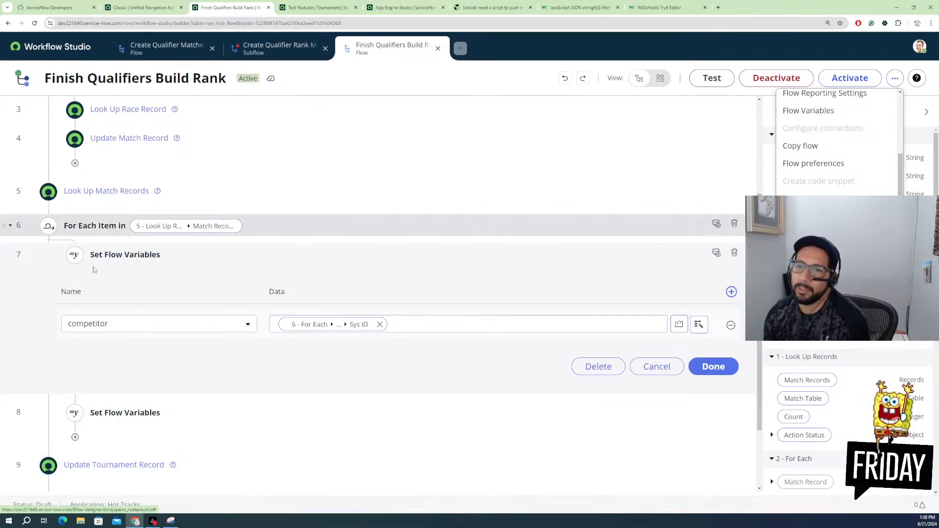
scroll(104, 277, up, 1)
scroll(104, 276, up, 3)
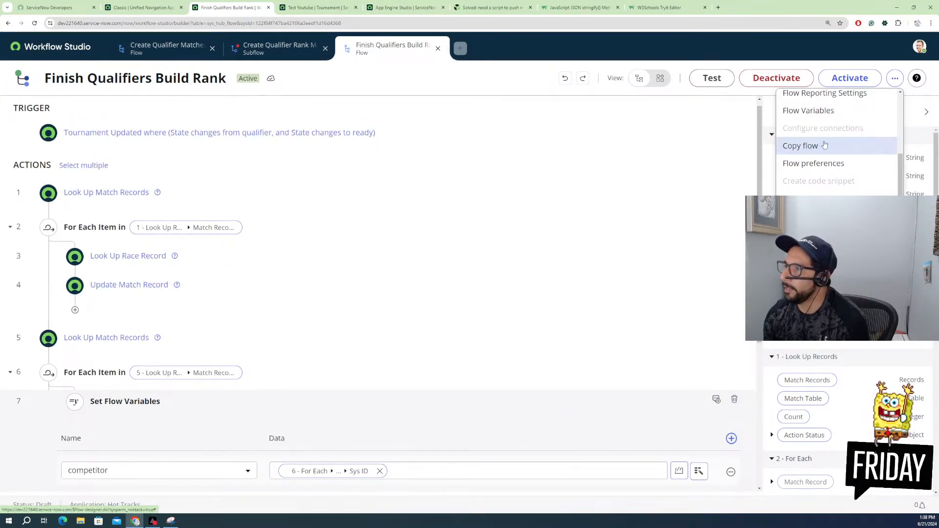
click(805, 111)
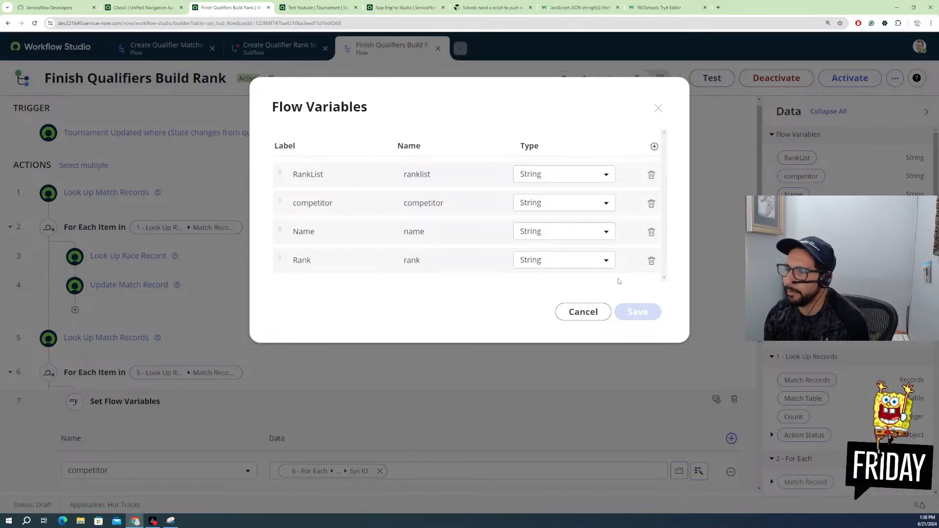
Step: Add a JSON flow variable labelled arrayObj with the name arrayobj, and save the flow variables
click(655, 146)
click(336, 288)
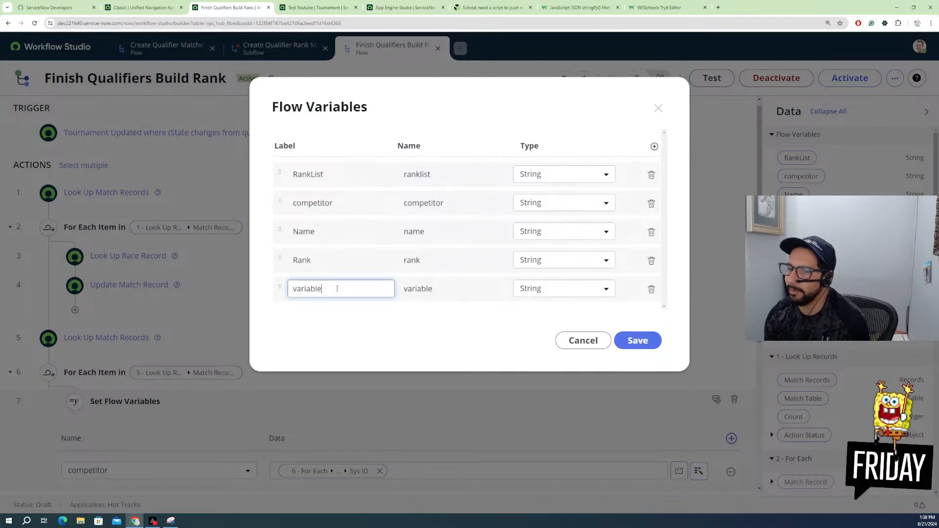
double_click(338, 288)
text(arrayObj)
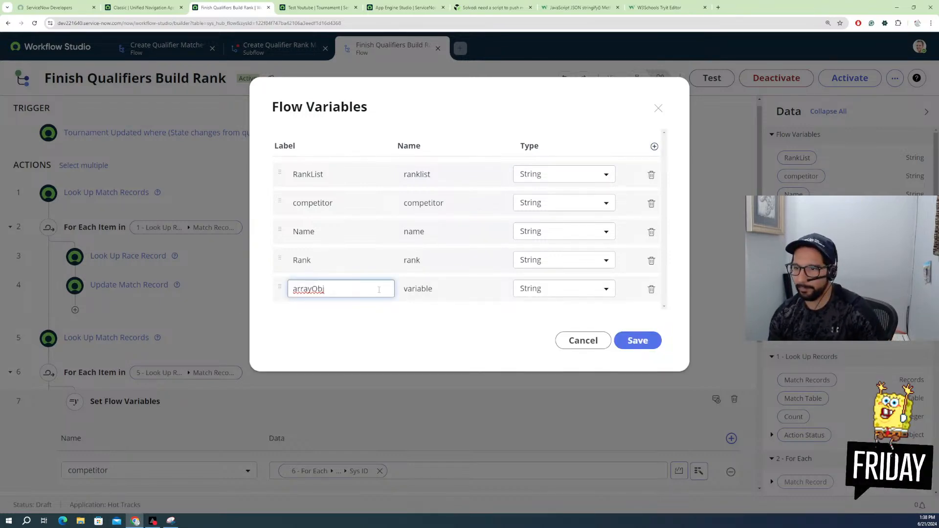
click(406, 288)
double_click(419, 290)
text(arrayobj)
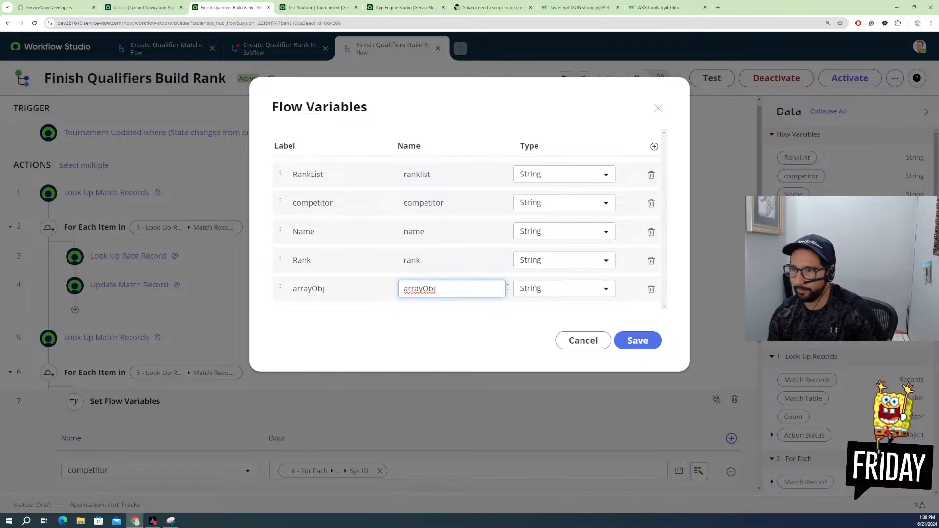
click(539, 289)
click(544, 386)
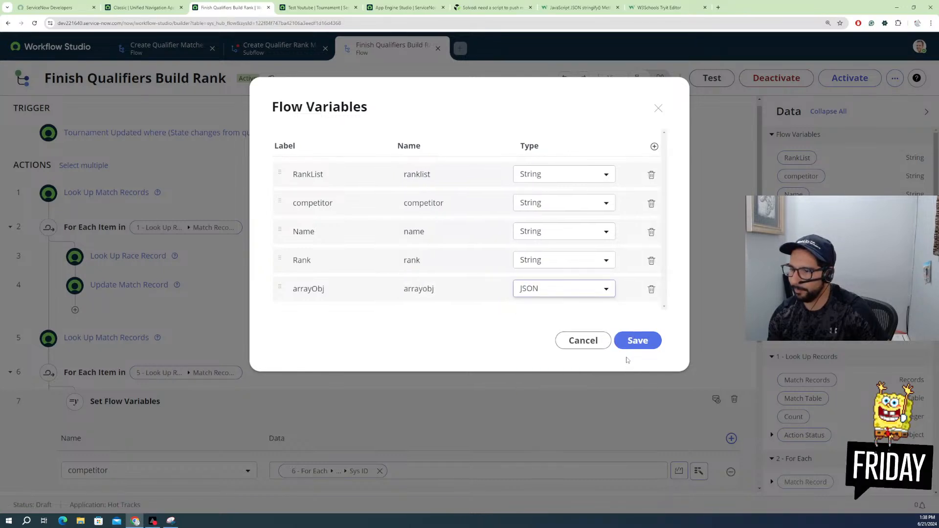
click(636, 340)
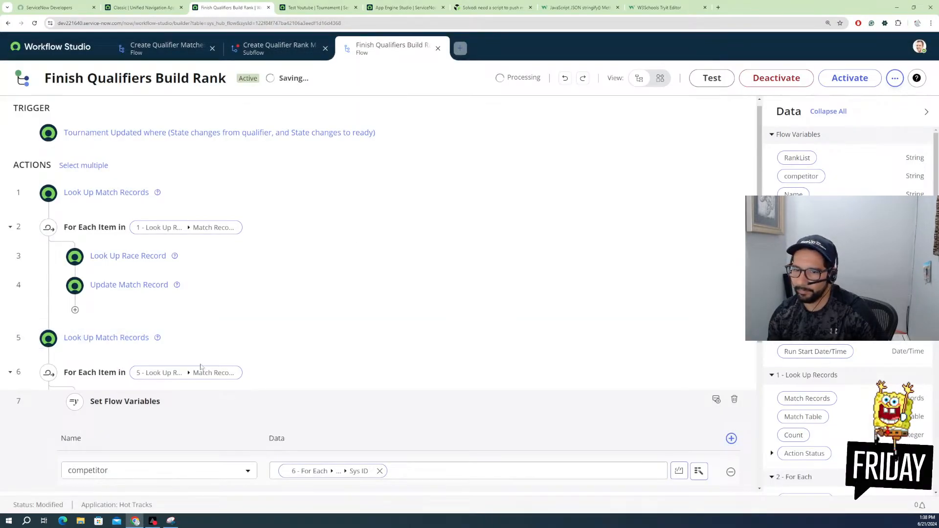
Step: Add the Name flow variable as a second entry in action 7's Set Flow Variables
scroll(170, 346, down, 3)
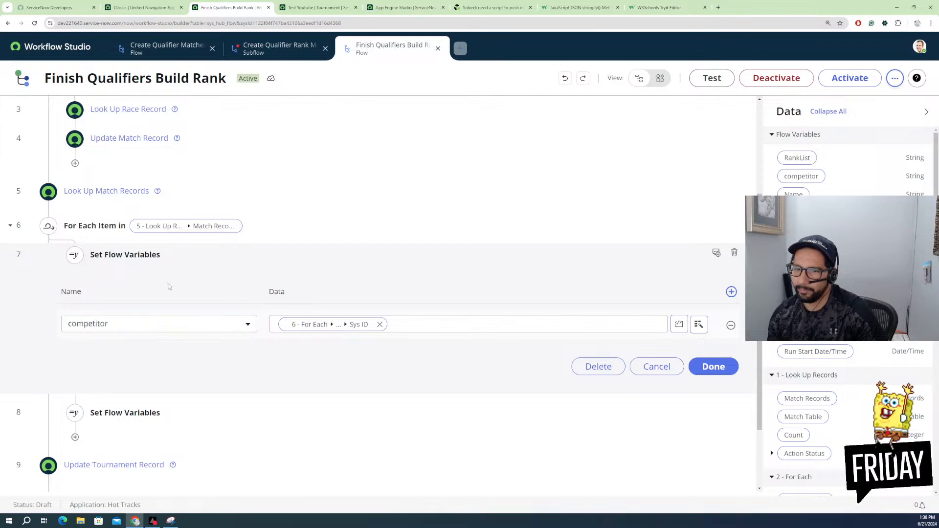
click(732, 292)
click(103, 354)
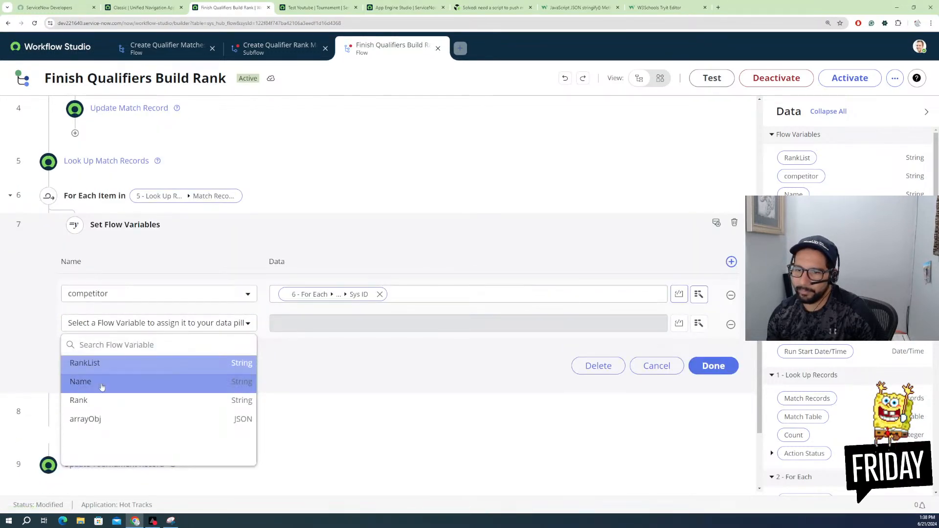
click(101, 385)
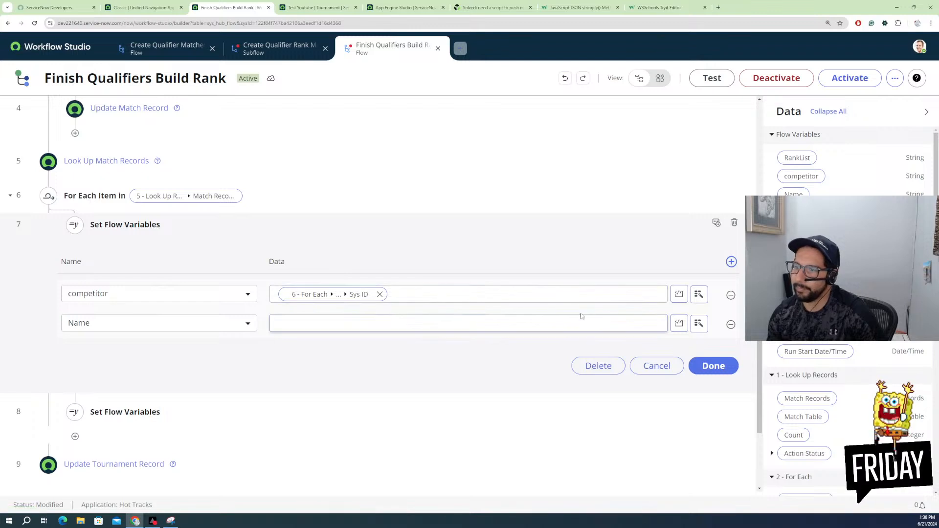
Step: Assign Racer 1's Model from action 6's For Each Match Record to the Name variable
scroll(800, 380, down, 10)
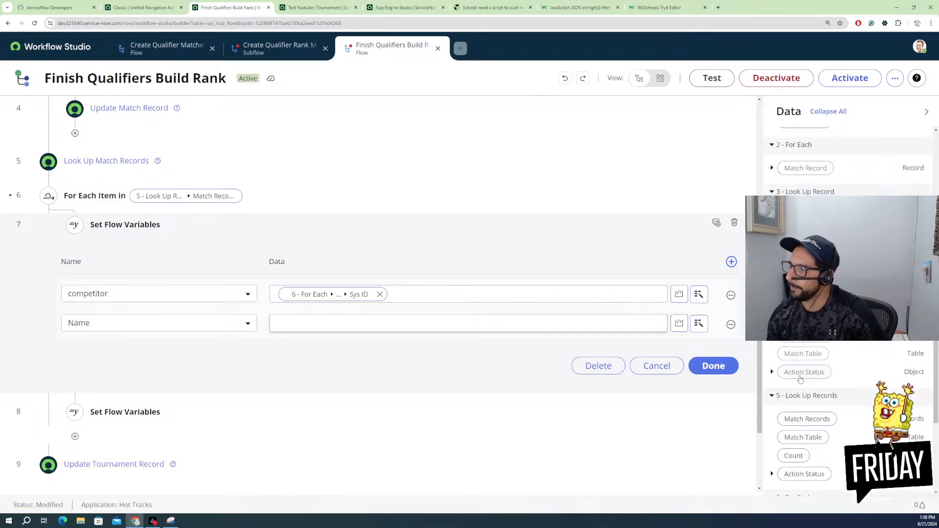
scroll(800, 380, down, 2)
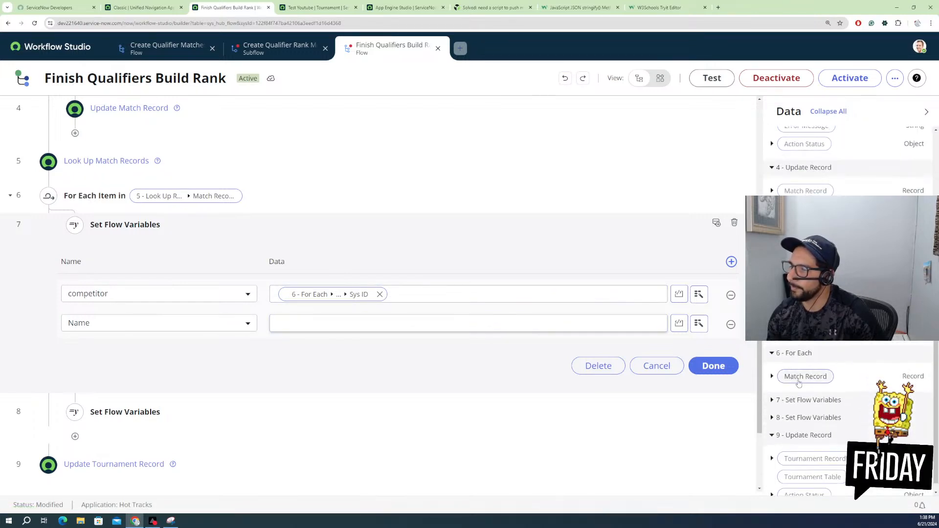
click(773, 376)
scroll(778, 381, down, 3)
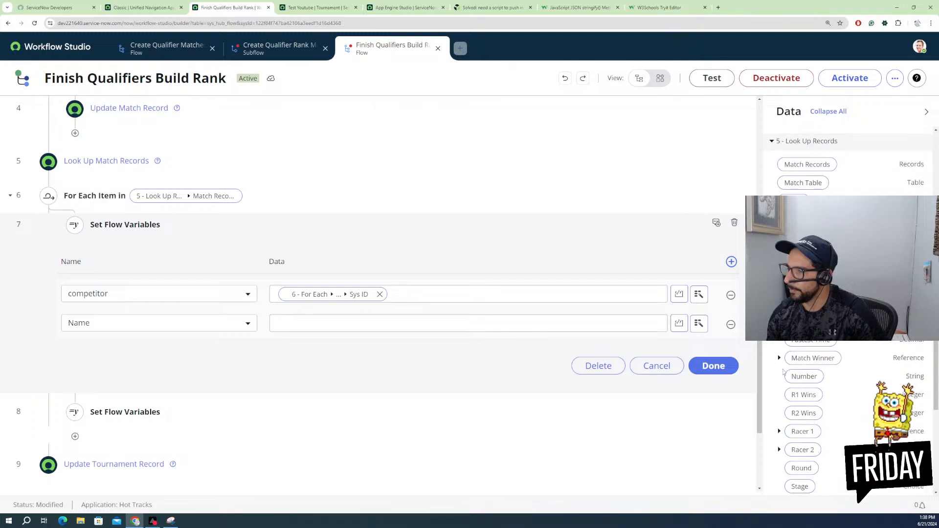
scroll(787, 401, down, 2)
click(780, 358)
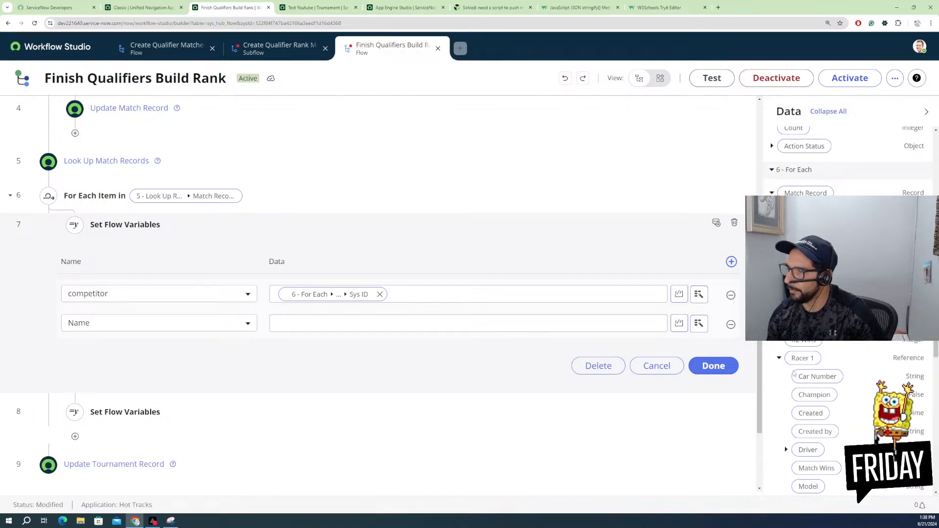
scroll(805, 409, down, 1)
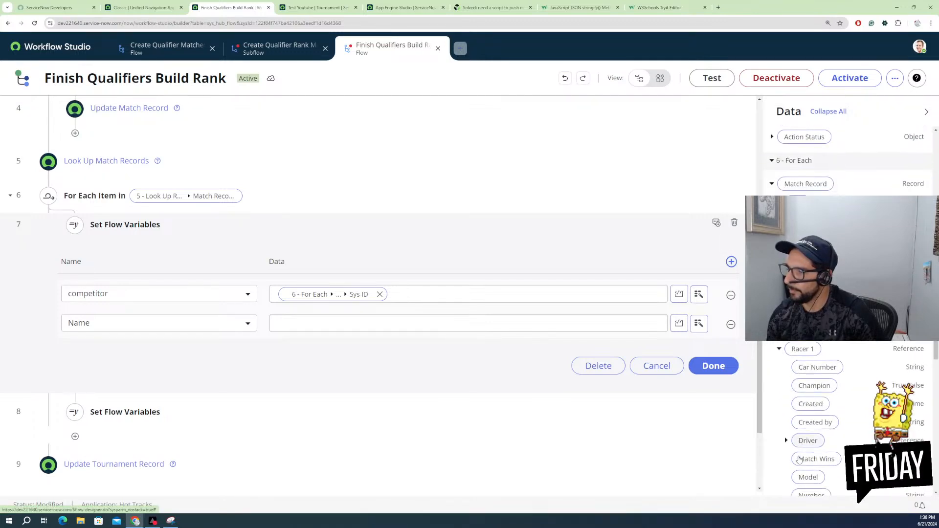
drag(809, 450, 422, 326)
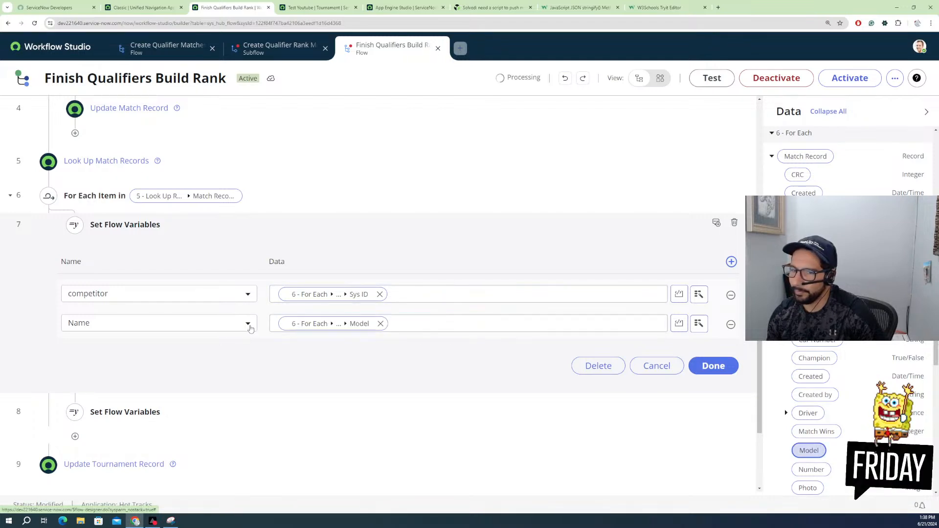
Step: Add the Rank variable to action 7 with the value 0, and finish editing the action
click(732, 261)
click(115, 352)
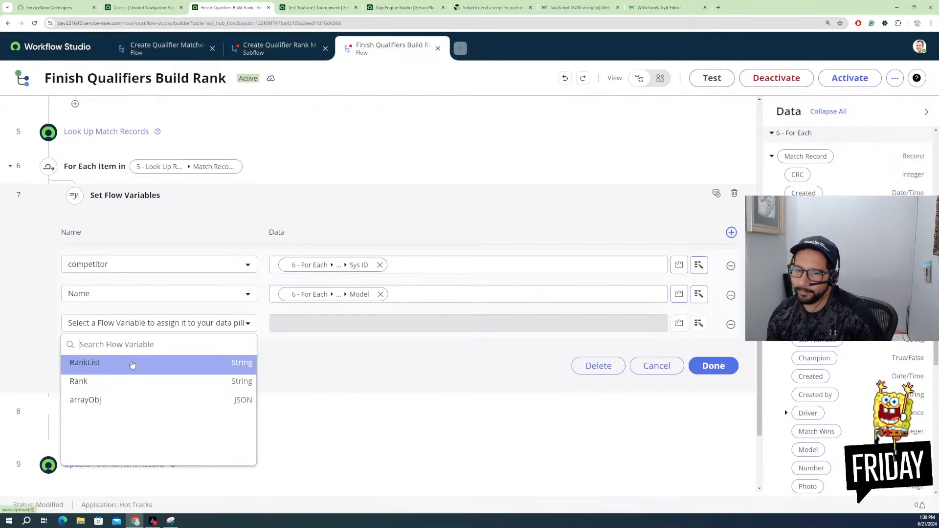
click(109, 382)
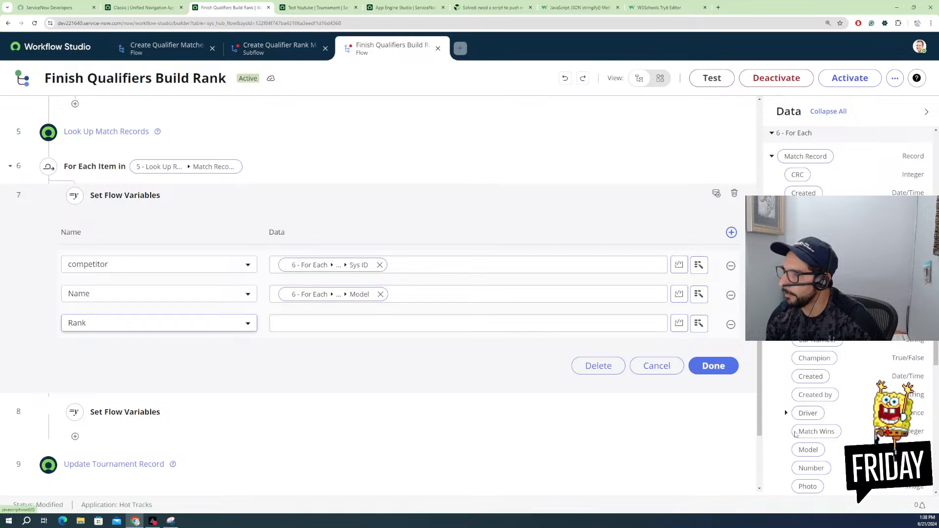
drag(804, 433, 454, 319)
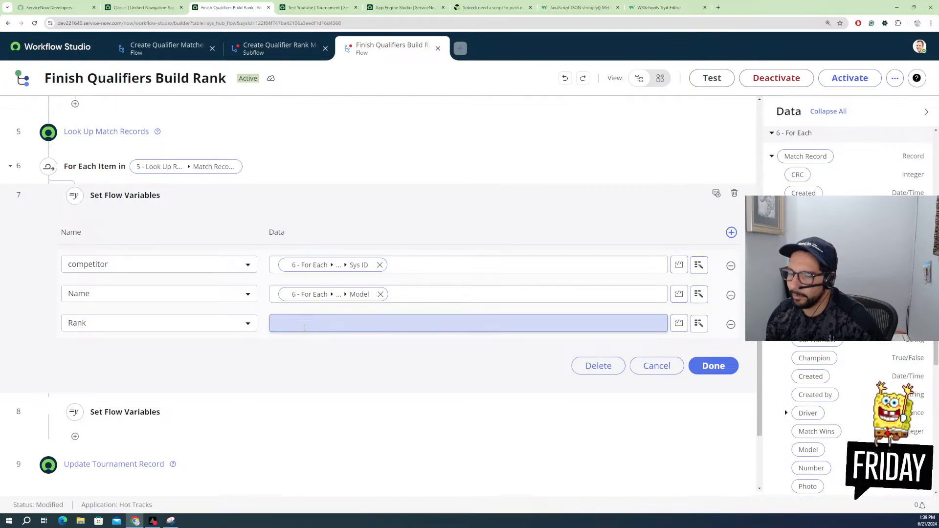
text(0)
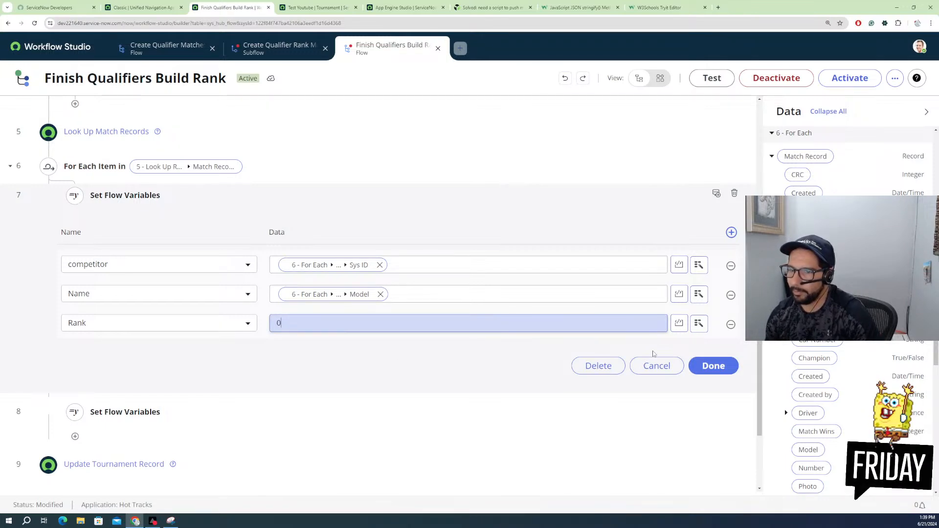
click(714, 368)
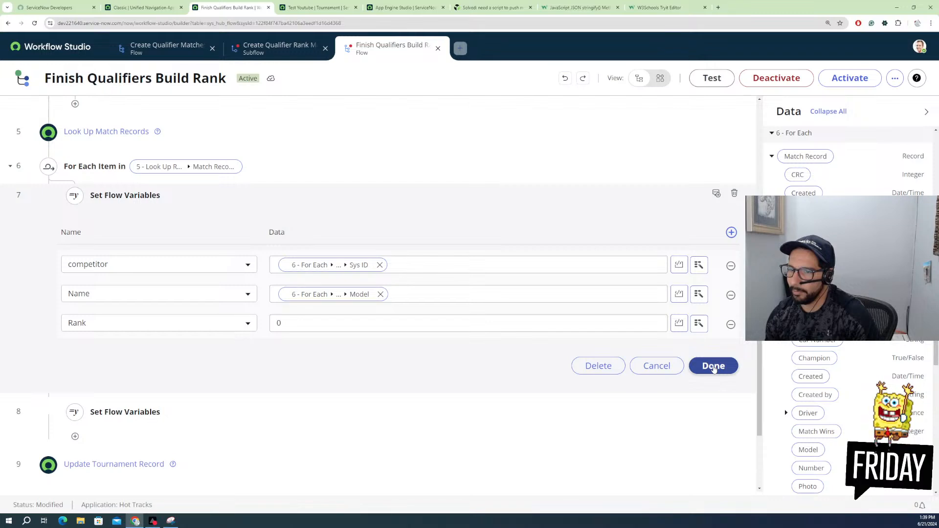
click(714, 368)
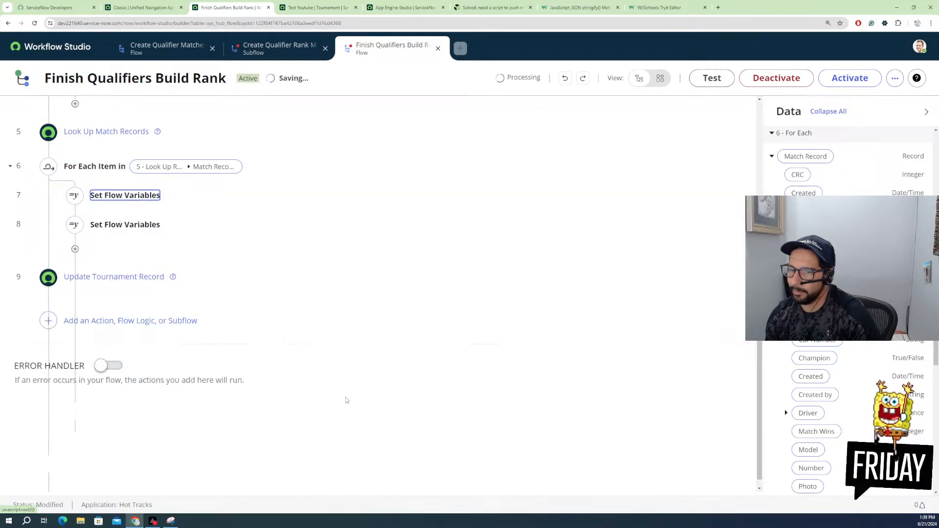
Step: Add the arrayObj flow variable as an entry in action 8's Set Flow Variables
click(111, 322)
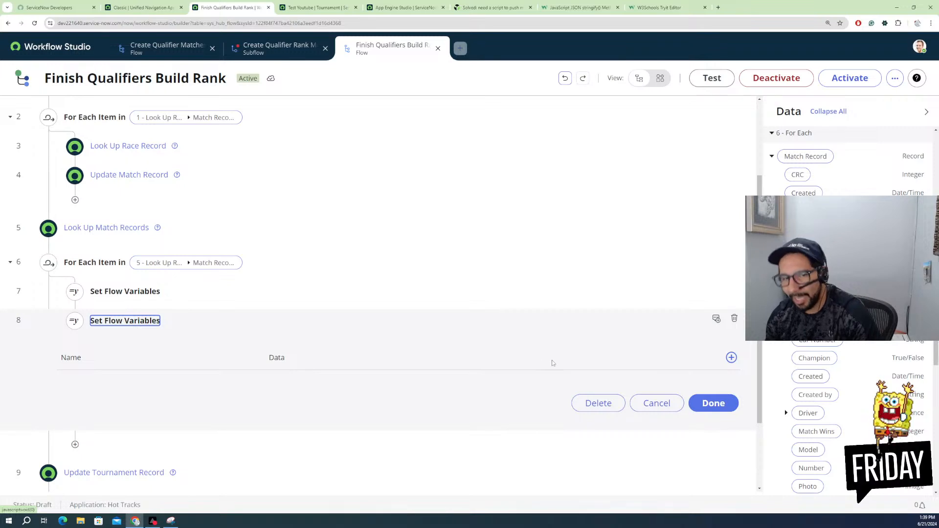
click(731, 358)
click(157, 390)
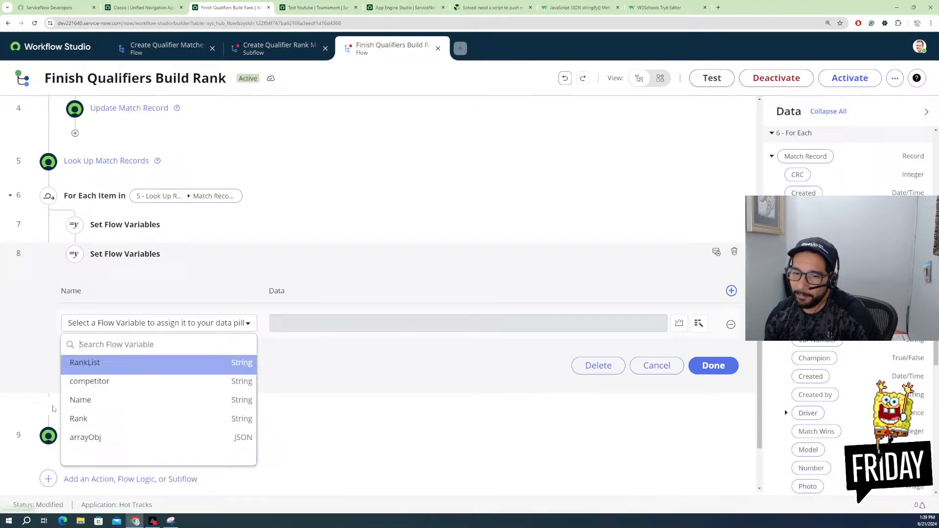
click(98, 439)
click(345, 326)
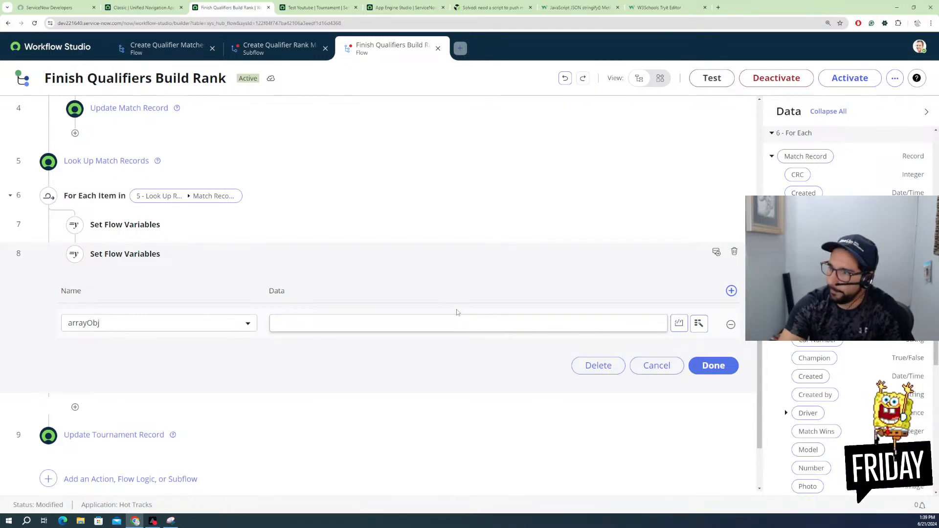
Step: Look through the clipboard history for the saved ranklist script to reuse in arrayObj's data value
right_click(420, 326)
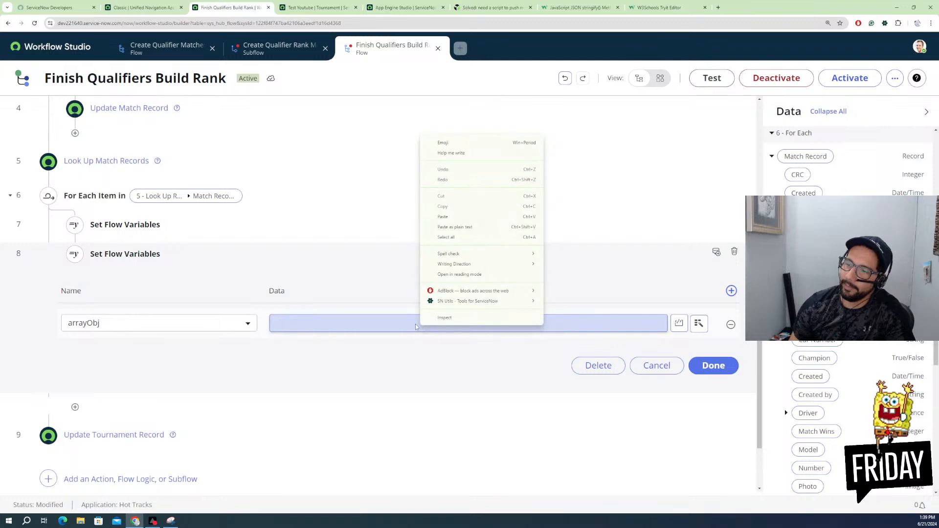
click(400, 320)
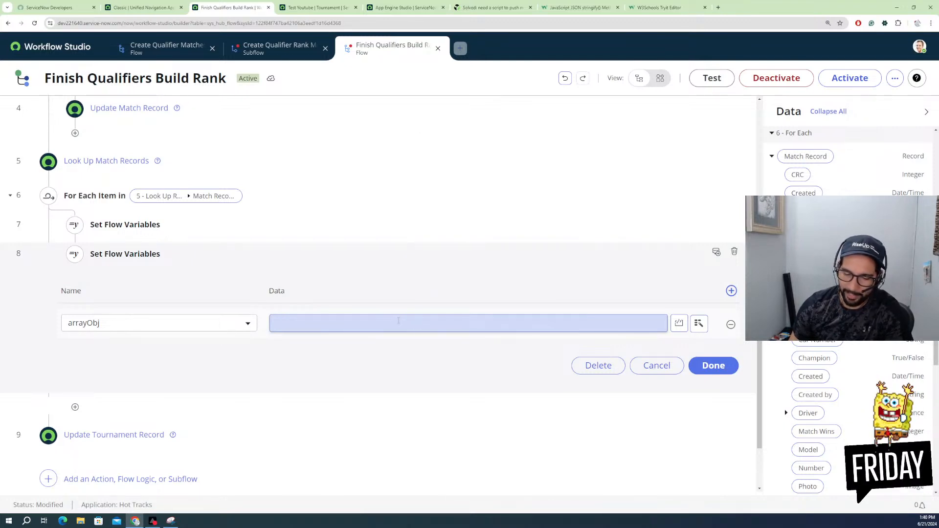
key(super+v)
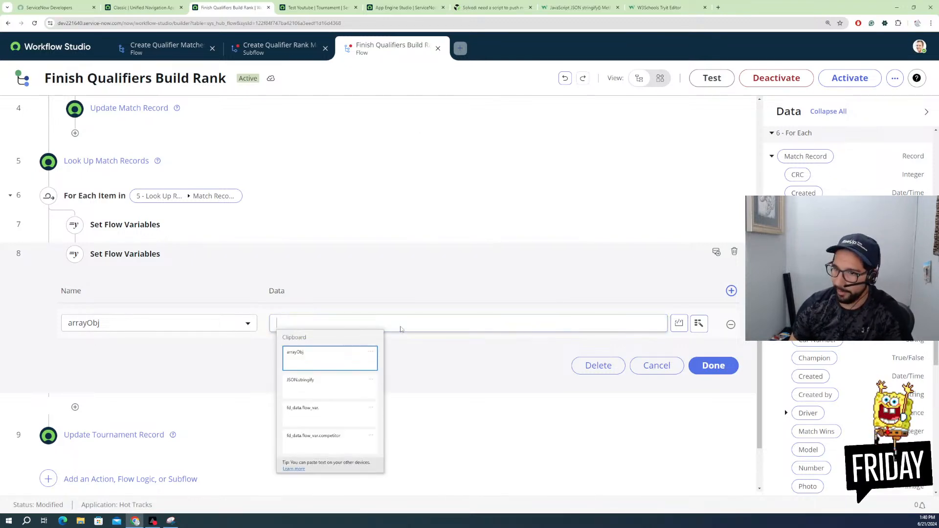
scroll(348, 383, down, 2)
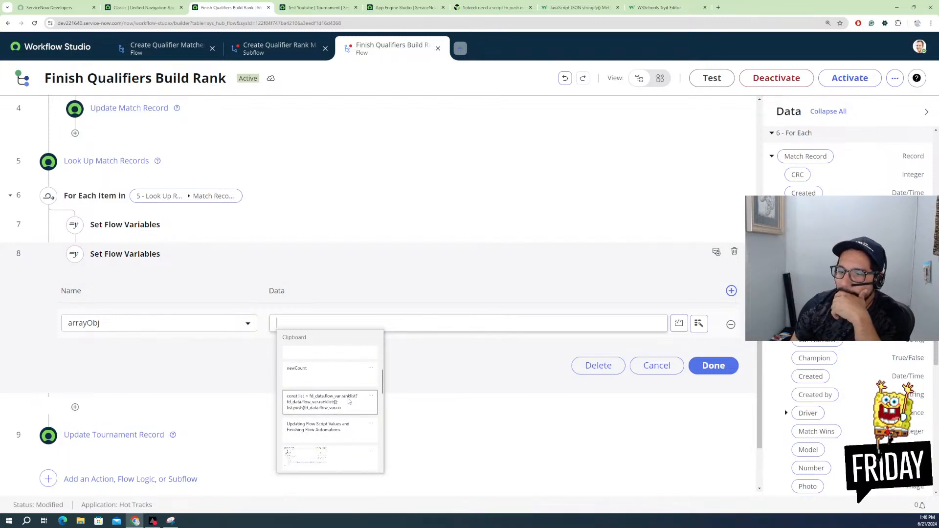
scroll(348, 400, down, 1)
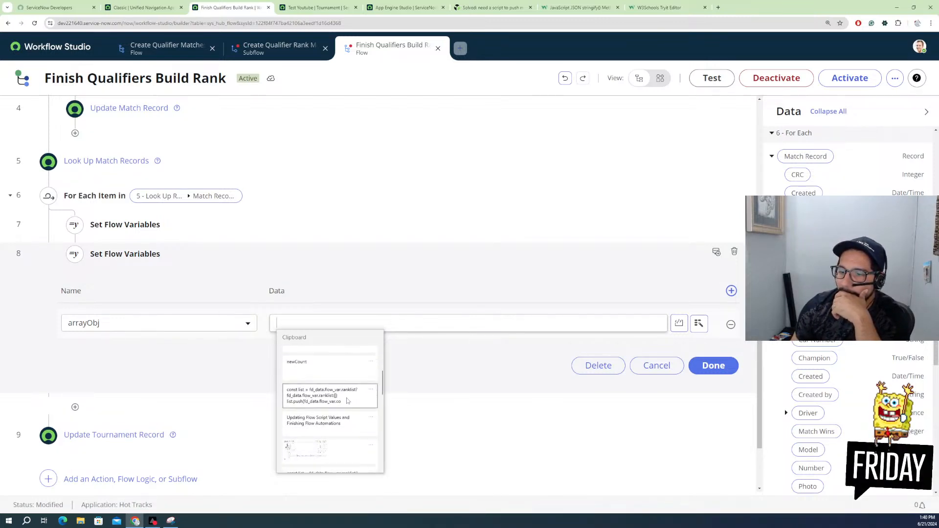
scroll(345, 396, up, 2)
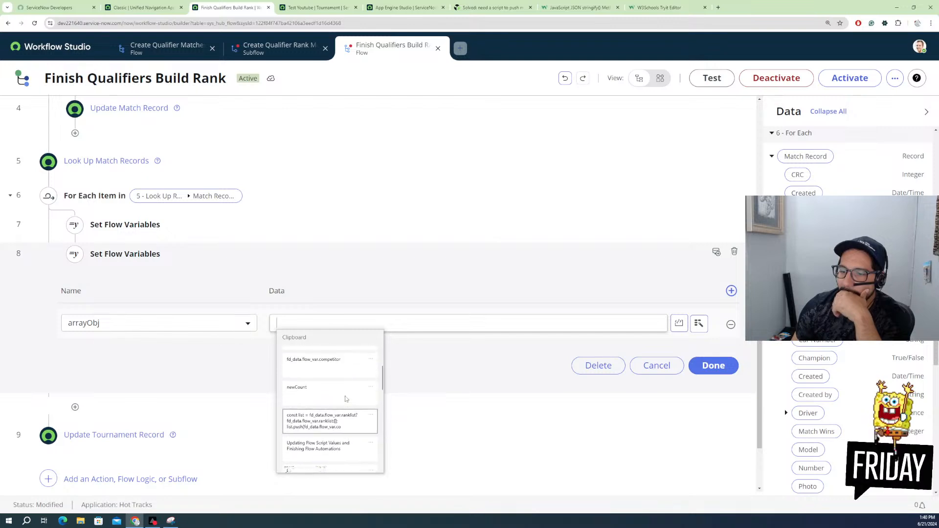
scroll(345, 420, up, 1)
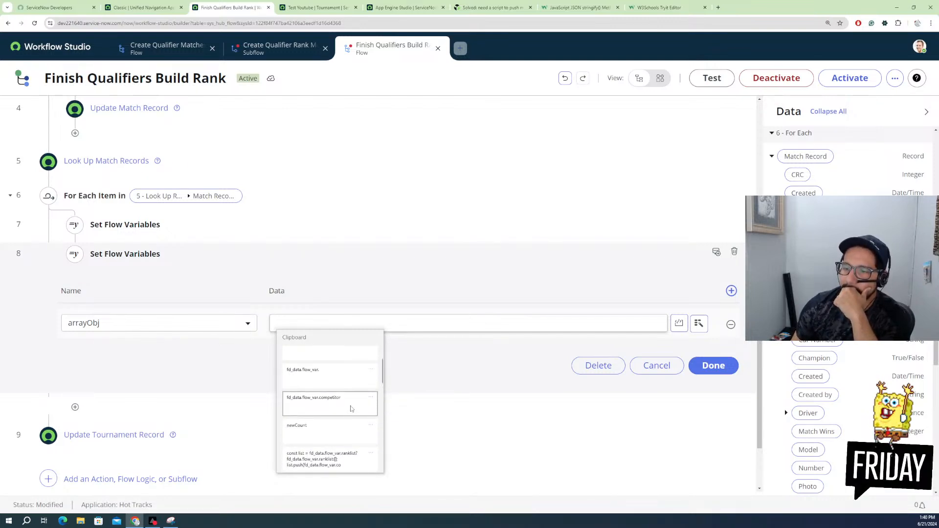
scroll(350, 409, up, 1)
scroll(354, 406, up, 1)
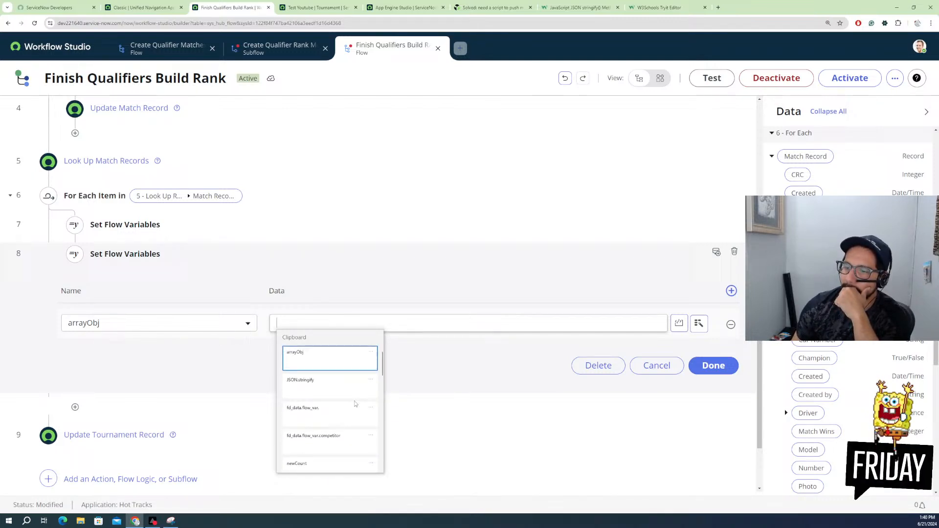
click(258, 351)
click(337, 315)
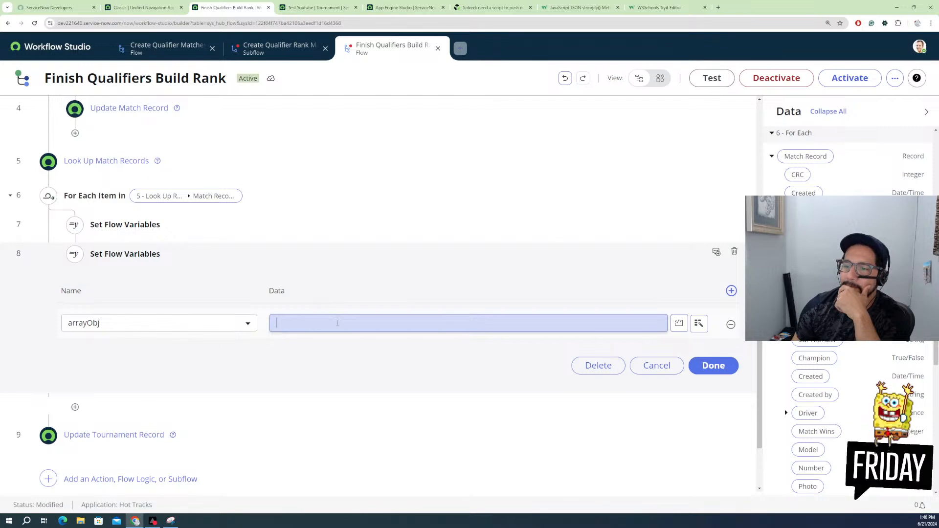
Step: Enter "const = arrayObj" as arrayObj's data value and paste the saved ranklist push script after it
text(con)
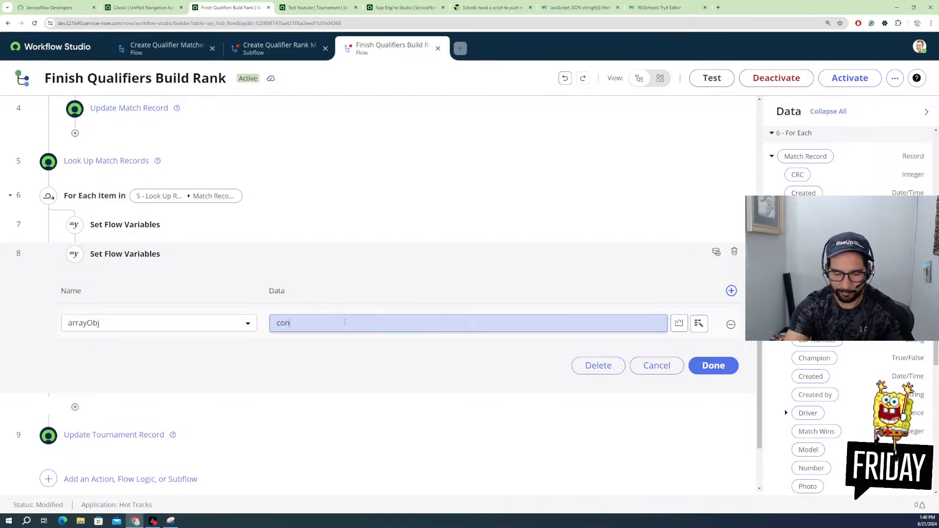
text(st =)
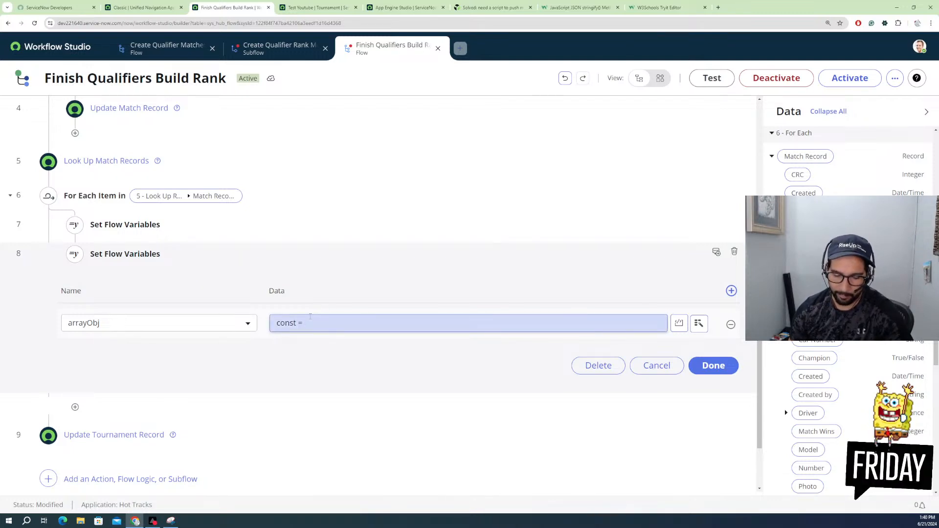
text( arrayObj)
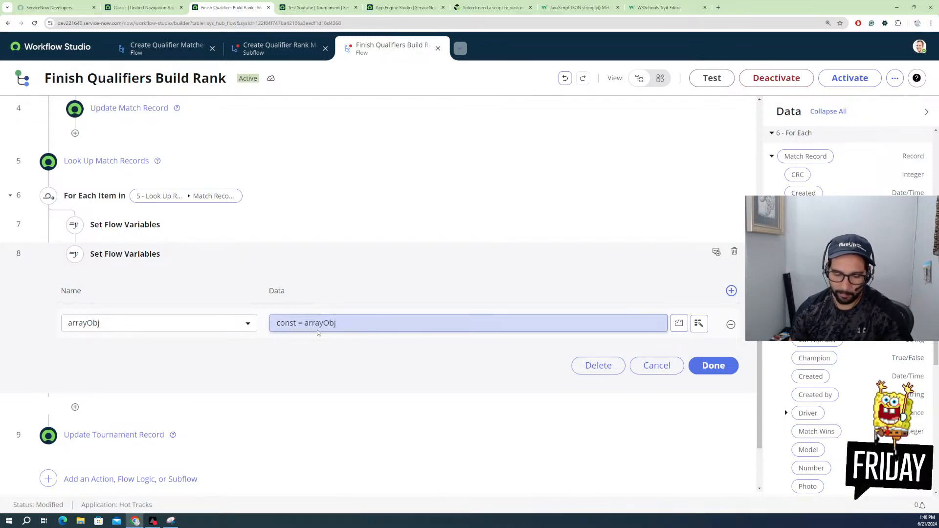
key(super+v)
scroll(374, 433, down, 2)
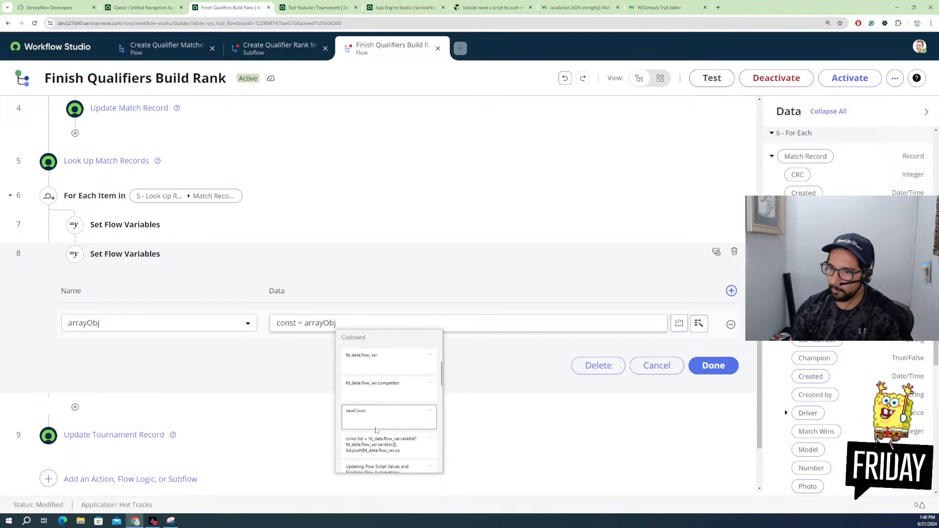
click(377, 443)
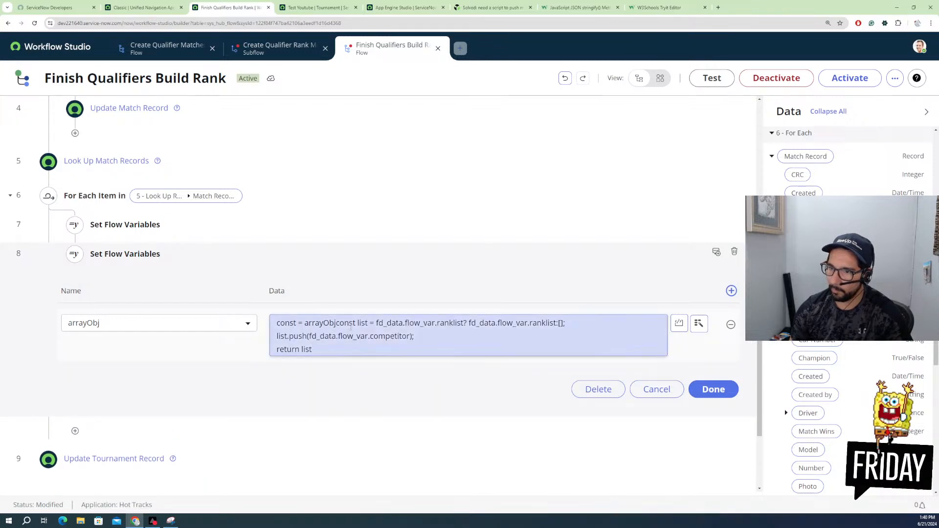
Step: Remove the "const = arrayObj" text so the data value starts with the const list line
key(Return)
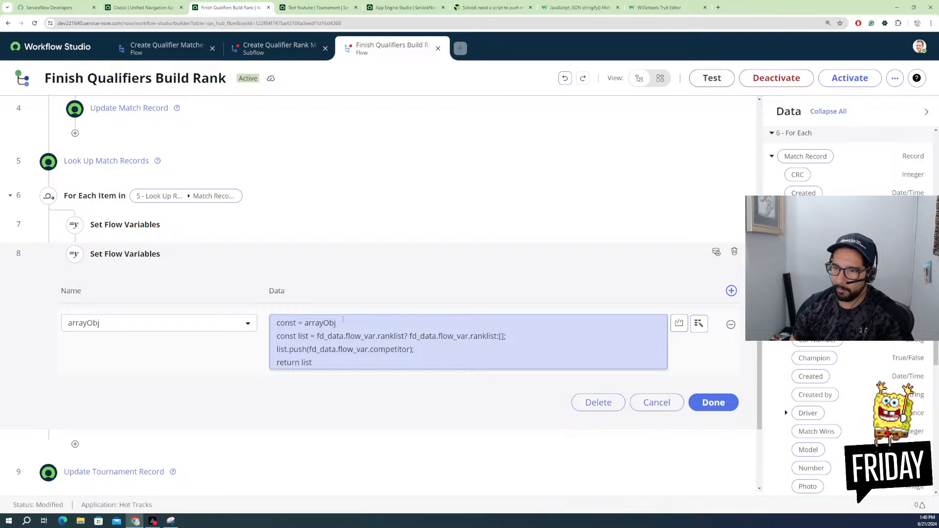
key(shift+Left)
key(shift+Left)
key(shift+Left)
key(shift+Left)
key(shift+Left)
key(shift+Left)
key(shift+Left)
key(shift+Left)
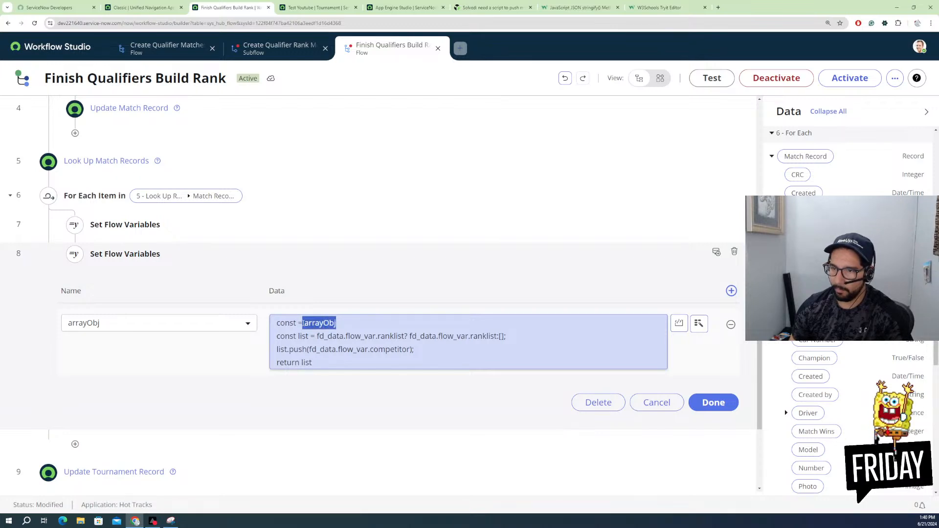
key(shift+Left)
key(shift+Left)
key(shift+Left)
key(shift+Left)
key(shift+Left)
key(shift+Left)
key(shift+Left)
key(shift+Left)
key(BackSpace)
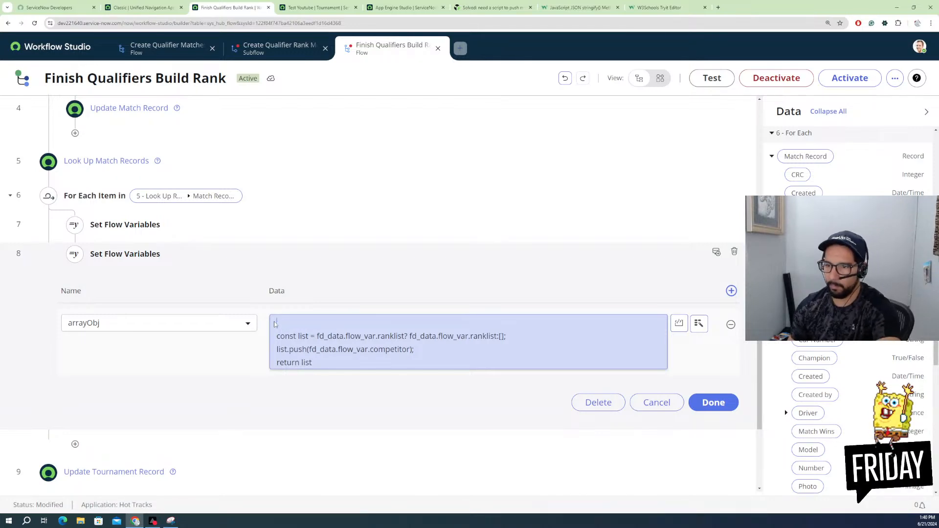
key(Delete)
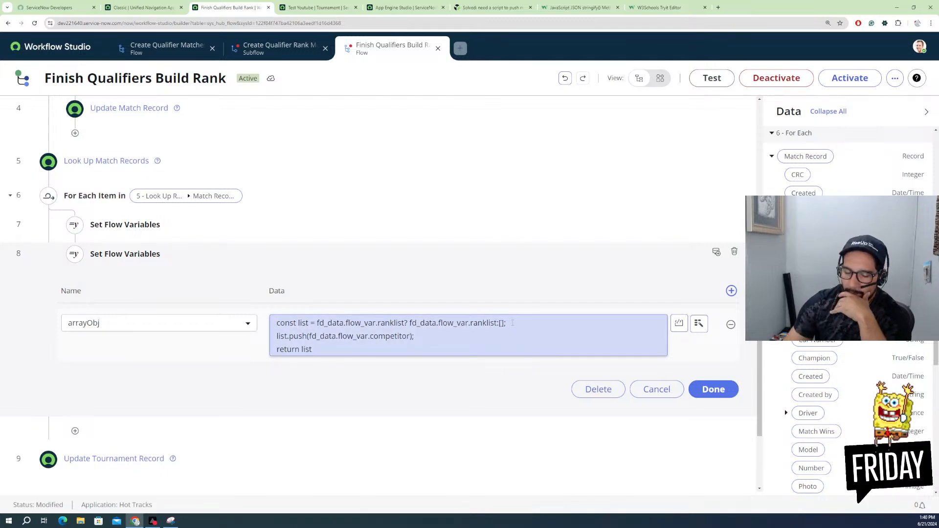
Step: Add a blank line below the list declaration and move the script into arrayObj's inline script editor, replacing the default comment
key(Return)
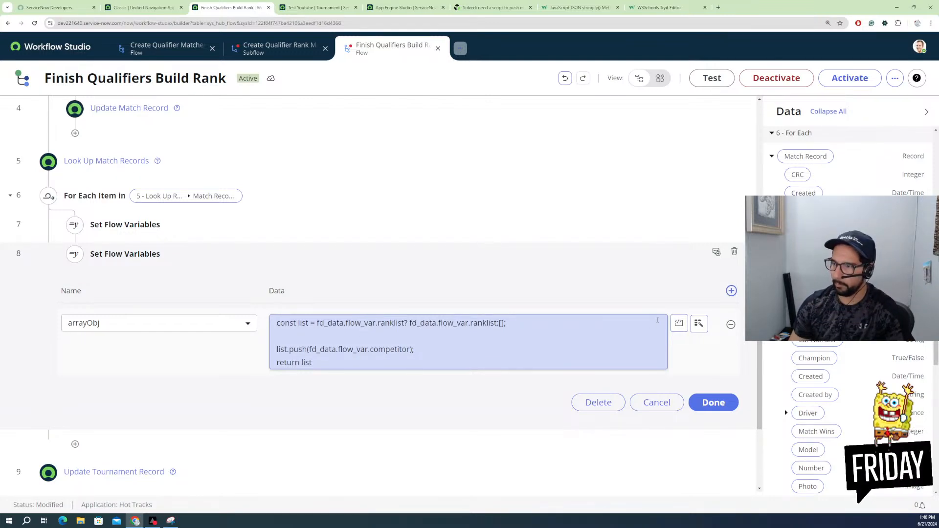
drag(346, 360, 242, 283)
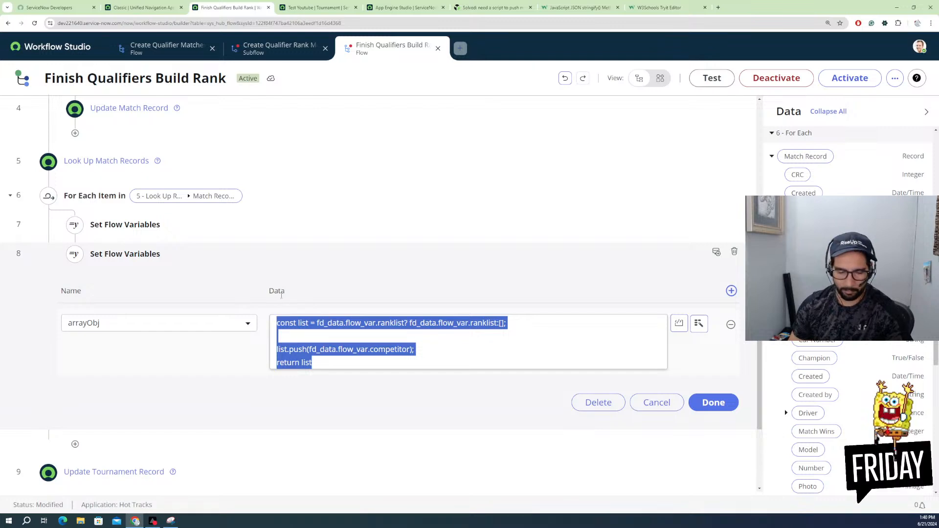
key(BackSpace)
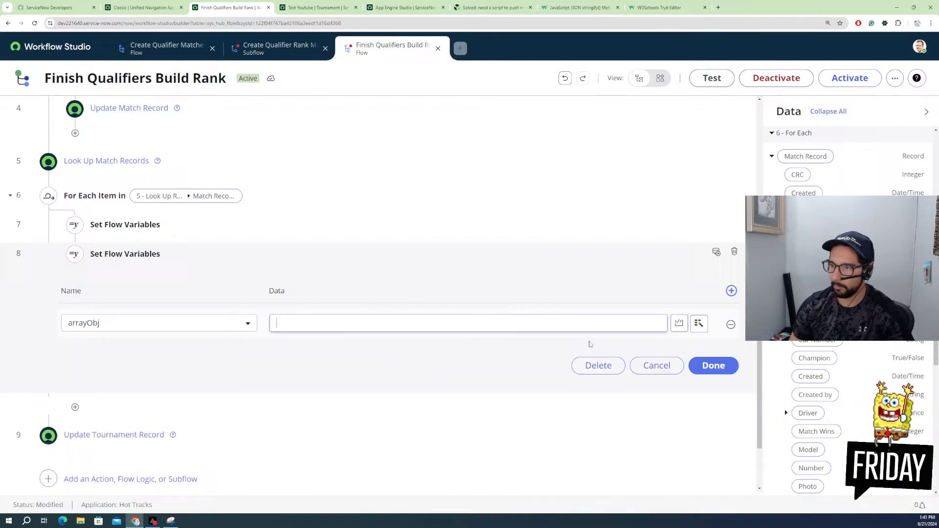
click(679, 323)
drag(352, 391, 281, 303)
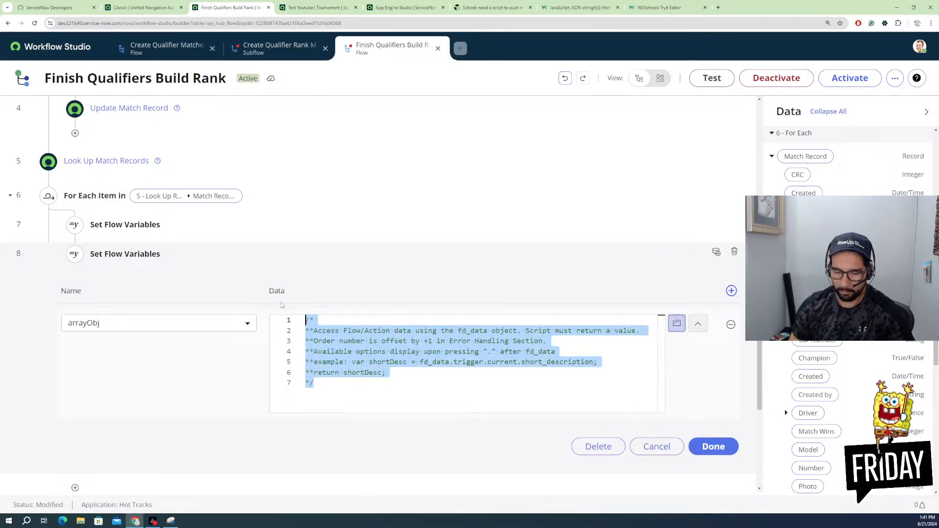
text(const list = fd_data.flow_var.ranklist? fd_data.flow_var.ranklist:[];  list.push(fd_data.flow_var.competitor); return list;)
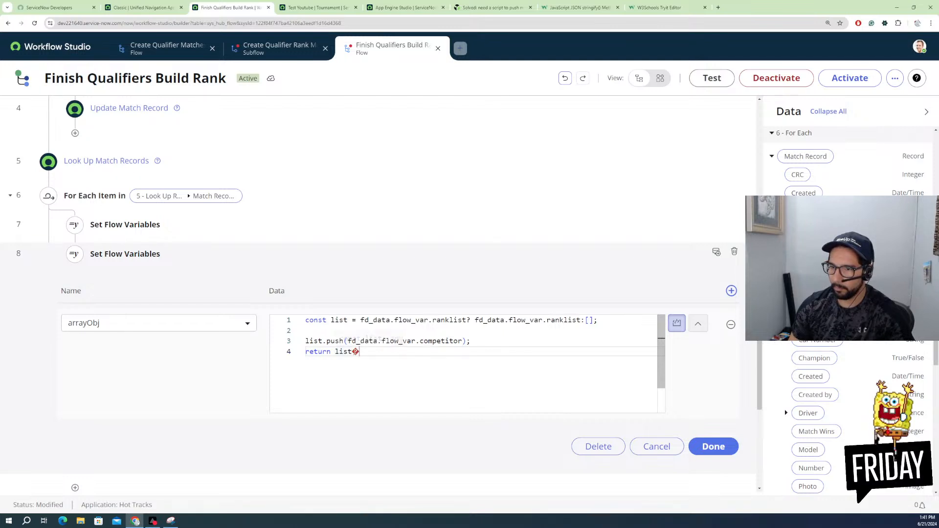
Step: Delete the stray character after "return list" and leave one blank line below the list declaration
click(406, 332)
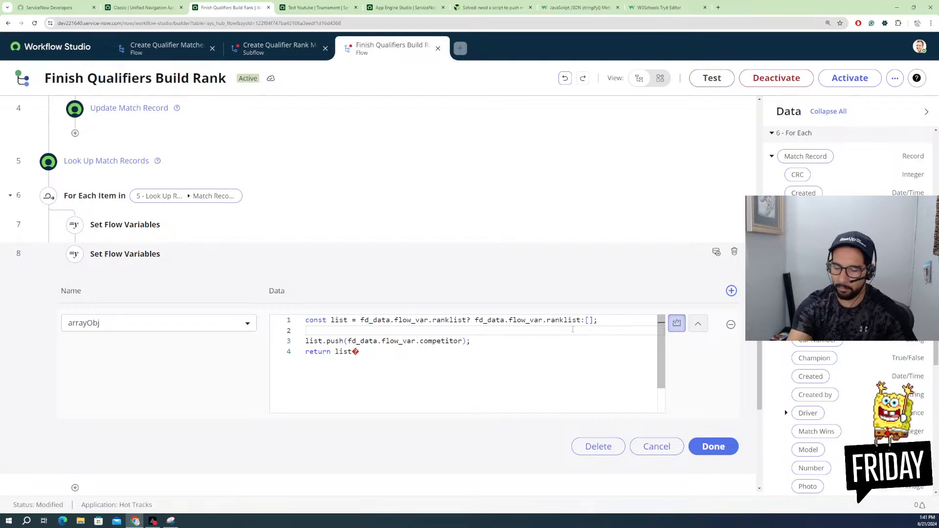
key(Return)
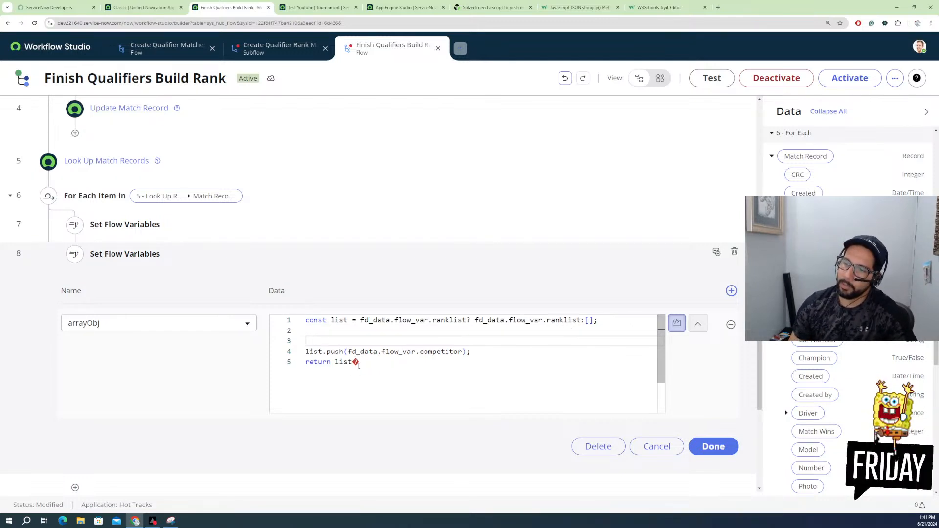
click(366, 366)
key(BackSpace)
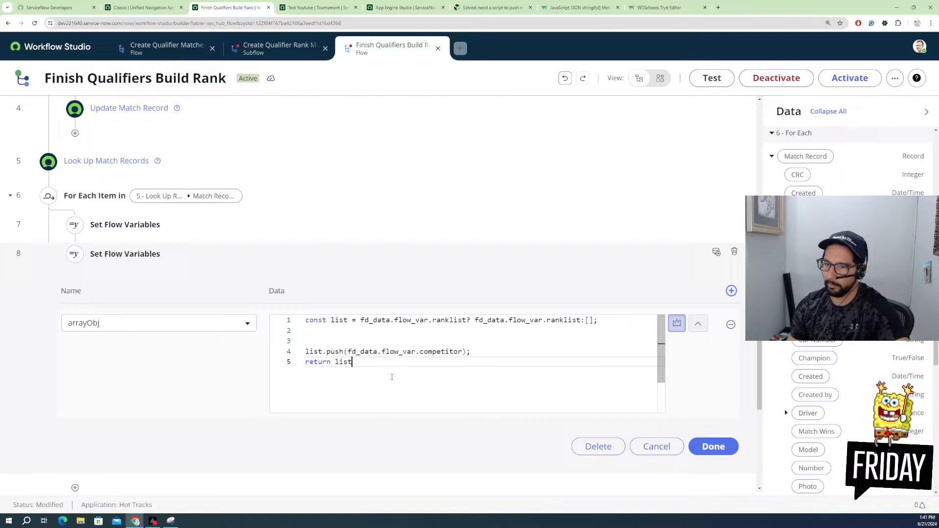
click(340, 339)
key(BackSpace)
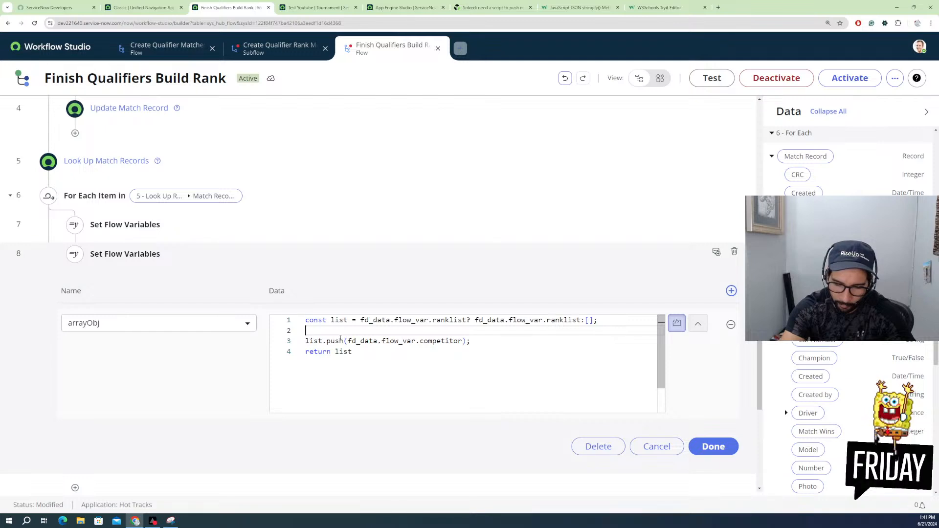
Step: Declare an empty object with "const obj = {}" below the list declaration in arrayObj's script
text(const)
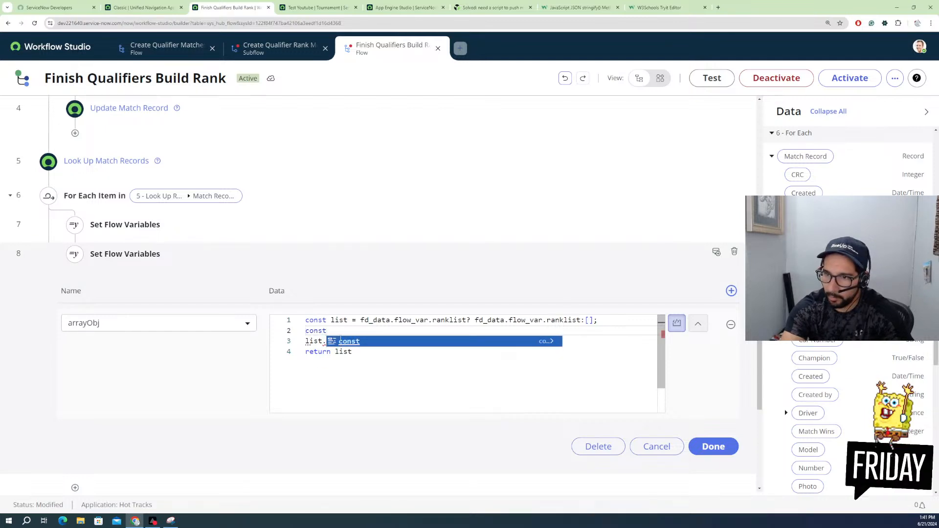
text( obj)
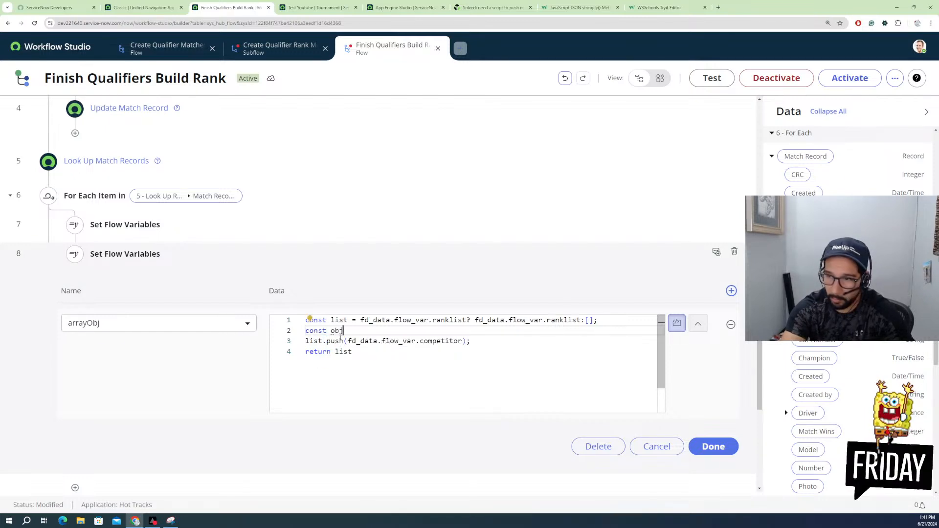
text( = )
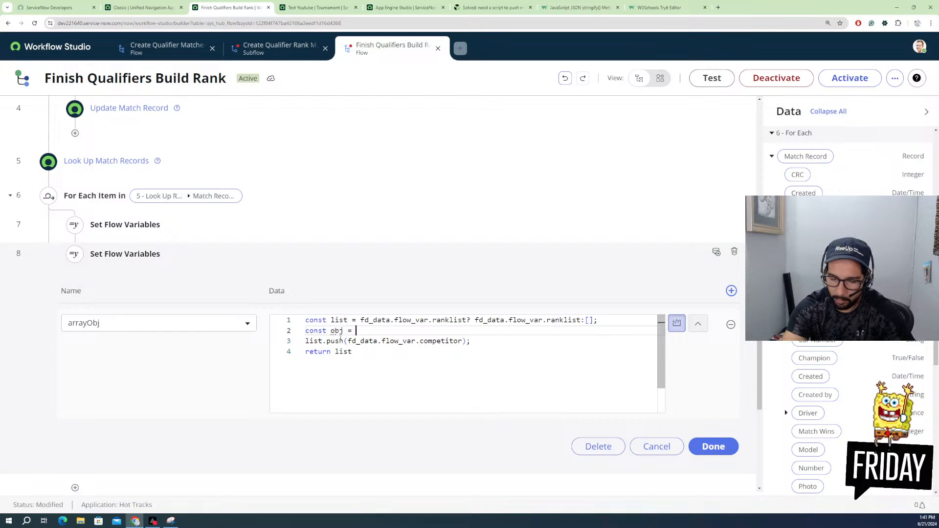
text({)
key(Return)
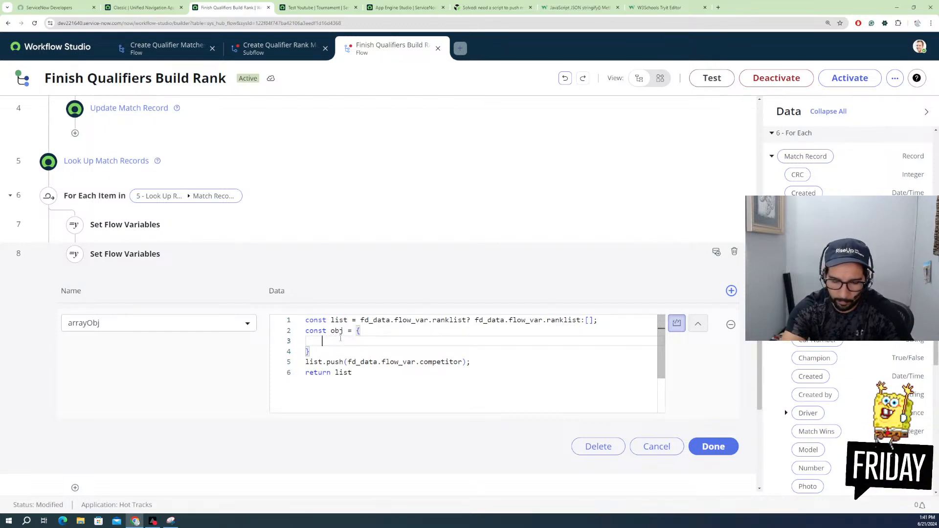
Step: Add the keys name, sys_id and rank, each on its own line and without values, inside the obj declaration
text(name:)
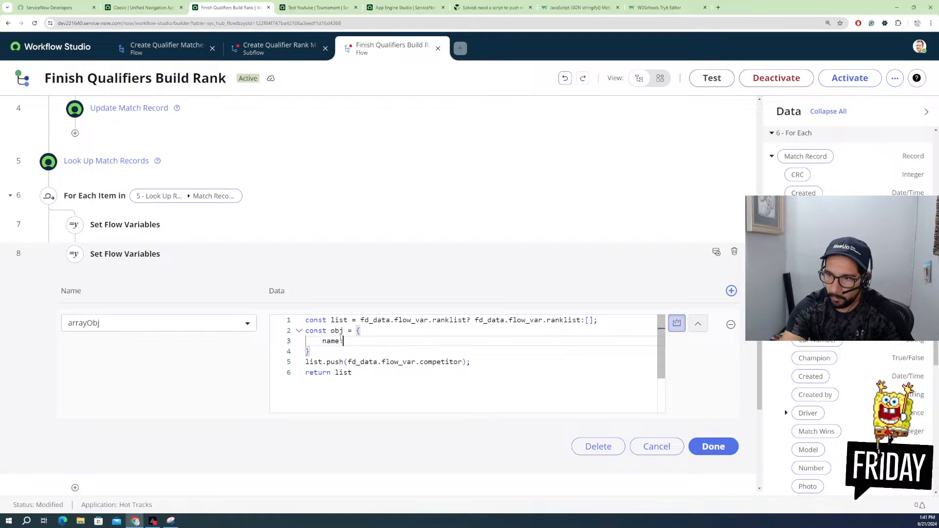
key(Return)
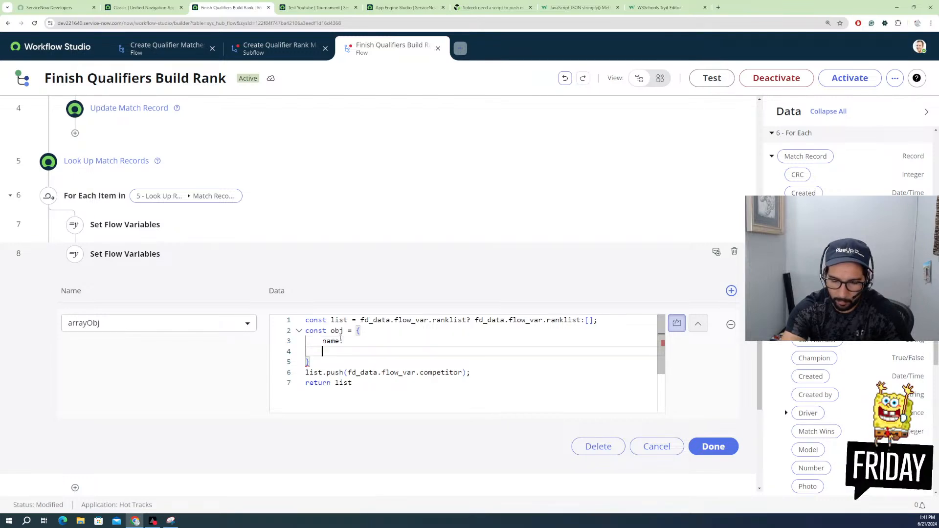
text(sys)
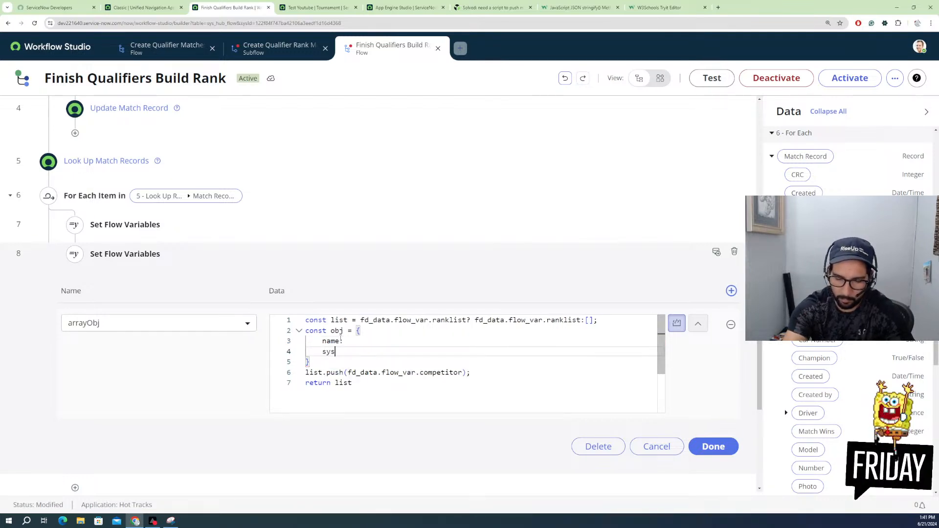
text(_id)
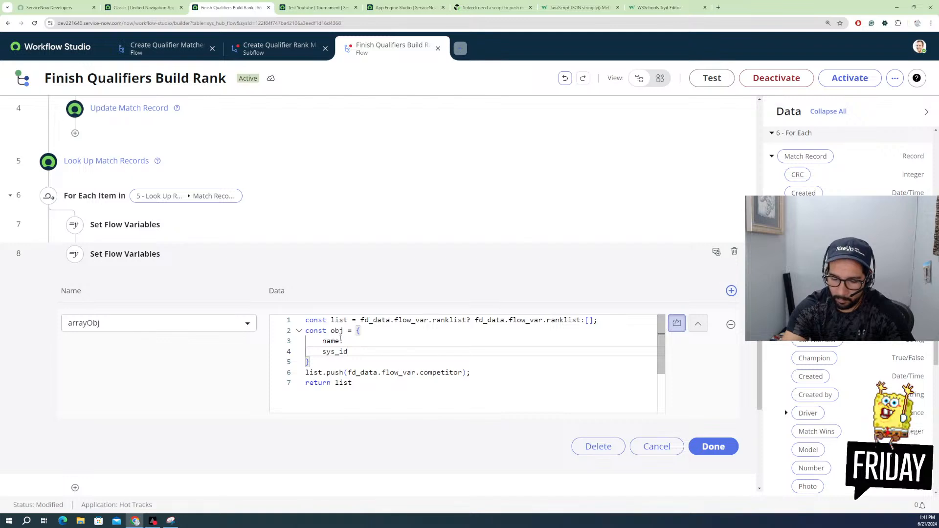
text(:)
key(Return)
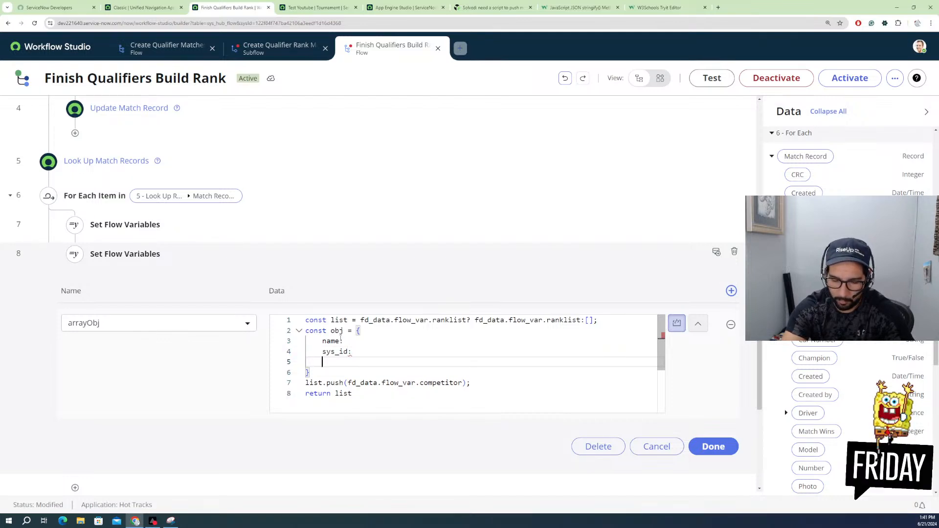
text(rank)
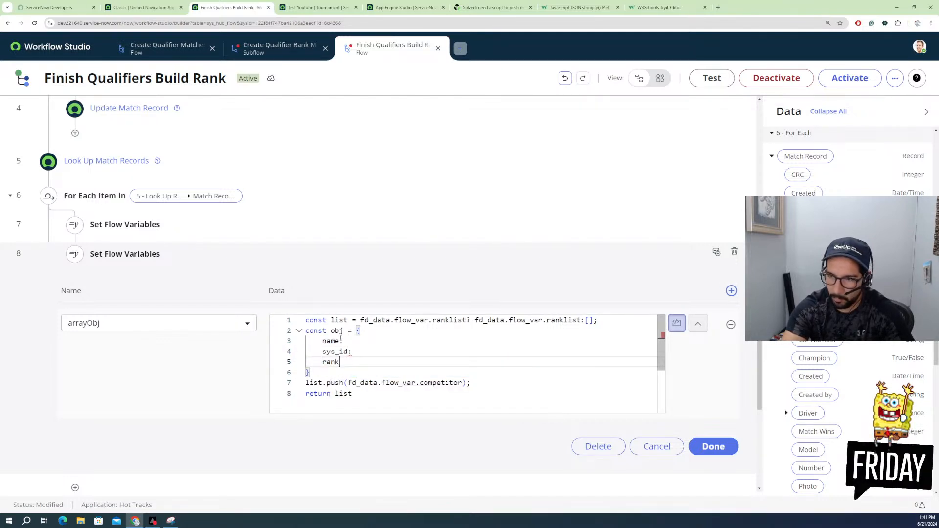
text(:)
Step: Assign fd_data.flow_var.name to the name key in obj, followed by a comma
click(349, 340)
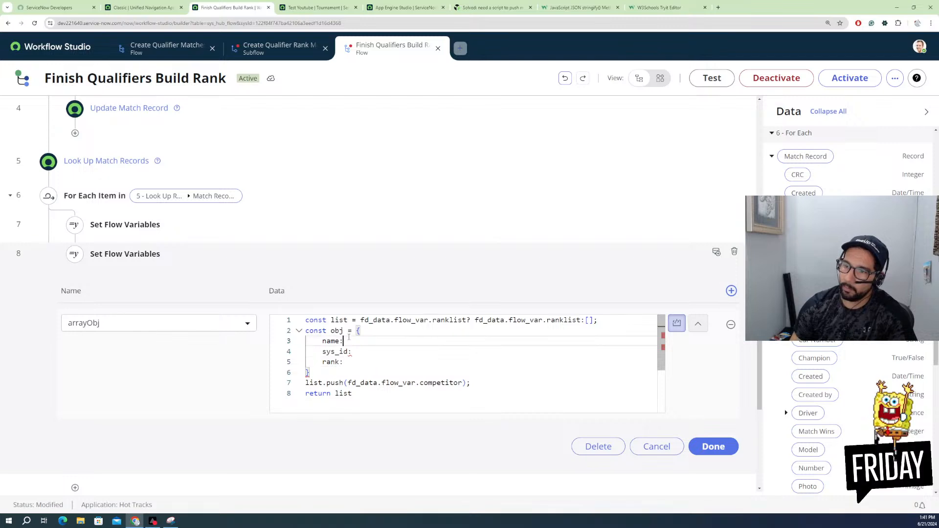
text(f)
key(BackSpace)
key(BackSpace)
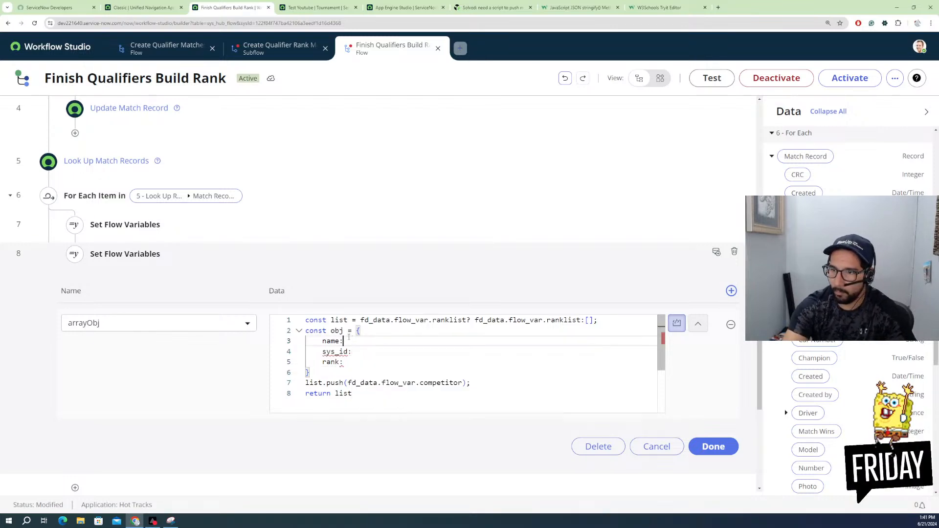
text(flo)
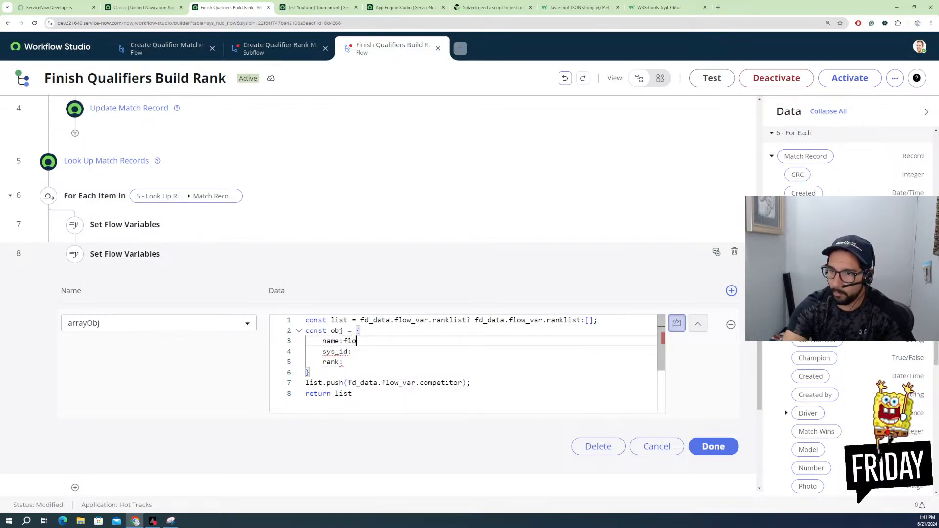
key(BackSpace)
key(BackSpace)
text(d)
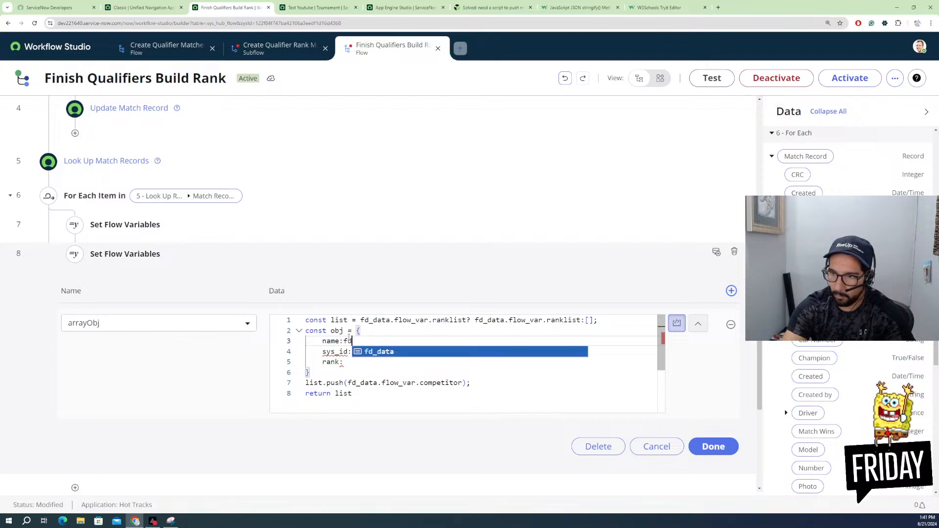
key(Return)
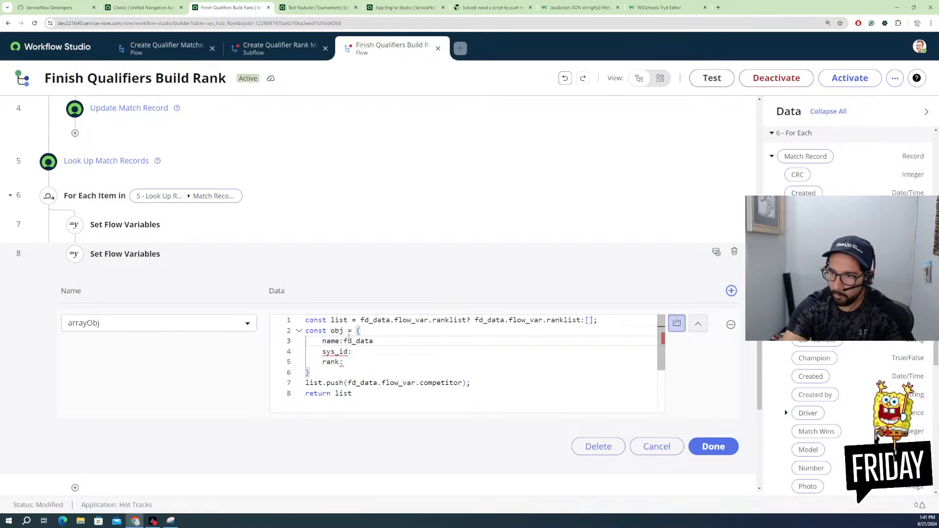
text(.)
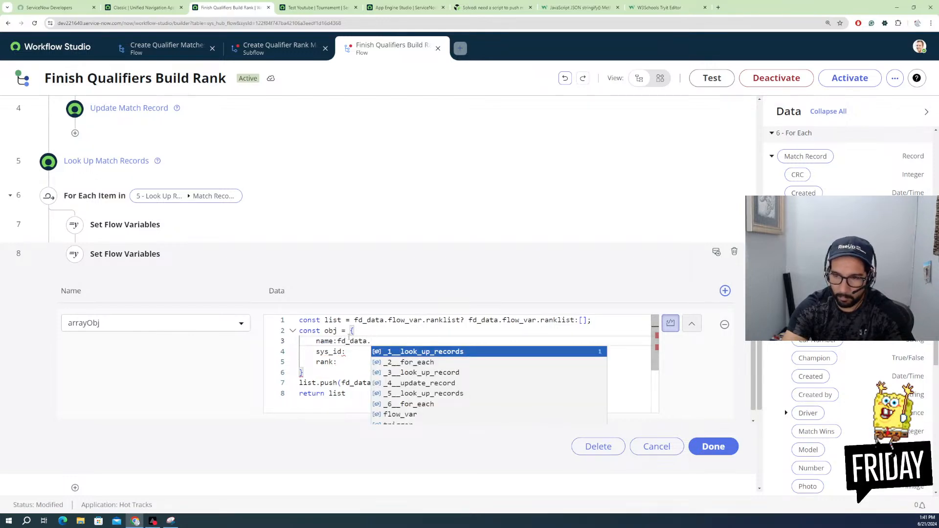
text(f)
key(Return)
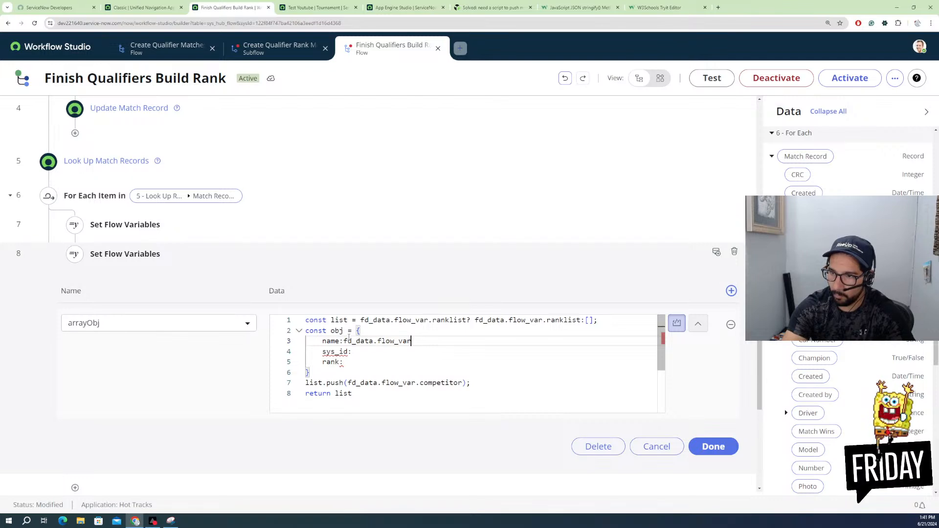
text(.)
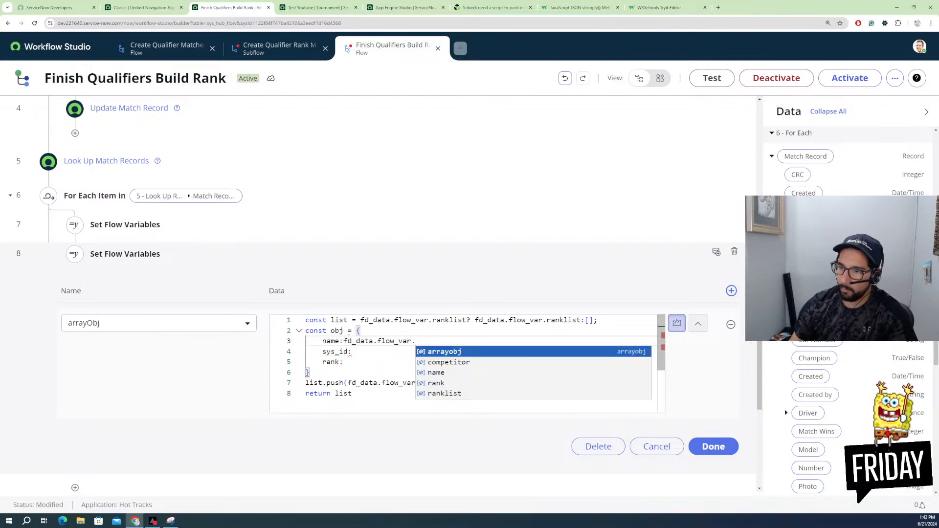
key(Down)
key(Down)
key(Return)
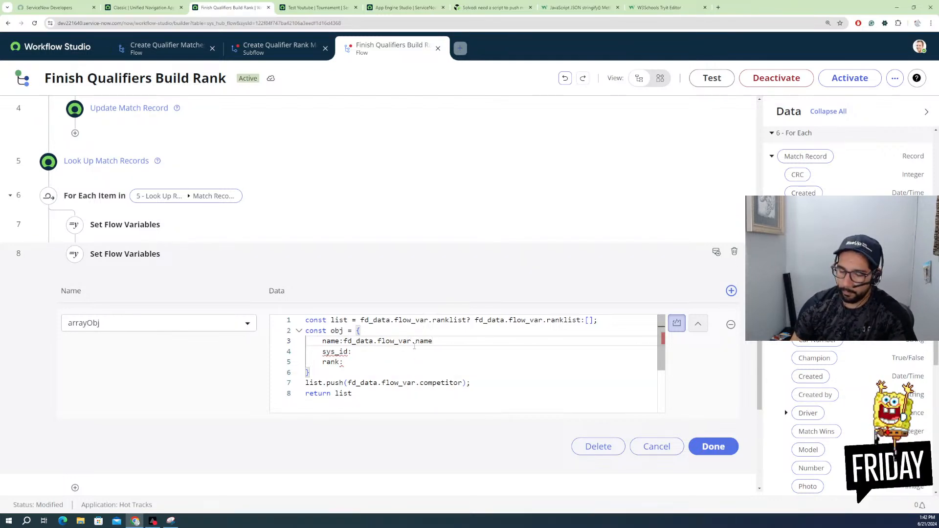
text(,)
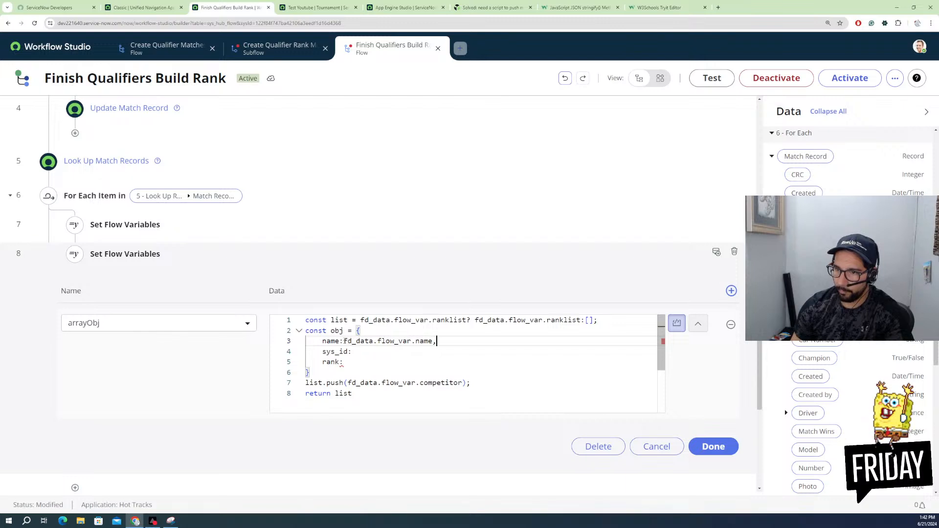
Step: Reuse the fd_data.flow_var reference to assign fd_data.flow_var.competitor to the sys_id key, followed by a comma
drag(344, 341, 411, 341)
key(ctrl+c)
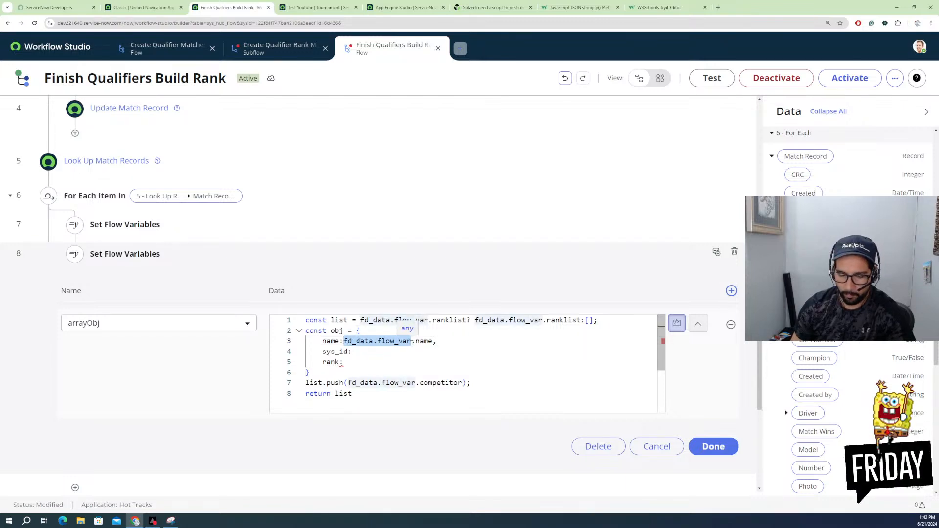
click(384, 353)
key(ctrl+v)
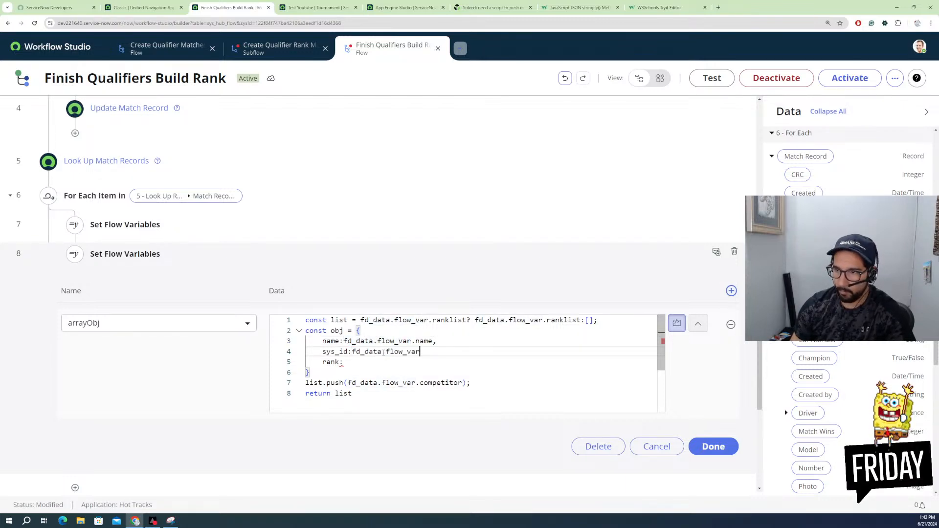
text(.)
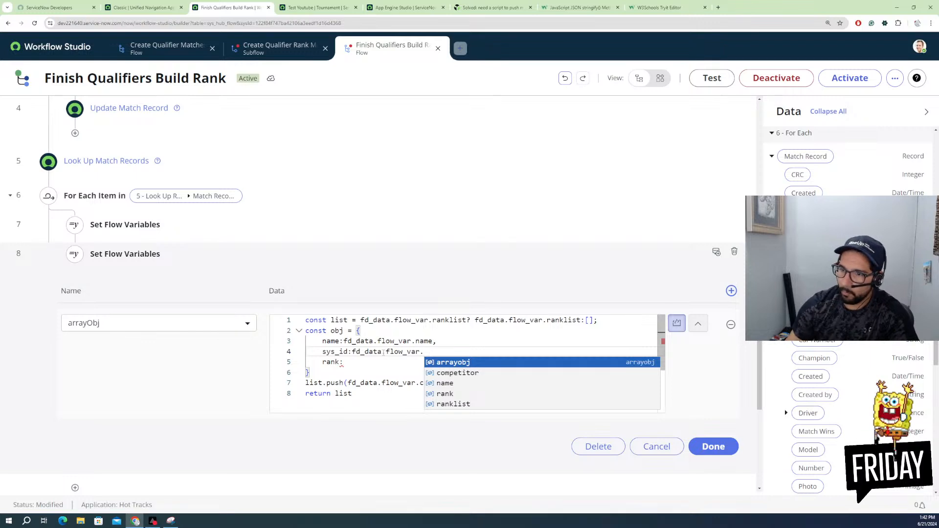
click(455, 373)
text(,)
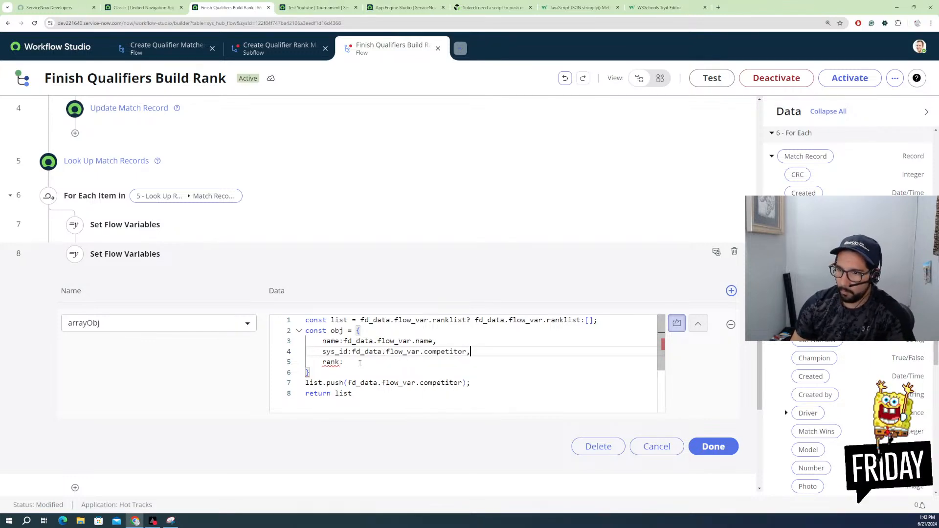
Step: Assign fd_data.flow_var.rank to the rank key in obj
click(360, 360)
text(fd_data.flow_var.)
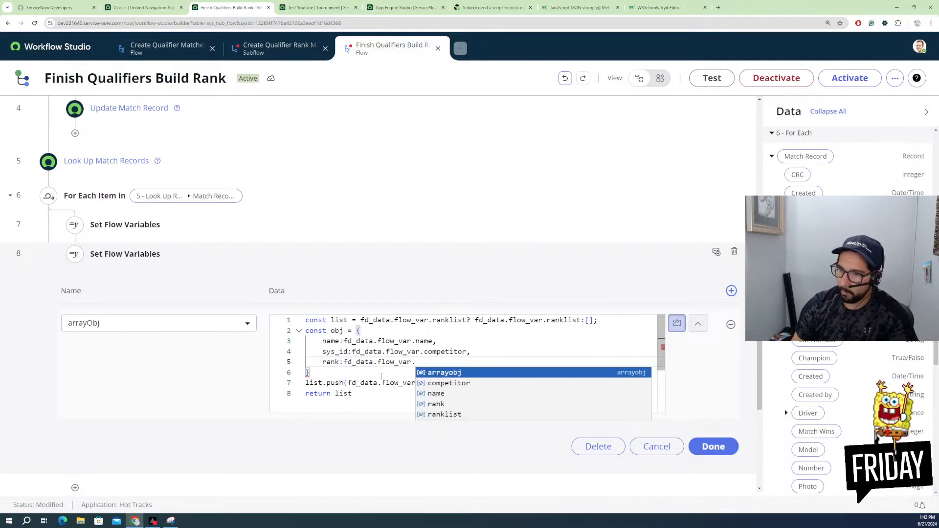
click(435, 405)
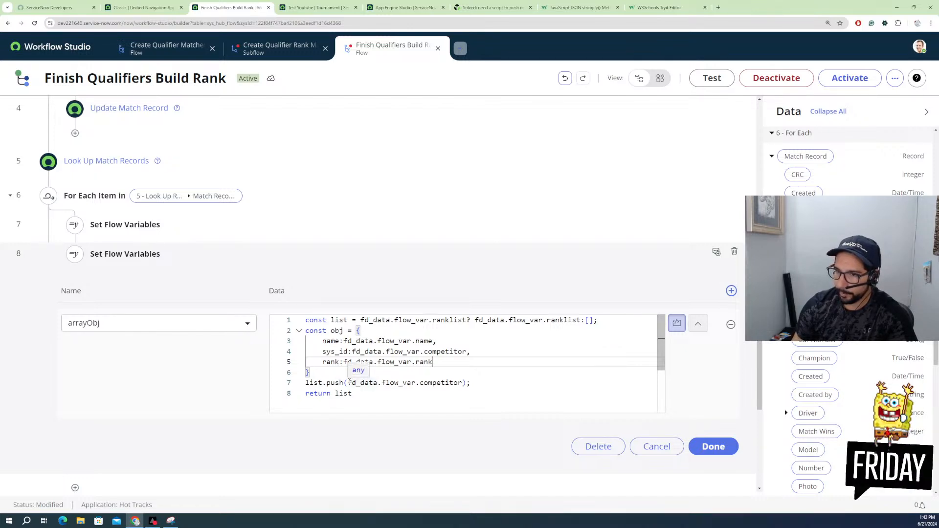
Step: Replace the argument of list.push with obj and save the arrayObj Set Flow Variables step
drag(348, 382, 462, 382)
key(BackSpace)
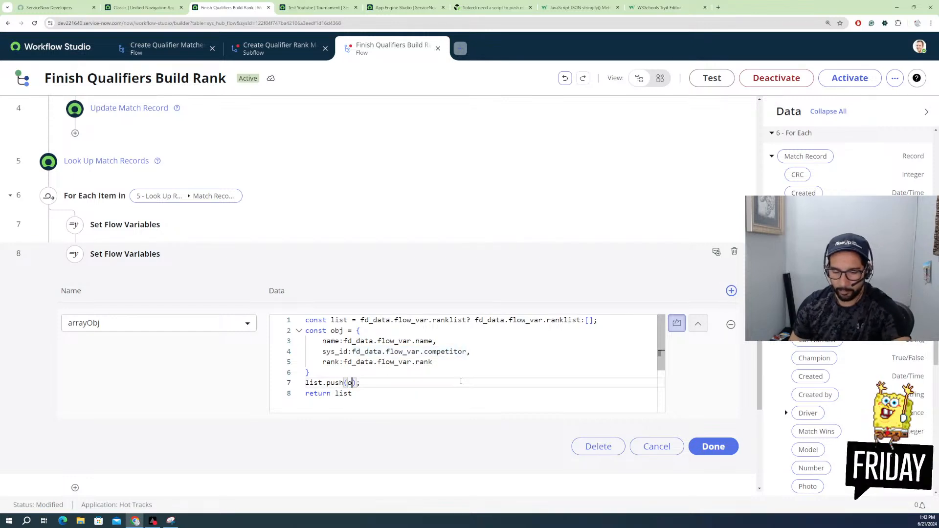
text(obj)
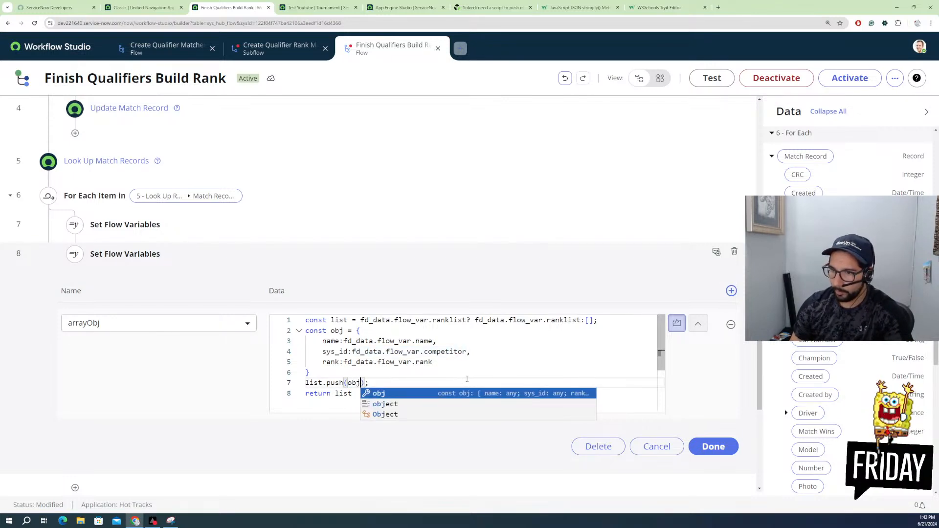
click(424, 380)
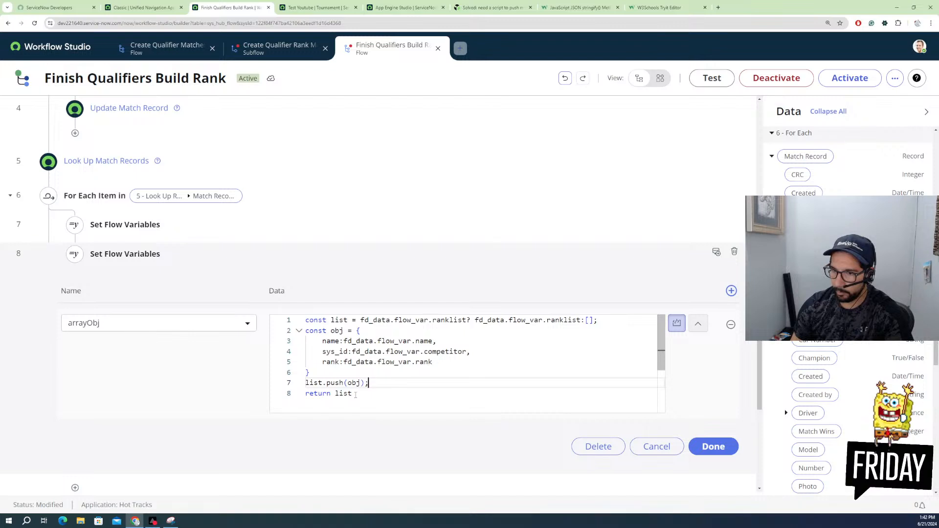
click(354, 395)
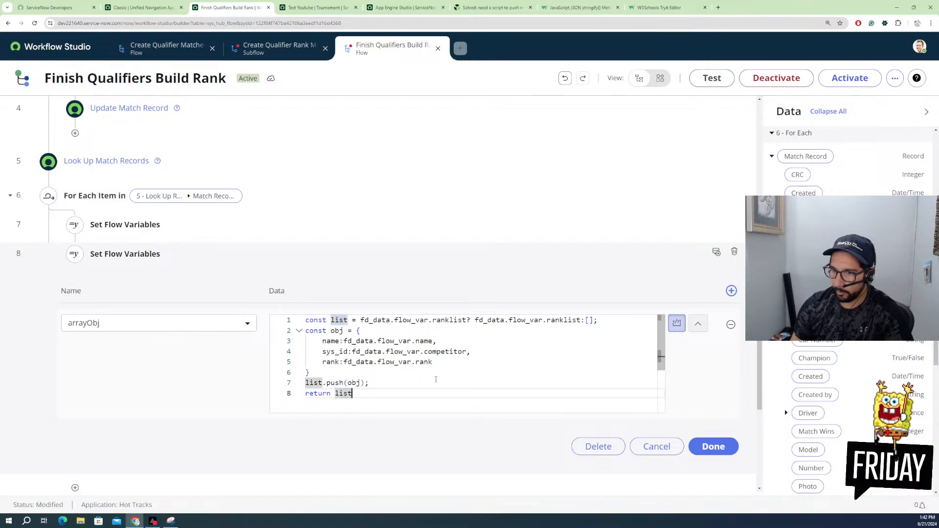
click(712, 446)
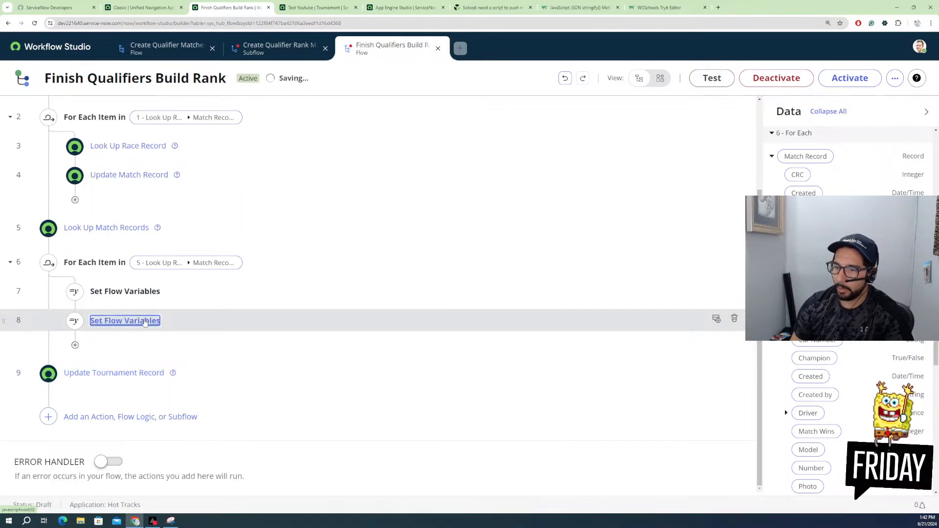
Step: Clear the fixed Rank value in the step 7 Set Flow Variables and switch it to an inline script without the template comment
click(145, 324)
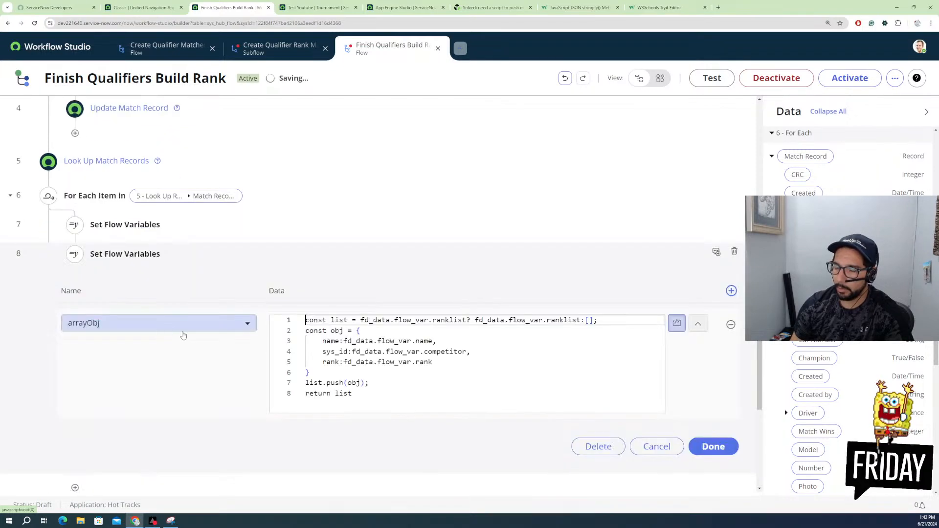
click(140, 228)
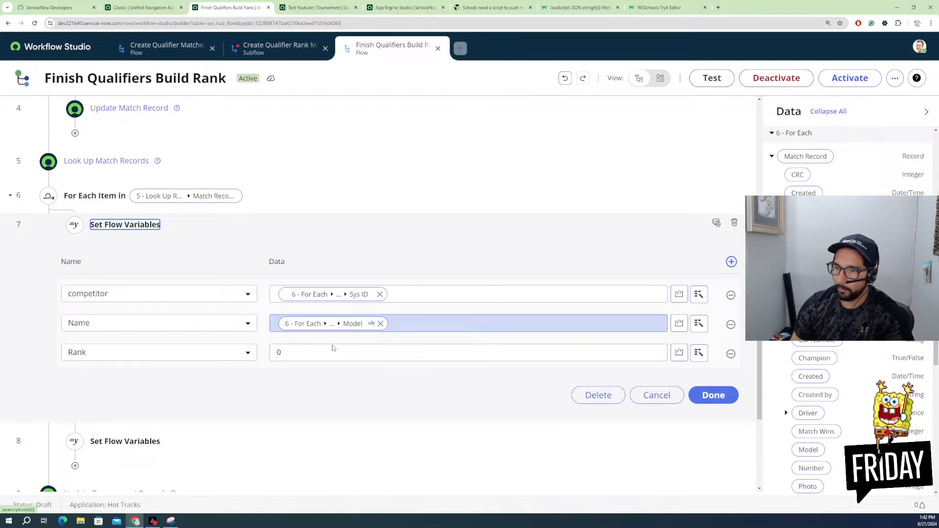
click(295, 352)
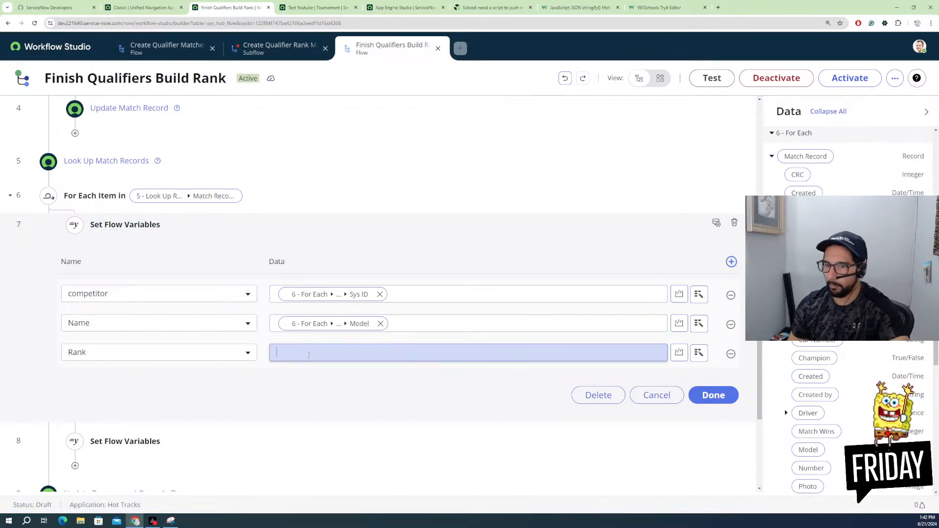
key(BackSpace)
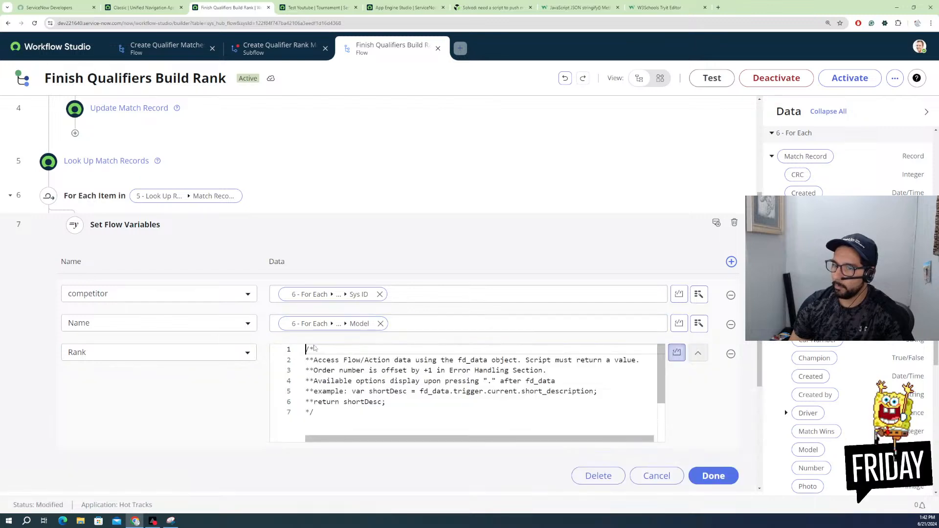
drag(323, 413, 285, 353)
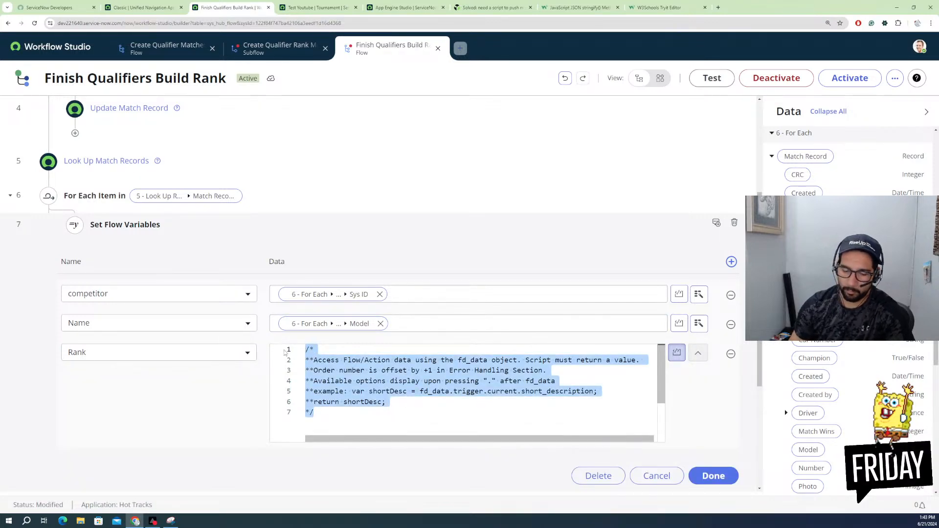
key(BackSpace)
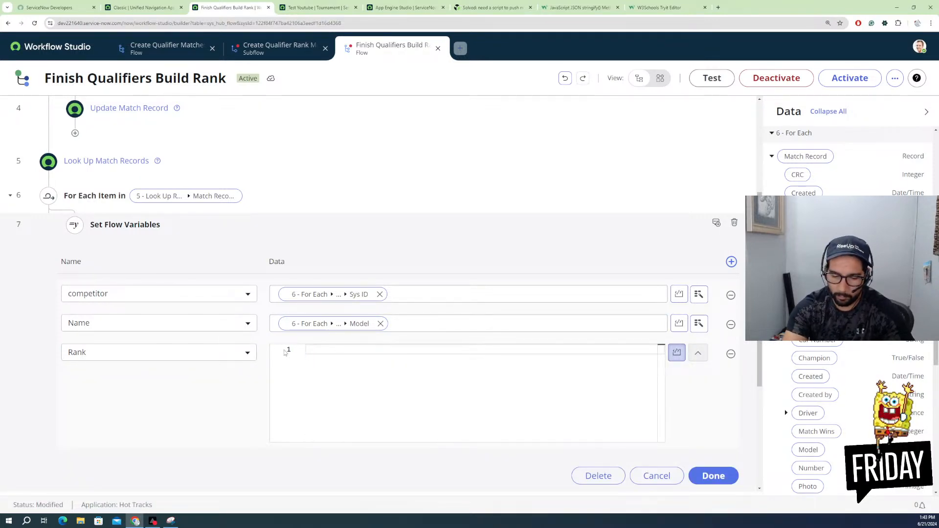
Step: Paste the earlier ranklist script from the clipboard history into the Rank script and rename its declared constant to count
key(super+v)
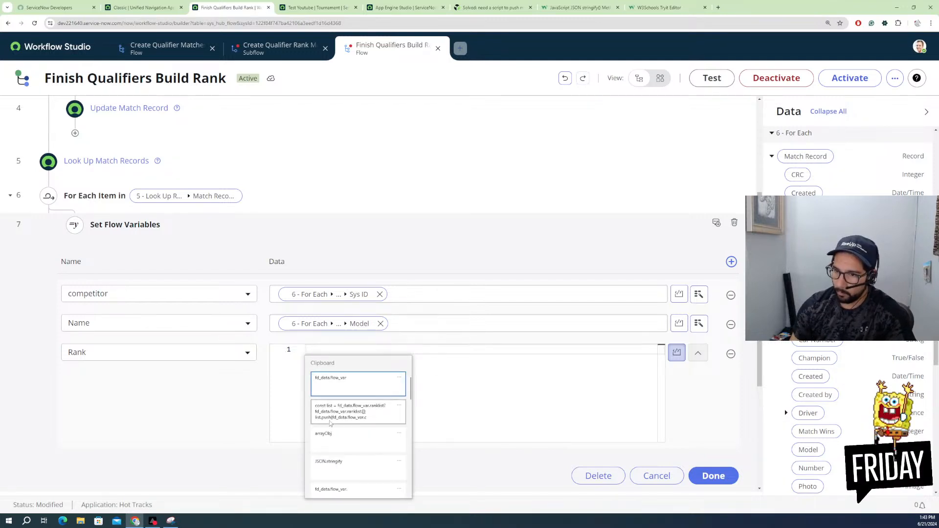
click(332, 417)
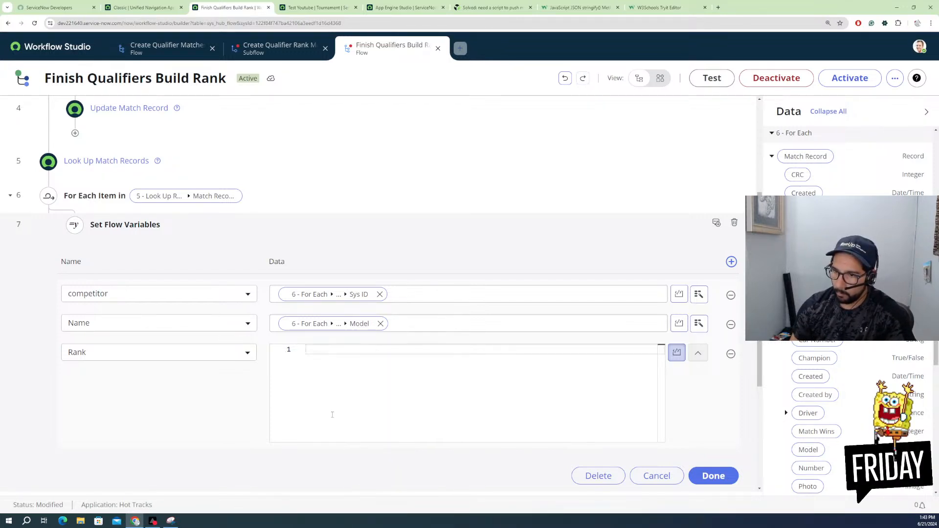
double_click(347, 349)
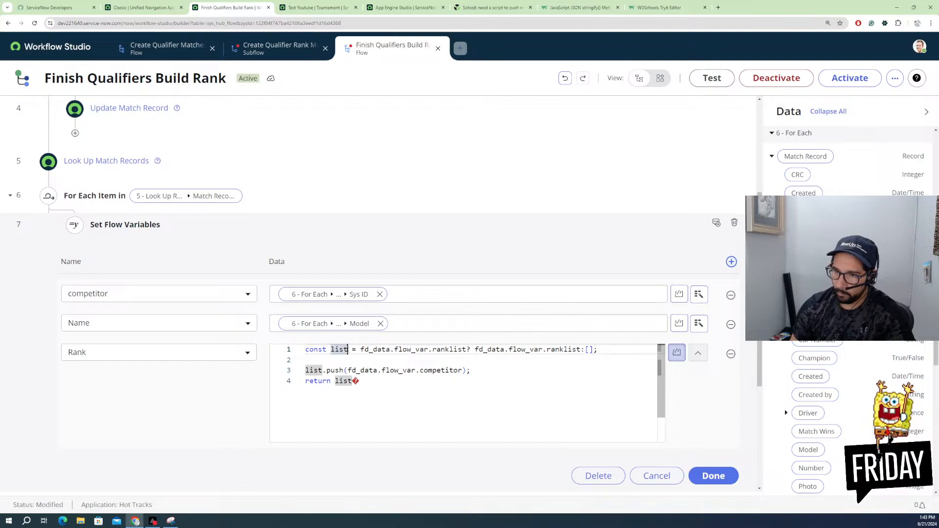
key(BackSpace)
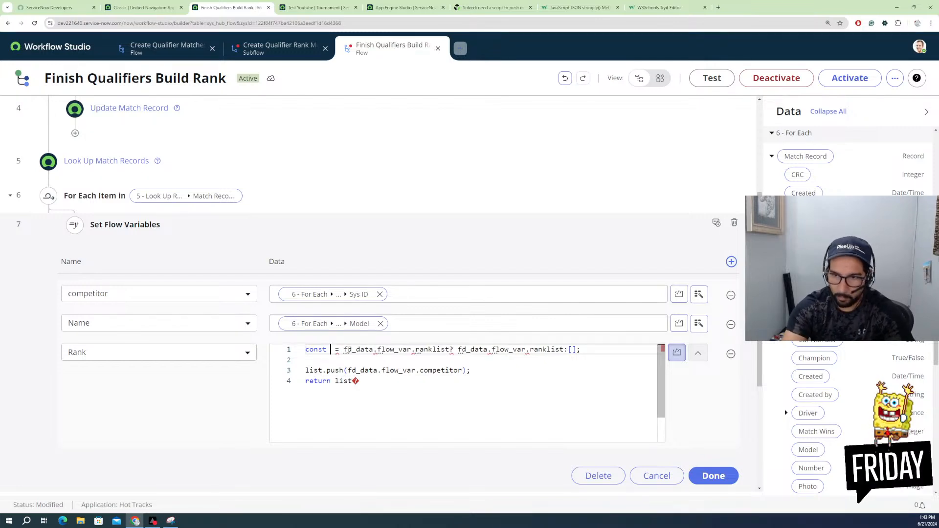
text(count)
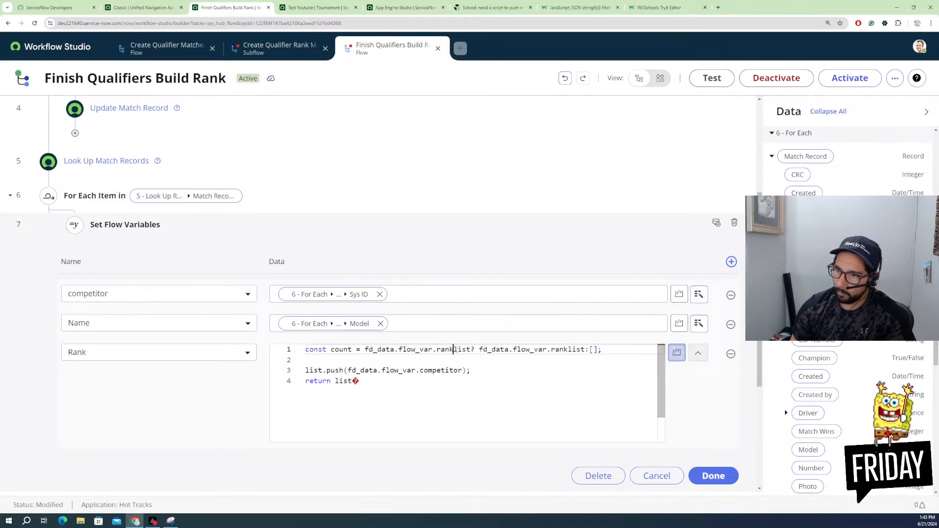
Step: Make count use fd_data.flow_var.rank in both the condition and the result, with 0 as the fallback
drag(453, 350, 470, 349)
key(BackSpace)
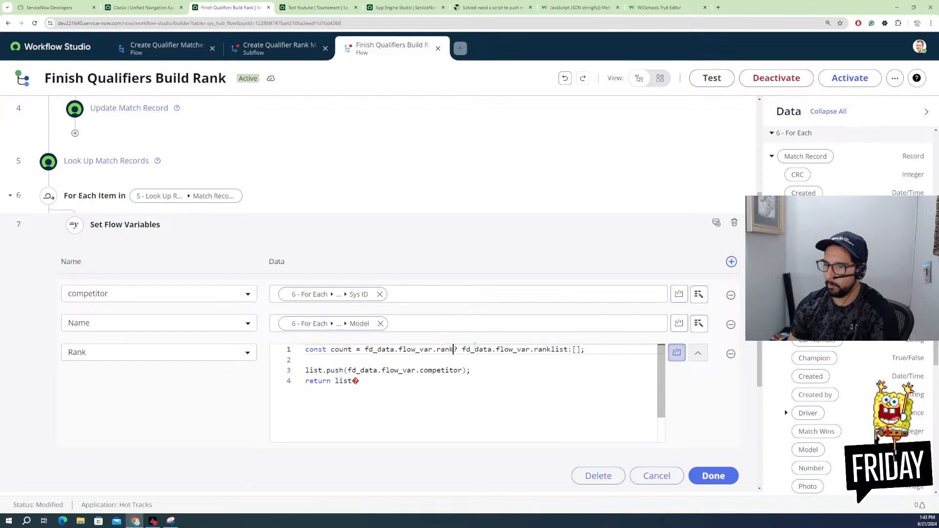
mouse_move(551, 349)
mouse_down()
mouse_move(568, 350)
mouse_move(556, 350)
mouse_up()
key(BackSpace)
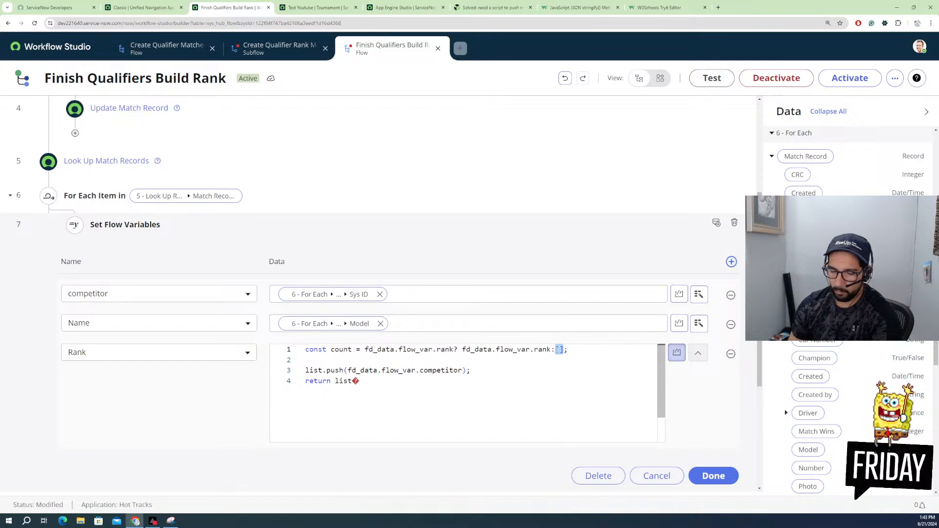
text(0)
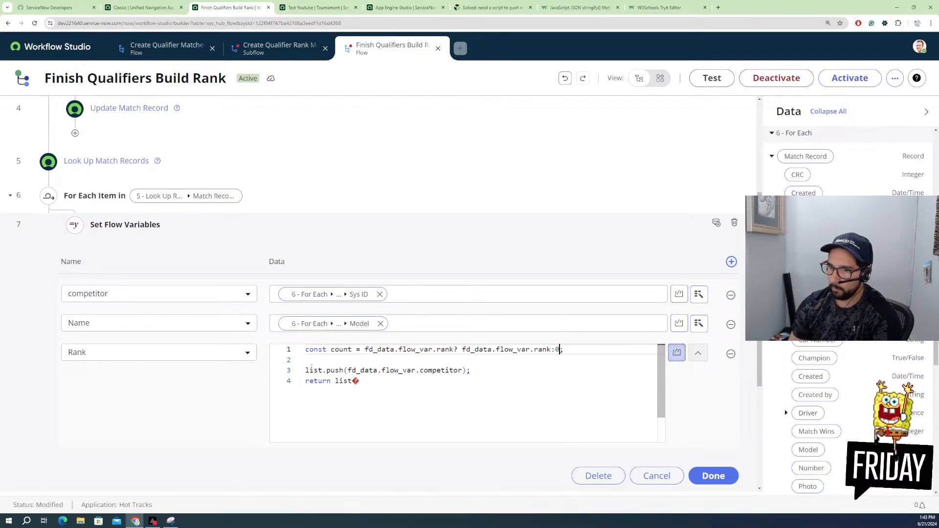
Step: Replace the list.push line in the Rank script with const newCount = count+1
drag(307, 370, 478, 372)
key(BackSpace)
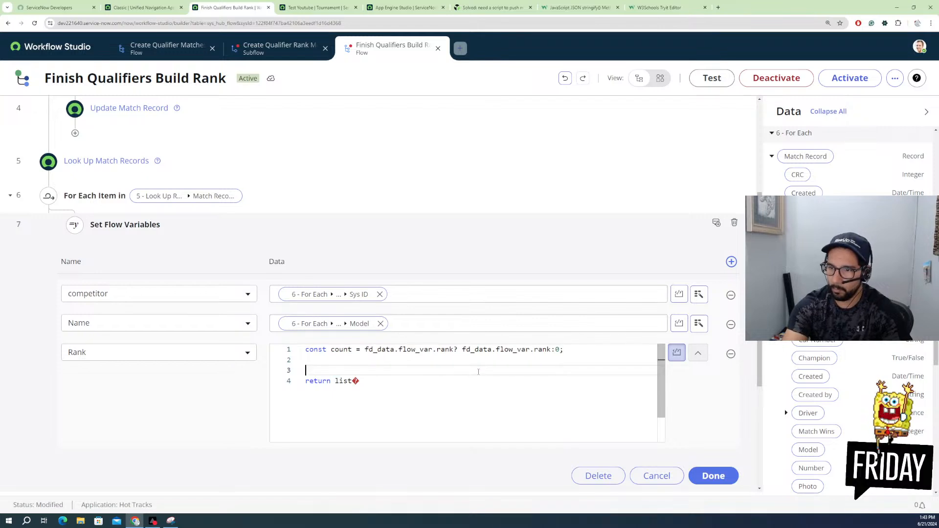
key(BackSpace)
text(const)
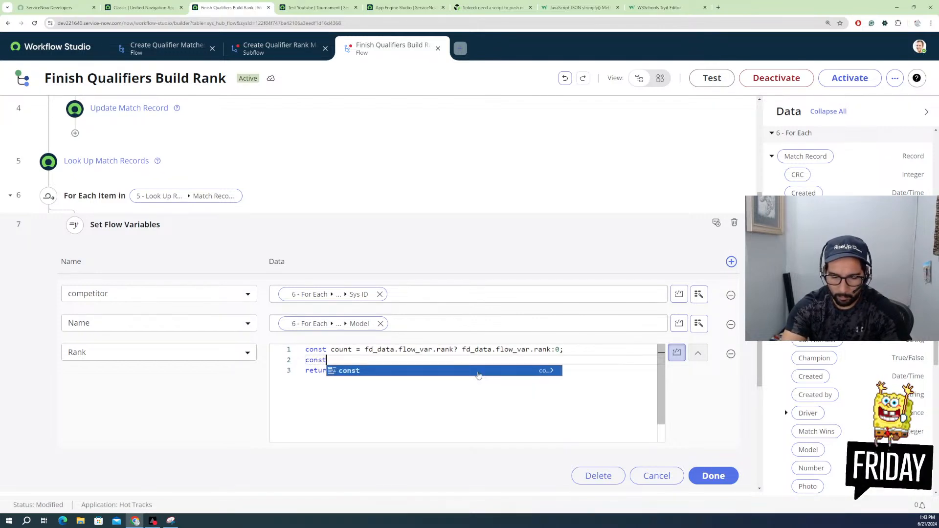
key(BackSpace)
key(BackSpace)
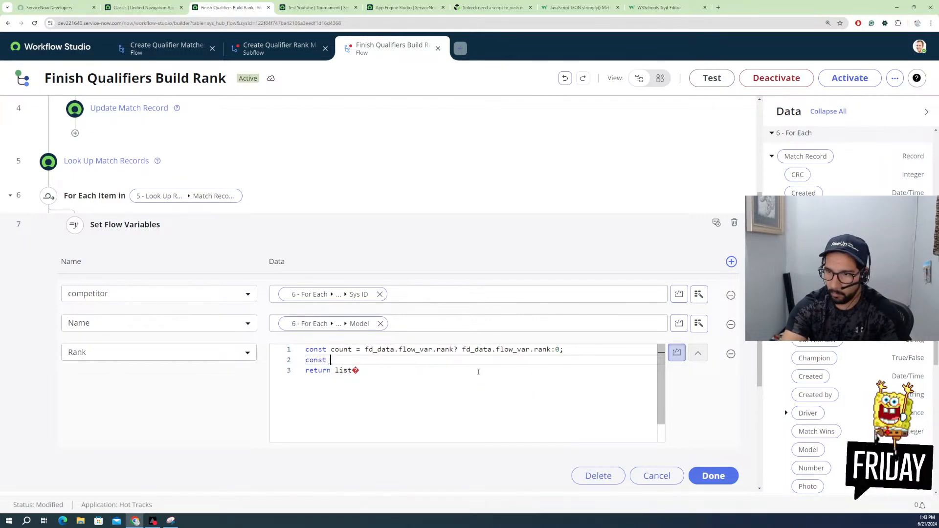
text(newCoun)
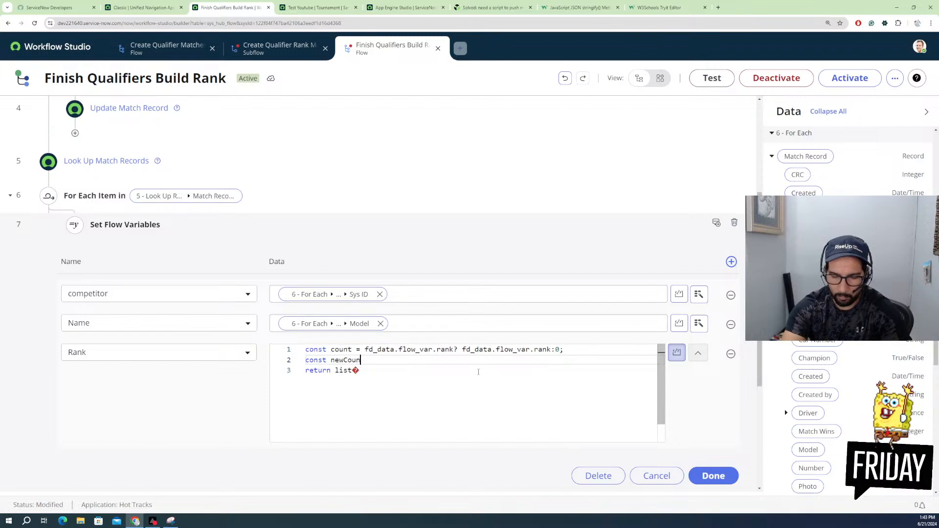
text(t = )
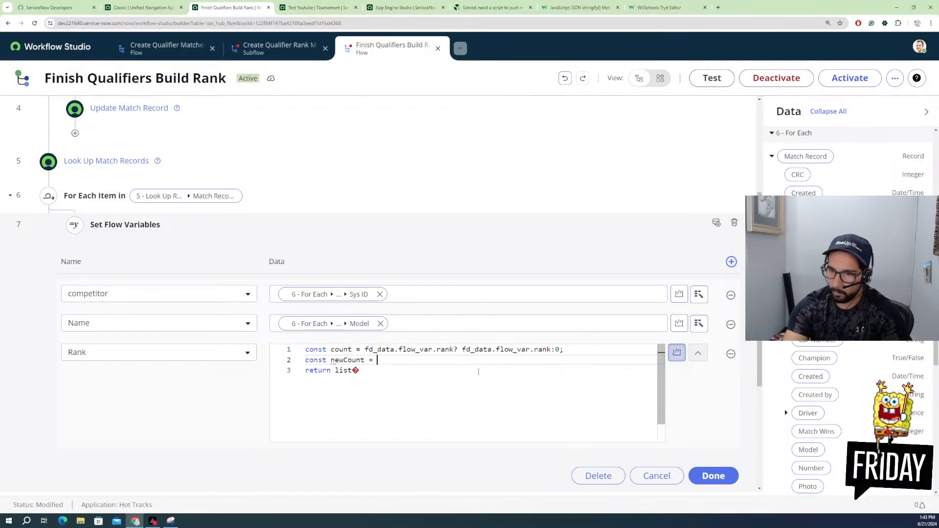
text(count)
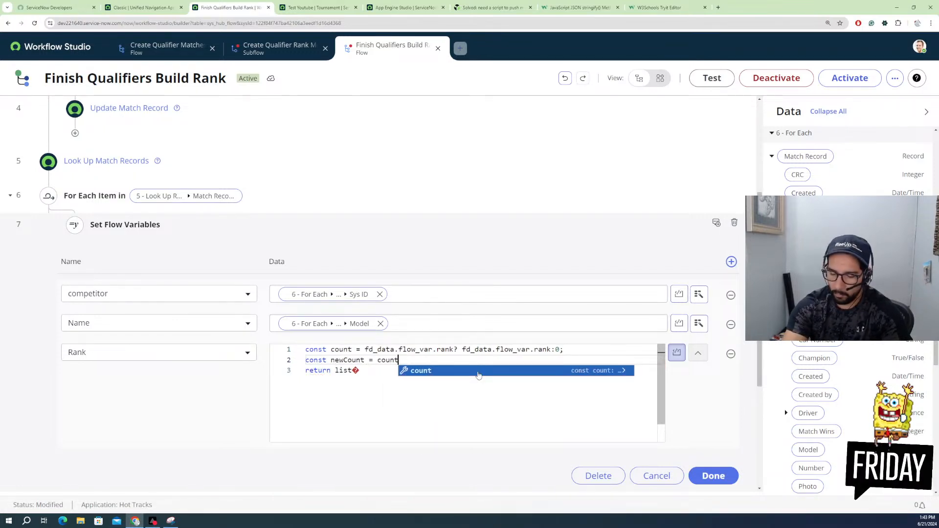
text(+1)
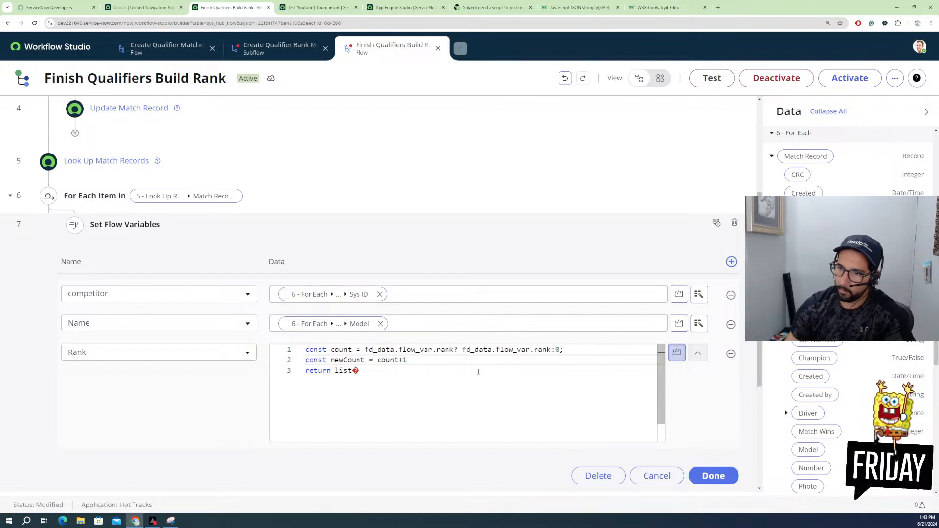
Step: Change the Rank script's return statement to return newCount
drag(360, 370, 339, 371)
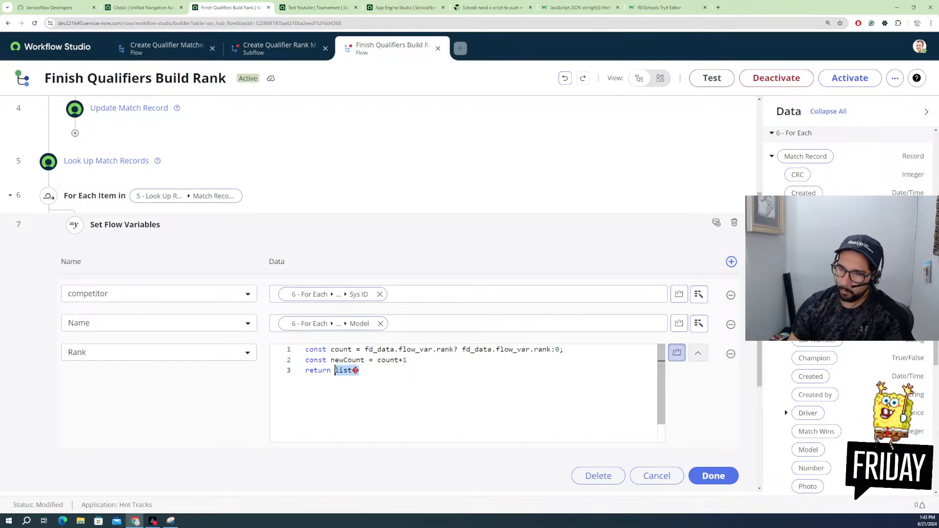
text(new)
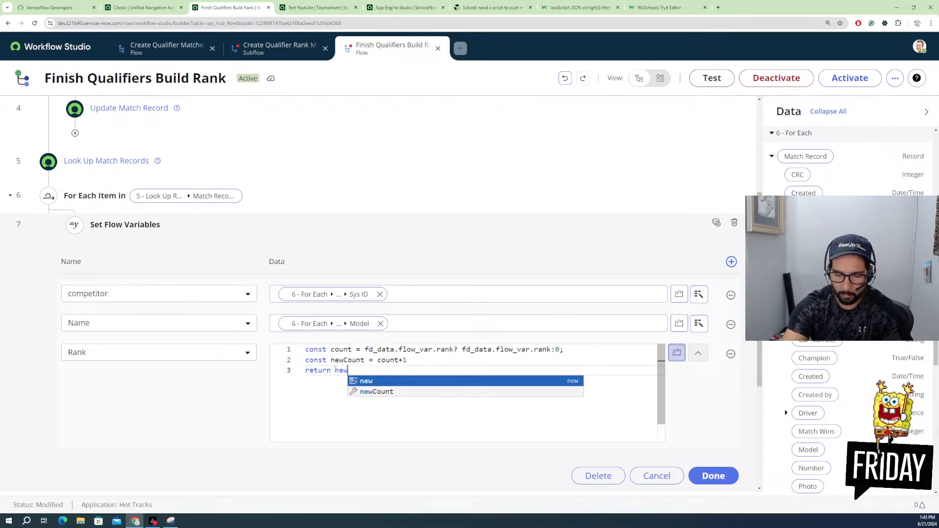
text(Count)
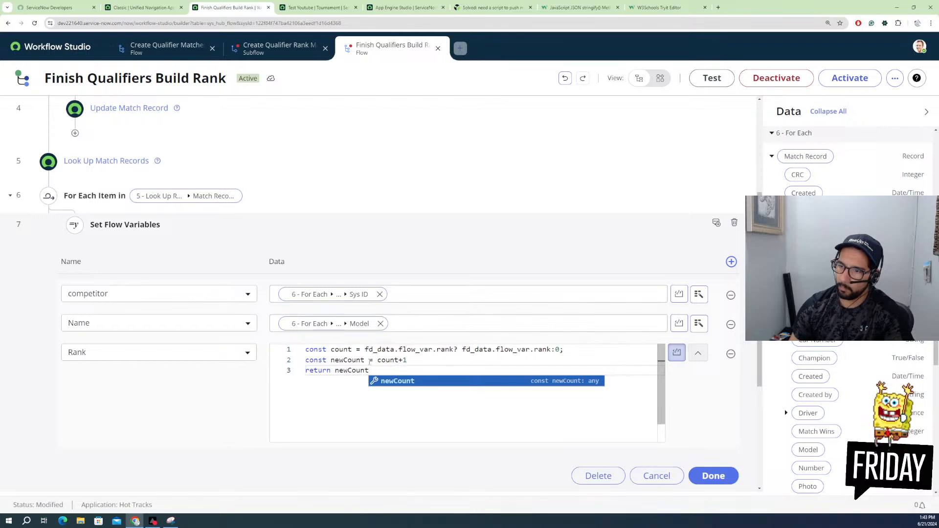
click(447, 359)
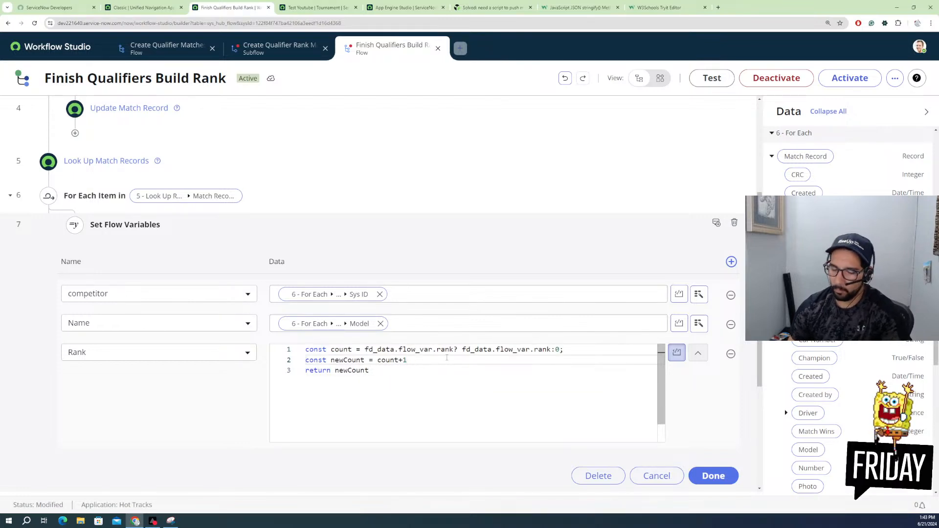
Step: End the newCount line of the Rank script with a semicolon and save the first Set Flow Variables step in the second For Each loop
text(;)
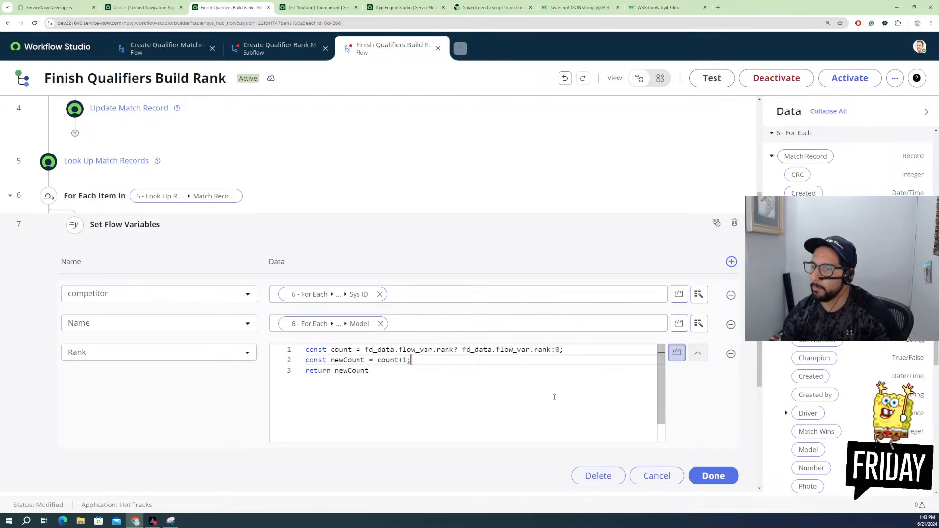
click(554, 397)
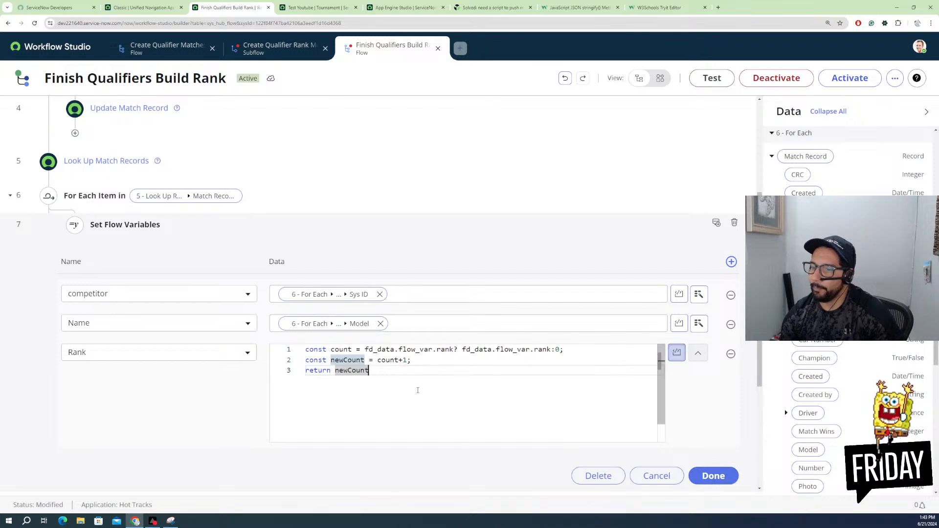
key(ctrl+a)
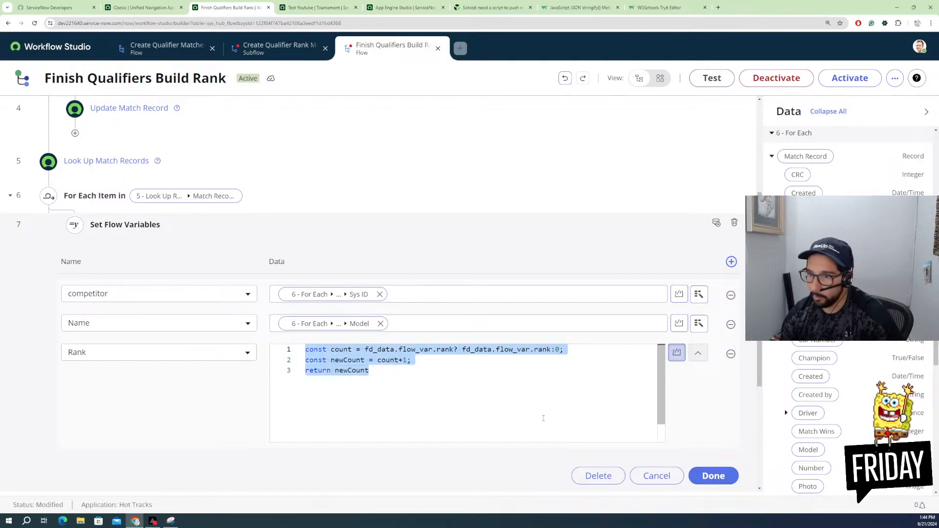
click(713, 477)
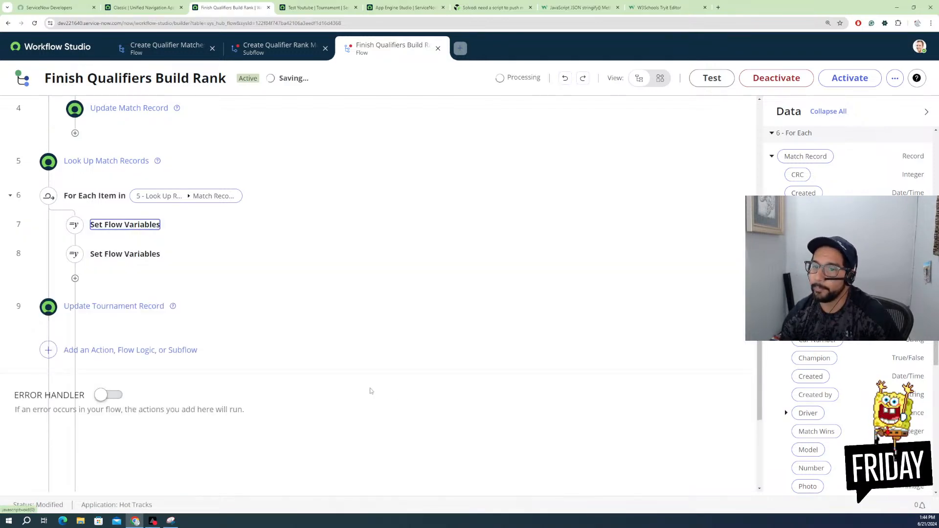
Step: Review the arrayObj script in the second Set Flow Variables step of the loop, then close it without changes
click(152, 323)
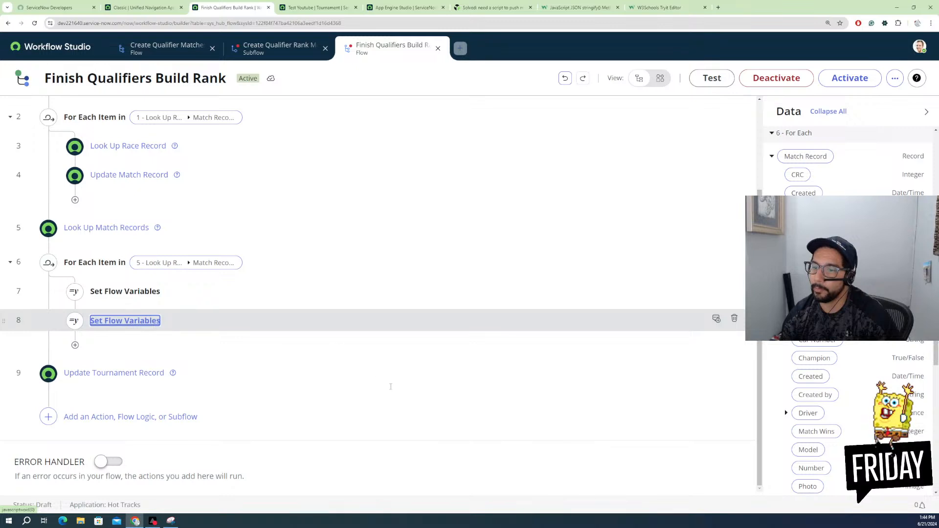
drag(383, 466, 300, 380)
click(705, 443)
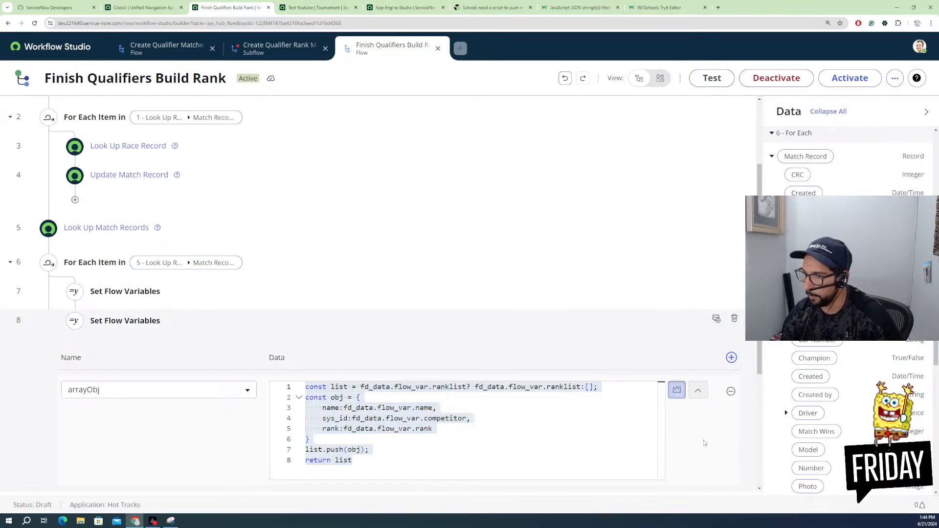
scroll(690, 440, down, 2)
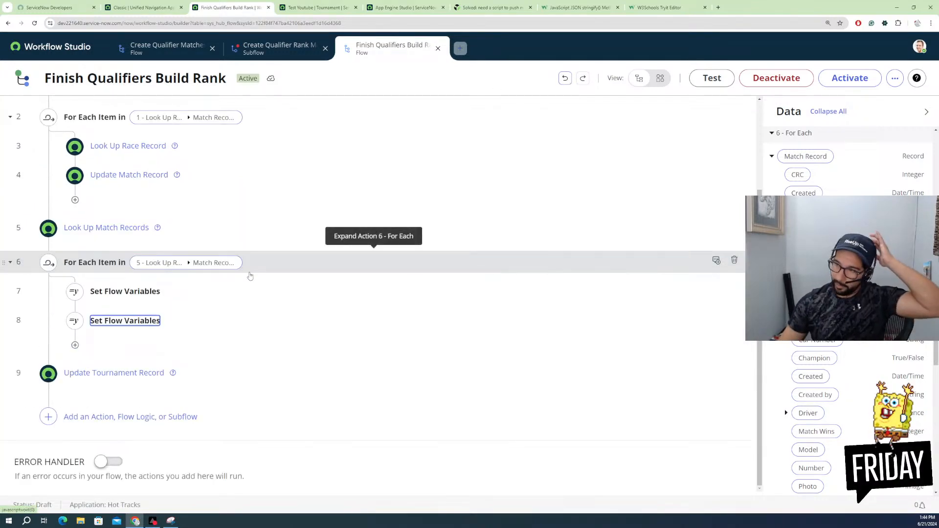
Step: Run a test of the flow with the Test Youtube tournament record and open its execution details
click(715, 79)
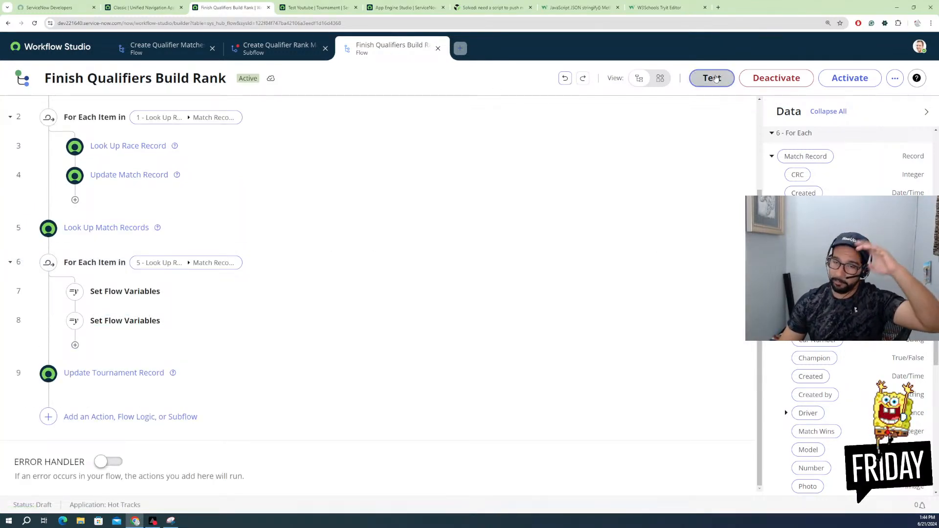
click(427, 179)
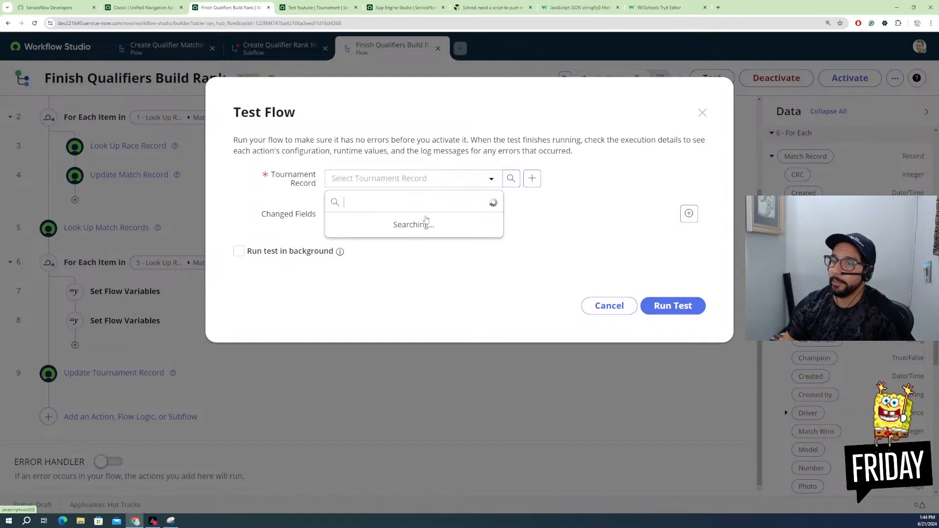
click(352, 273)
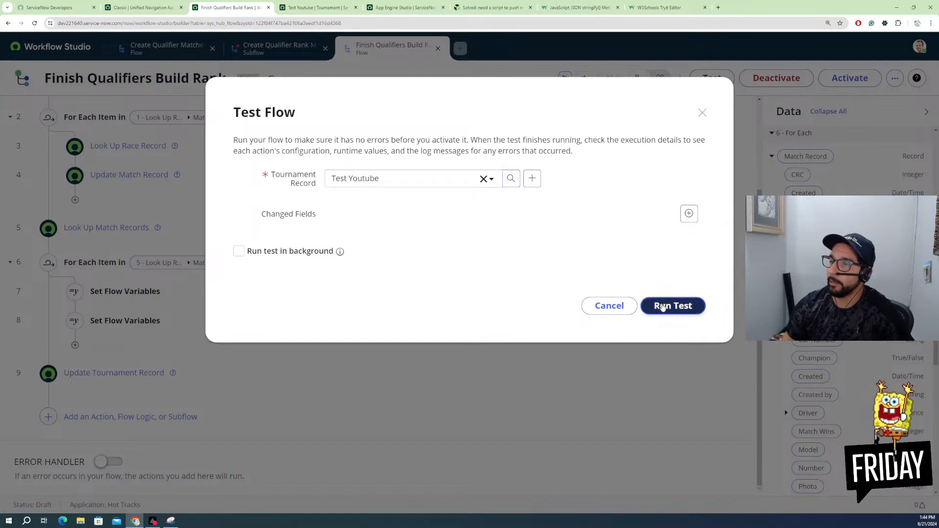
click(663, 306)
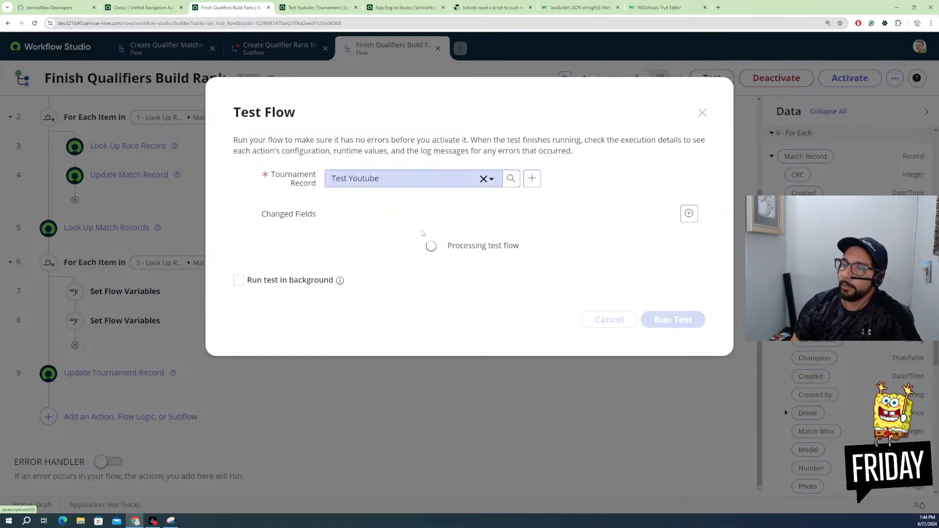
click(456, 250)
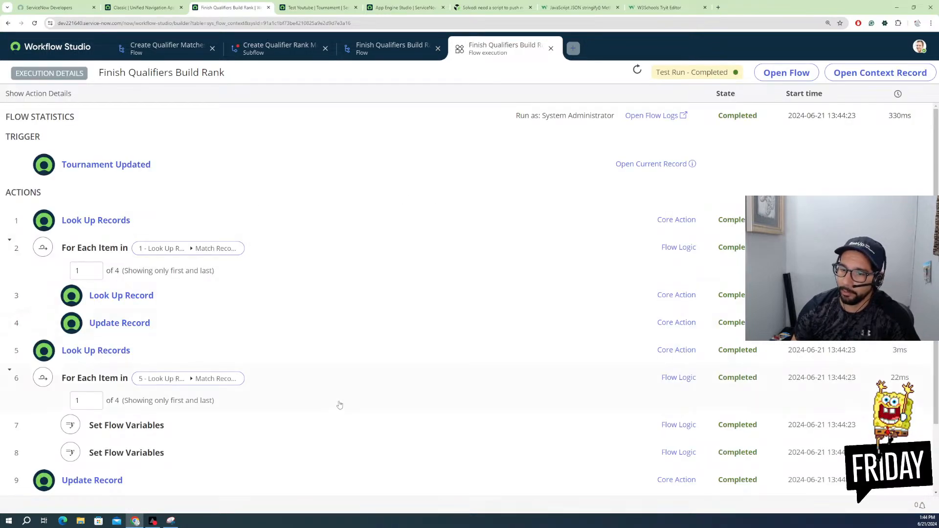
Step: Inspect the arrayObj runtime value and full configuration script of step 8 in the execution details
scroll(96, 421, down, 2)
click(469, 373)
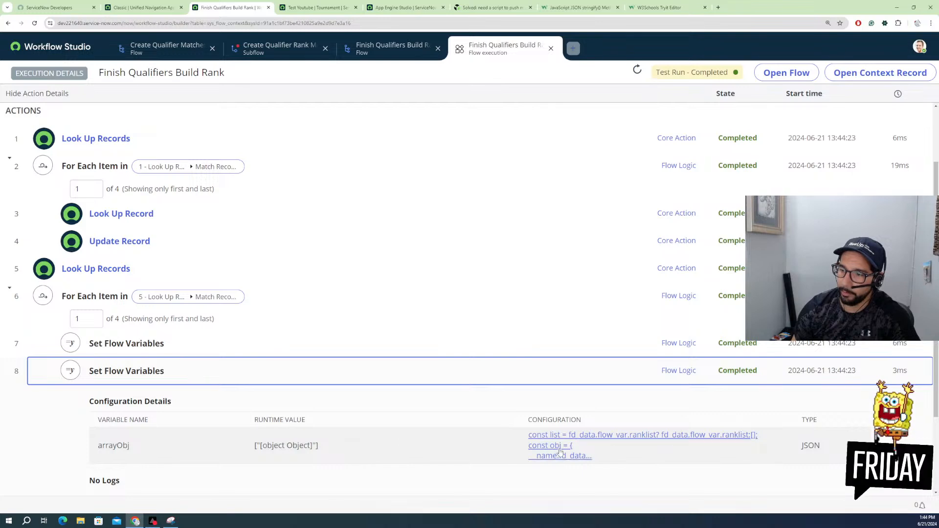
click(537, 447)
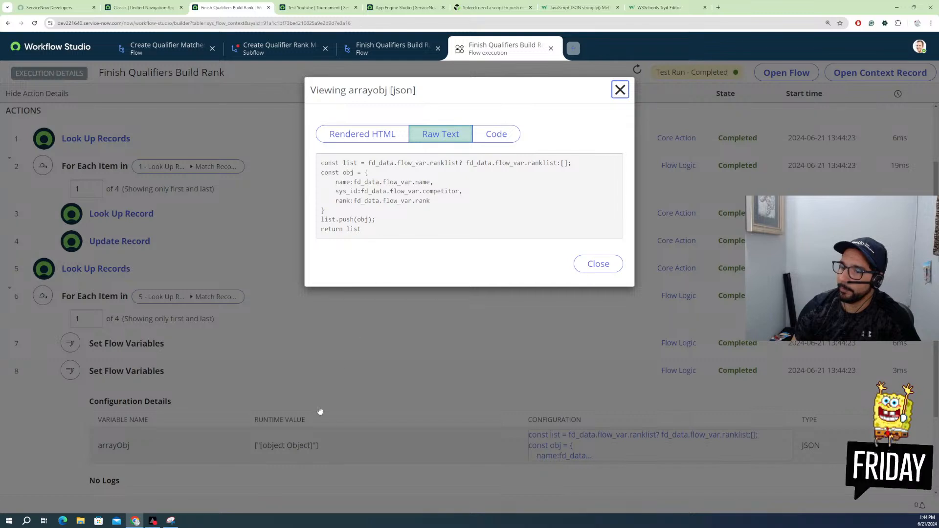
click(600, 264)
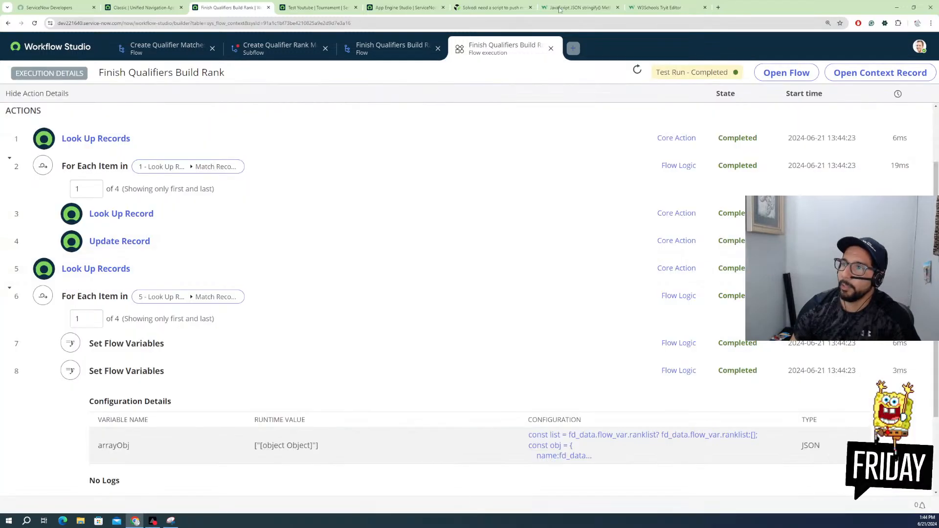
Step: Search the web for "flow variables servicenow" in place of the community post and open the Flow variables product documentation
click(680, 9)
click(495, 8)
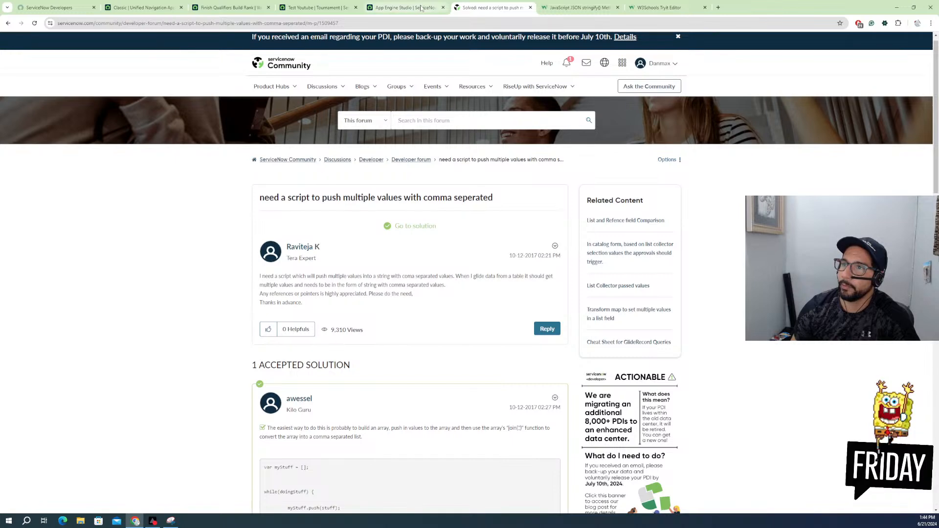
click(428, 26)
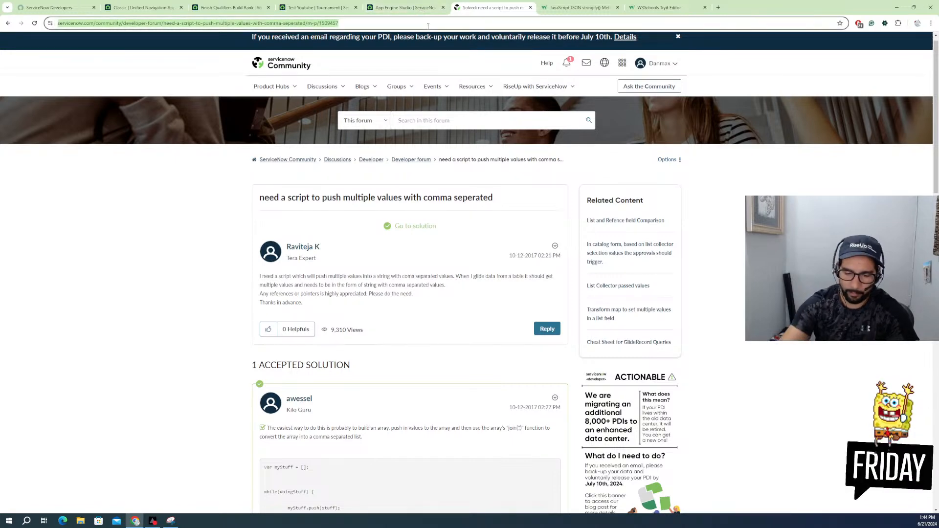
text(flow va)
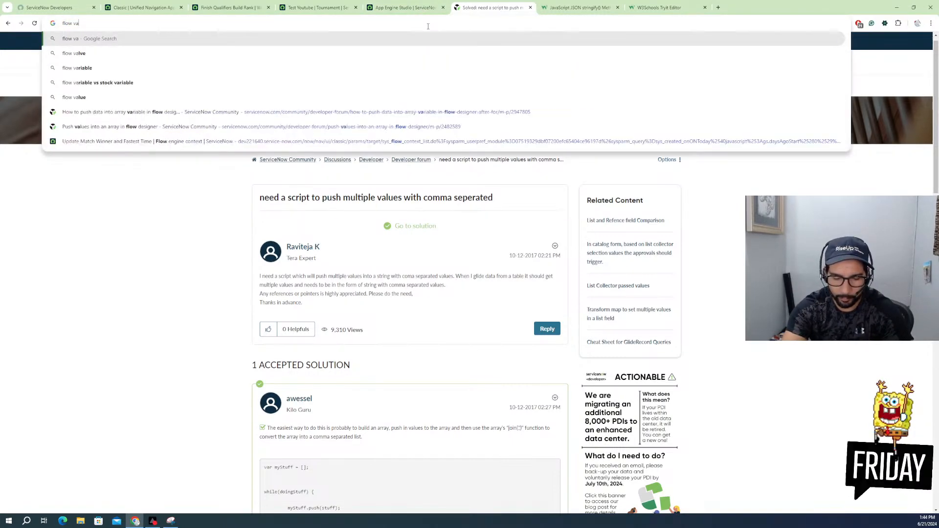
text(riables)
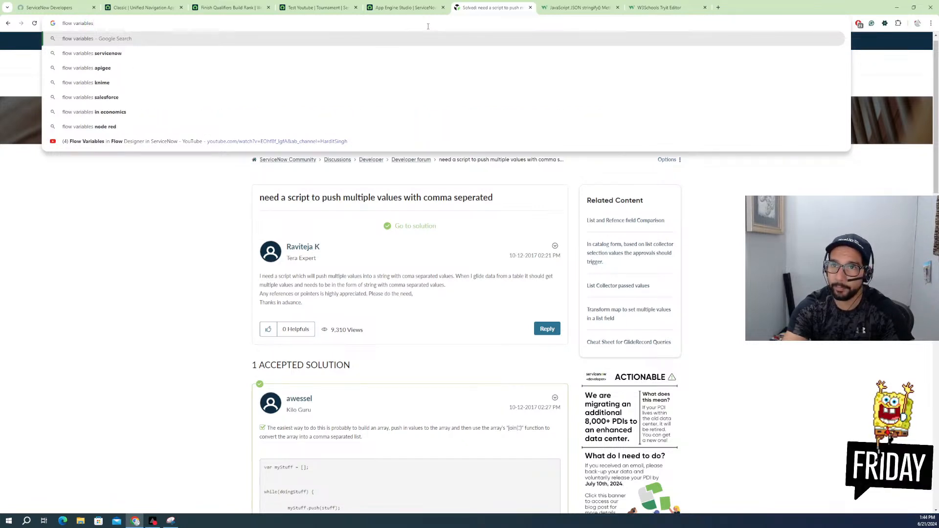
key(Down)
key(Return)
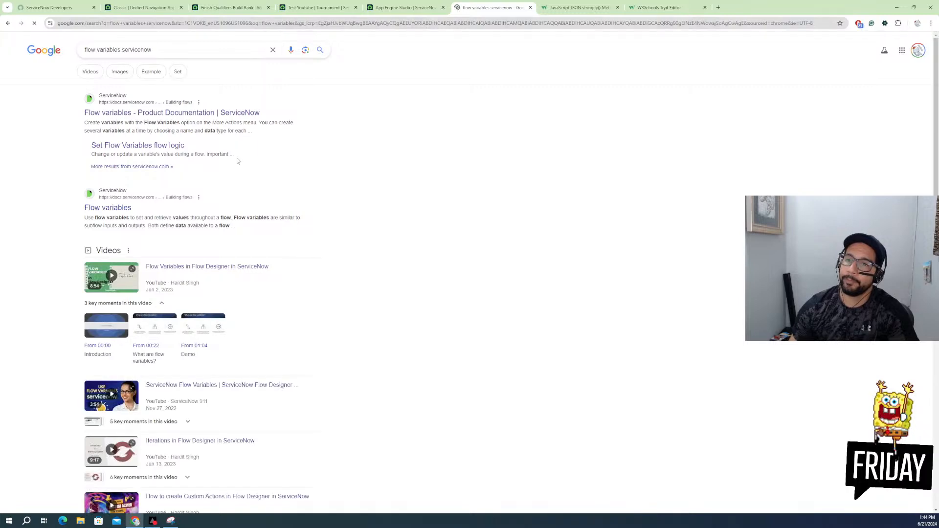
click(165, 114)
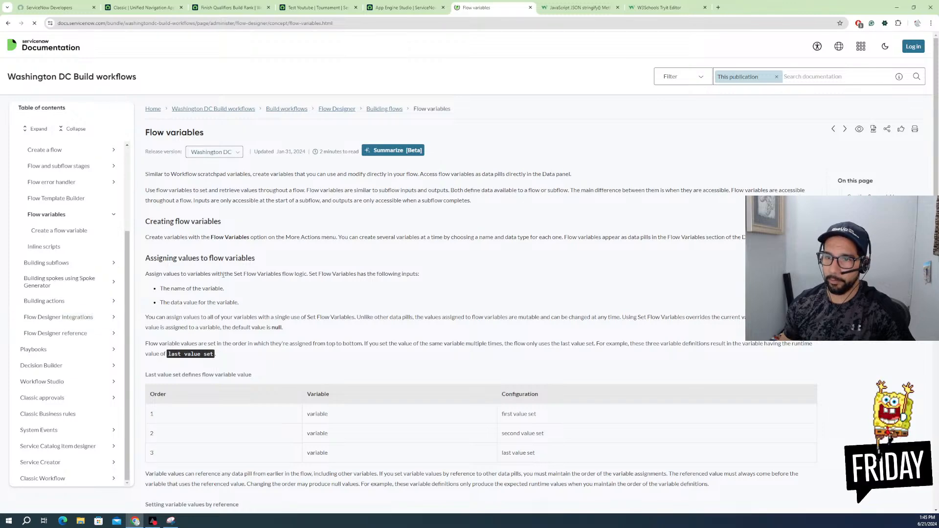
Step: Read the Flow variables documentation on assigning values and check whether JSON is among the supported data types
scroll(234, 302, down, 3)
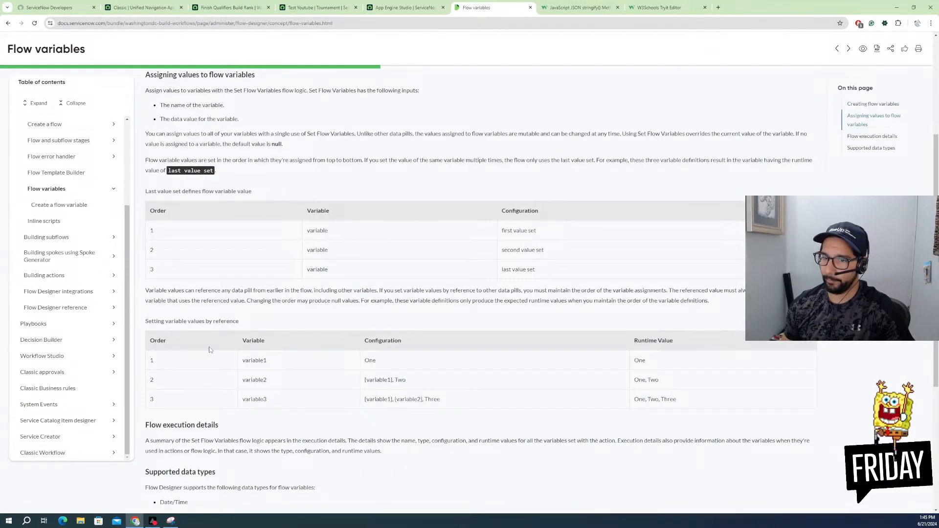
scroll(365, 354, down, 1)
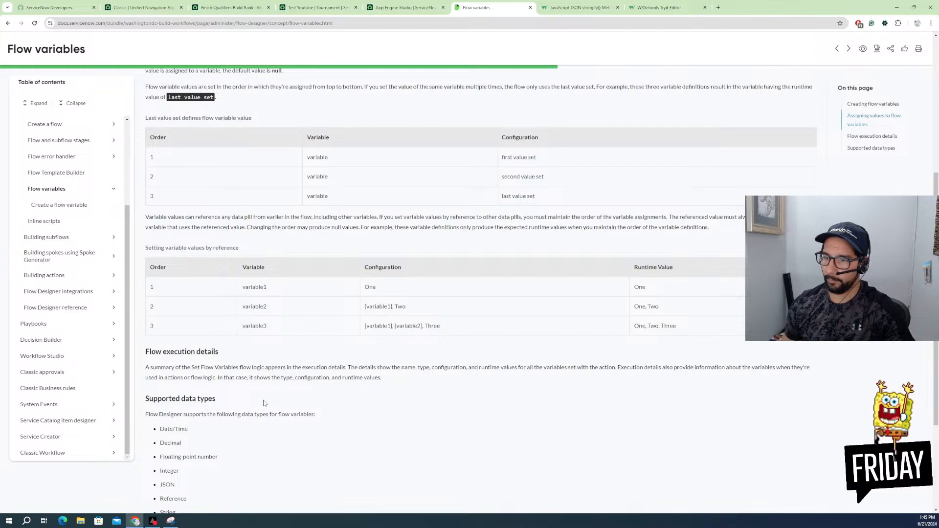
scroll(264, 404, down, 1)
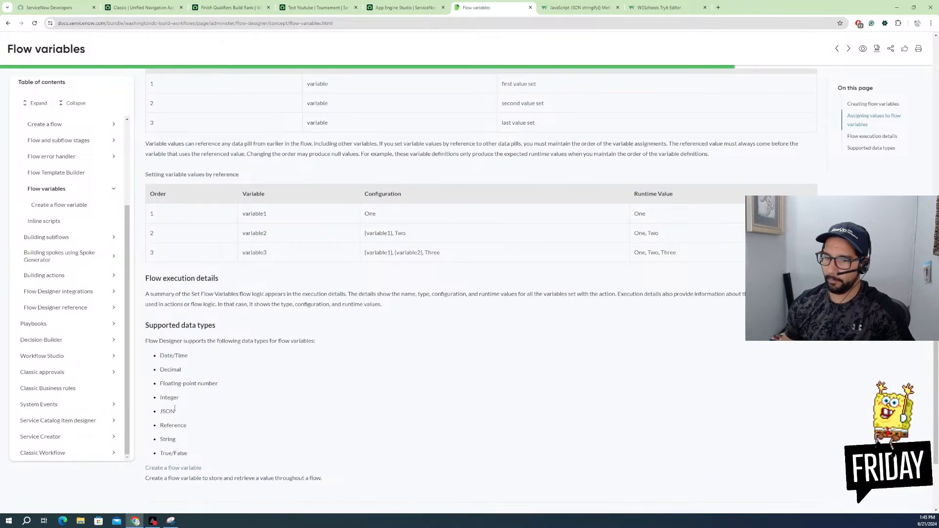
drag(175, 411, 159, 411)
scroll(184, 414, down, 1)
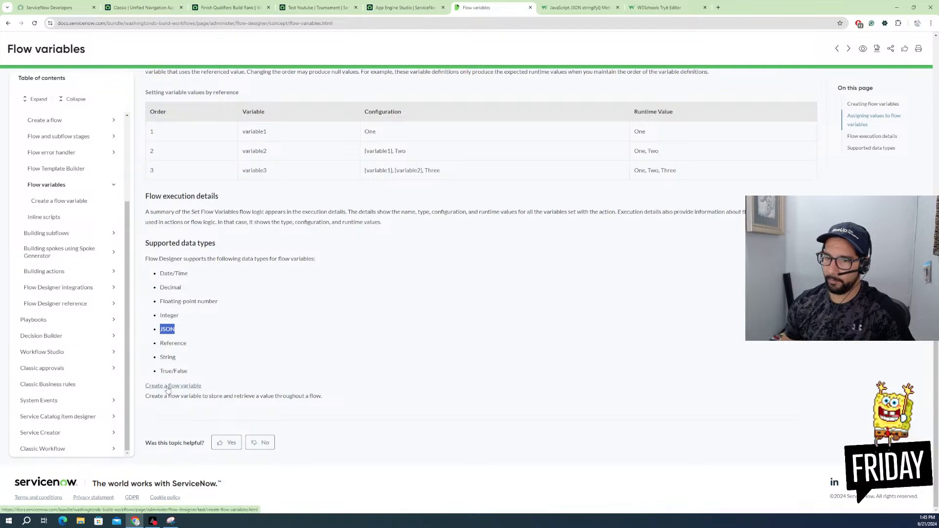
Step: Open the Inline scripts documentation and read through to the Flow Designer data object reference syntax
click(66, 221)
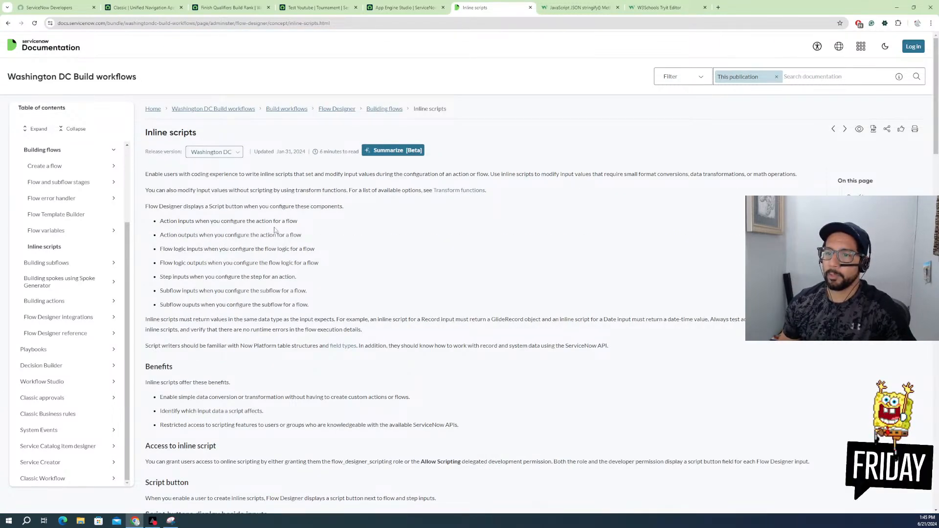
scroll(256, 249, down, 3)
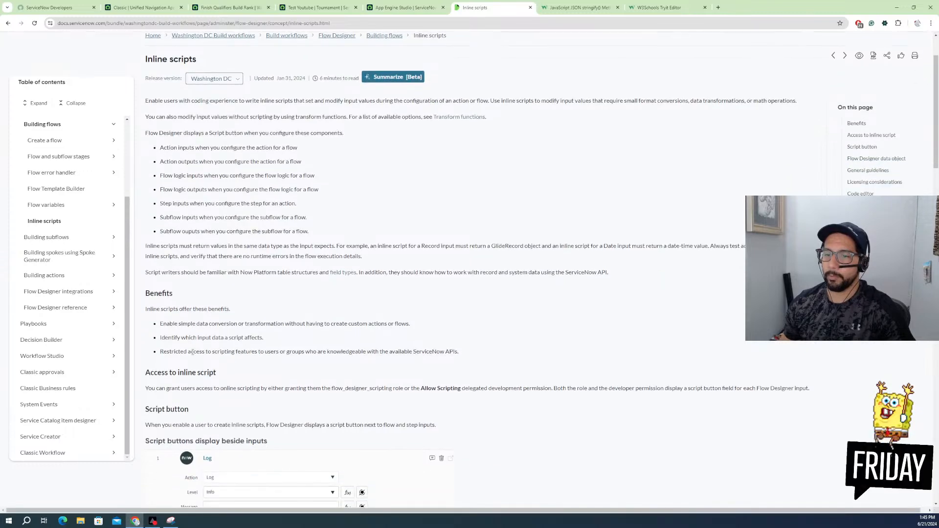
scroll(219, 352, down, 5)
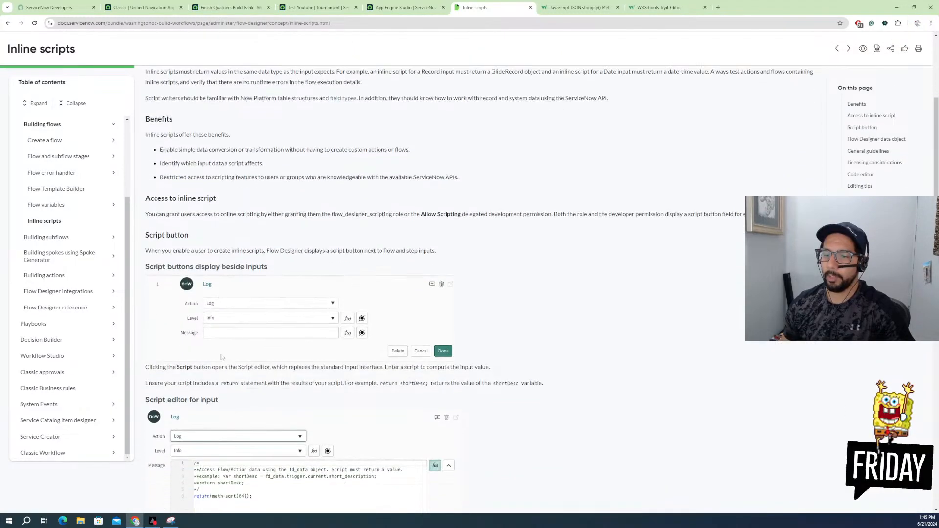
scroll(222, 358, down, 5)
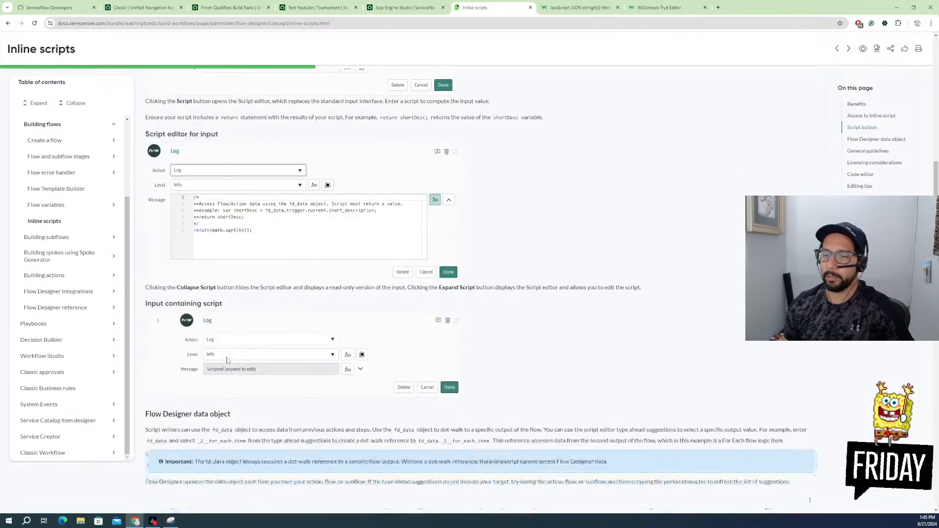
scroll(228, 361, down, 2)
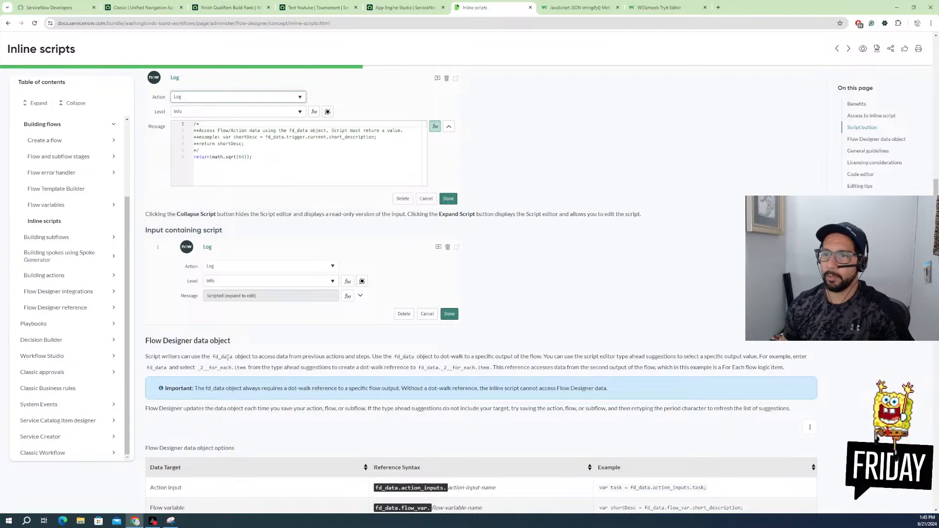
scroll(227, 358, down, 4)
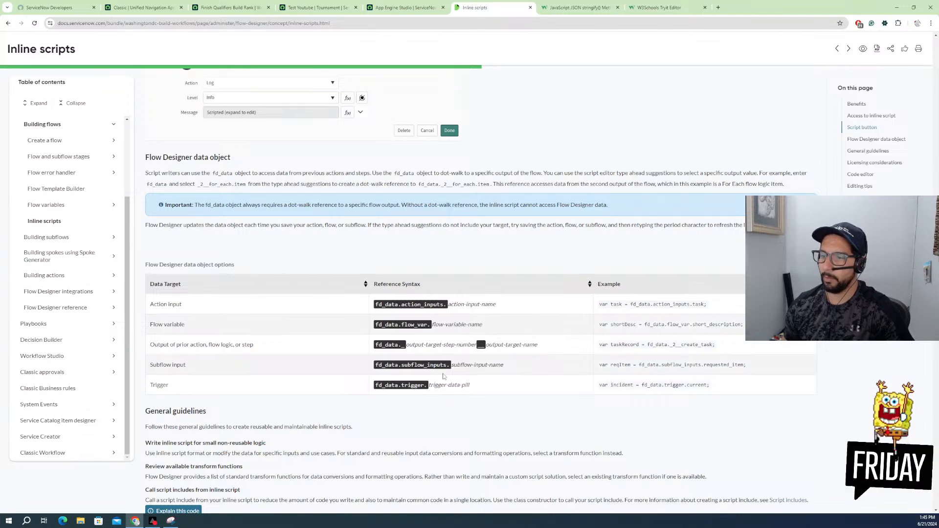
Step: Read the general guidelines for inline scripts and highlight the heading about avoiding data type changes
scroll(507, 380, down, 3)
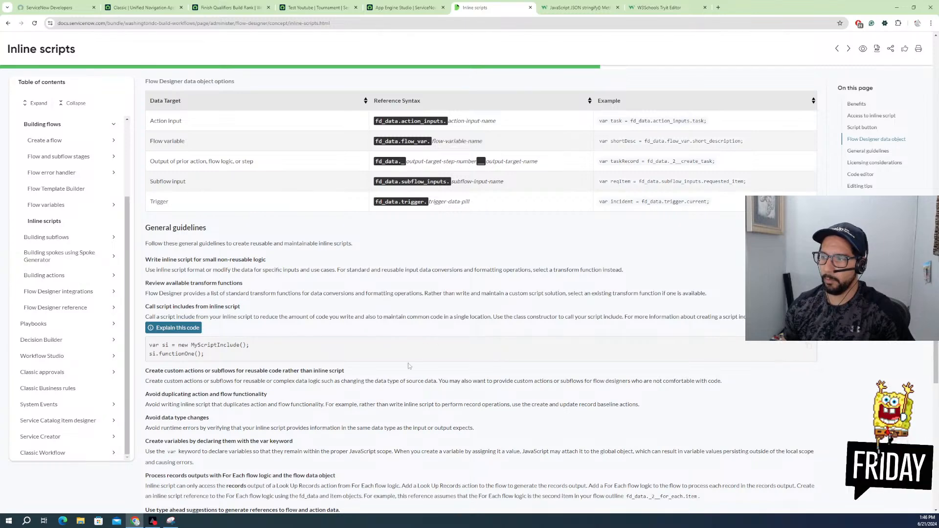
scroll(316, 385, down, 1)
scroll(215, 318, down, 1)
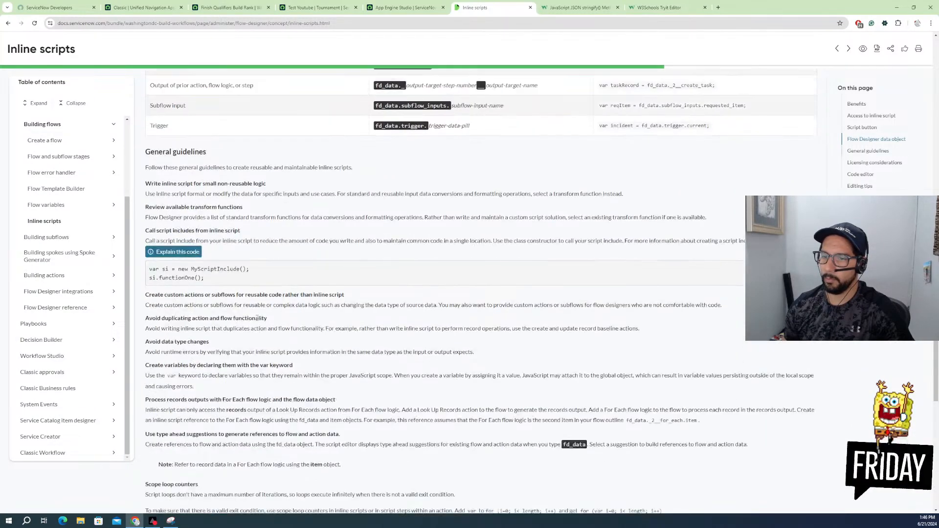
scroll(216, 318, down, 2)
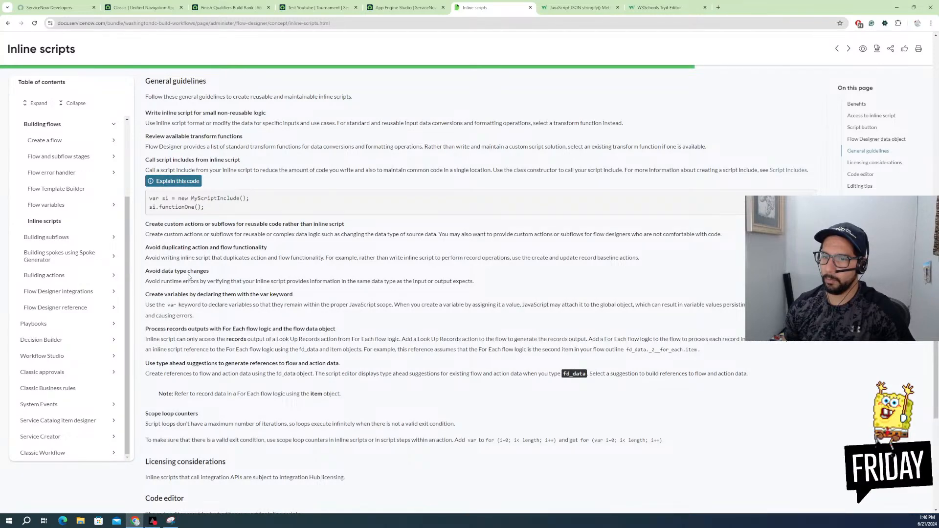
drag(149, 271, 209, 271)
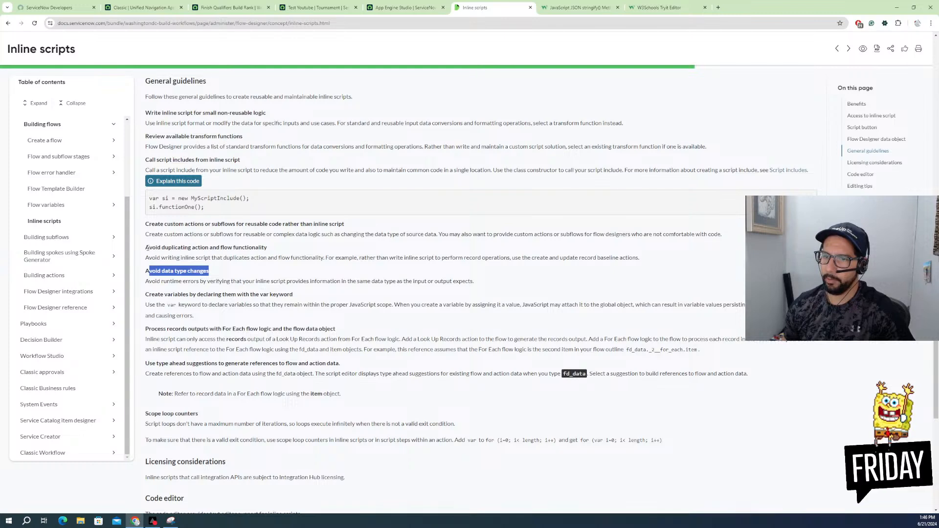
Step: Read the remaining inline script guidelines, highlighting the headings on reusable code, var declarations and For Each record processing, down to the editing tips
drag(146, 247, 274, 247)
drag(182, 223, 384, 229)
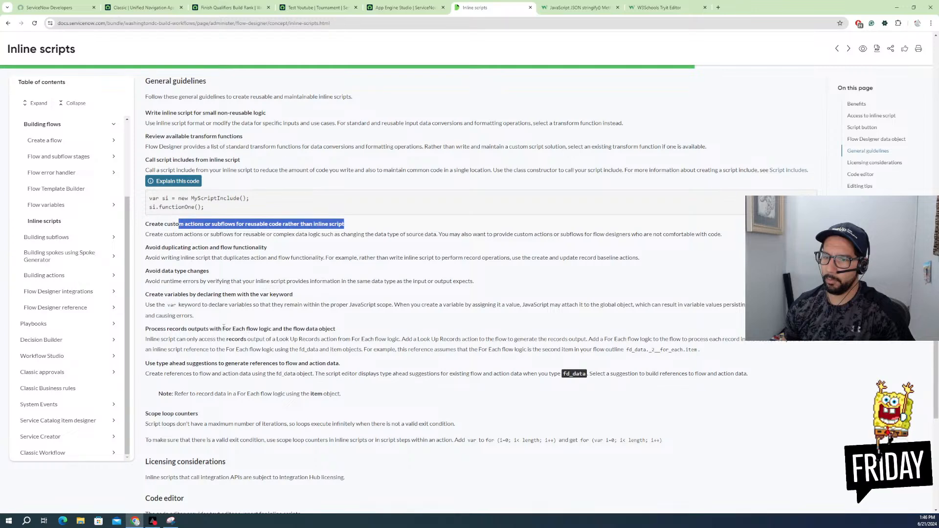
drag(157, 295, 318, 302)
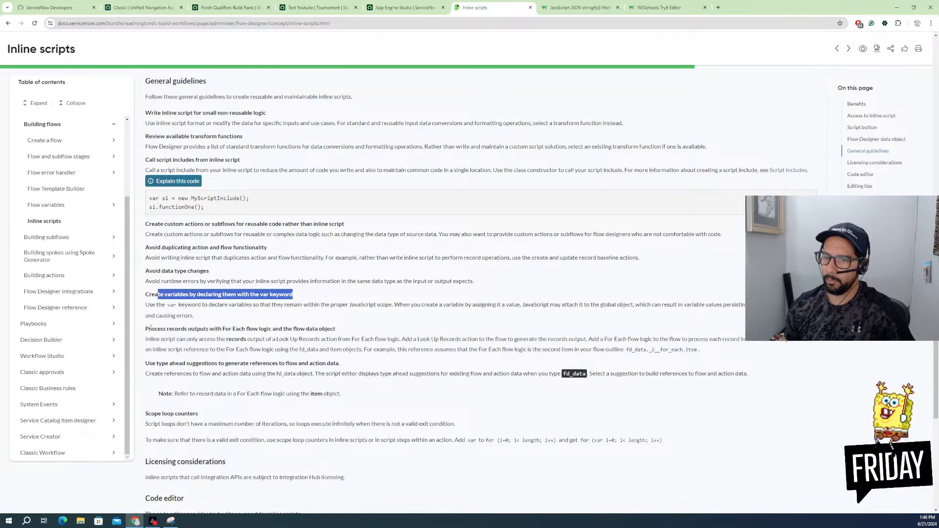
drag(149, 329, 344, 336)
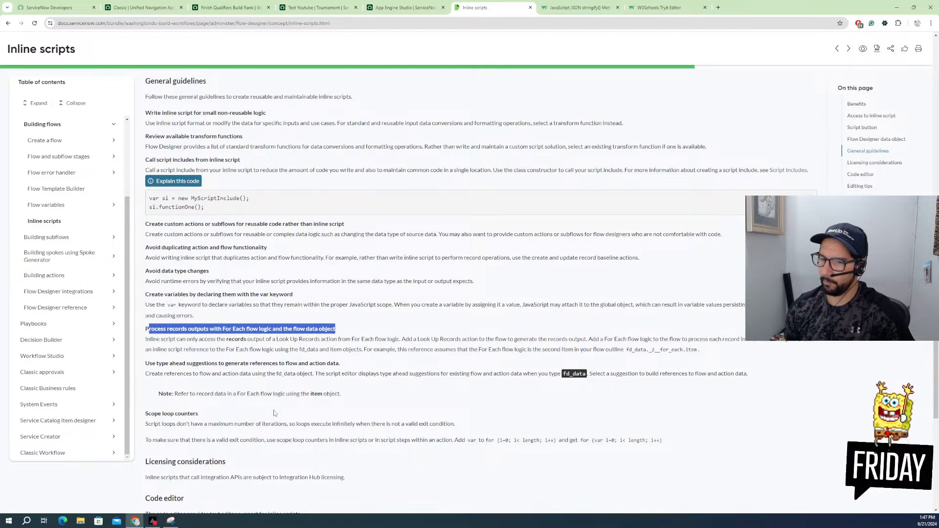
scroll(293, 417, down, 2)
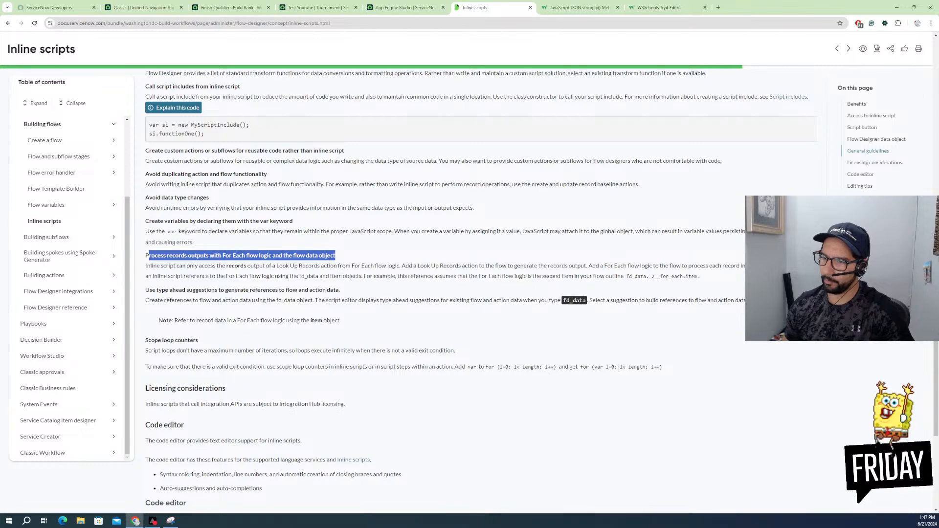
scroll(243, 362, down, 3)
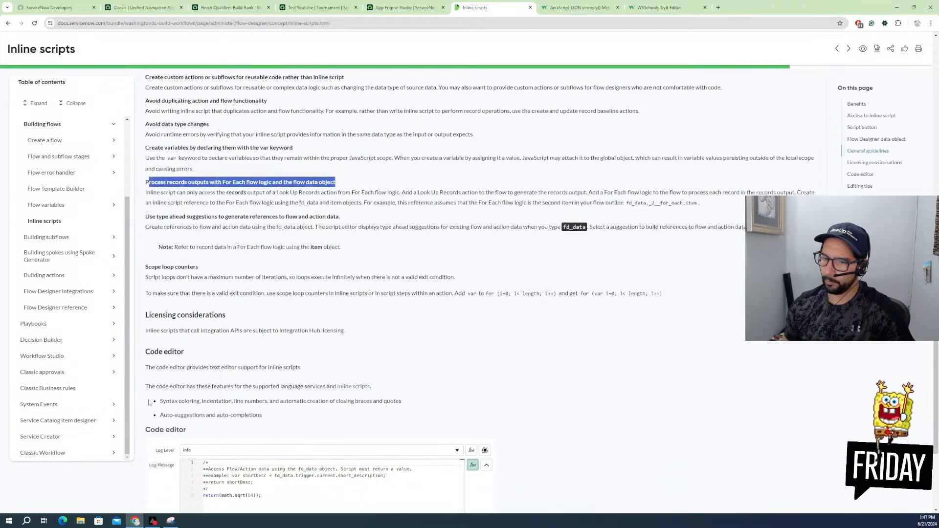
scroll(247, 339, down, 3)
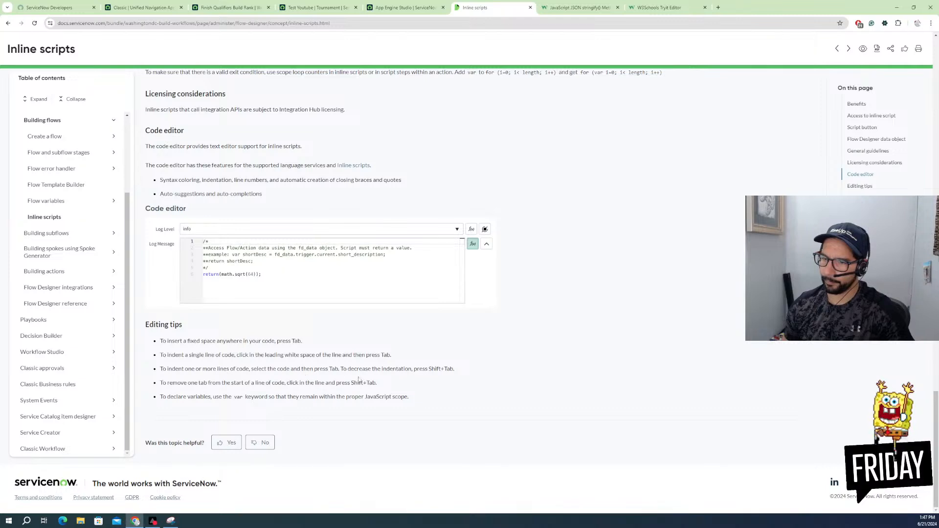
scroll(360, 380, up, 2)
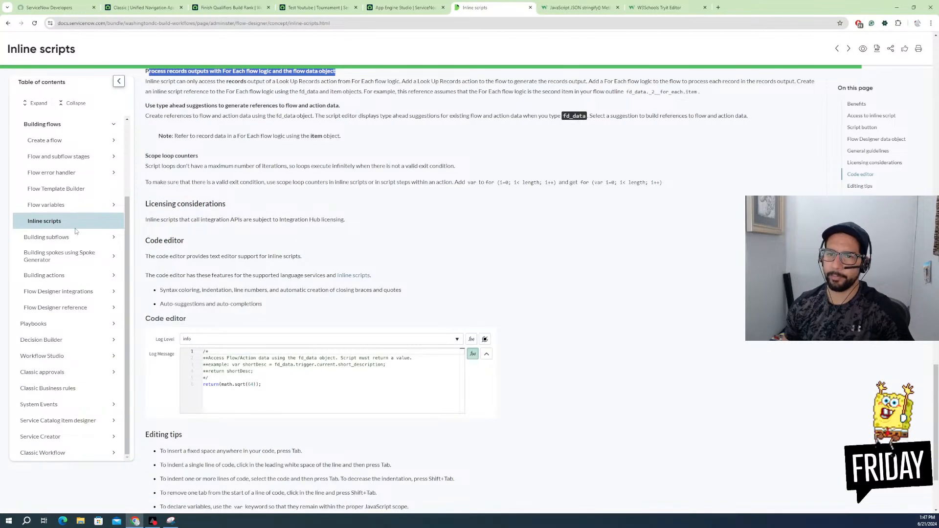
Step: Open the documentation page on creating a flow variable and read through its procedure and form fields
scroll(79, 235, up, 2)
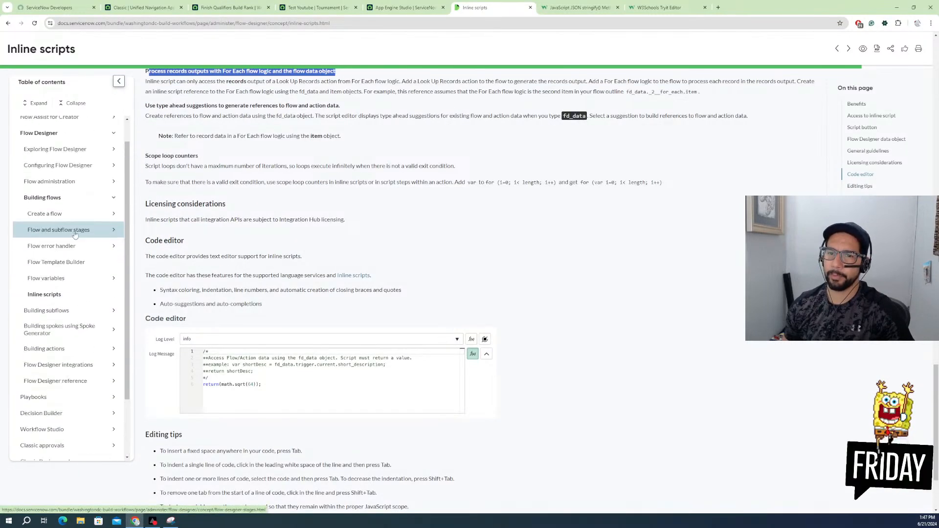
click(114, 283)
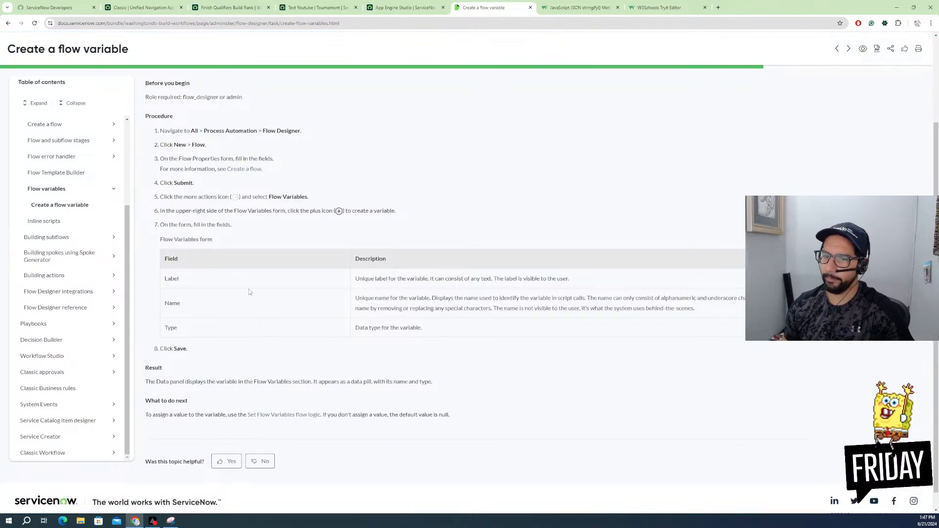
scroll(259, 300, up, 3)
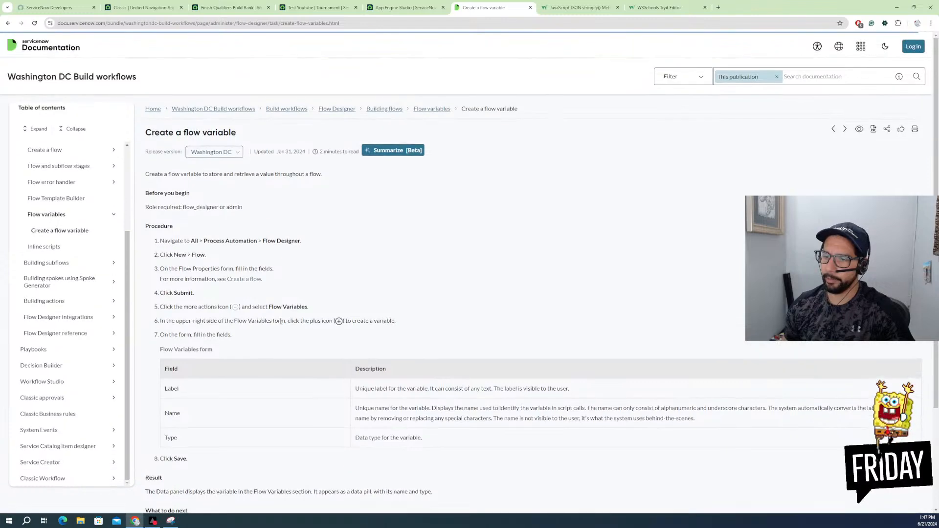
scroll(419, 410, down, 3)
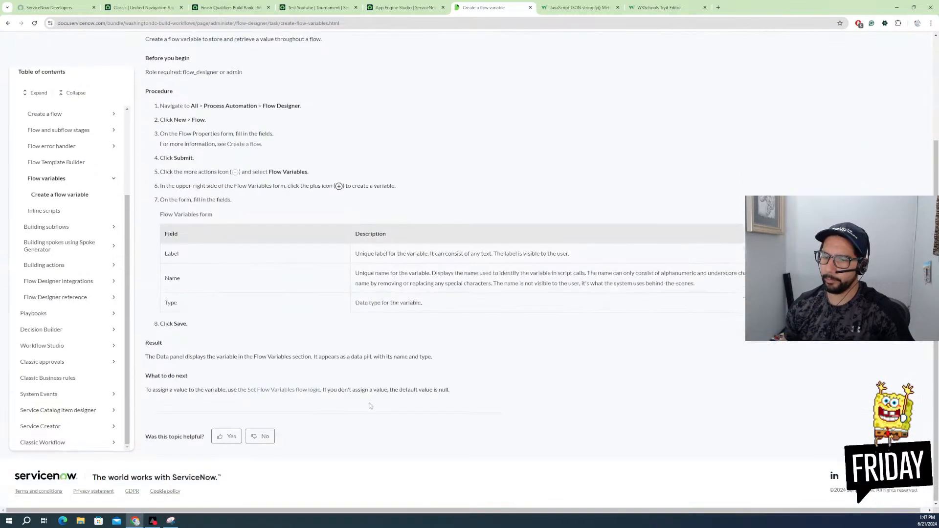
scroll(234, 387, up, 1)
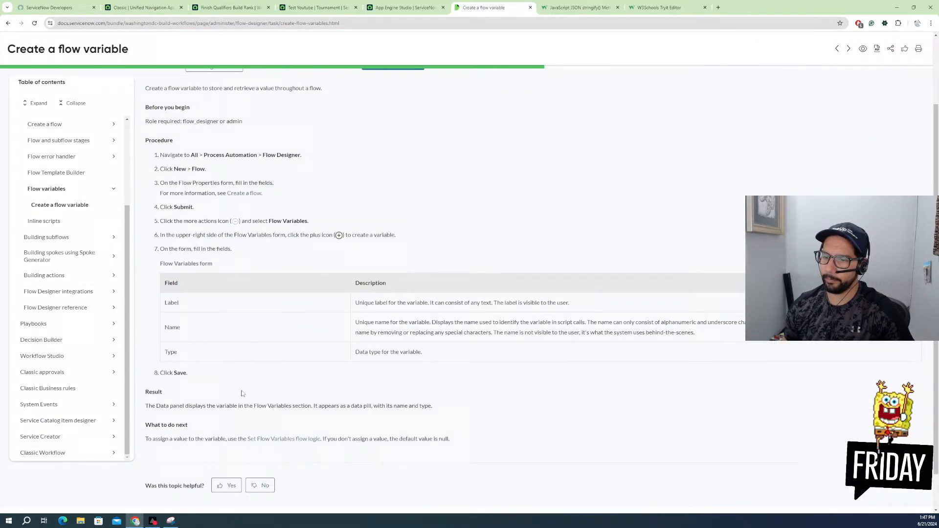
Step: Follow the reference to the Set Flow Variables flow logic documentation and skim its inputs and data pill example
click(282, 439)
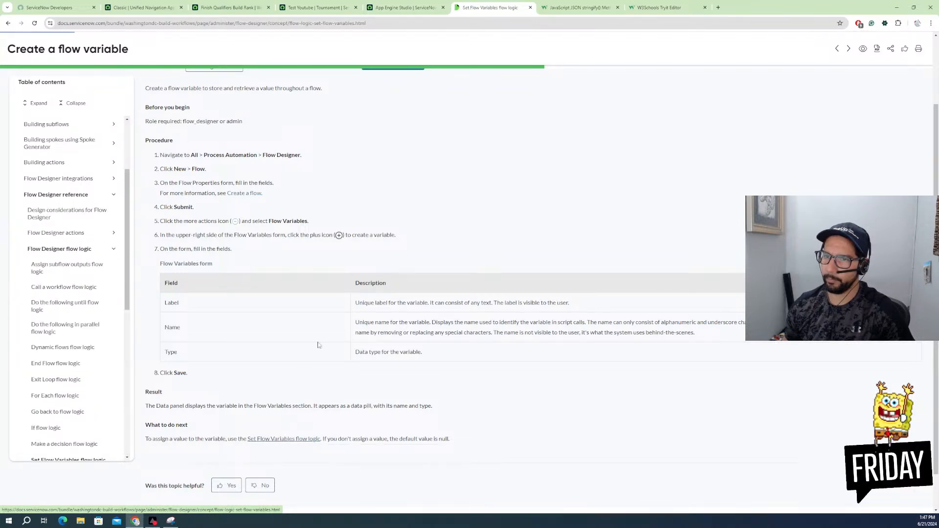
scroll(265, 285, down, 4)
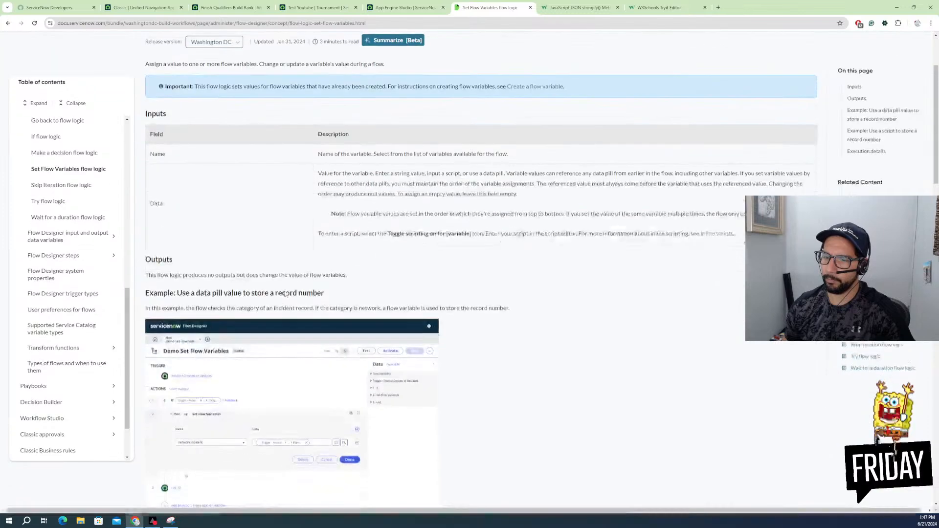
scroll(148, 256, up, 4)
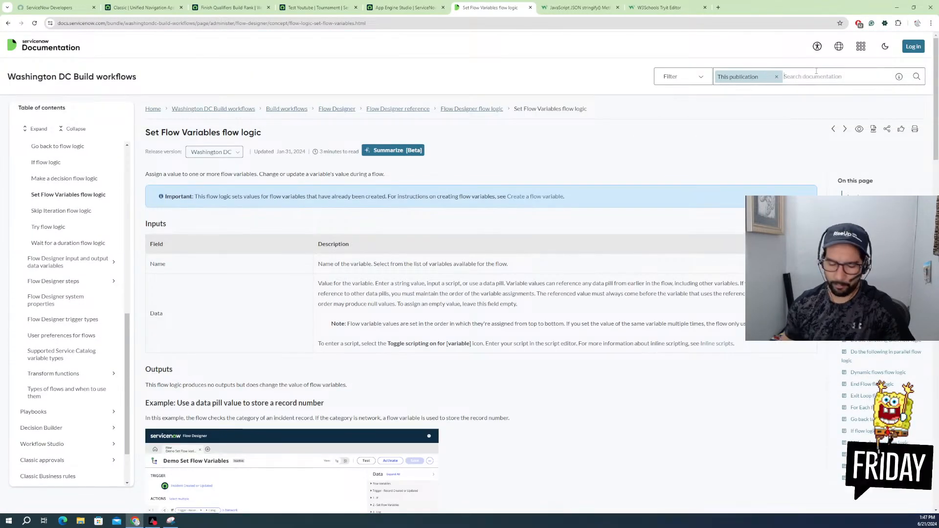
Step: Search the documentation for "json" and open the JSON data type article
text(json)
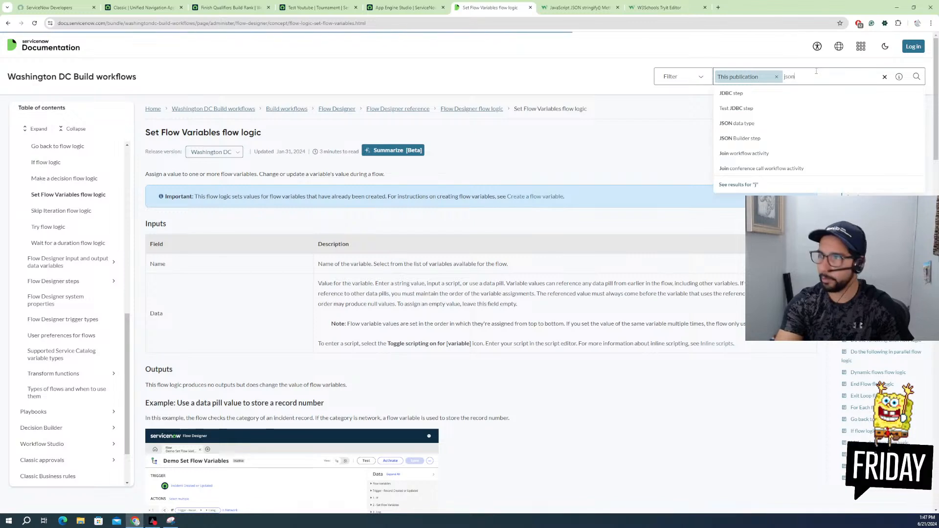
key(Return)
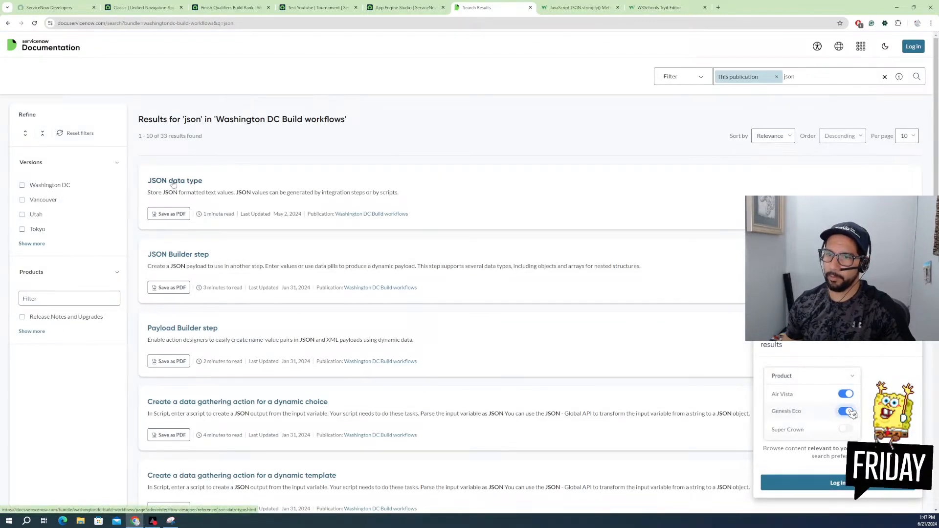
click(175, 181)
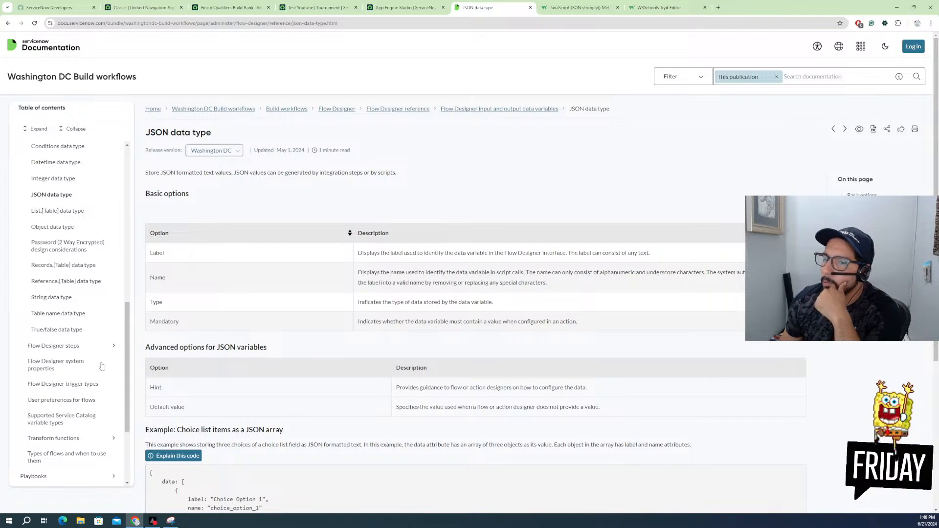
Step: Examine the JSON data type options and highlight the example of choice list items stored as a JSON array
scroll(196, 366, down, 3)
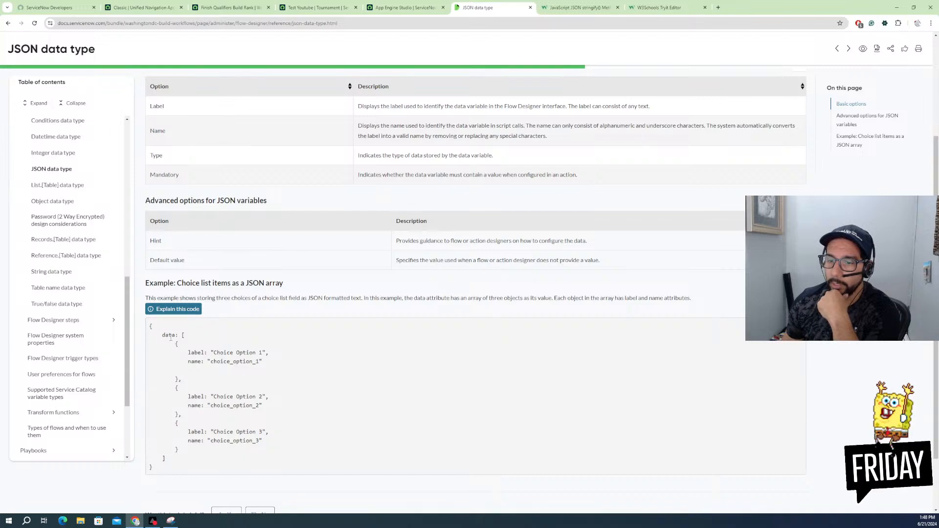
scroll(181, 405, down, 1)
scroll(162, 382, up, 2)
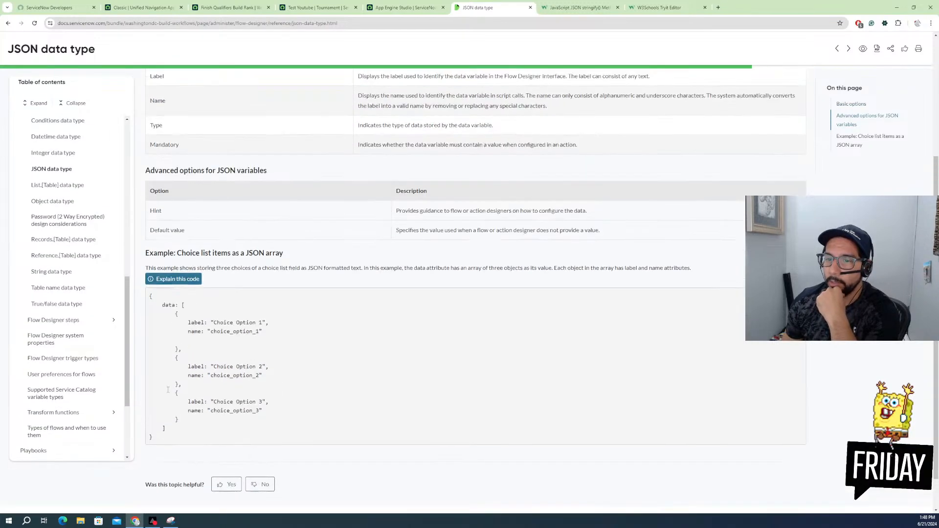
drag(150, 365, 194, 484)
scroll(218, 336, down, 2)
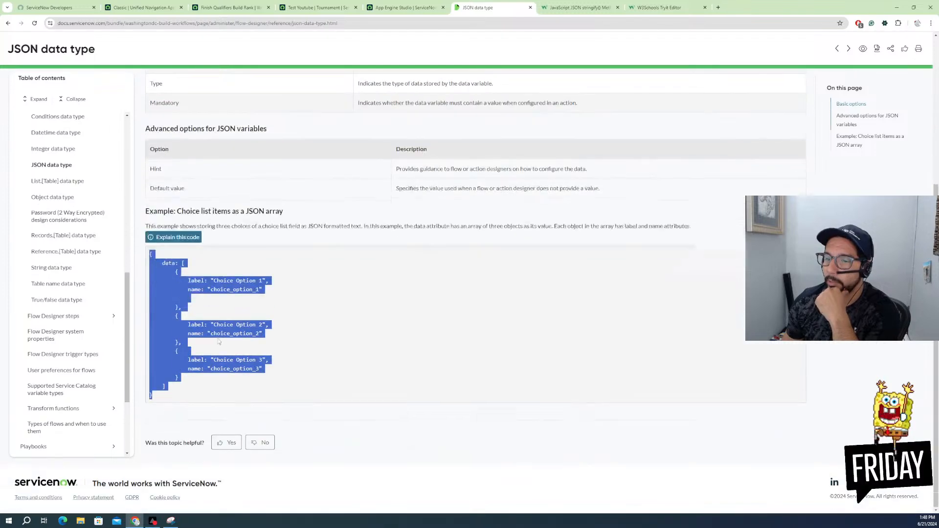
Step: Return to the Finish Qualifiers Build Rank flow, dismiss the finished test dialog and open the arrayObj script in step 8
click(394, 9)
click(327, 9)
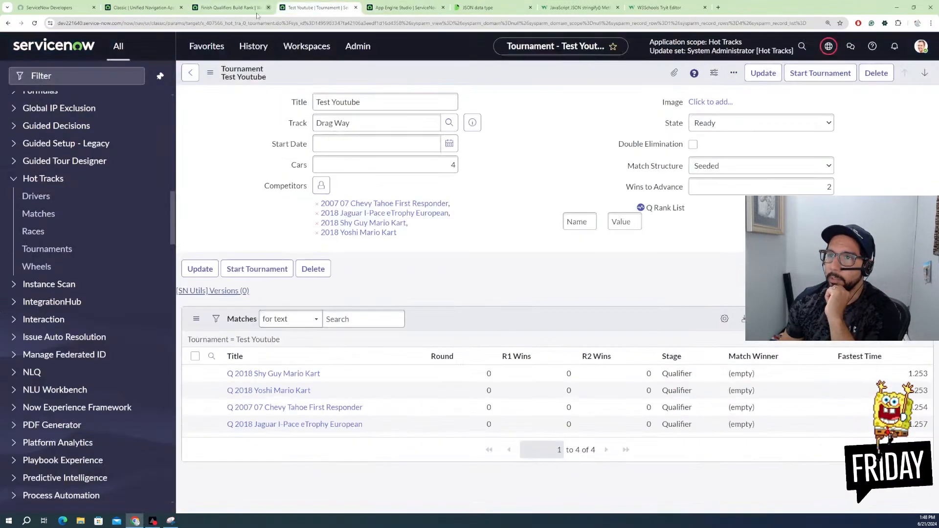
click(232, 9)
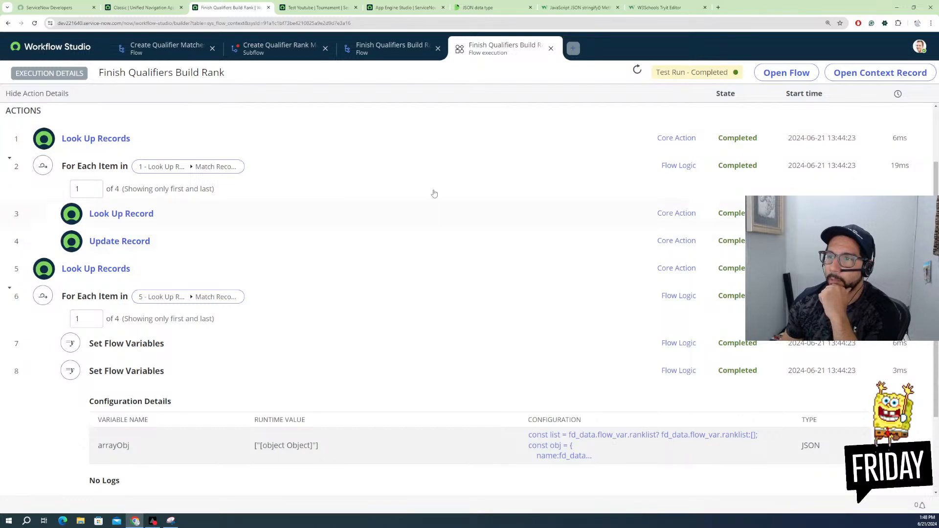
click(341, 50)
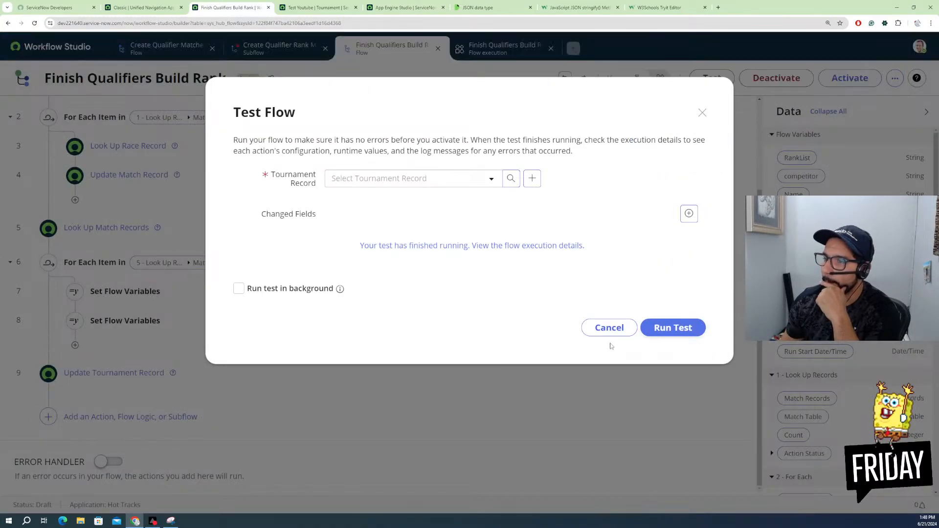
click(608, 327)
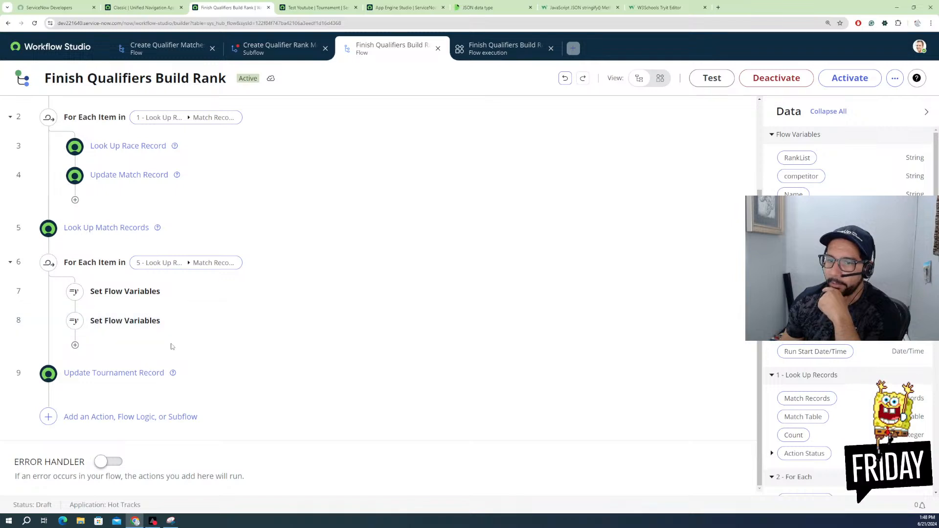
click(137, 321)
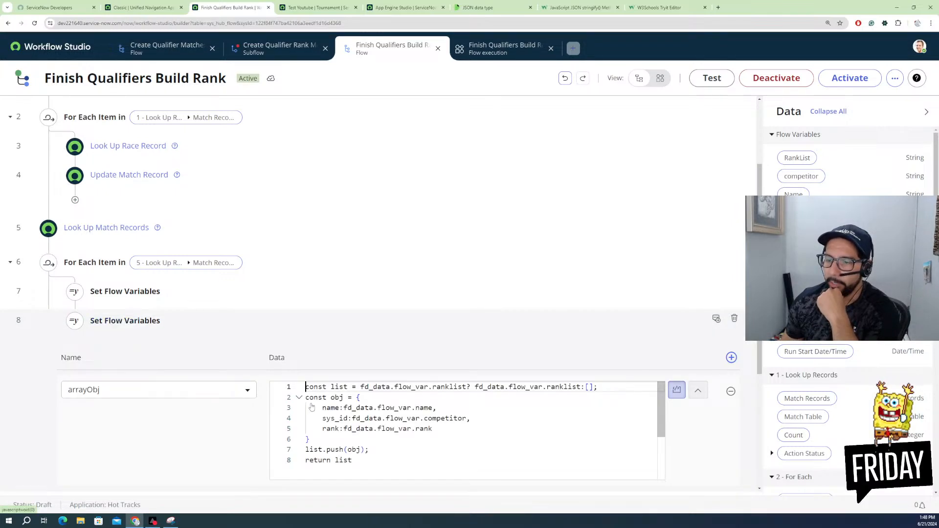
Step: Change the last line of the arrayObj script to return {data : list}
click(336, 460)
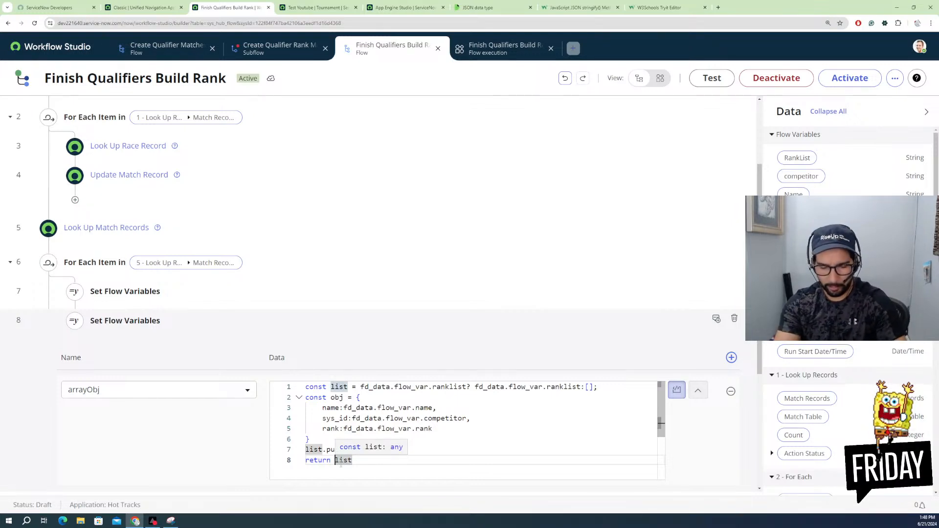
text(da)
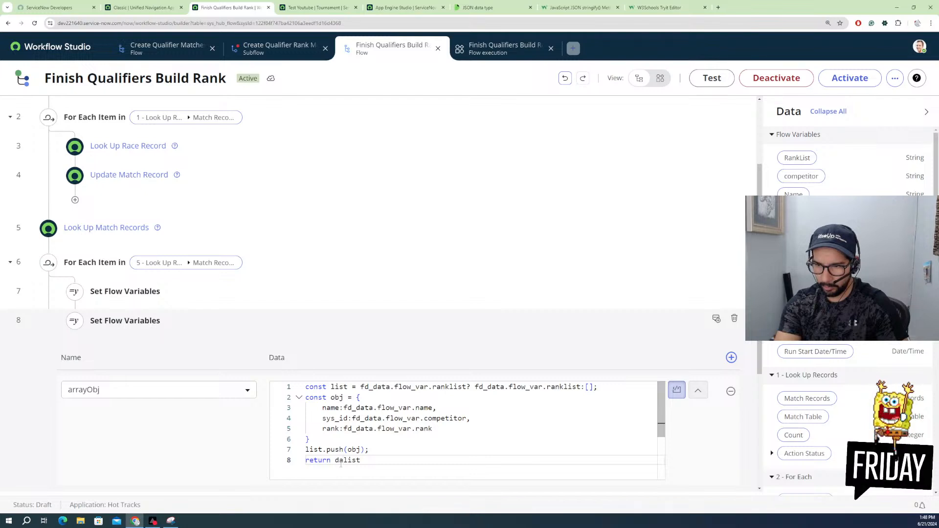
key(BackSpace)
key(BackSpace)
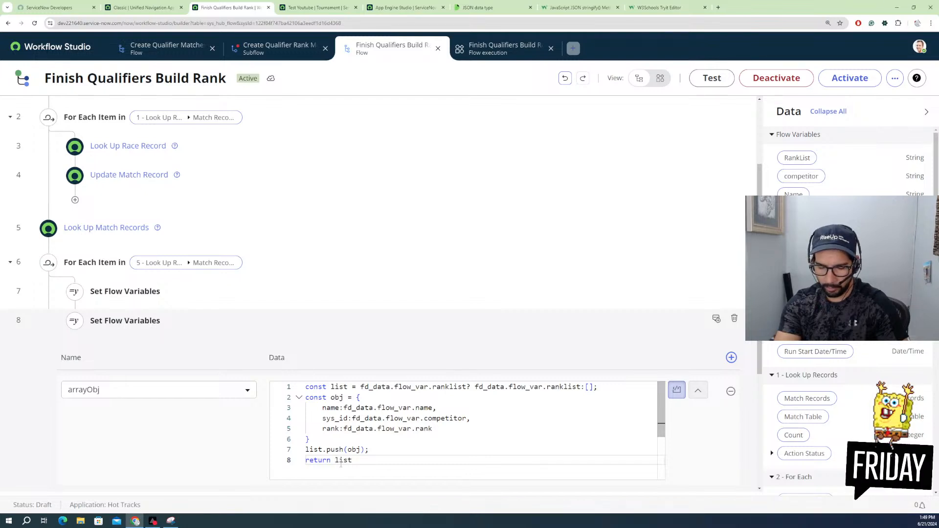
text({dat)
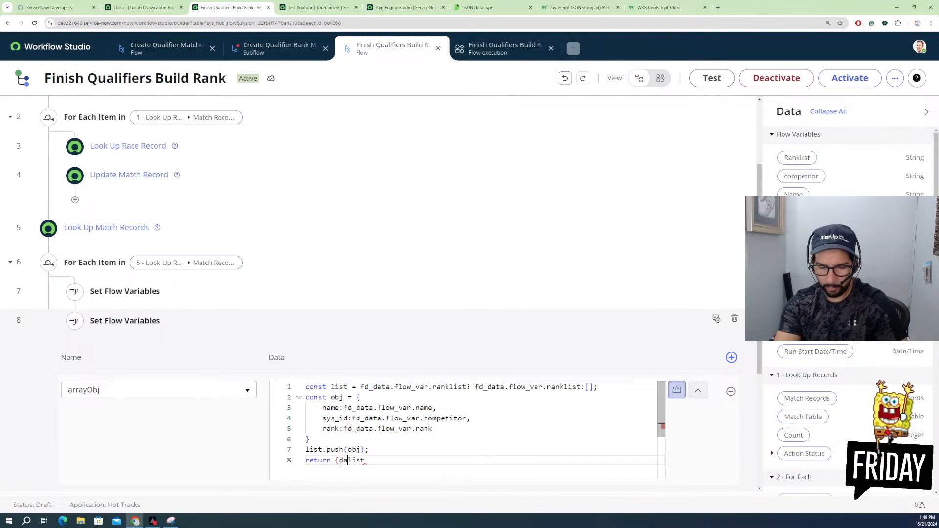
text(a)
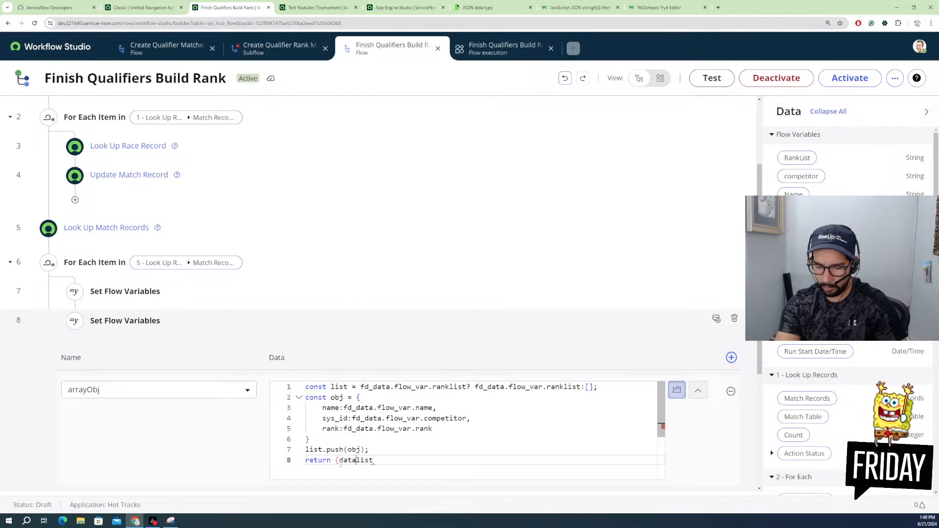
text( :)
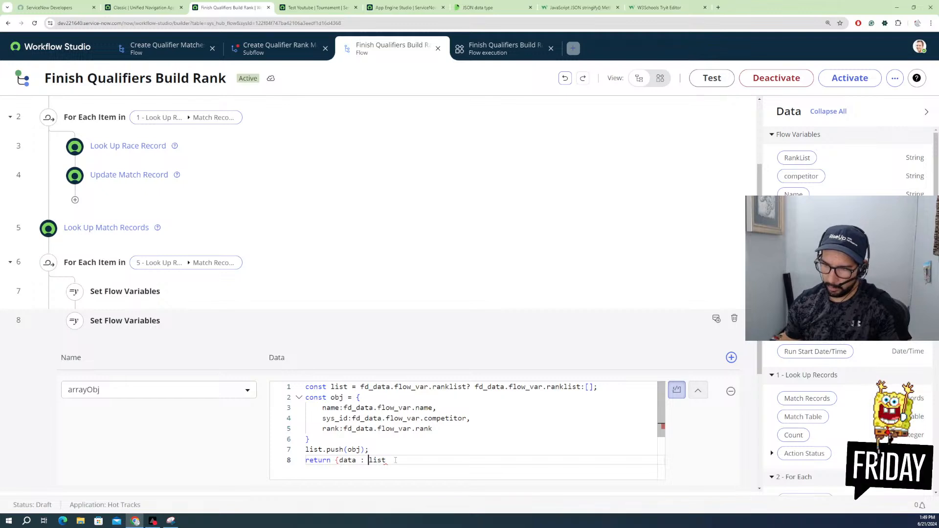
key(End)
text(})
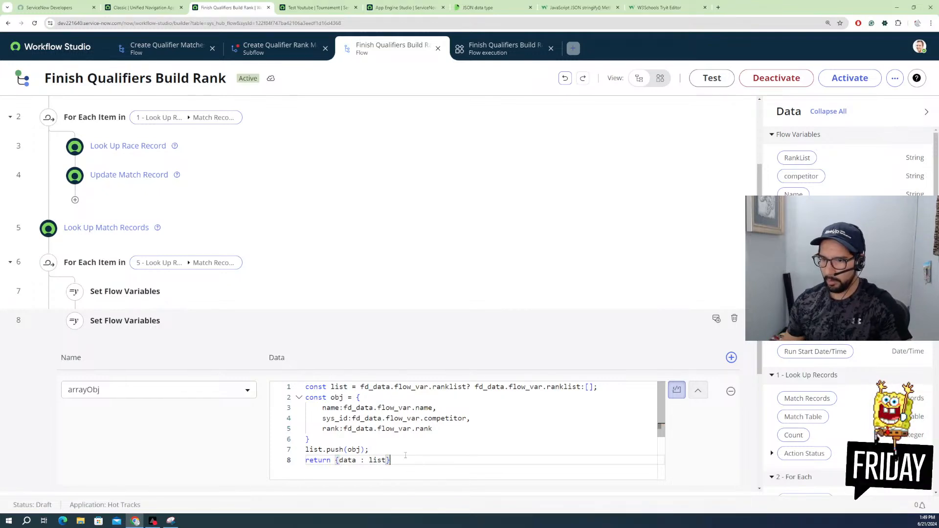
Step: Test the flow on the Test Youtube tournament record and open the flow execution details
click(718, 81)
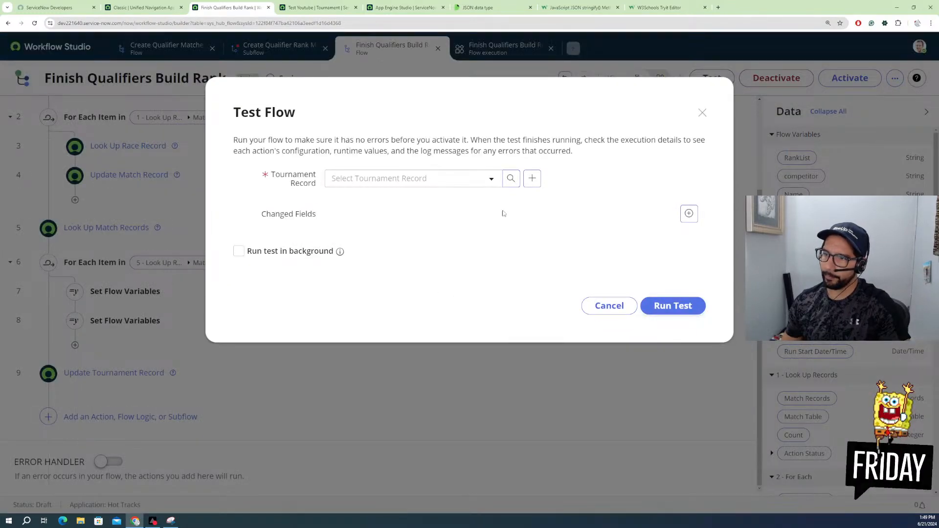
click(443, 182)
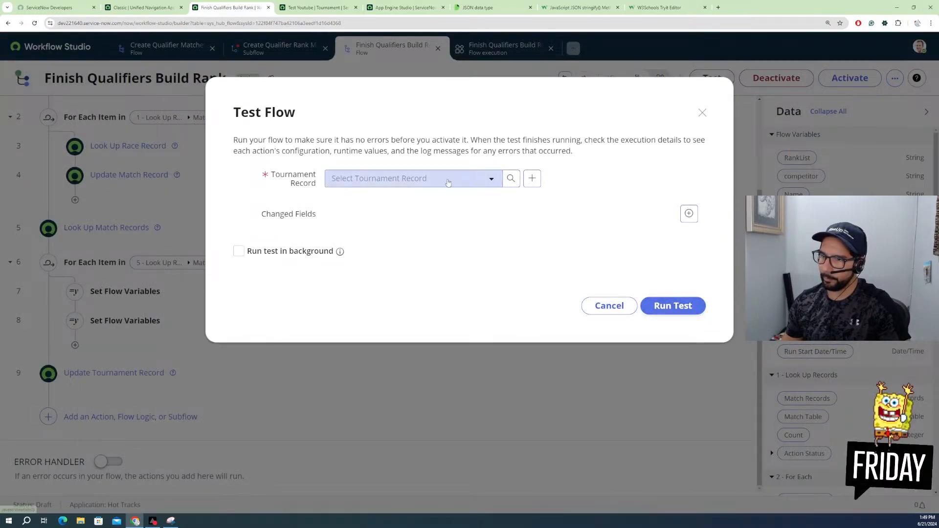
click(346, 274)
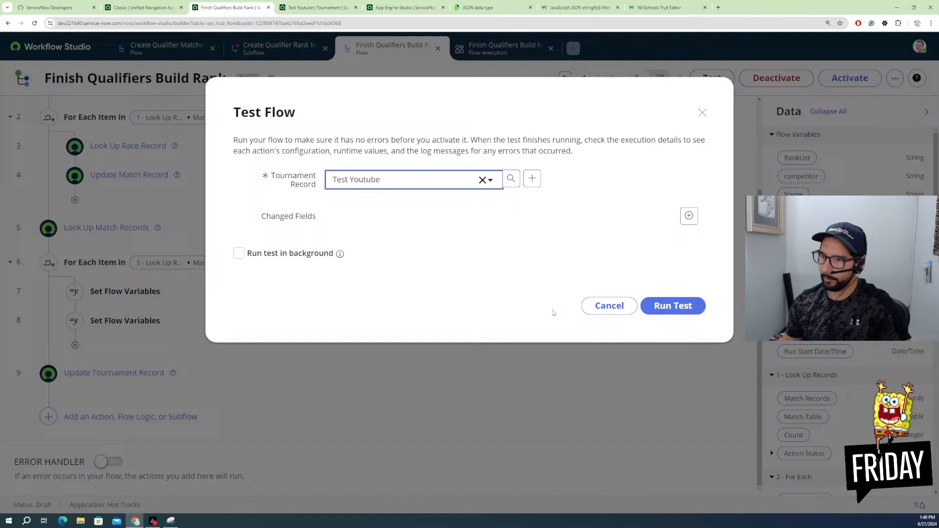
click(660, 306)
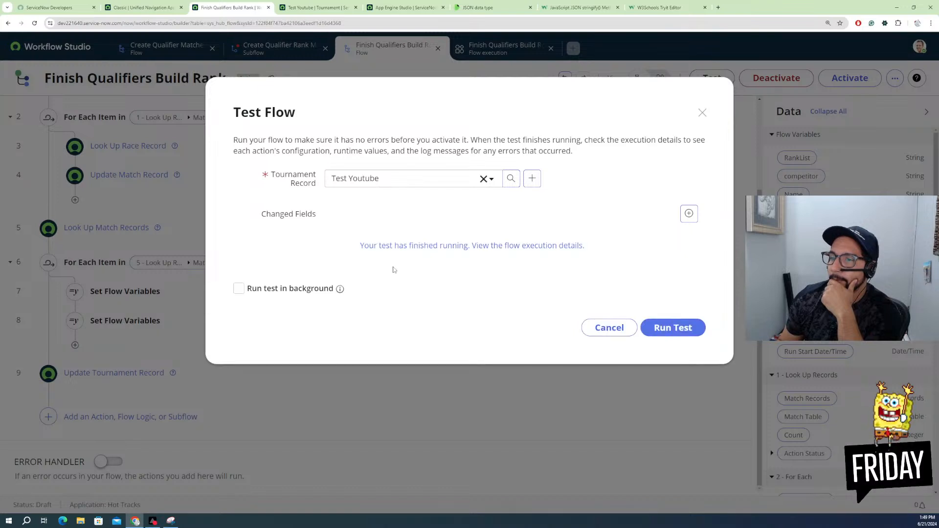
click(413, 248)
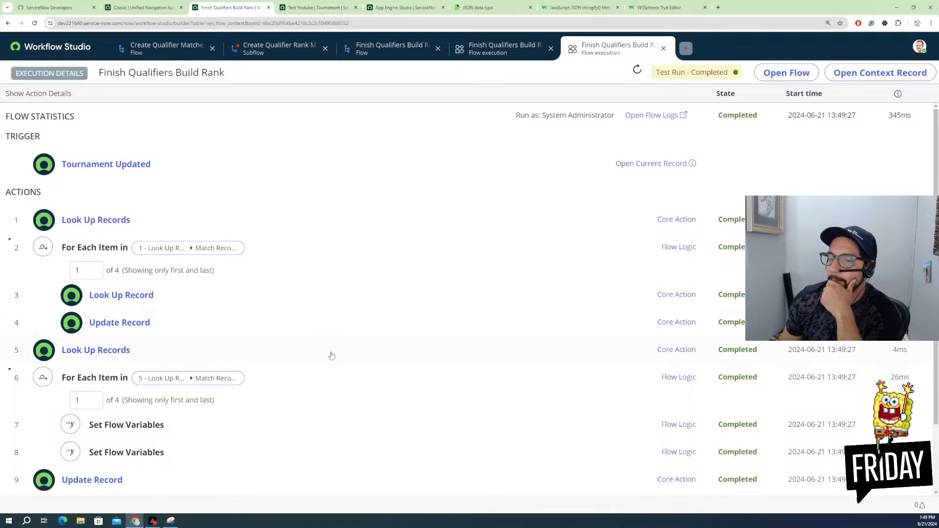
Step: Examine the arrayObj runtime value in step 8 for the first and fourth loop iterations
scroll(336, 352, down, 2)
click(133, 373)
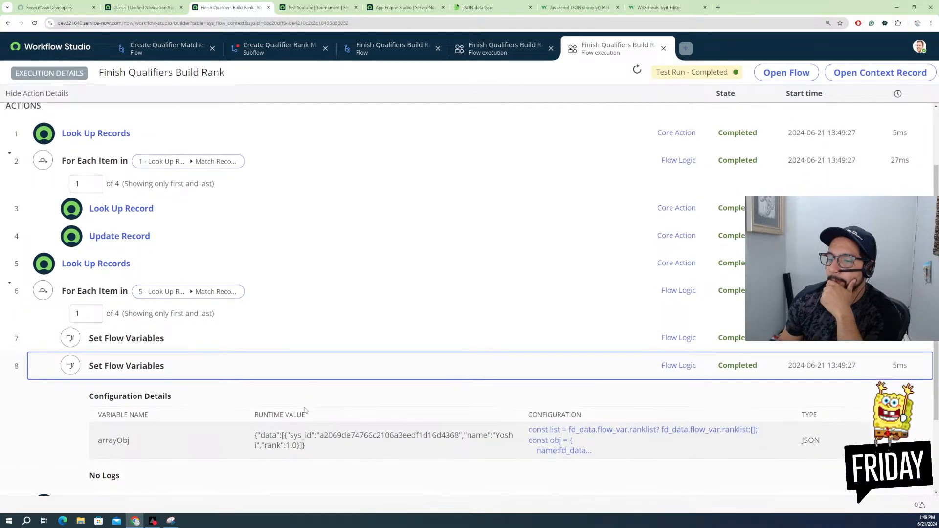
scroll(309, 406, down, 2)
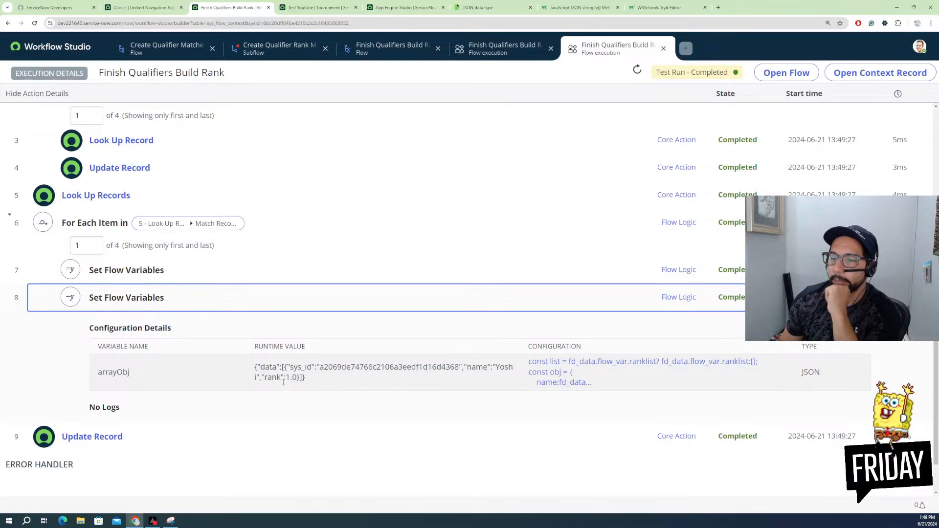
click(94, 243)
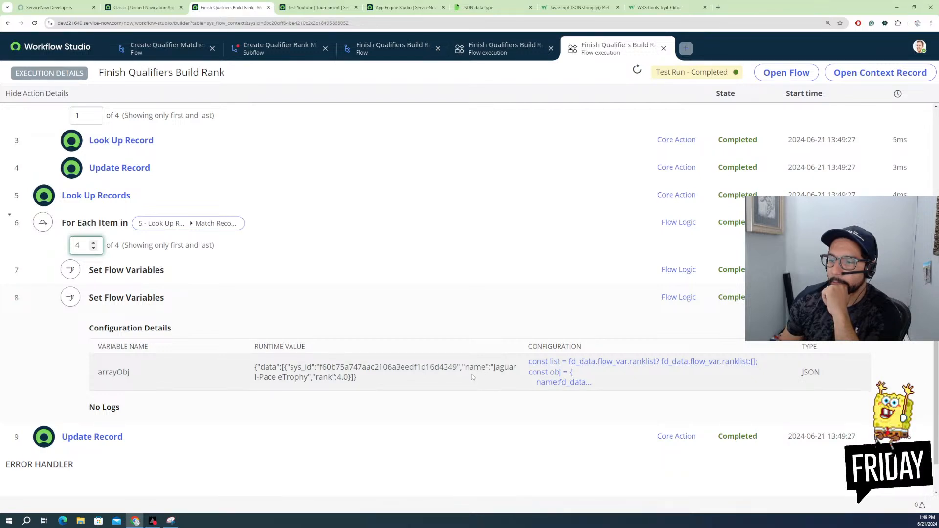
click(329, 375)
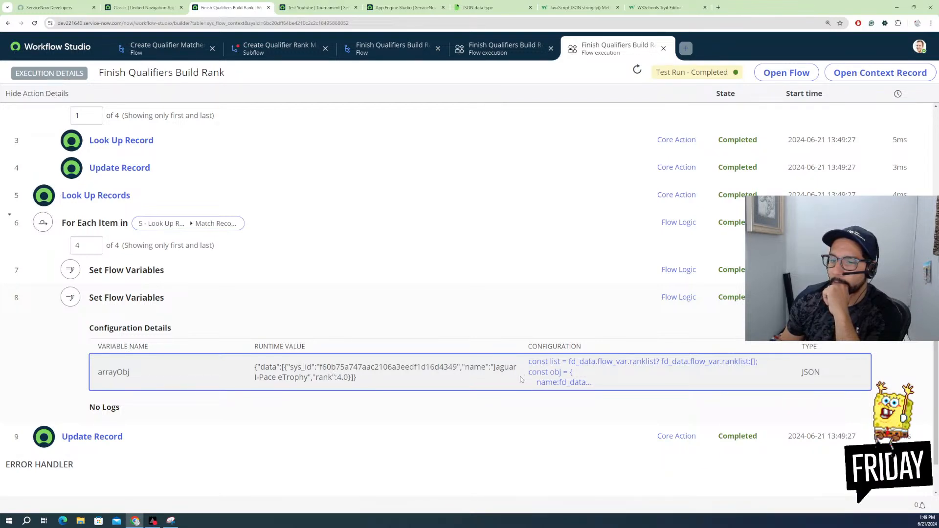
Step: View the full arrayObj script from the execution details, close it and recheck the runtime value of iteration 1
click(540, 371)
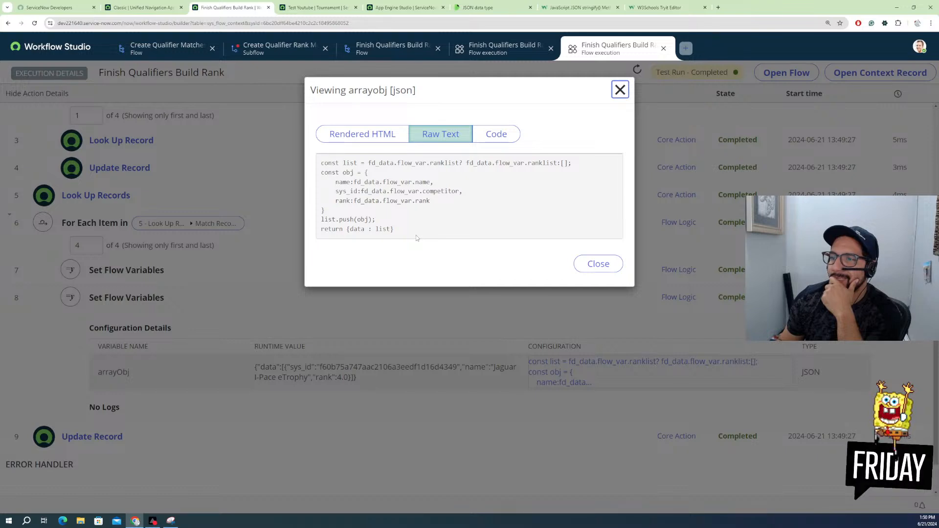
click(595, 266)
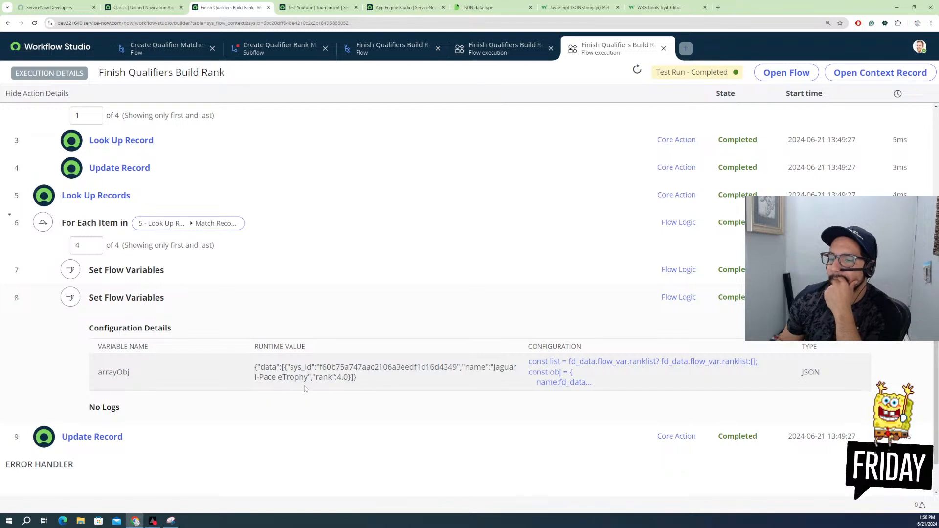
click(92, 249)
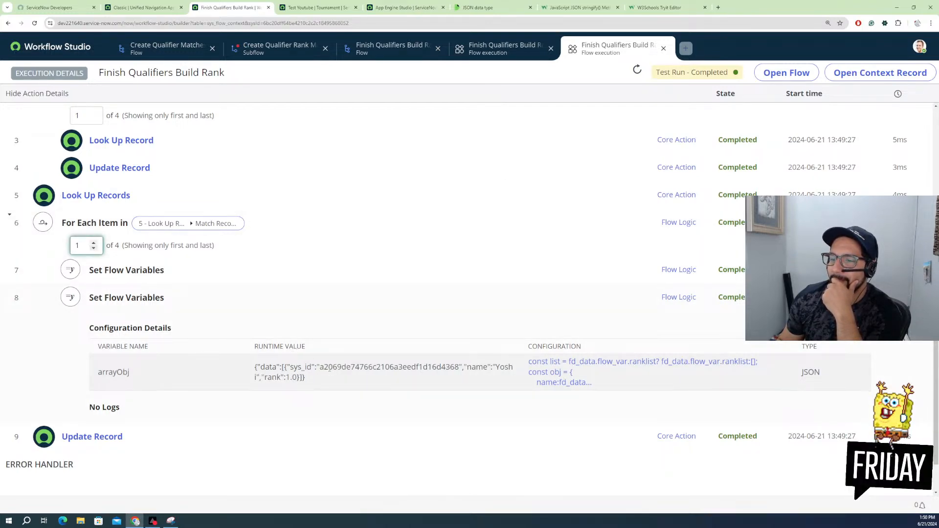
click(328, 381)
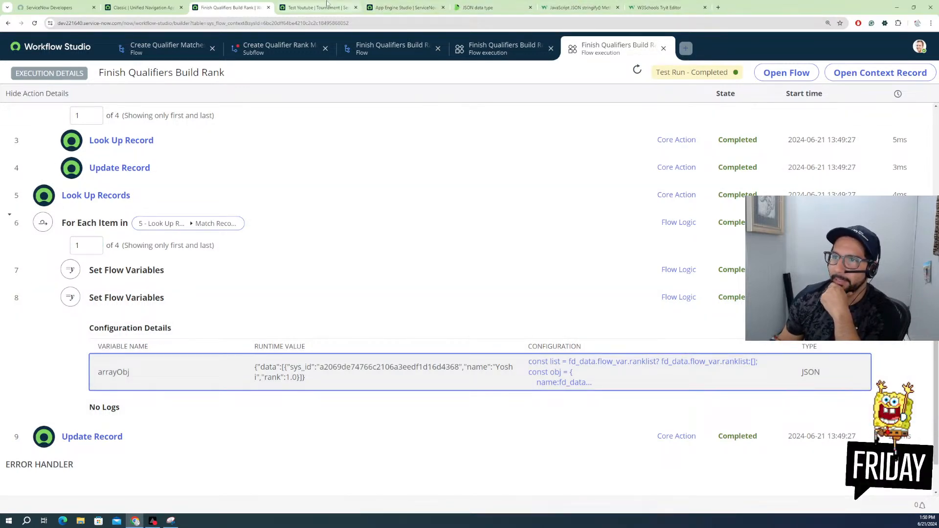
Step: Close both flow execution views and dismiss the finished test dialog
mouse_move(329, 6)
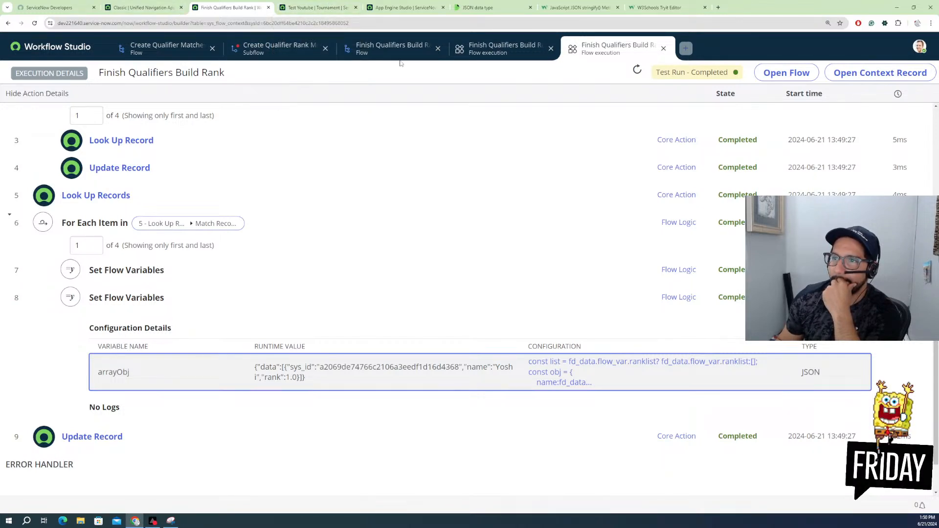
click(662, 49)
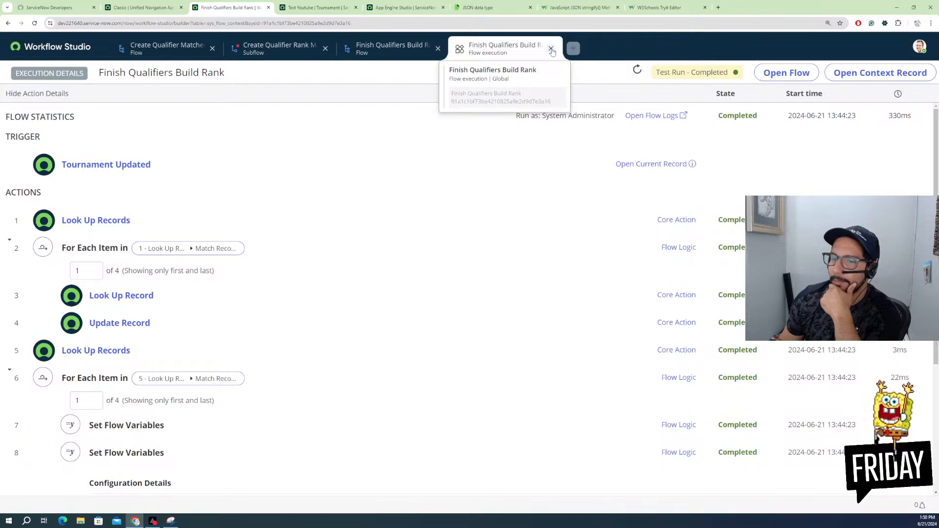
click(552, 50)
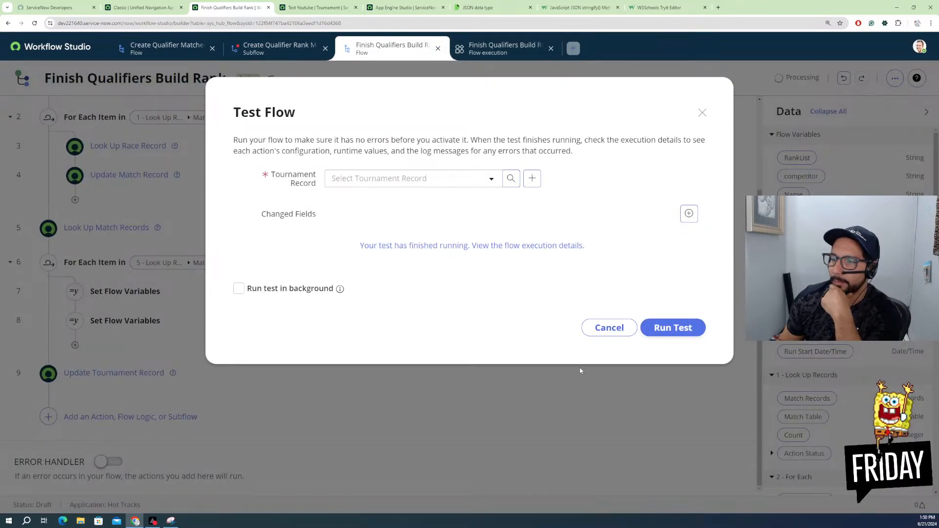
click(607, 328)
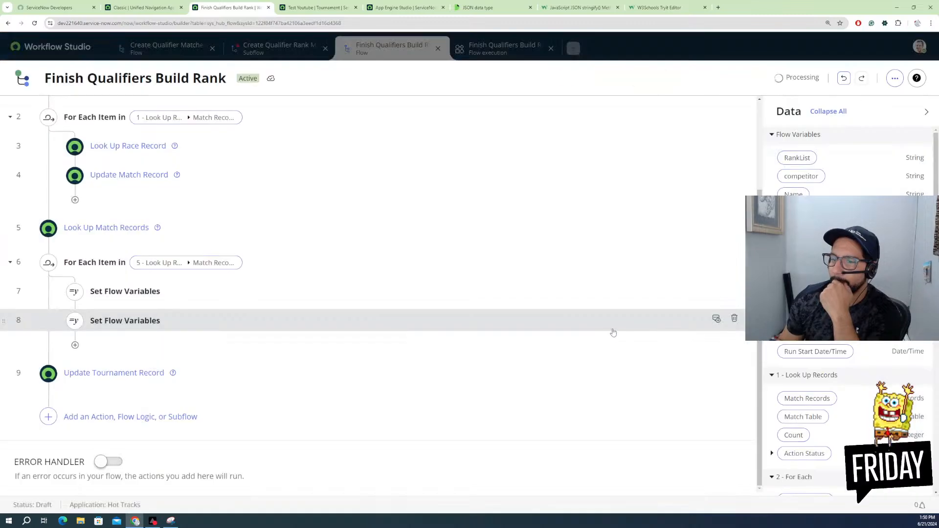
Step: Copy the entire arrayObj script from step 8 and open ChatGPT in a new browser tab
click(140, 327)
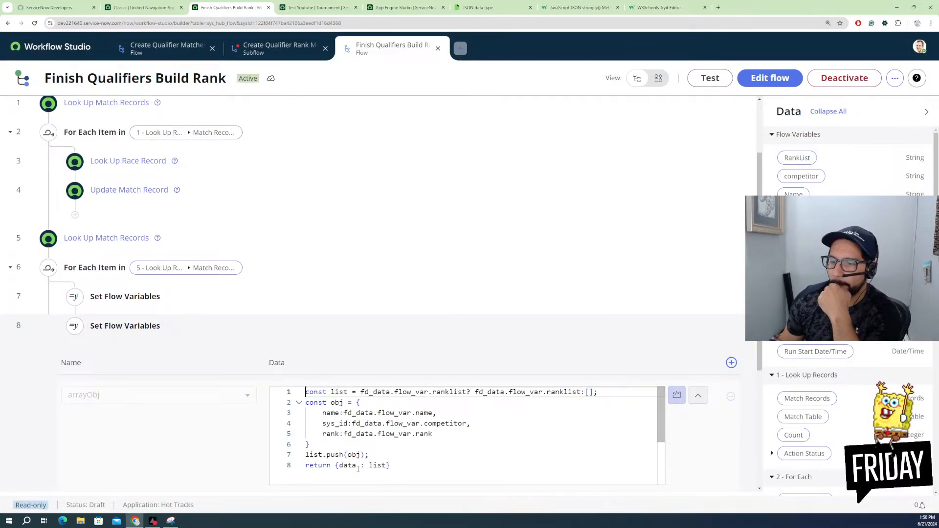
drag(412, 463, 295, 383)
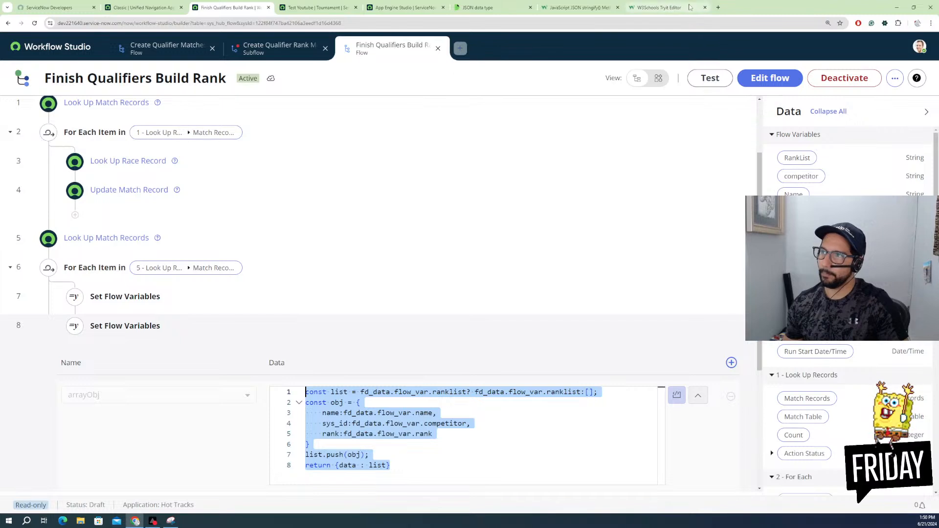
click(718, 7)
click(624, 23)
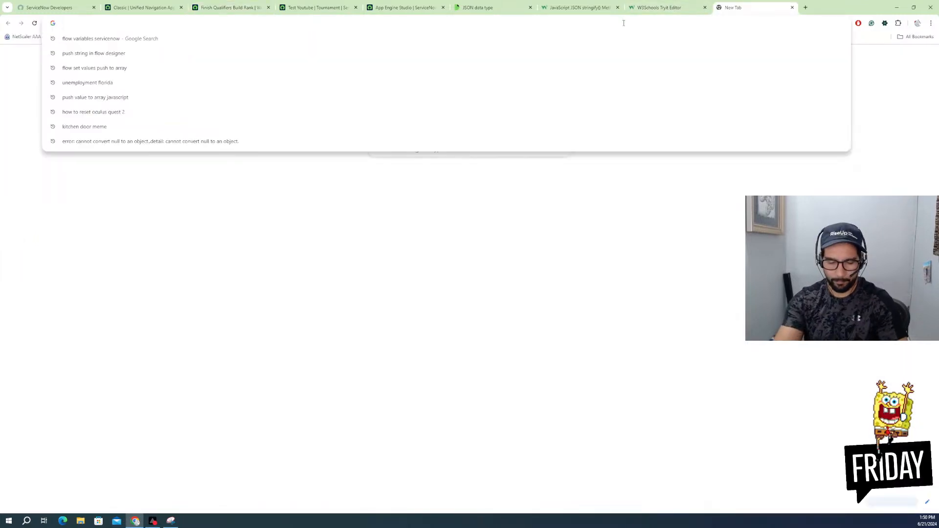
text(chat)
key(Return)
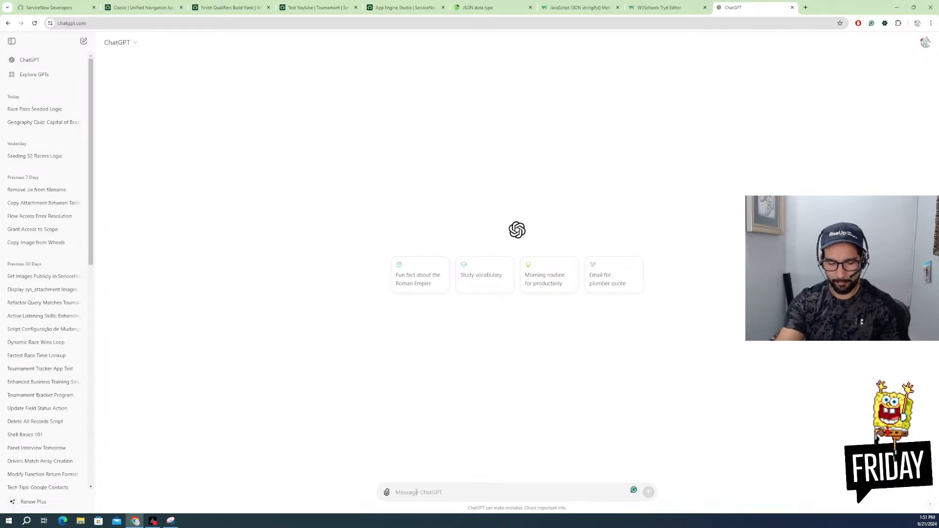
Step: Send ChatGPT the prompt "refactor this to inside a lop" followed by the copied arrayObj script
text(r)
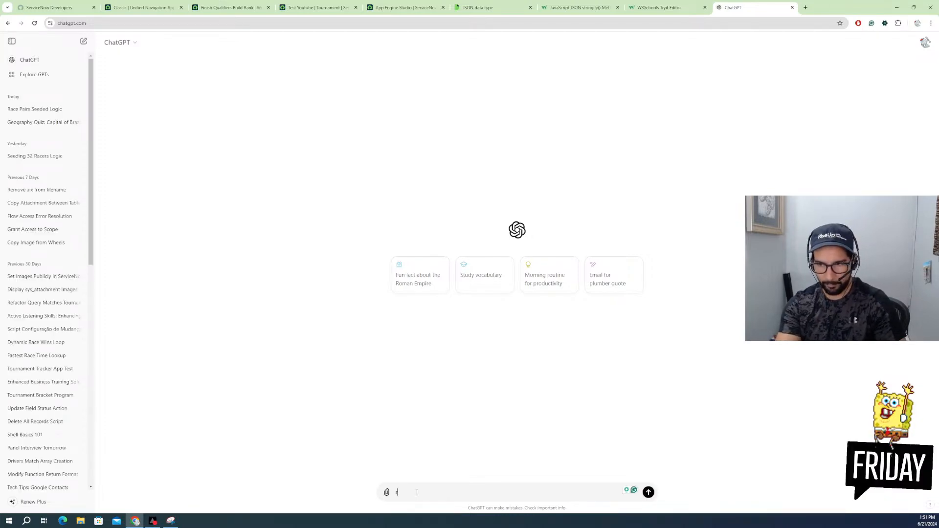
text(efact)
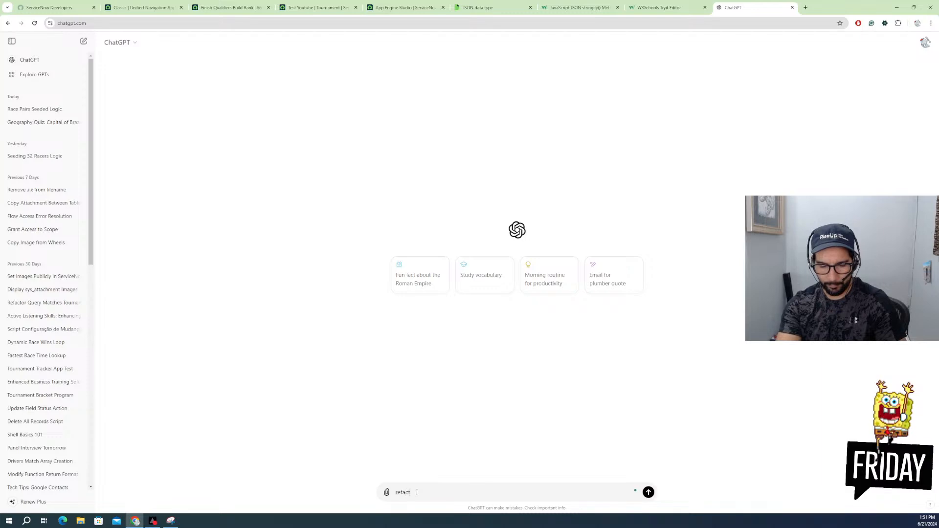
text(or this)
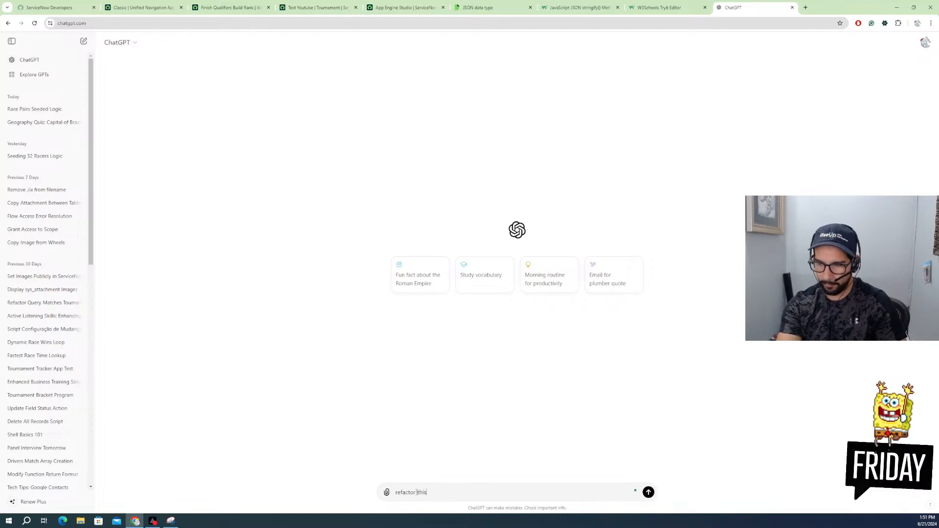
text( to )
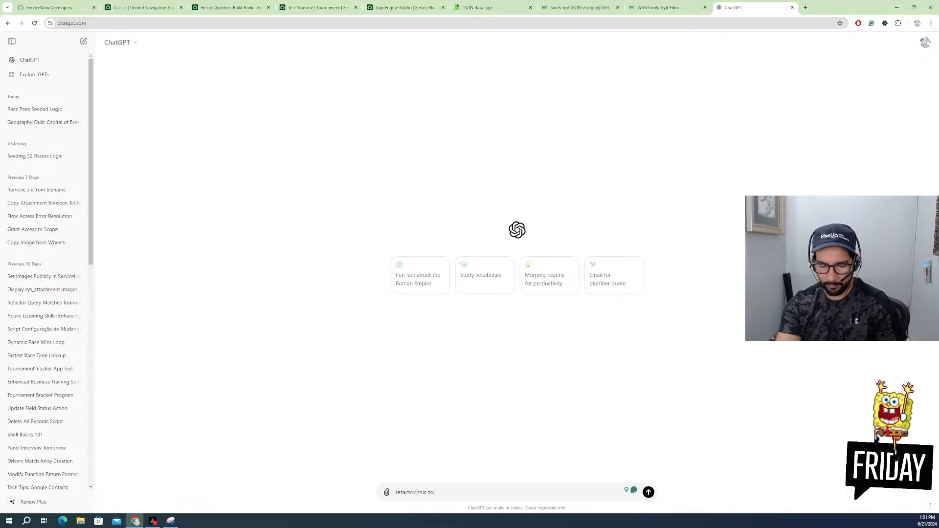
text(inside a lood to a)
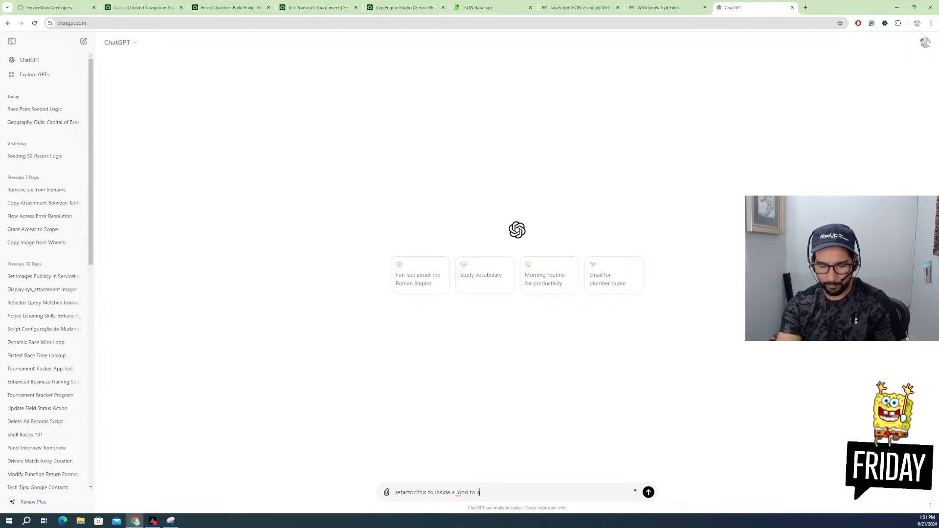
text(dd)
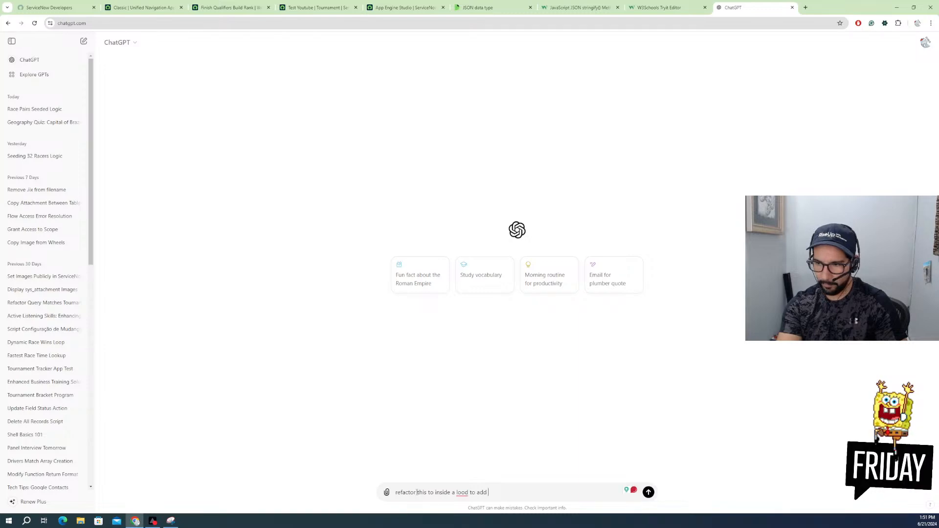
key(BackSpace)
key(BackSpace)
key(BackSpace)
key(BackSpace)
key(BackSpace)
key(BackSpace)
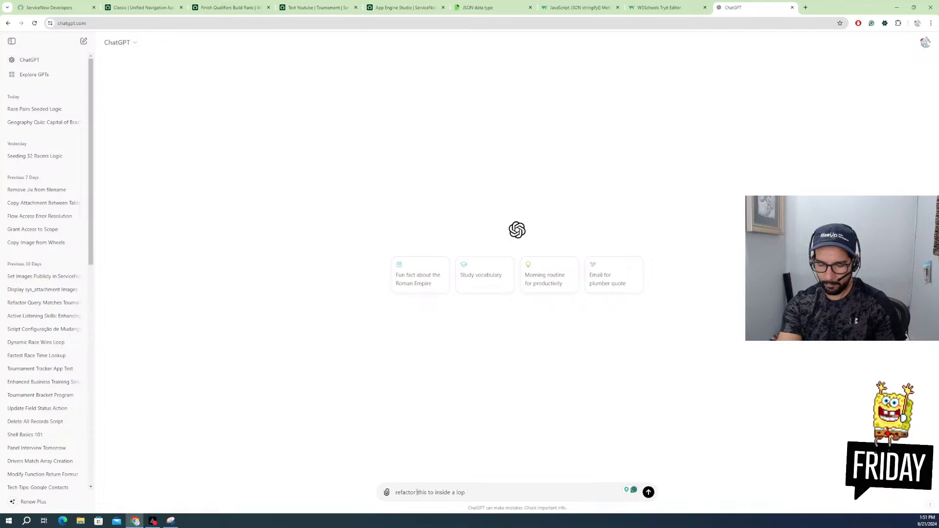
key(shift+Return)
text(const list = fd_data.flow_var.ranklist? fd_data.flow_var.ranklist:[]; const obj = {     name:fd_data.flow_var.name,     sys_id:fd_data.flow_var.competitor,     rank:fd_data.flow_var.rank } list.push(obj); return {data : list})
key(Return)
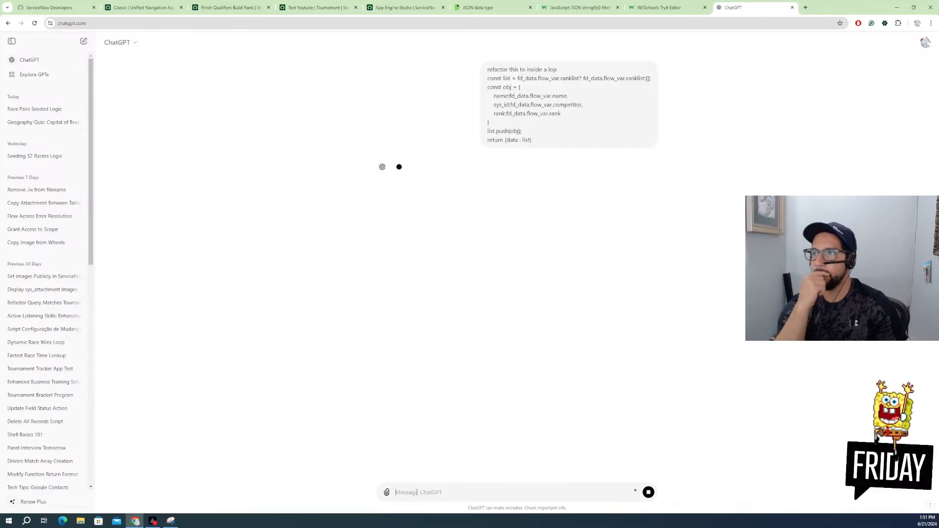
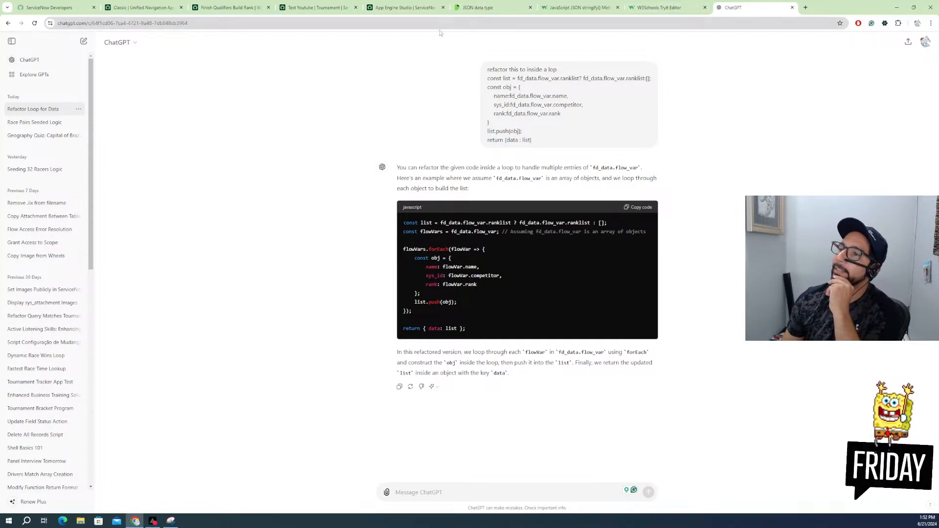
Step: Return from ChatGPT to the Finish Qualifiers Build Rank flow and open it for editing
click(406, 7)
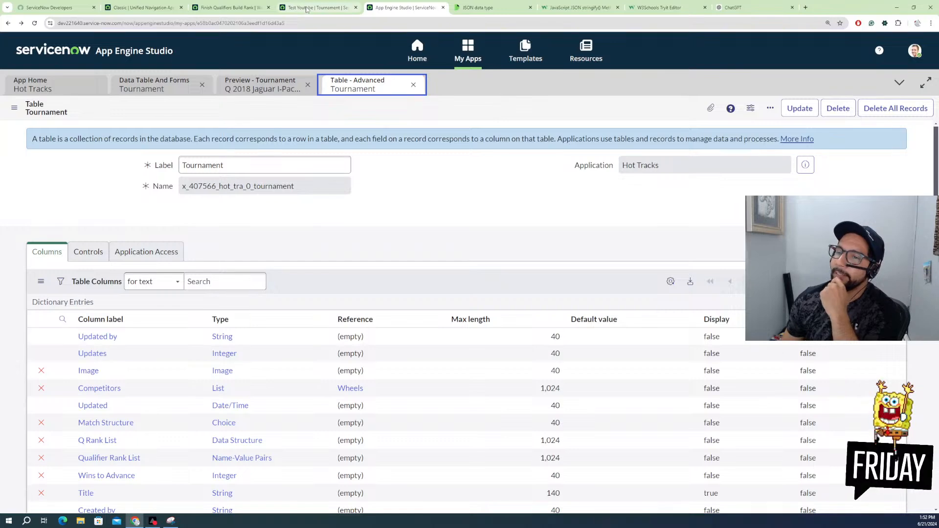
click(308, 9)
click(238, 11)
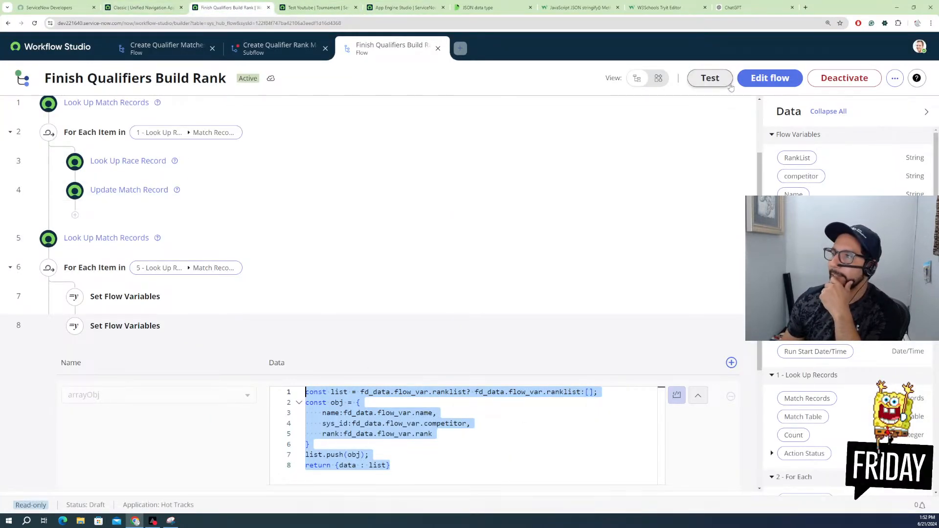
click(757, 80)
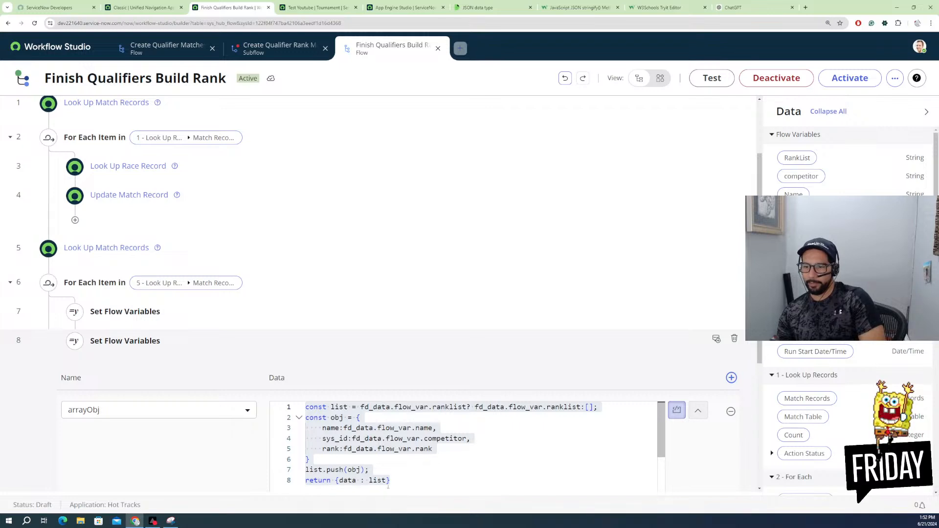
Step: Examine the list declaration, the push call and the return statement in step 8's arrayObj script
drag(391, 482, 299, 483)
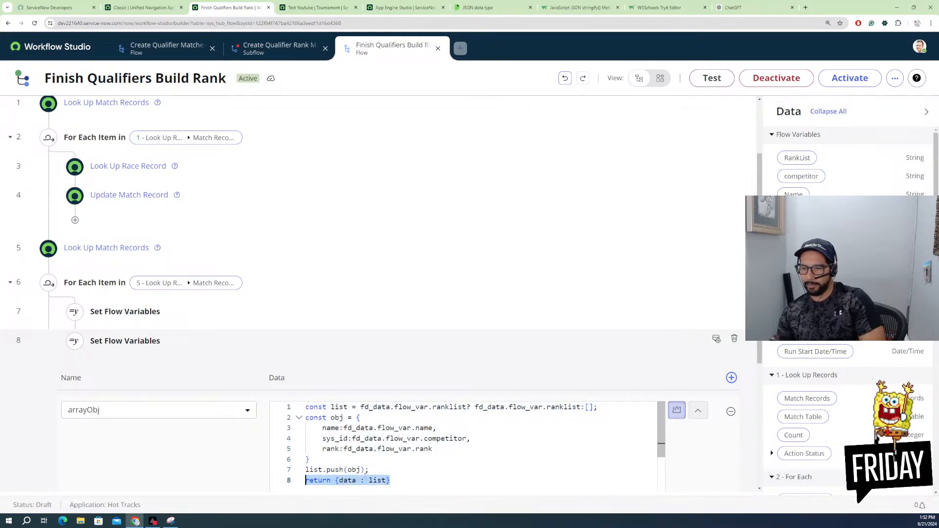
scroll(366, 477, down, 1)
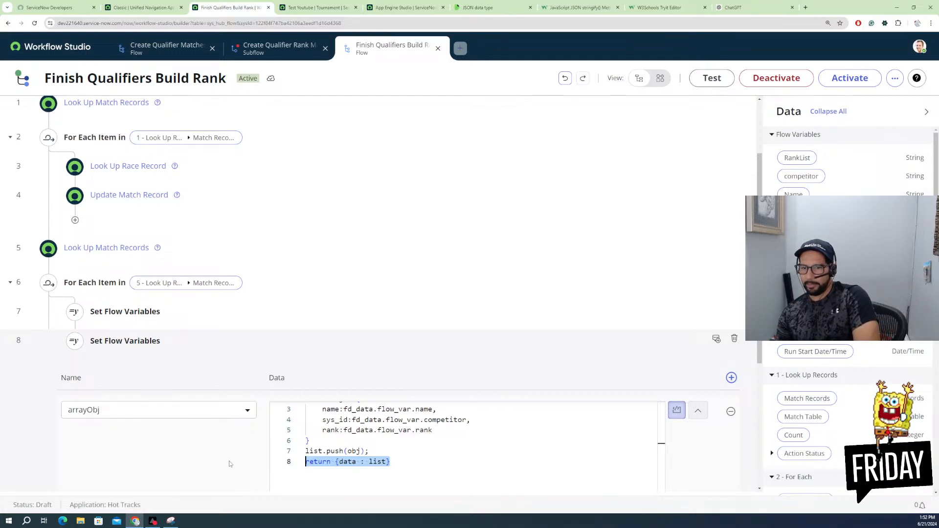
scroll(225, 463, down, 2)
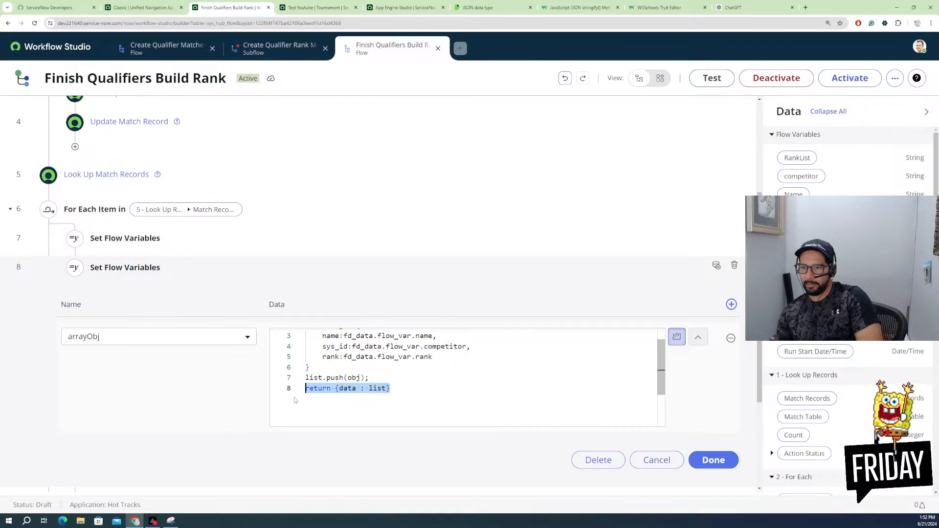
click(403, 388)
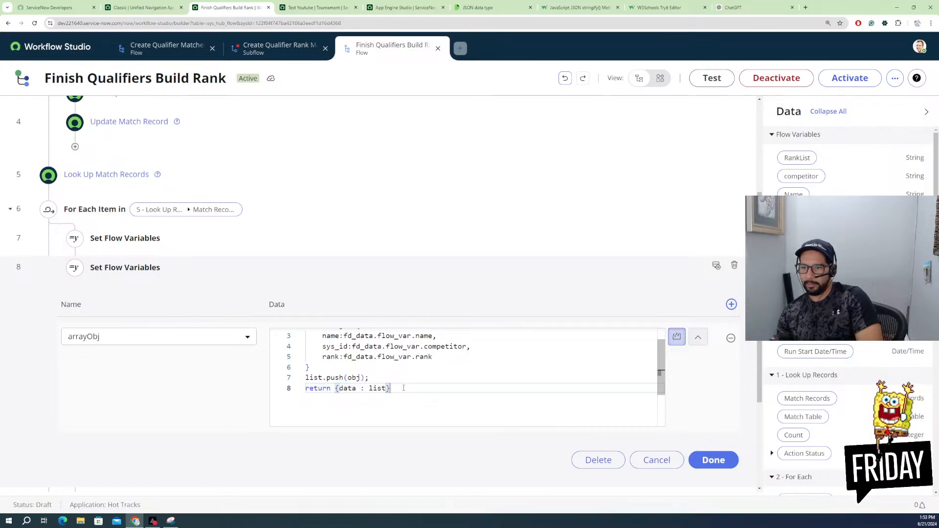
triple_click(324, 393)
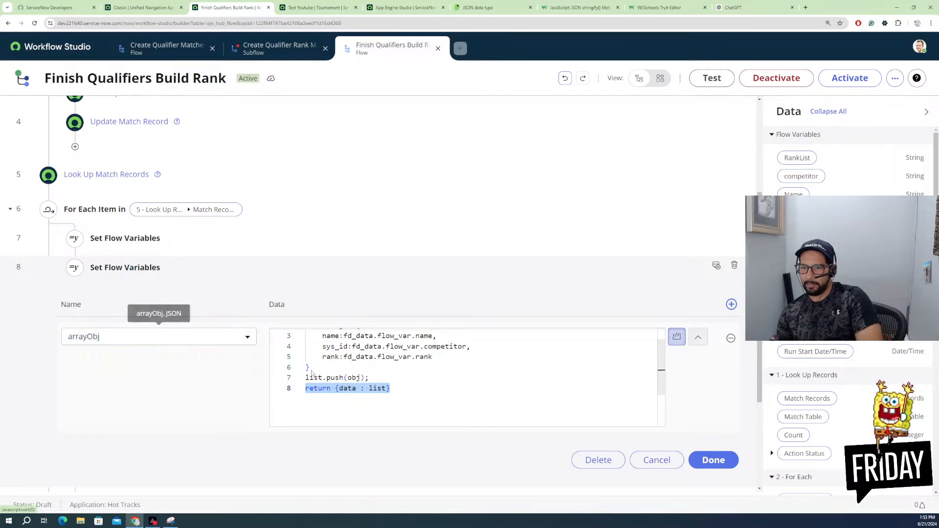
click(394, 396)
scroll(386, 392, down, 2)
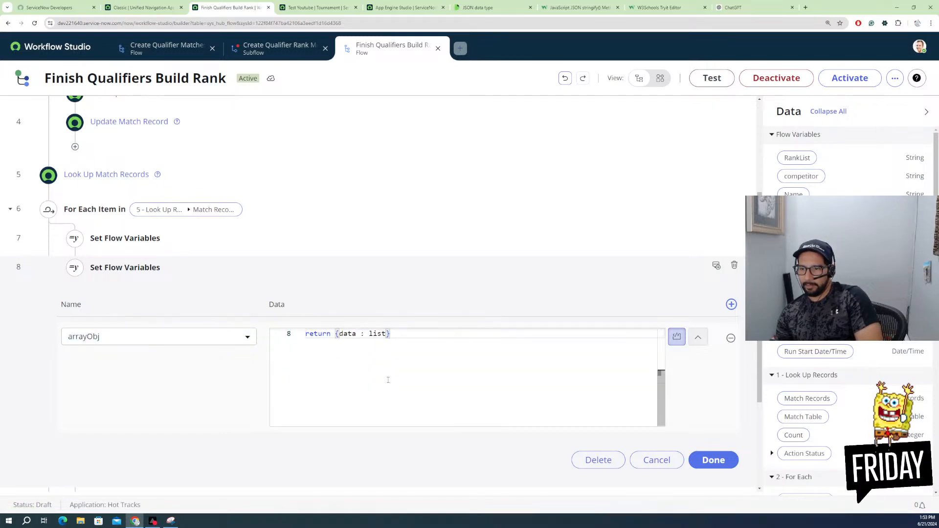
scroll(380, 397, up, 3)
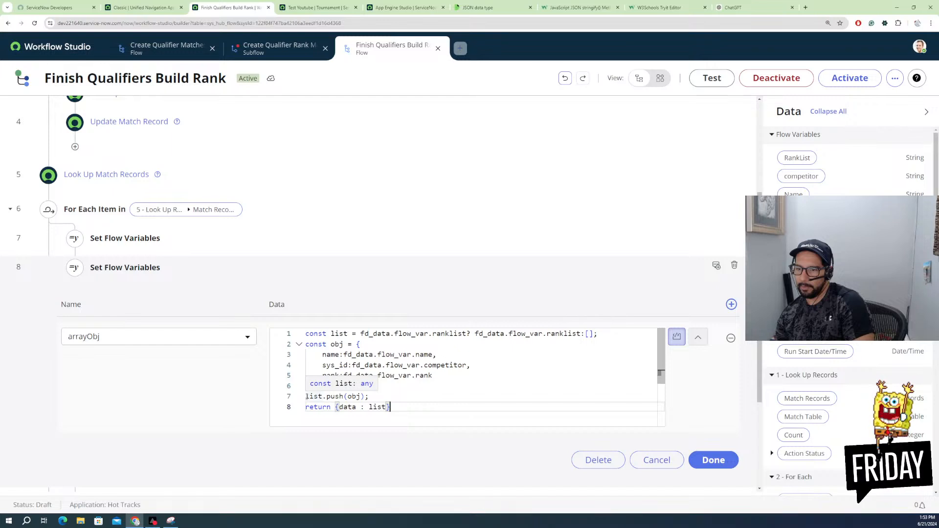
click(307, 396)
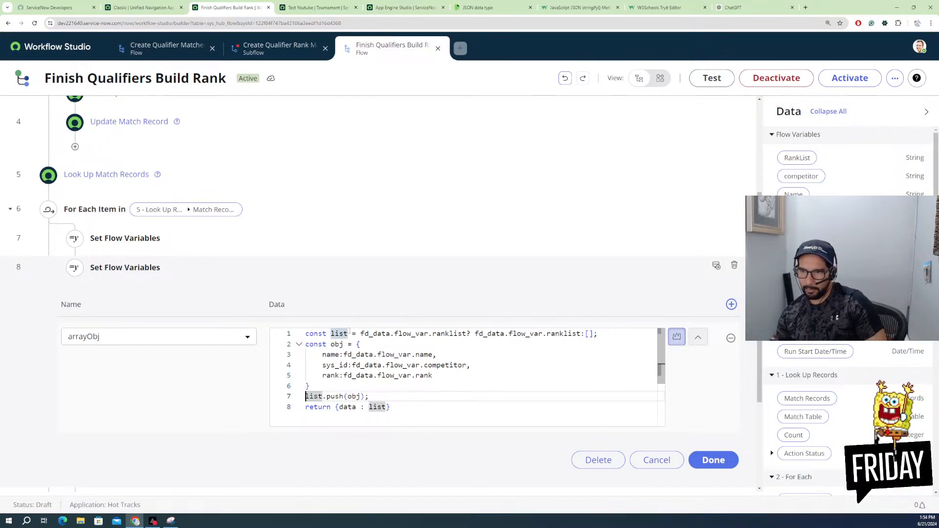
click(348, 334)
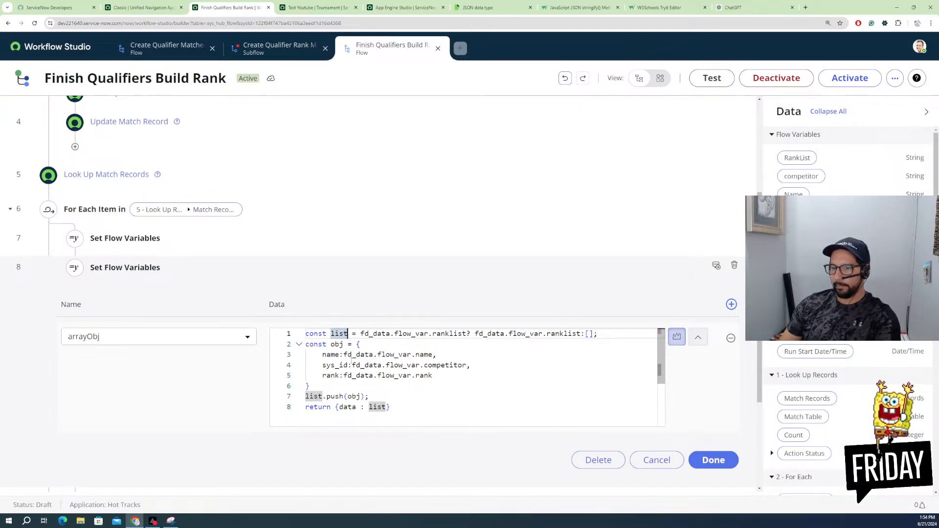
mouse_move(345, 345)
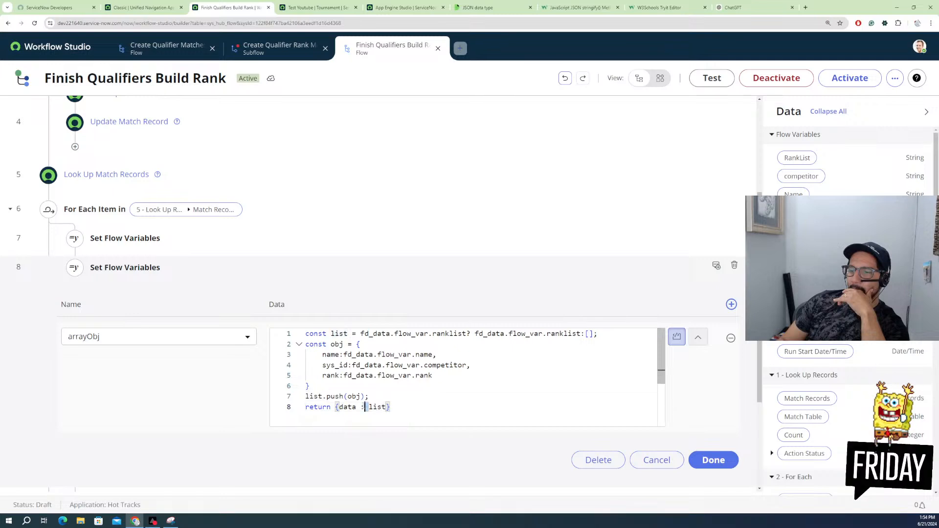
drag(368, 407, 304, 408)
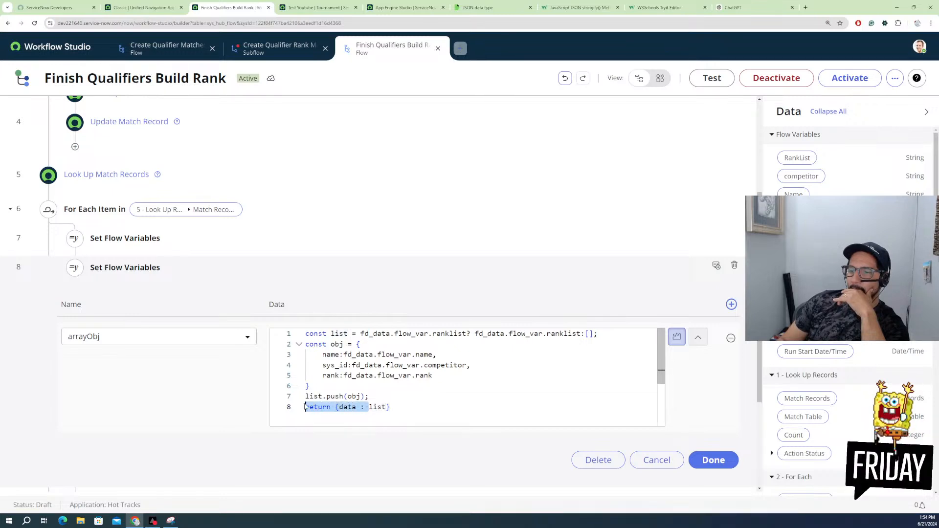
drag(400, 407, 304, 411)
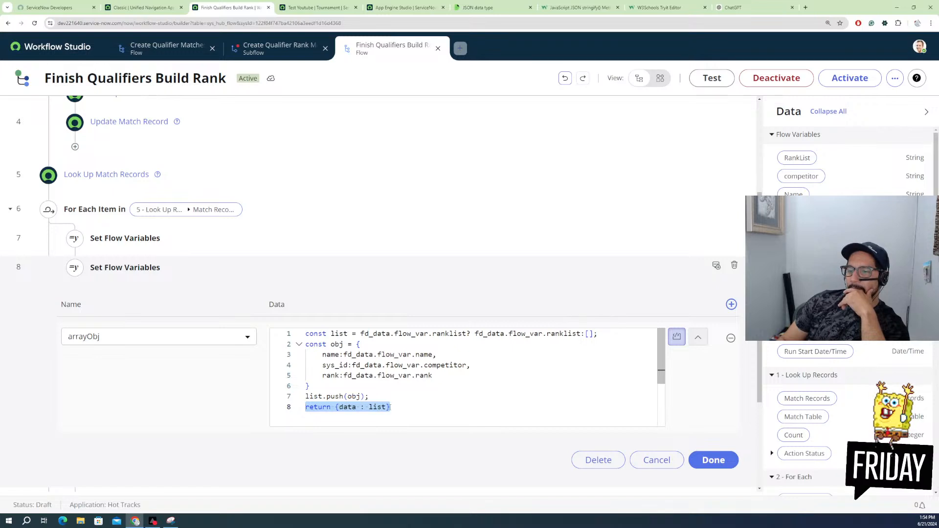
click(365, 407)
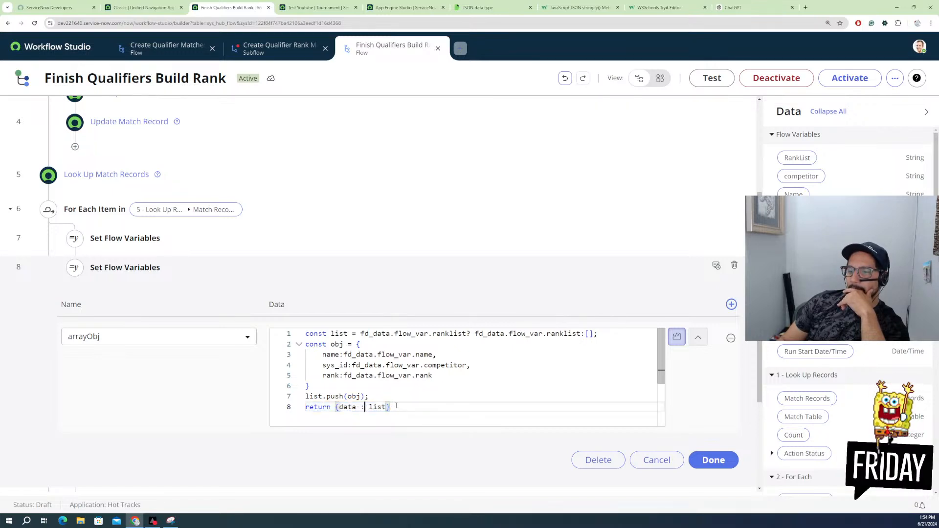
drag(396, 406, 335, 408)
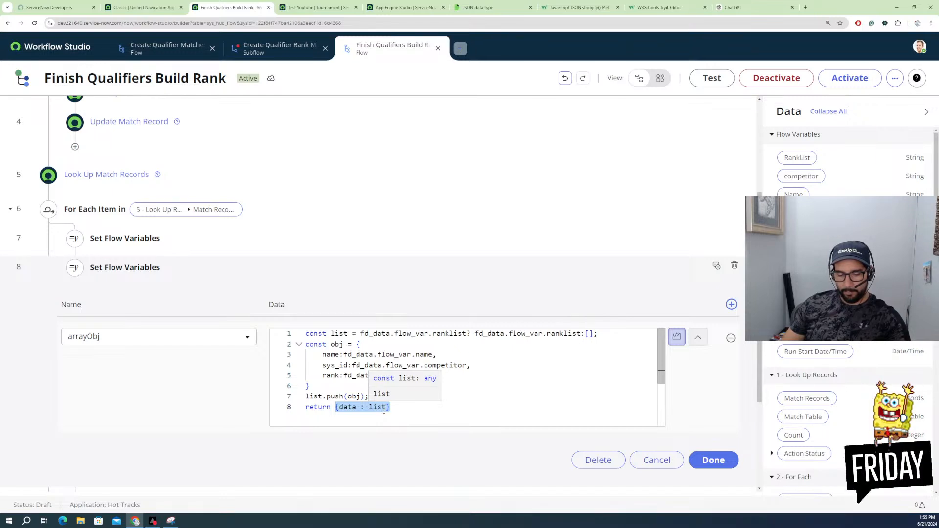
click(402, 407)
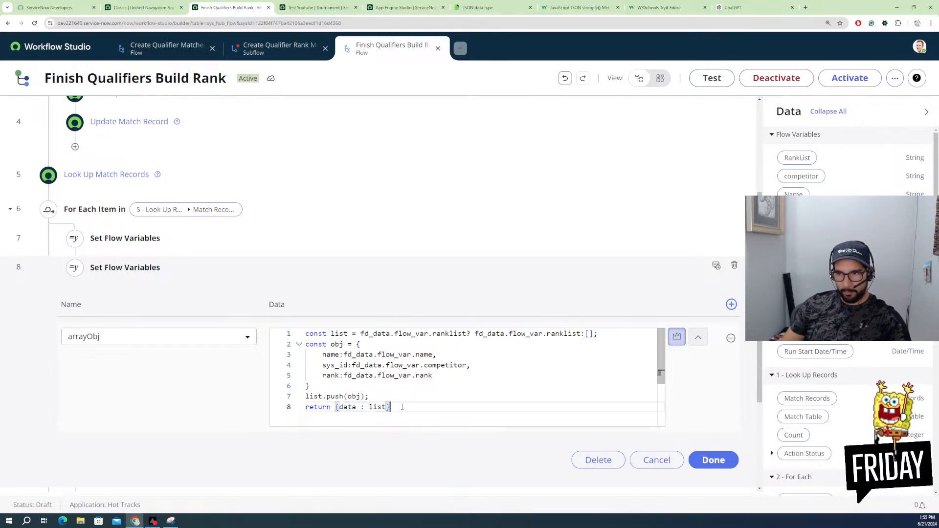
Step: Change the last line of the arrayObj script in step 8 to return{list} and finish editing the step
drag(390, 407, 336, 405)
key(BackSpace)
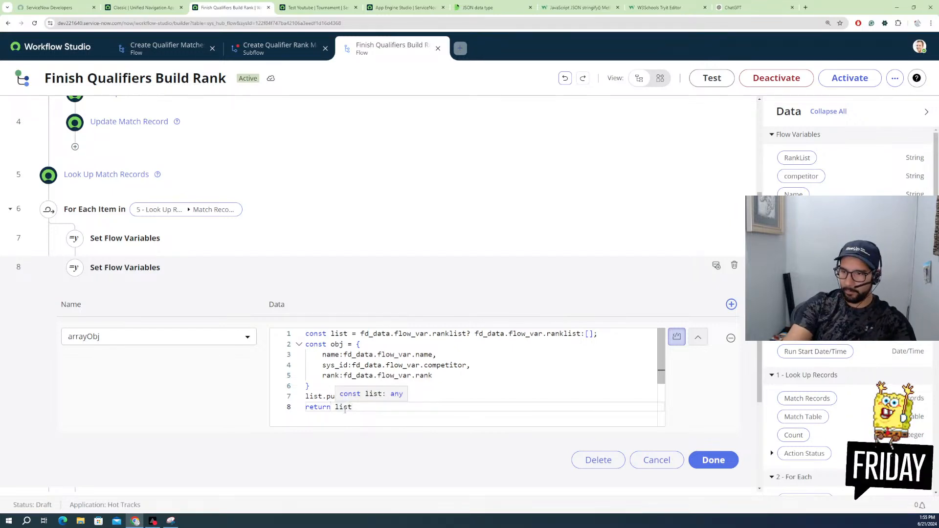
text({)
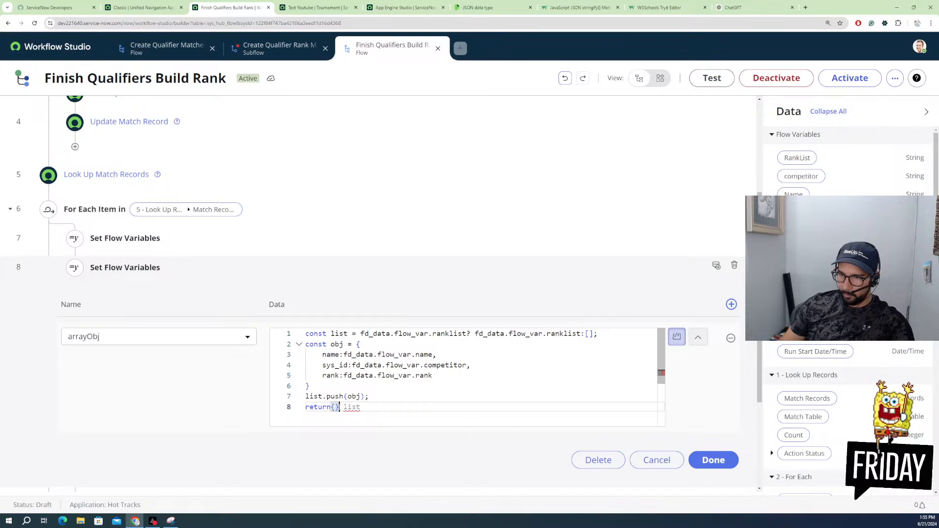
key(Delete)
click(367, 407)
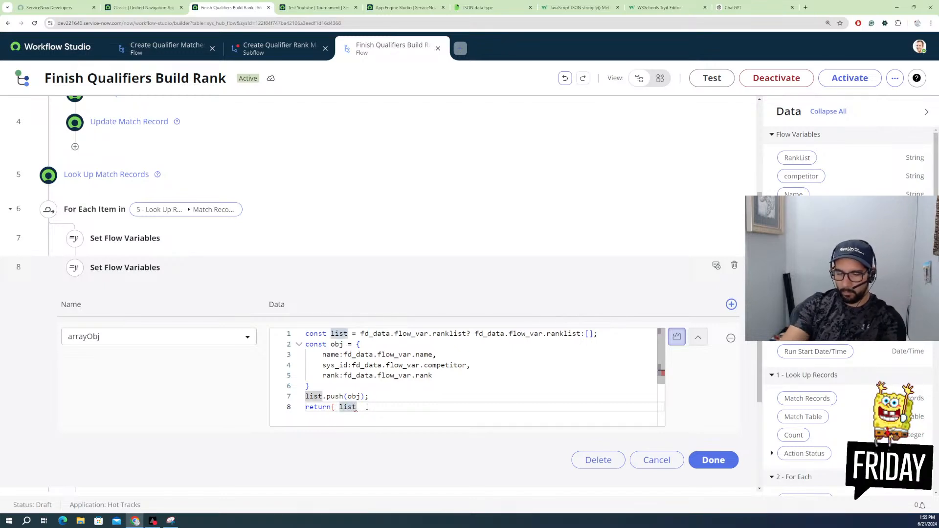
text(})
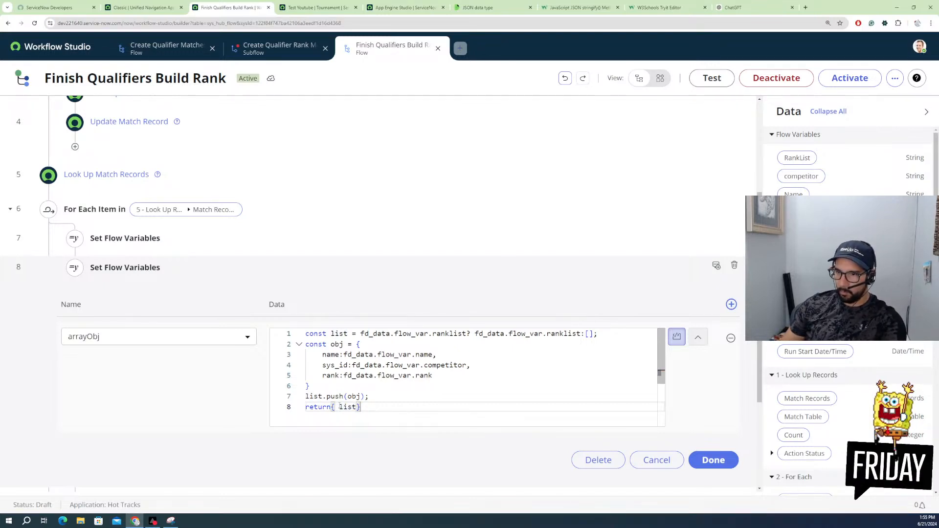
click(340, 407)
key(BackSpace)
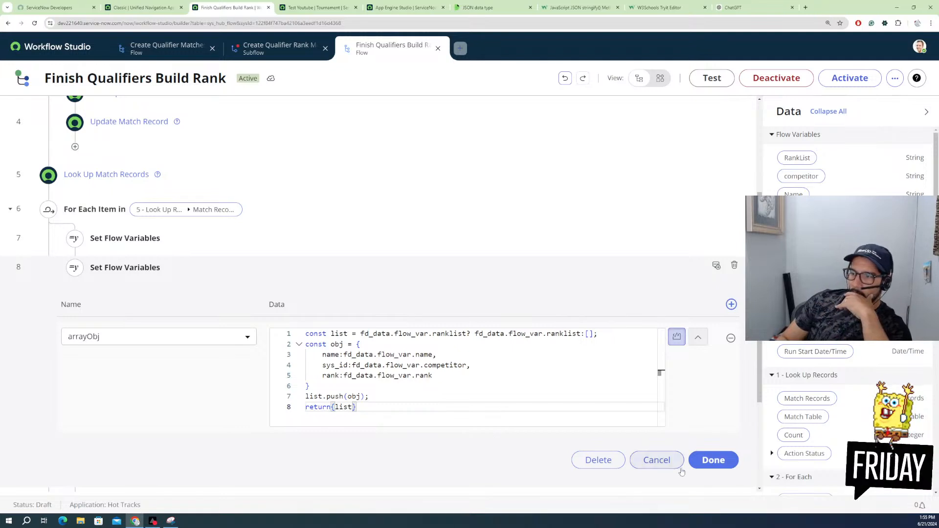
click(713, 460)
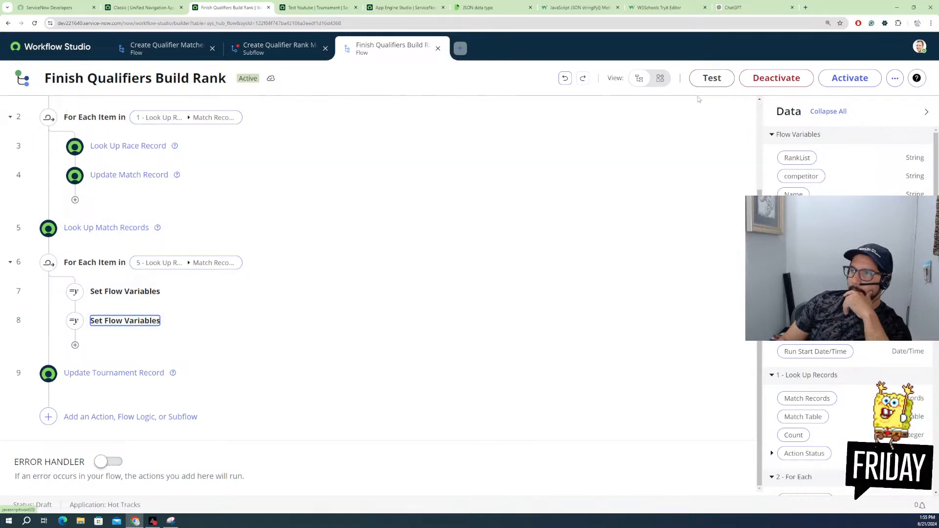
Step: Run a test of the flow with Test Youtube as the tournament record
click(707, 80)
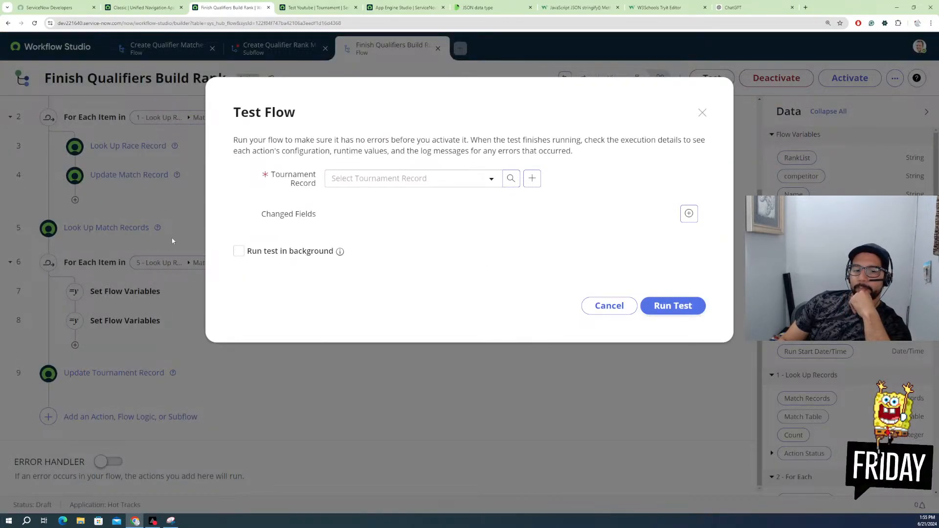
click(361, 180)
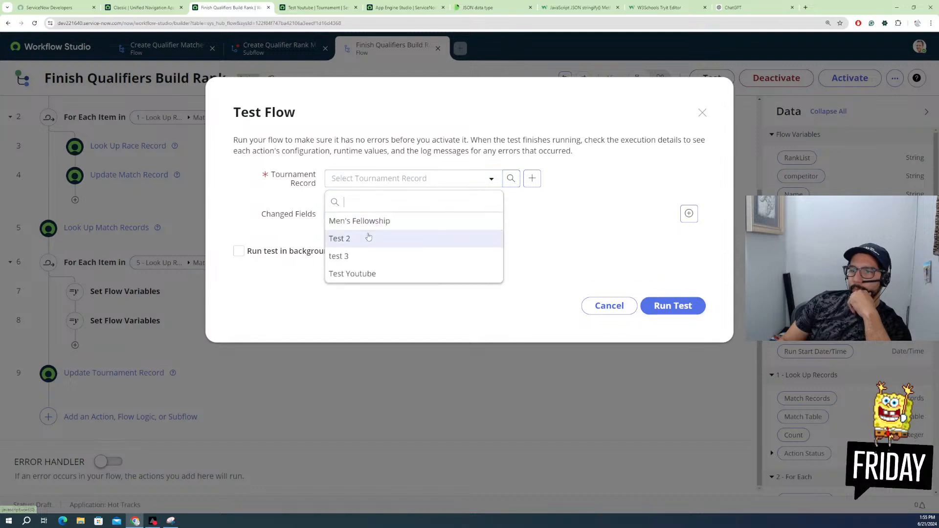
click(350, 274)
click(653, 307)
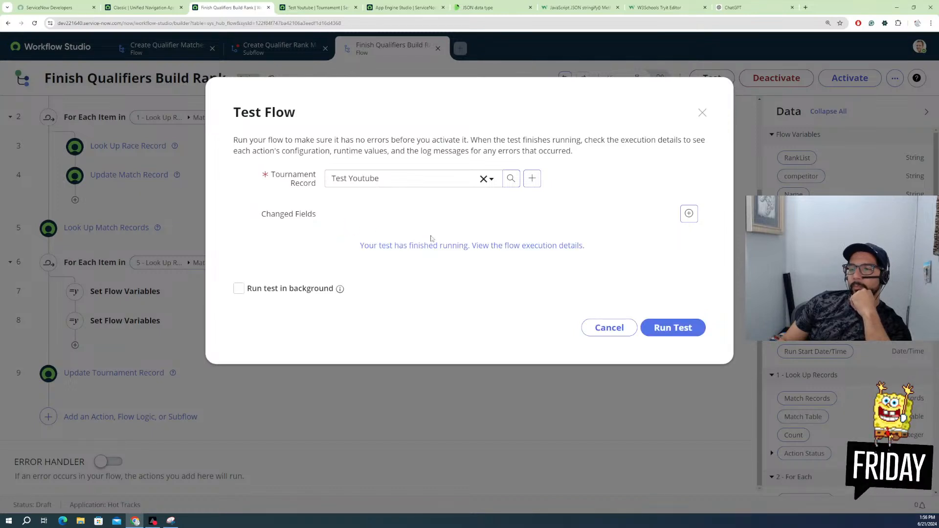
Step: Open the test's execution details and compare step 8's arrayObj runtime values in iterations 1 and 4
click(431, 239)
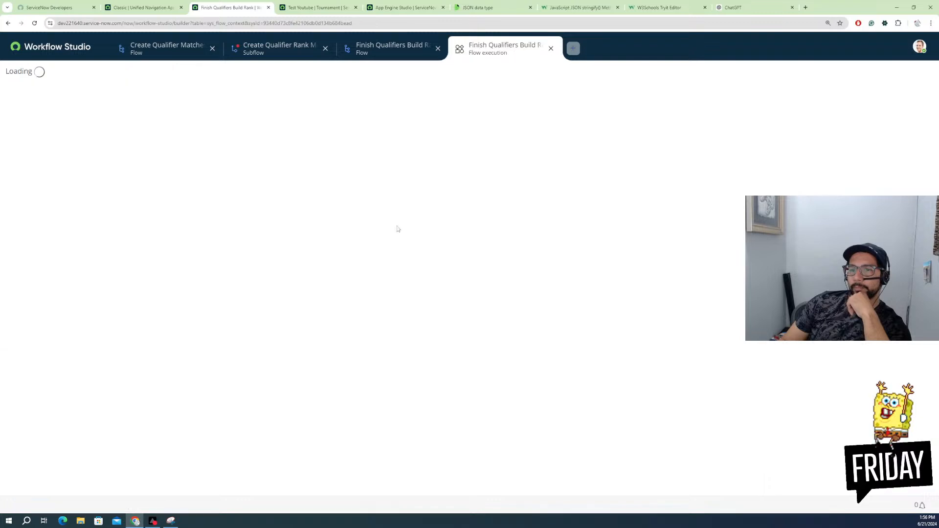
click(104, 455)
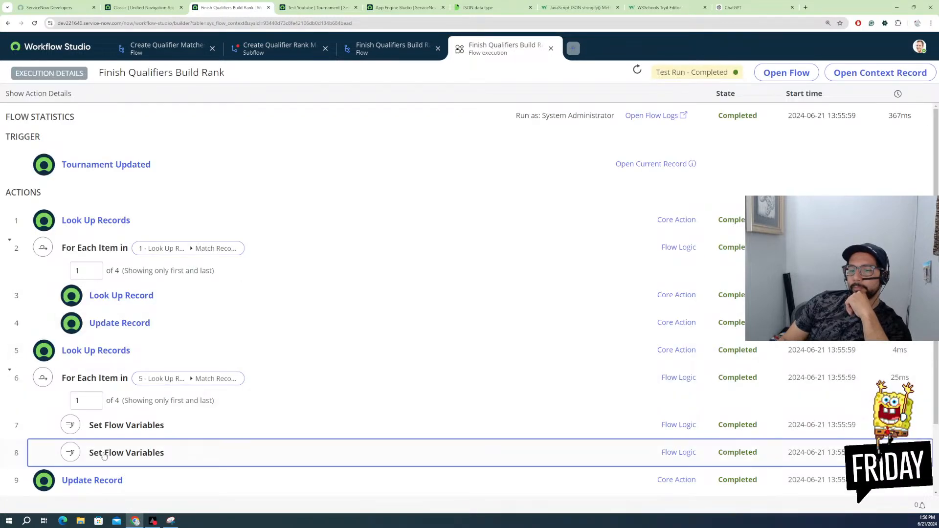
scroll(367, 397, down, 4)
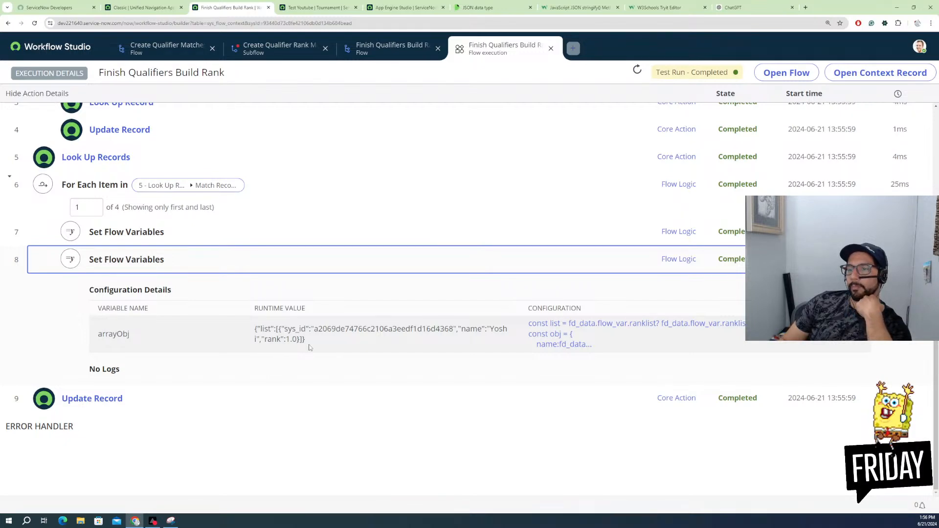
click(93, 206)
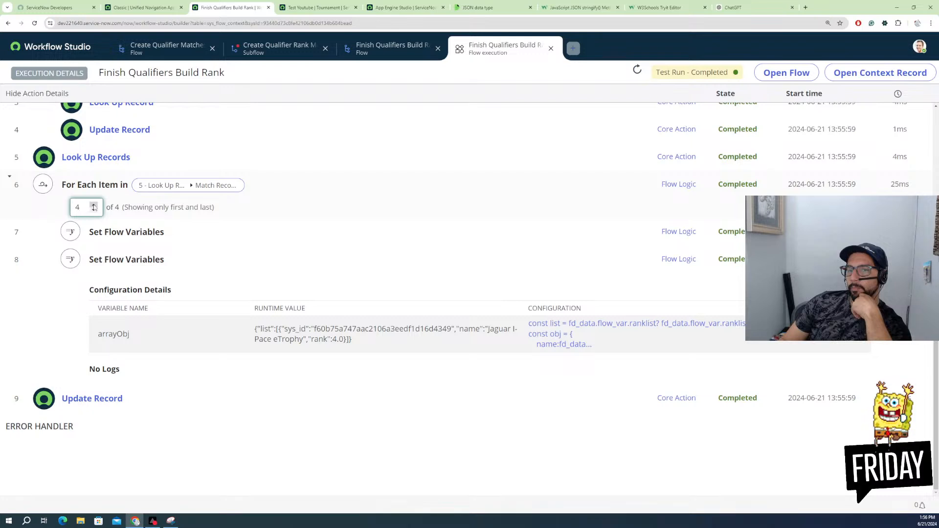
click(93, 207)
click(93, 207)
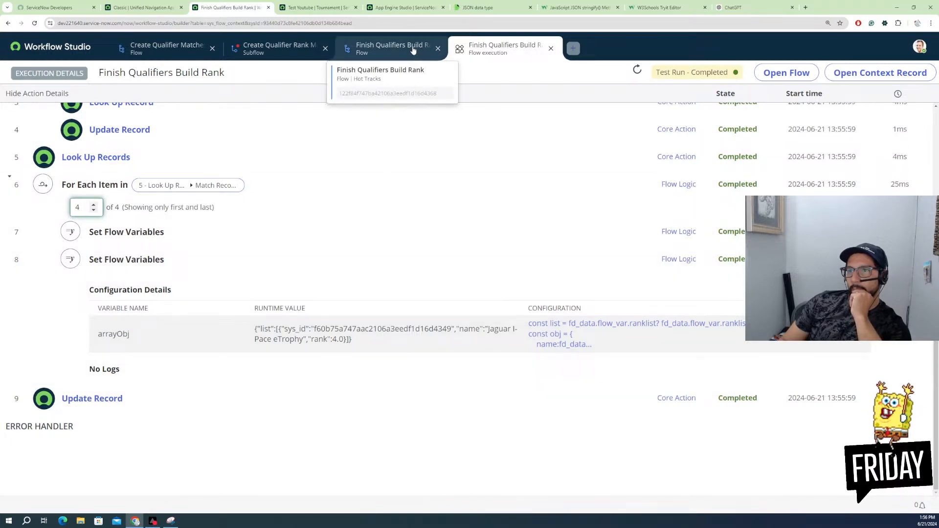
Step: Dismiss the finished test dialog and view the Create Qualifier Rank Matches subflow and the Create Qualifier Matches 1 flow
click(400, 47)
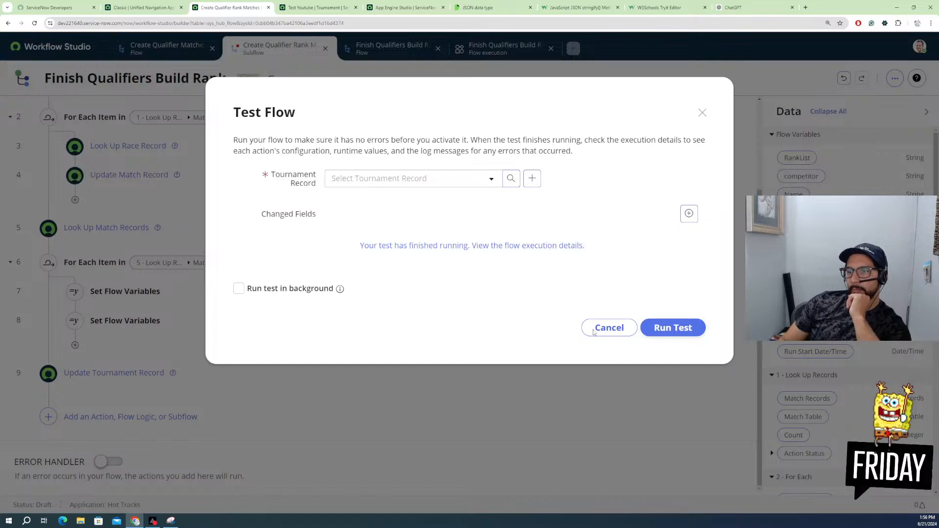
click(600, 335)
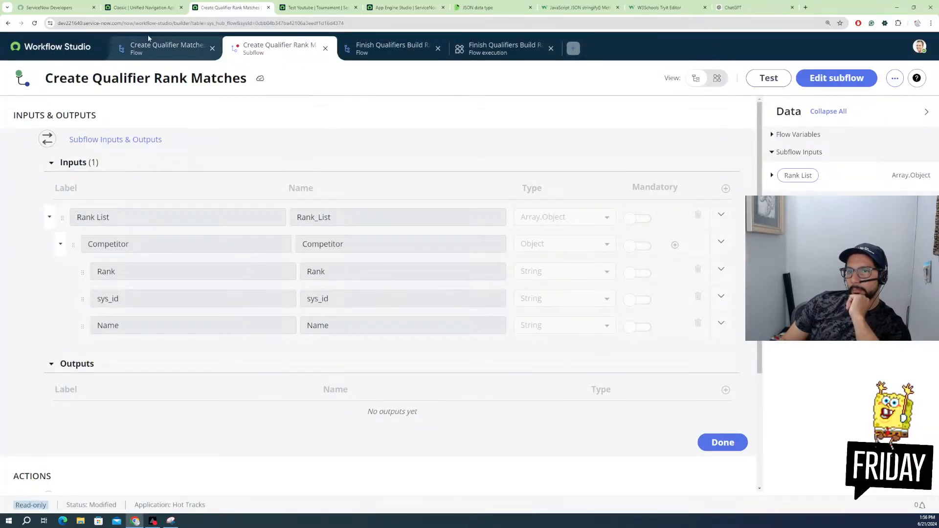
click(154, 52)
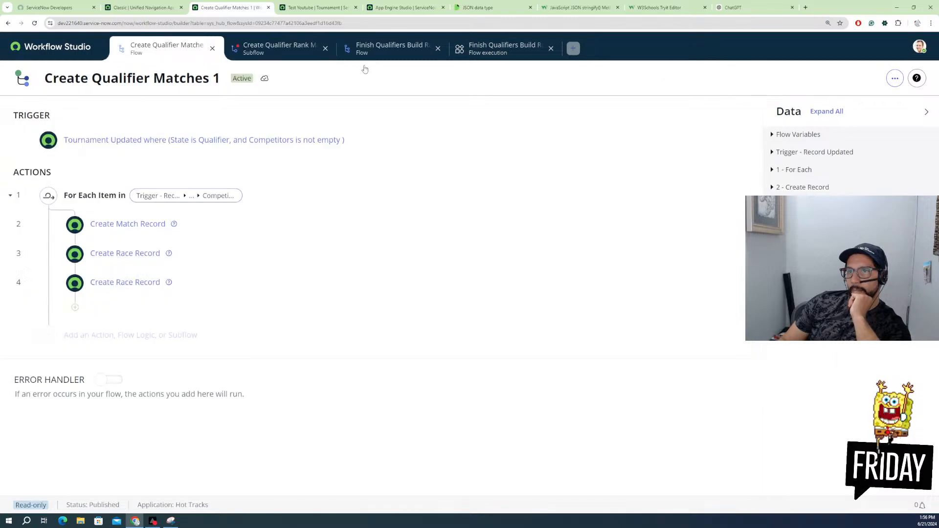
Step: Return to the Finish Qualifiers Build Rank flow, dismiss its finished test dialog and activate the flow
click(386, 52)
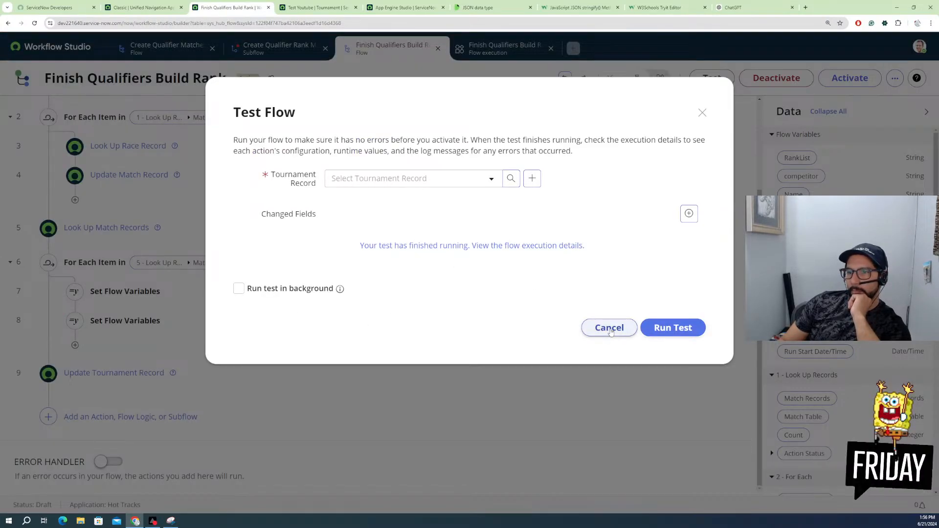
click(609, 329)
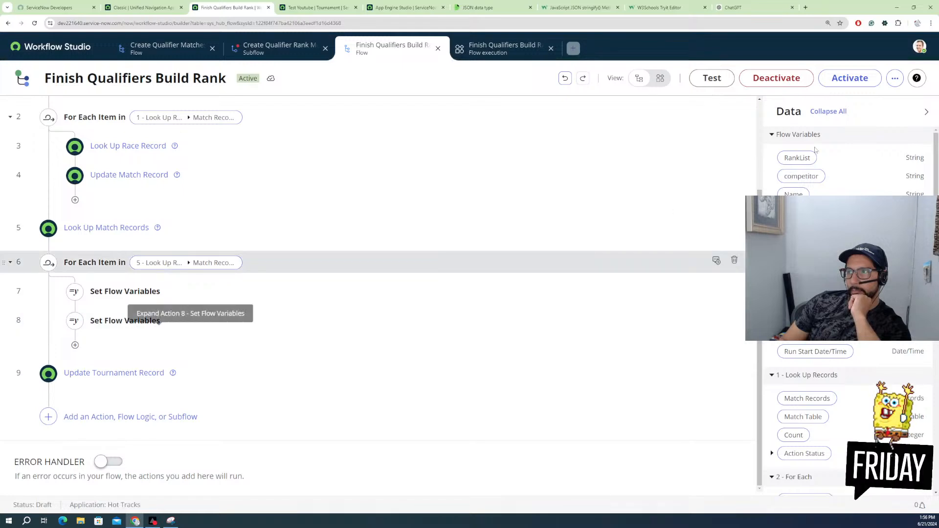
click(843, 79)
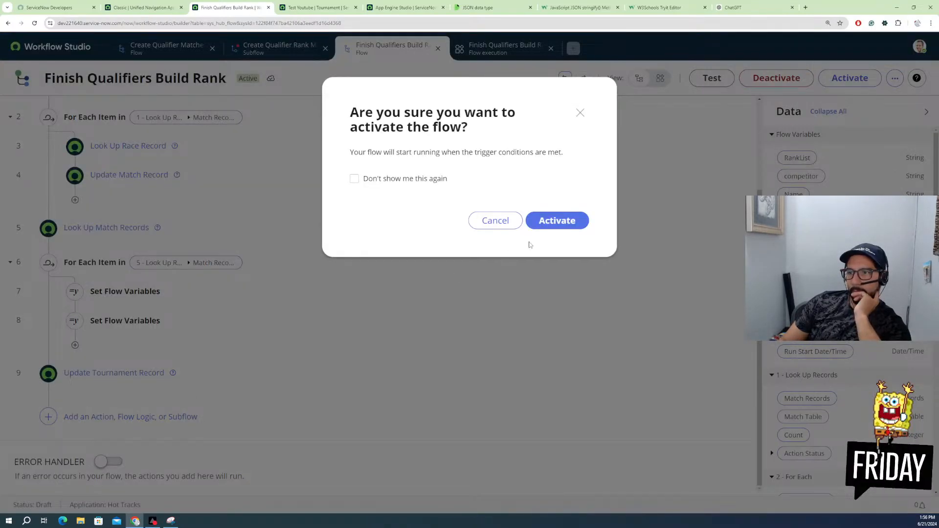
click(542, 235)
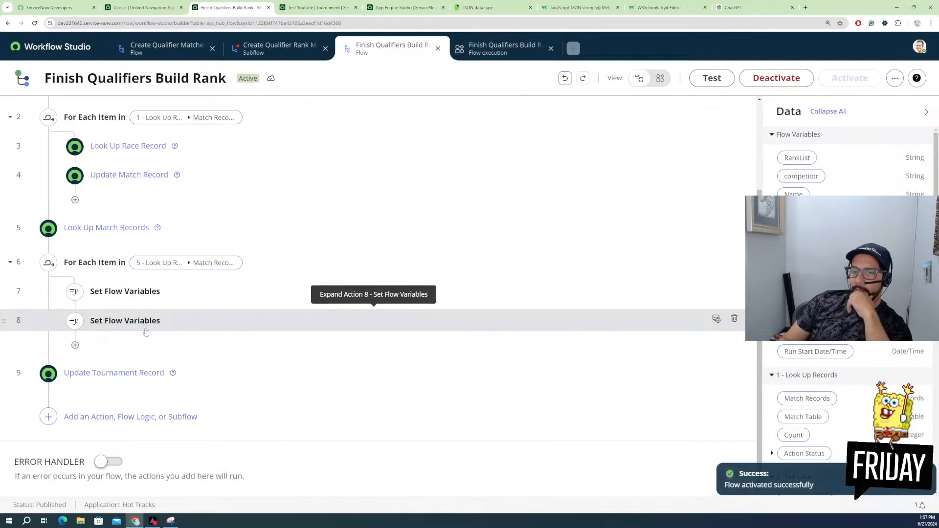
Step: Copy step 8's entire arrayObj script into the value of a newly added RankList variable in the same step
click(144, 324)
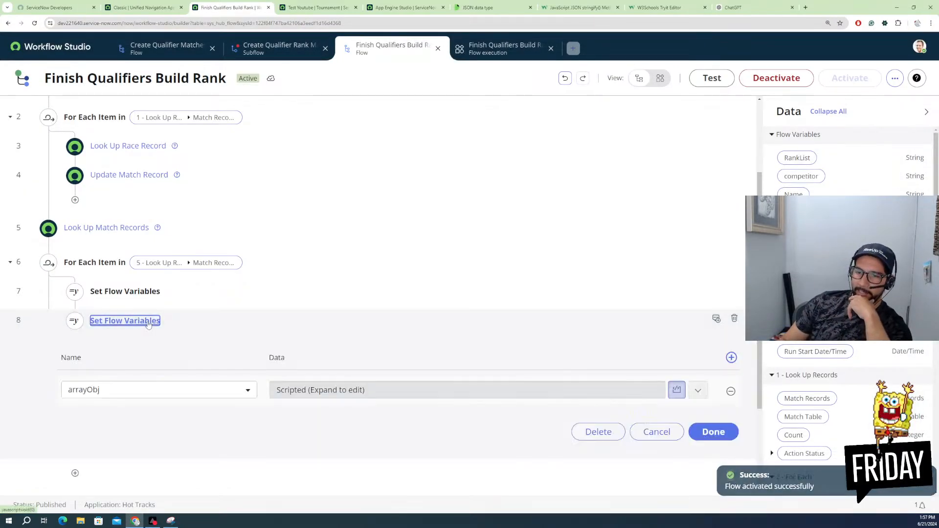
click(221, 391)
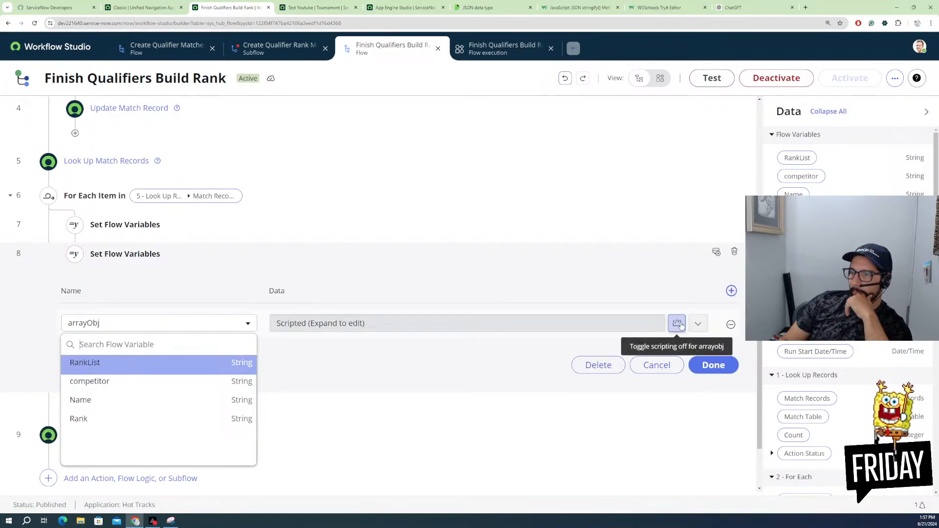
click(697, 324)
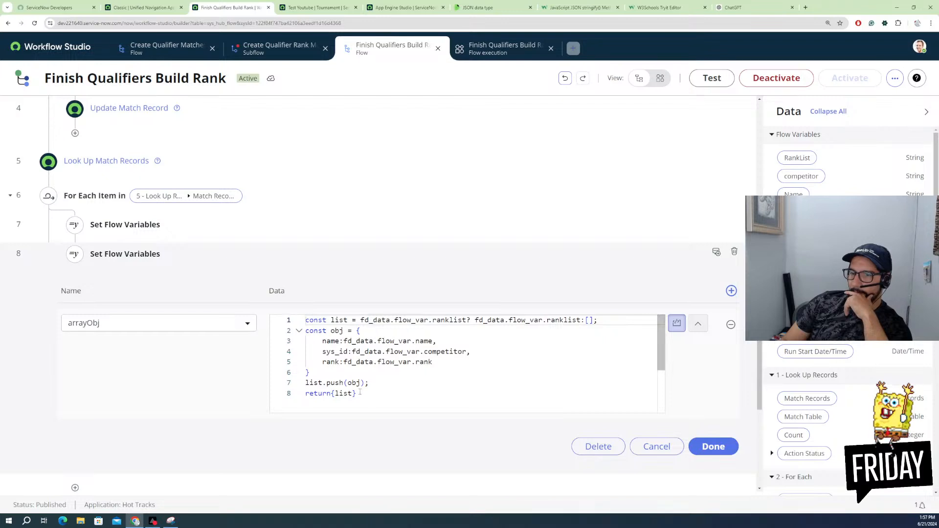
drag(360, 393, 290, 315)
key(ctrl+c)
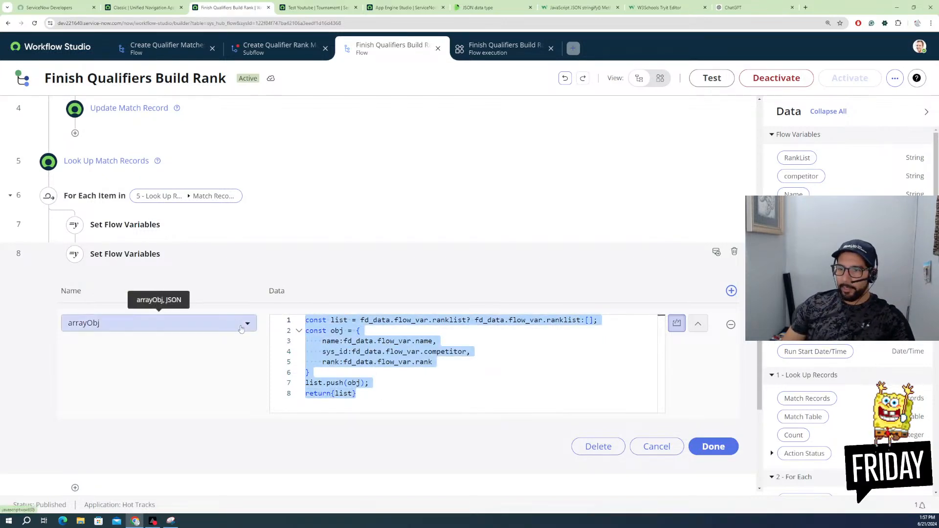
click(731, 291)
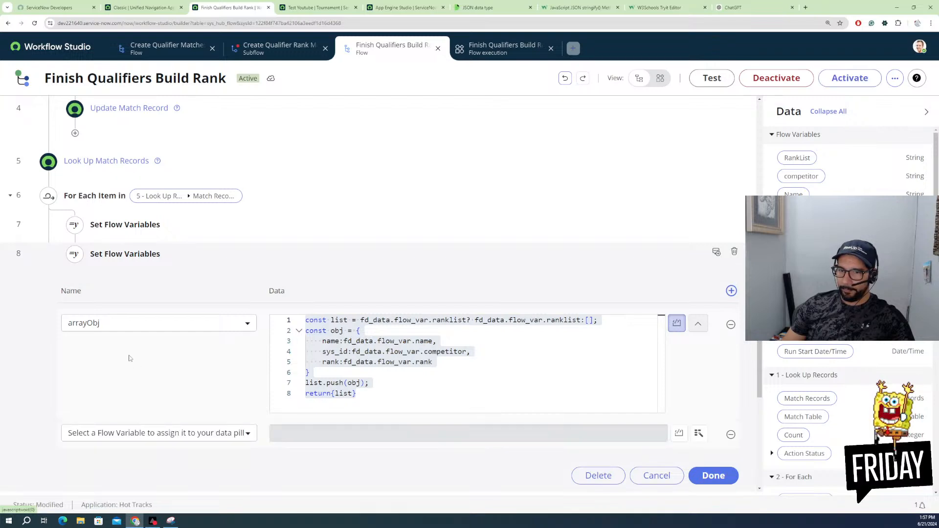
click(122, 433)
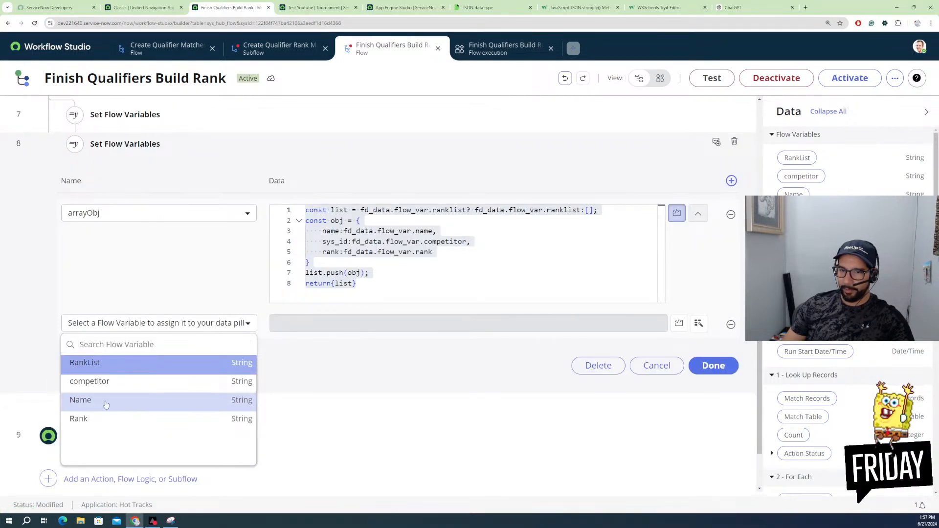
click(120, 363)
click(323, 325)
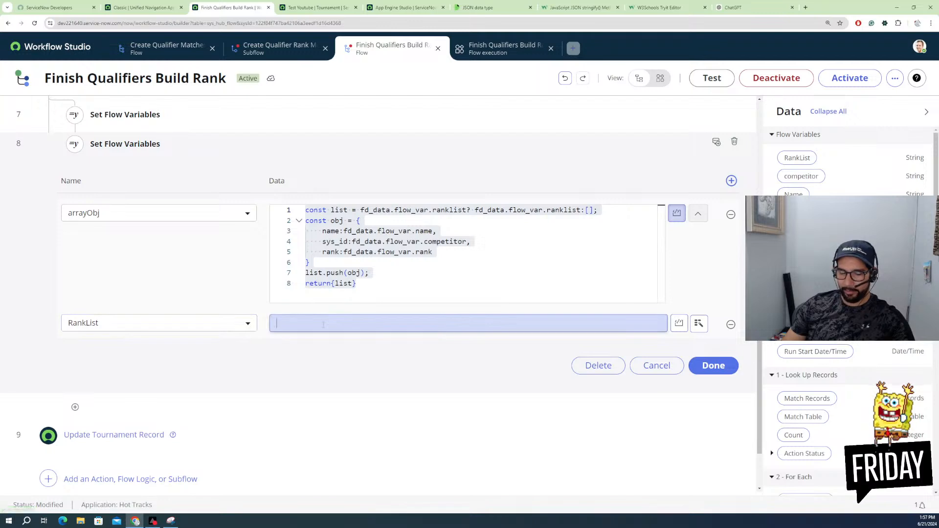
key(ctrl+v)
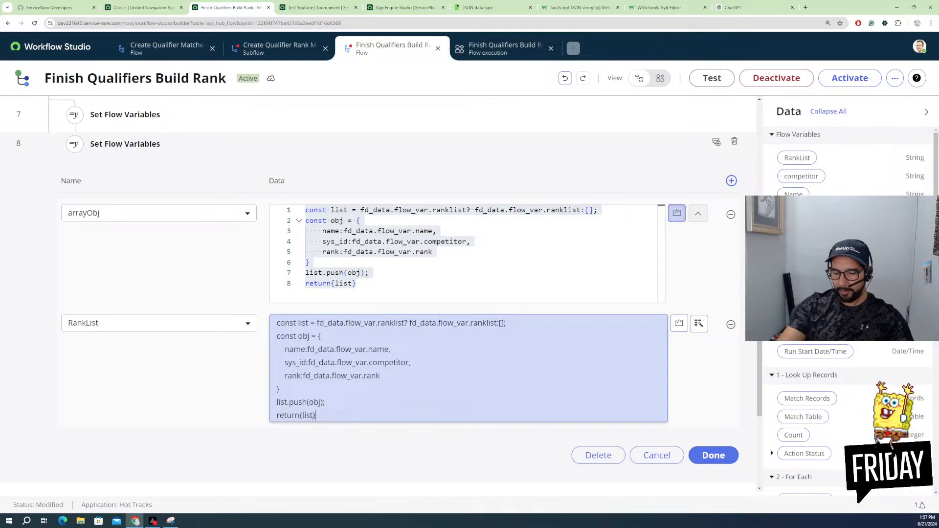
Step: Change the last line of step 8's RankList value to return list and finish editing the step
key(BackSpace)
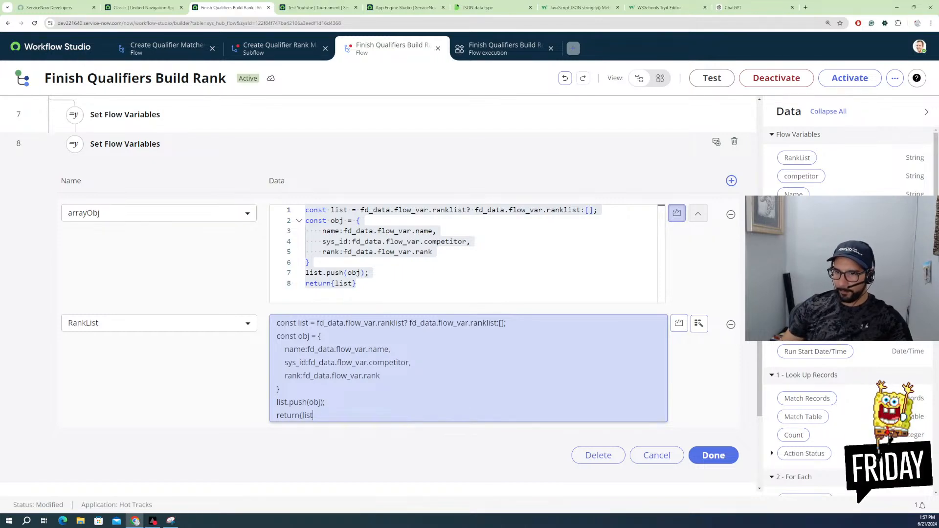
key(Left)
key(Left)
key(Left)
key(Left)
key(BackSpace)
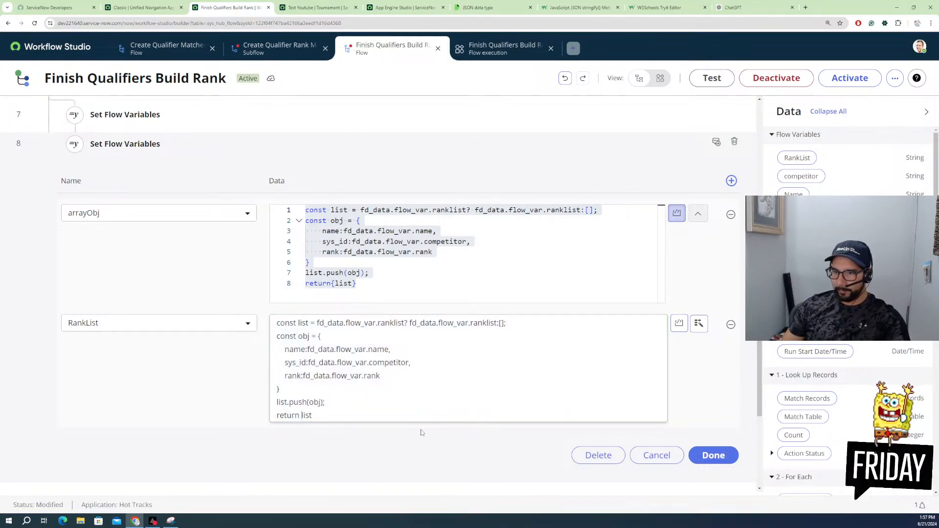
click(711, 455)
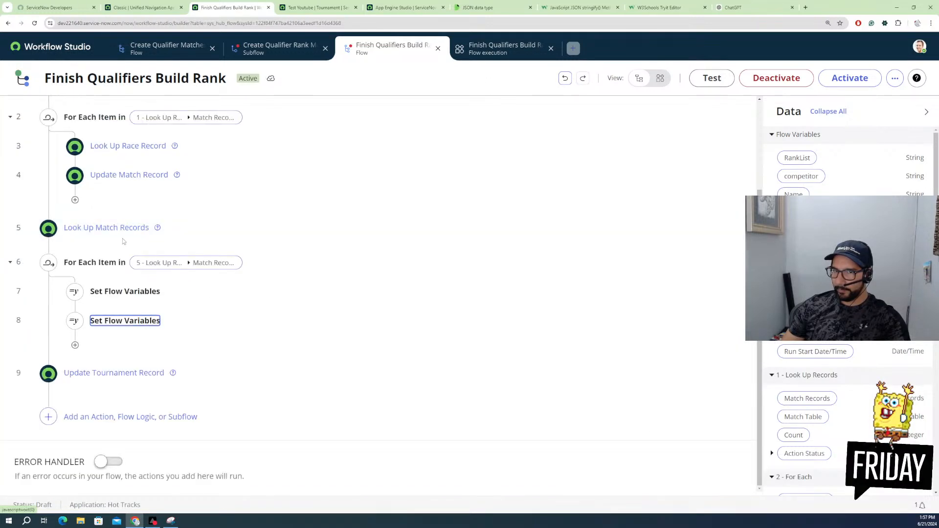
Step: Reopen step 8, cut the code out of the RankList value and turn on scripting for that variable
click(125, 321)
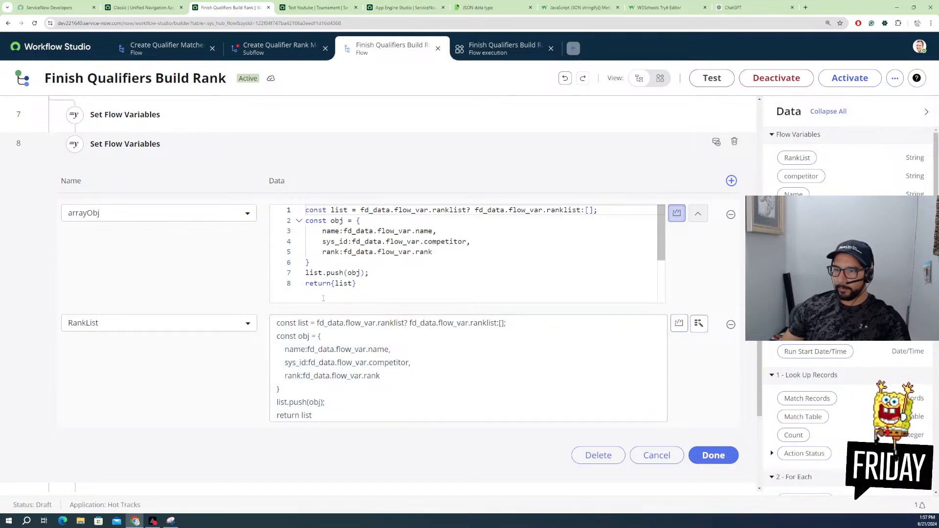
drag(413, 410, 274, 332)
key(ctrl+c)
key(BackSpace)
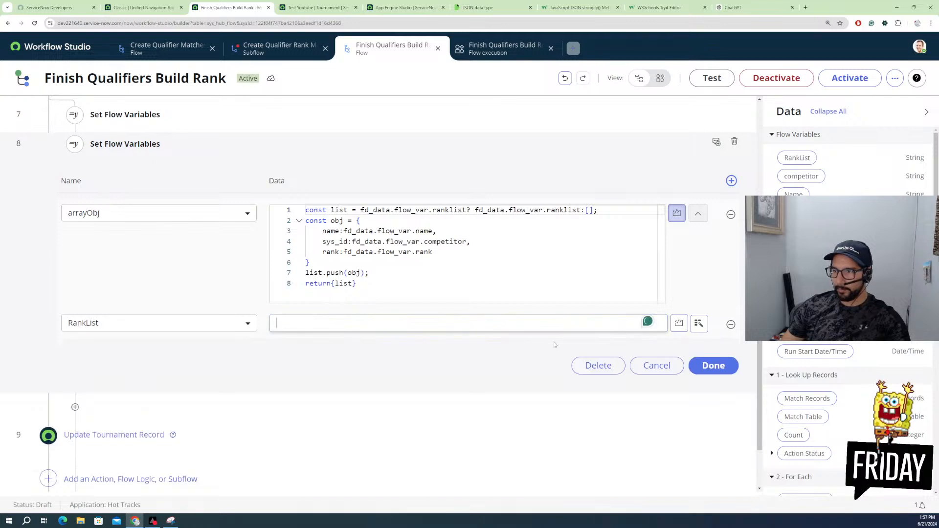
click(678, 324)
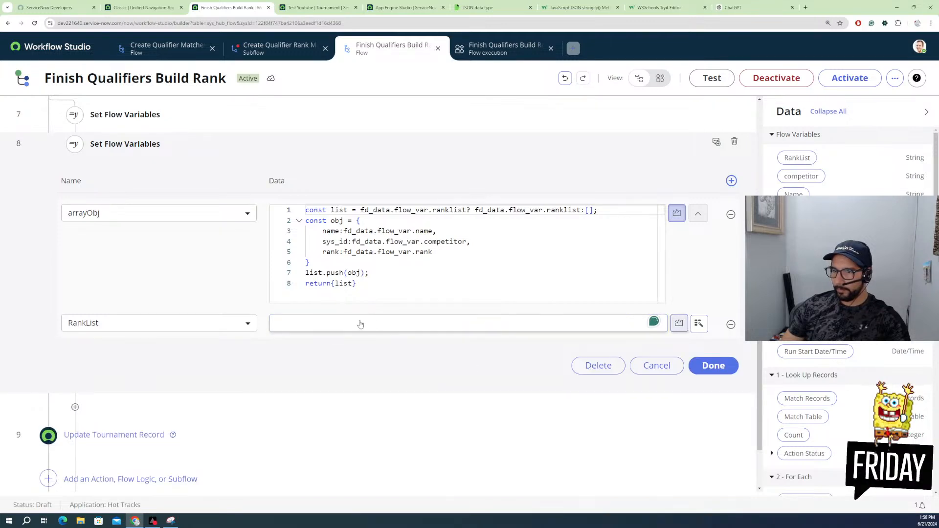
Step: Try to replace the placeholder comment in the RankList script with the cut code and finish editing step 8
drag(355, 305, 305, 238)
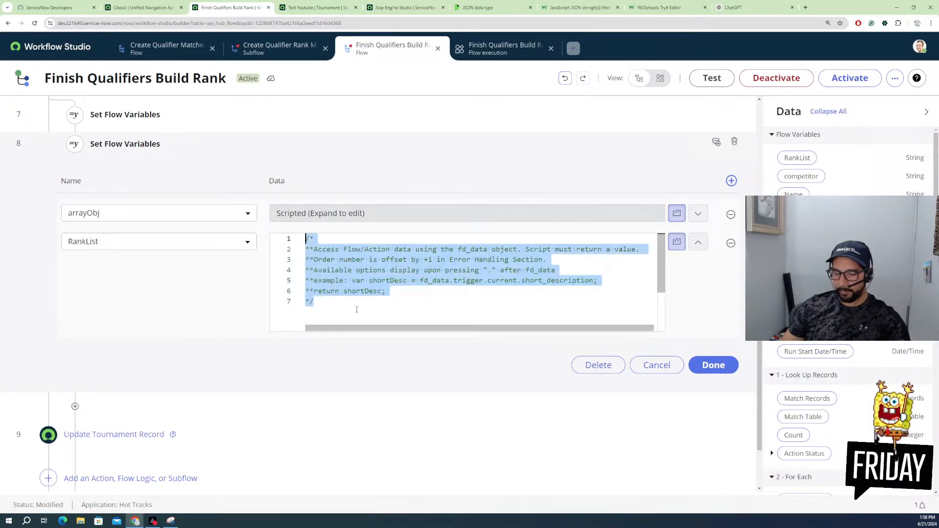
key(ctrl+v)
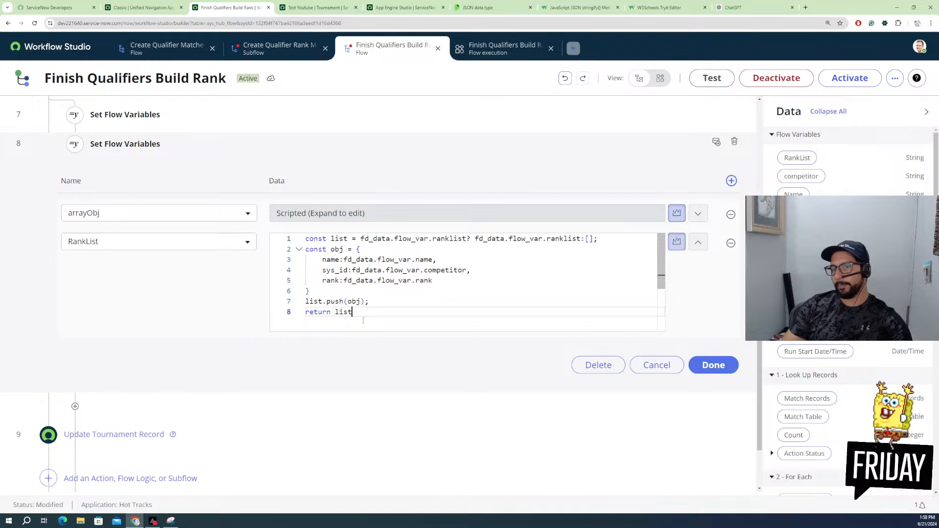
click(713, 366)
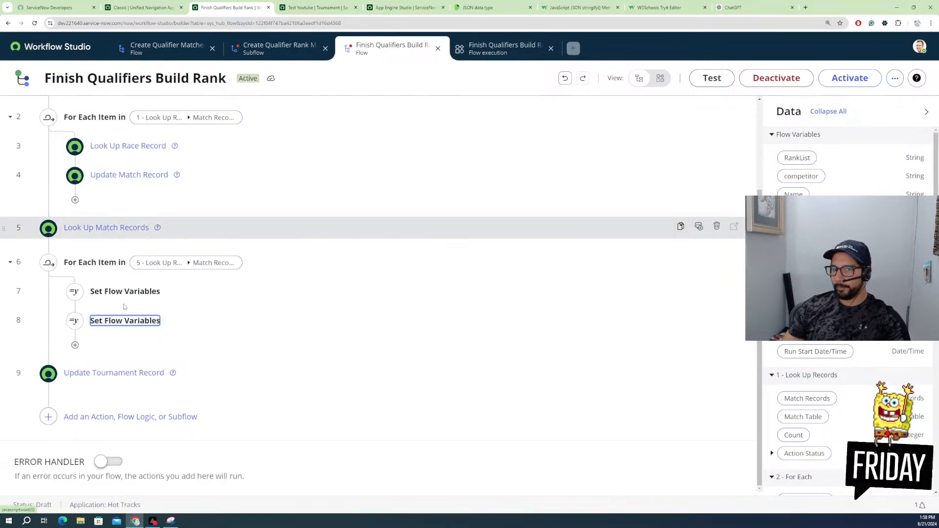
Step: Reopen step 8, overwrite the whole RankList script with the copied code ending in return list, and finish the step
click(126, 320)
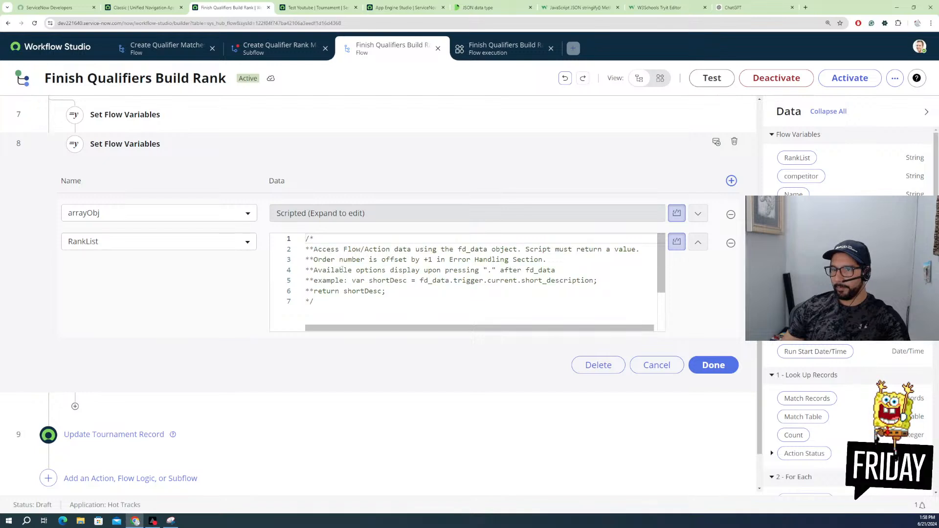
key(ctrl+a)
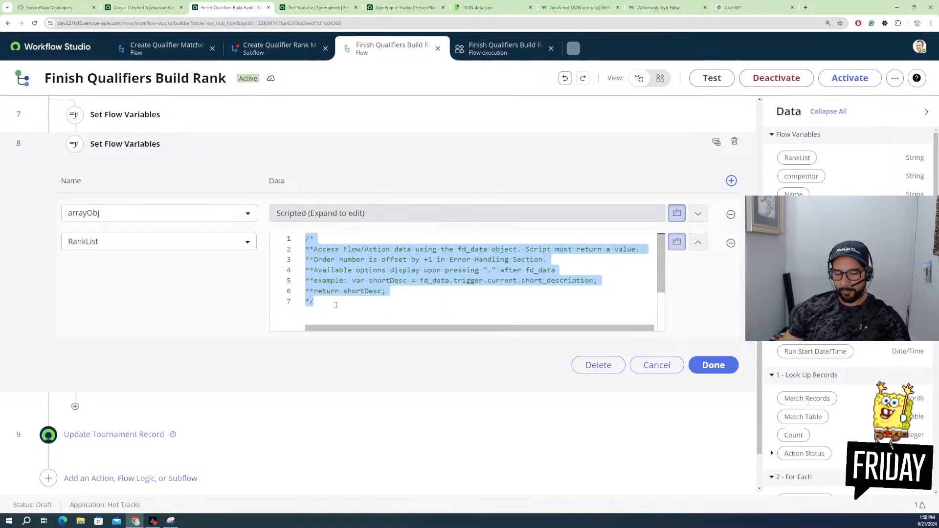
key(ctrl+v)
click(453, 302)
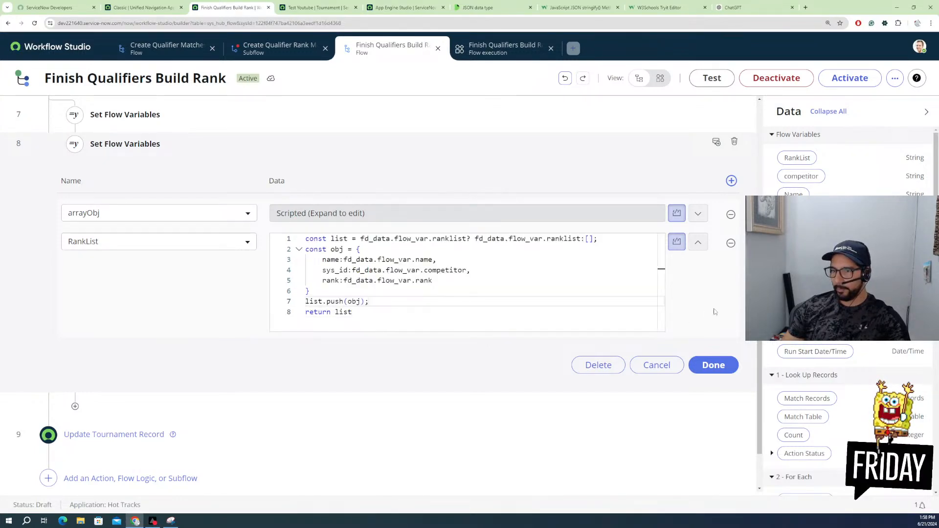
click(713, 365)
Step: Check step 8's RankList script, collapse it and remove the arrayObj variable from the step
scroll(347, 298, up, 3)
click(138, 176)
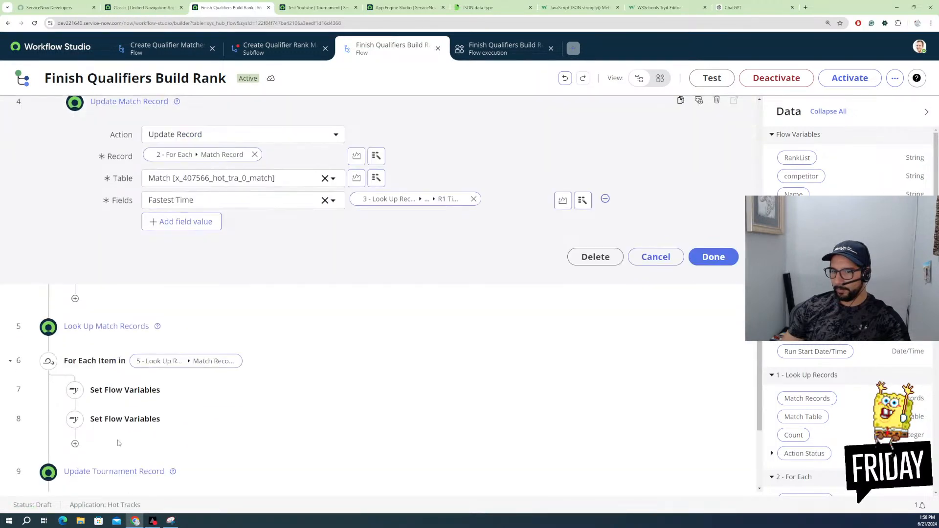
scroll(95, 448, down, 2)
click(125, 419)
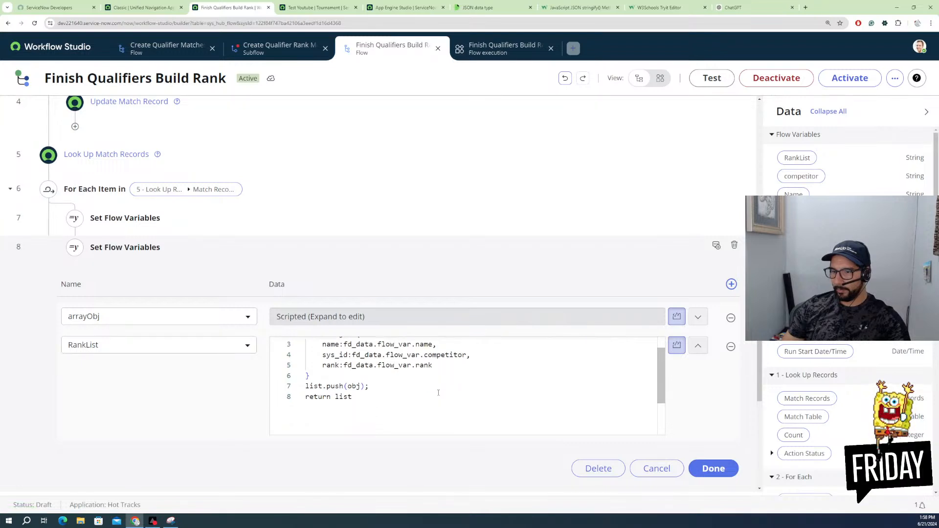
scroll(591, 379, up, 1)
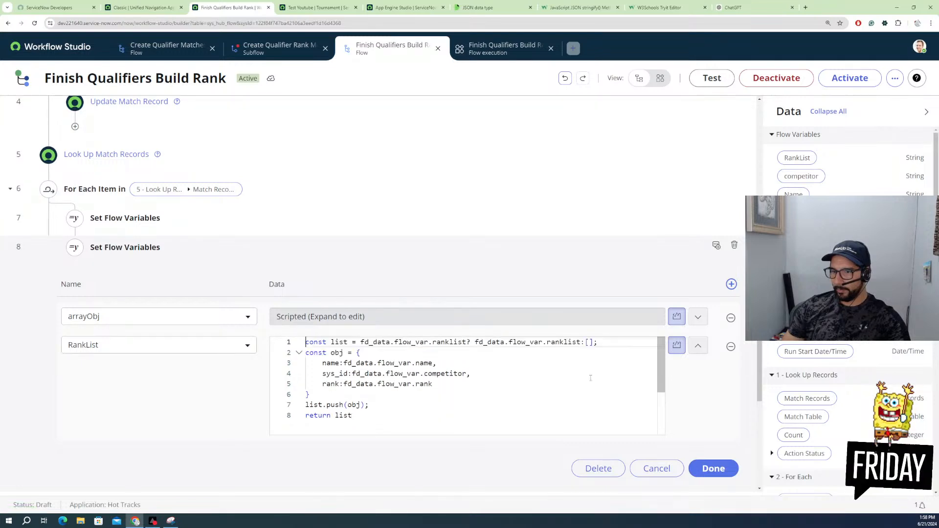
click(698, 346)
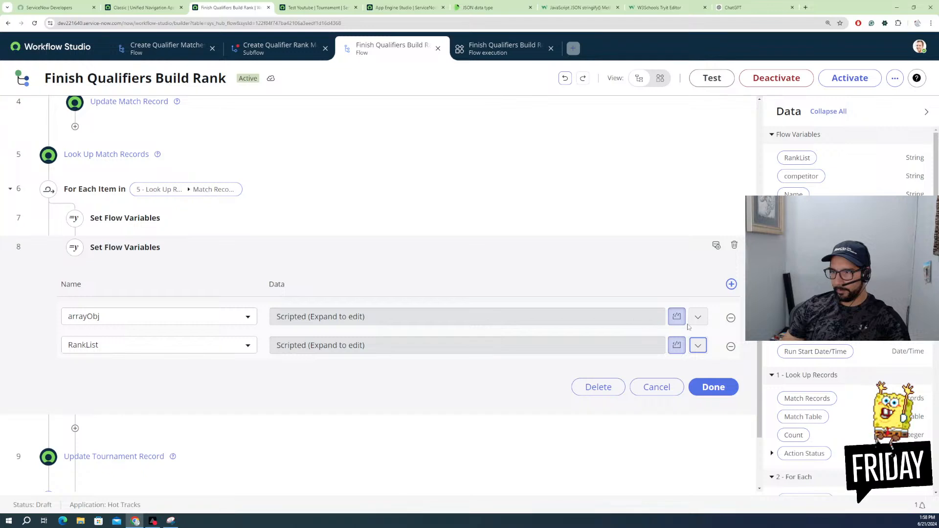
click(730, 318)
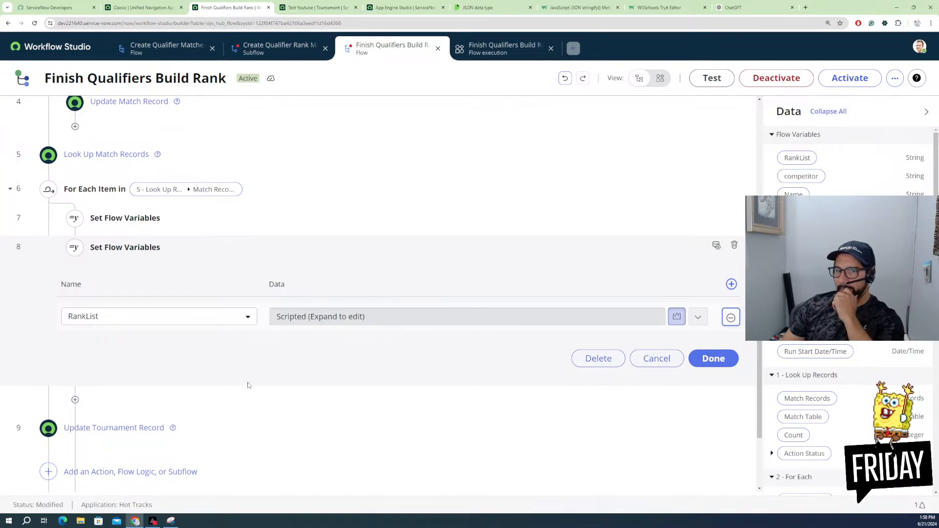
Step: Add a Set Flow Variables step after step 8 inside the second For Each loop and choose arrayObj as its variable
click(76, 401)
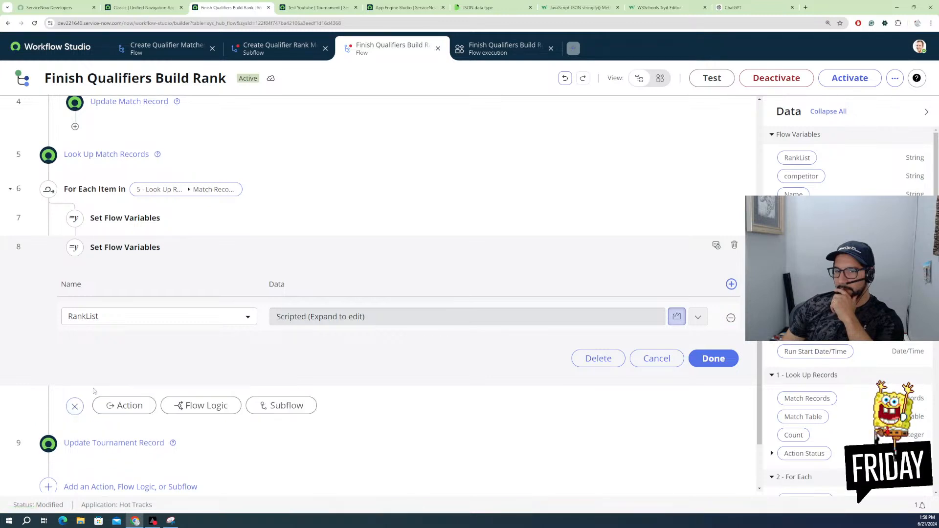
click(201, 406)
scroll(234, 427, down, 2)
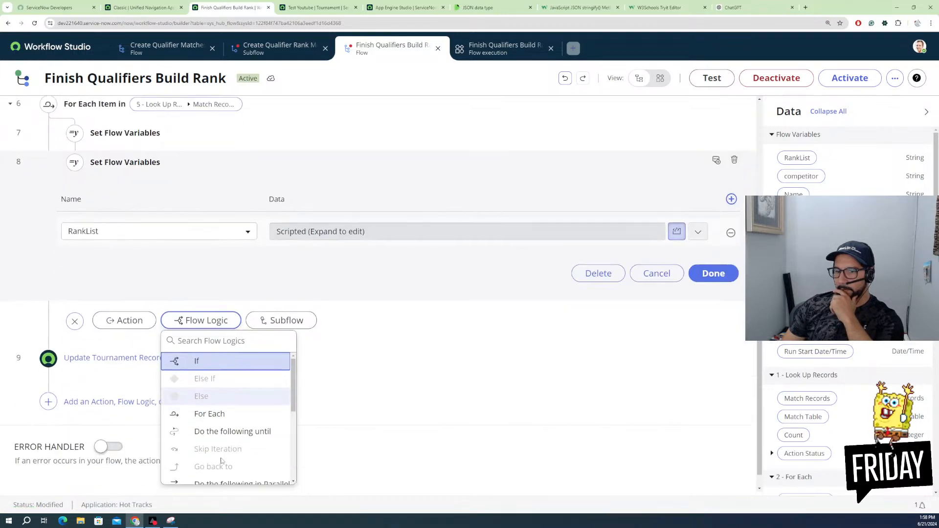
scroll(213, 445, down, 3)
scroll(213, 445, down, 3)
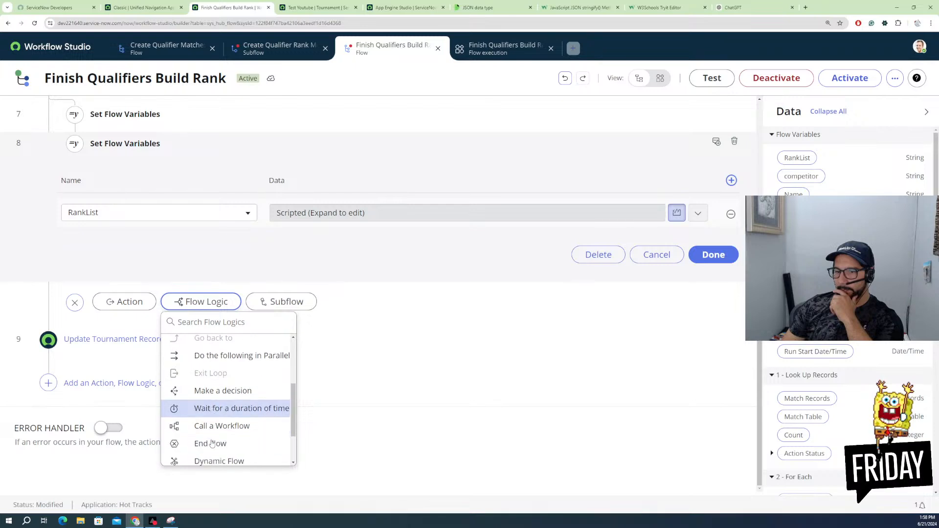
scroll(212, 443, down, 1)
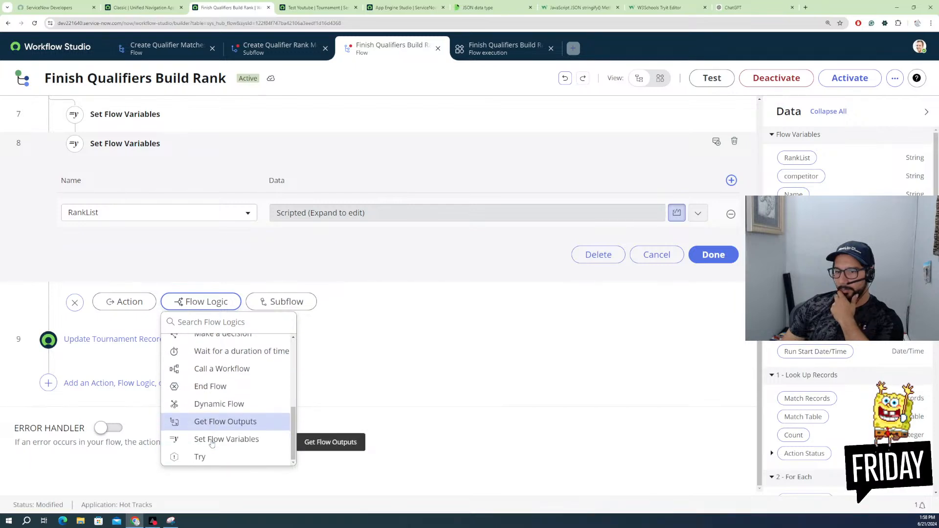
click(212, 442)
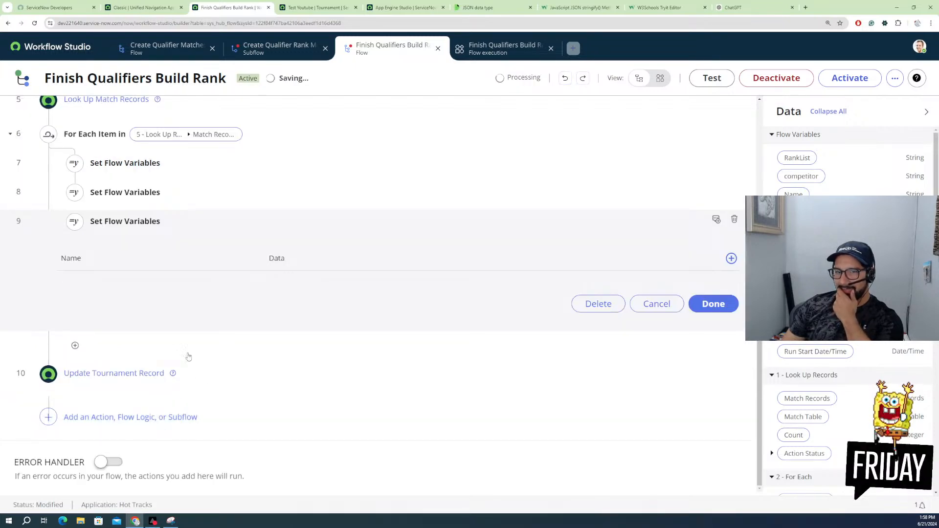
click(732, 258)
click(141, 290)
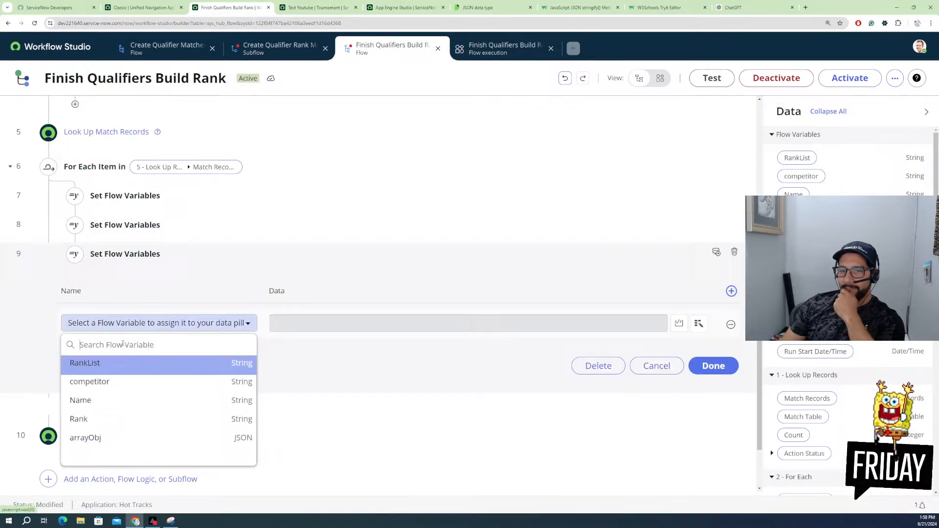
click(93, 438)
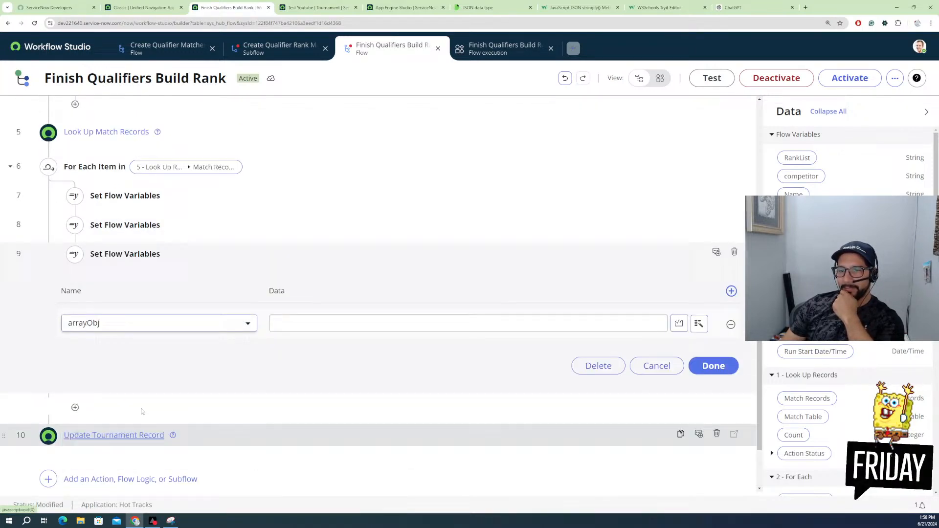
Step: Turn on scripting for arrayObj in step 9 and clear the placeholder comment from its script
click(334, 320)
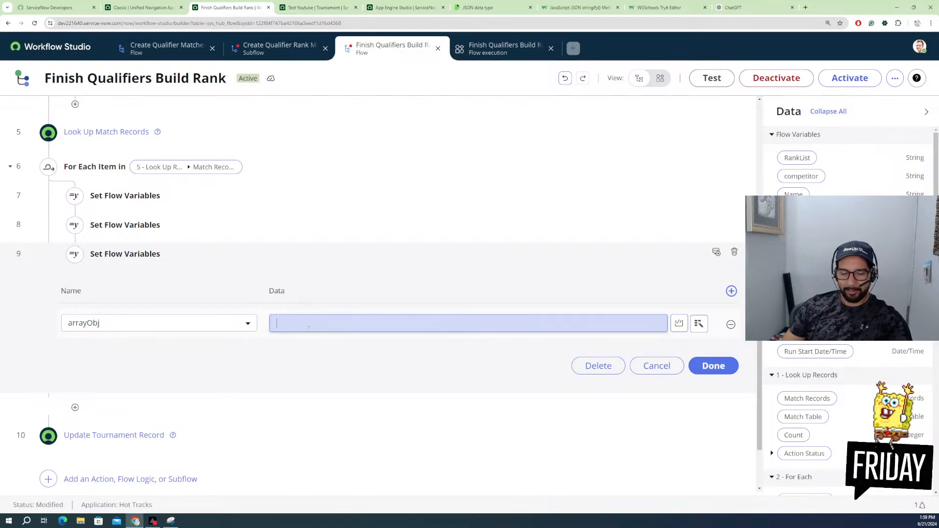
text(return)
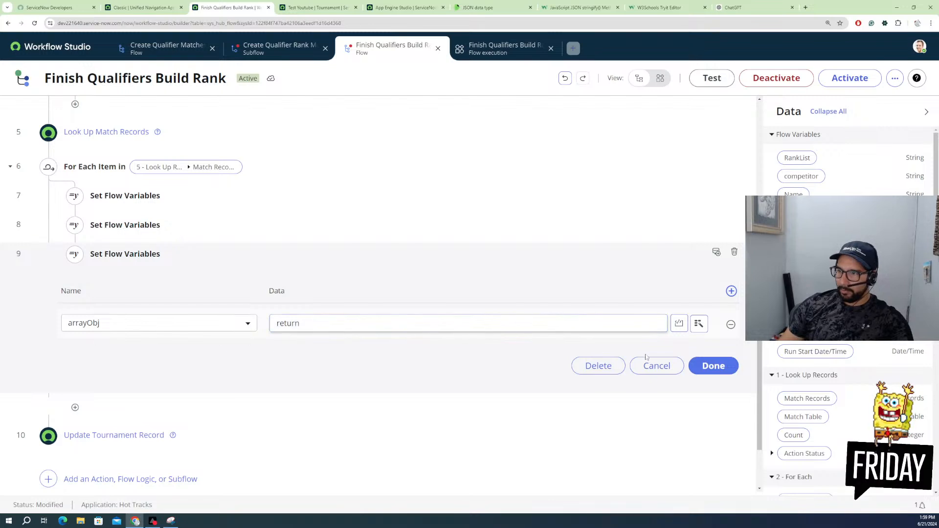
double_click(314, 325)
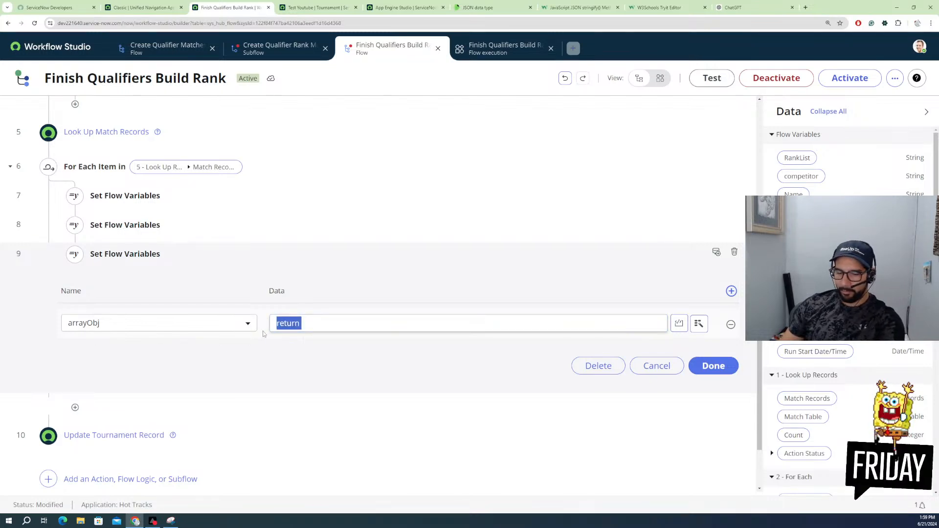
key(BackSpace)
click(679, 324)
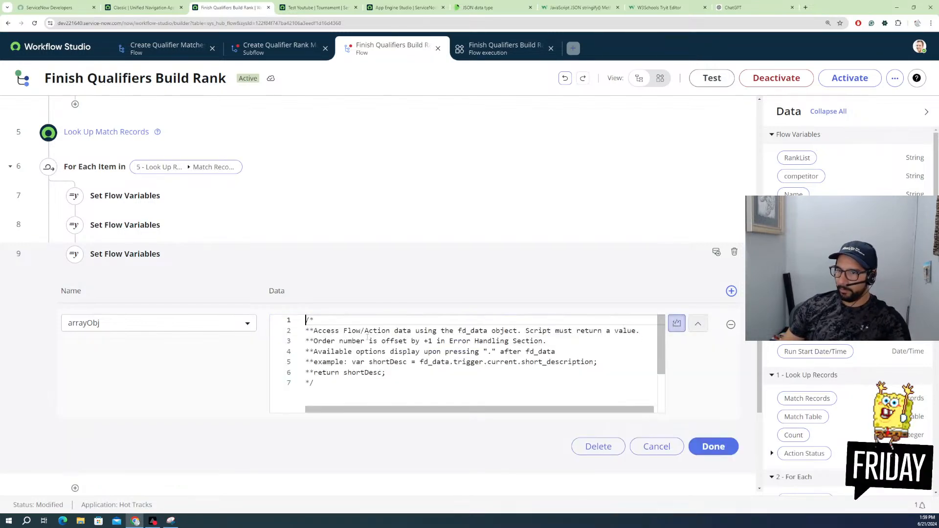
key(ctrl+a)
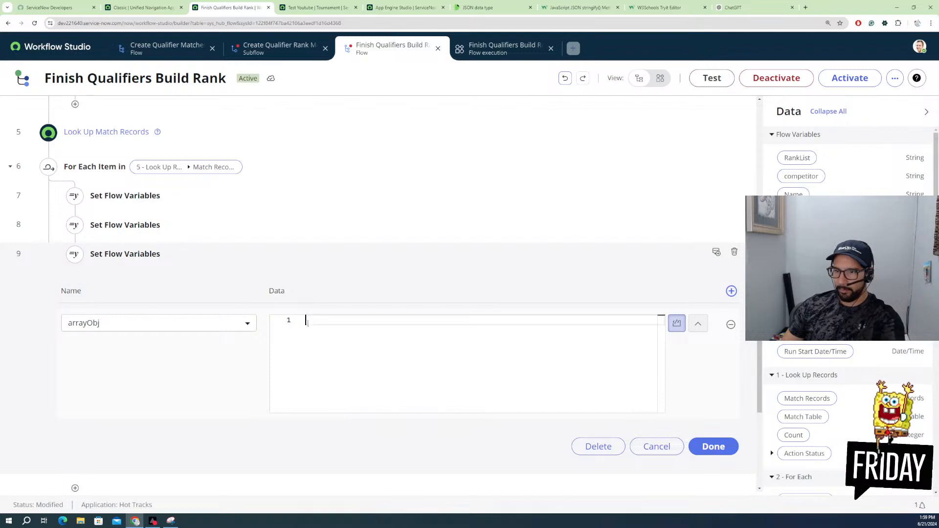
key(BackSpace)
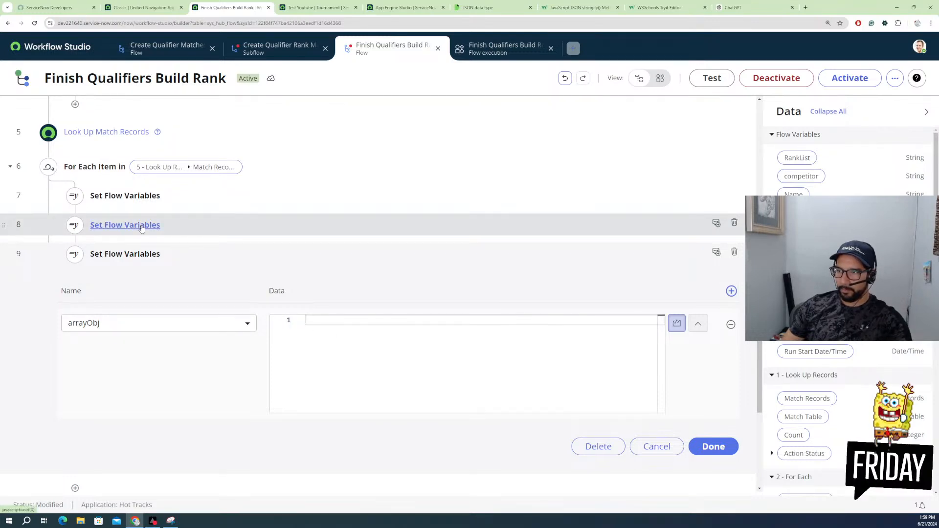
Step: Copy the whole RankList script from step 8 and overwrite step 9's arrayObj script with it
click(128, 225)
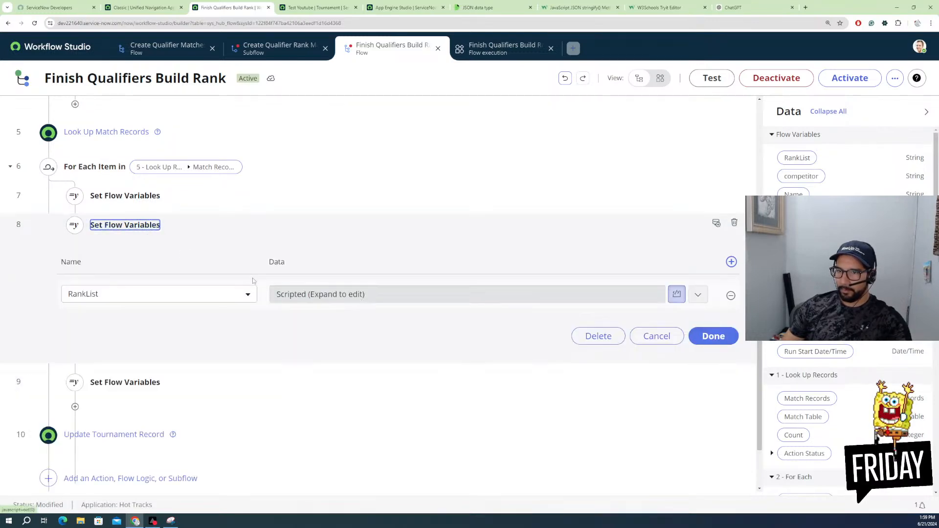
click(698, 295)
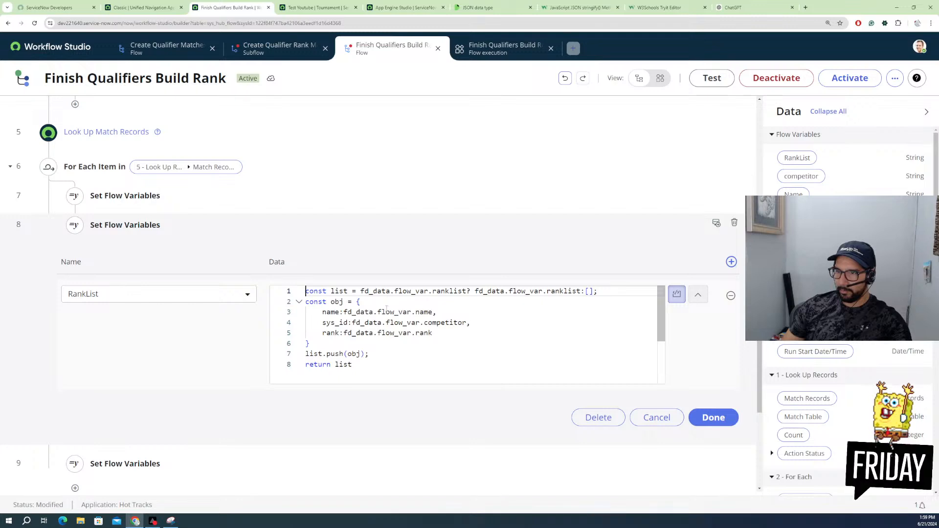
drag(374, 382, 208, 237)
key(ctrl+c)
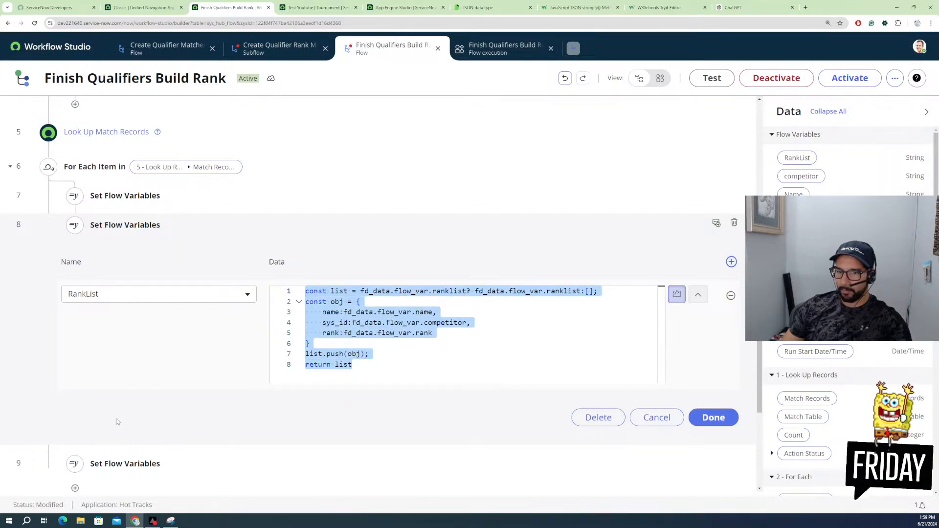
click(147, 464)
click(350, 389)
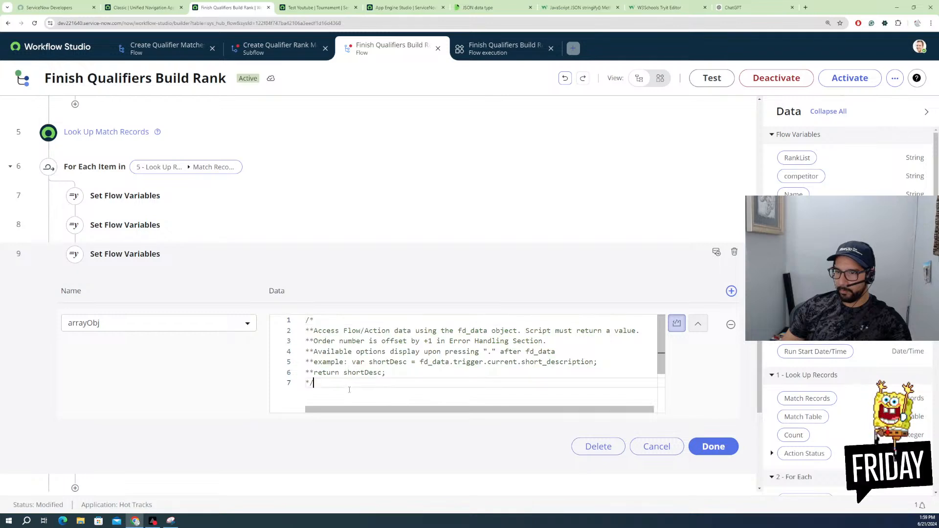
drag(349, 390, 307, 319)
key(ctrl+v)
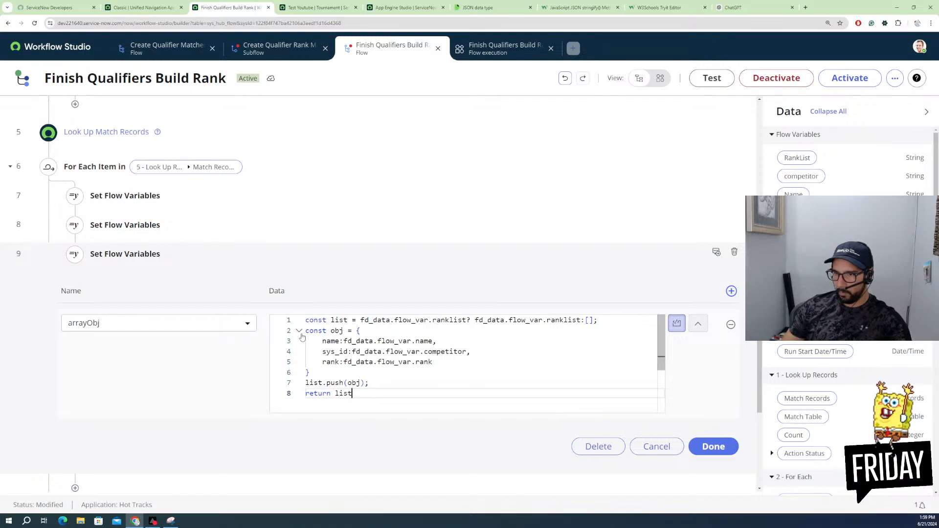
Step: Delete the obj definition and the list.push(obj) line from the arrayObj script and make it return {obj}
drag(307, 335, 388, 384)
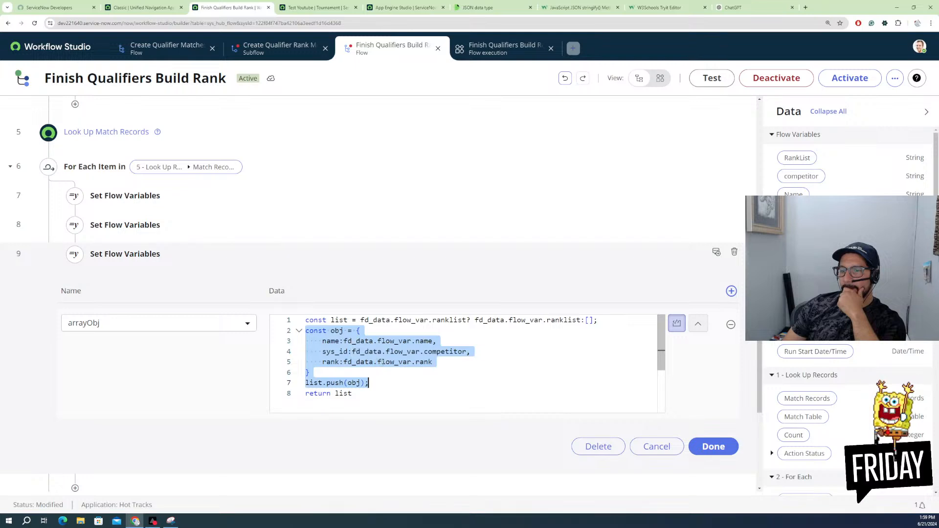
key(BackSpace)
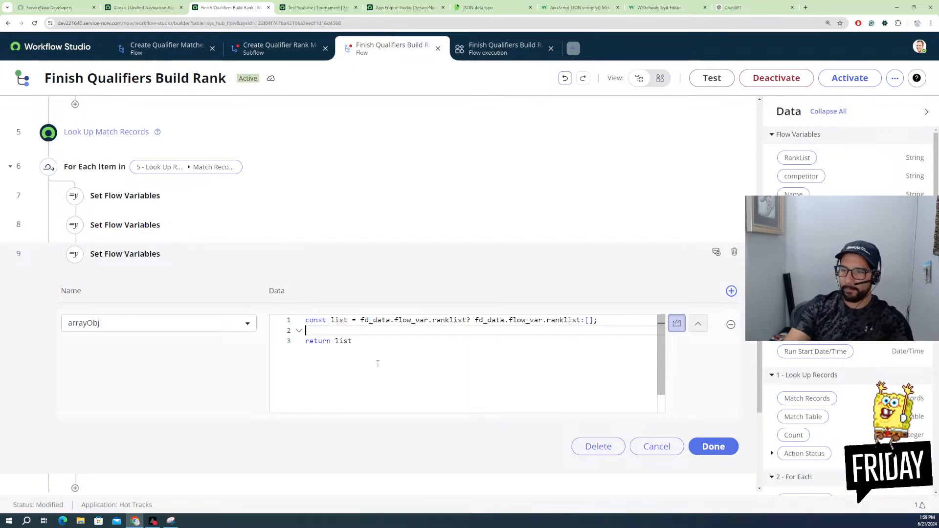
double_click(339, 341)
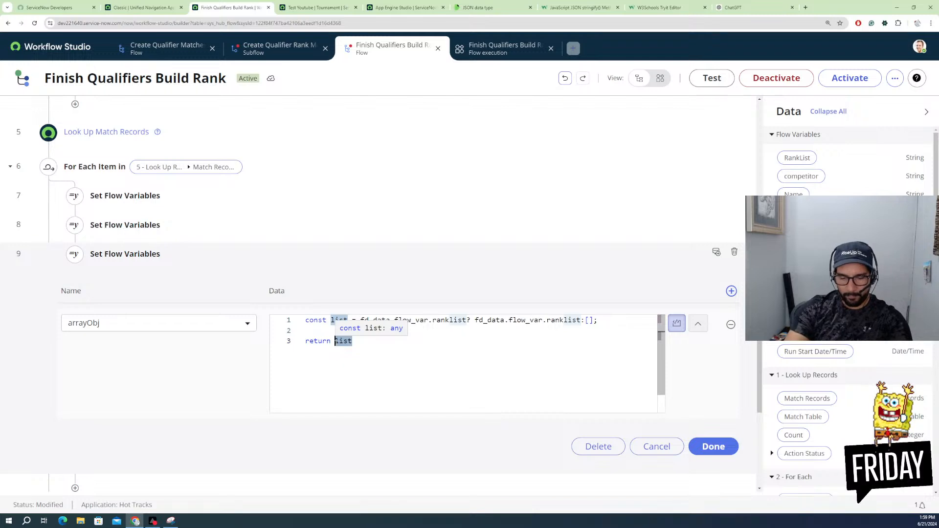
text(obj)
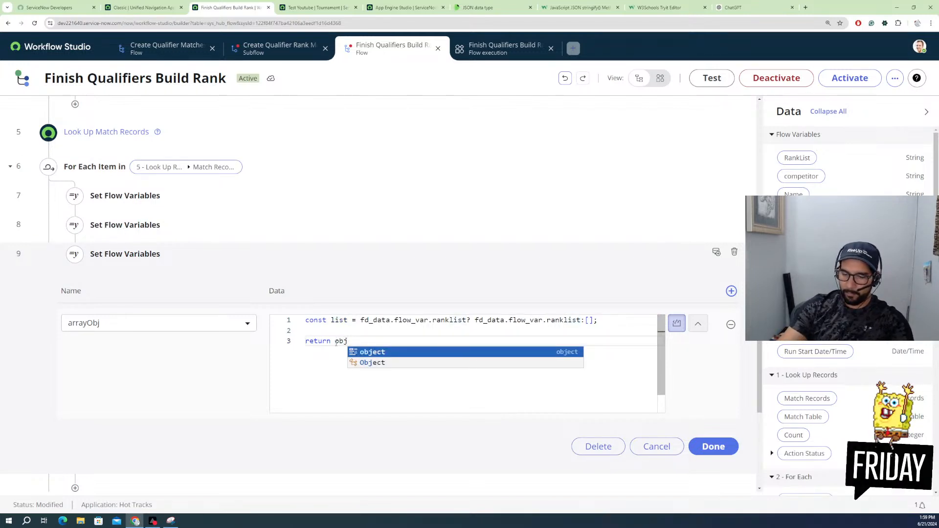
key(Left)
key(Left)
click(337, 342)
text({obj)
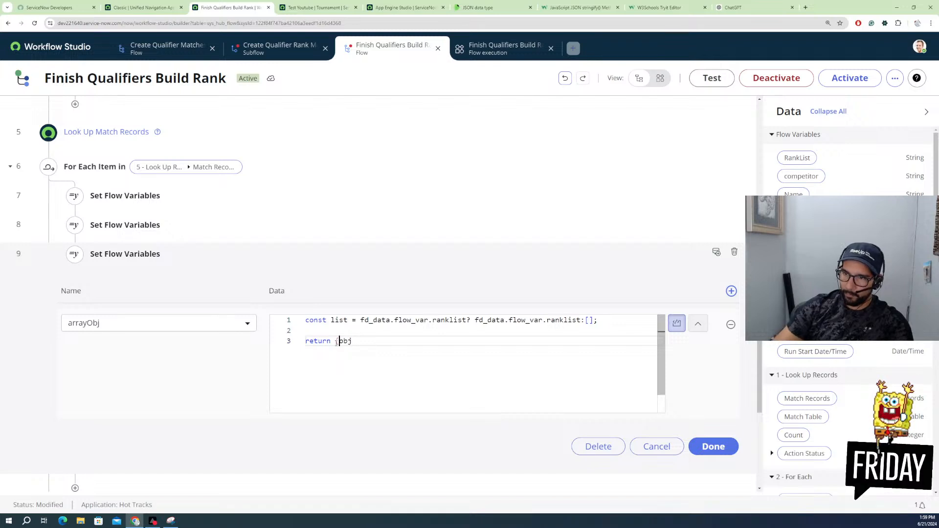
text(})
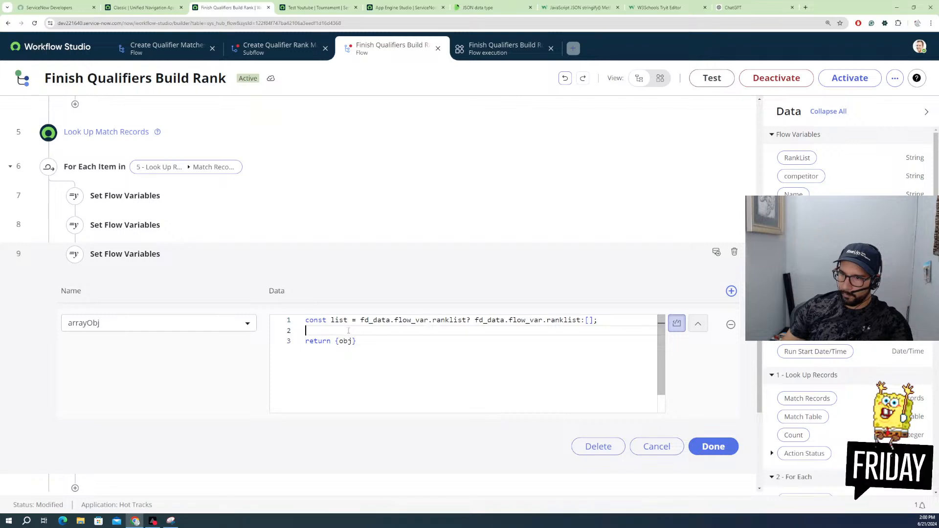
Step: Rename the constant list to obj in the arrayObj script and finish editing step 9
drag(601, 321, 331, 321)
click(348, 321)
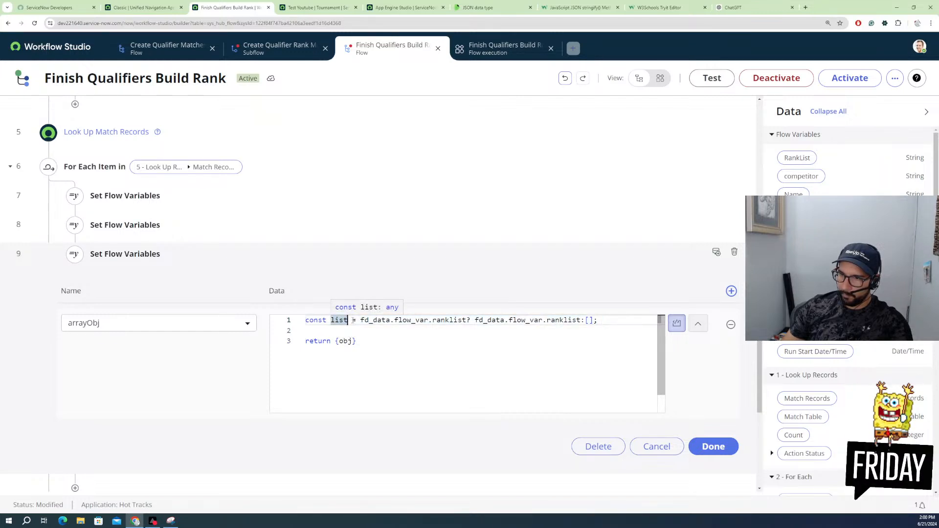
click(352, 320)
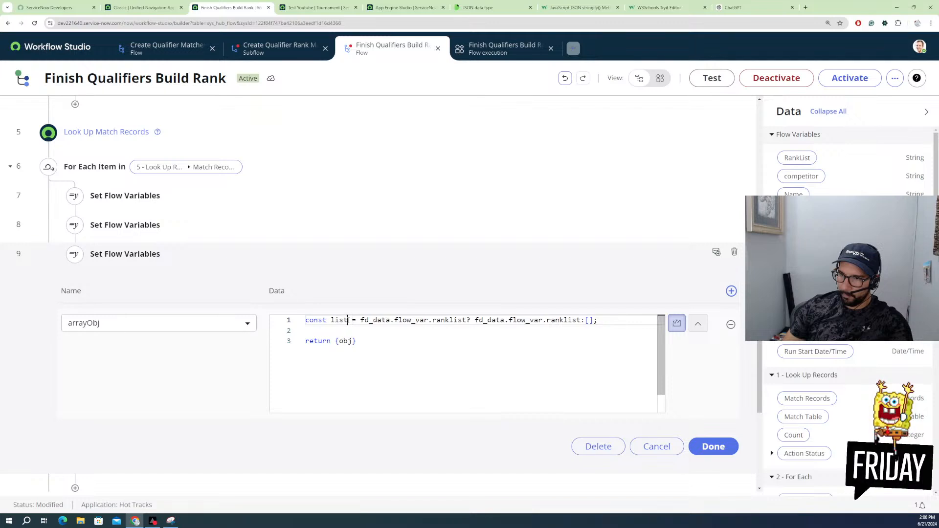
drag(348, 321, 330, 320)
key(BackSpace)
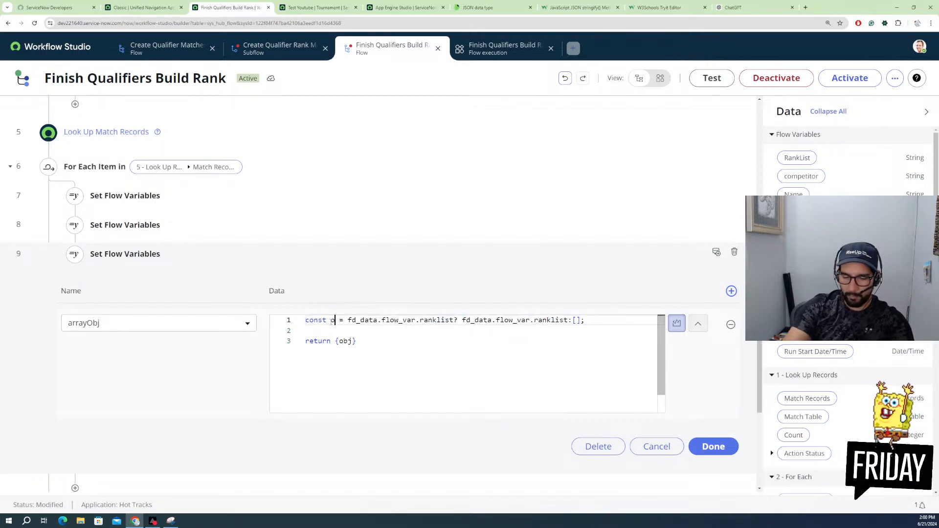
text(obj)
click(392, 340)
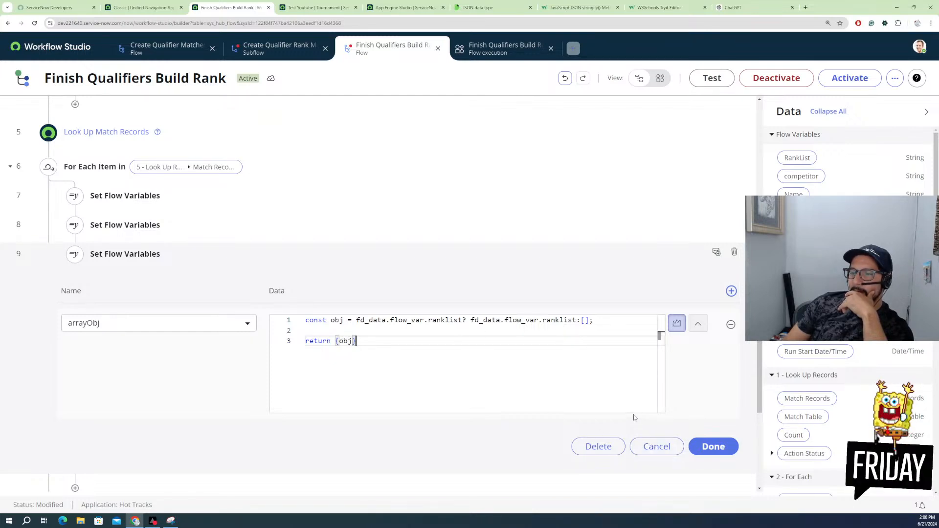
click(703, 448)
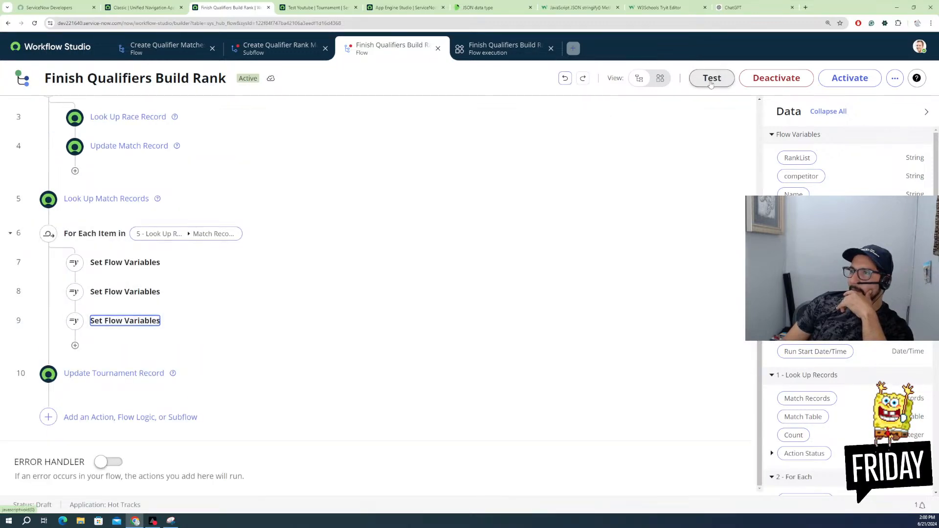
Step: Test the flow with the Test Youtube tournament record and open the flow execution details
click(712, 81)
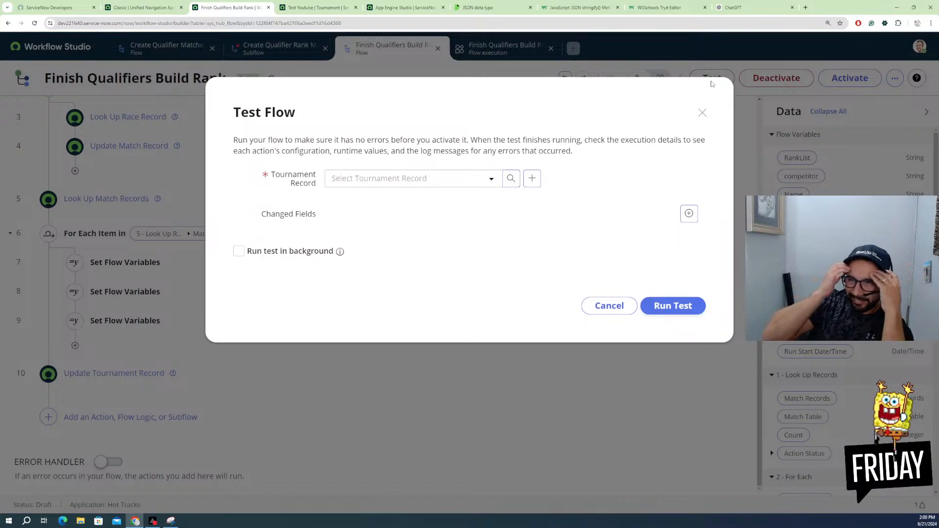
click(465, 178)
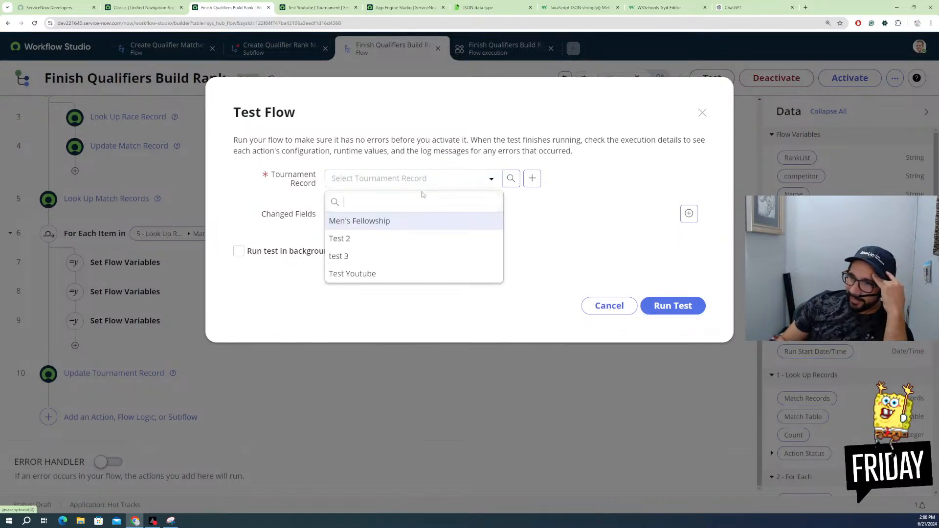
click(399, 275)
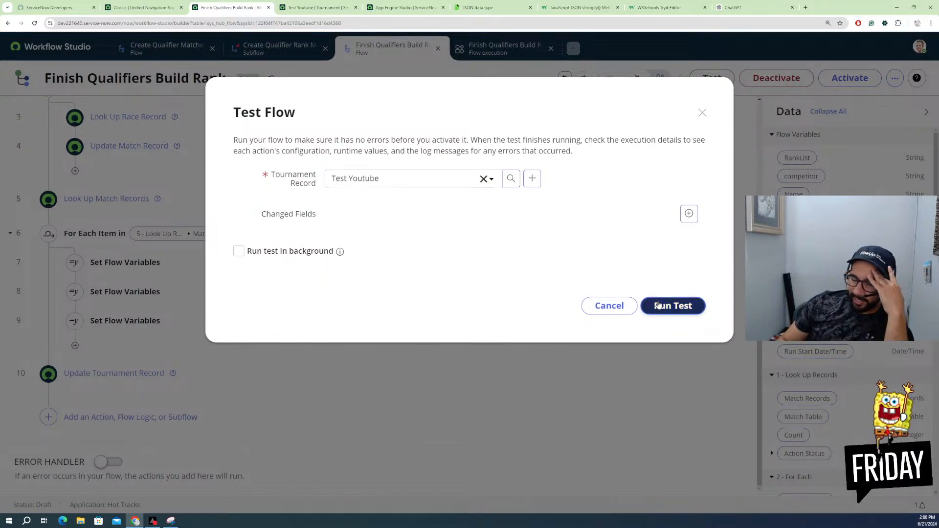
click(653, 304)
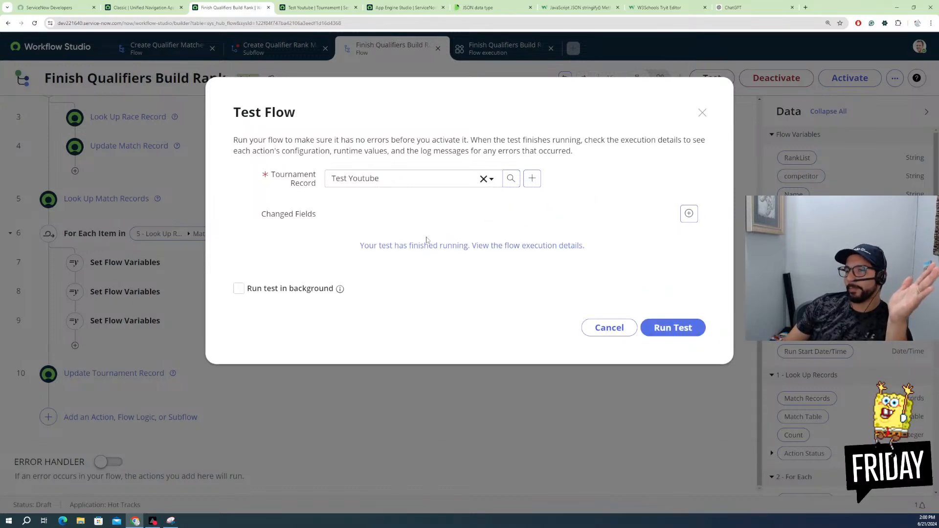
click(429, 248)
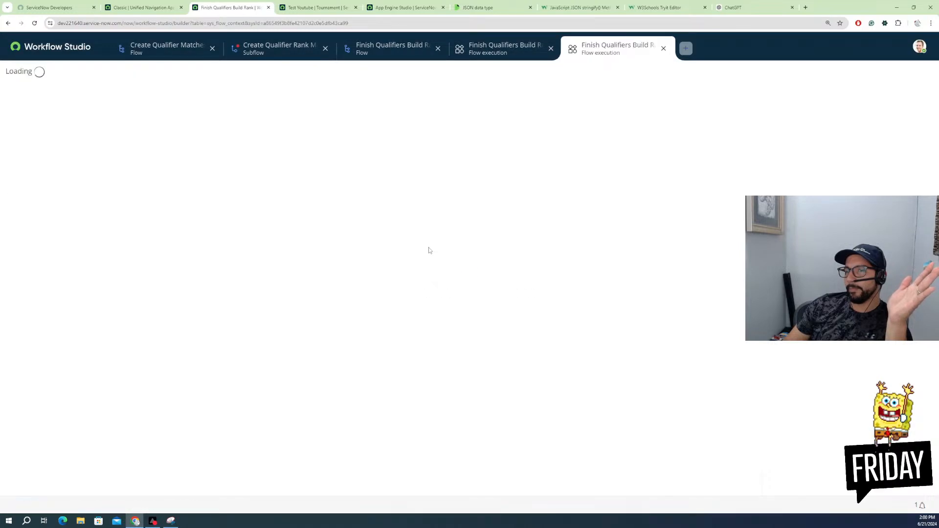
scroll(429, 251, down, 2)
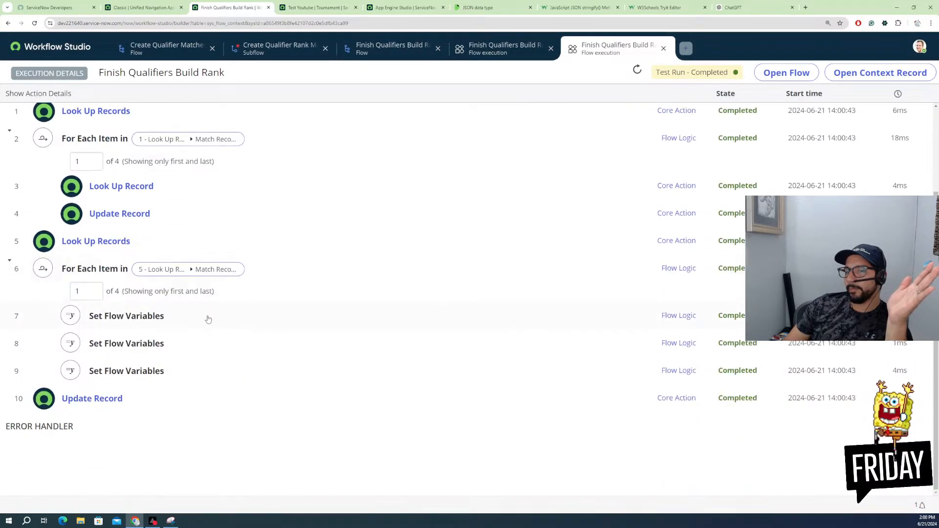
Step: Examine the RankList and arrayObj runtime values in steps 8 and 9 for the first and last iterations of the step 6 loop
click(113, 344)
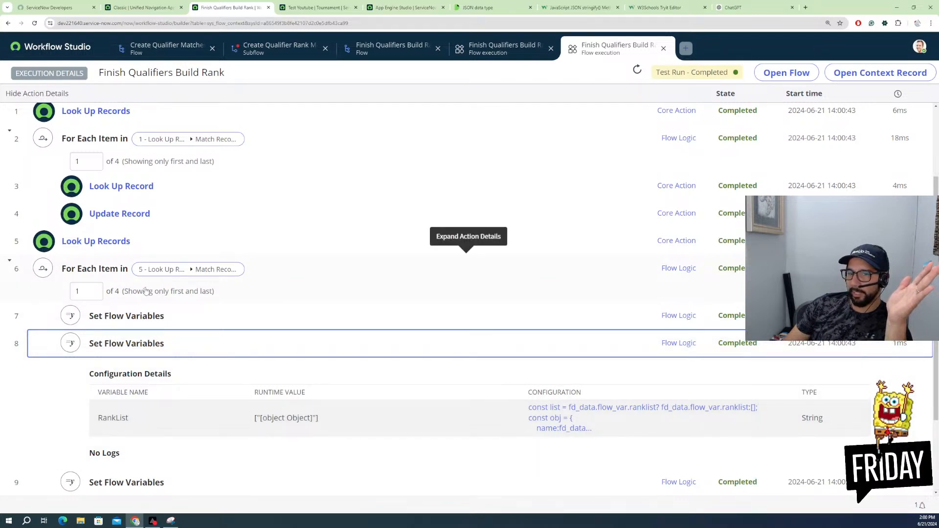
scroll(177, 308, down, 1)
click(169, 411)
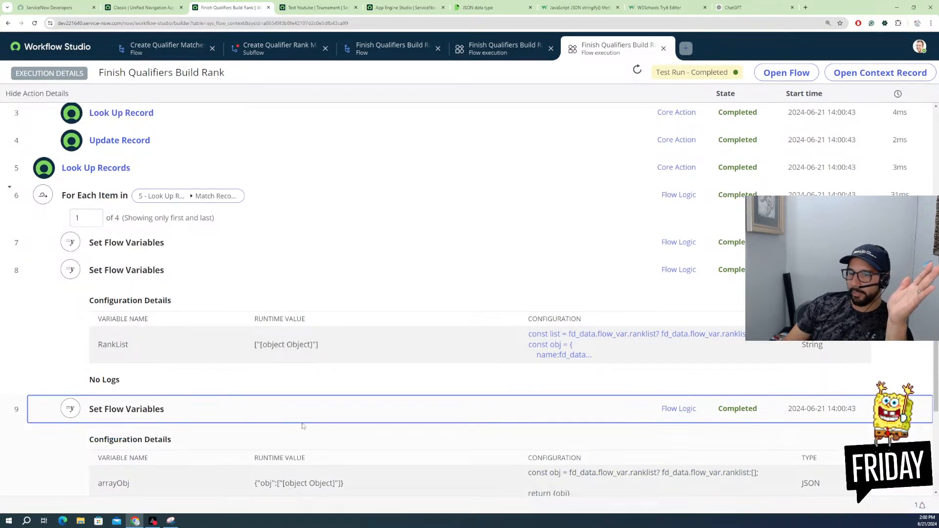
scroll(303, 424, down, 1)
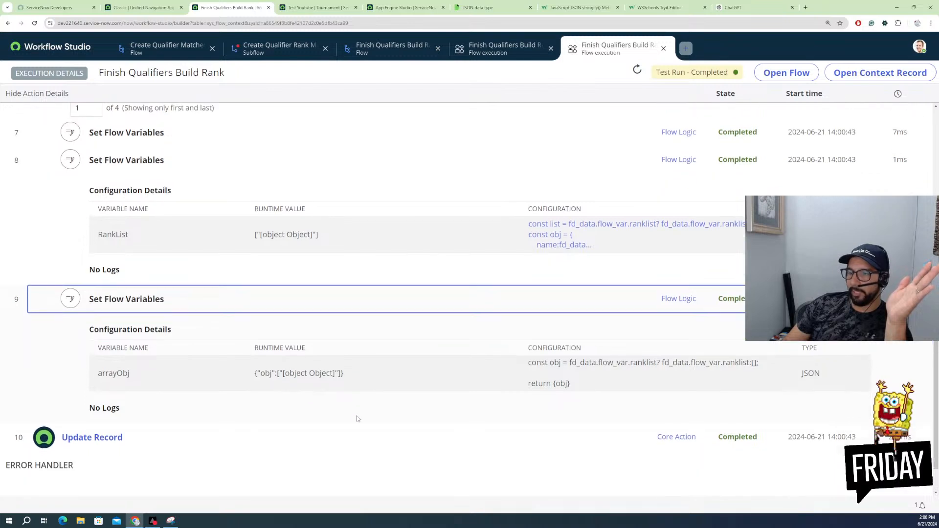
scroll(357, 417, down, 1)
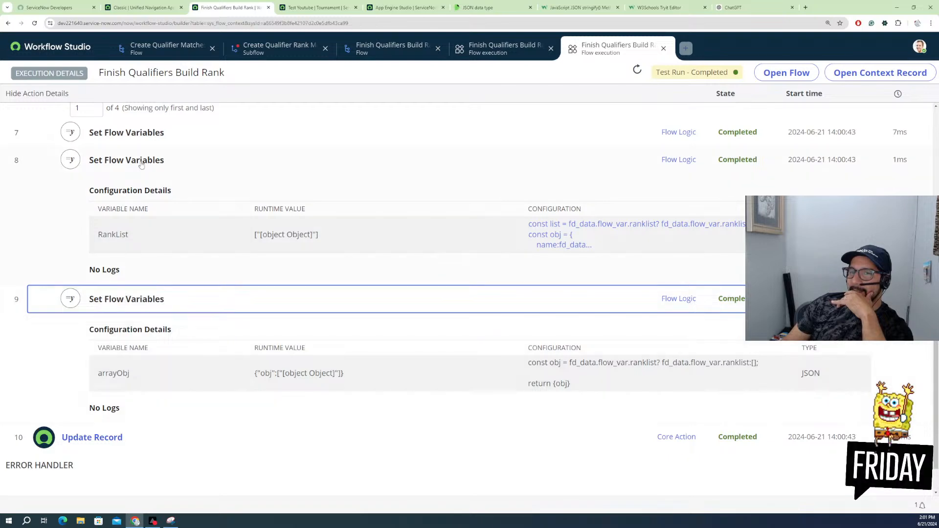
scroll(104, 144, up, 1)
click(94, 142)
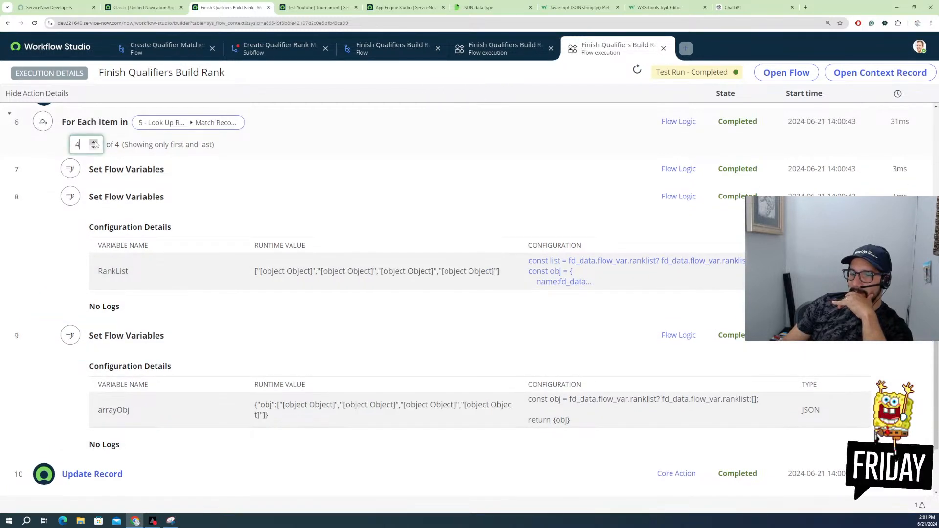
click(94, 143)
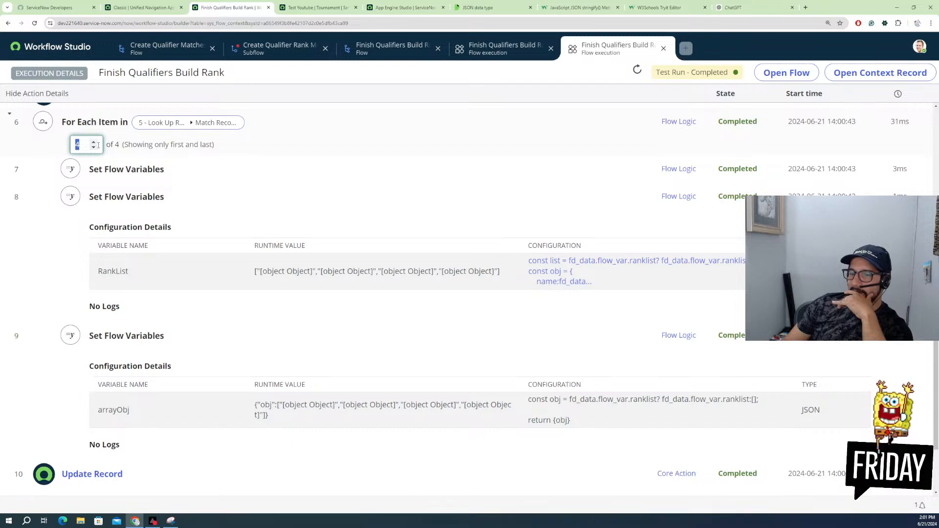
click(94, 147)
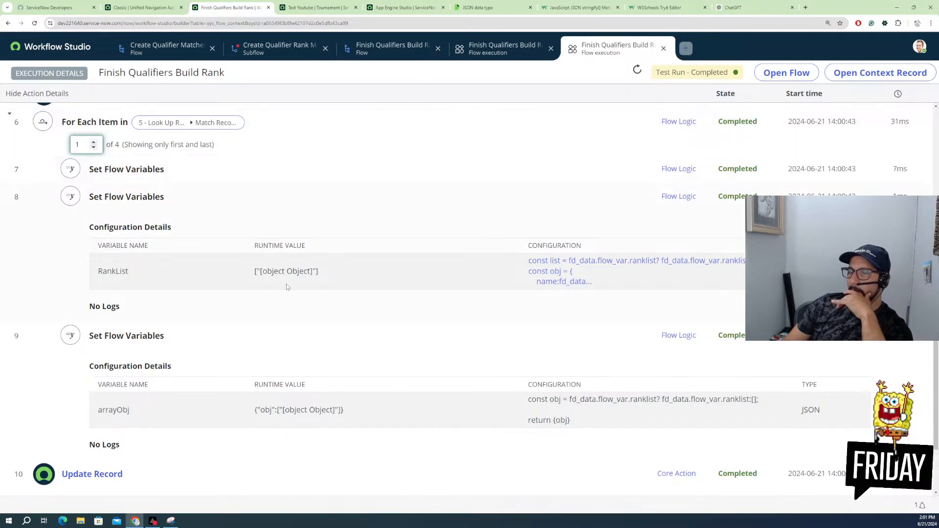
Step: Read the full RankList script configured in step 8 and close these execution details
click(552, 283)
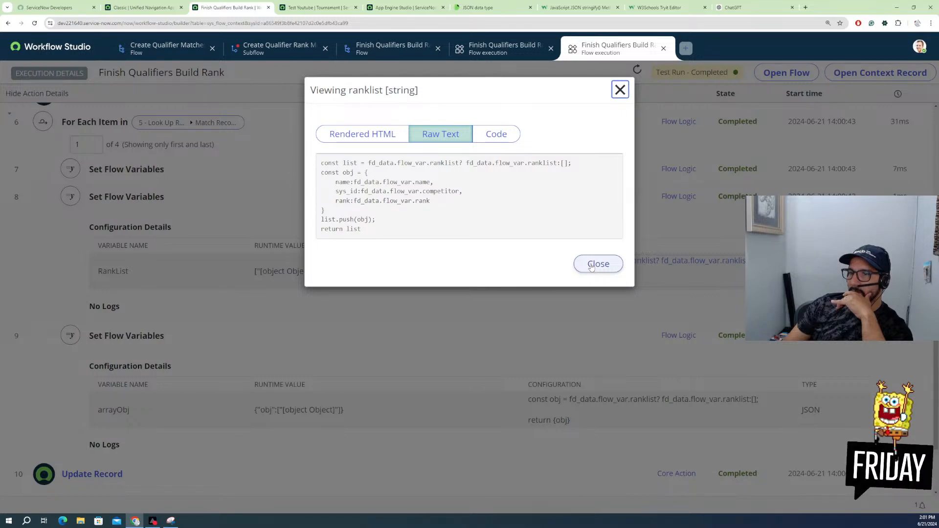
click(592, 267)
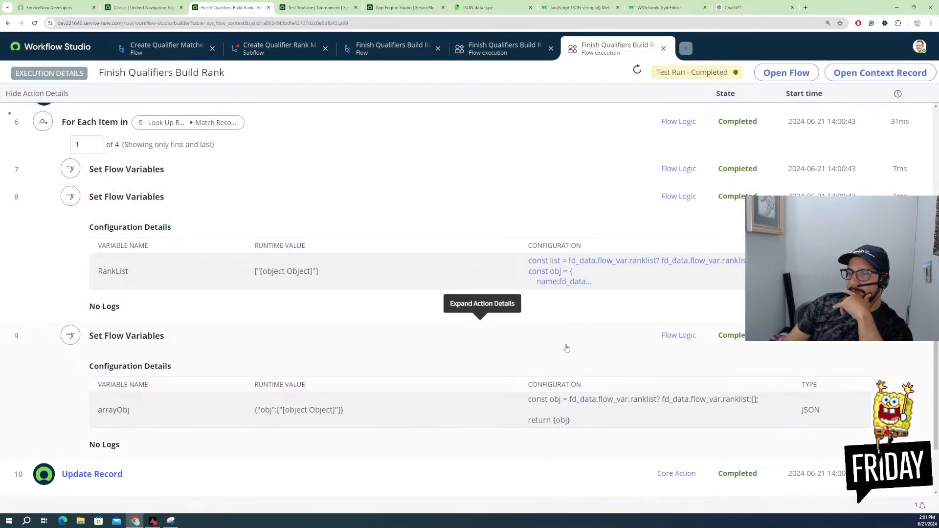
click(567, 282)
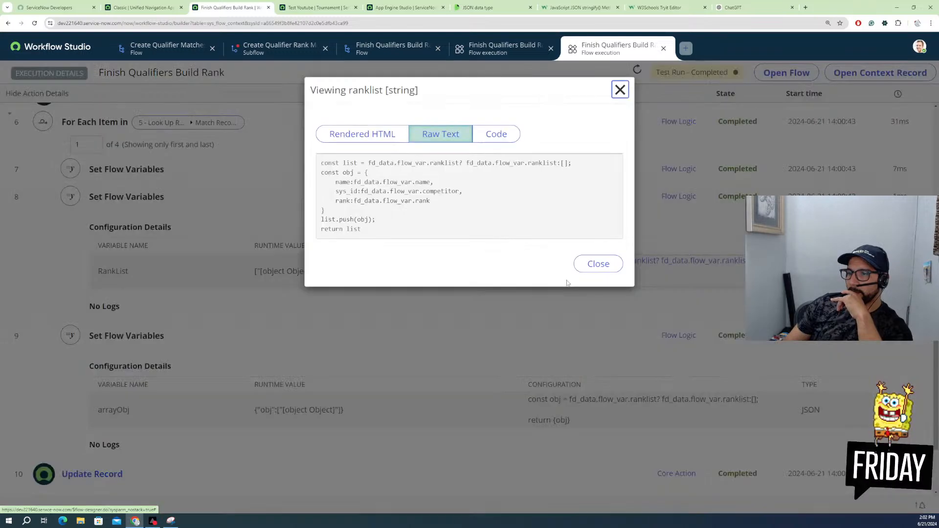
click(597, 264)
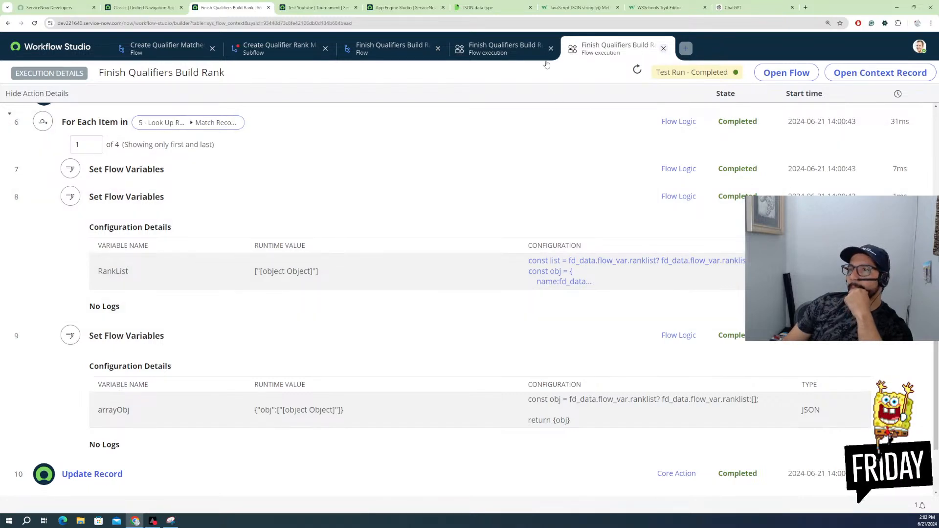
click(664, 49)
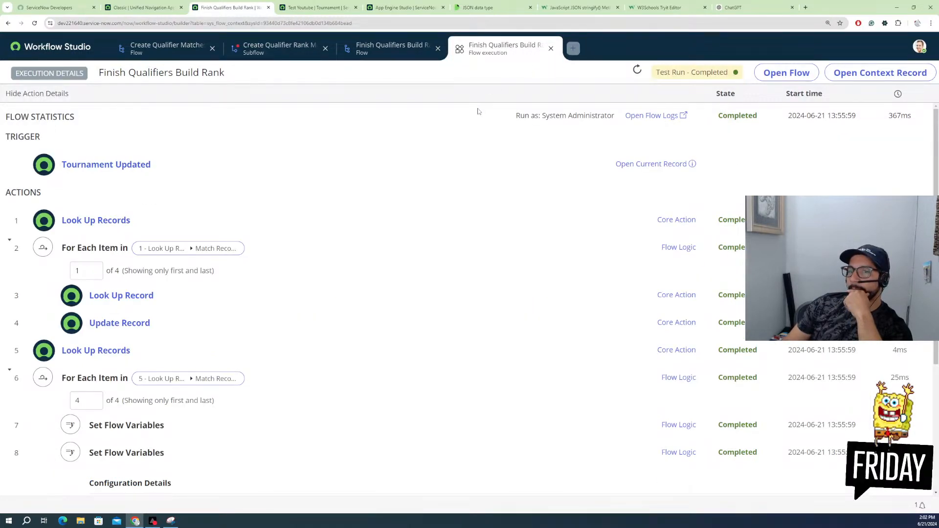
Step: Return to the flow and overwrite step 9's arrayObj script with the full RankList script, including the obj definition and list.push(obj)
click(403, 55)
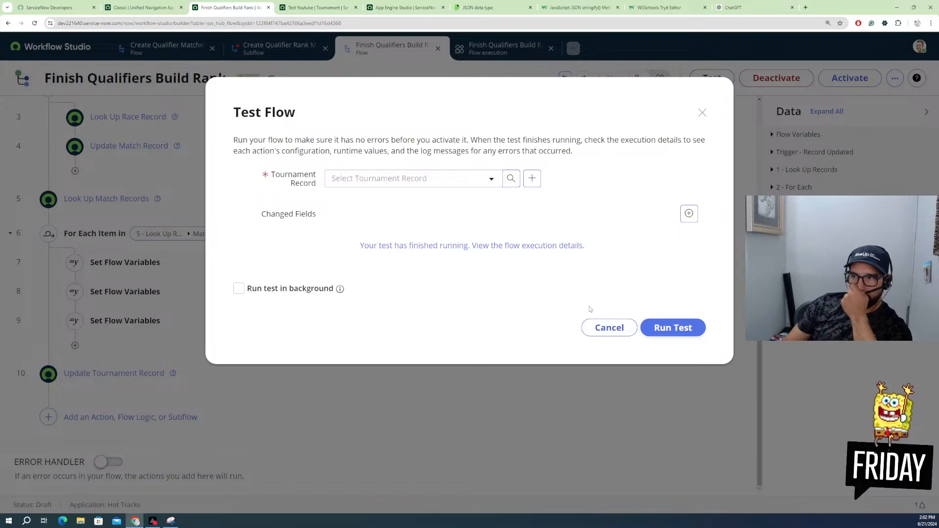
click(605, 329)
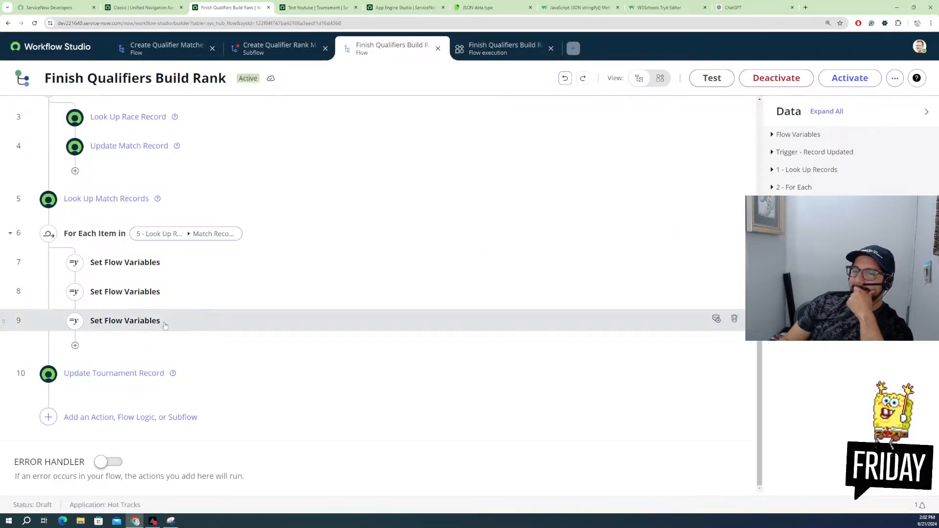
click(154, 322)
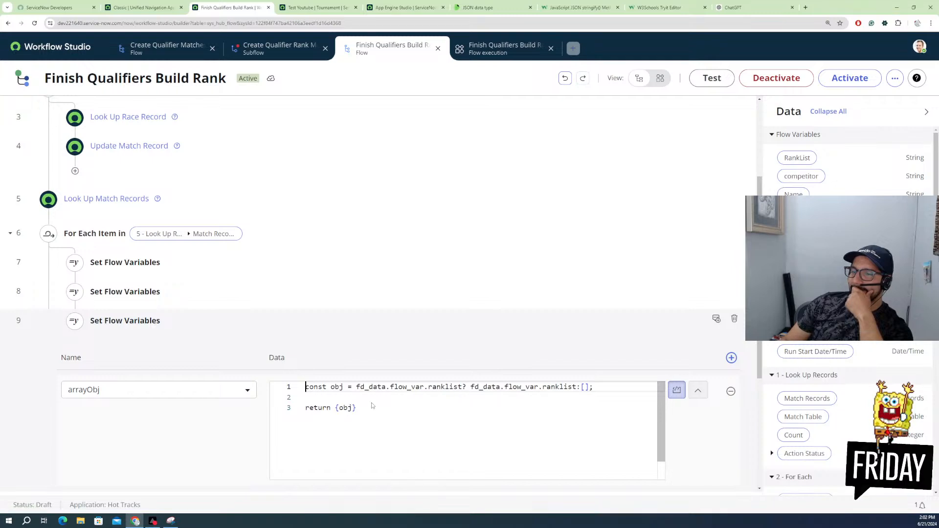
drag(359, 408, 292, 392)
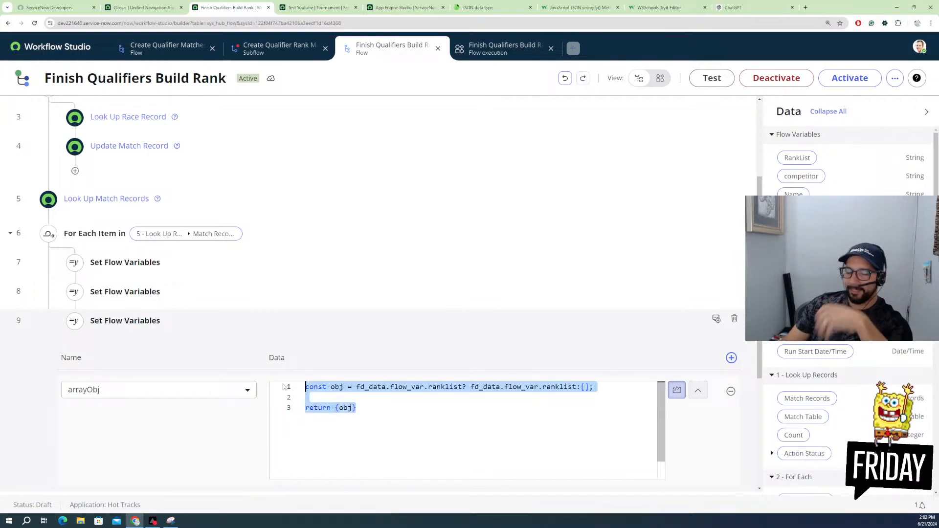
text(const list = fd_data.flow_var.ranklist? fd_data.flow_var.ranklist:[]; const obj = {     name:fd_data.flow_var.name,     sys_id:fd_data.flow_var.competitor,     rank:fd_data.flow_var.rank } list.push(obj); return list)
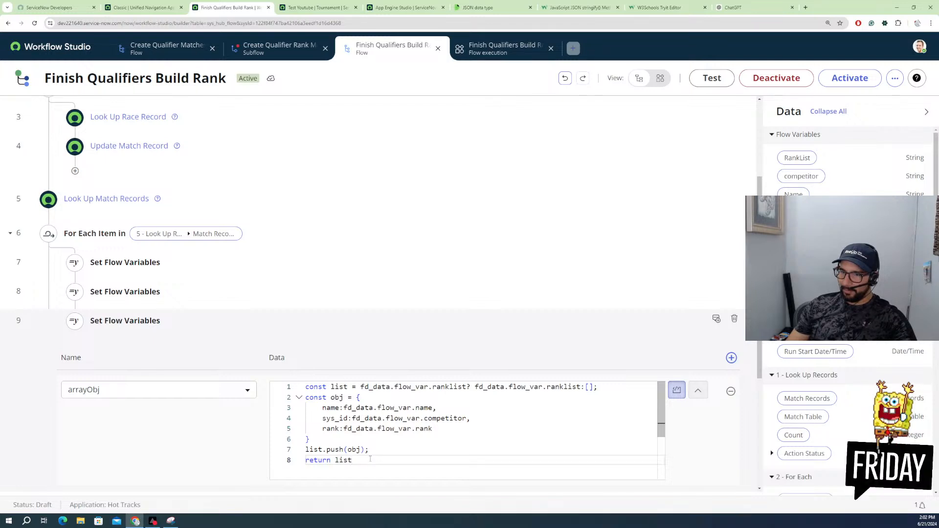
Step: Make the arrayObj script return {list} and finish editing step 9
click(336, 460)
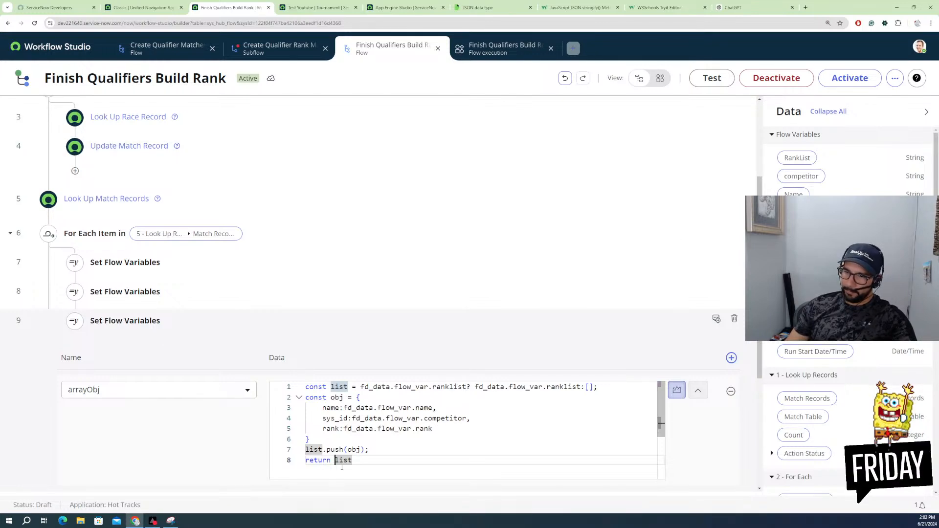
text({)
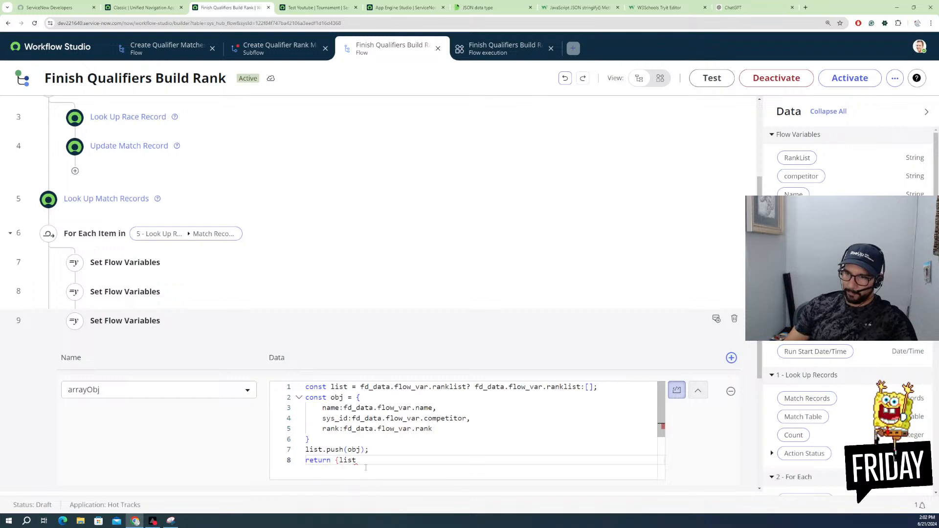
click(364, 465)
text(})
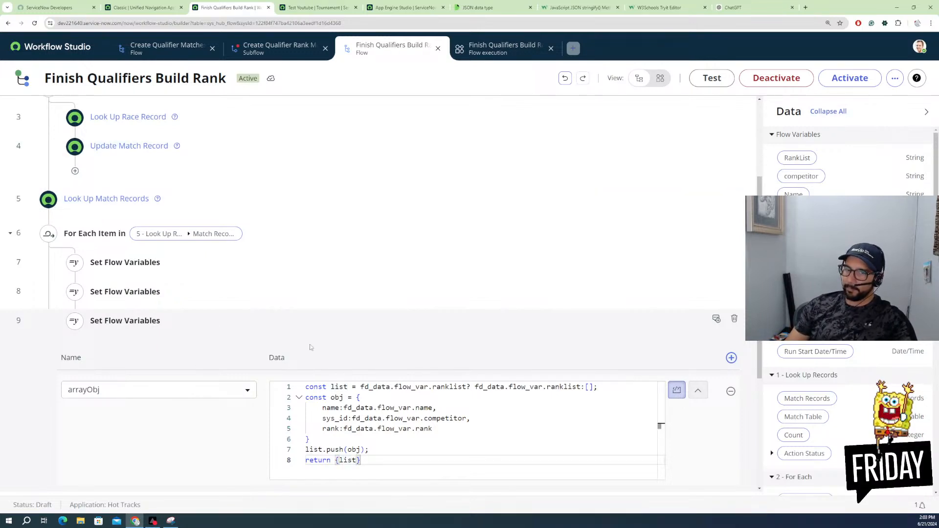
scroll(310, 347, down, 1)
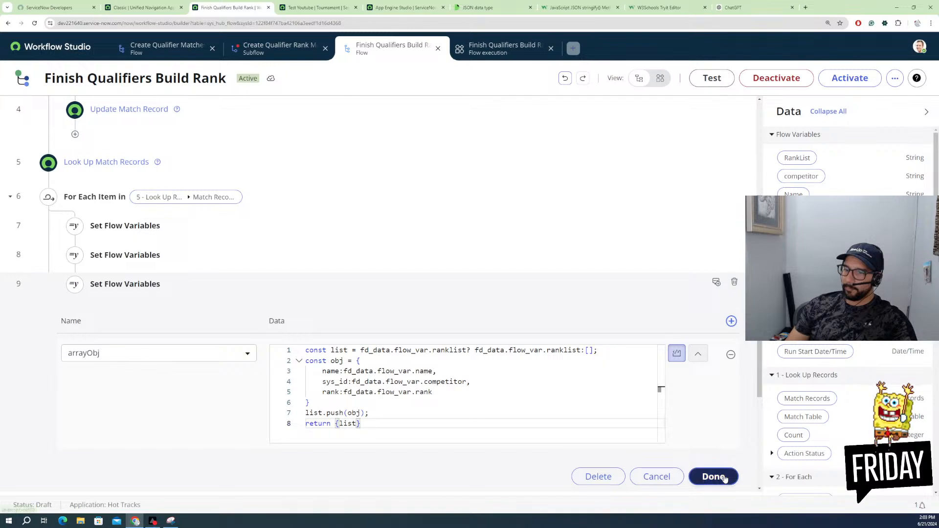
click(714, 477)
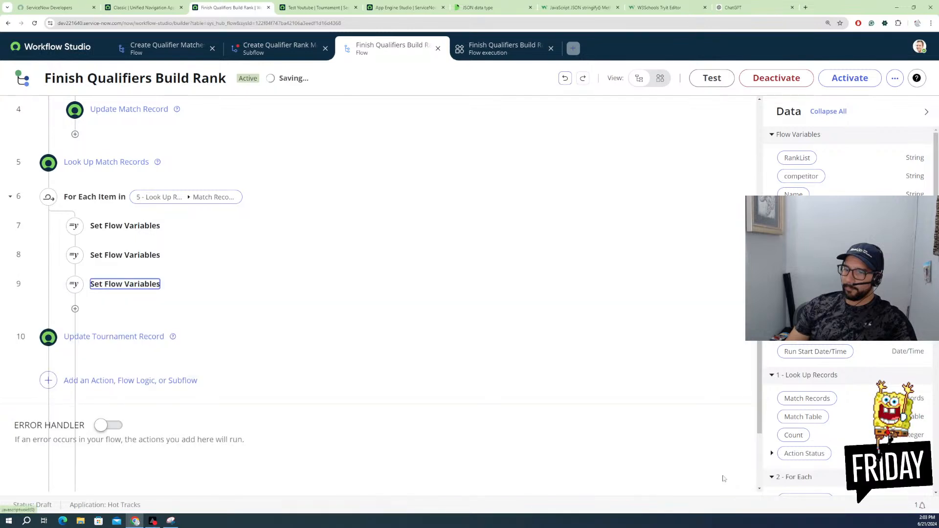
Step: Run a flow test on the Test Youtube tournament record and view its execution details
click(713, 79)
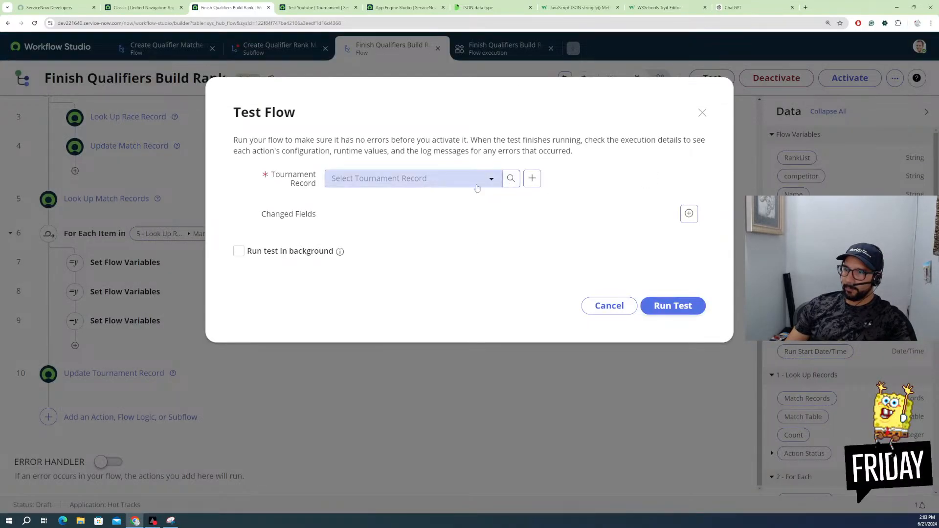
click(477, 185)
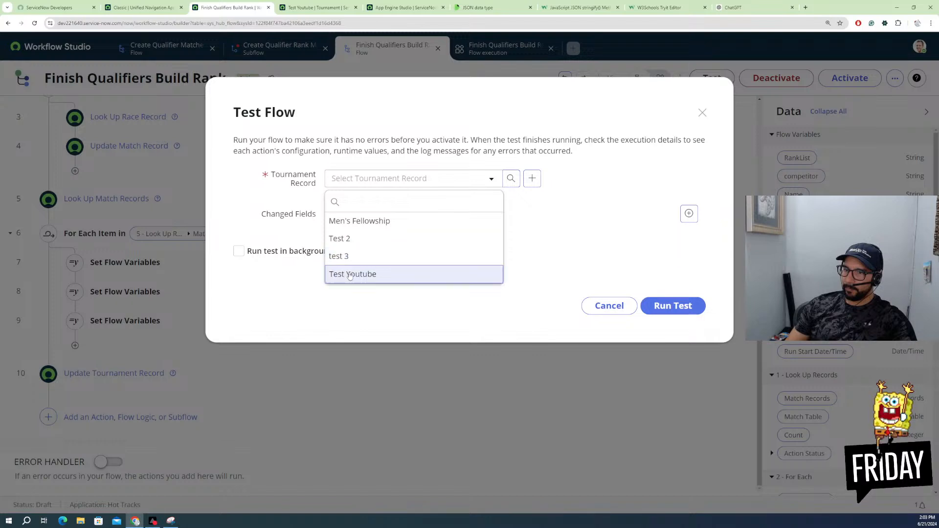
click(351, 274)
click(659, 305)
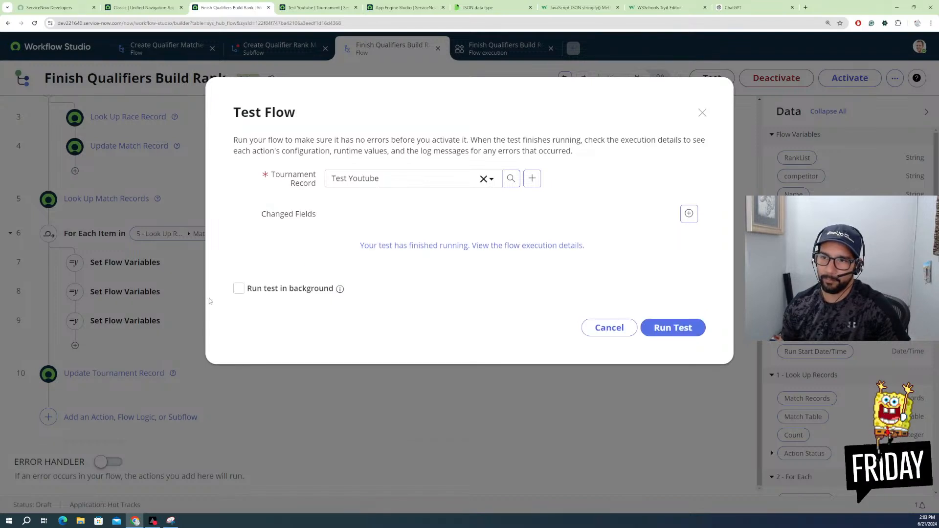
click(460, 247)
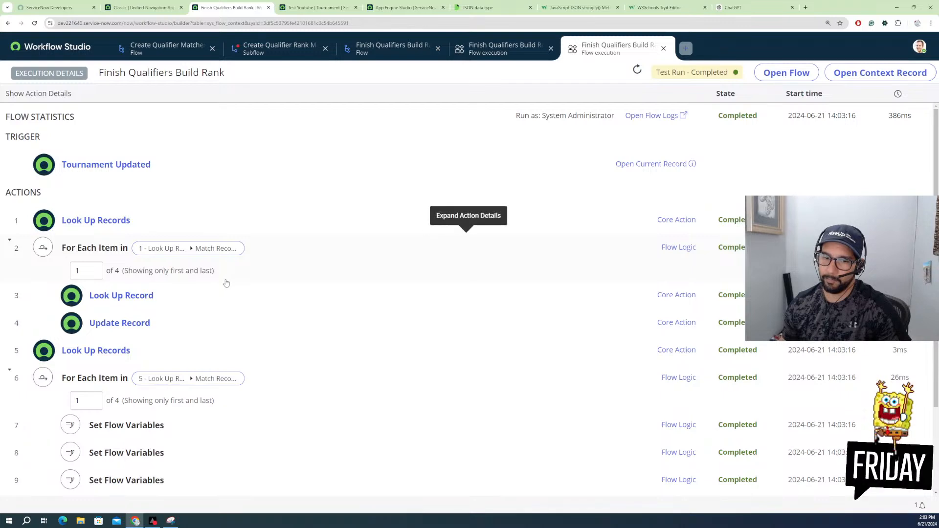
Step: Examine step 9's arrayObj runtime value for the first and last iterations of the step 6 loop
scroll(125, 447, down, 2)
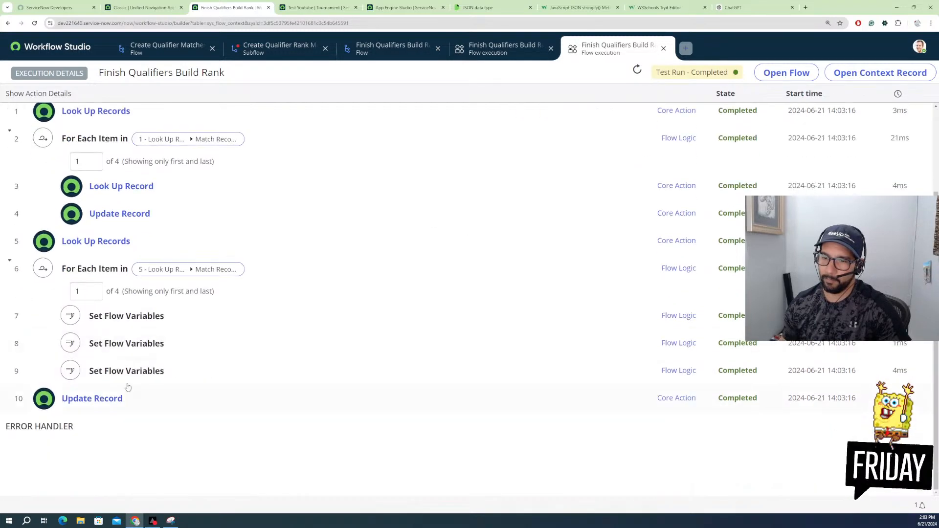
click(127, 372)
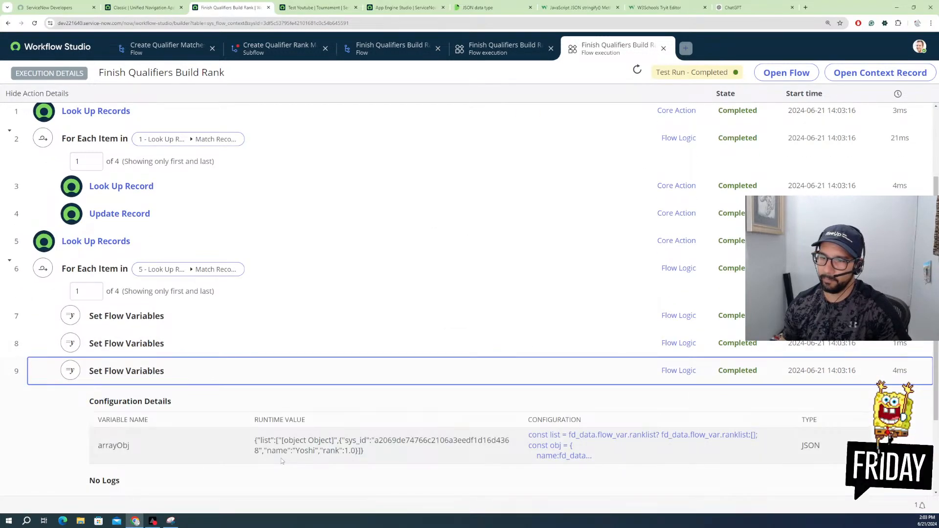
click(373, 455)
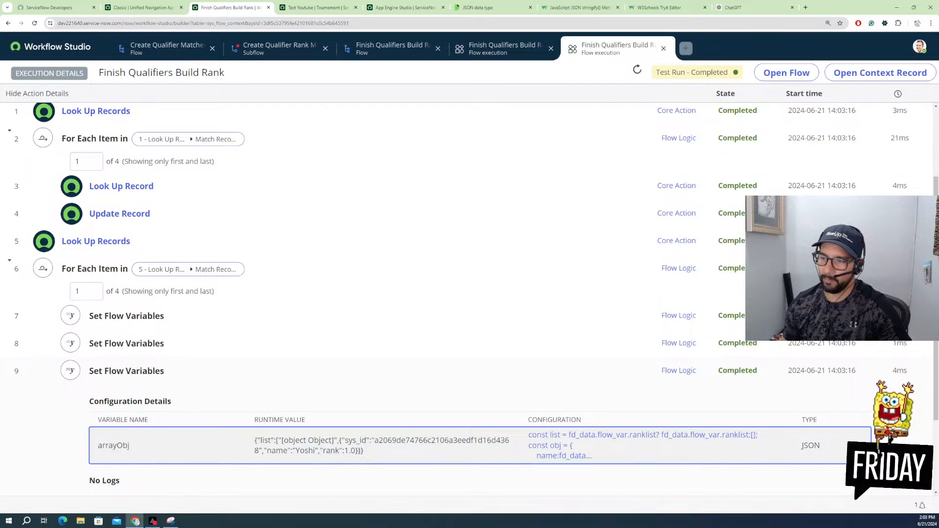
click(95, 290)
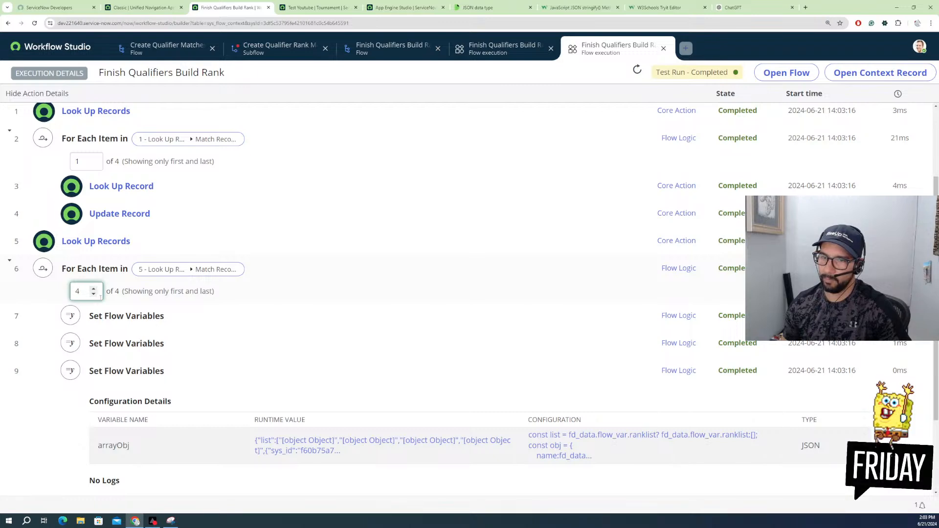
click(93, 294)
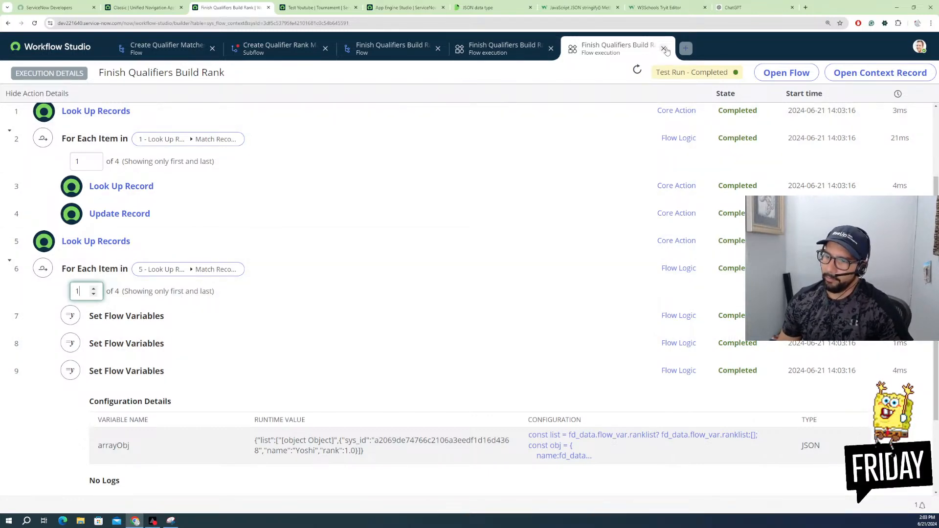
Step: Review step 8's arrayObj runtime value in the earlier 13:55:59 flow execution for comparison and return to the flow
click(501, 48)
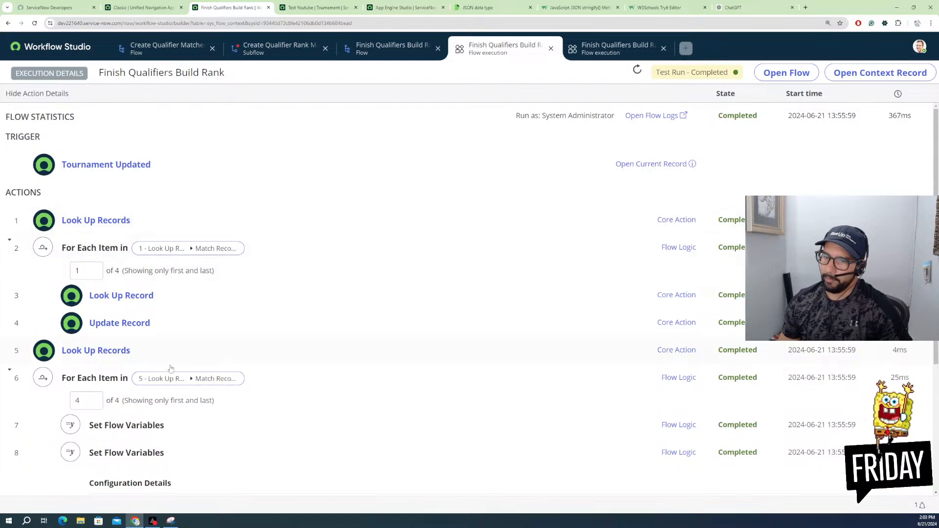
scroll(205, 361, down, 2)
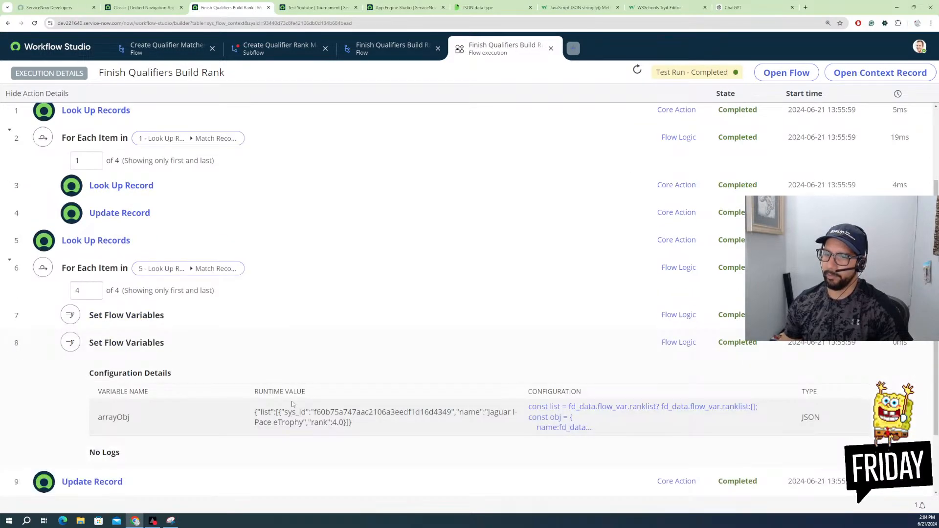
scroll(335, 410, down, 2)
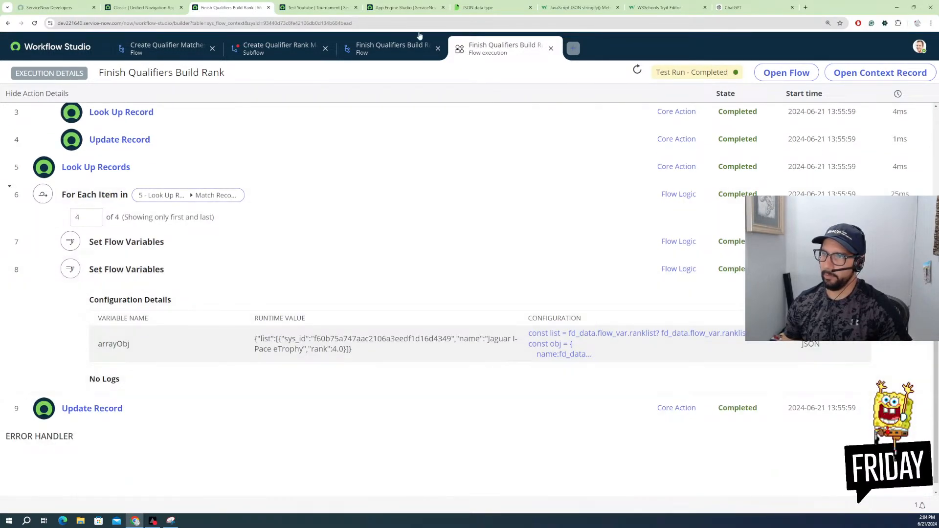
click(551, 49)
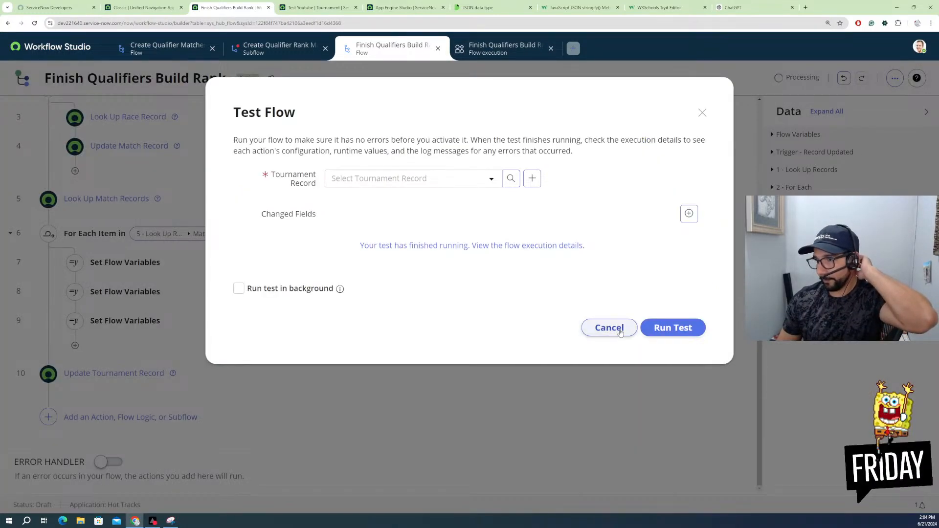
Step: Close the flow test dialog and review the field mapping of the Update Tournament Record action in step 10
click(610, 328)
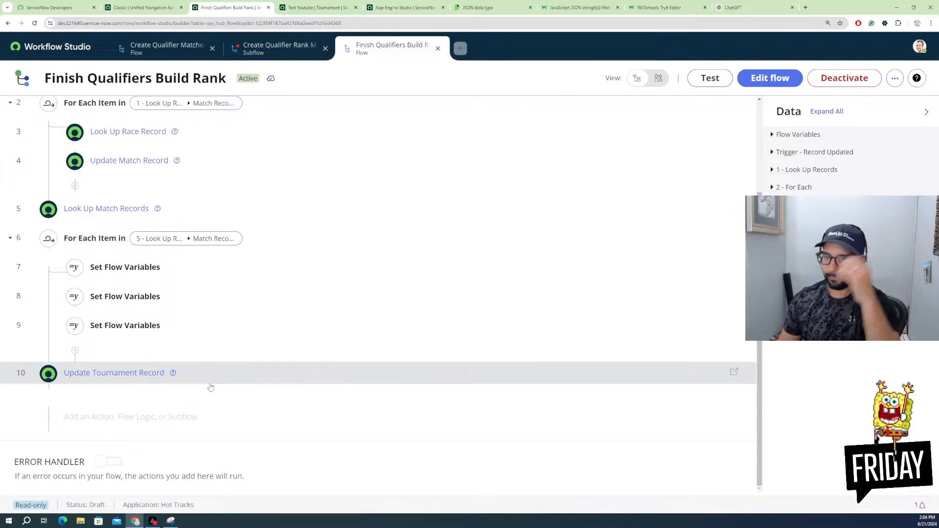
click(145, 374)
scroll(293, 369, down, 2)
scroll(294, 369, down, 1)
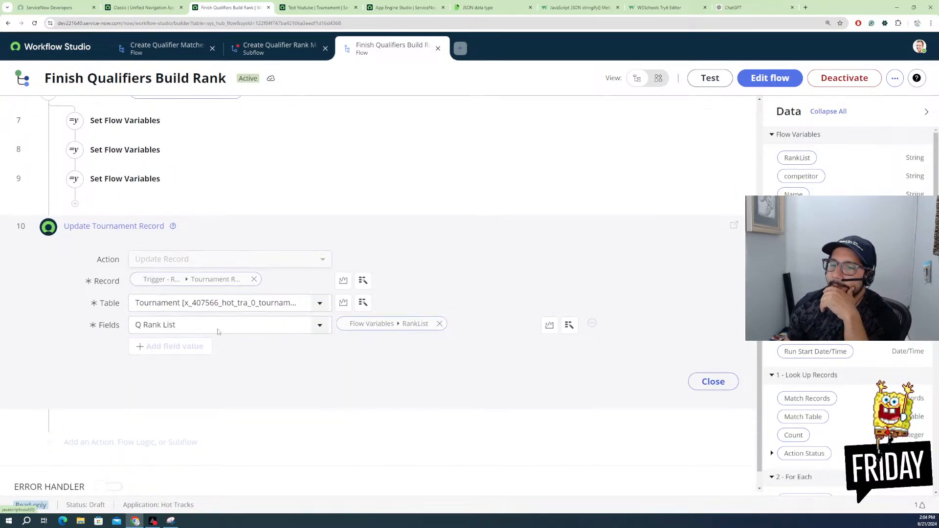
Step: Open the arrayObj script of step 9 and put the flow into edit mode
click(124, 178)
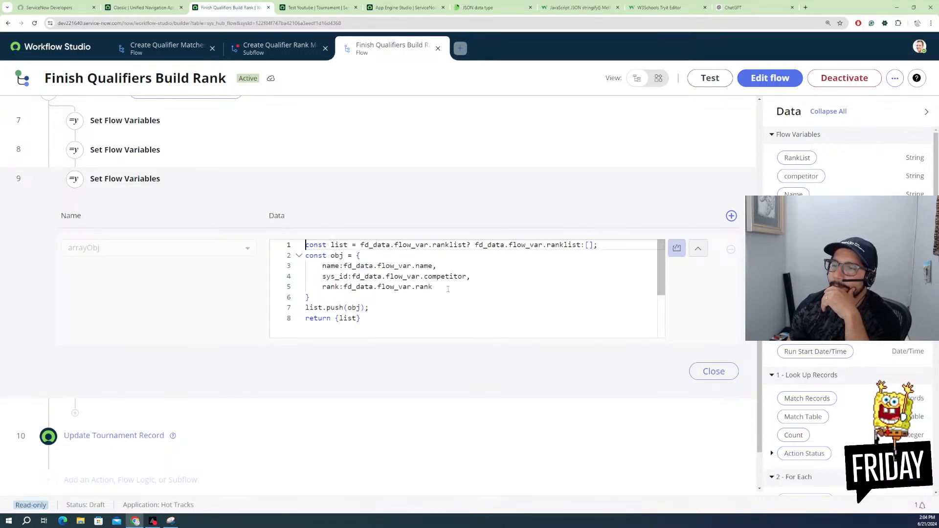
scroll(431, 287, down, 2)
scroll(416, 288, up, 2)
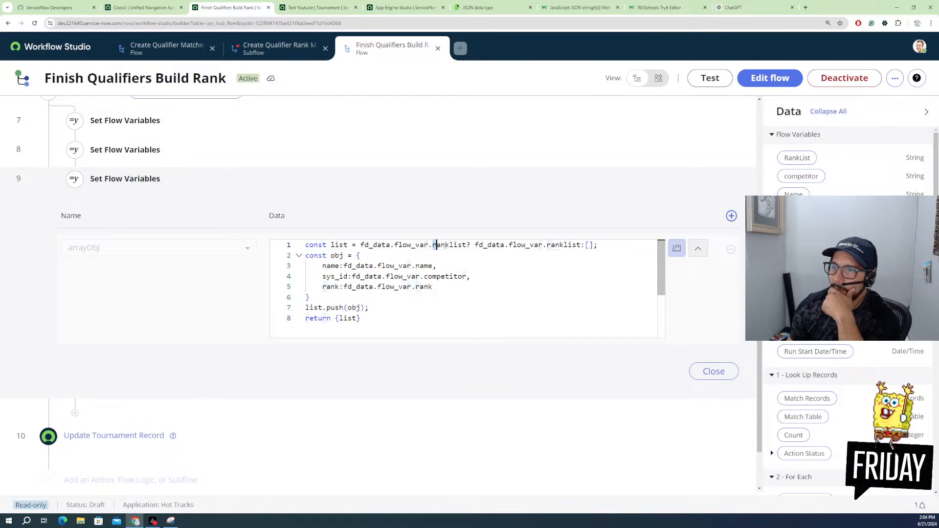
drag(434, 245, 467, 245)
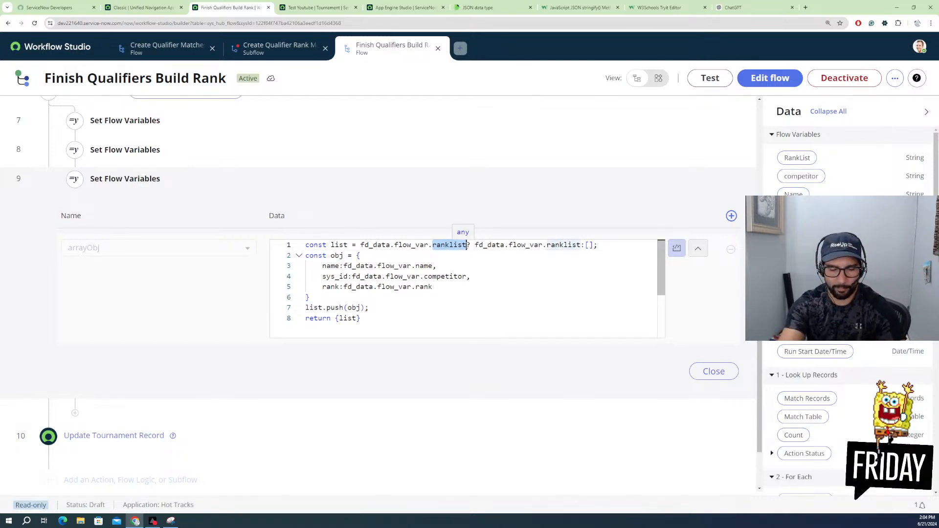
key(BackSpace)
key(BackSpace)
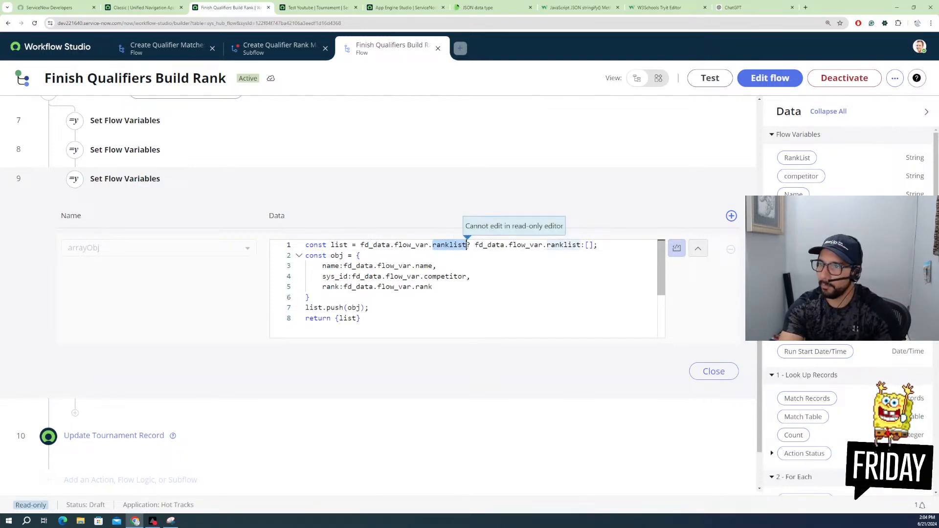
click(772, 79)
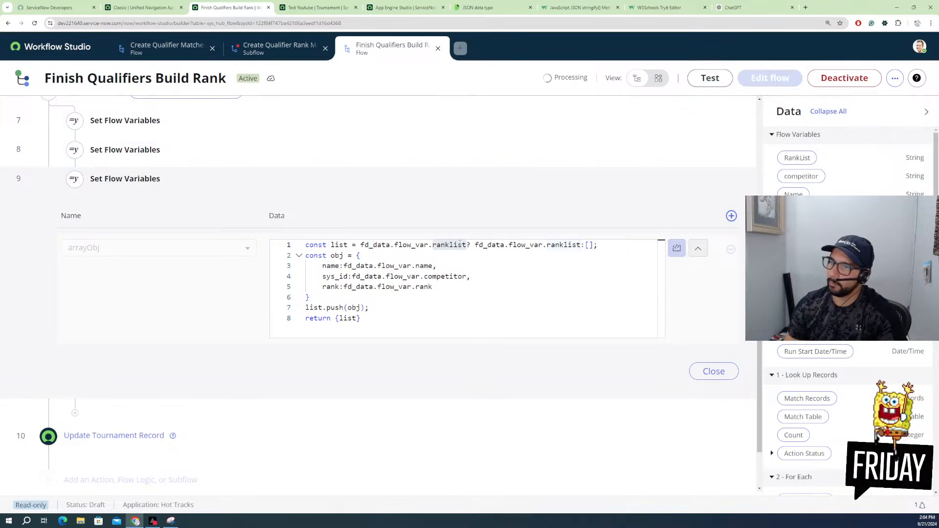
Step: Replace ranklist with arrayobj in the condition of the list declaration, so it tests fd_data.flow_var.arrayobj
drag(433, 245, 468, 245)
text(arr)
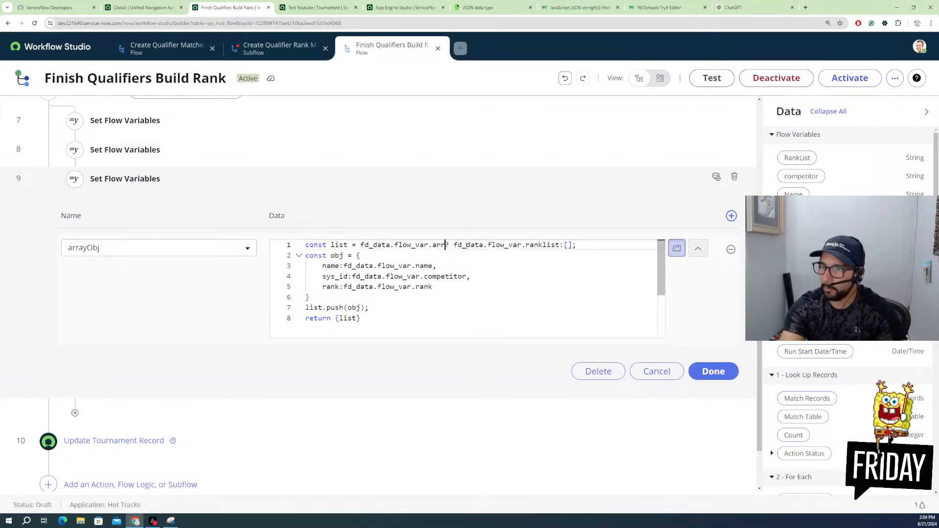
key(BackSpace)
key(BackSpace)
key(BackSpace)
text(.arrayobj)
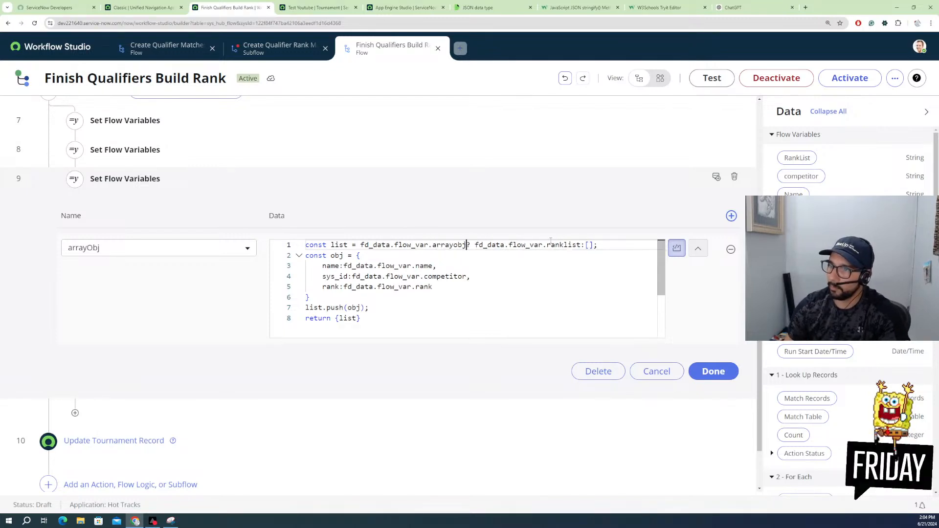
Step: Make the list declaration use fd_data.flow_var.arrayobj when the condition is true, and finish editing step 9
drag(543, 245, 580, 246)
text(.a)
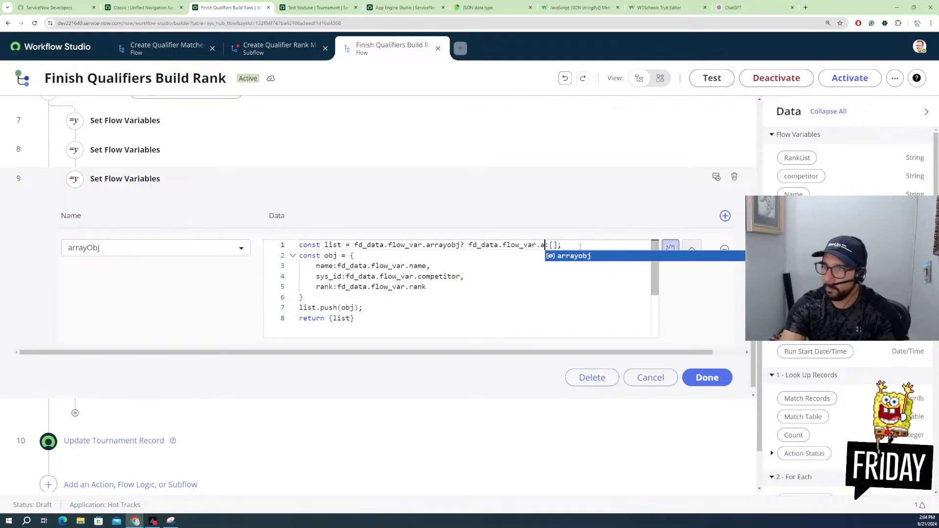
key(Return)
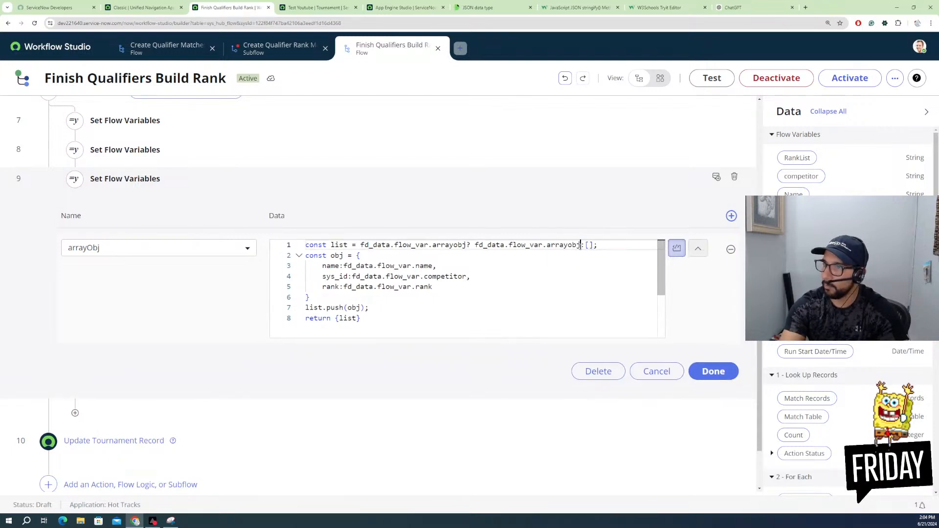
click(590, 245)
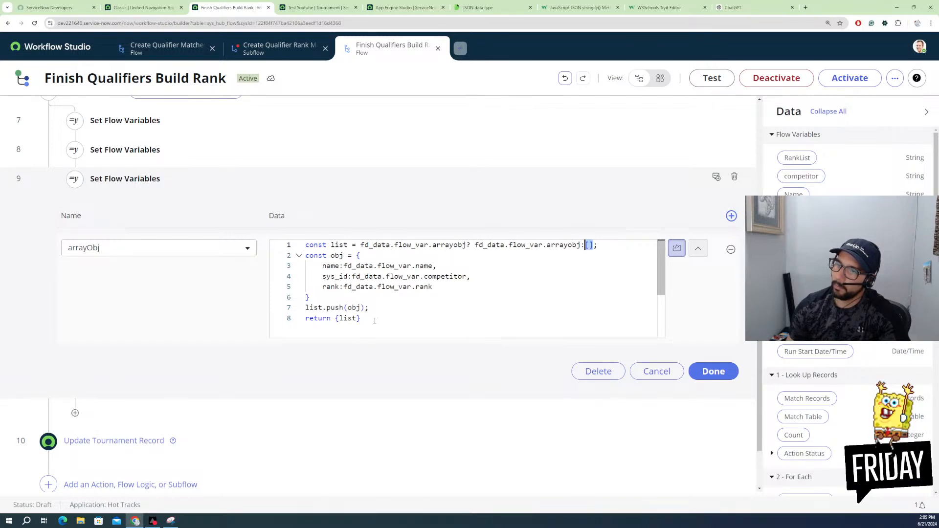
click(397, 323)
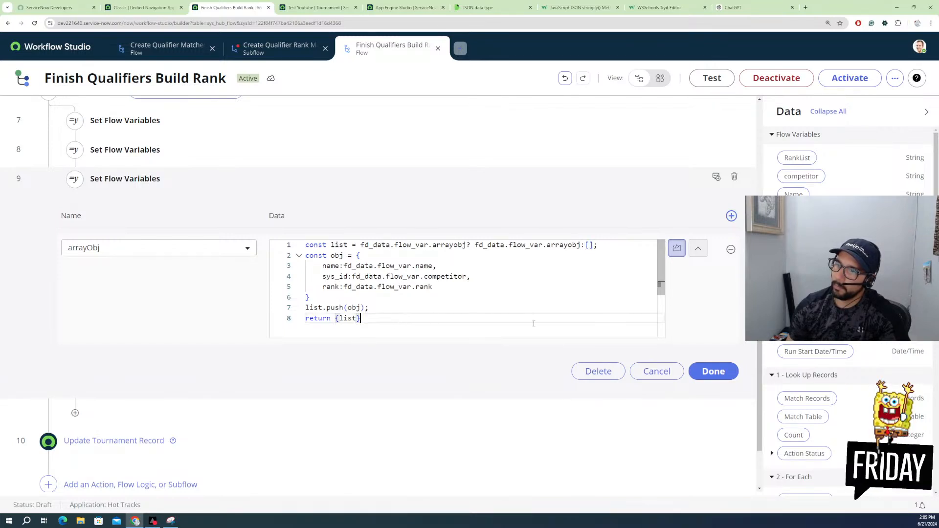
click(709, 372)
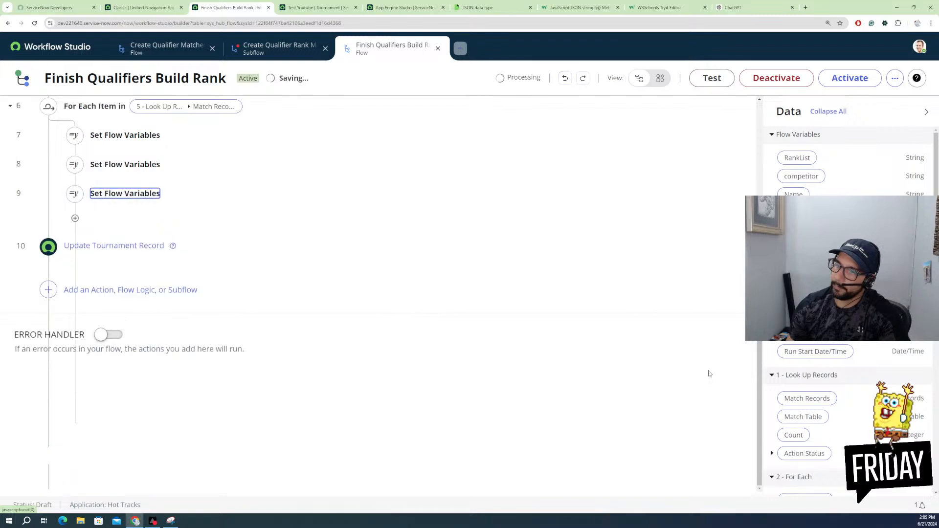
Step: Test the flow with the Test Youtube tournament record and open its execution details
click(711, 79)
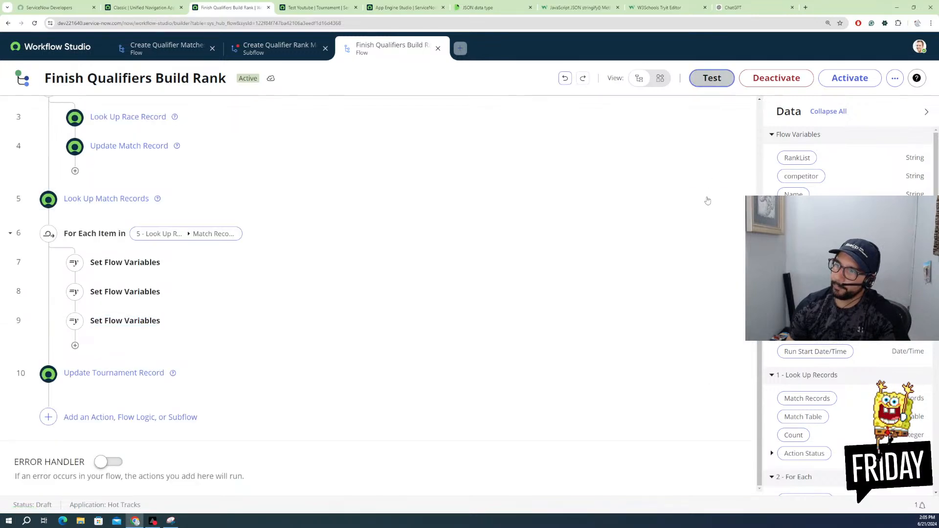
click(495, 183)
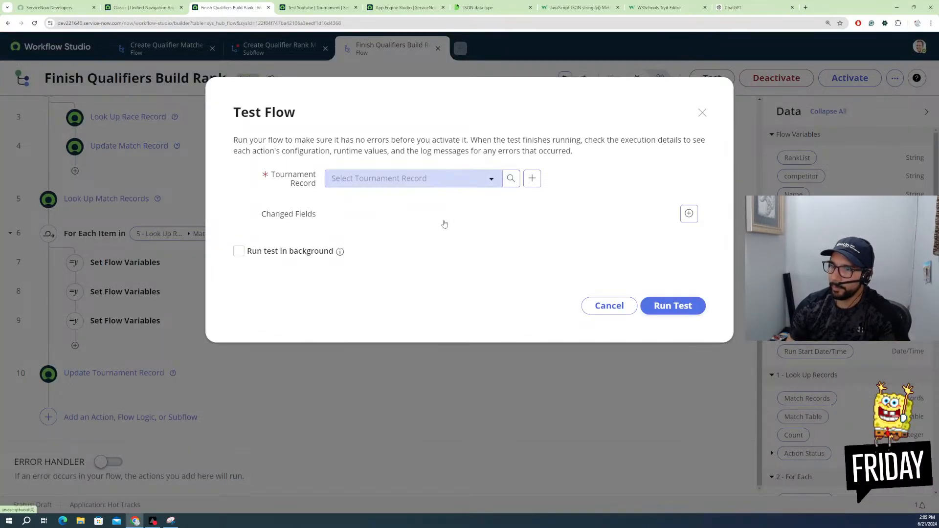
click(374, 272)
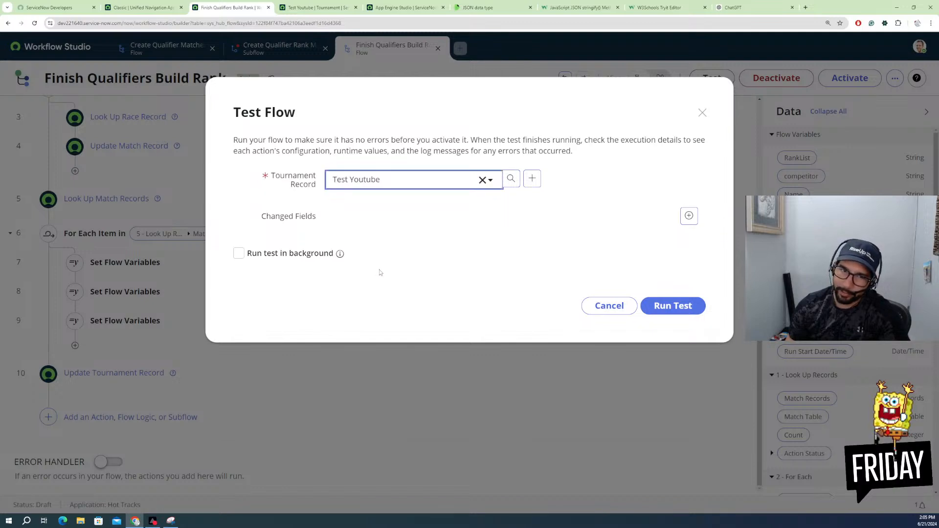
click(669, 306)
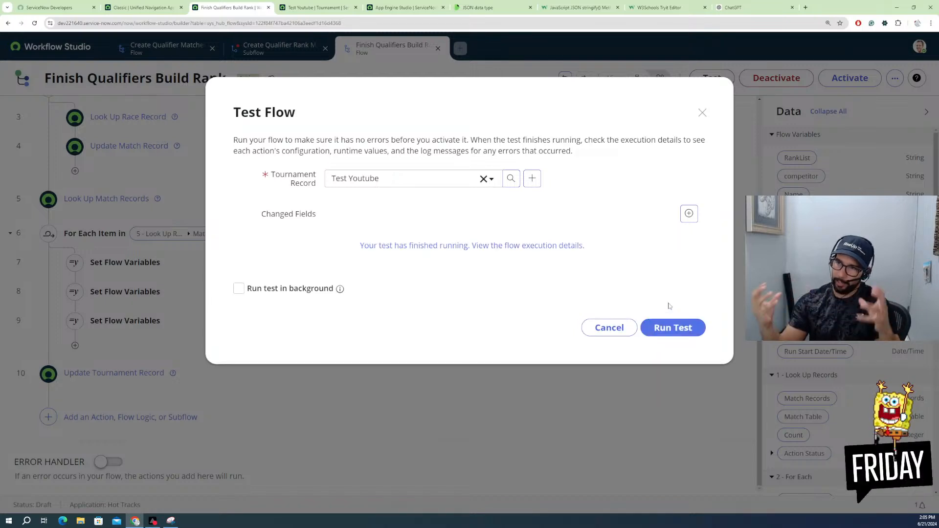
click(510, 246)
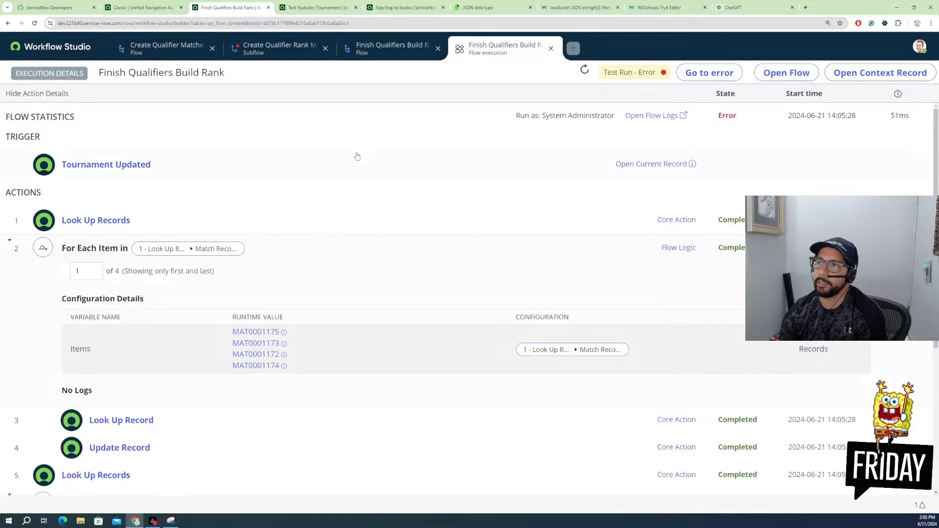
Step: Examine step 9's arrayObj runtime value in iterations 1 and 2 of the step 6 loop, then close the execution
scroll(139, 367, down, 2)
scroll(143, 377, down, 2)
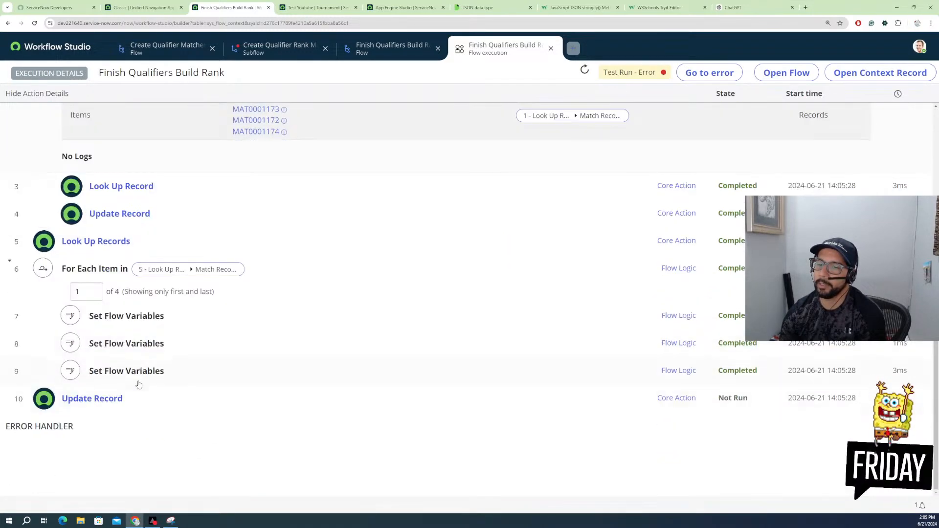
click(142, 377)
scroll(312, 372, down, 1)
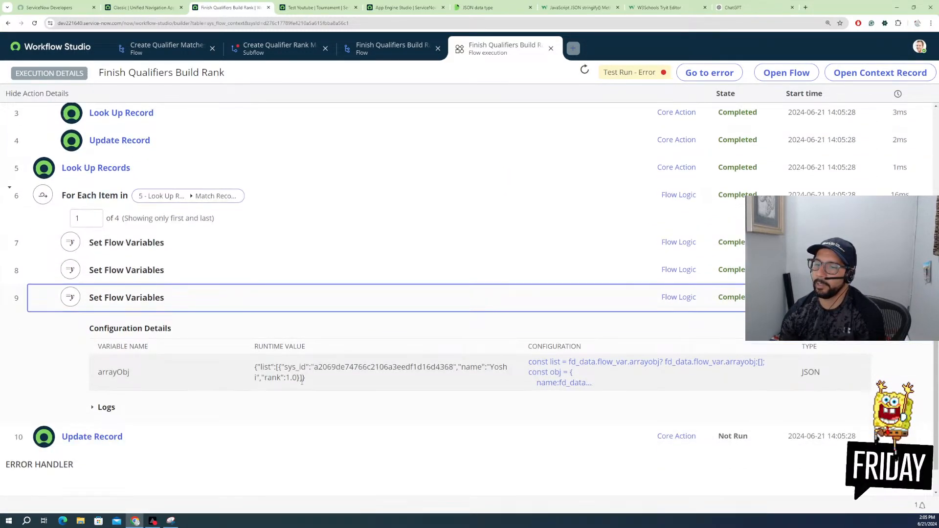
click(93, 216)
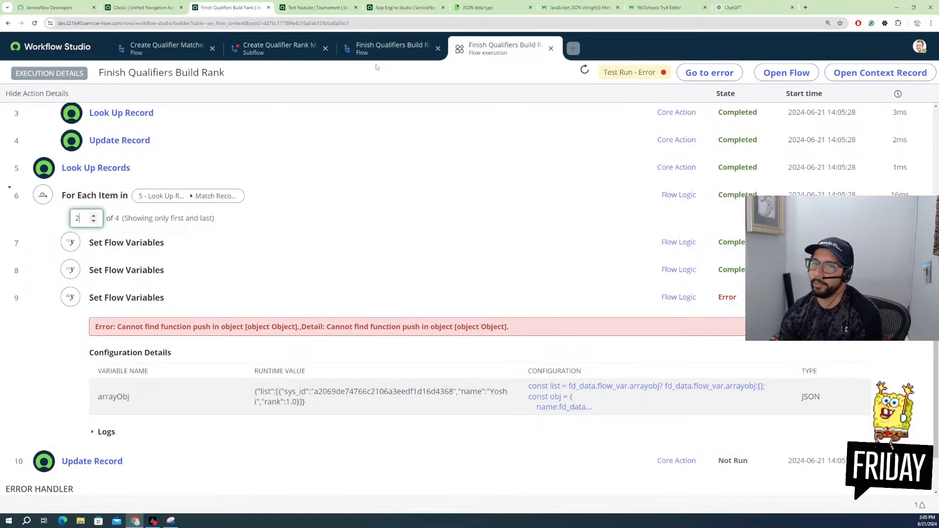
click(551, 49)
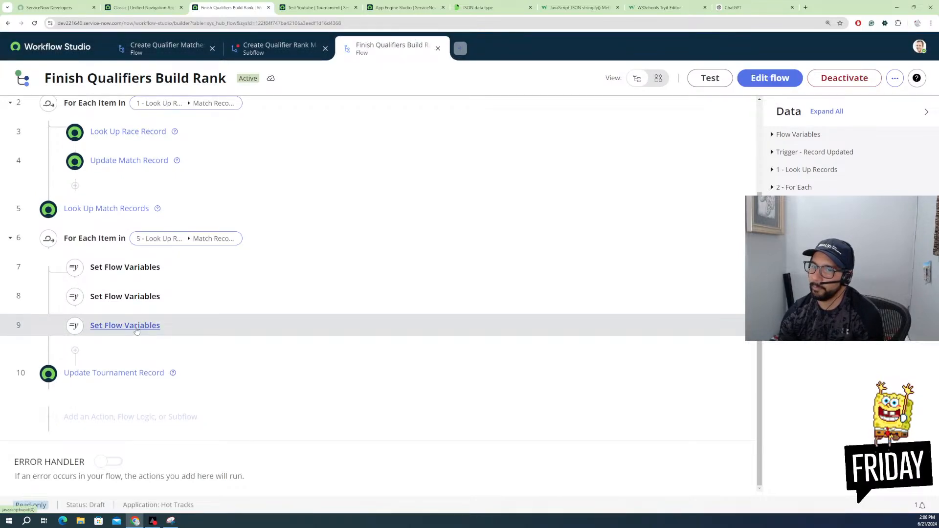
Step: Reopen step 9's arrayObj script for review and enable editing of the flow again
click(136, 331)
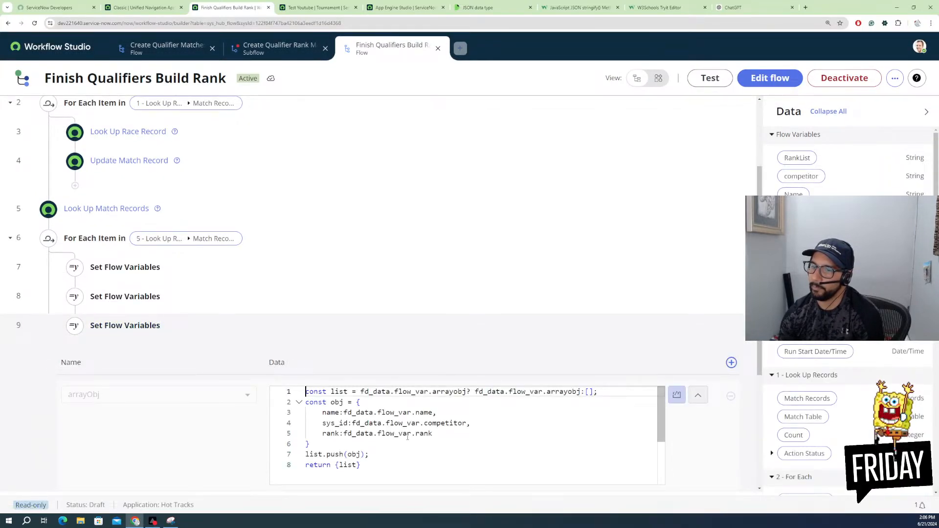
drag(385, 471, 285, 390)
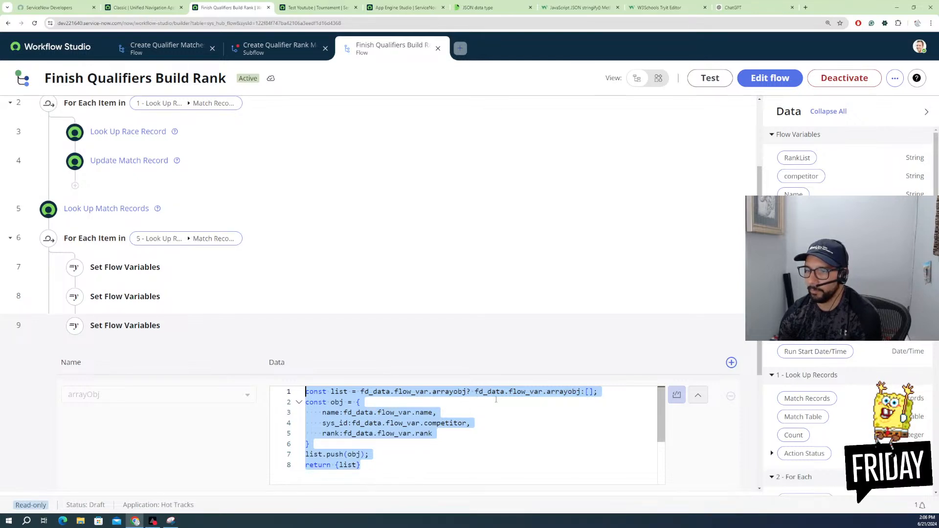
click(593, 396)
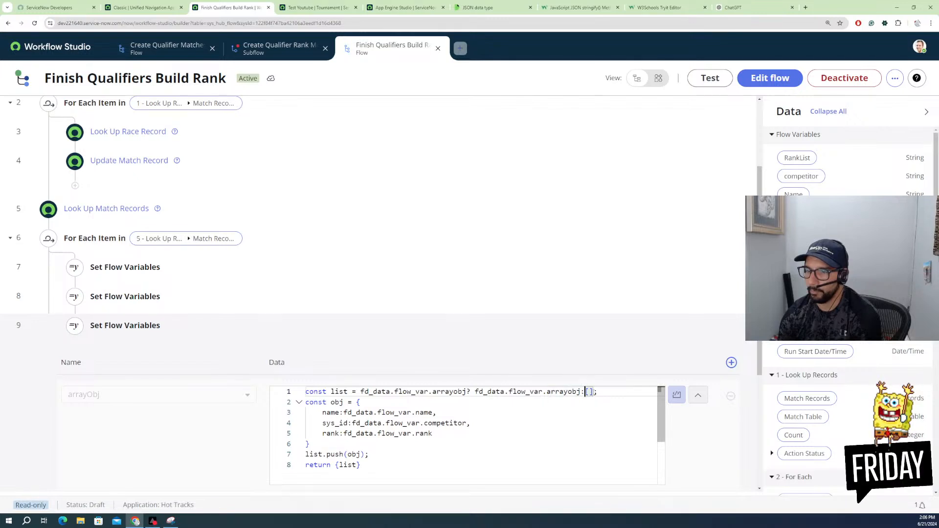
drag(593, 392, 589, 392)
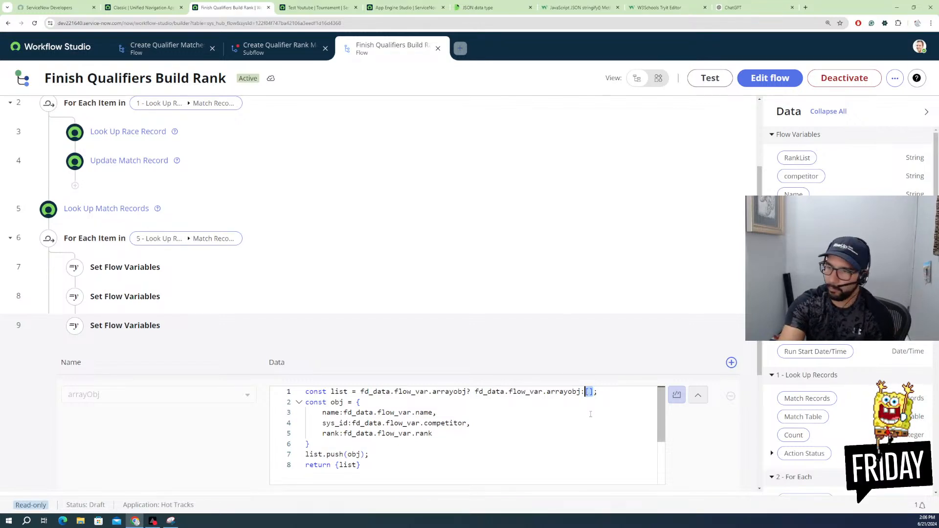
key(BackSpace)
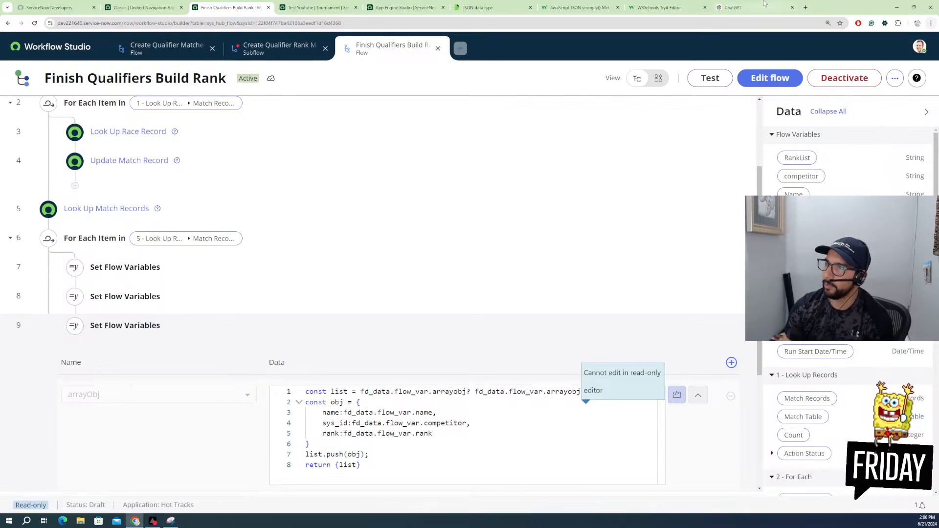
click(771, 78)
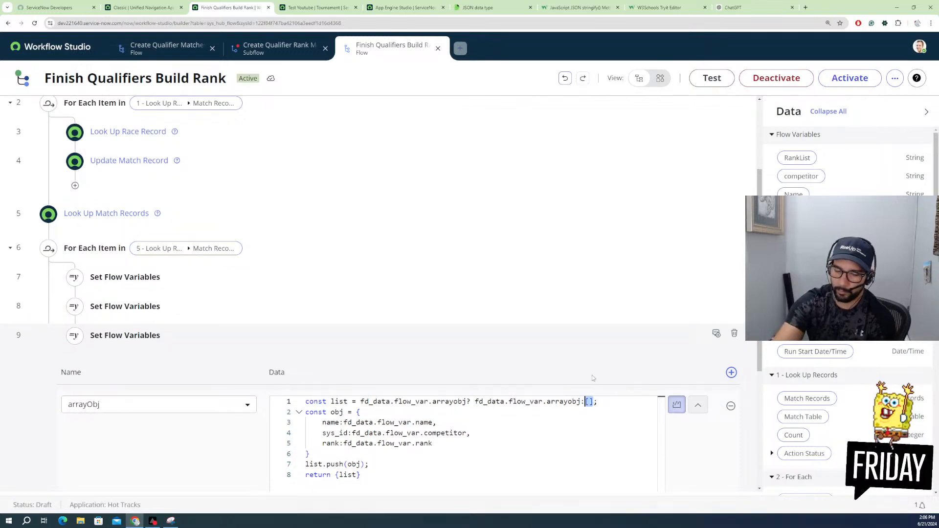
Step: Change the fallback value of the list declaration from an empty array to an empty object {}
text({)
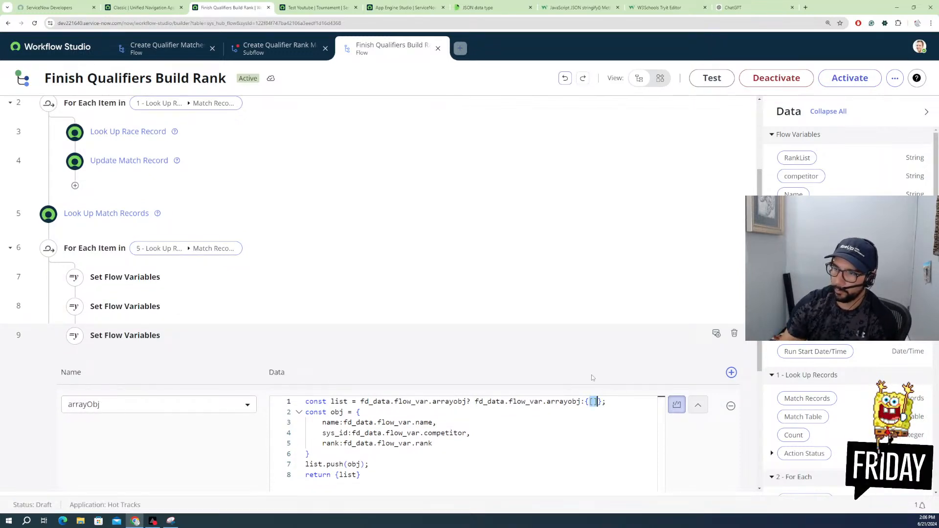
click(521, 432)
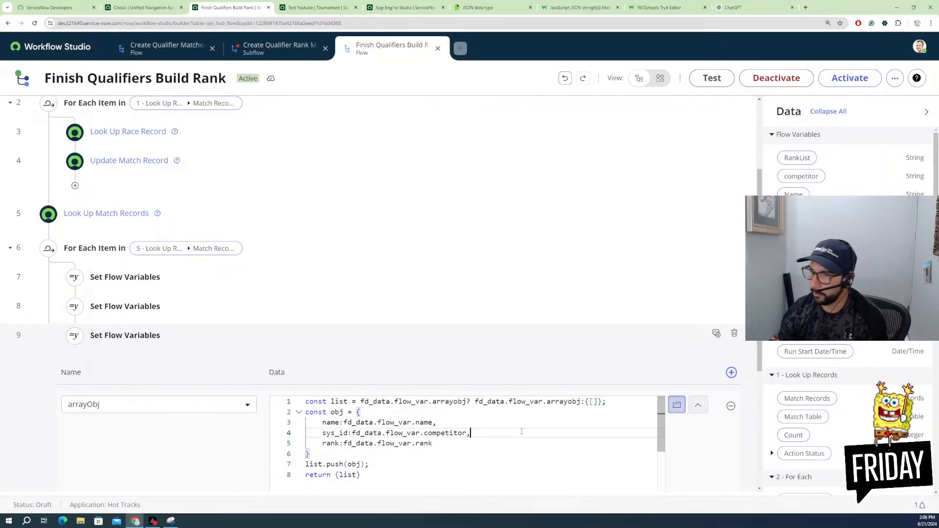
click(593, 402)
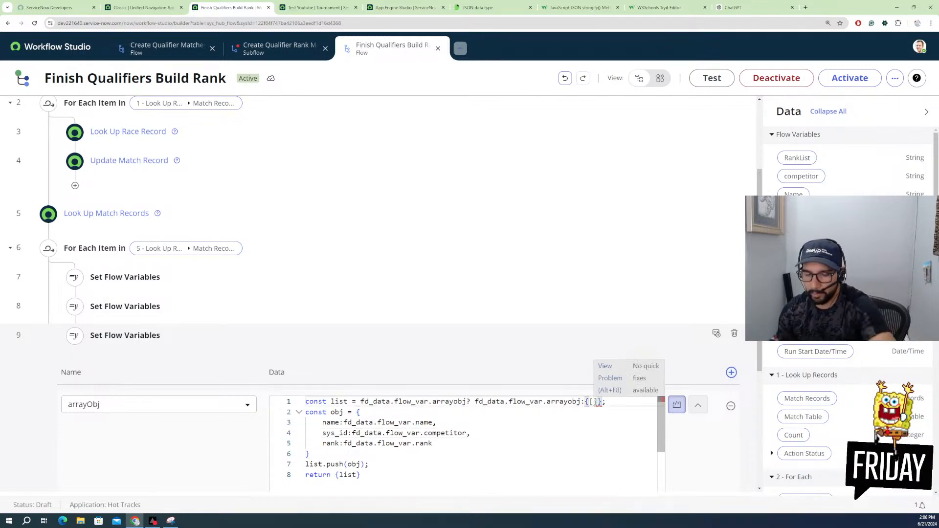
key(BackSpace)
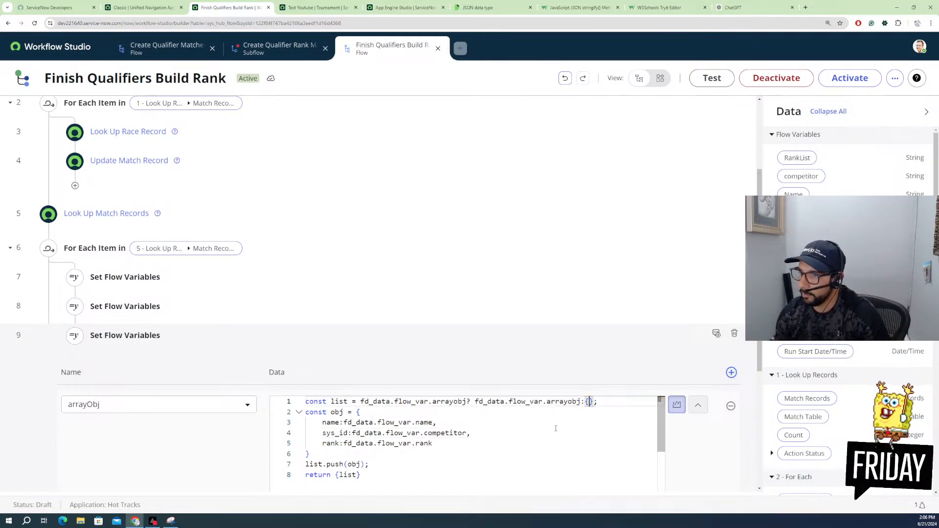
click(542, 430)
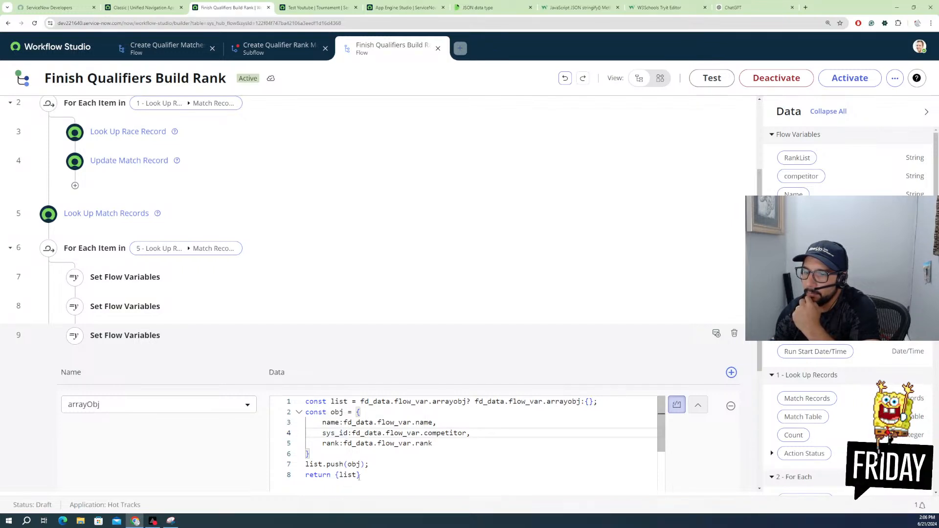
Step: Remove the curly braces around list in the return statement of step 9's arrayObj script
click(361, 475)
key(BackSpace)
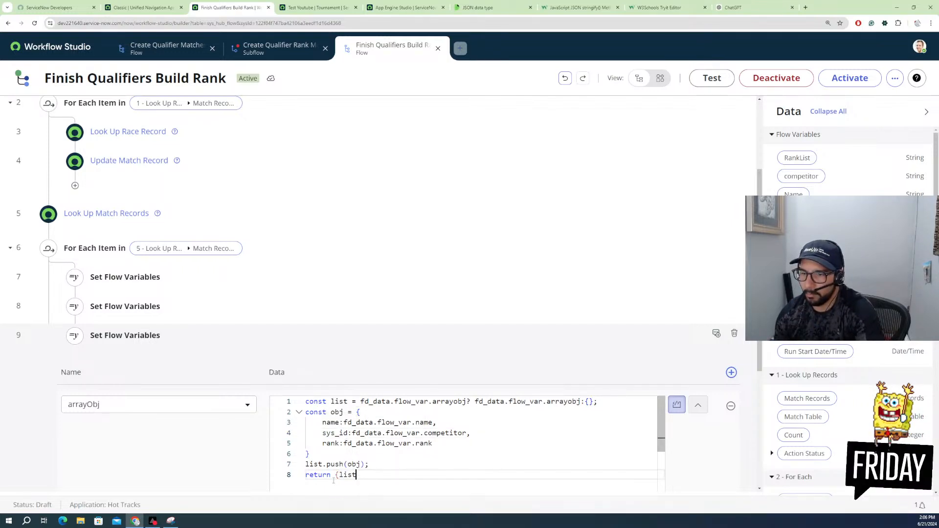
click(340, 475)
key(BackSpace)
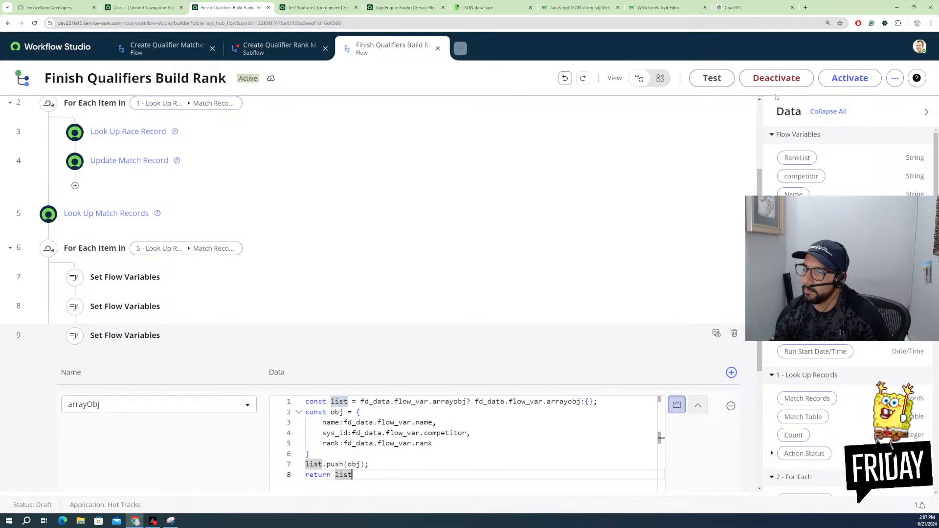
Step: Change the fallback value of the list declaration in the arrayObj script to an empty array []
click(591, 401)
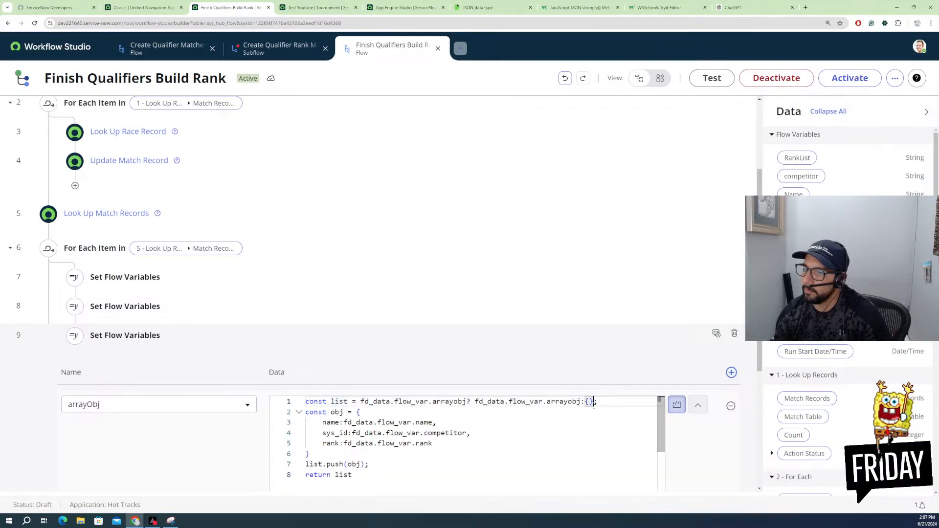
key(BackSpace)
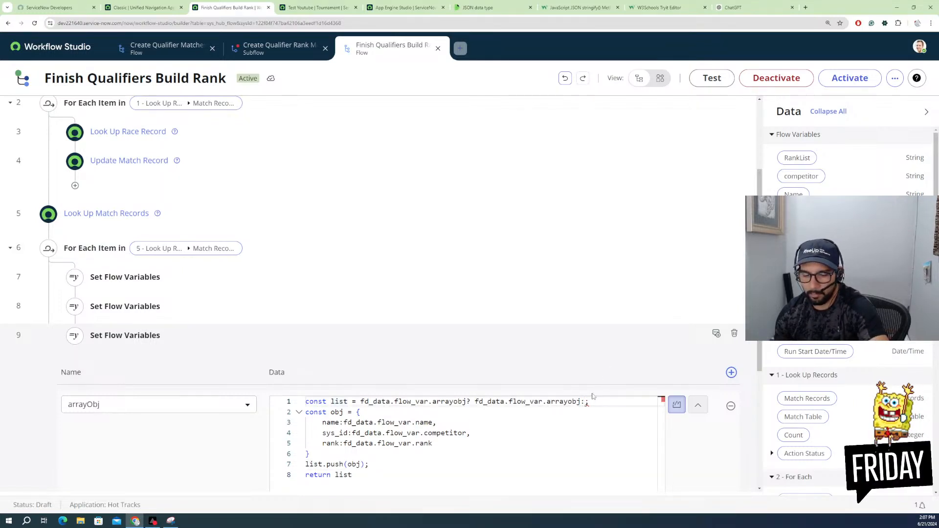
text([)
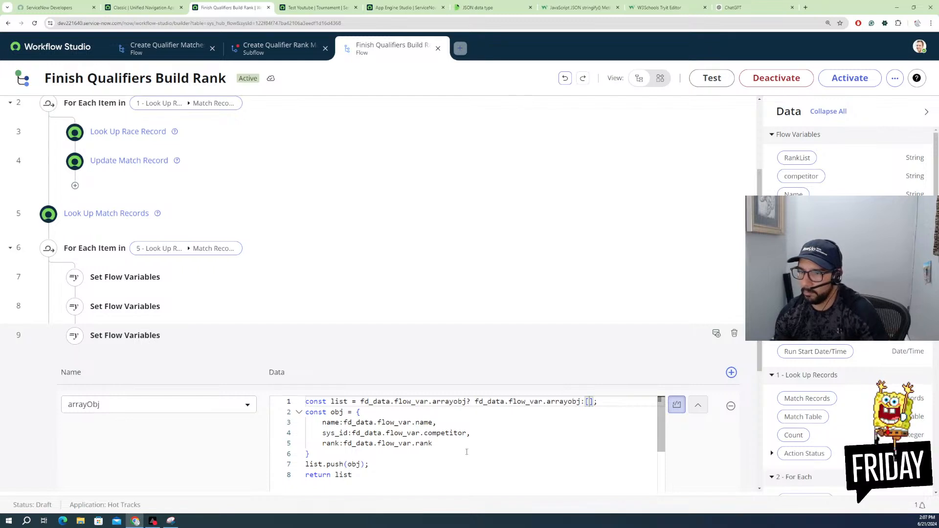
click(386, 473)
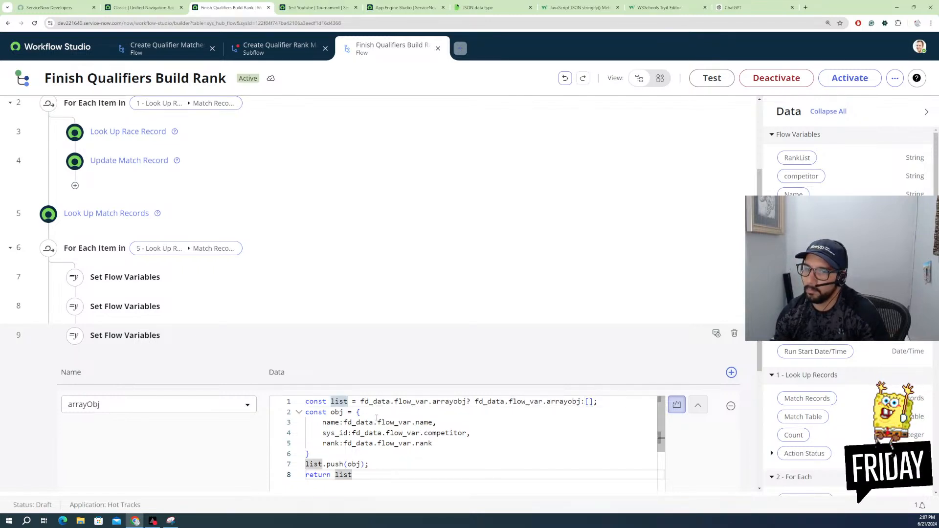
scroll(420, 445, down, 1)
scroll(419, 446, up, 1)
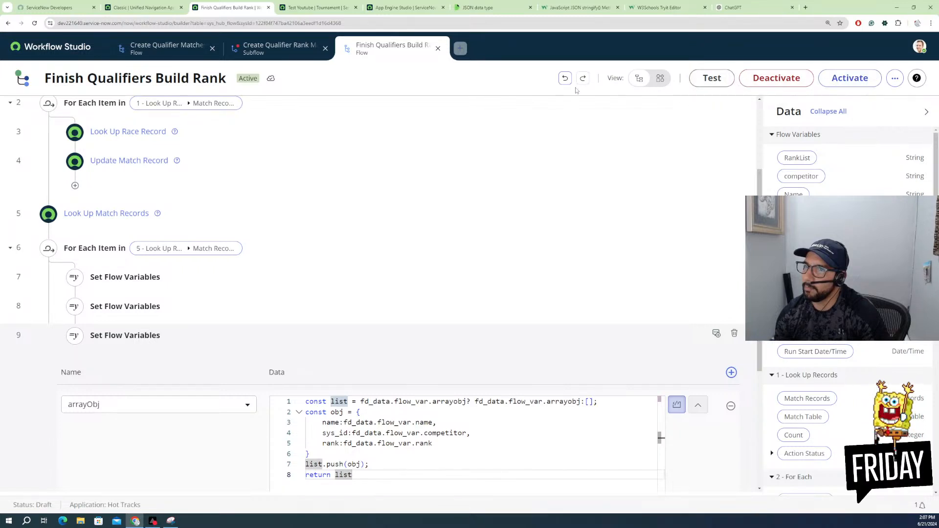
Step: Run a test of the flow with the Test Youtube tournament record and open its execution details
click(708, 80)
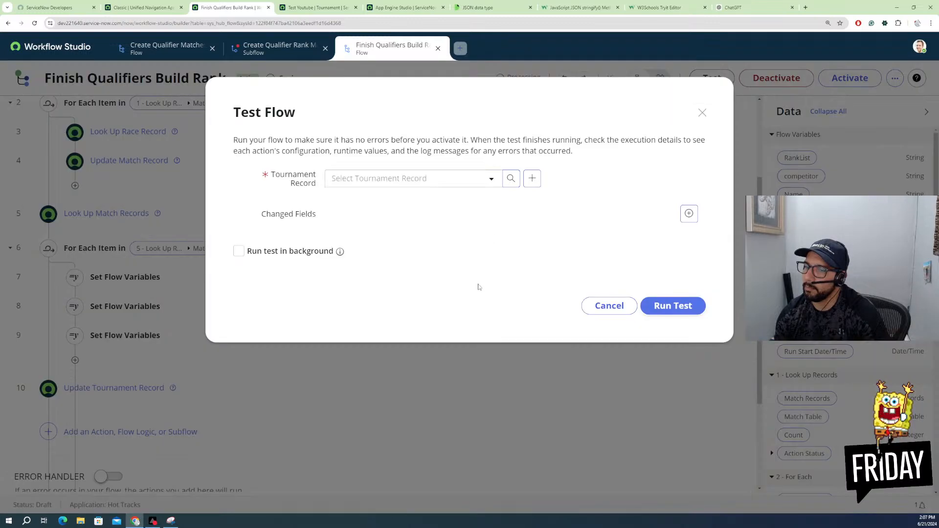
click(437, 182)
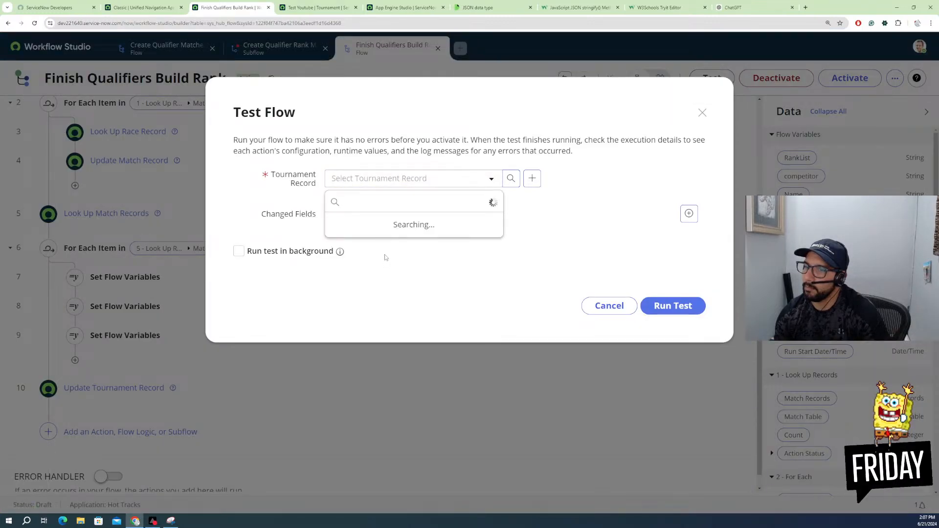
click(352, 273)
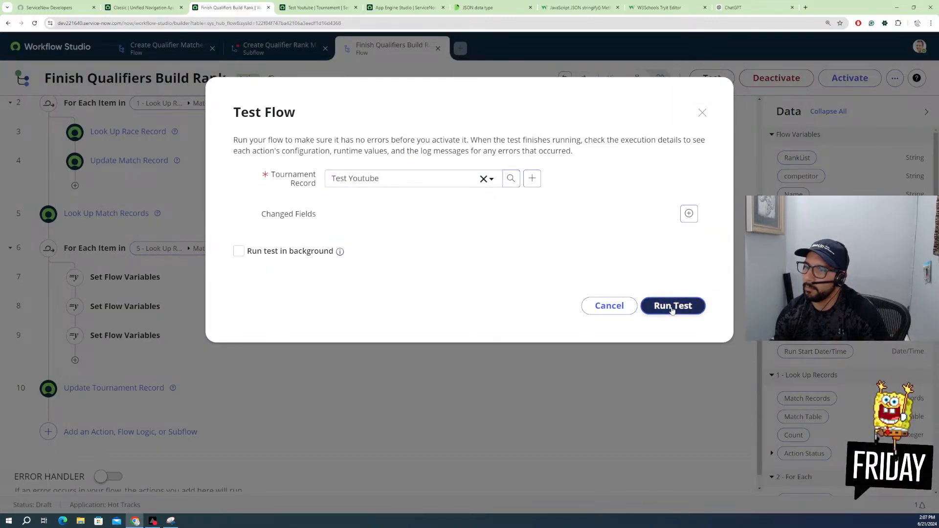
click(672, 306)
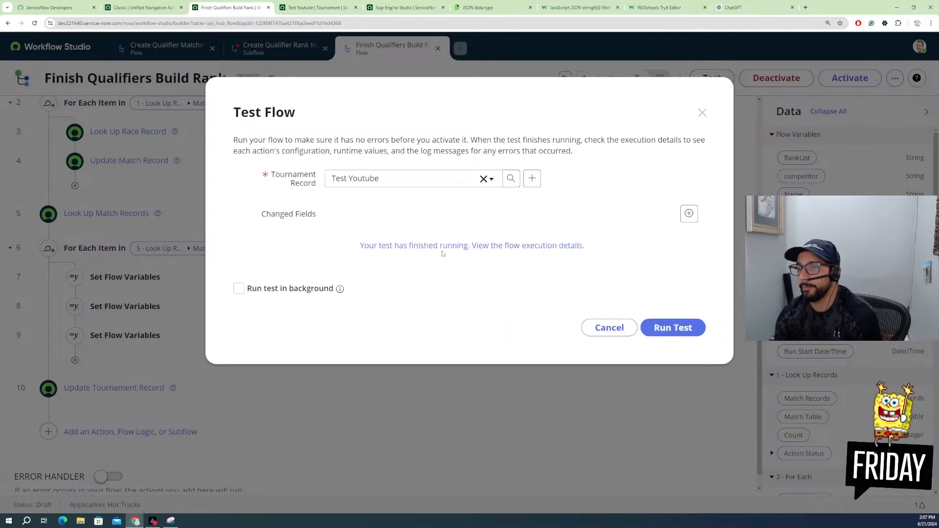
click(401, 245)
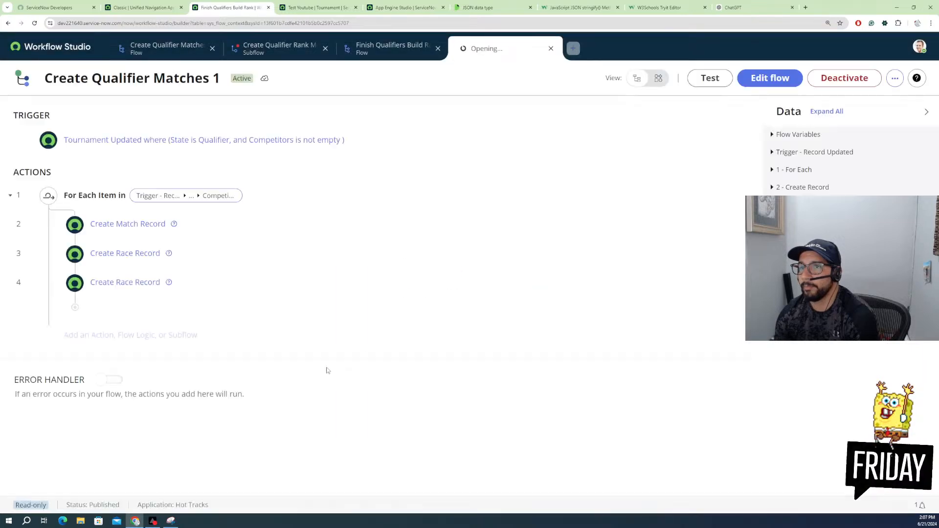
Step: Examine step 9's arrayObj runtime value and configured script in the execution details
scroll(268, 369, down, 3)
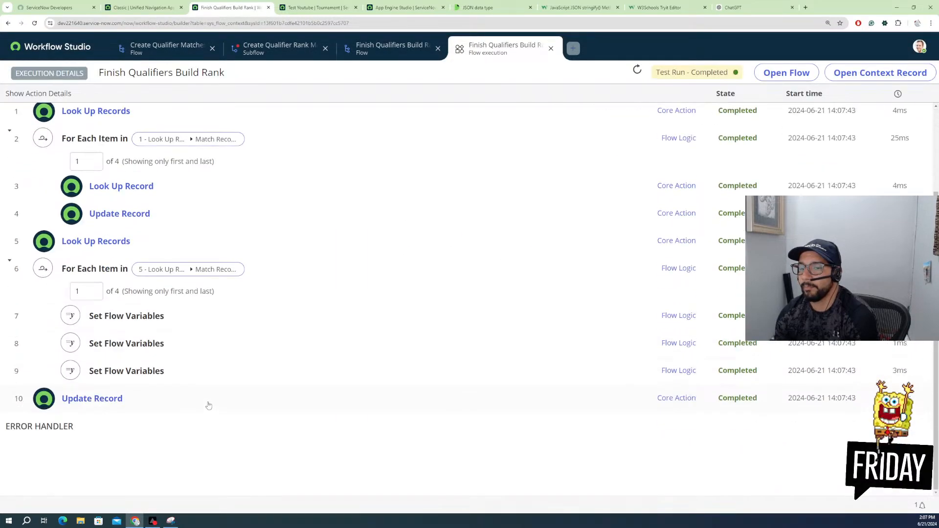
click(130, 368)
scroll(225, 409, down, 2)
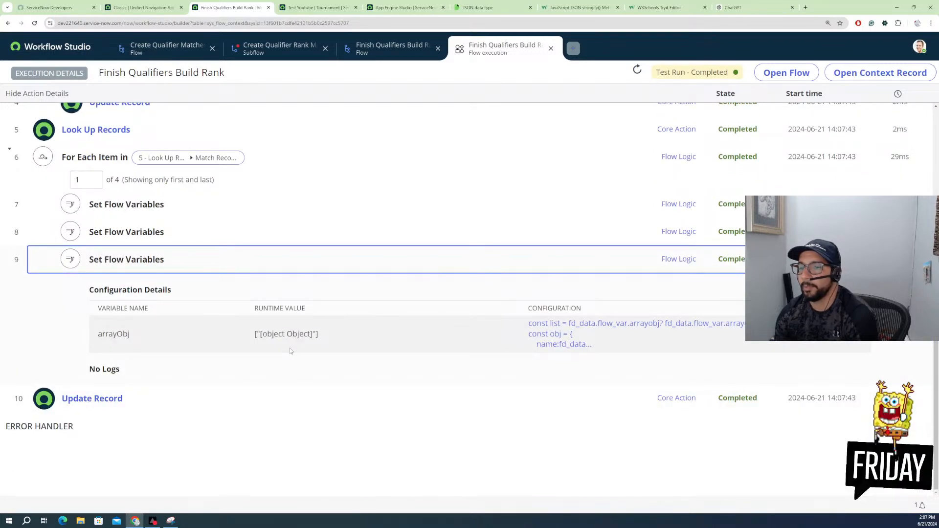
click(595, 325)
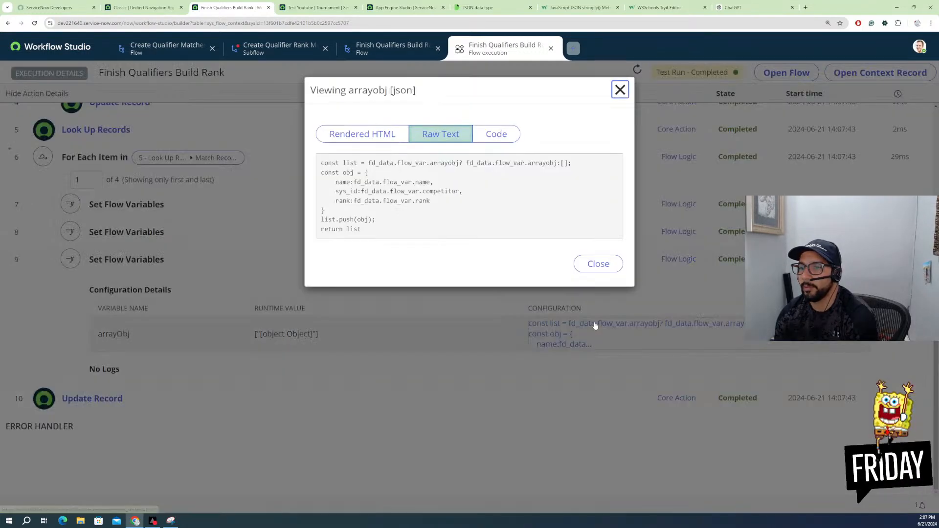
click(583, 266)
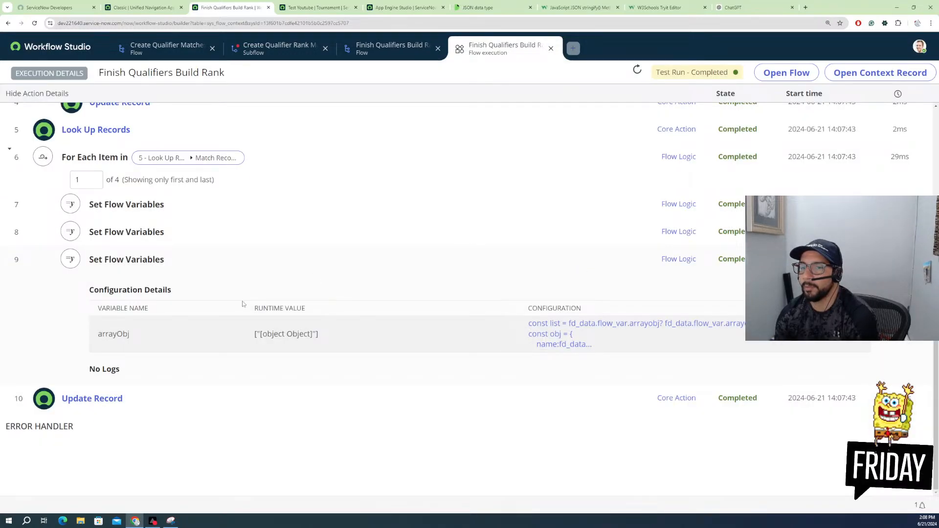
Step: Return to the Finish Qualifiers Build Rank flow, dismiss the test dialog and open the add-step options after step 9
click(390, 55)
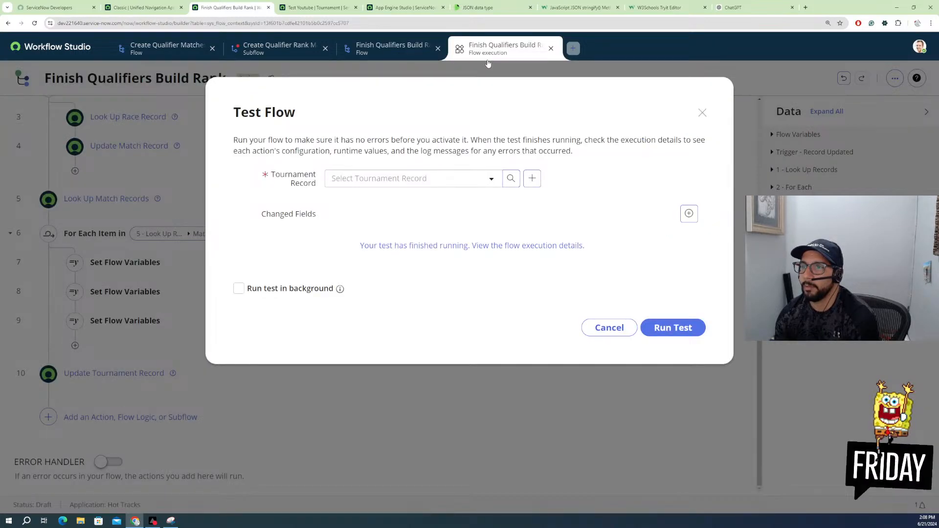
click(477, 54)
click(410, 51)
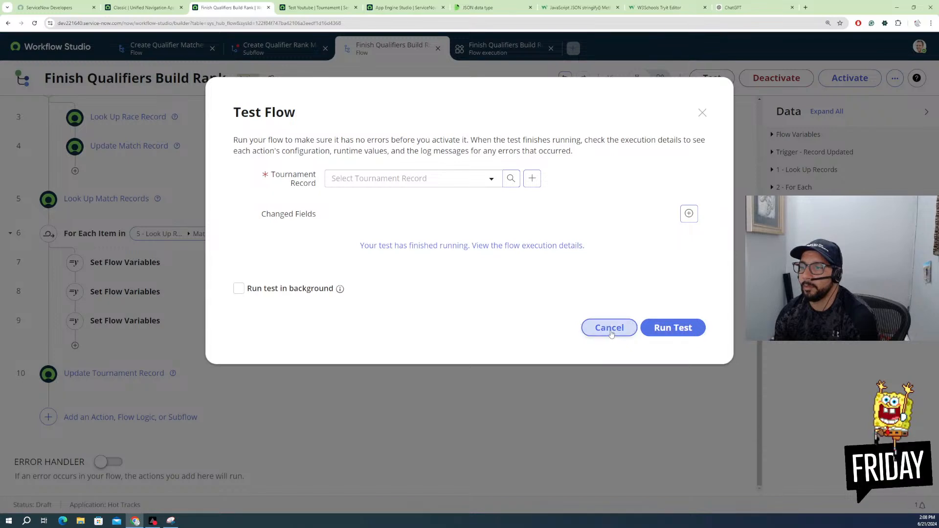
click(610, 334)
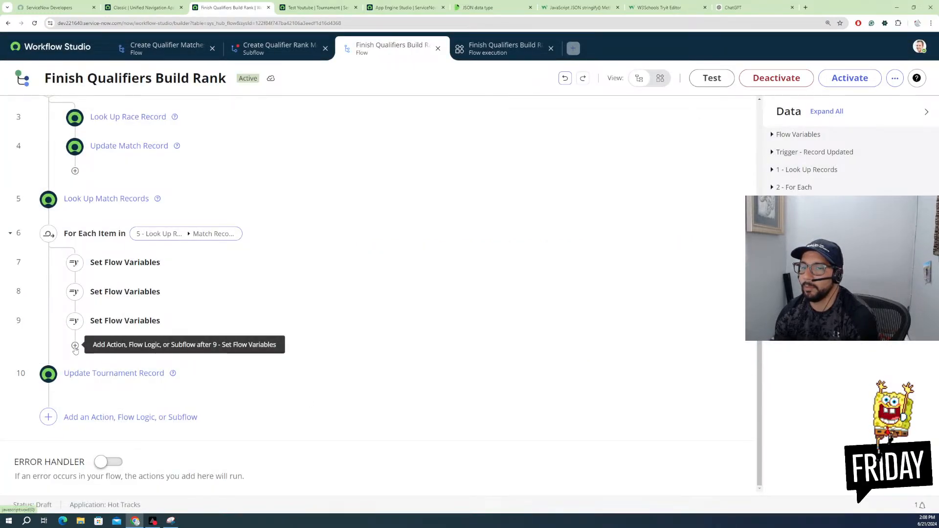
click(75, 346)
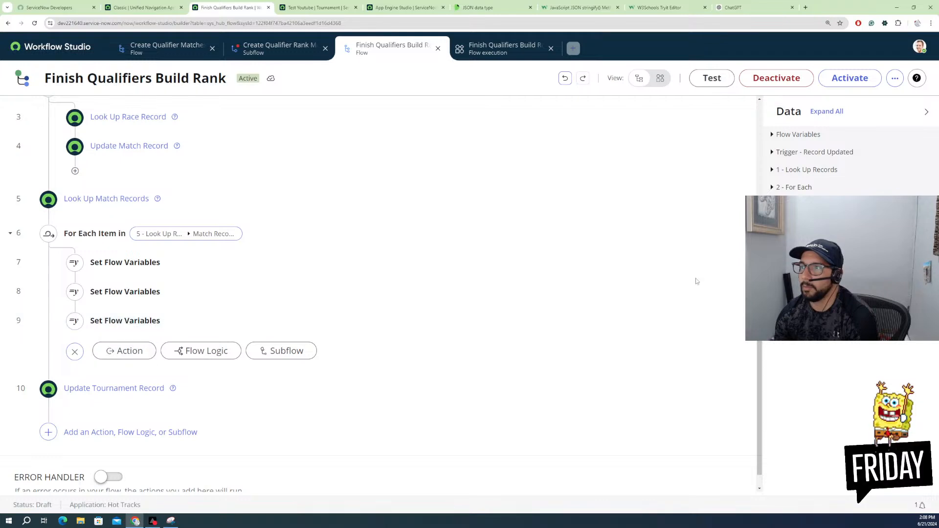
Step: Add a new flow variable labelled JSONobj
click(896, 79)
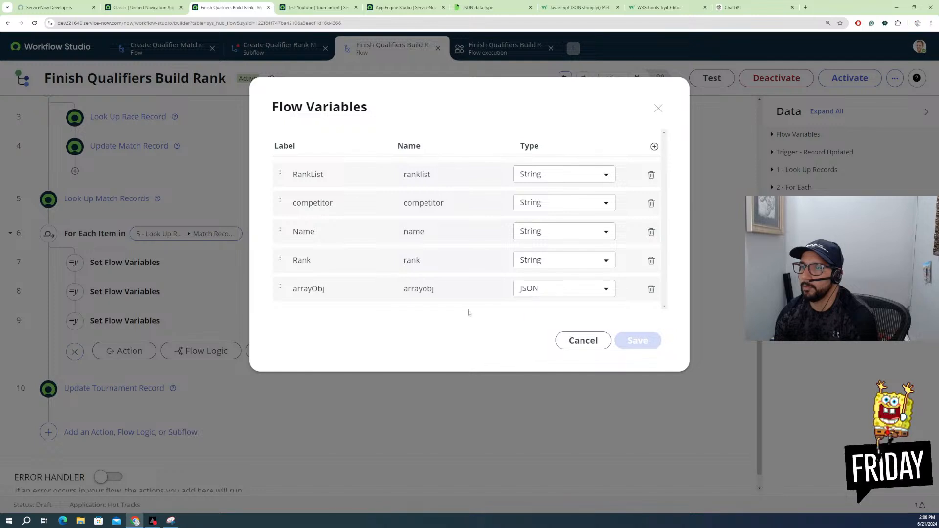
click(654, 147)
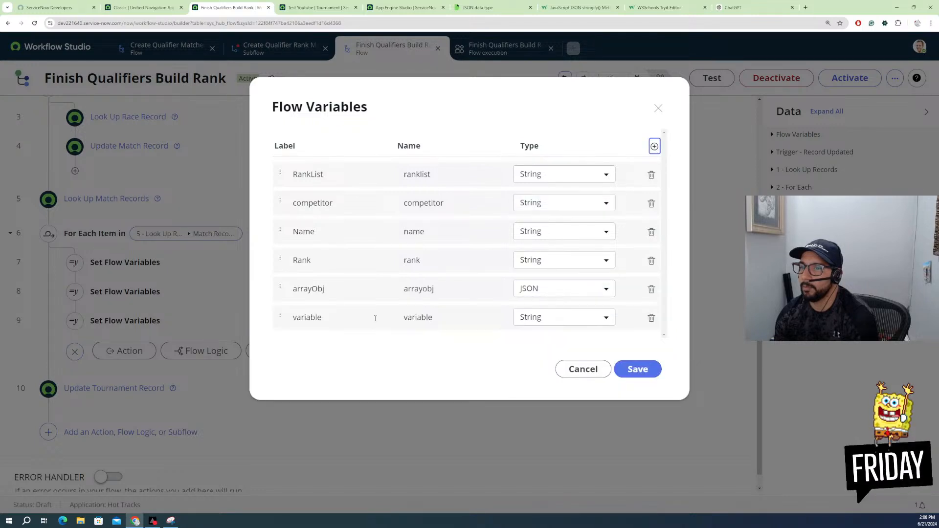
click(323, 317)
double_click(323, 317)
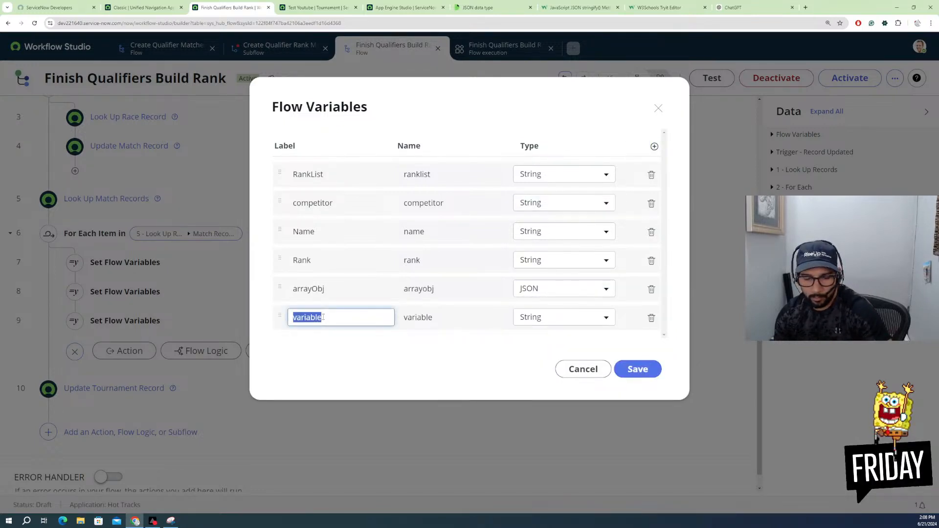
text(test)
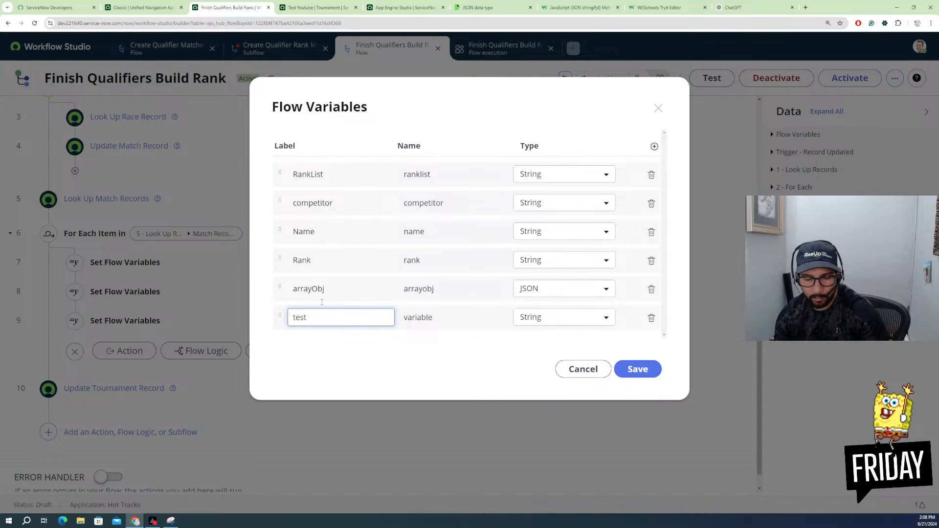
key(BackSpace)
key(BackSpace)
key(BackSpace)
key(BackSpace)
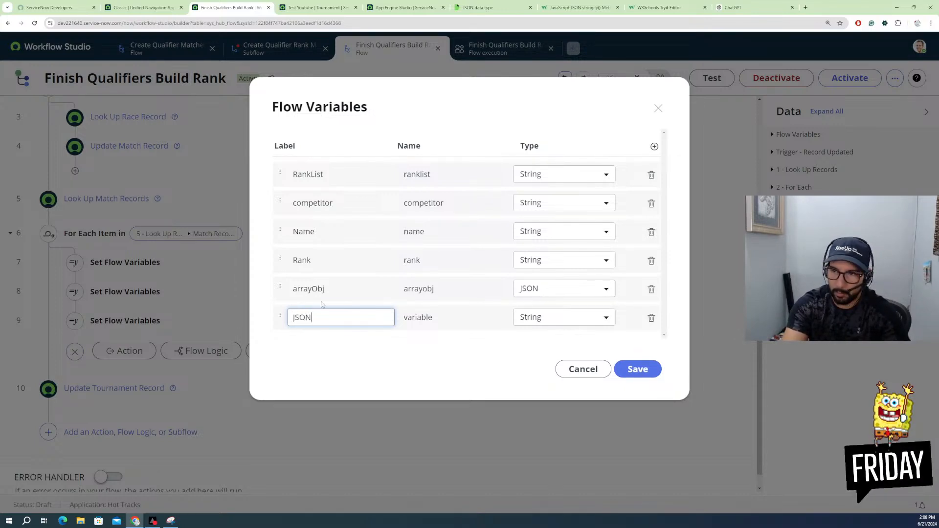
text(JSONob)
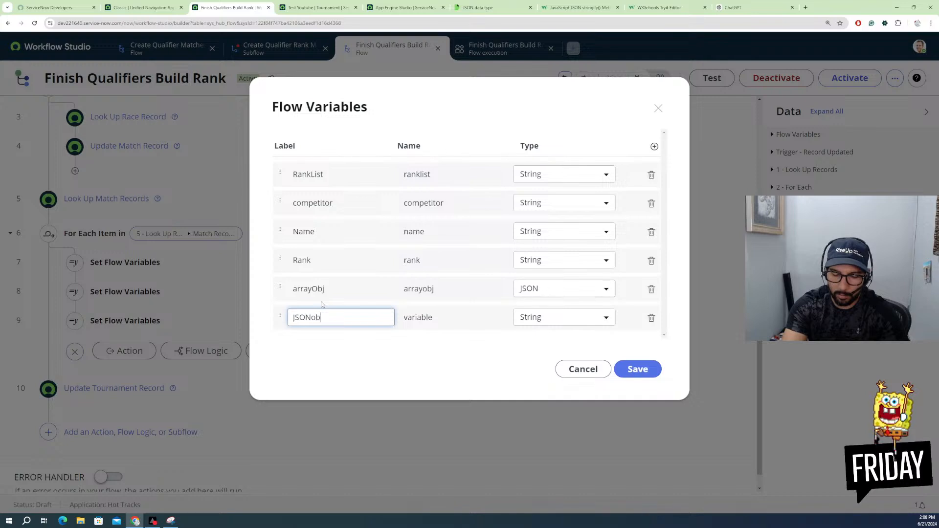
text(j)
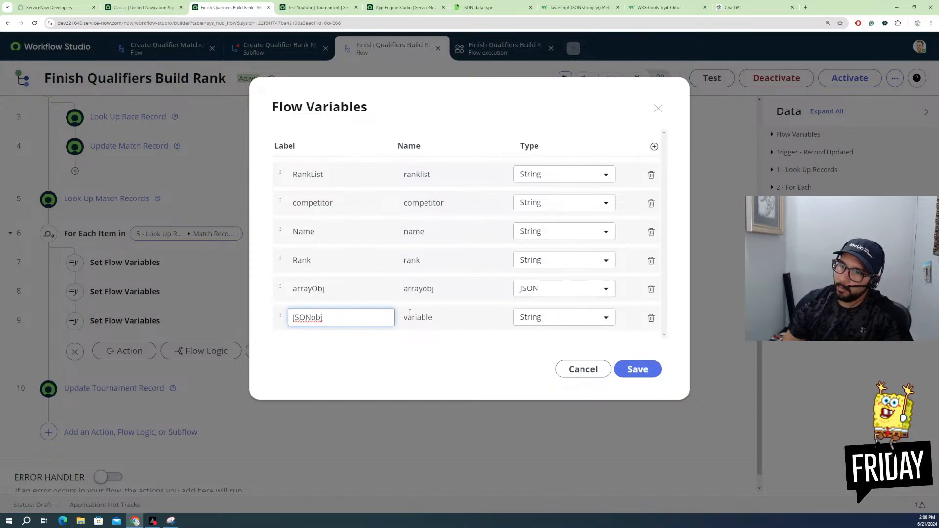
Step: Set the JSONobj variable's name to jsonobj and its type to JSON, then save the flow variables
click(411, 317)
drag(334, 319, 282, 316)
key(ctrl+c)
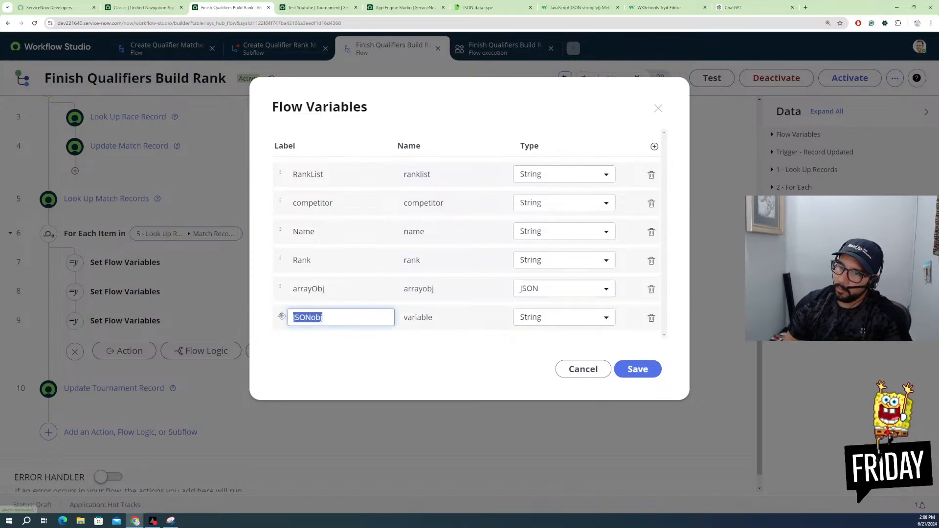
key(Tab)
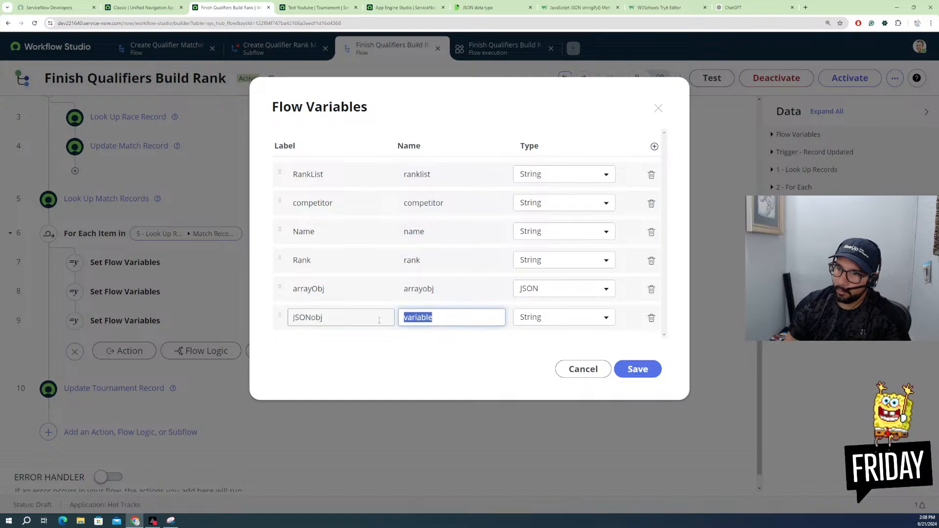
key(ctrl+v)
click(531, 319)
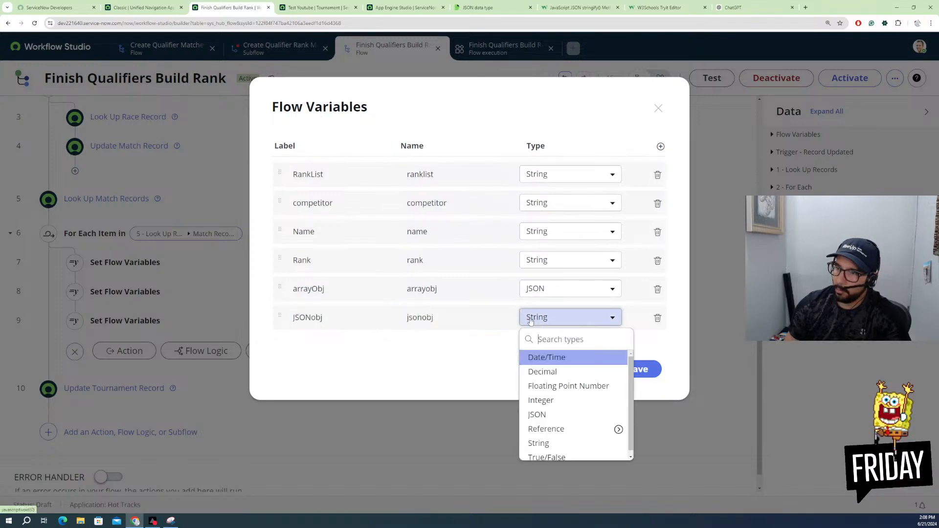
click(553, 415)
click(638, 368)
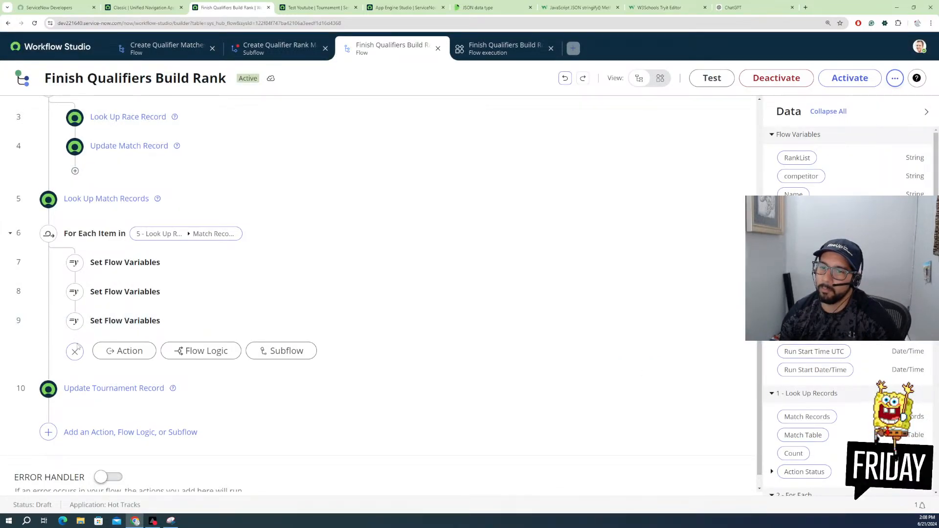
Step: Add a Set Flow Variables step after step 9 inside the loop and assign the JSONobj variable in it
click(214, 353)
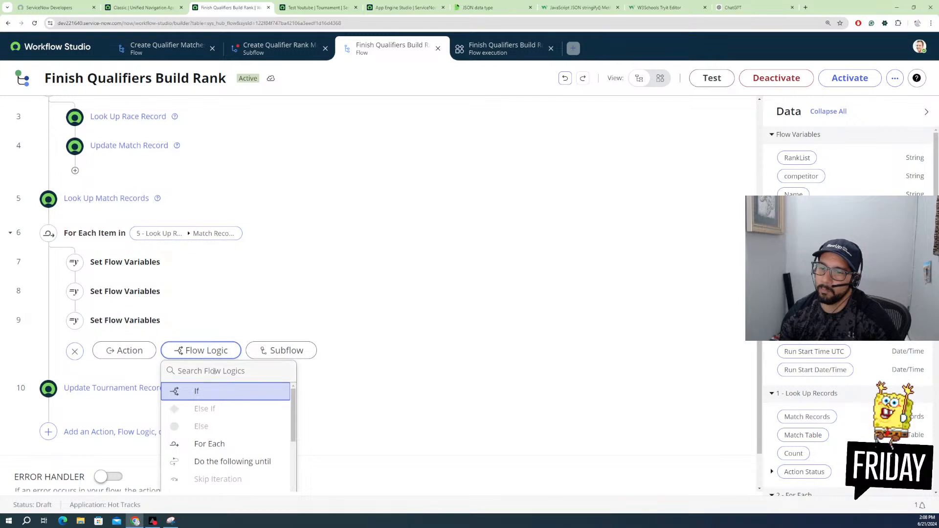
scroll(215, 372, down, 6)
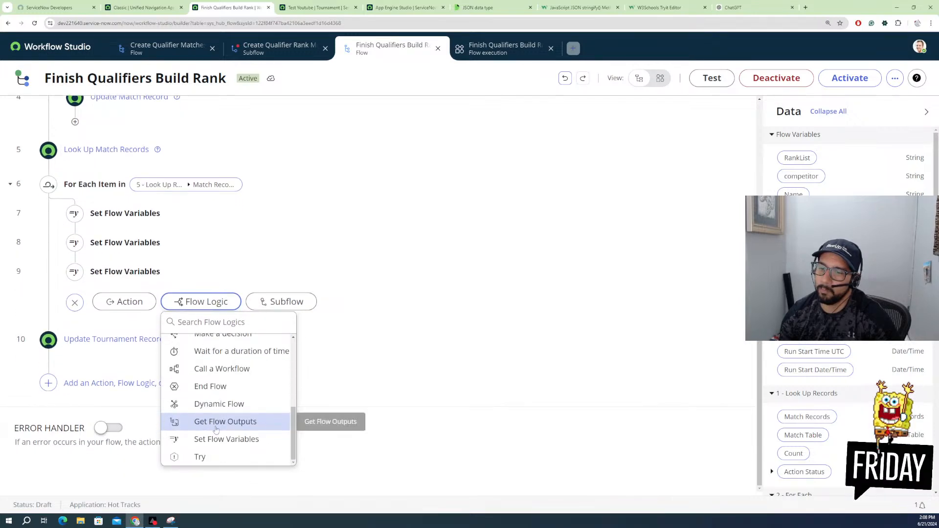
click(216, 439)
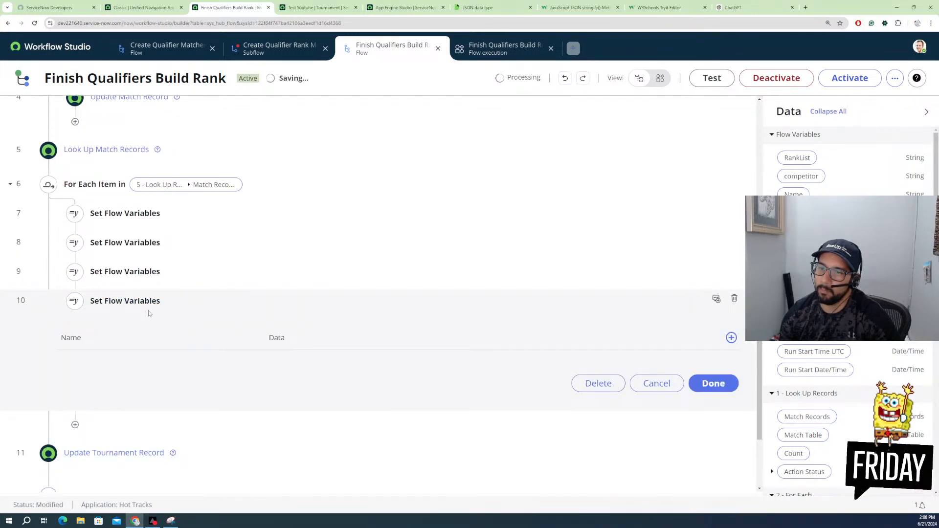
click(731, 338)
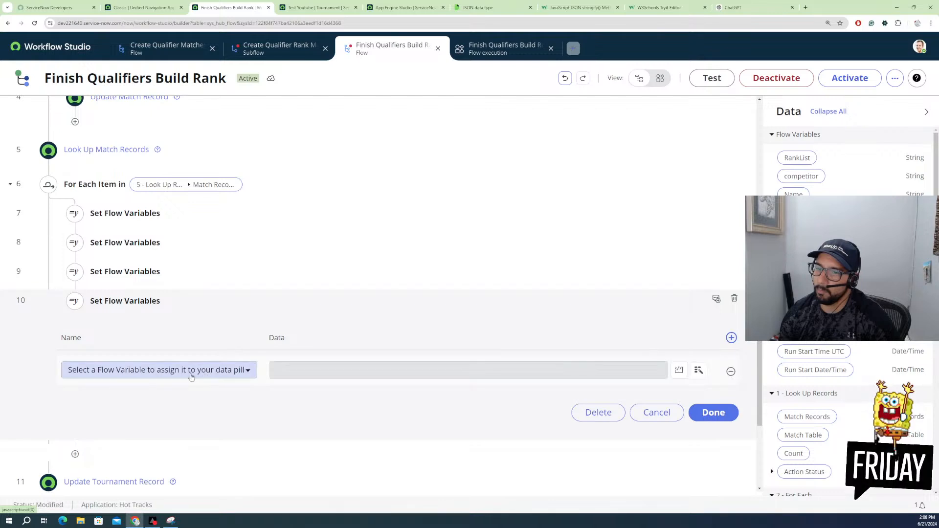
click(191, 375)
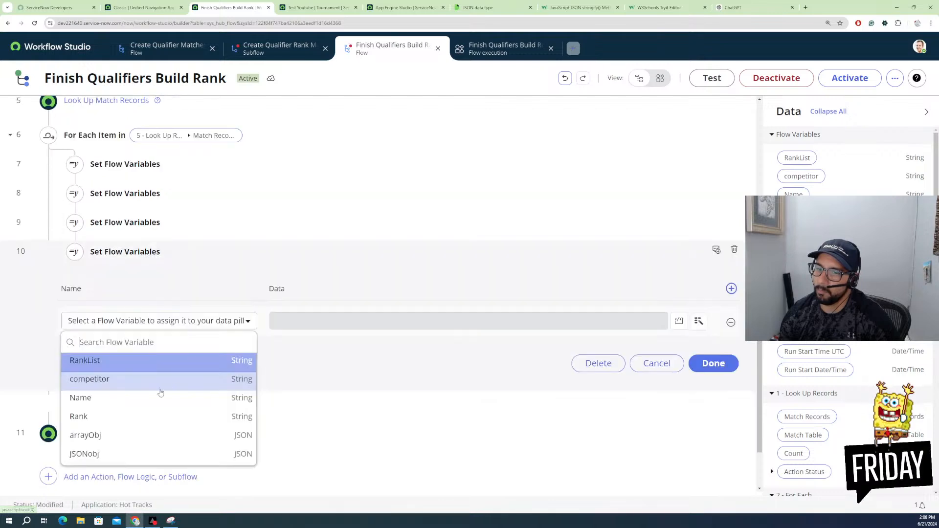
click(111, 455)
click(317, 320)
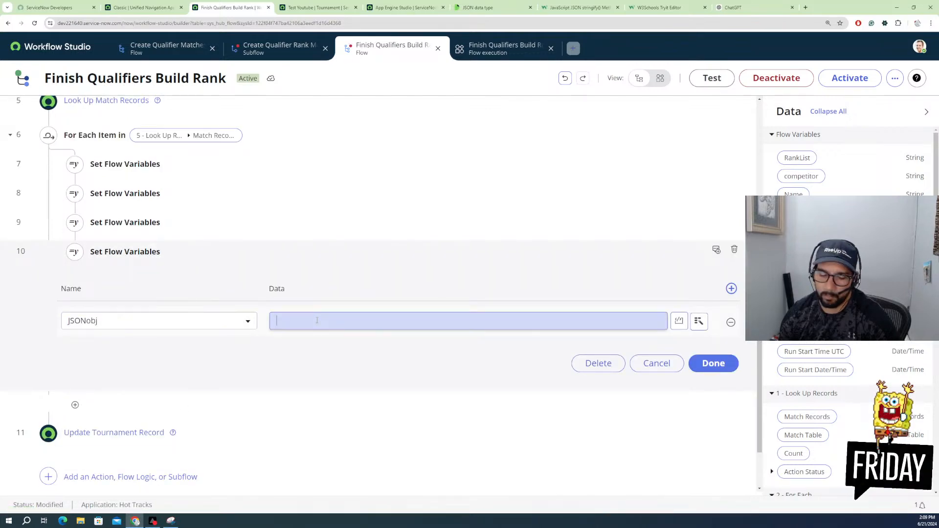
text(JSONobj)
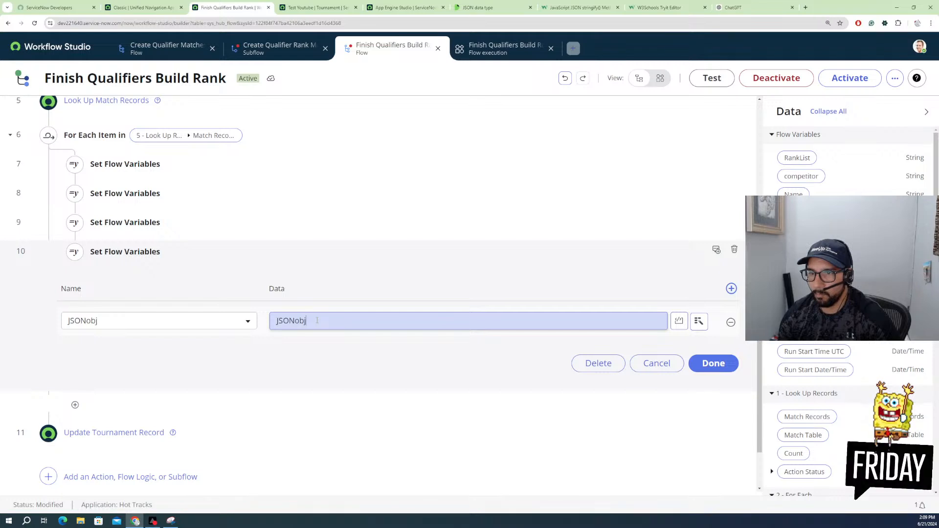
key(BackSpace)
key(BackSpace)
key(BackSpace)
key(BackSpace)
key(BackSpace)
key(BackSpace)
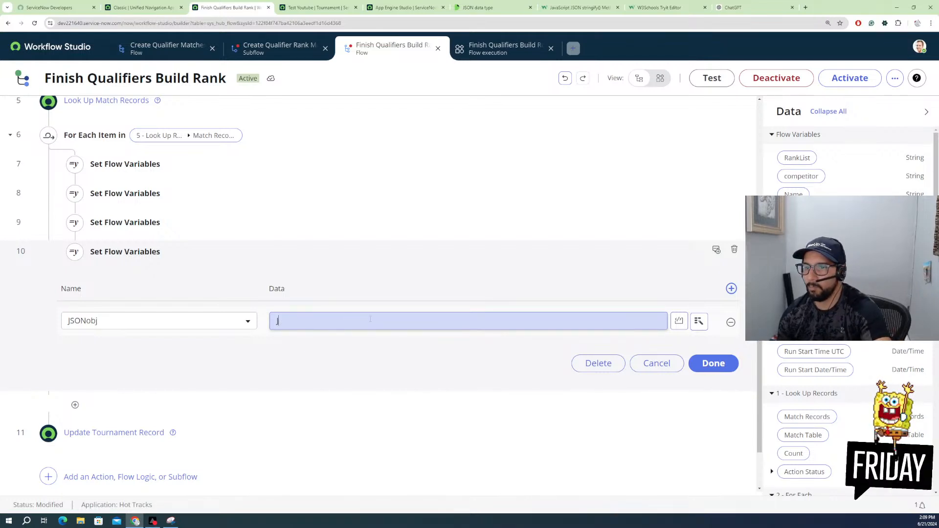
key(BackSpace)
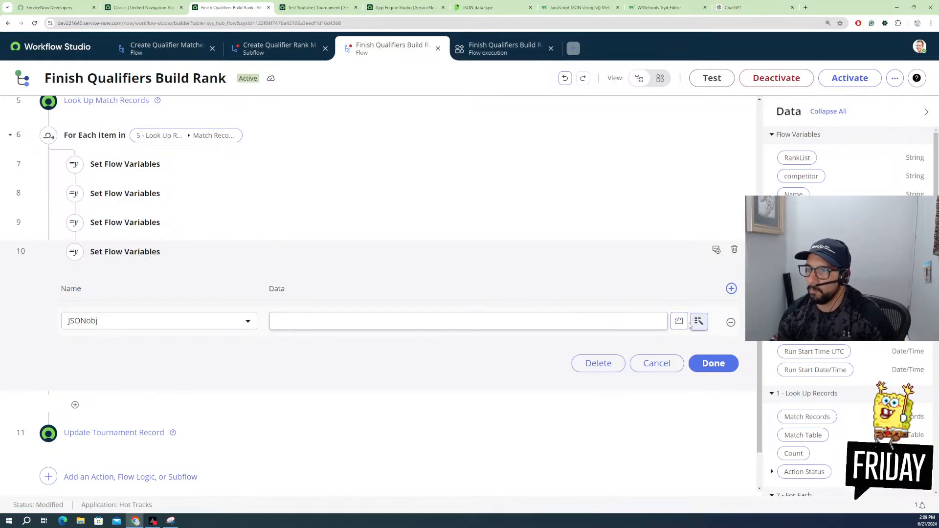
Step: Switch the JSONobj value to an inline script and clear the default template comment
click(508, 323)
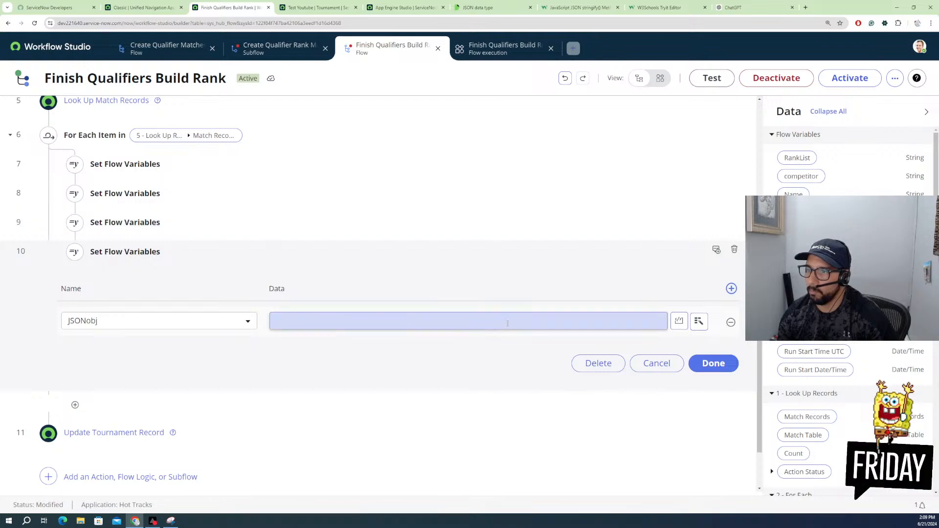
click(679, 321)
drag(316, 382, 305, 350)
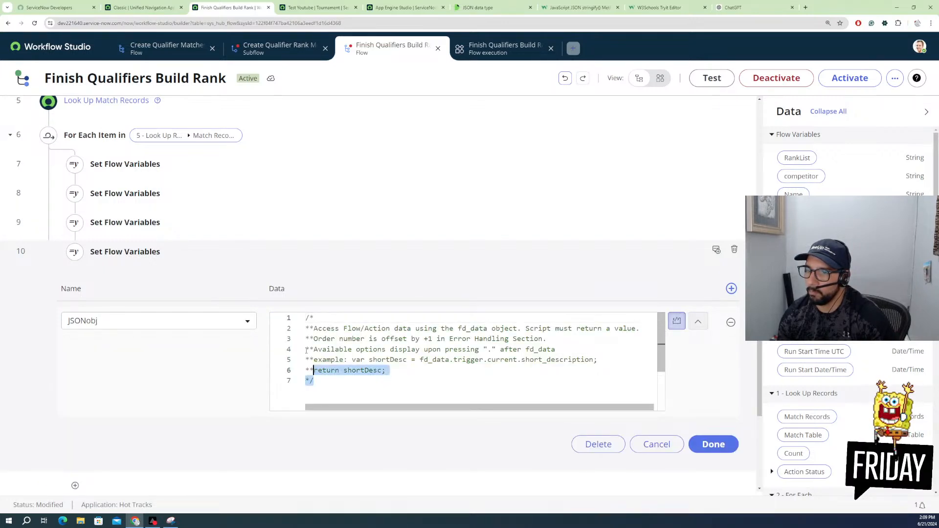
key(ctrl+a)
key(BackSpace)
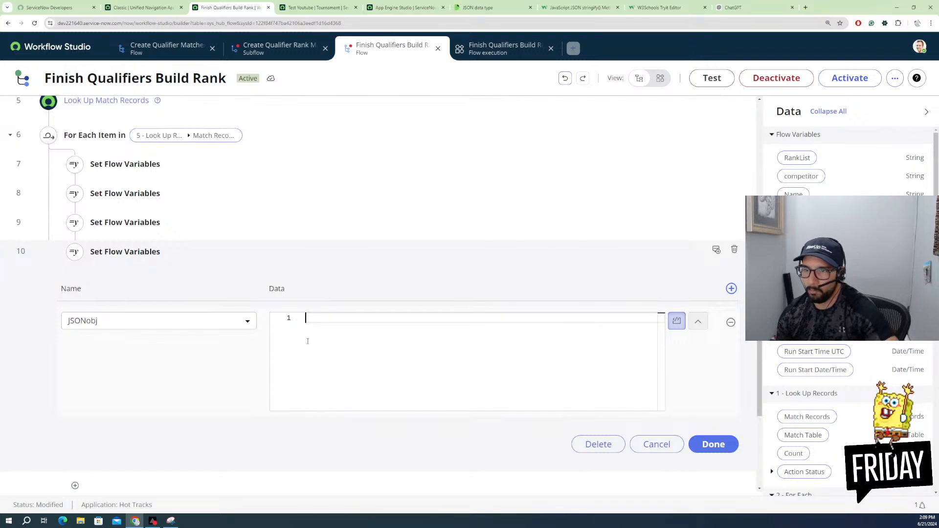
Step: Script JSONobj as return {fd_data.flow_var.arrayobj} and finish editing the step
text(ret)
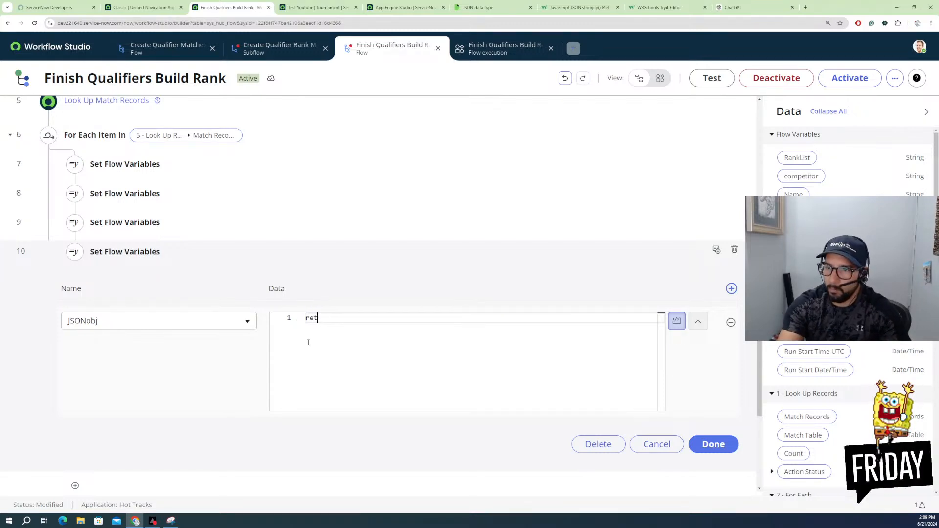
text(urn )
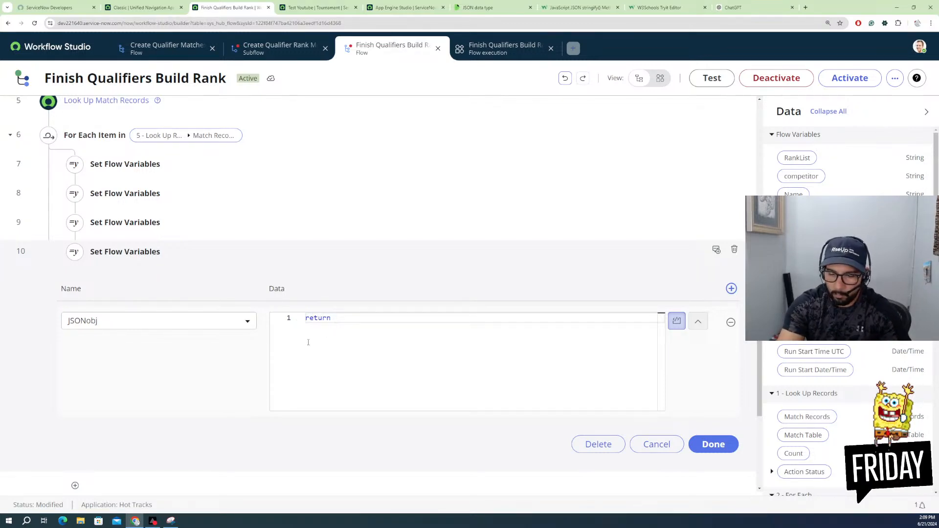
text({)
text(fl)
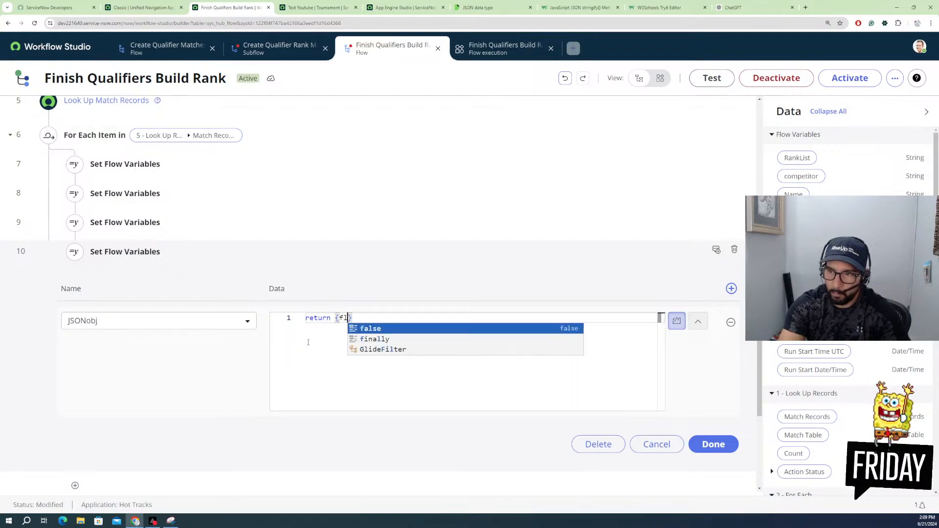
key(Escape)
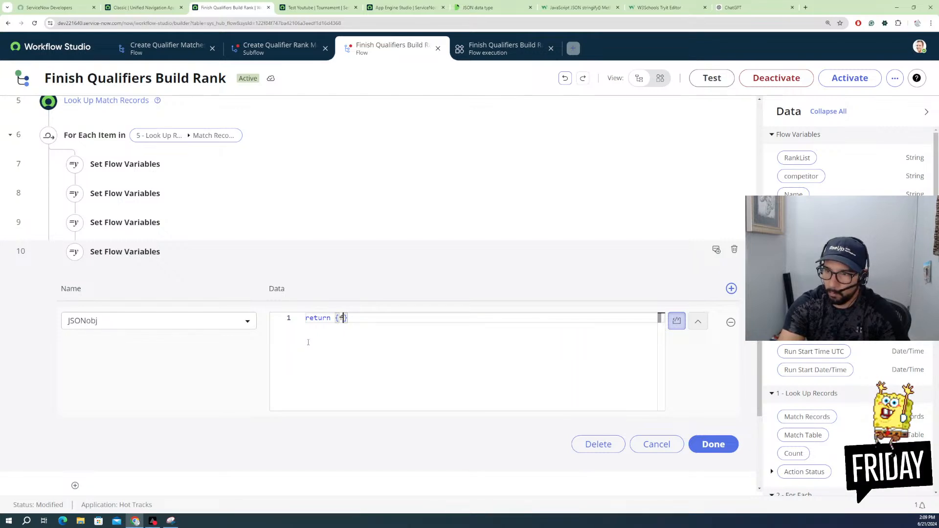
text(d)
key(BackSpace)
key(BackSpace)
text(n)
key(BackSpace)
text(f)
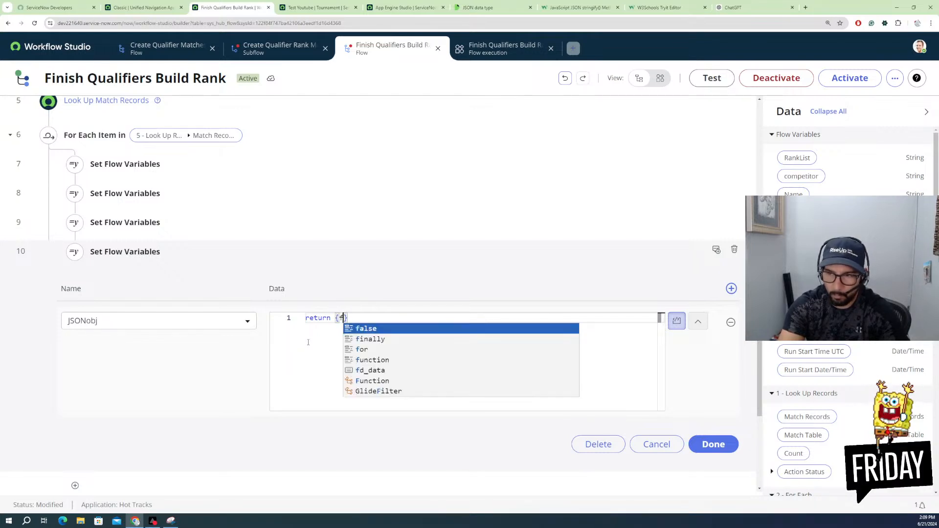
click(366, 371)
text(.)
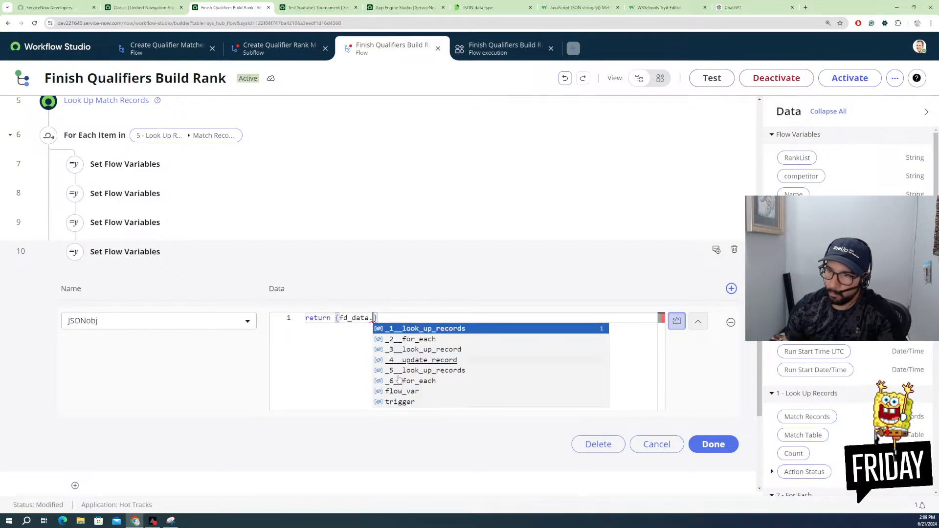
click(399, 392)
text(.)
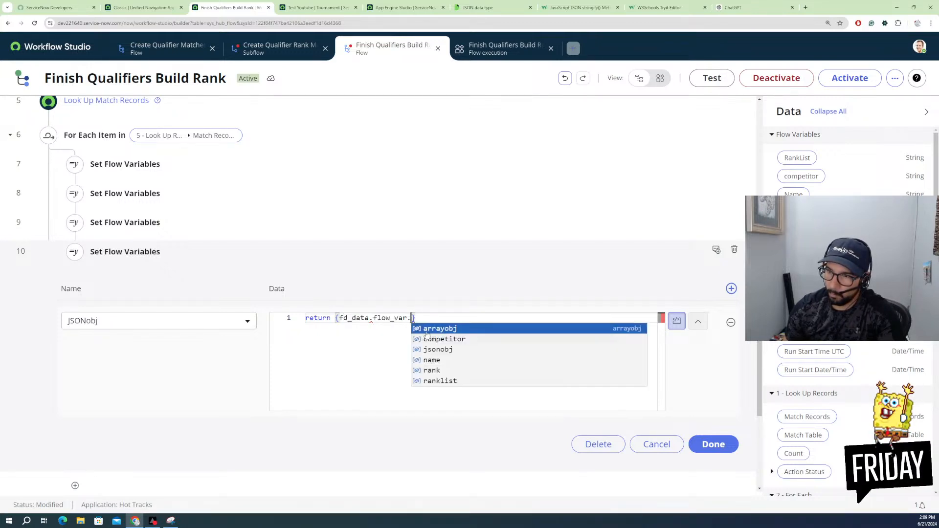
click(451, 330)
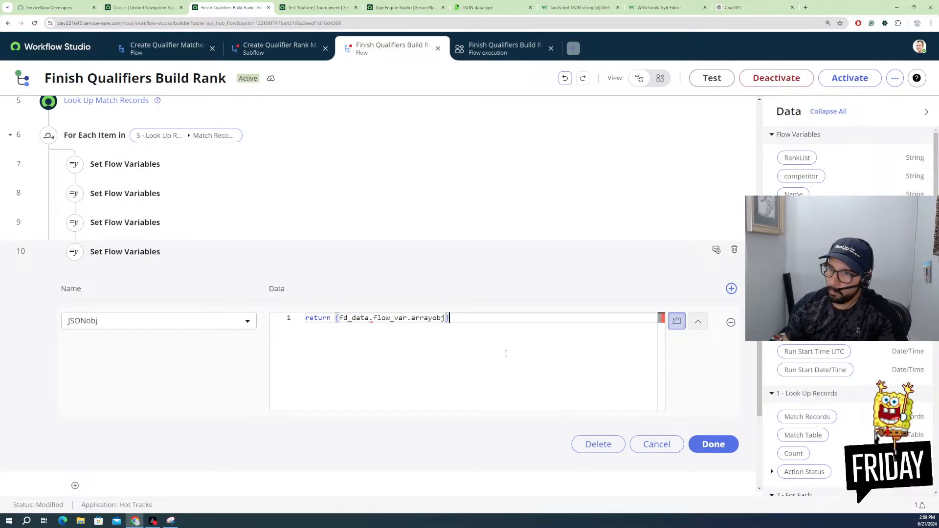
click(709, 446)
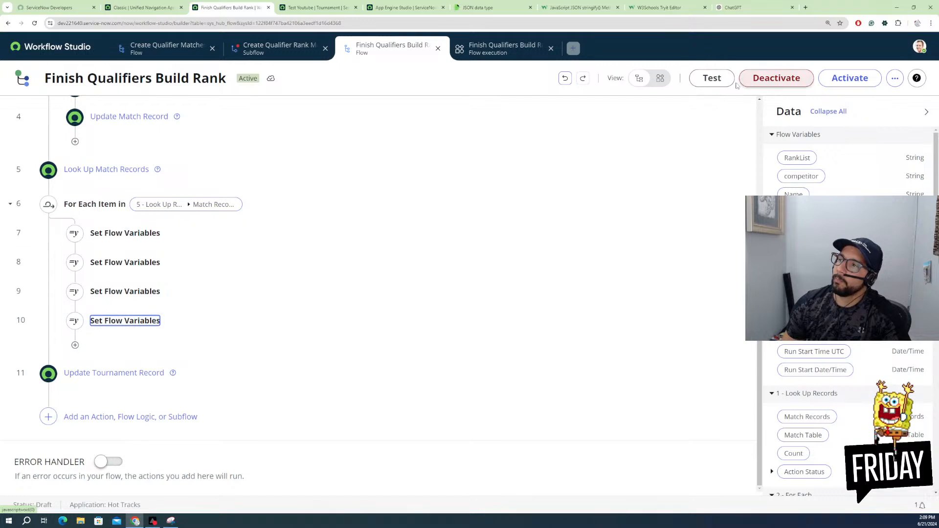
Step: Test the flow with the Test Youtube tournament record and open the flow execution details
click(712, 80)
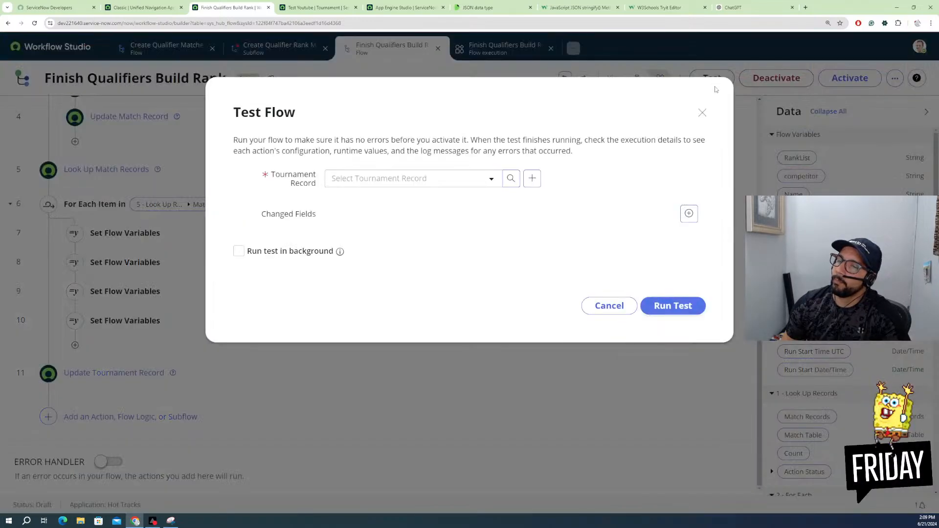
click(490, 184)
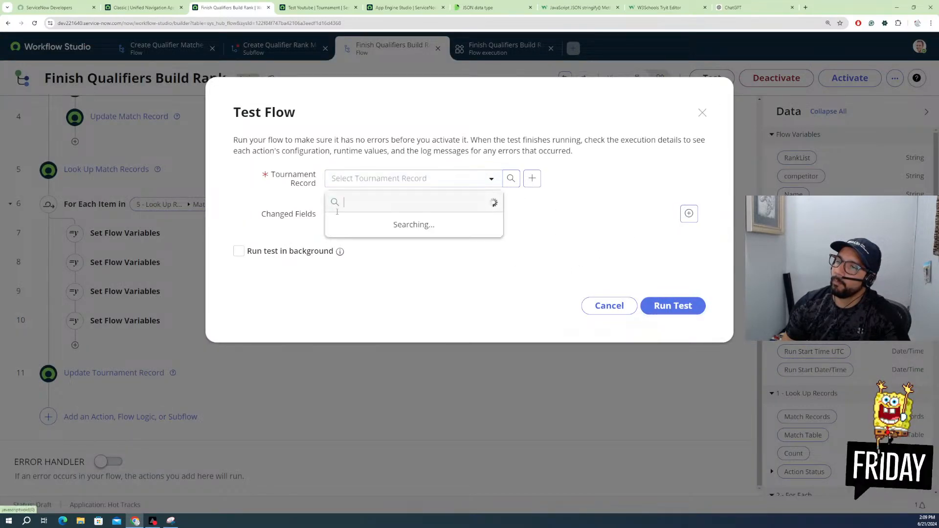
click(372, 275)
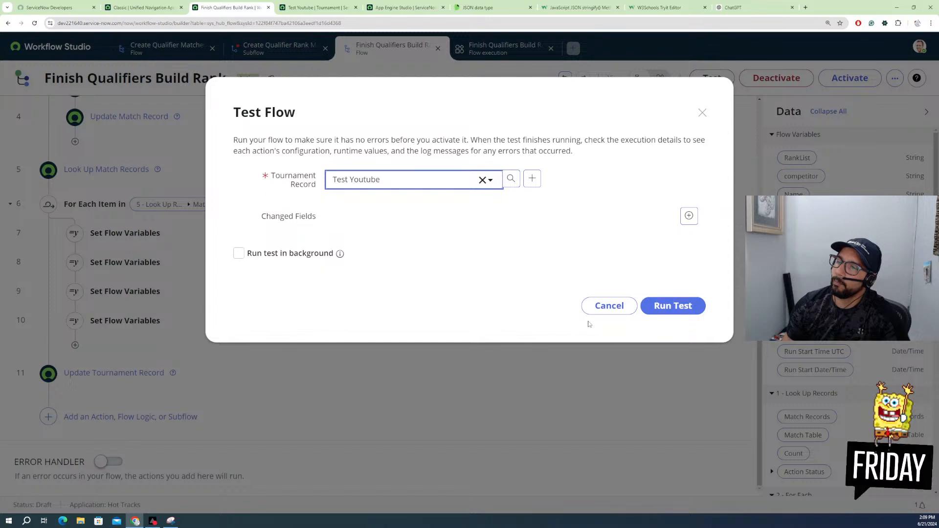
click(675, 312)
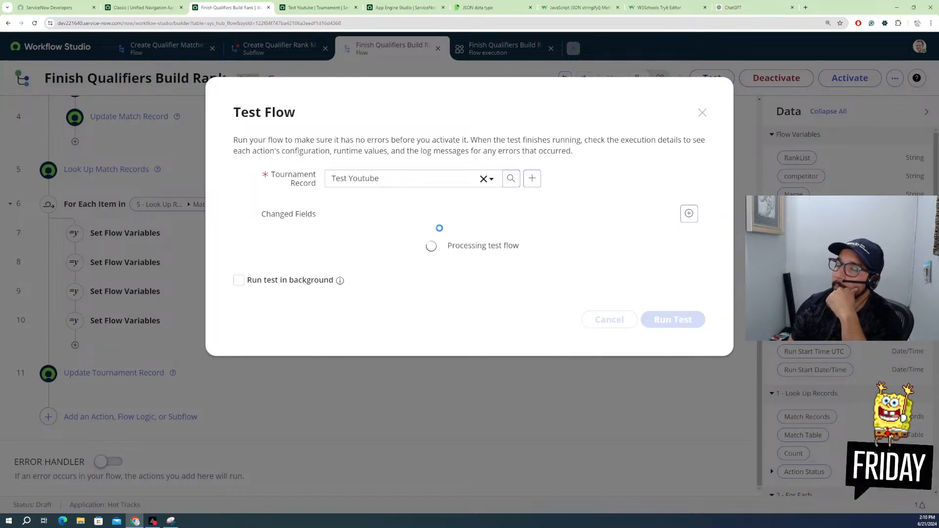
click(447, 246)
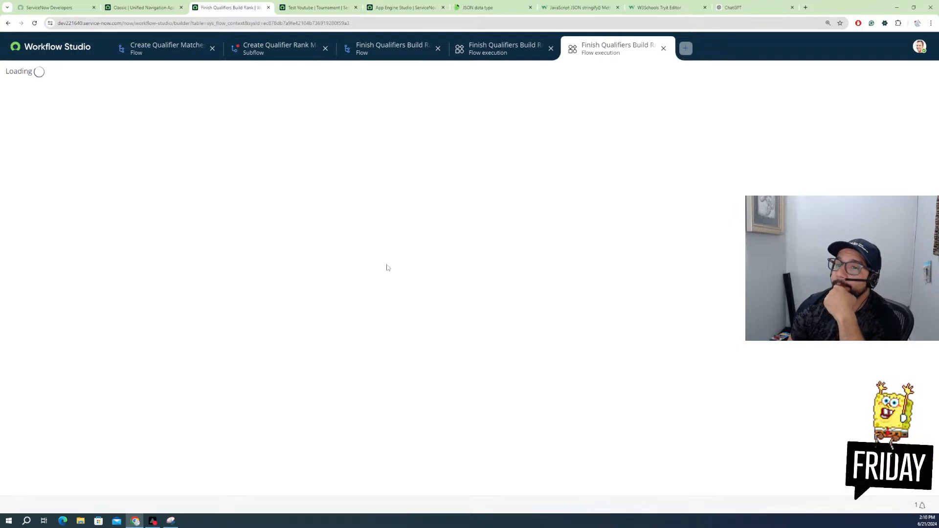
Step: Examine step 10's configuration and logs and step 9's arrayObj runtime value in the execution details
scroll(248, 331, down, 3)
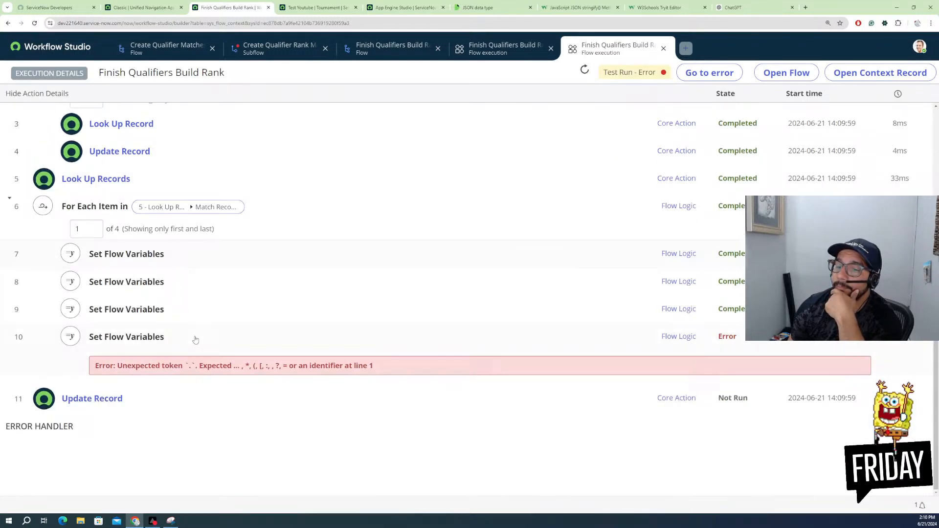
click(160, 343)
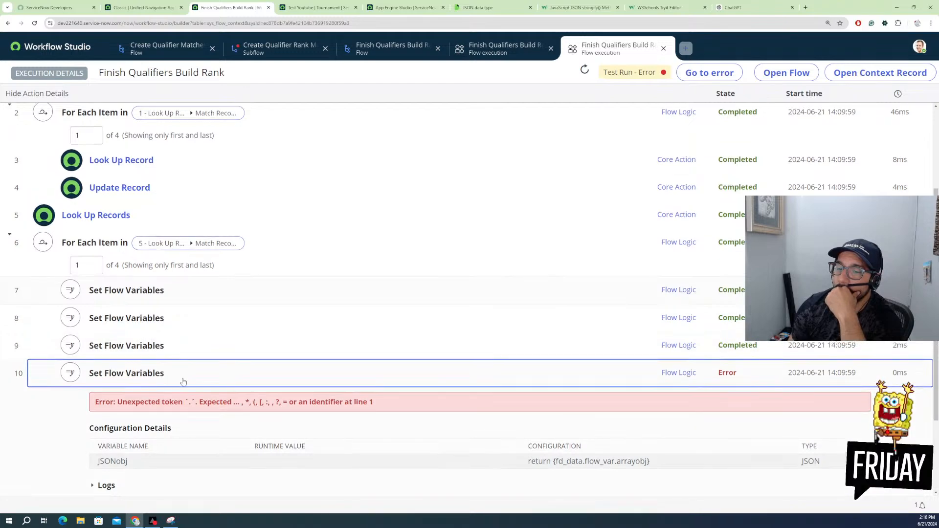
scroll(182, 378, down, 2)
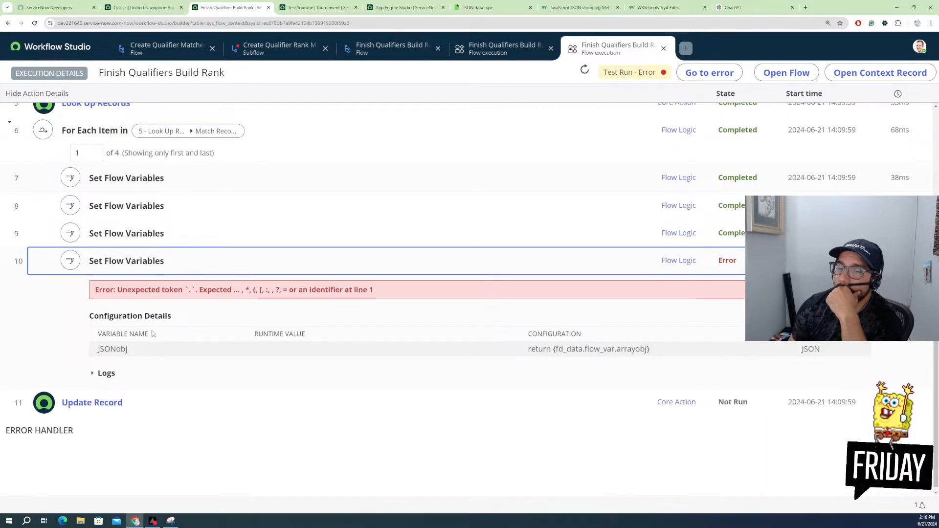
click(92, 375)
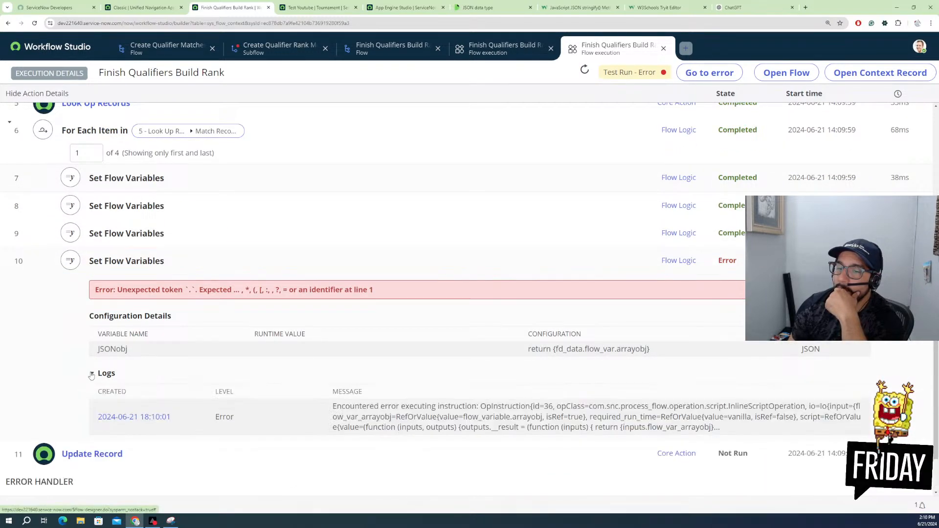
click(132, 242)
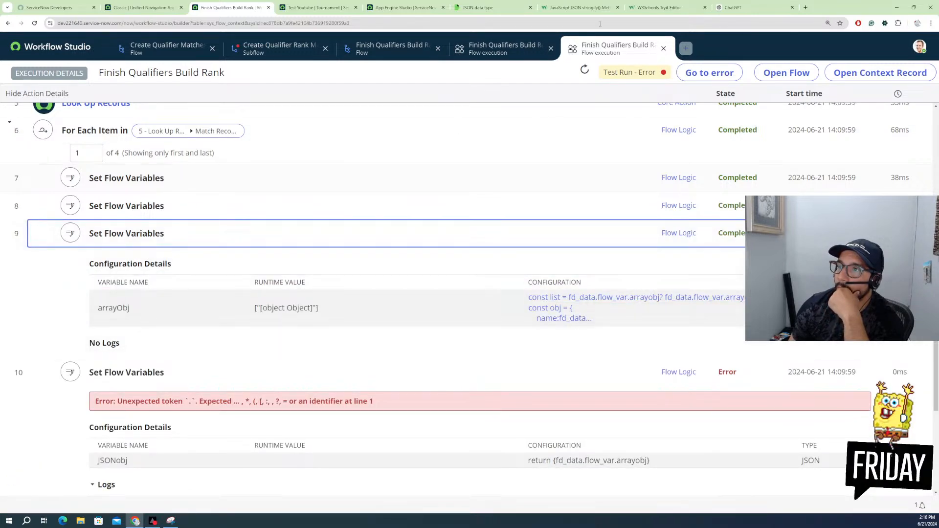
Step: Return to the Finish Qualifiers Build Rank flow, dismiss the test dialog and open step 9's arrayObj script
click(504, 48)
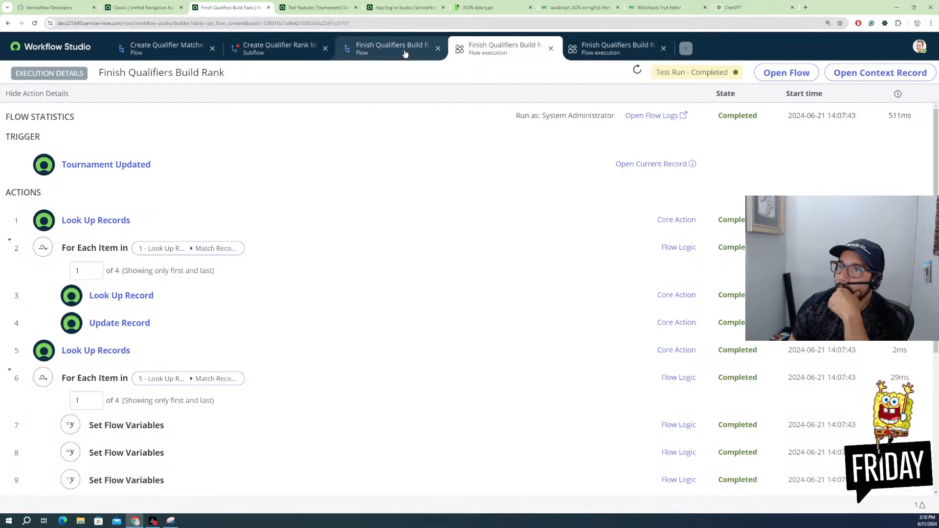
click(405, 52)
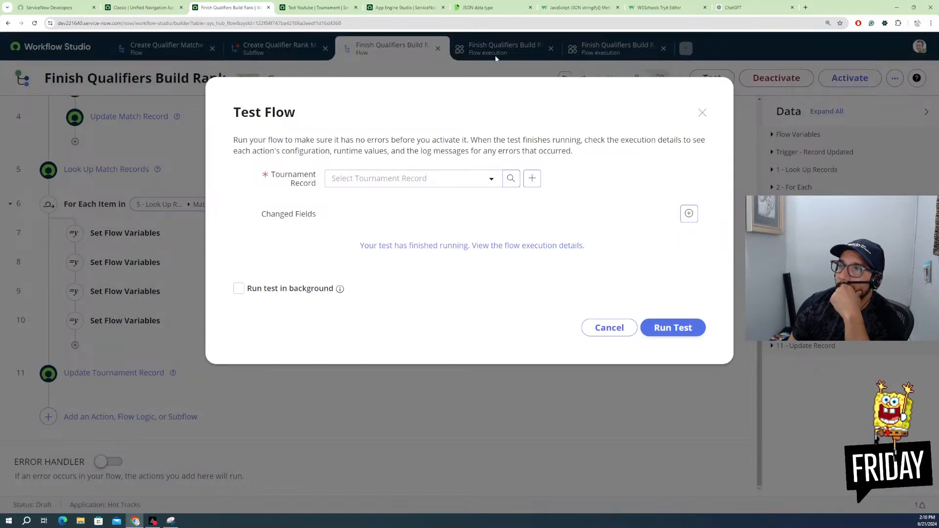
click(606, 331)
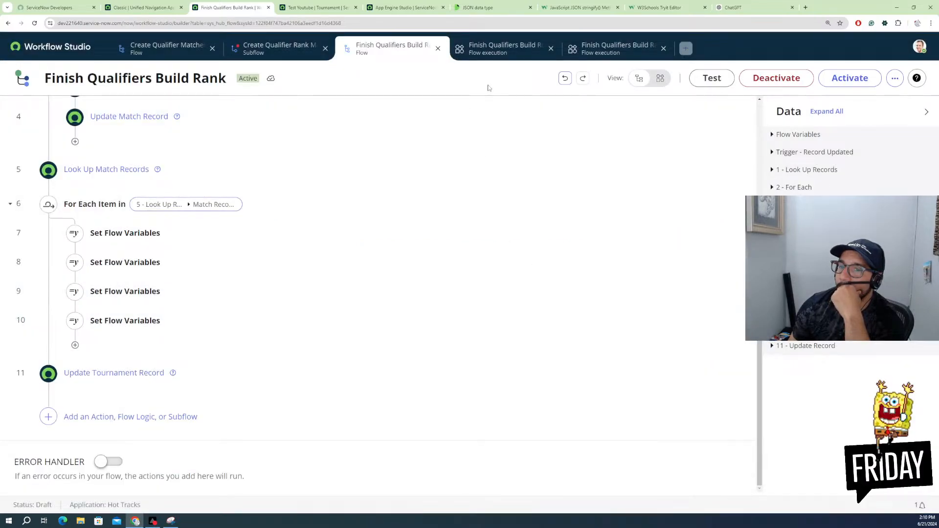
click(114, 292)
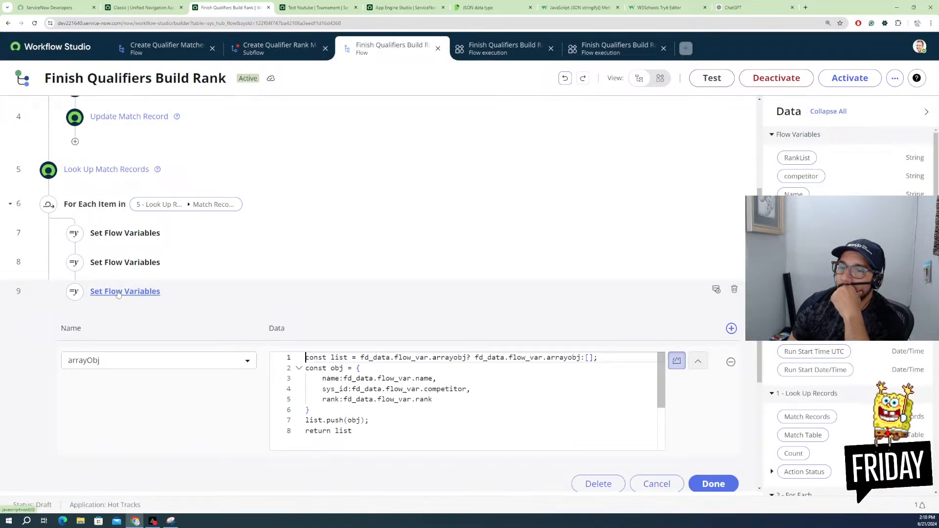
Step: Copy step 9's whole arrayObj script and send it to ChatGPT with the request "fix the bug"
drag(365, 434, 296, 347)
key(ctrl+c)
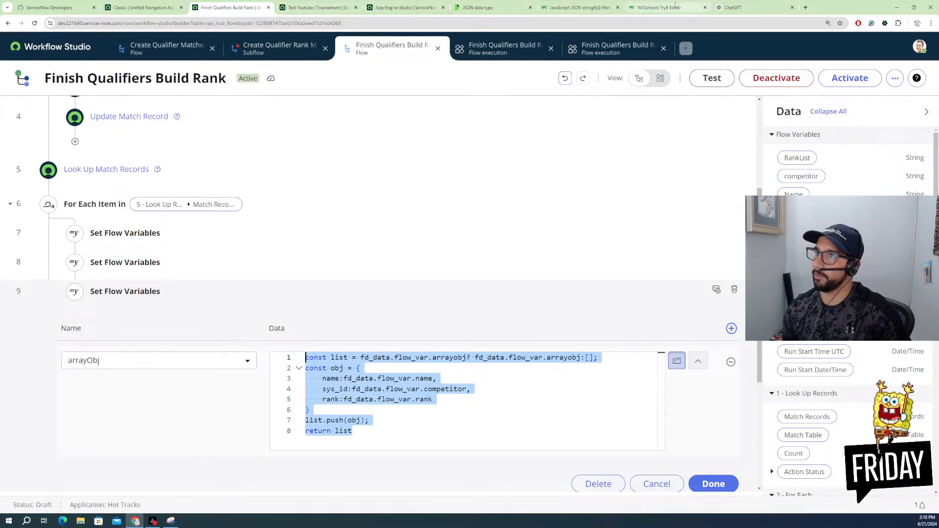
click(715, 9)
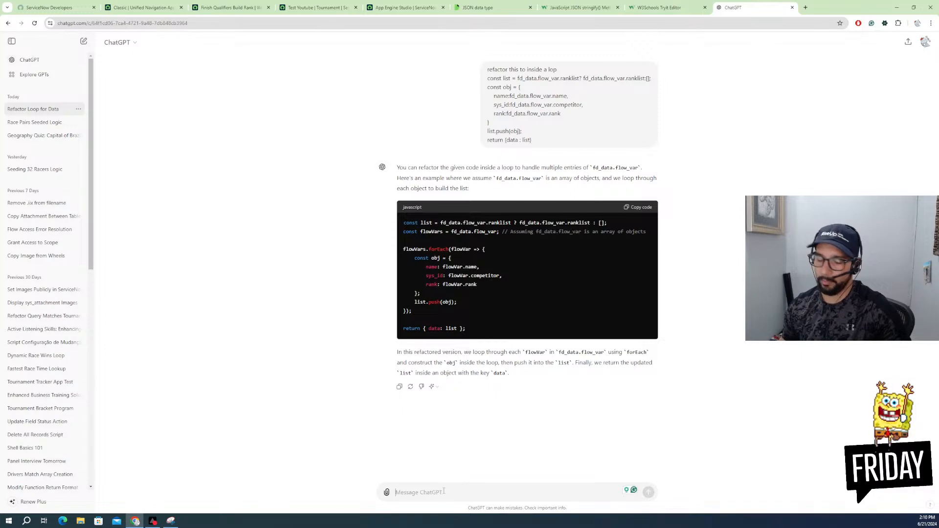
text(fix)
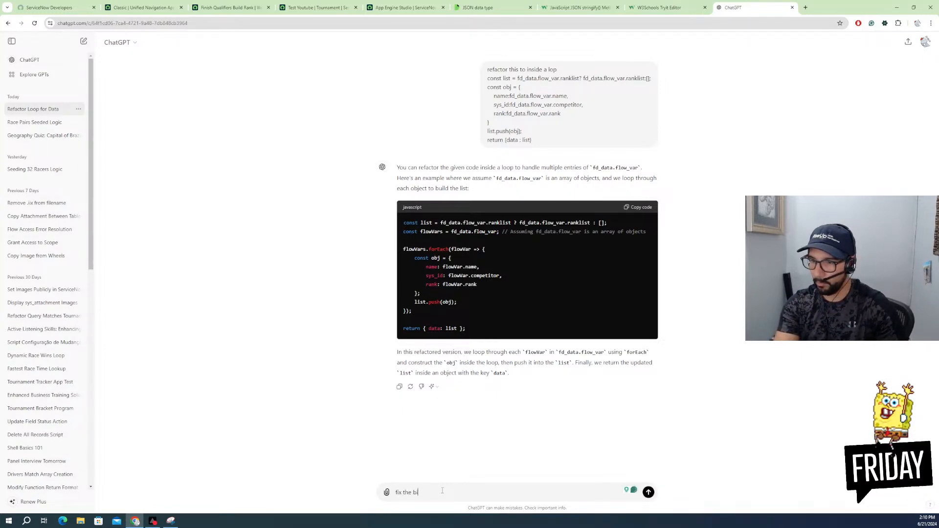
text( the bug)
key(ctrl+v)
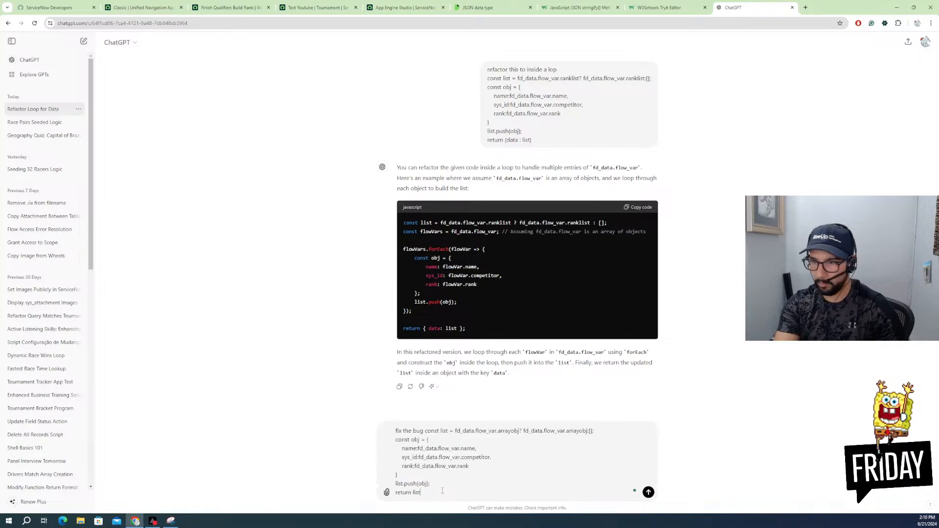
key(Return)
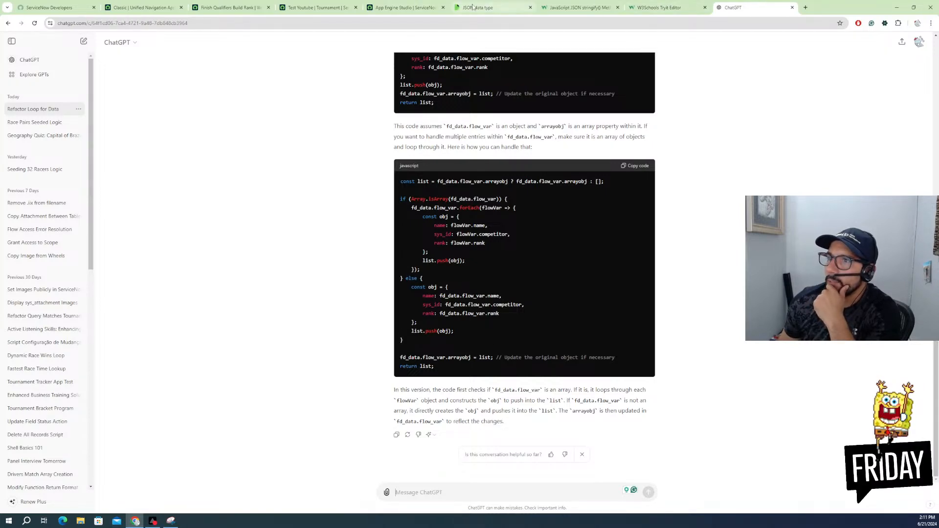
Step: Switch back to the Test Youtube tournament record in ServiceNow
click(411, 9)
click(315, 7)
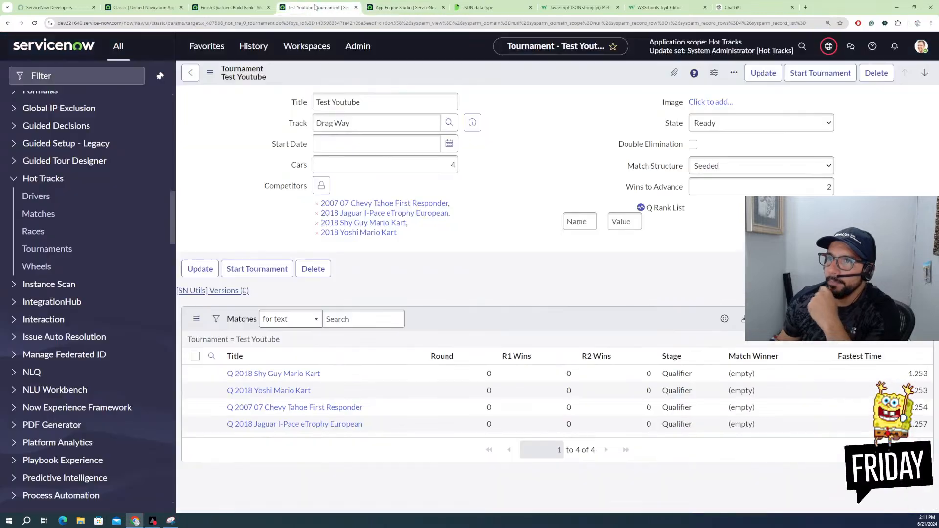